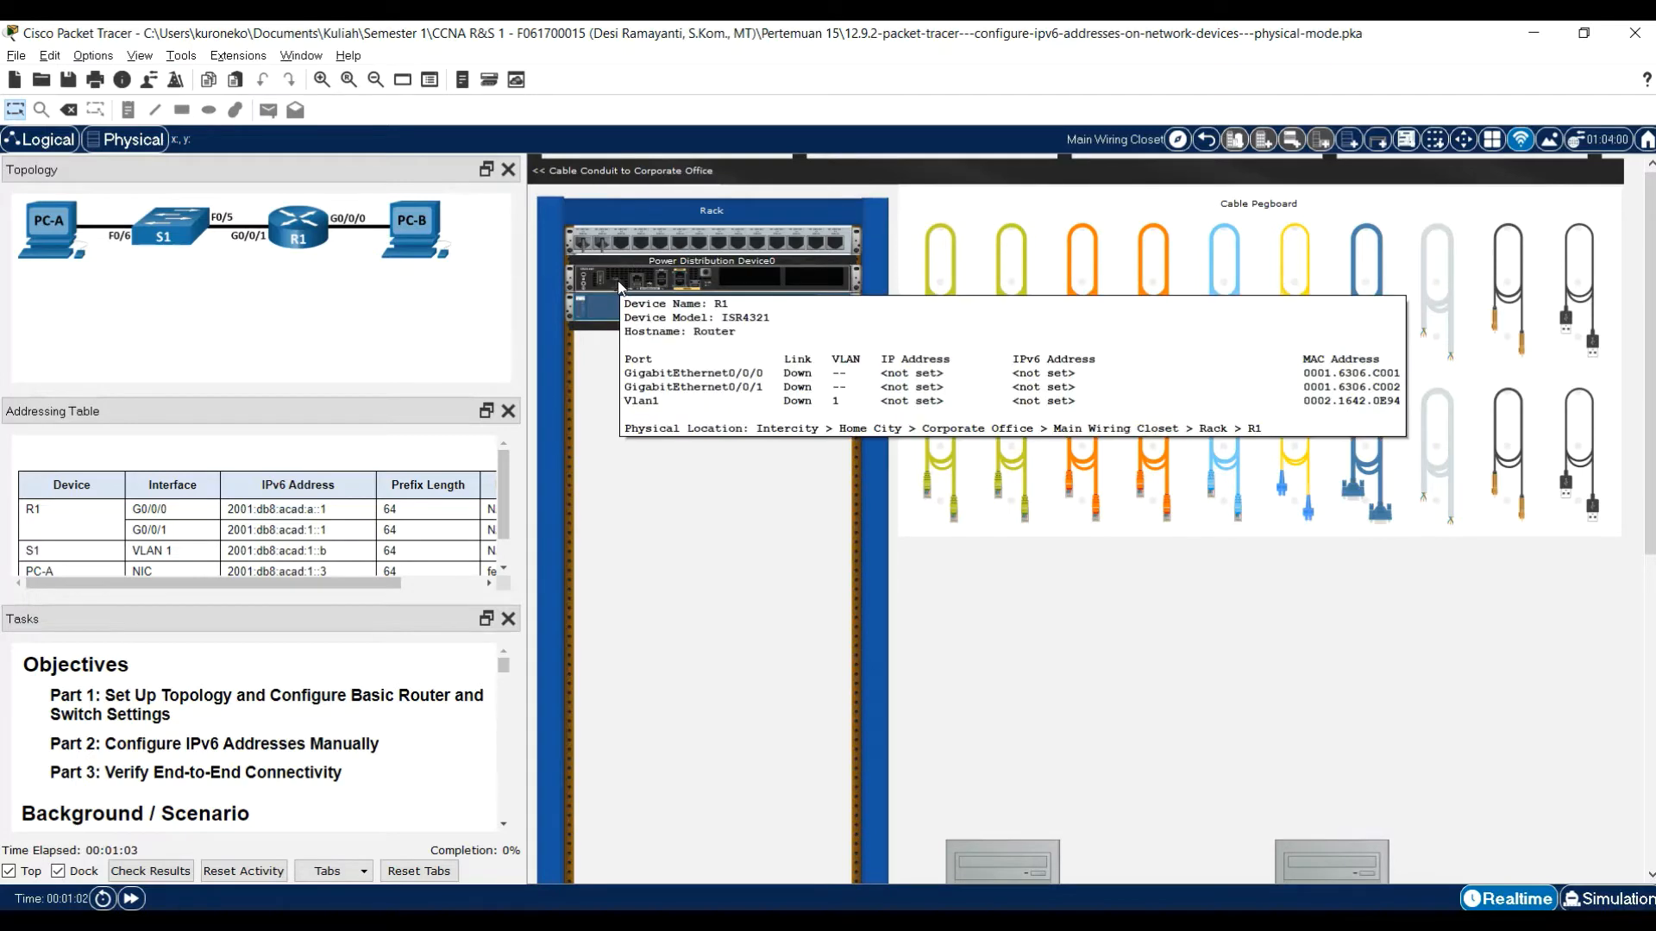
- Review the rack devices, the two PCs and the task instructions up to cabling and powering the network
mouse_move(639, 309)
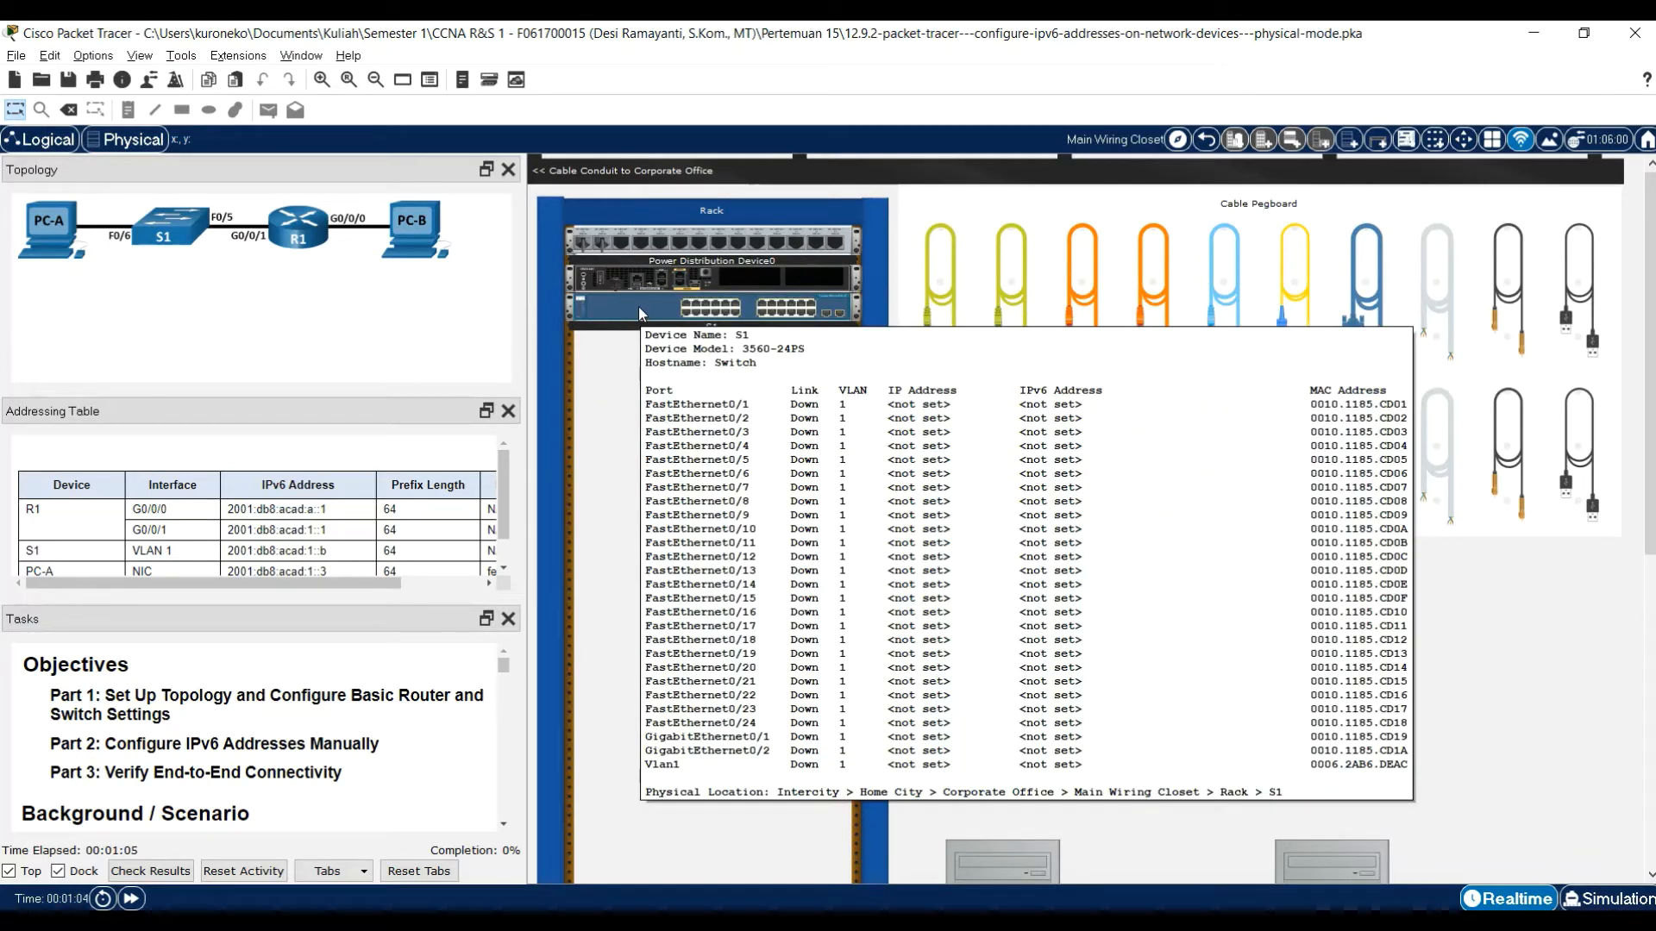
scroll(1037, 659, down, 5)
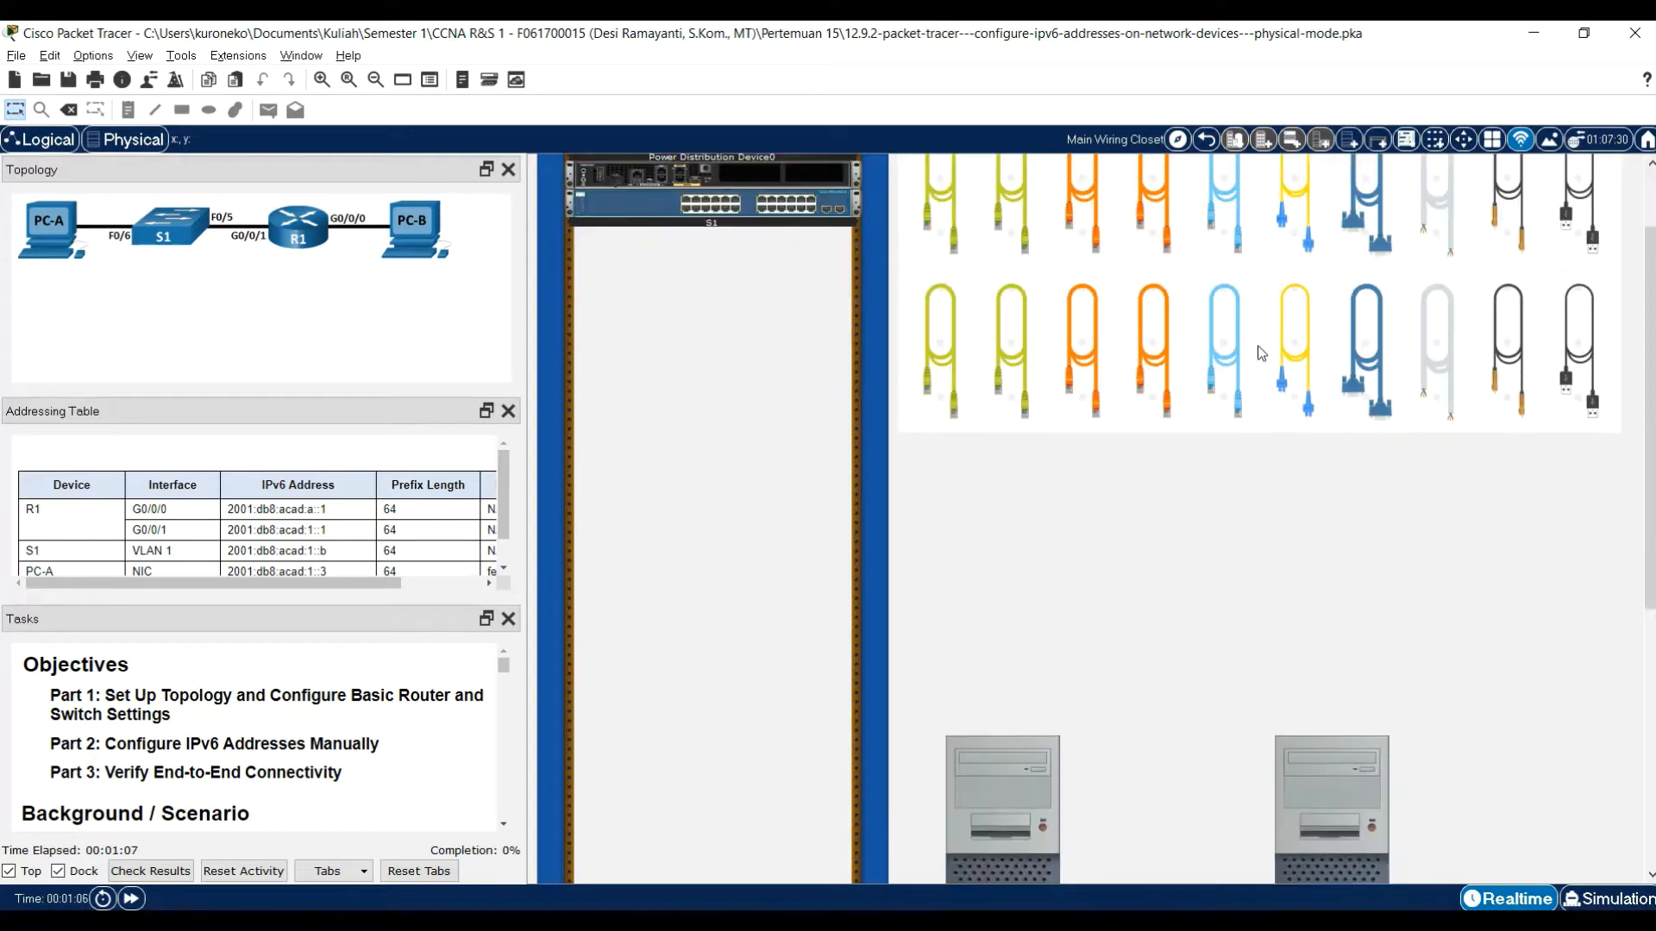
scroll(342, 712, down, 5)
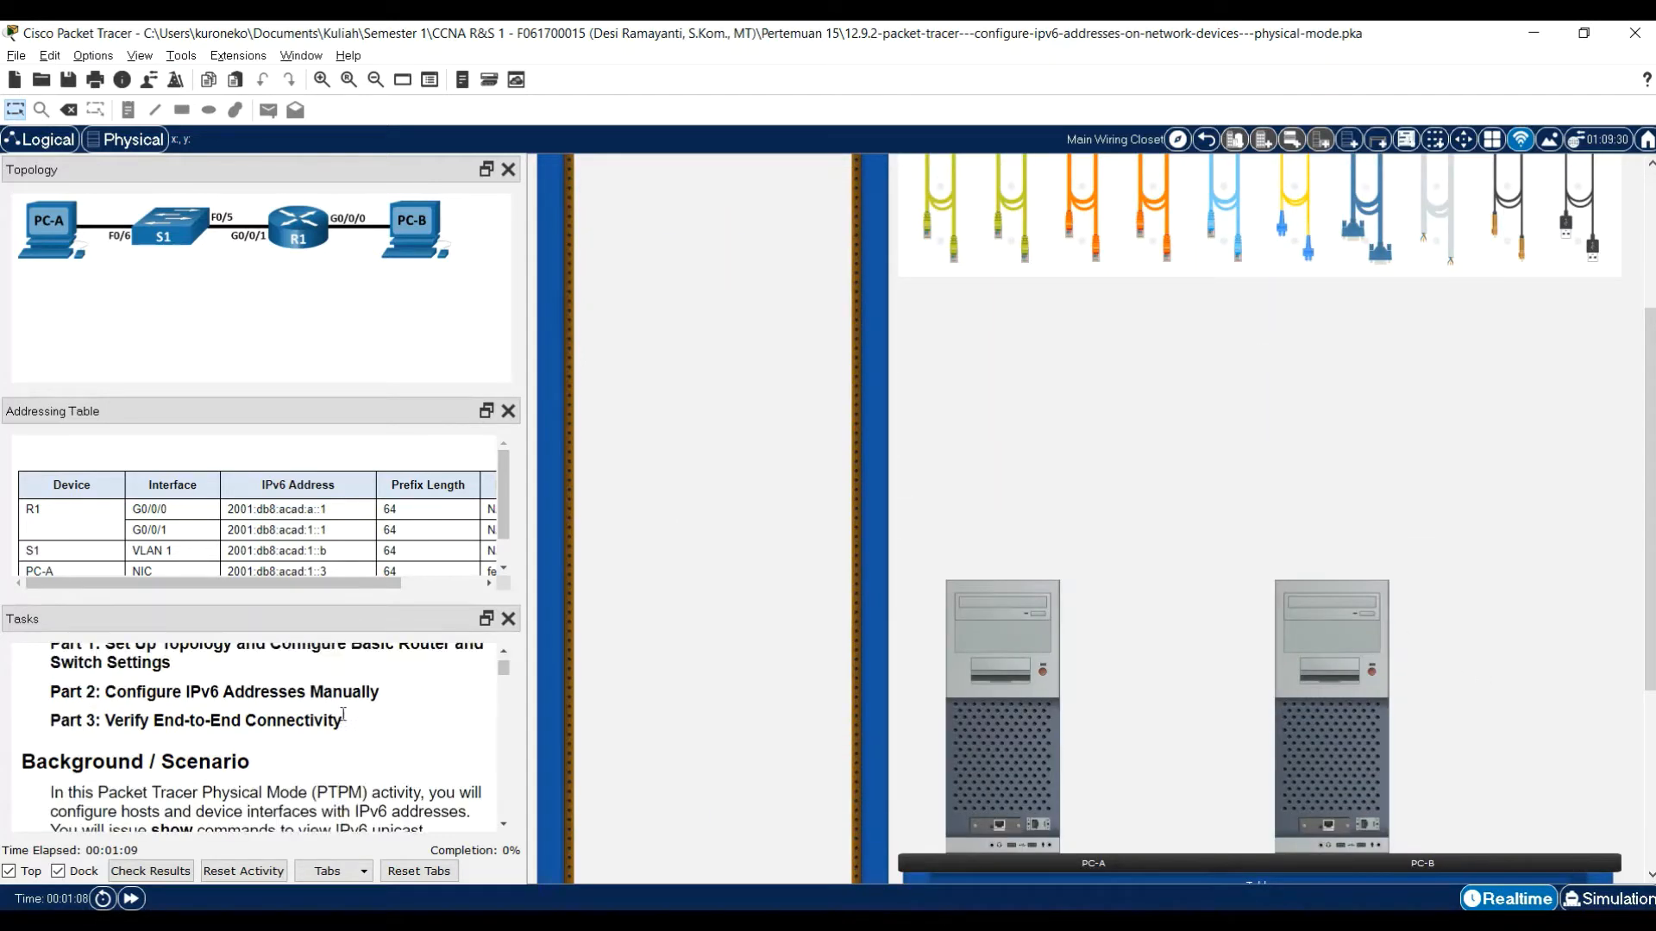
scroll(343, 715, down, 1)
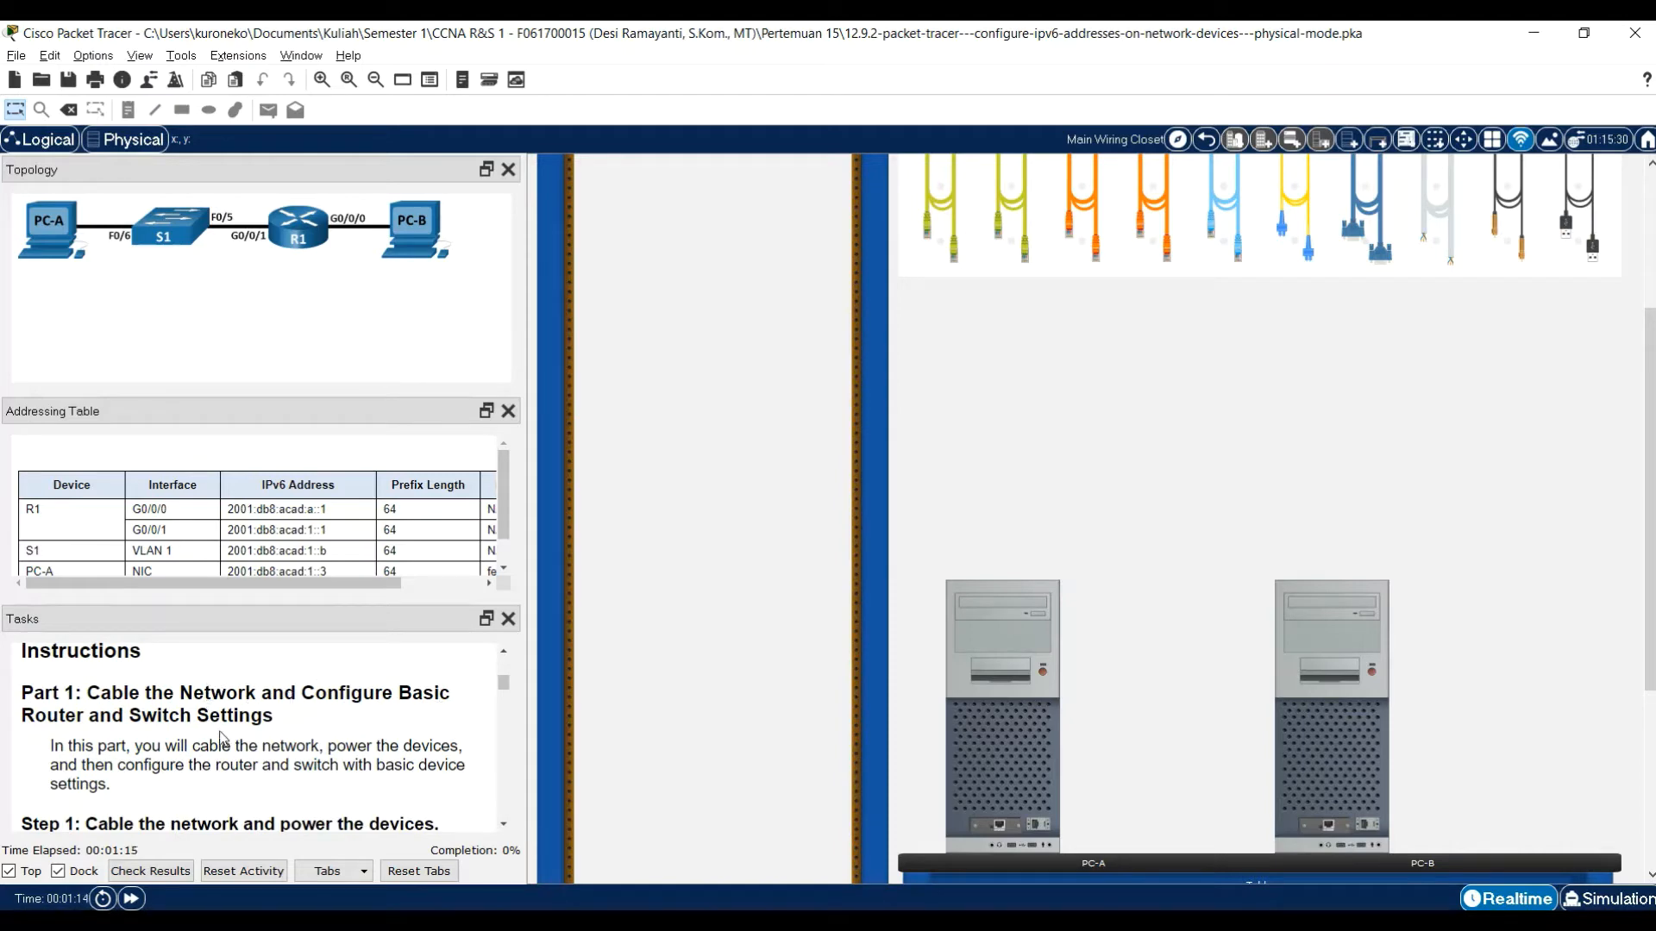
scroll(267, 712, down, 1)
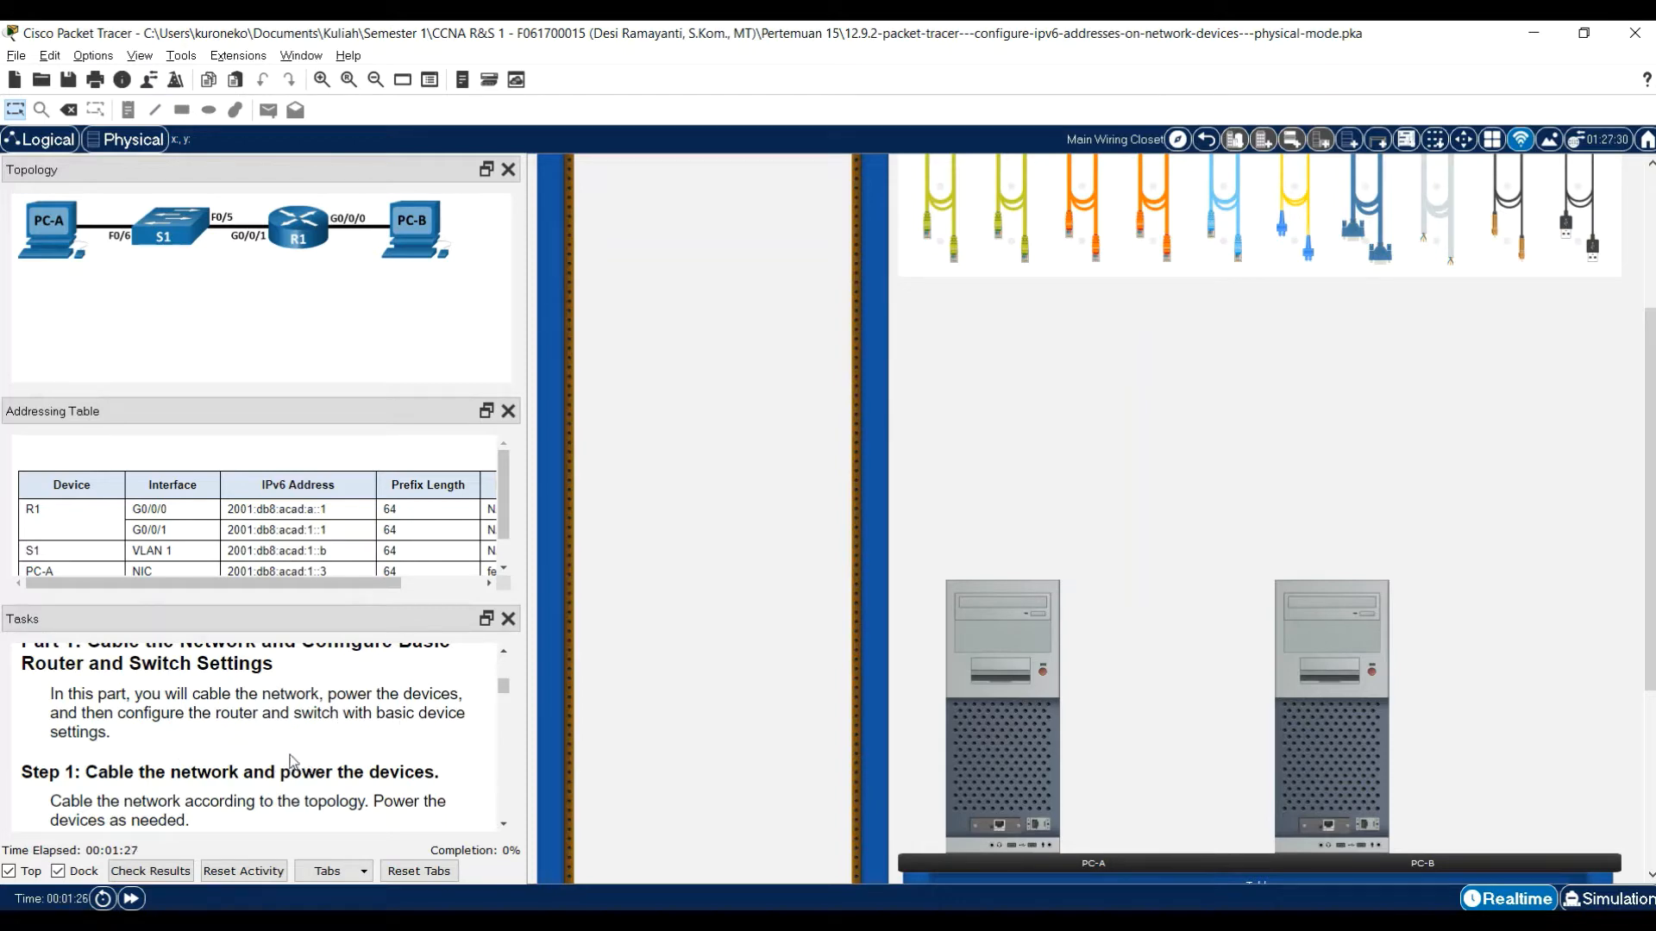
scroll(299, 743, up, 1)
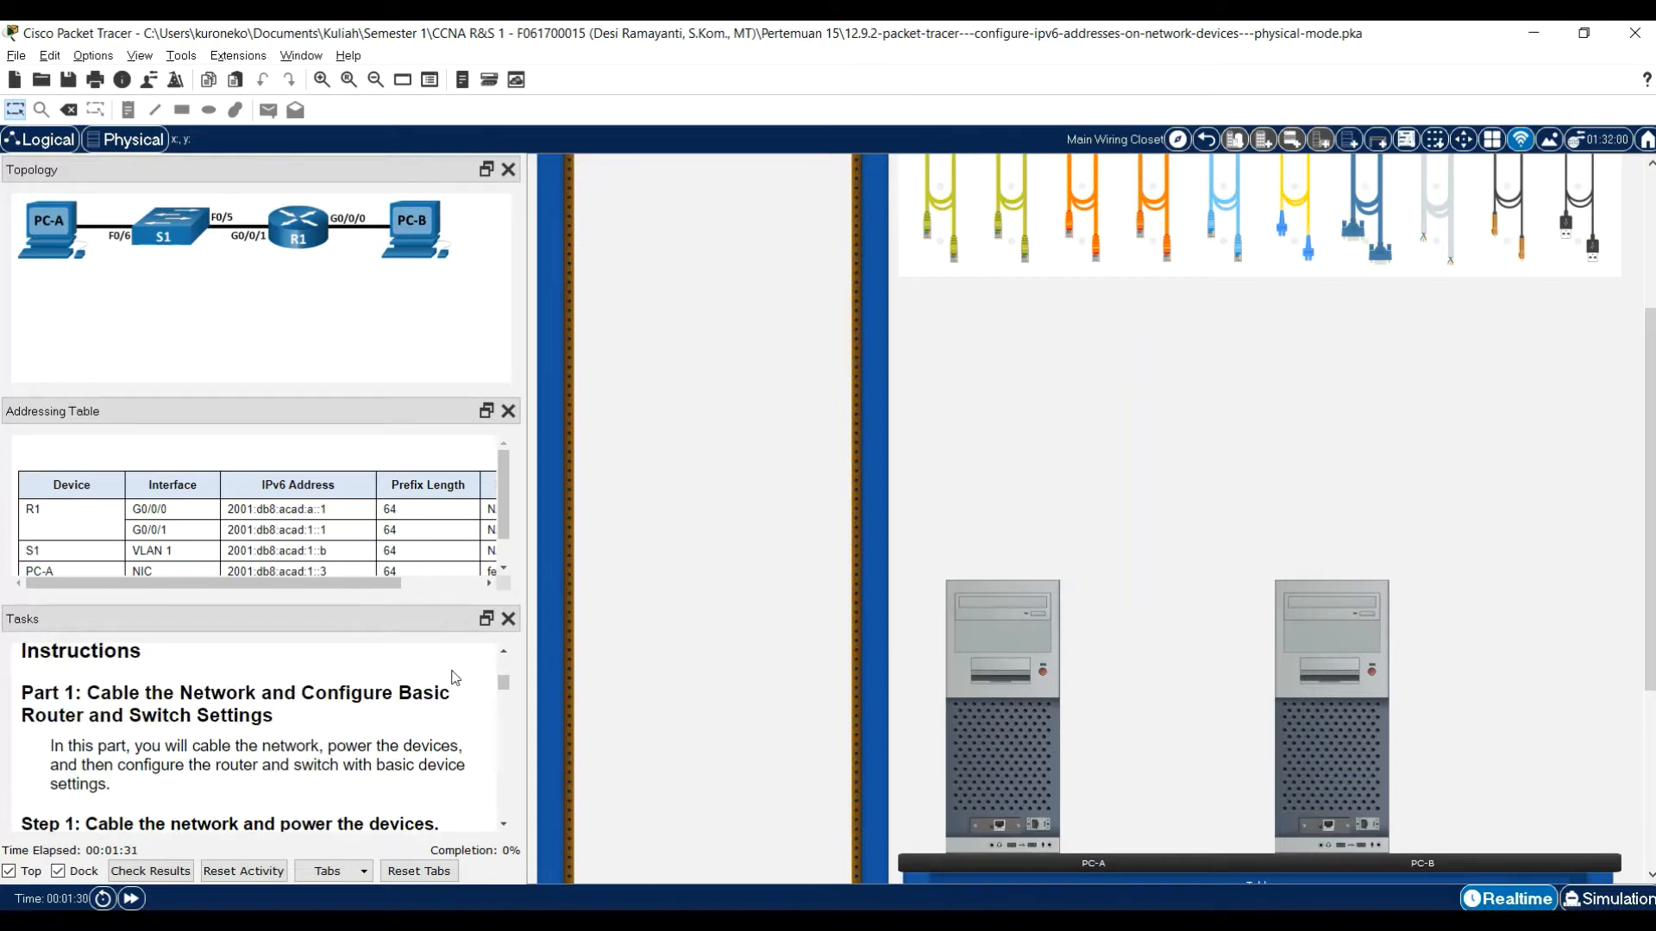
scroll(430, 756, down, 2)
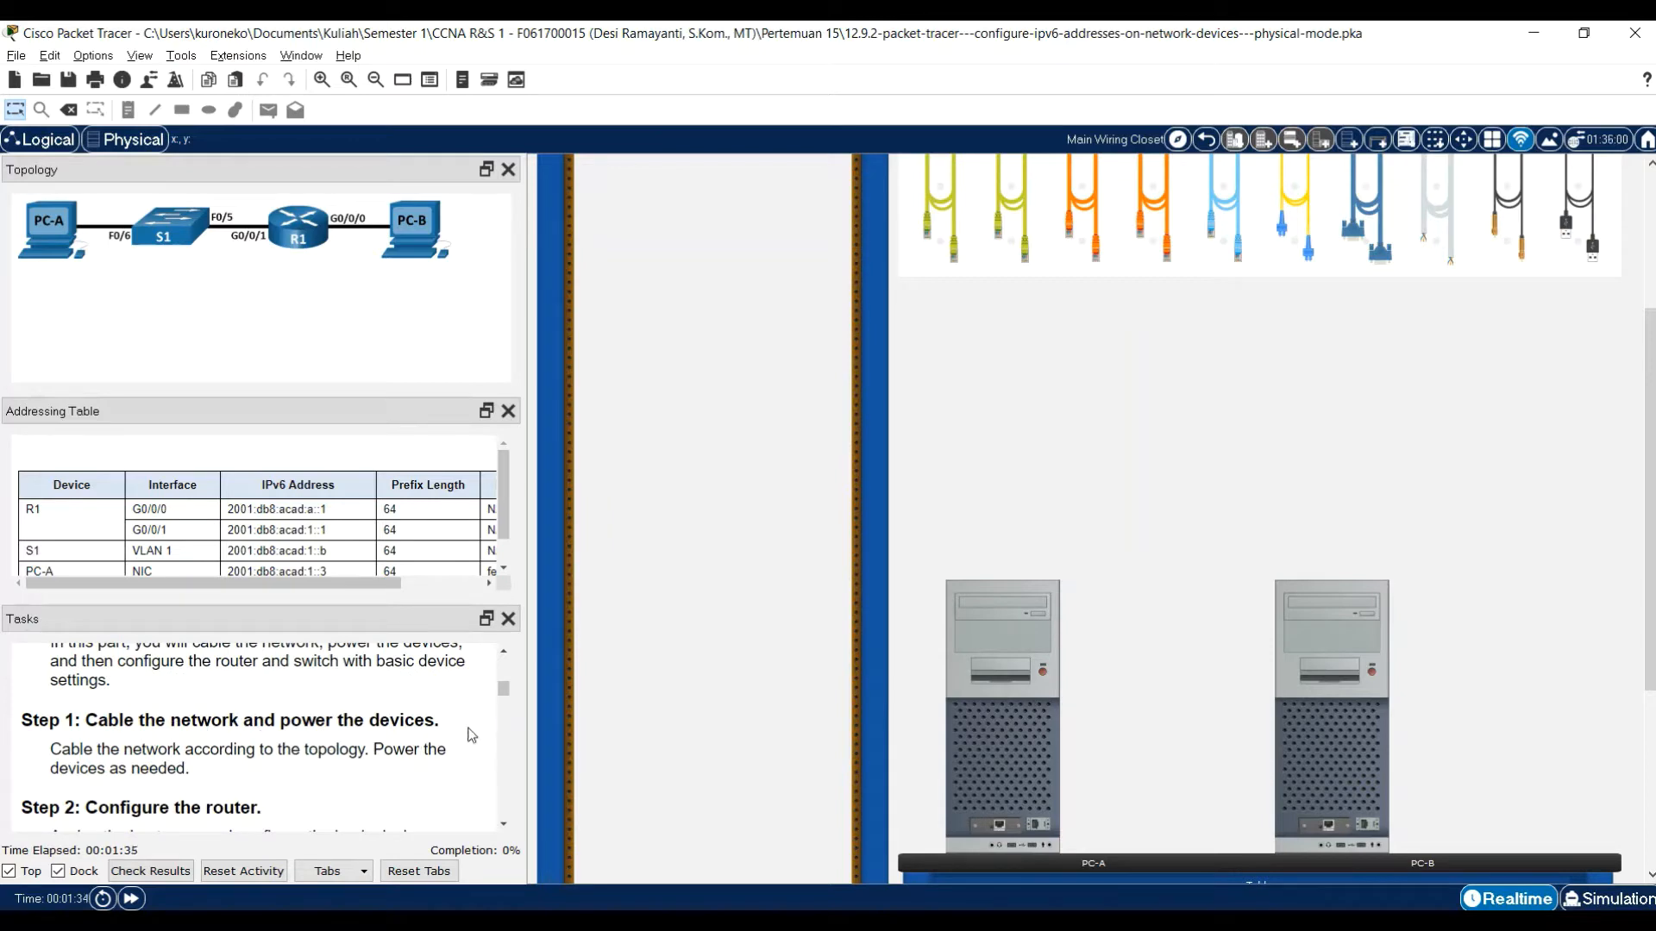
scroll(244, 747, down, 1)
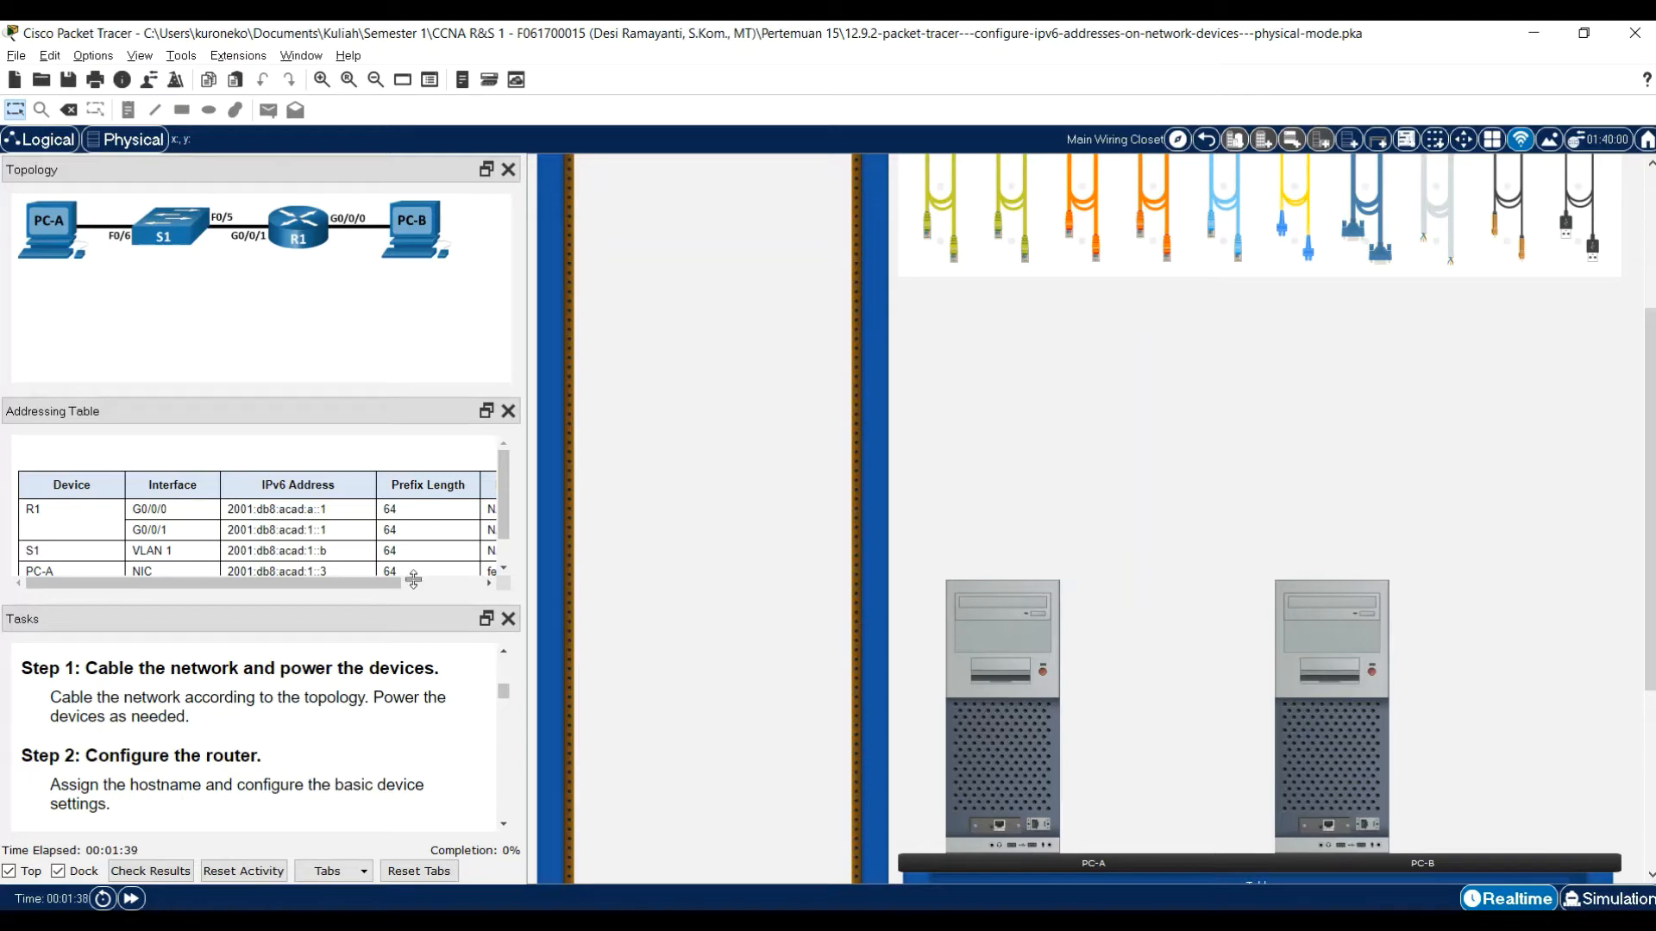
- Connect switch S1 port F0/6 to PC-A's network port with a green Ethernet cable from the pegboard
scroll(726, 405, up, 4)
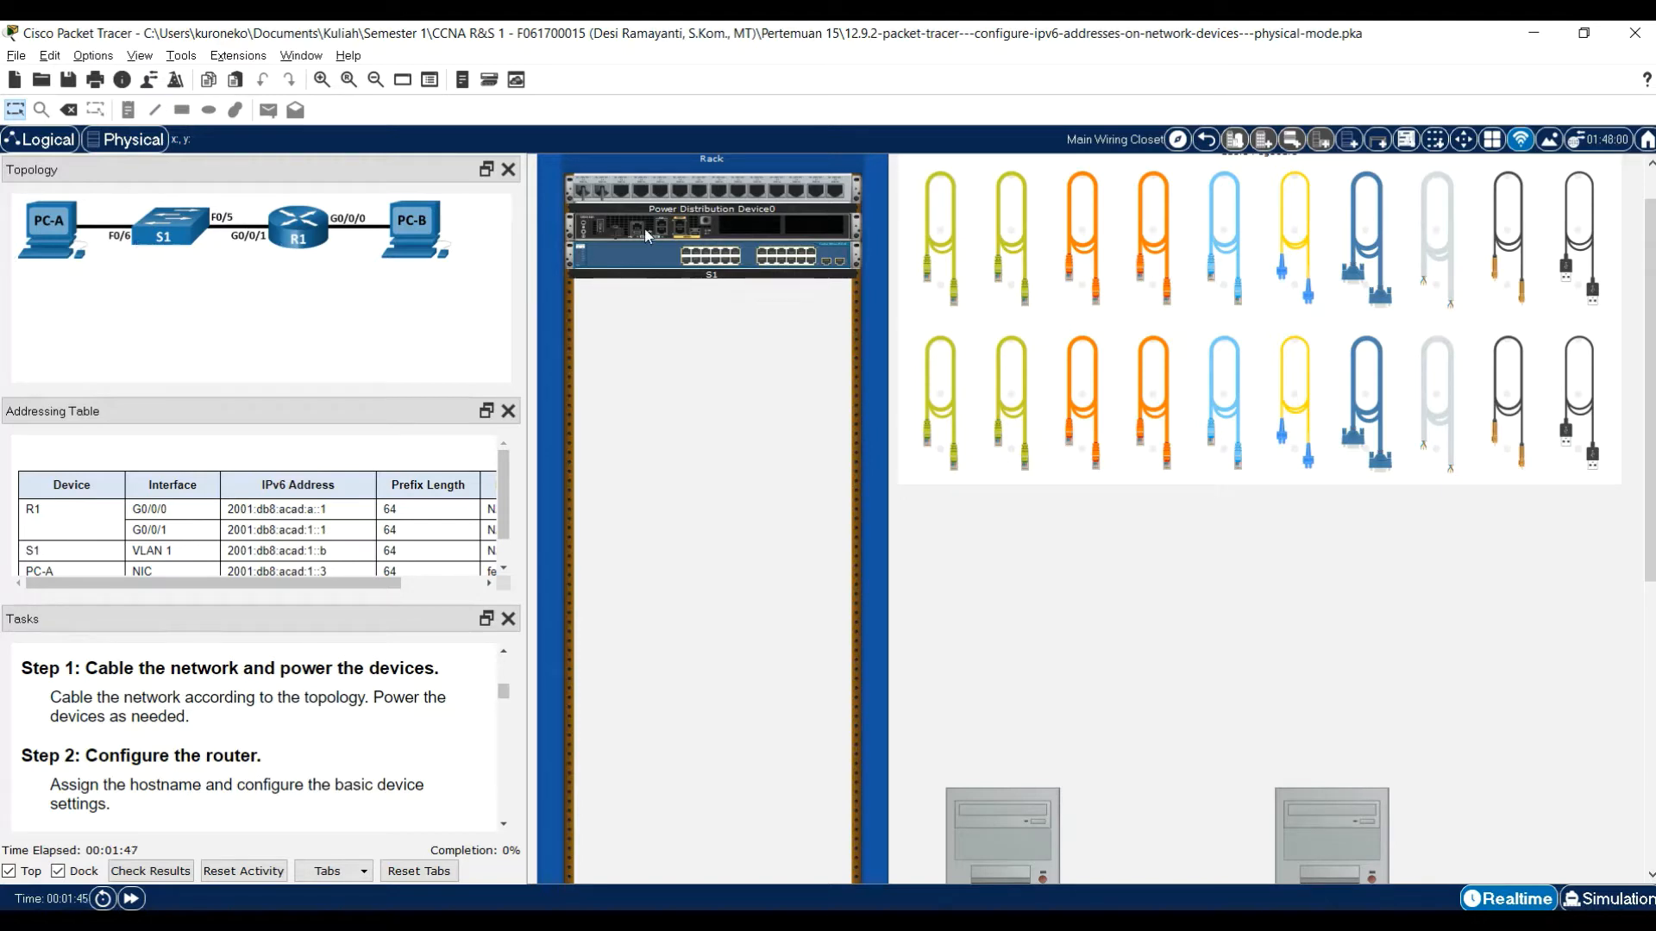
click(943, 409)
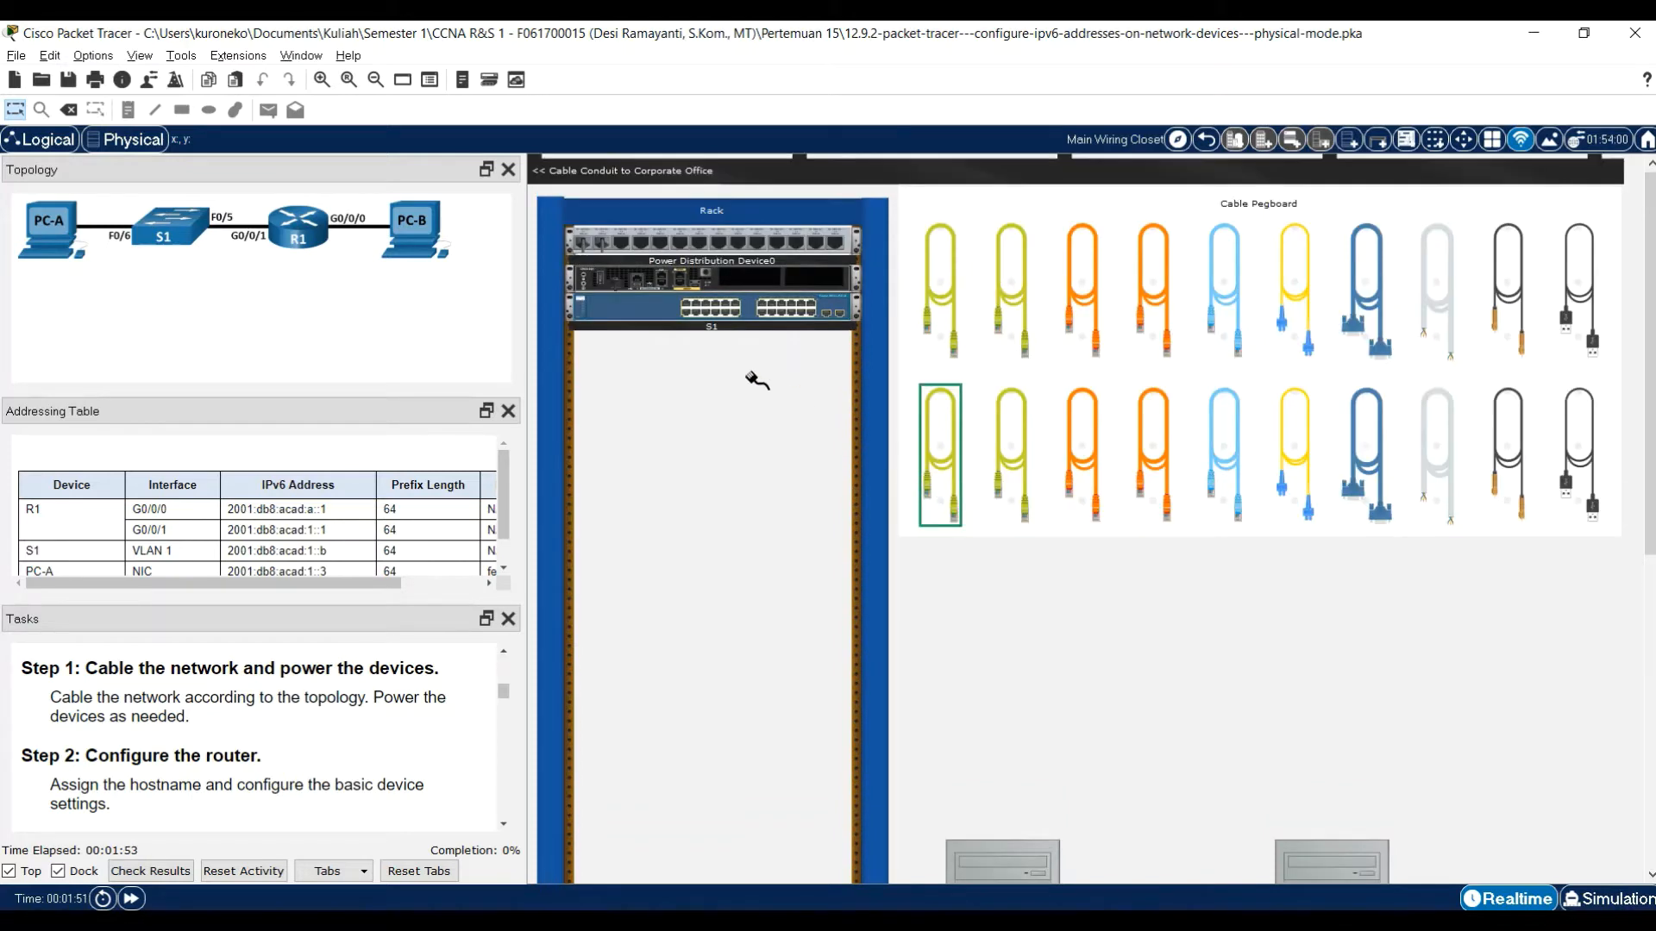
click(645, 314)
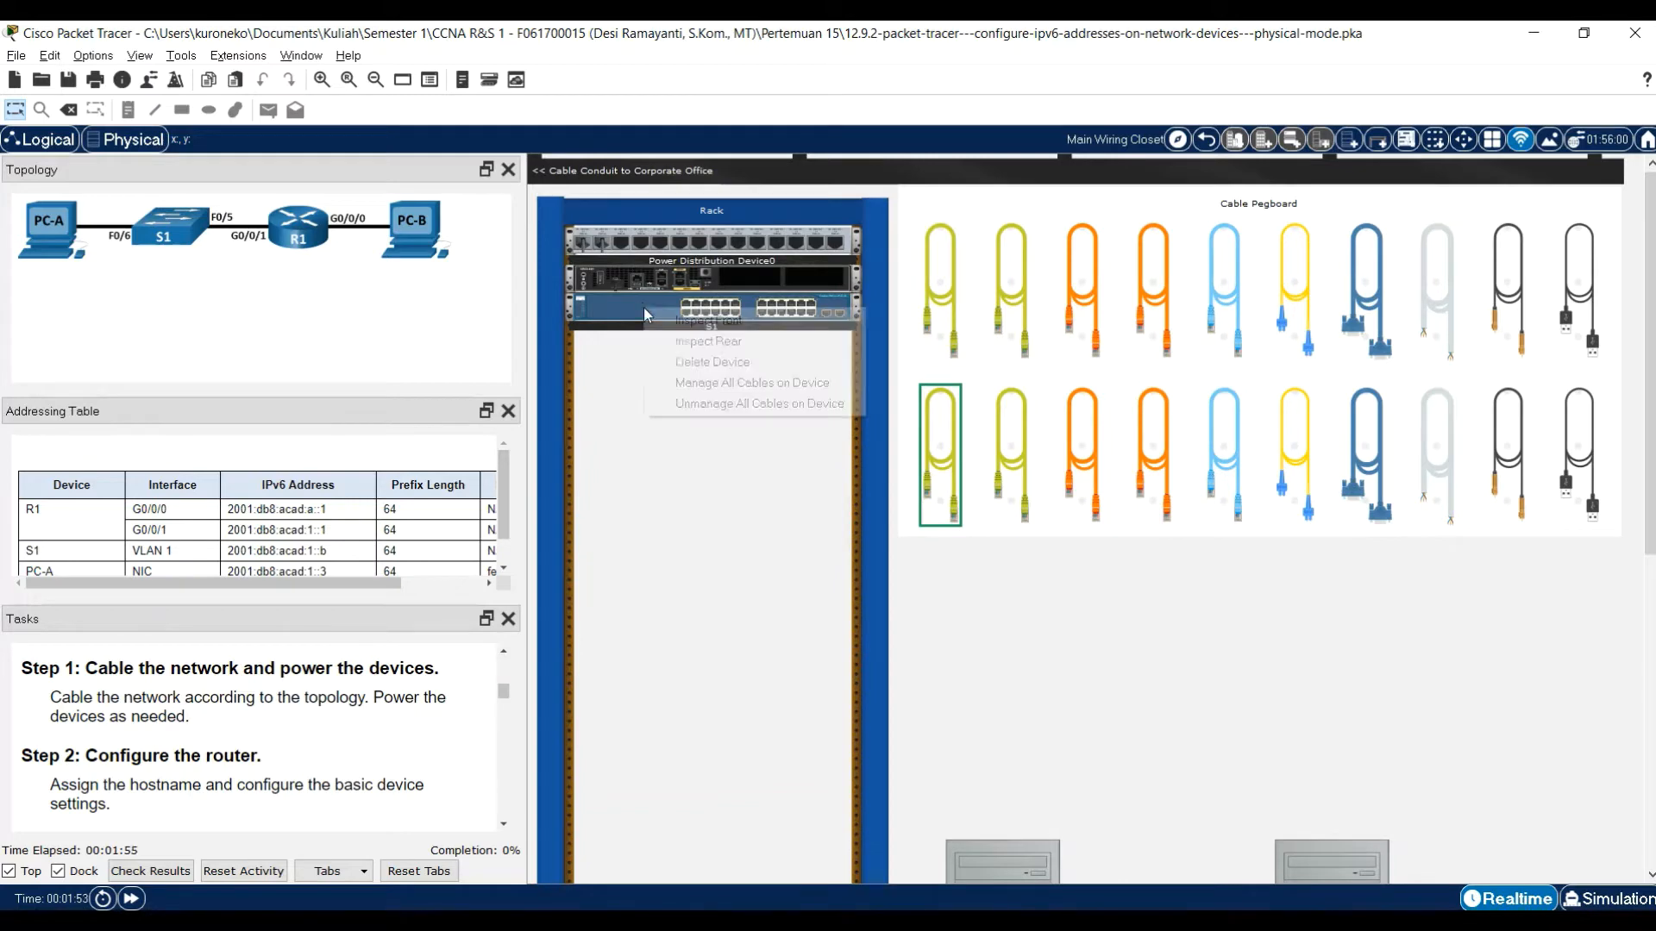
click(674, 320)
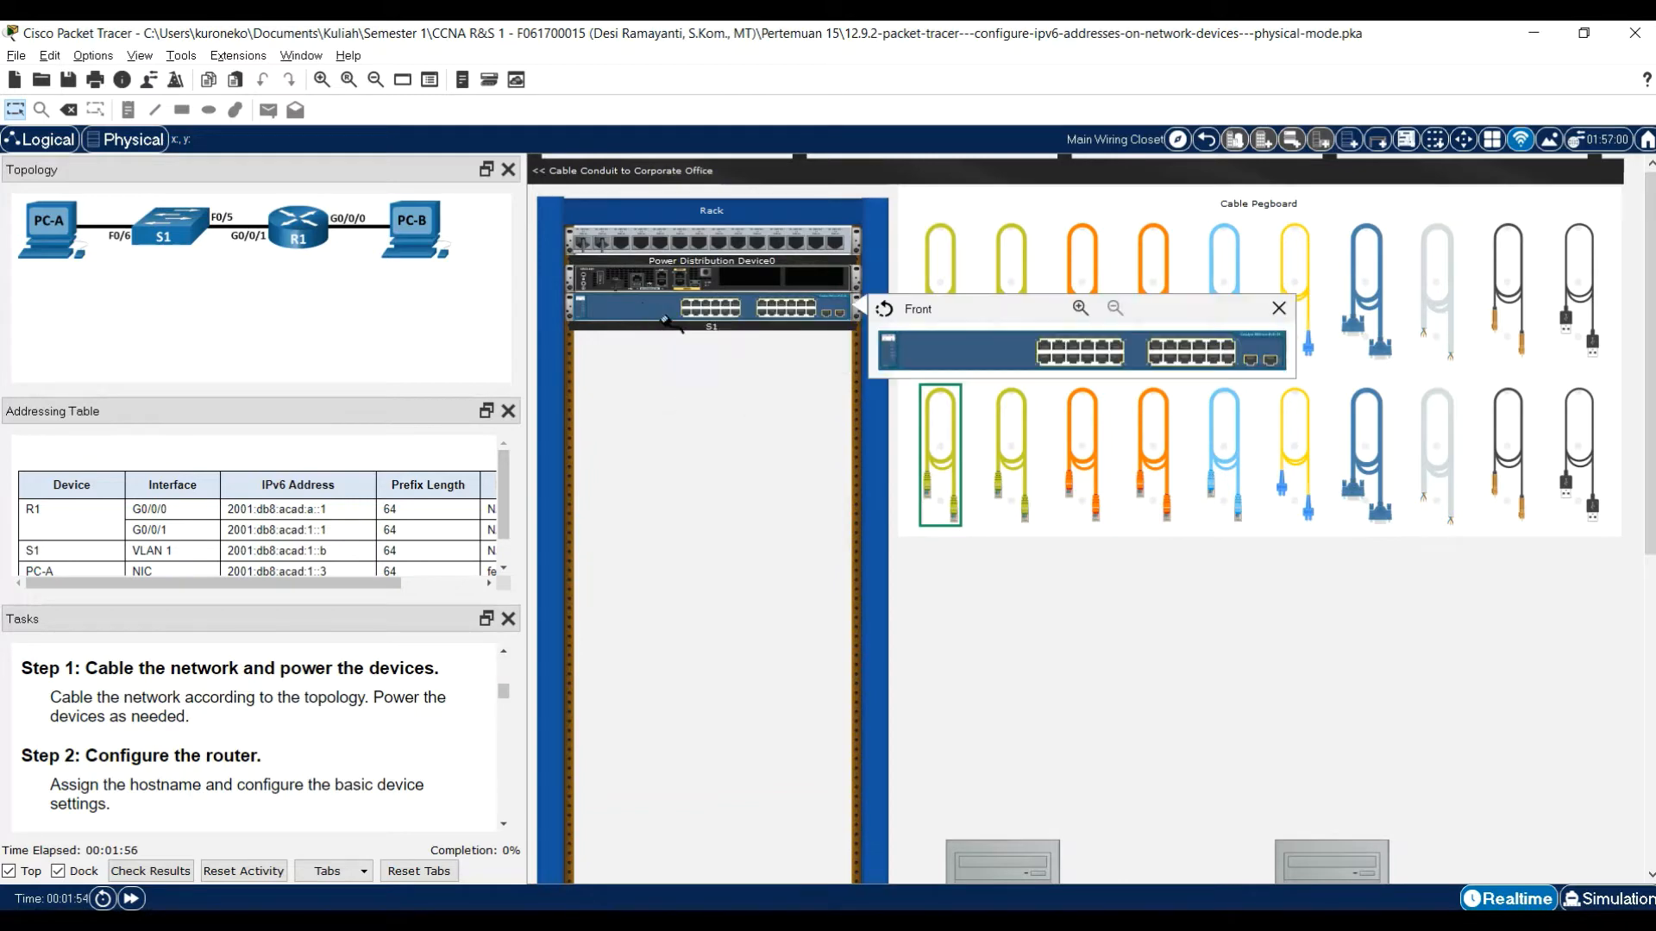
click(1072, 357)
scroll(1079, 580, down, 5)
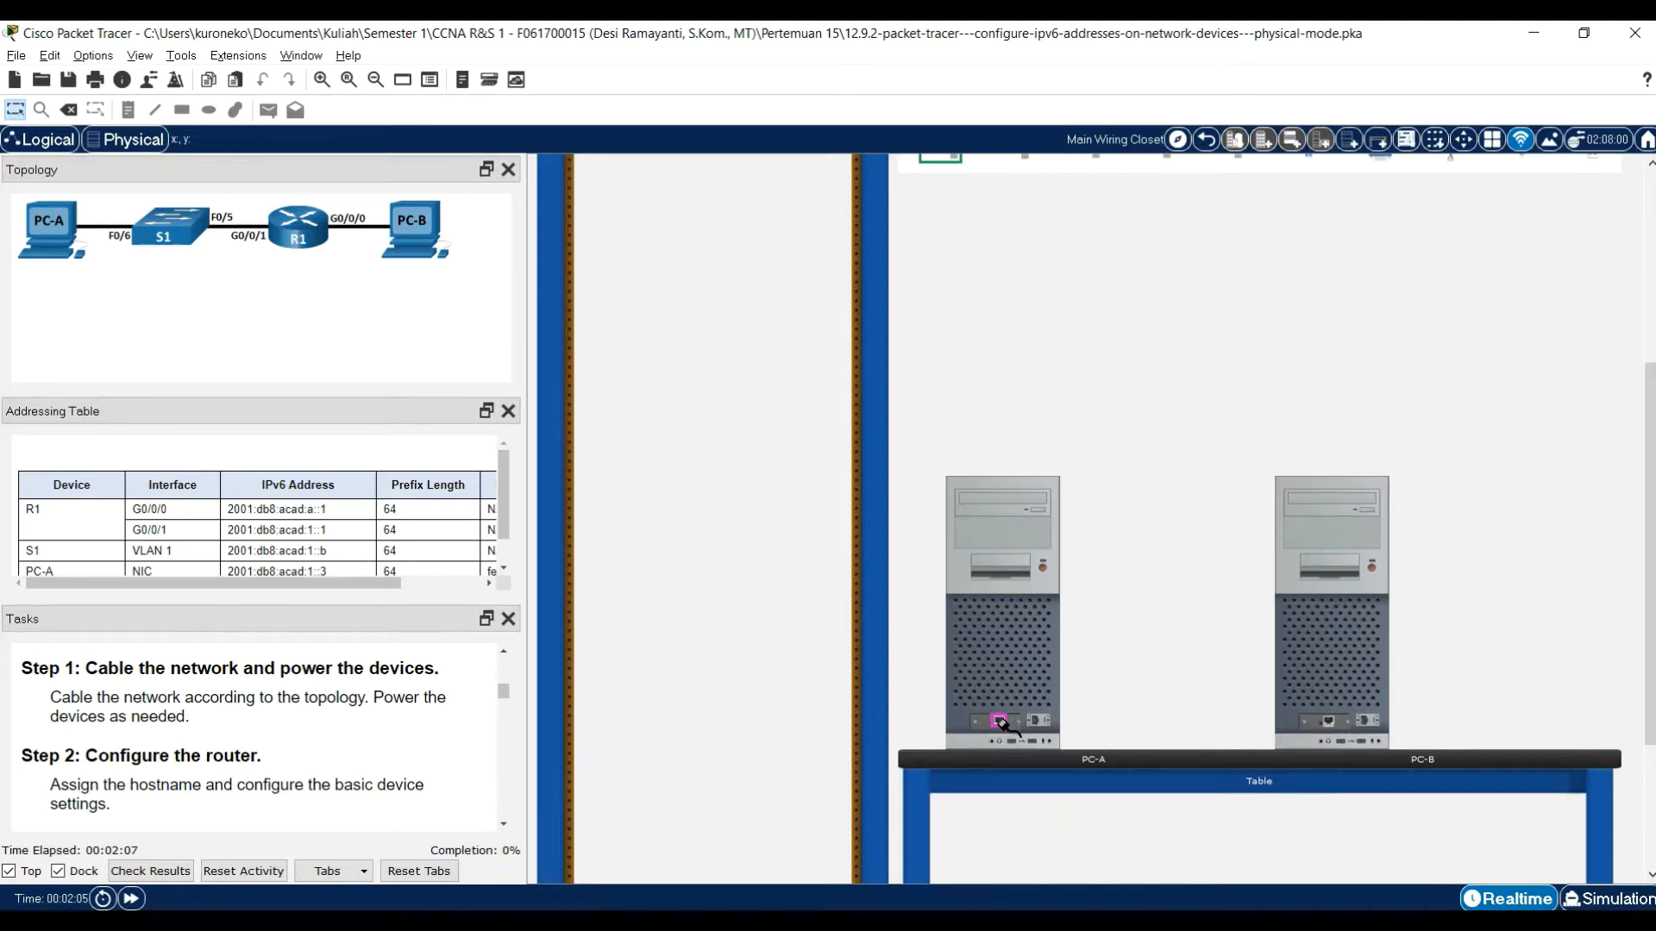
click(1000, 721)
- Connect switch S1 port F0/5 to router R1 port G0/0/1 with another green Ethernet cable
scroll(1104, 651, up, 3)
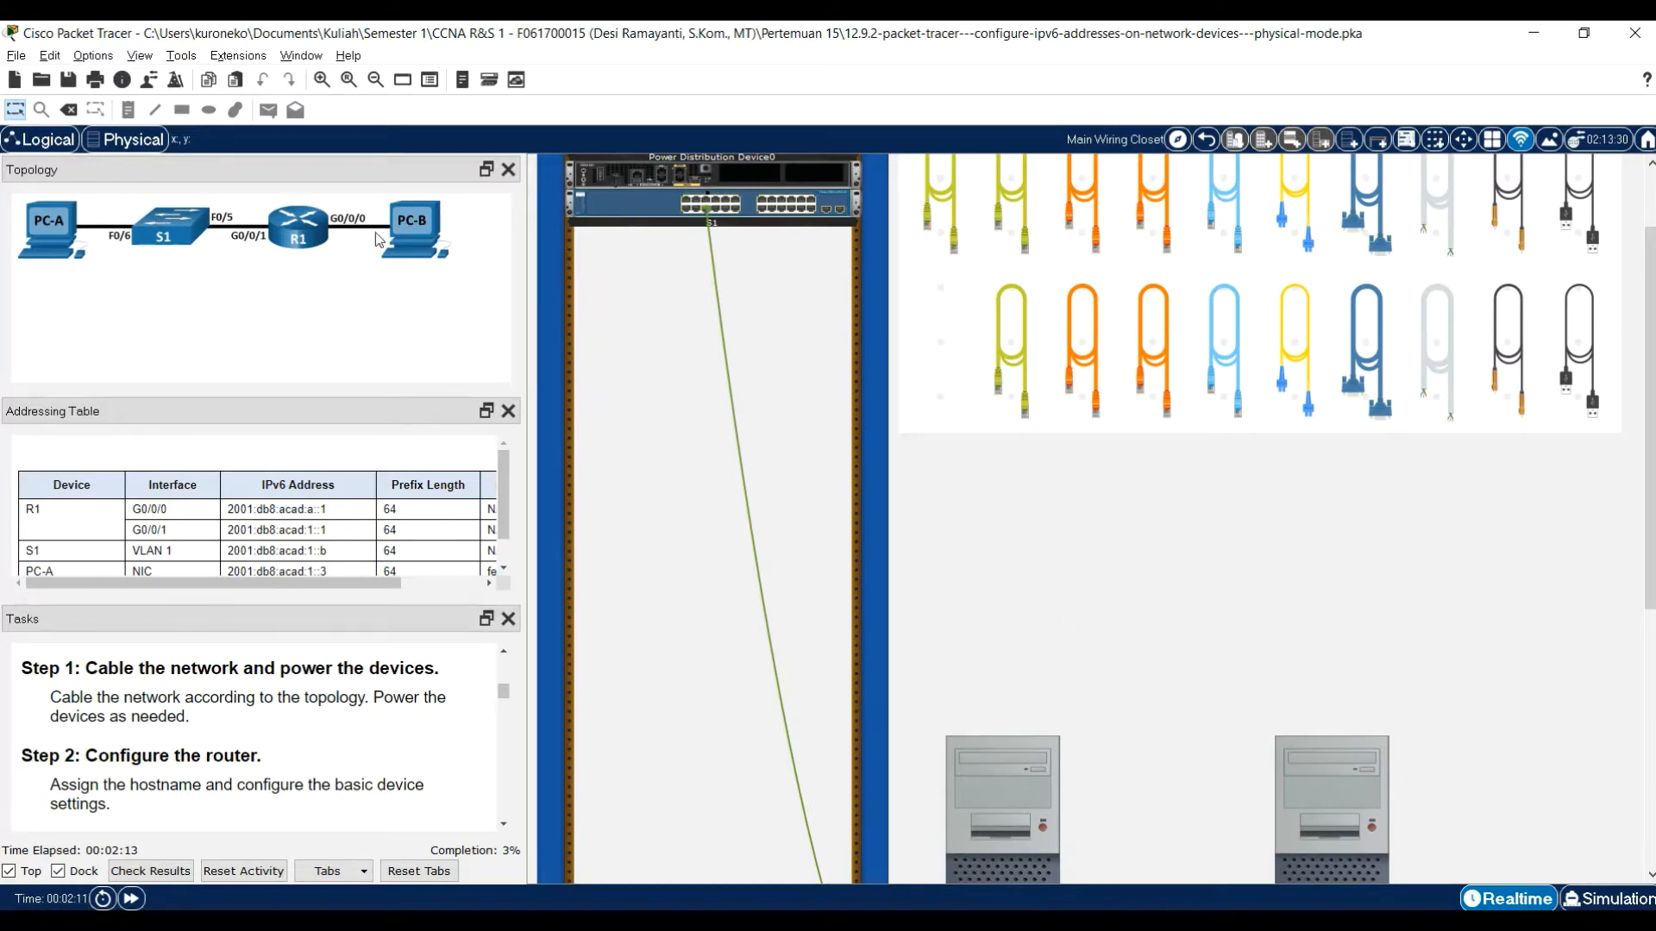
click(1007, 327)
scroll(793, 366, up, 2)
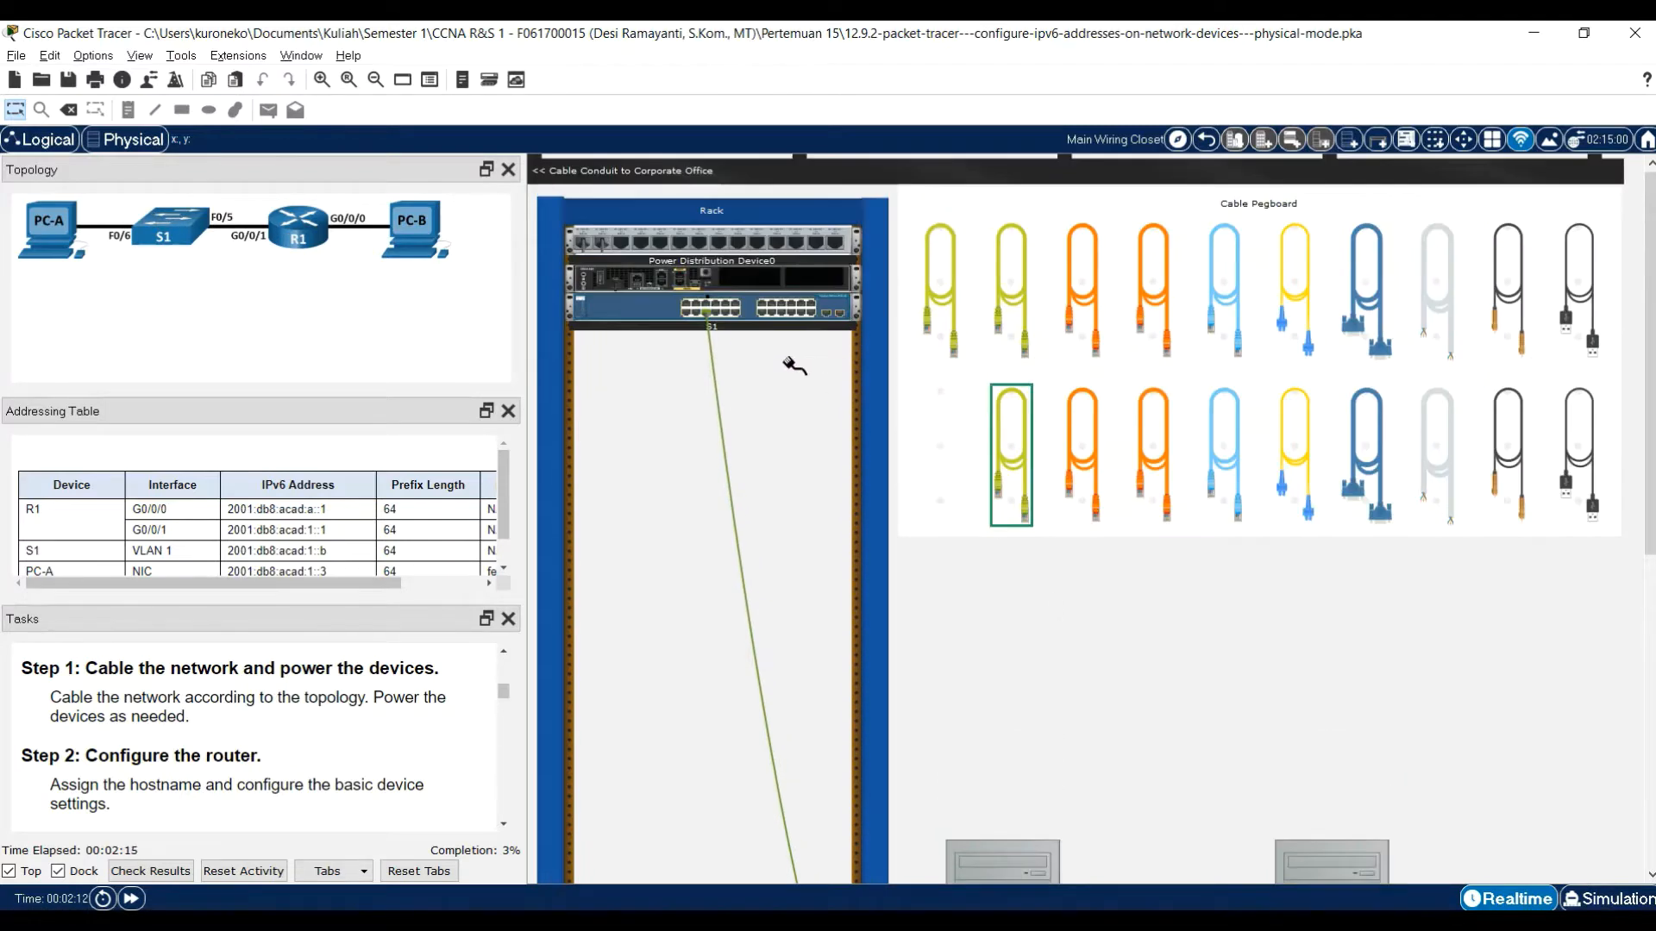
click(707, 306)
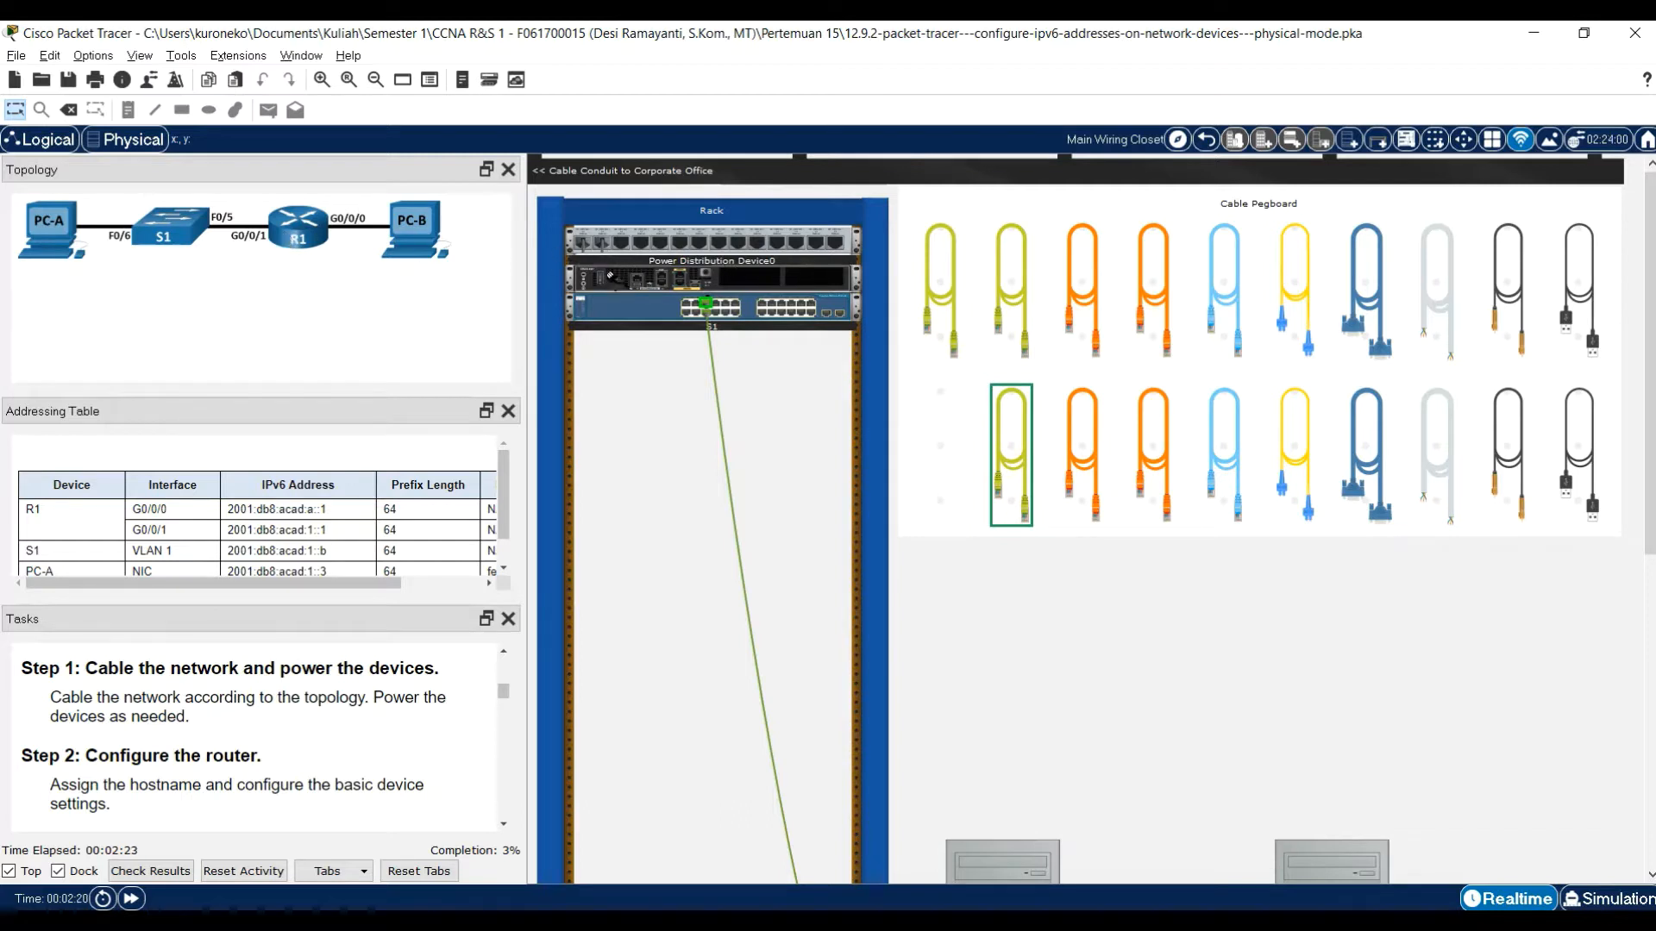
right_click(614, 274)
click(665, 287)
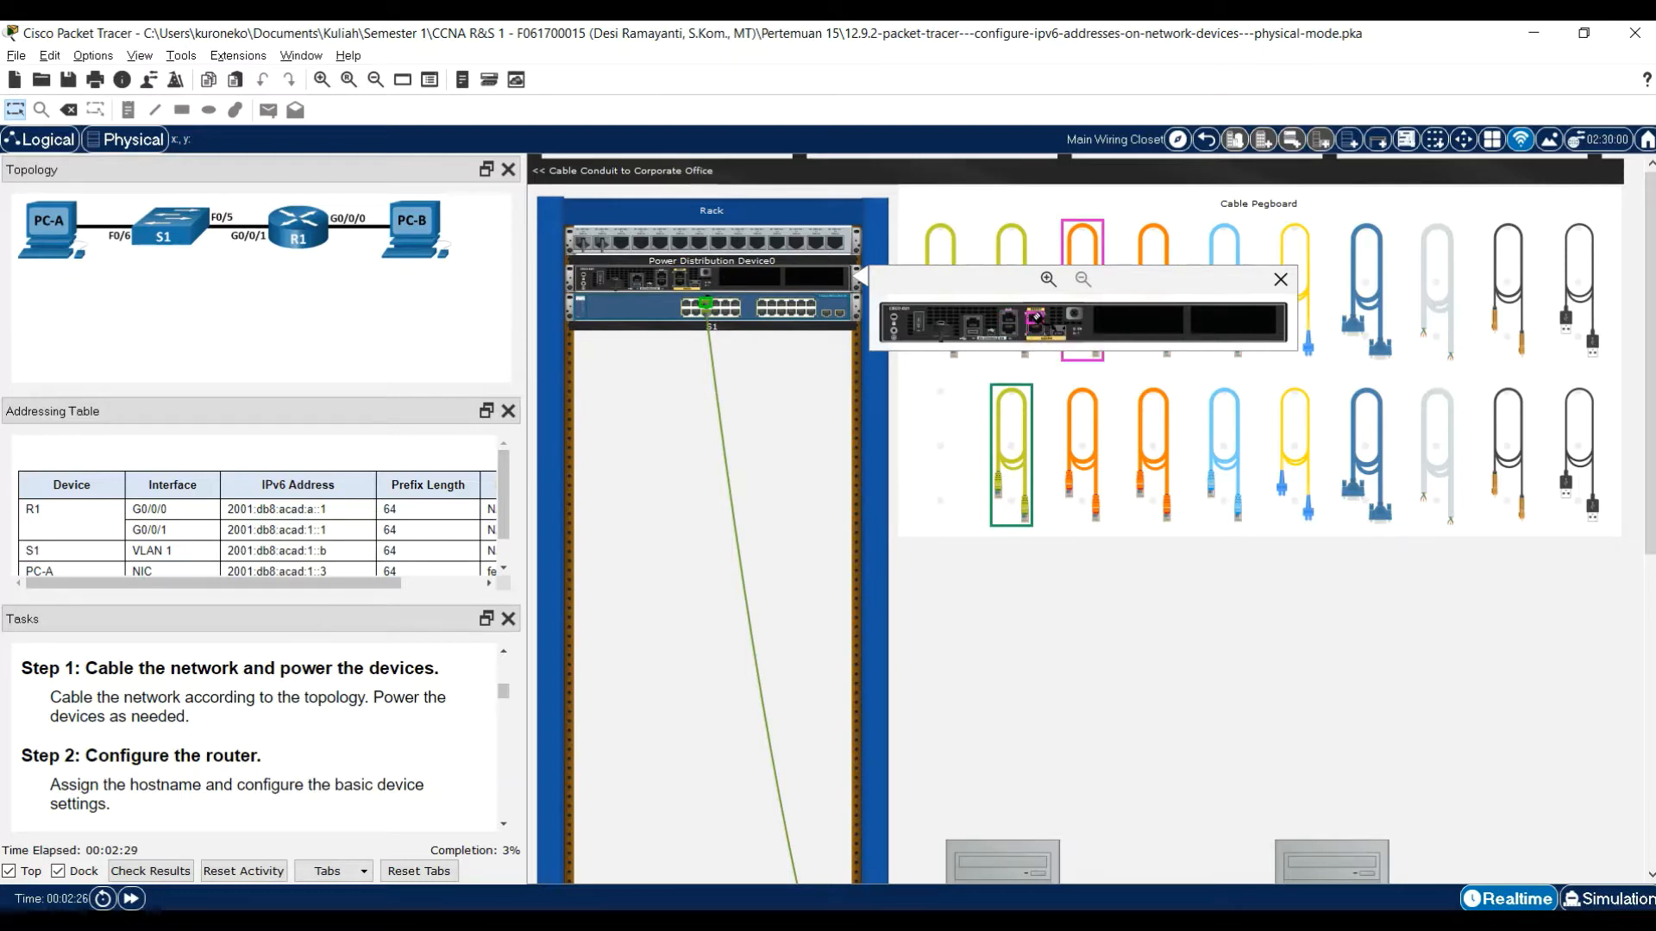
click(1036, 323)
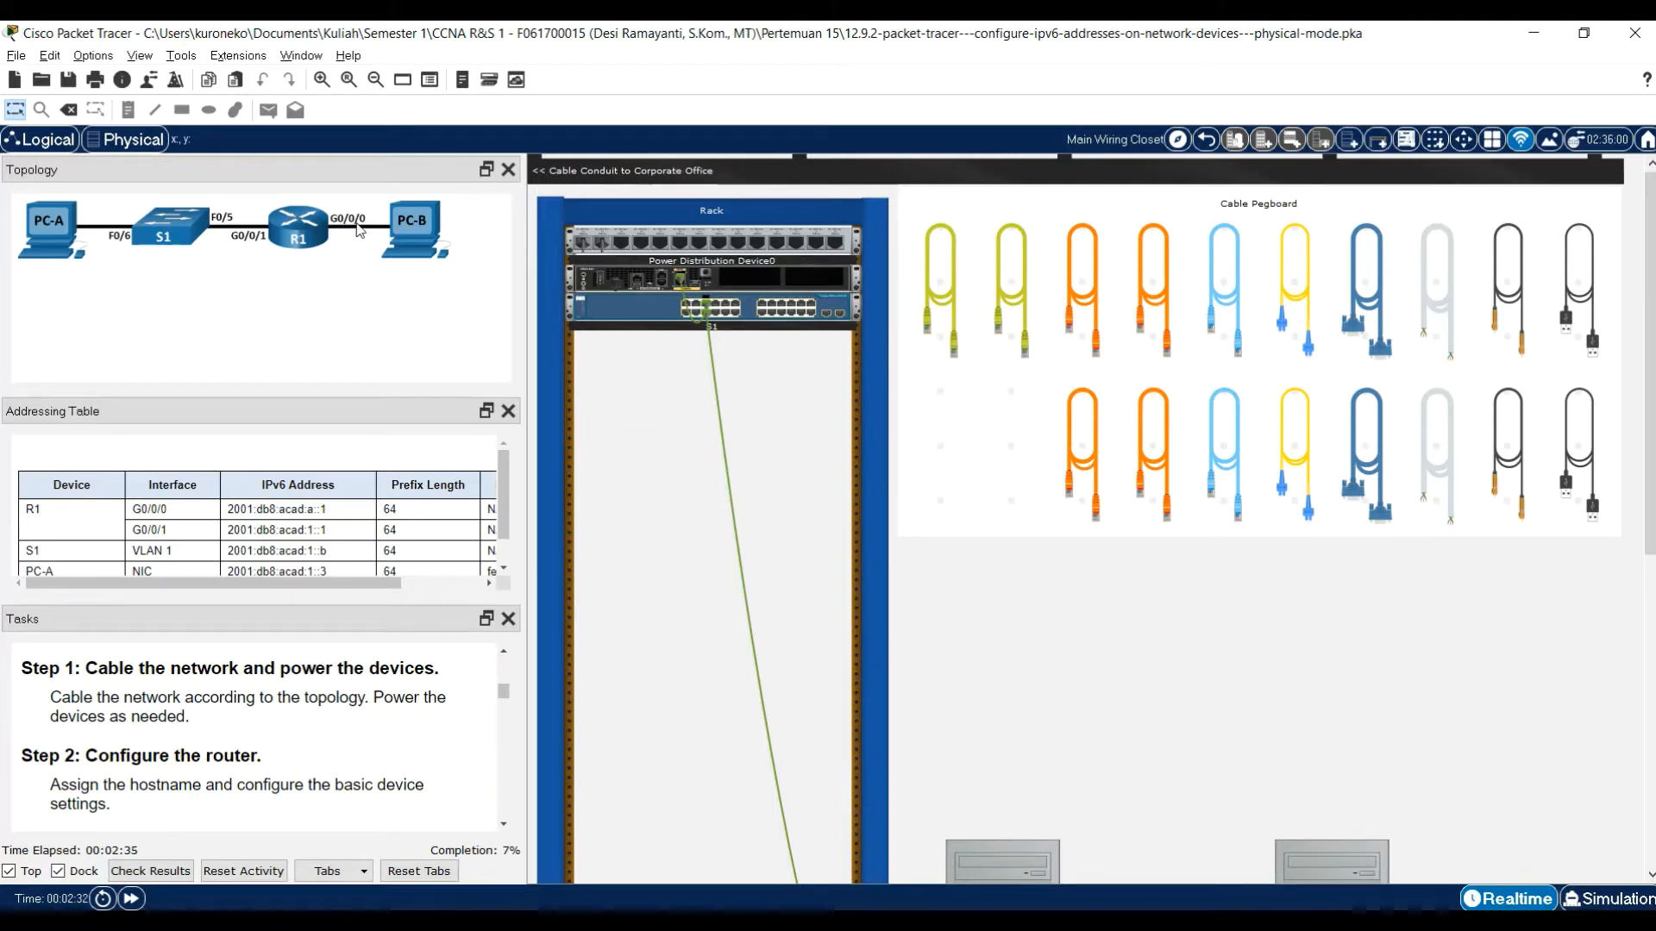
- Connect router R1 port G0/0/0 to PC-B's network port with a green Ethernet cable
click(1011, 284)
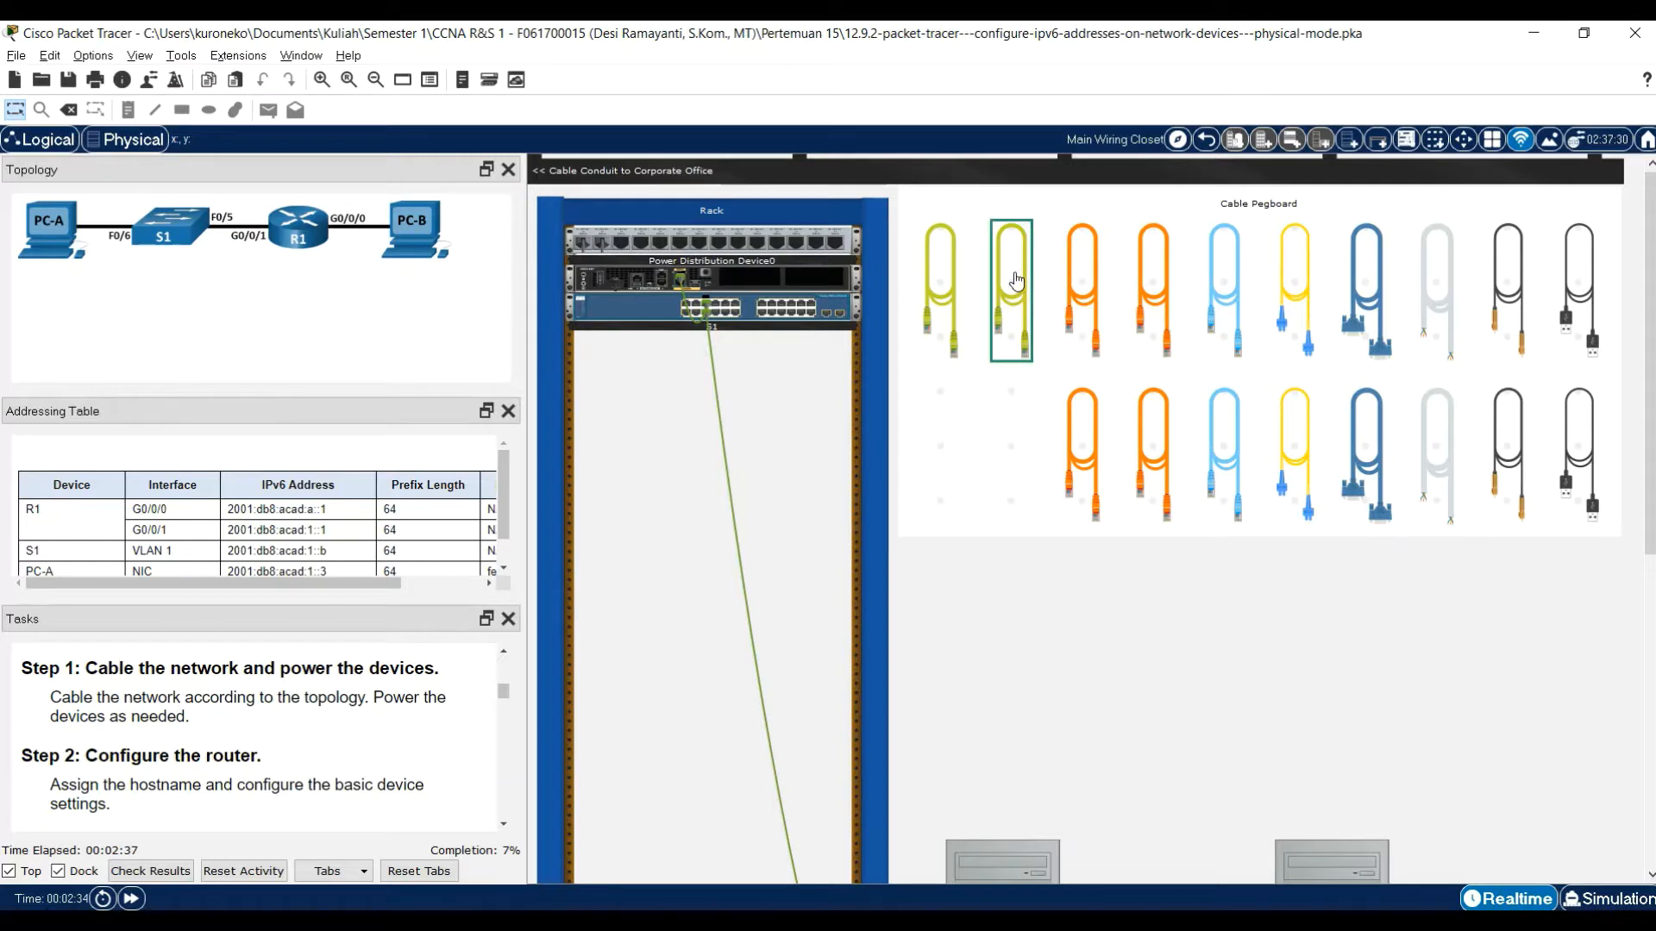
right_click(623, 281)
click(642, 289)
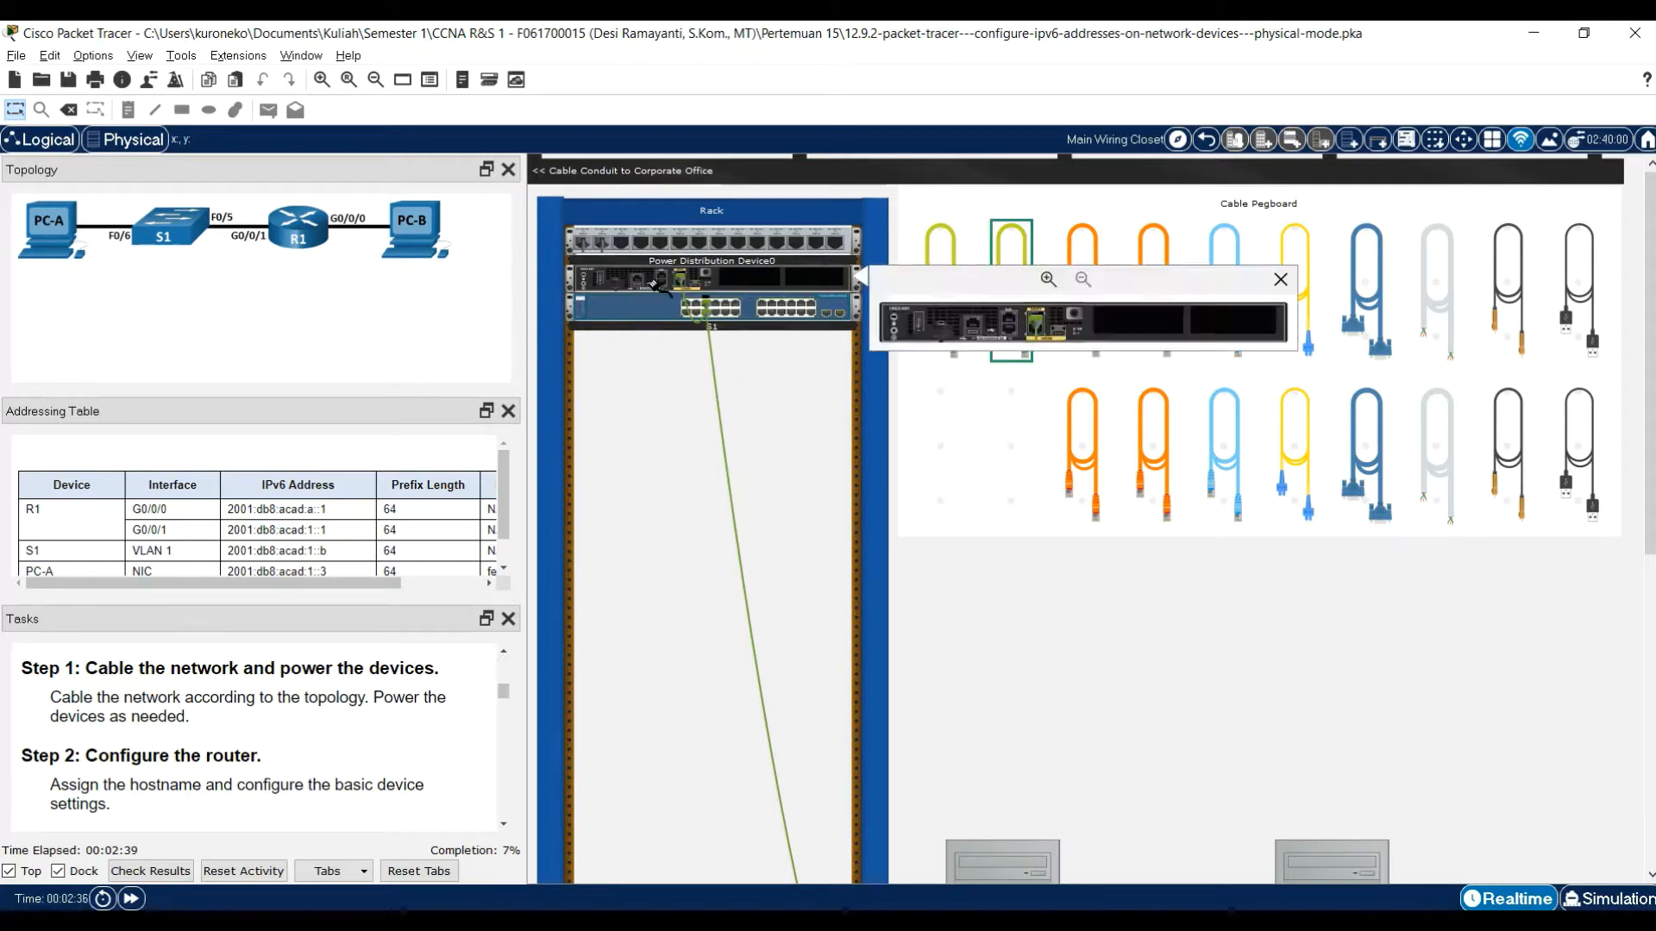
click(1034, 326)
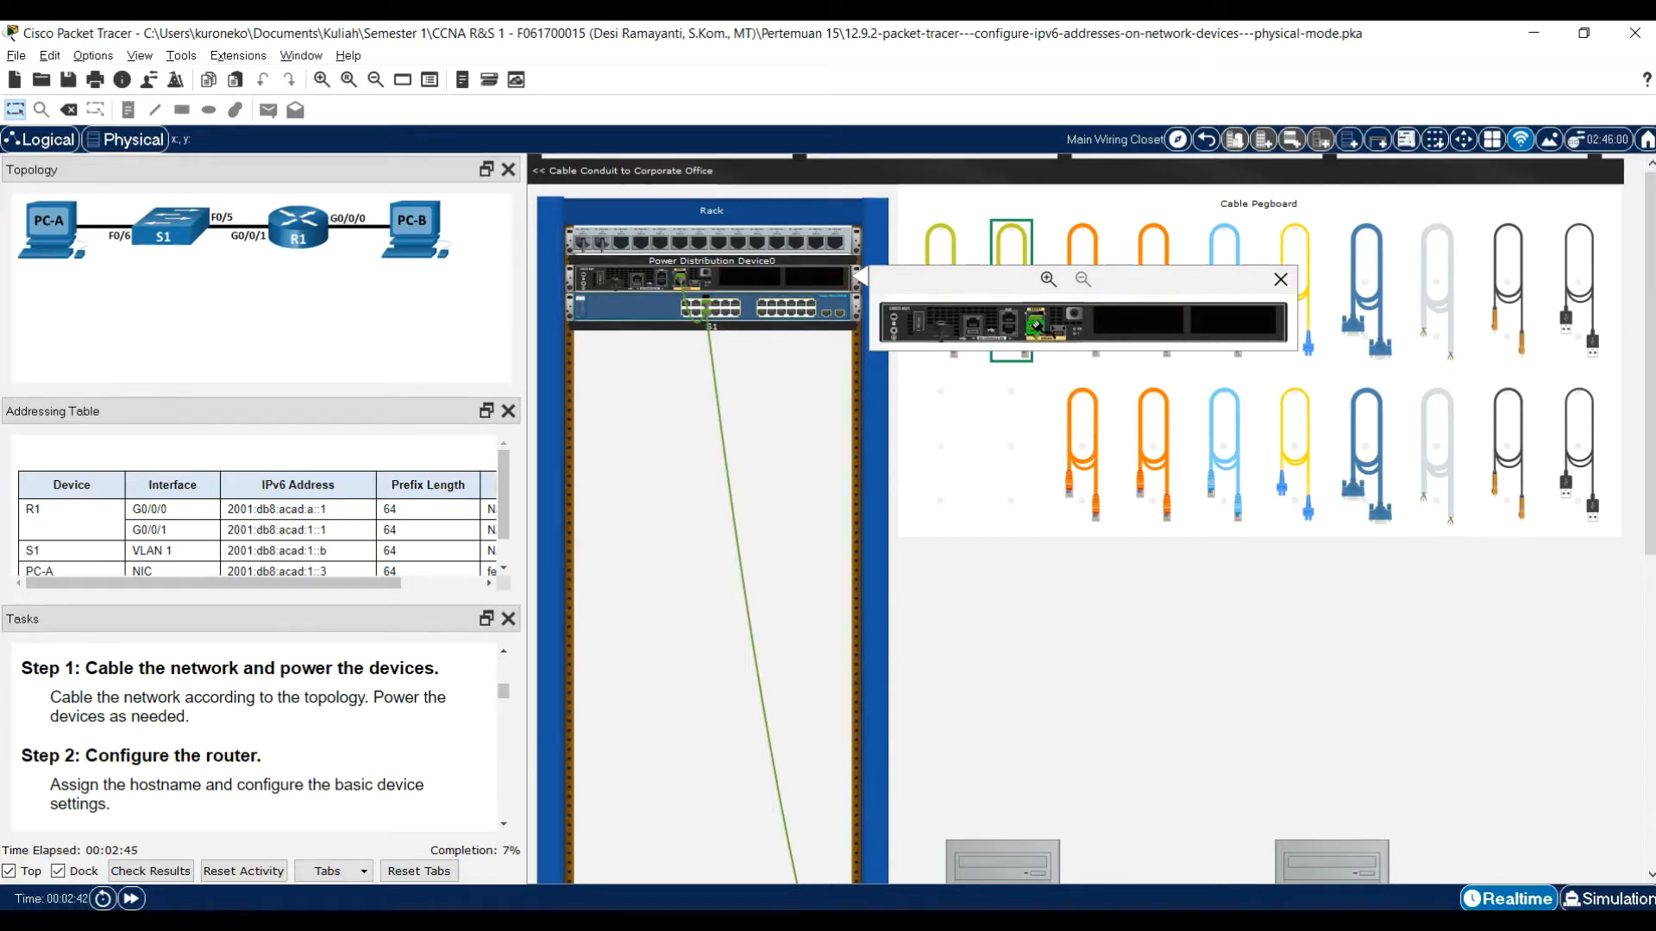
click(1035, 326)
click(951, 507)
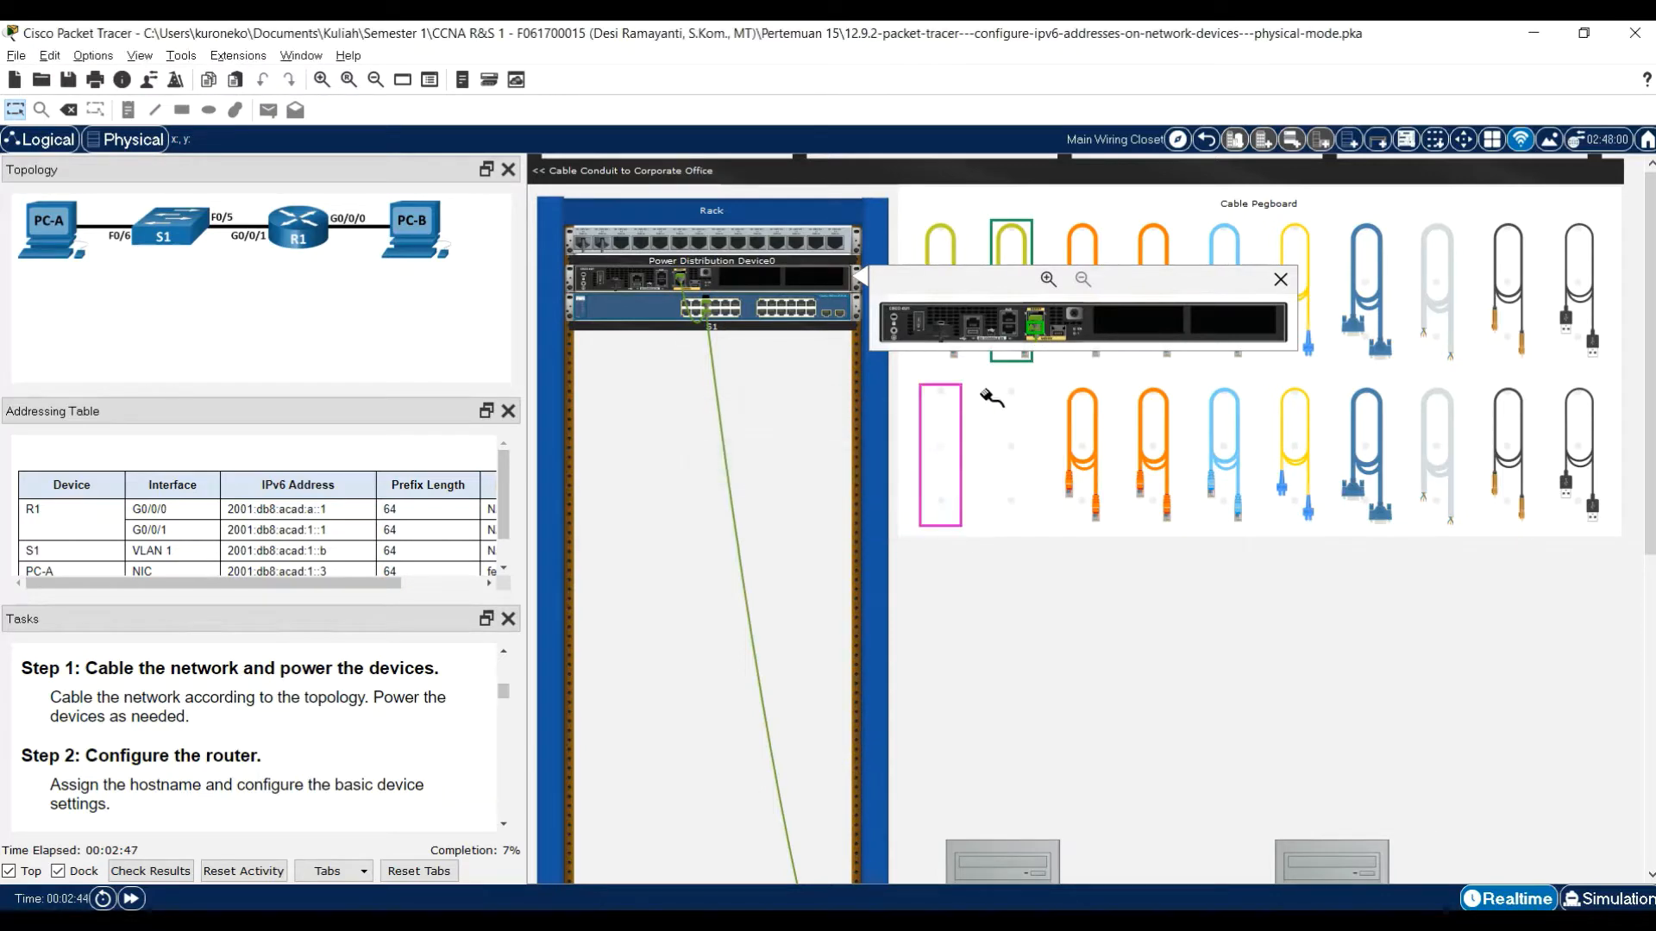
scroll(1208, 592, down, 10)
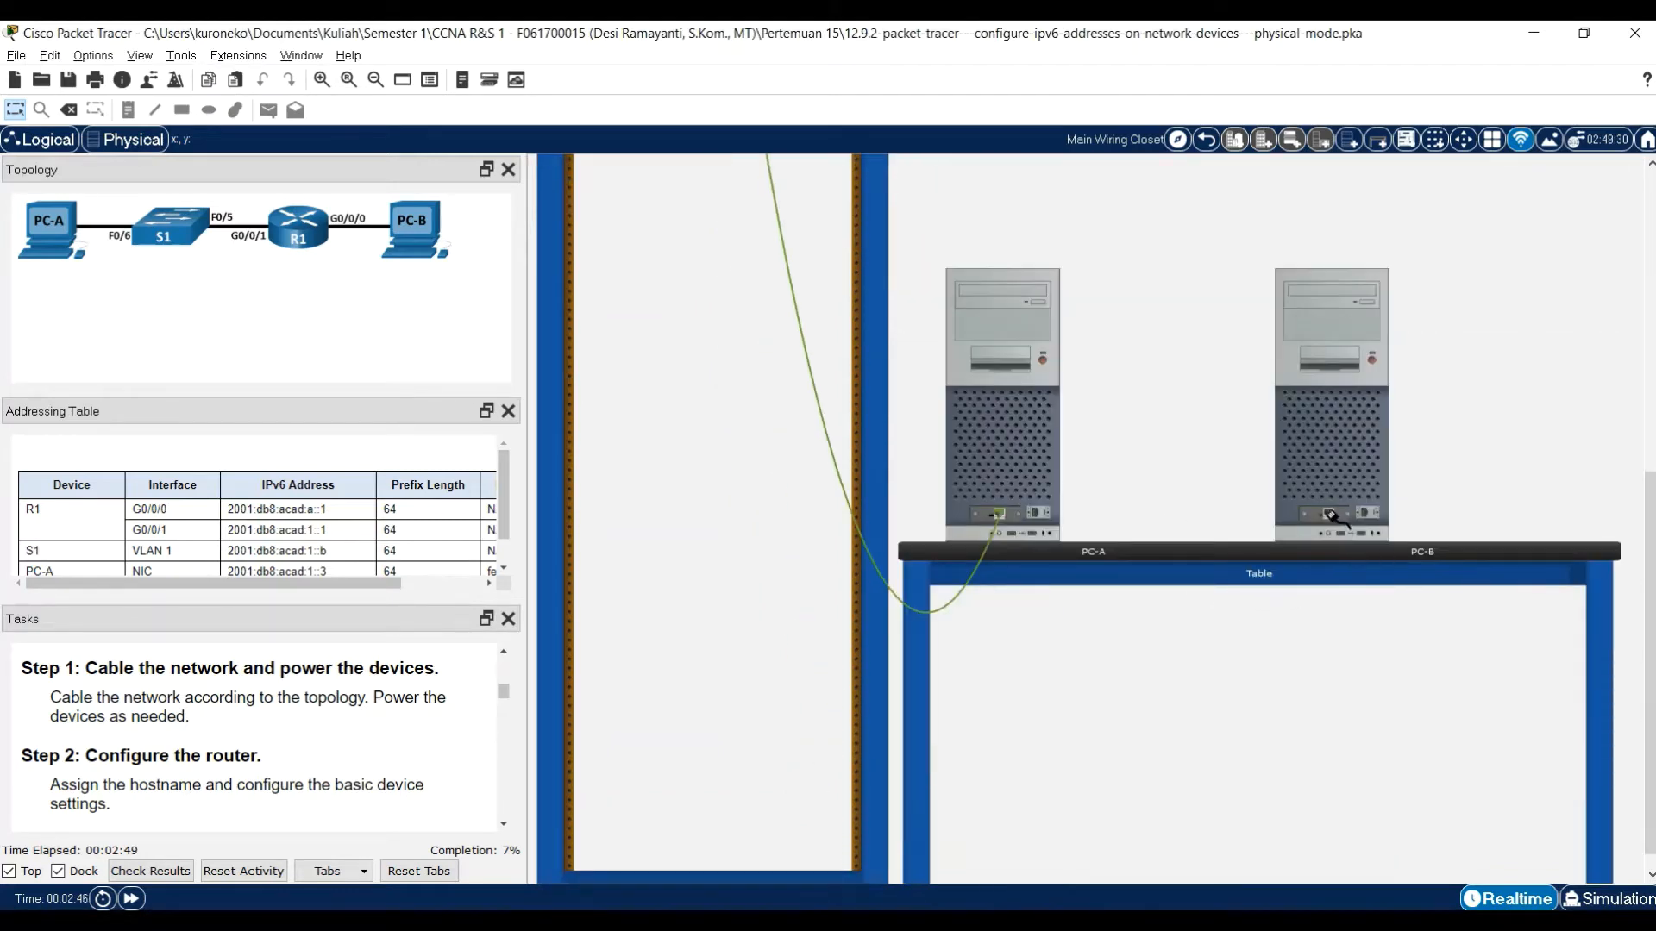
click(1329, 514)
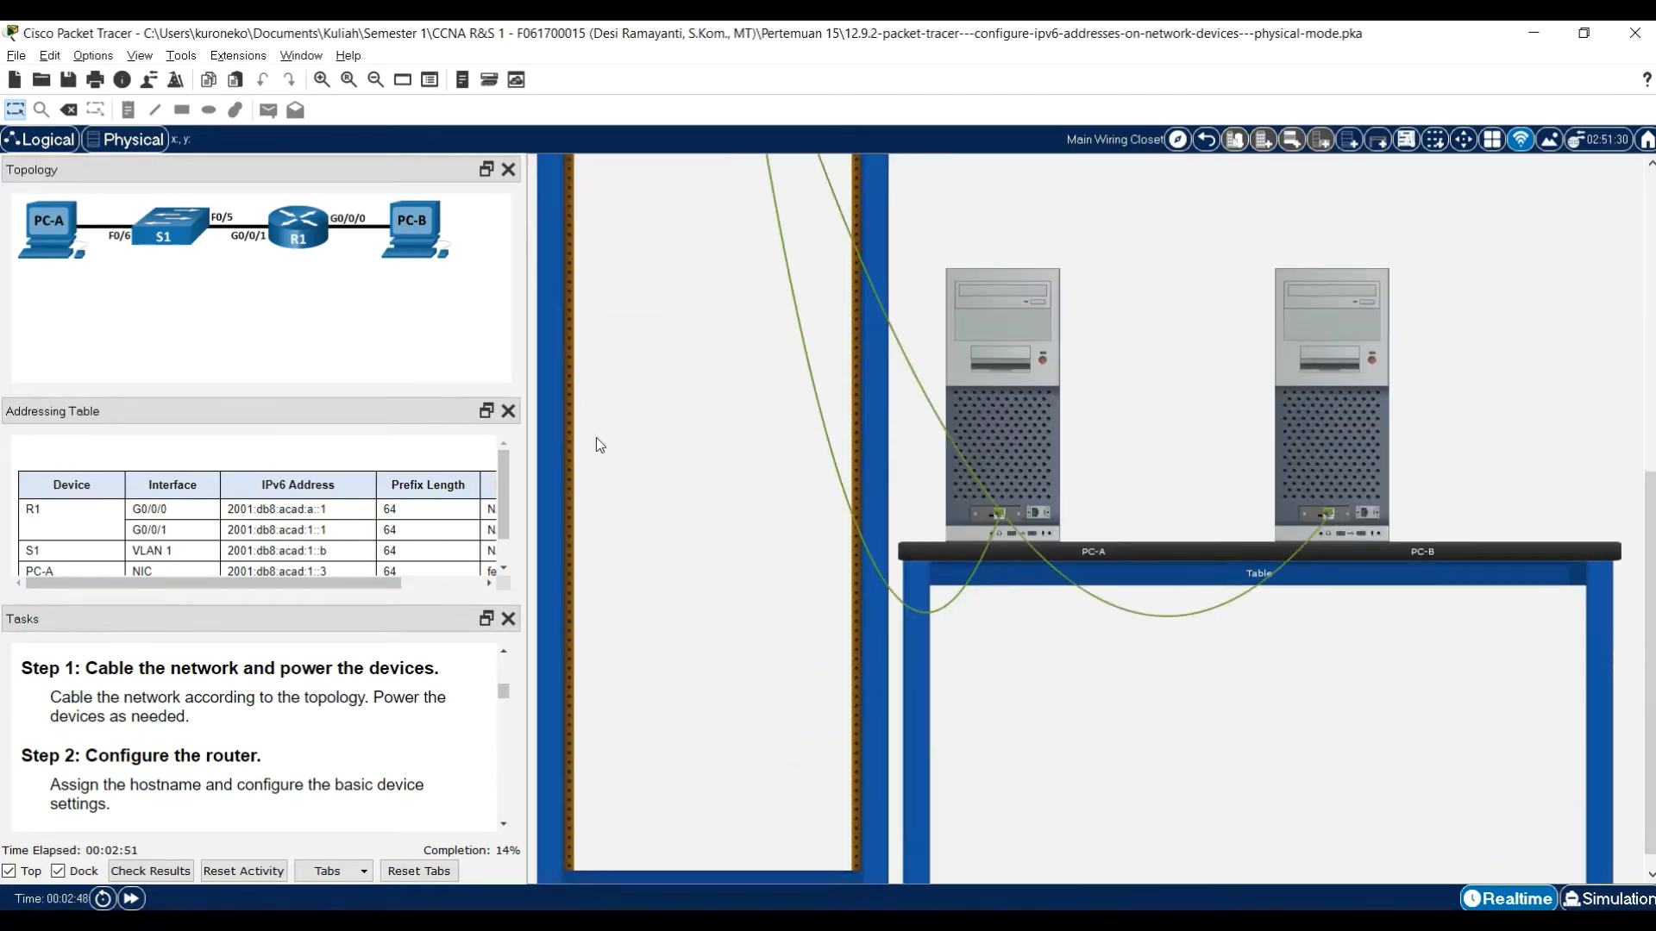
- Run a light-blue console cable from the console port on the rear of switch S1 to PC-A's serial port
scroll(1251, 517, up, 10)
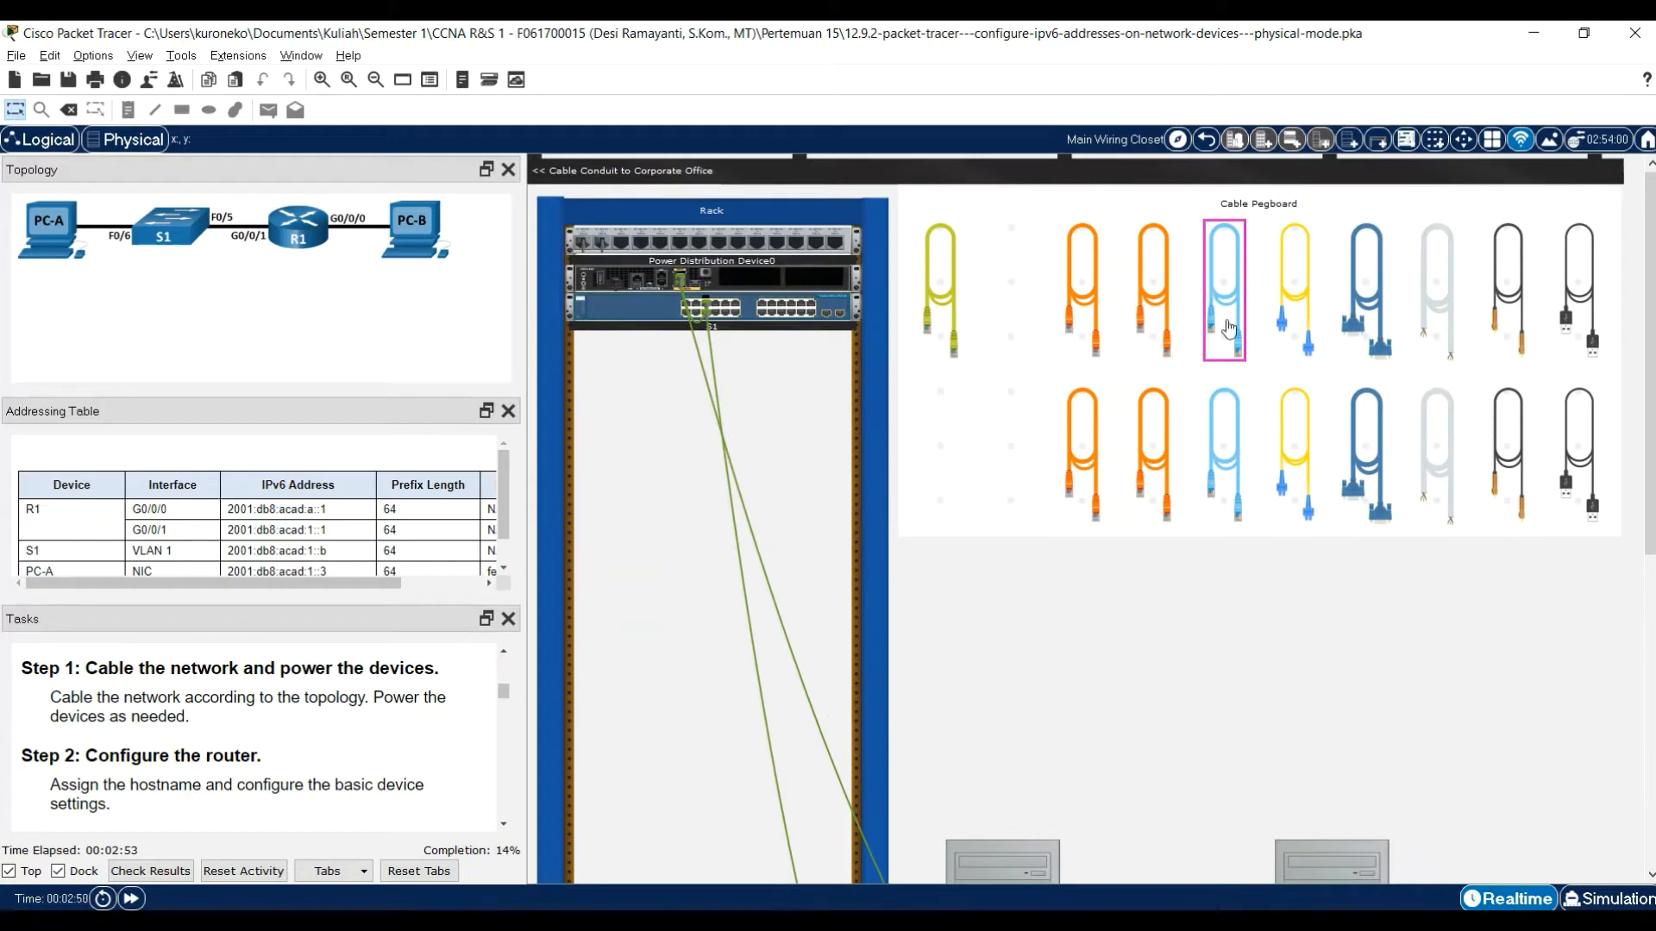
click(1222, 302)
right_click(621, 313)
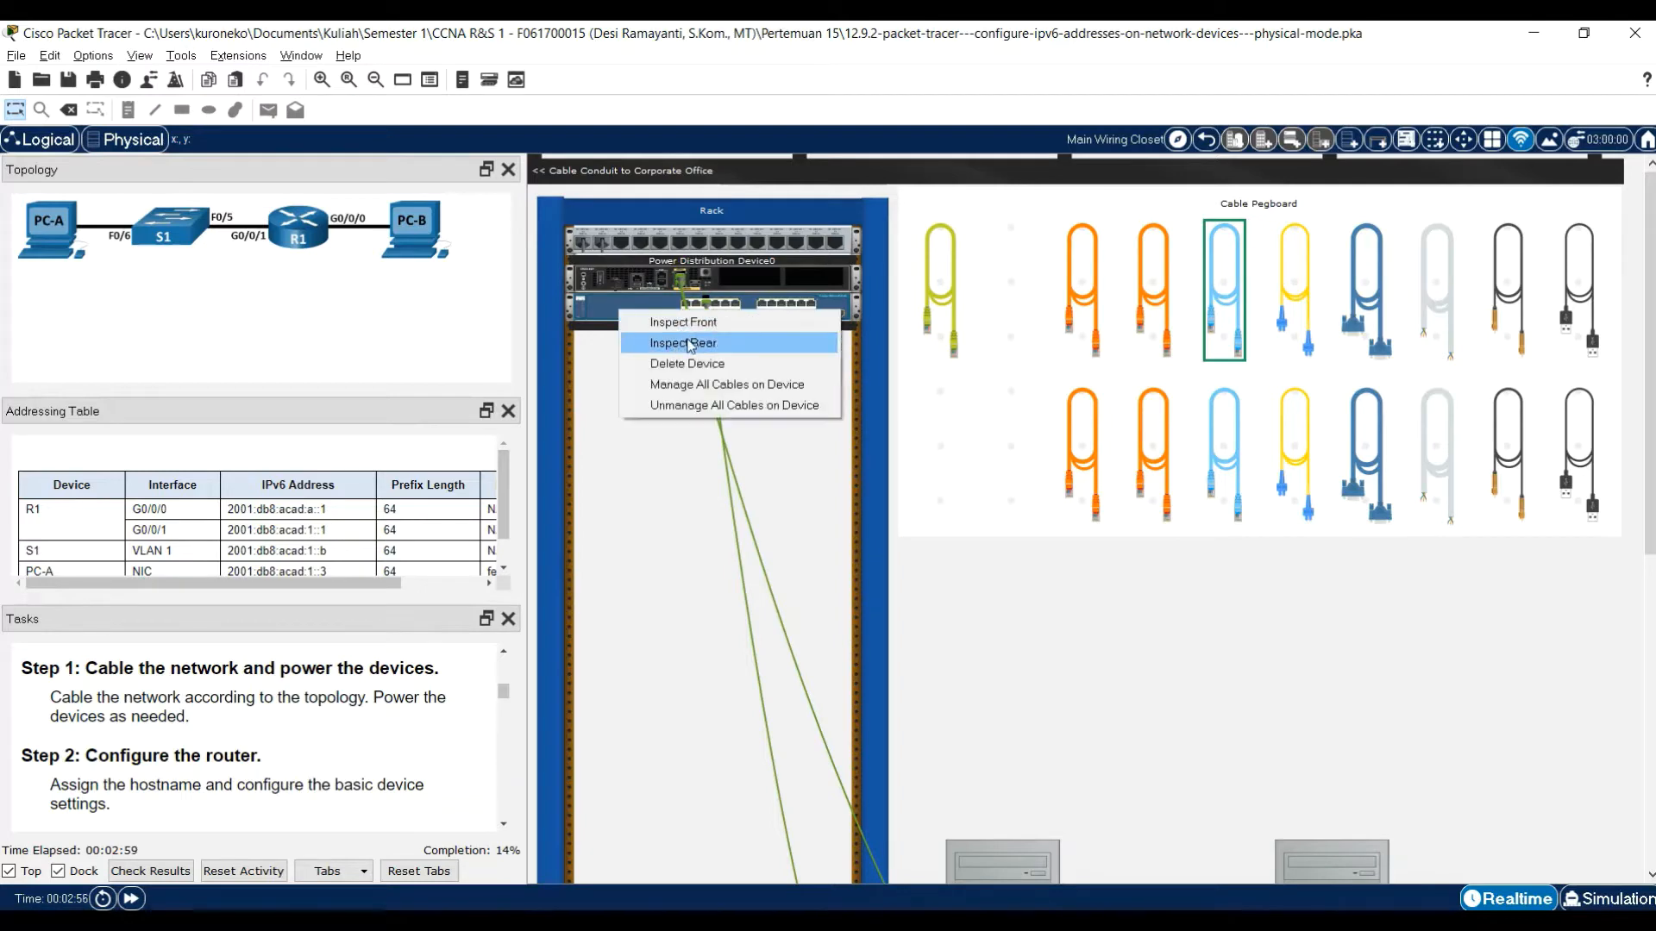
click(684, 343)
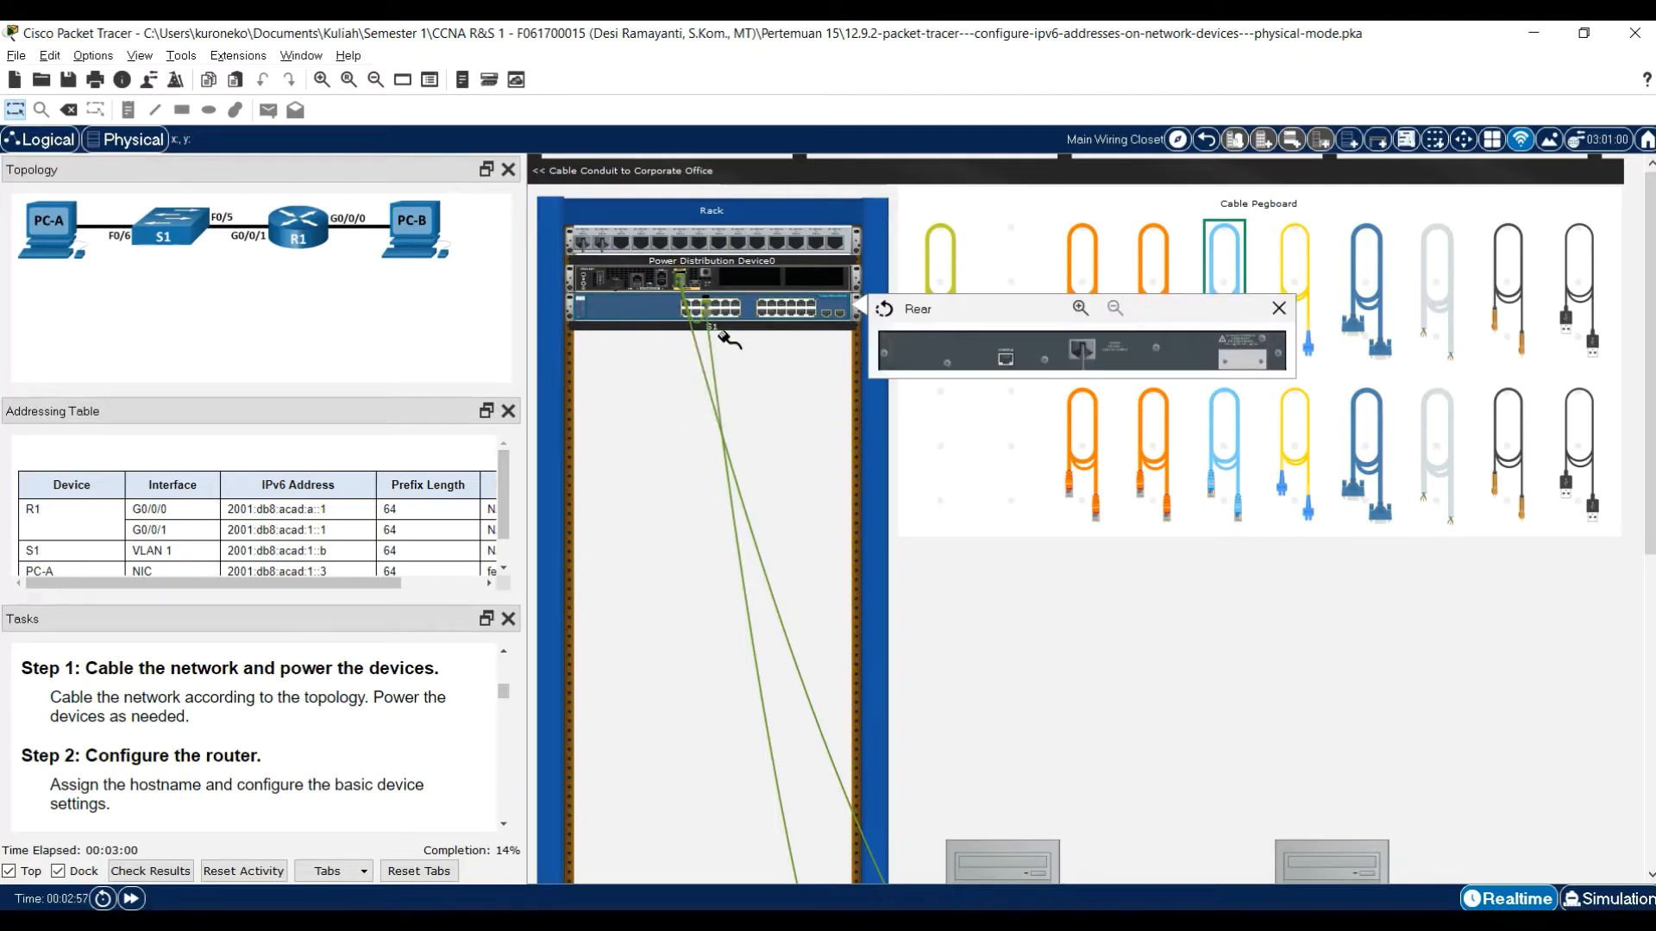
click(1004, 361)
scroll(1061, 481, down, 5)
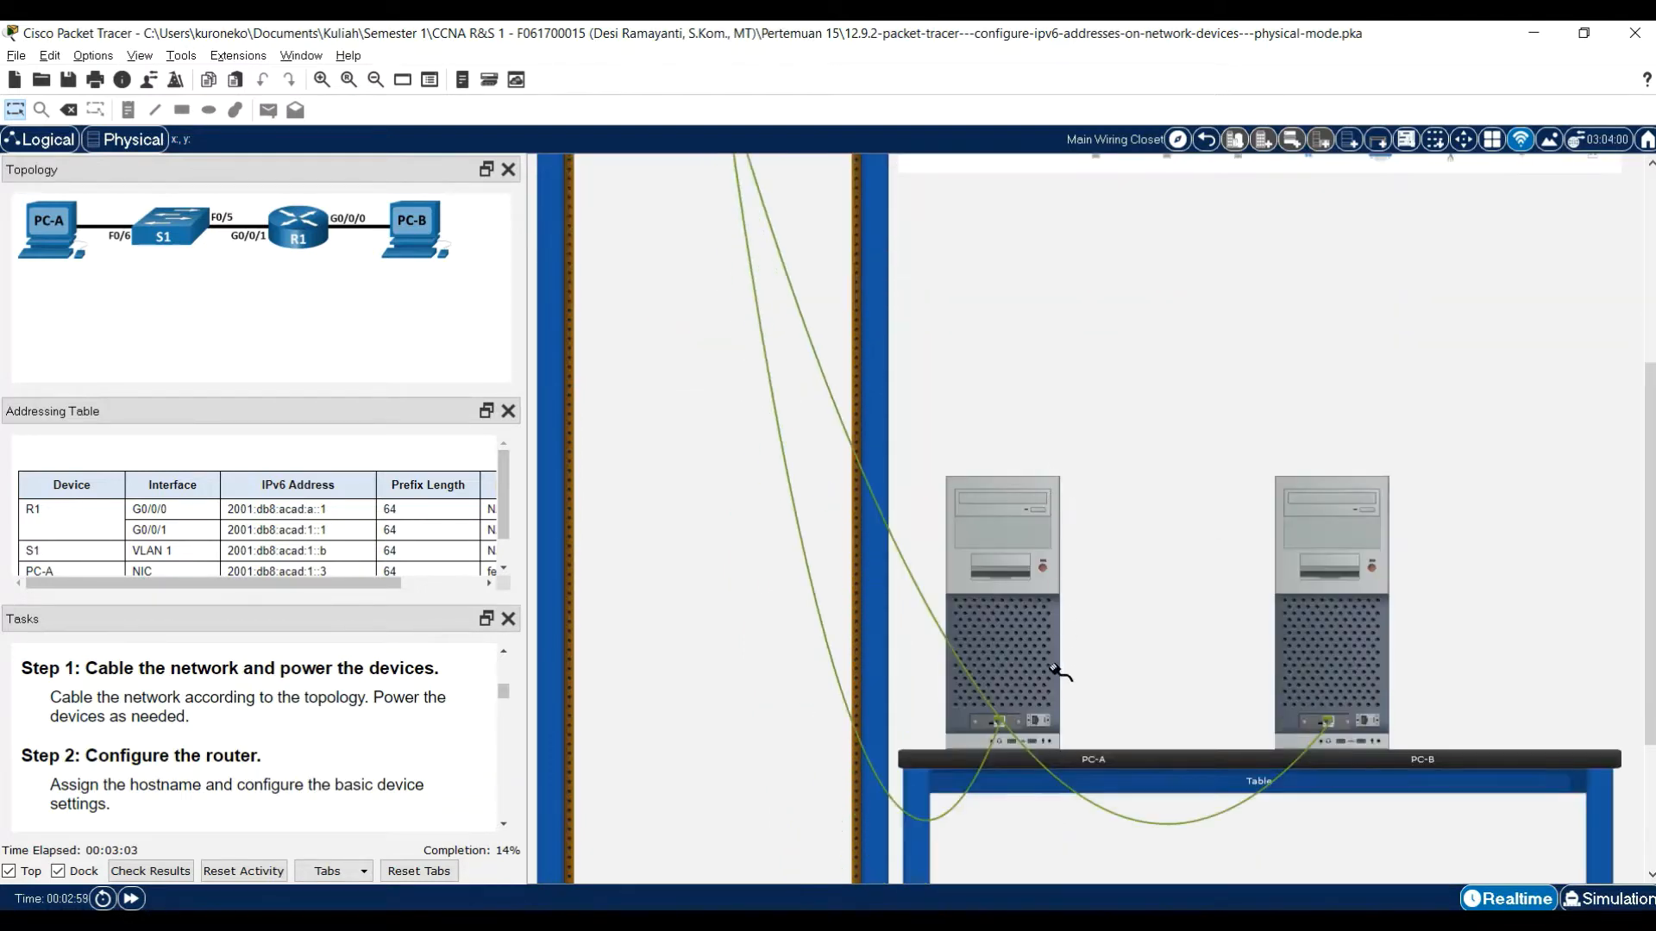
click(1040, 721)
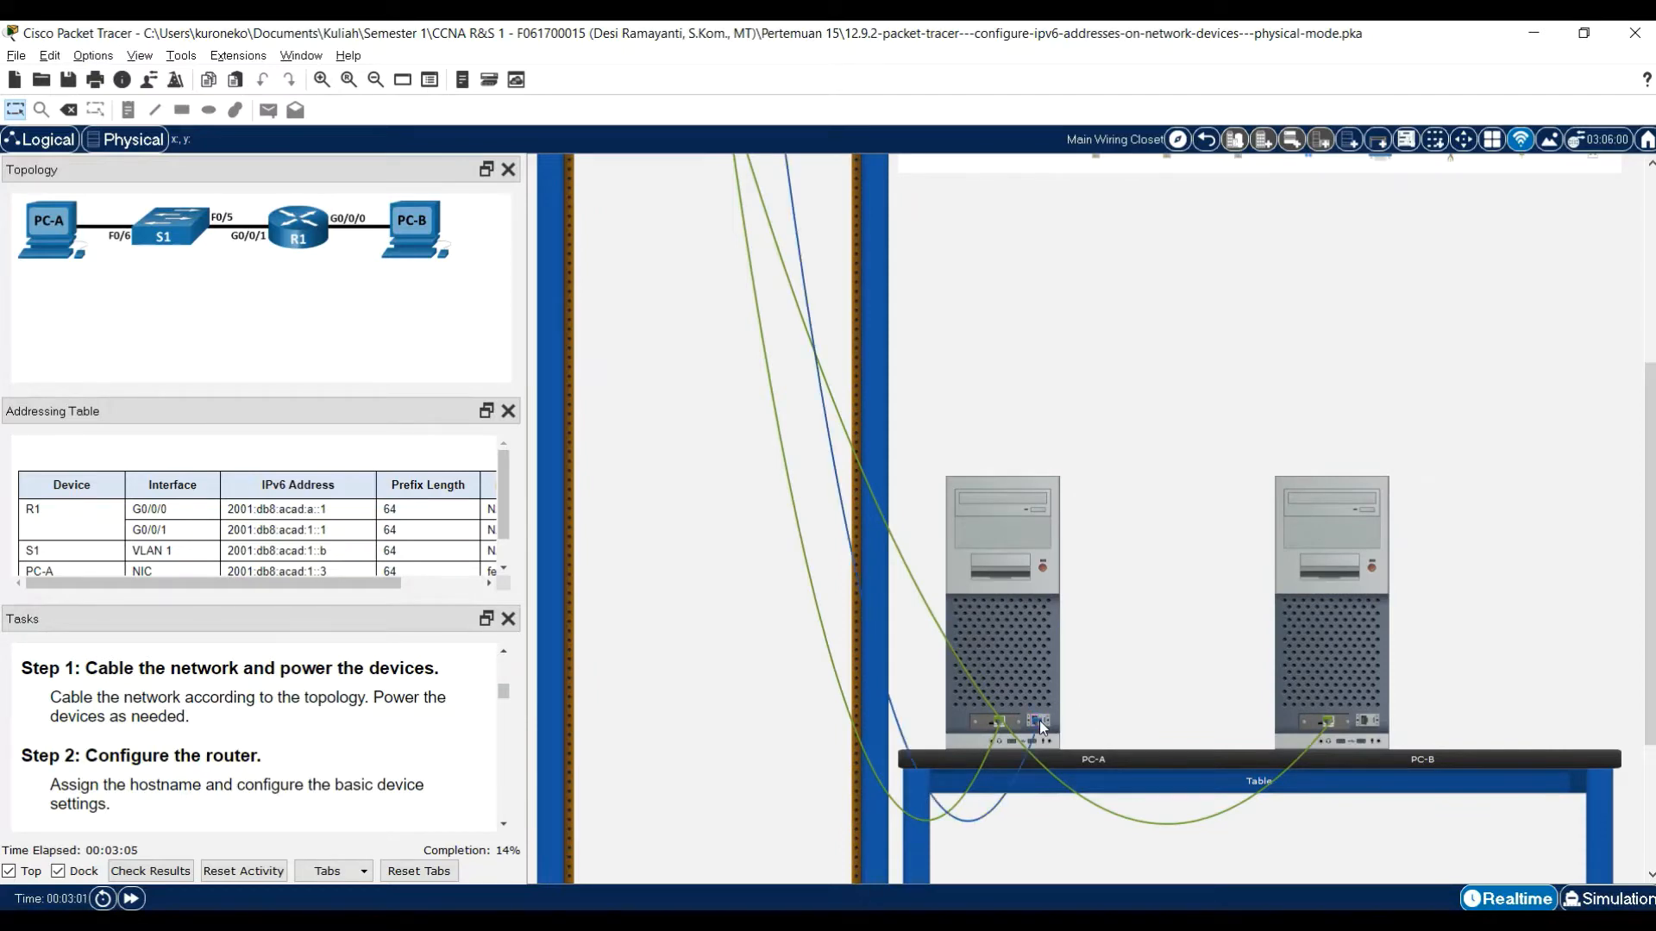
- Run the remaining light-blue console cable from router R1's console port to PC-B's serial port
scroll(1052, 589, up, 5)
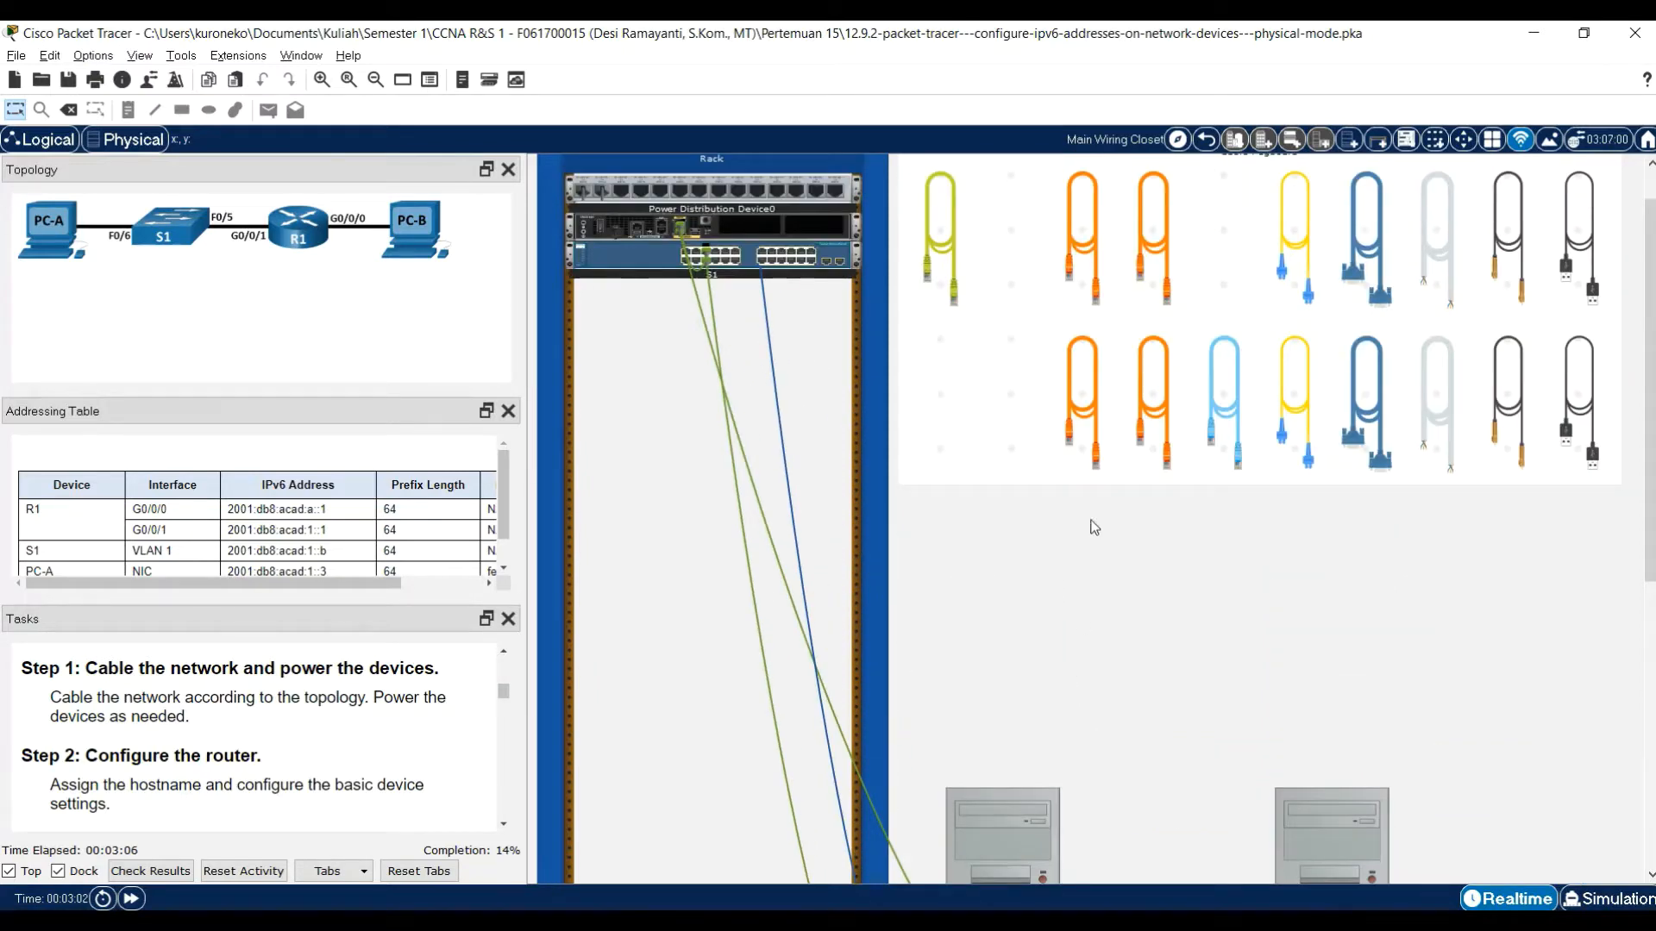
click(1229, 395)
scroll(1207, 397, down, 3)
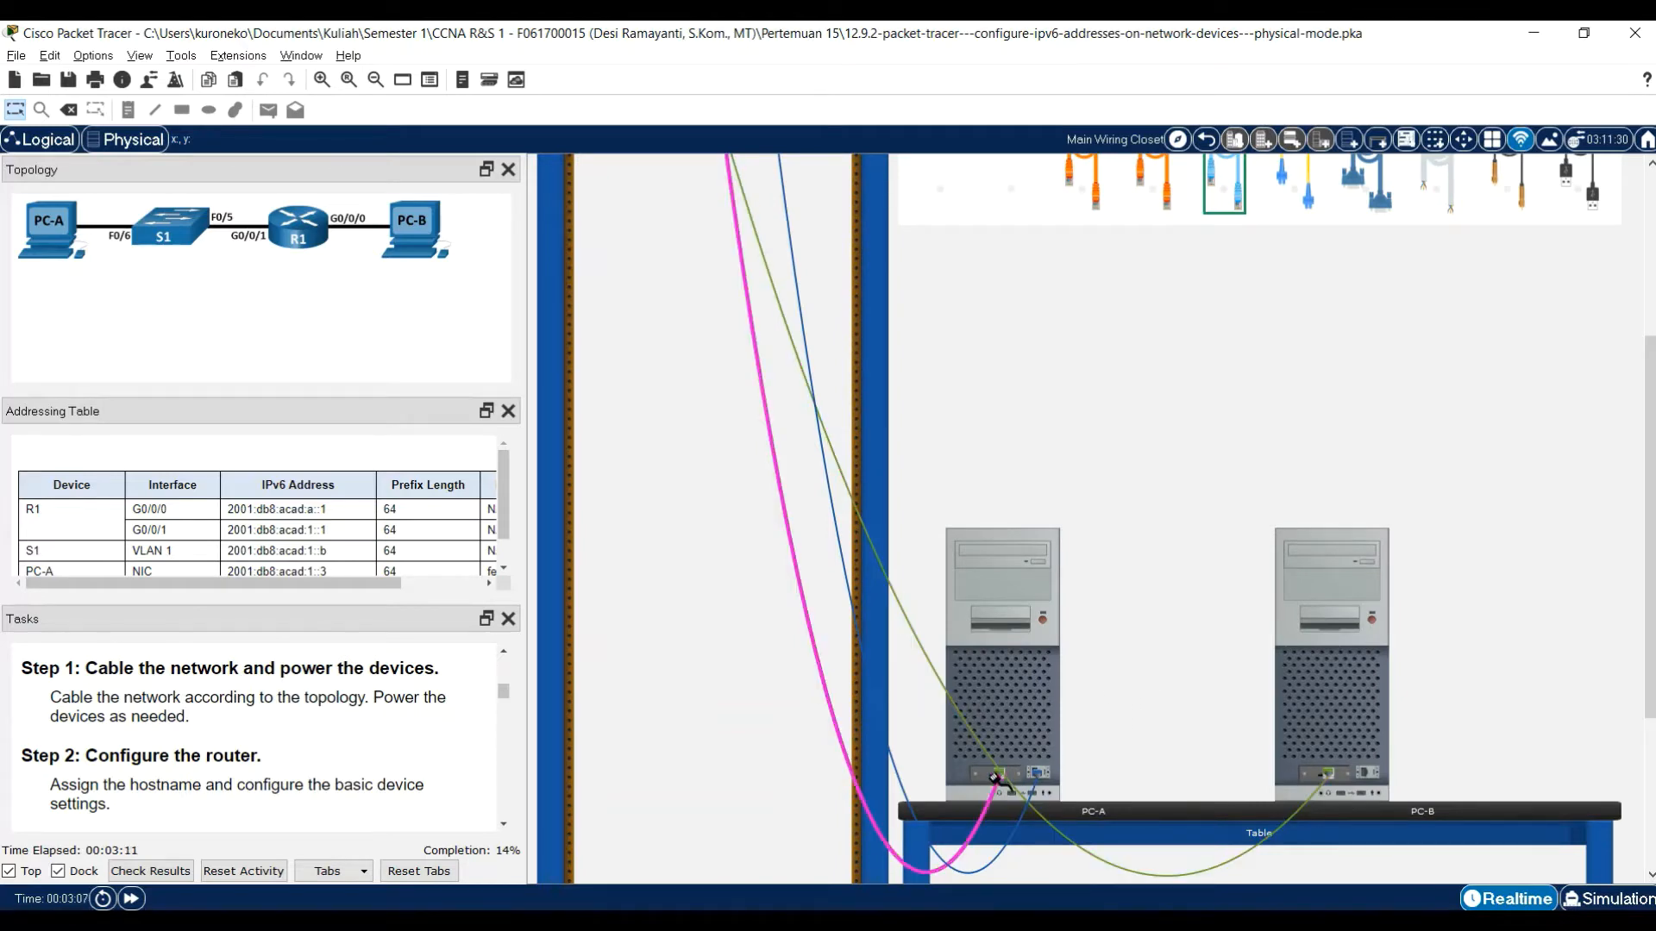
scroll(932, 626, up, 3)
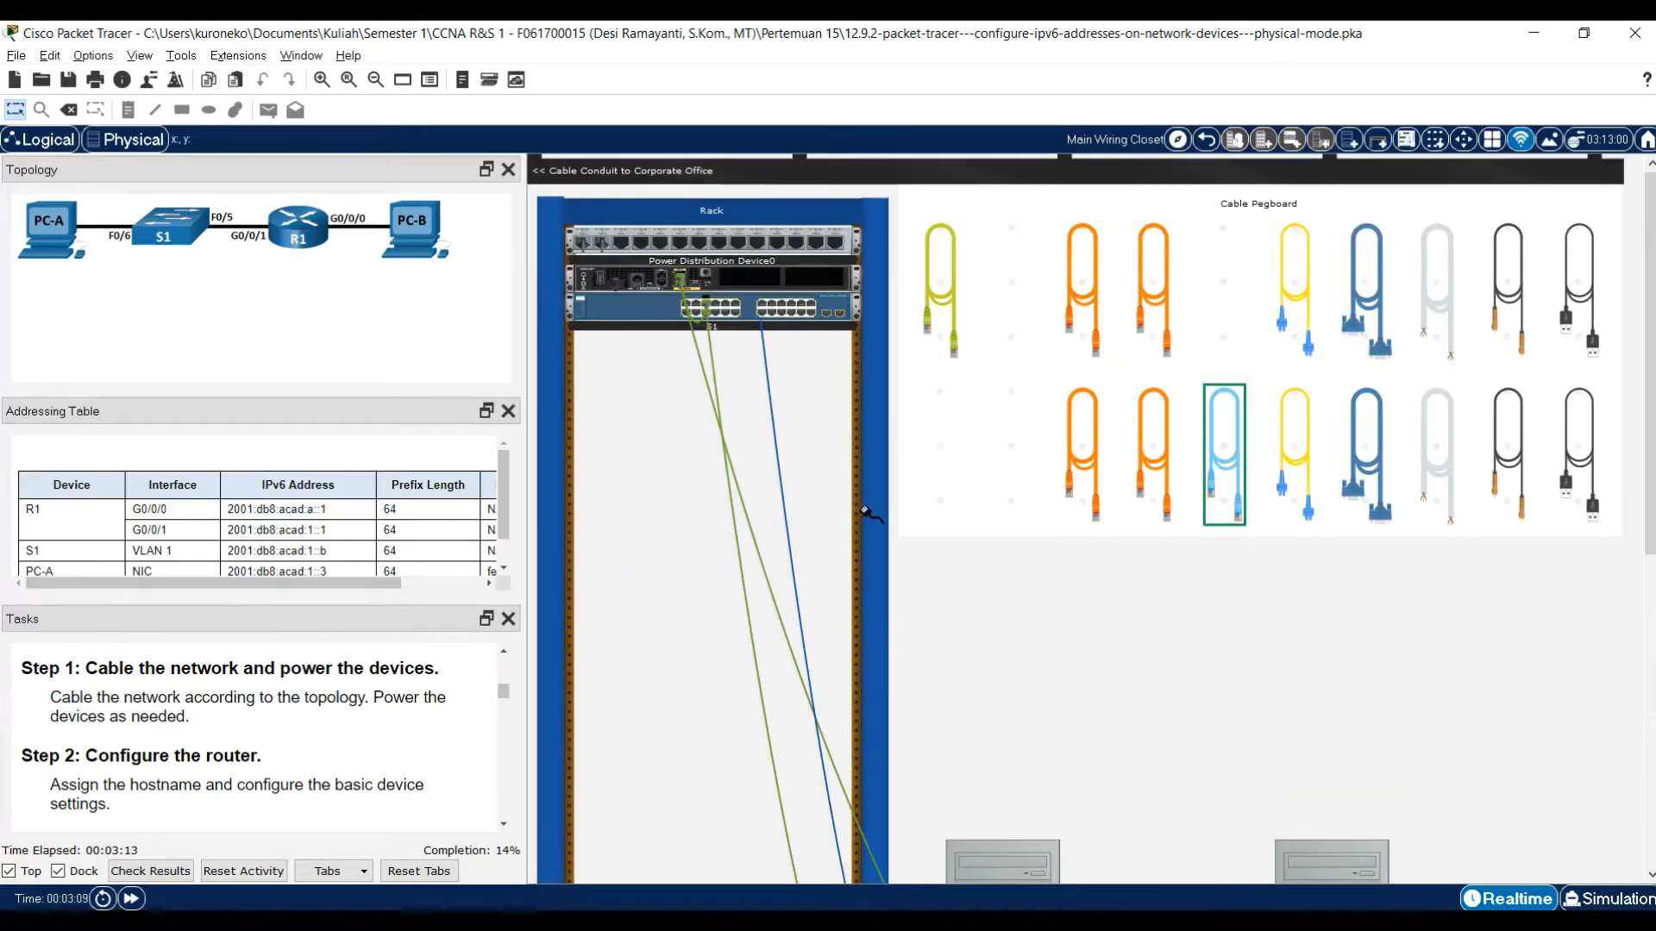
right_click(765, 285)
click(811, 292)
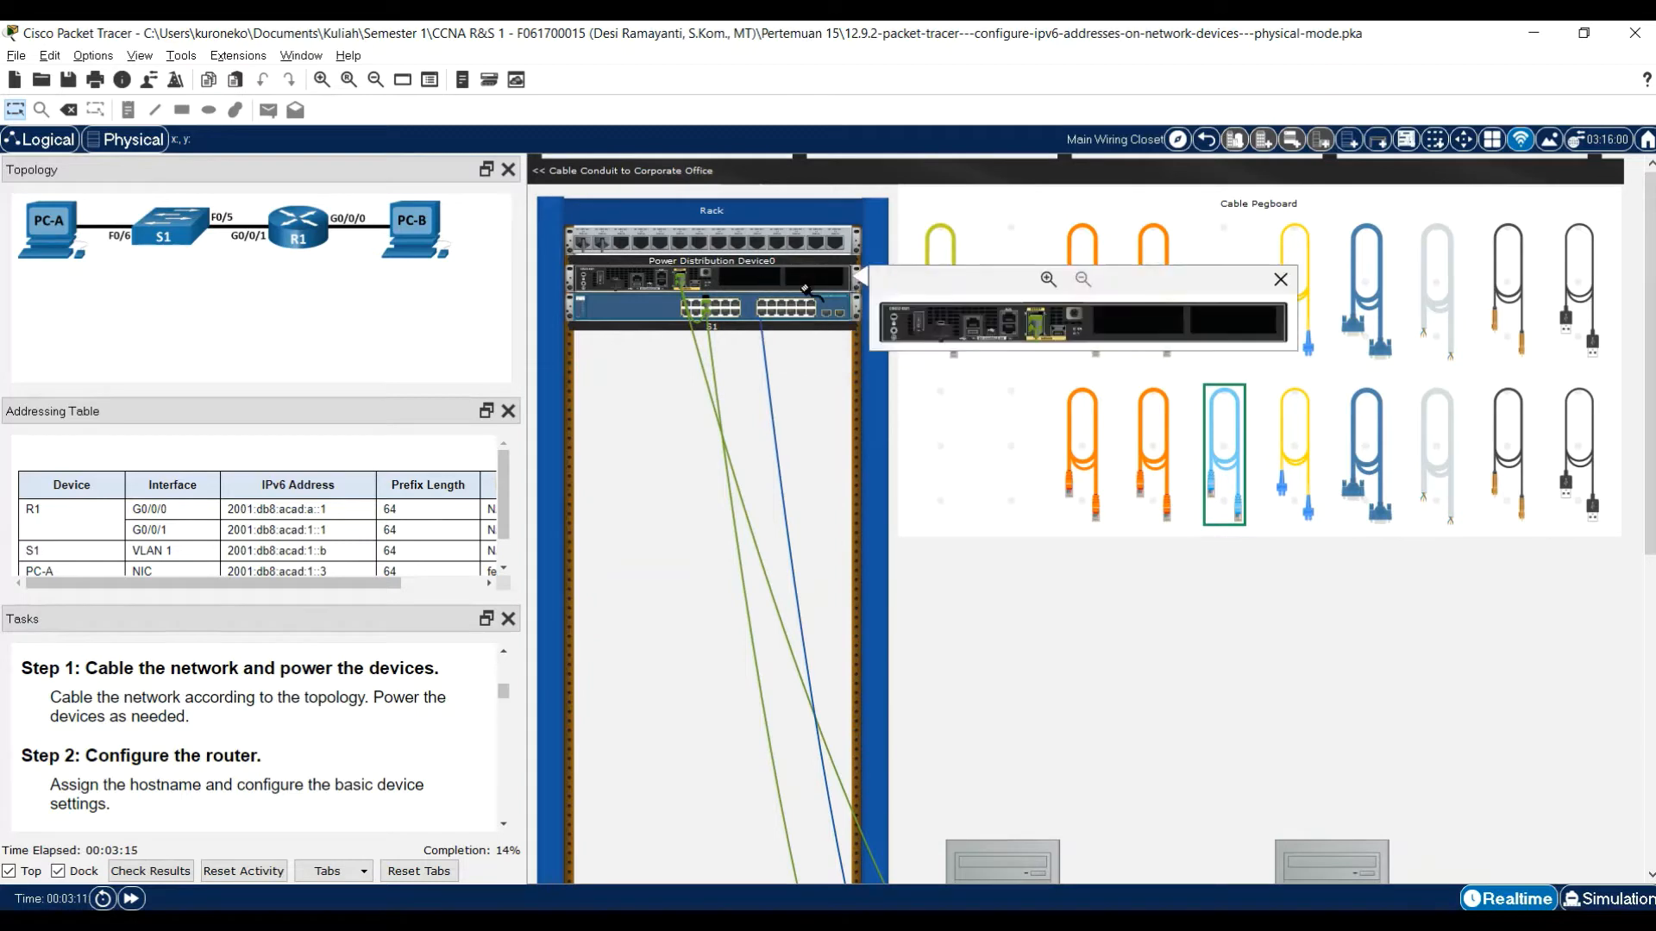
click(1011, 326)
scroll(1150, 669, down, 3)
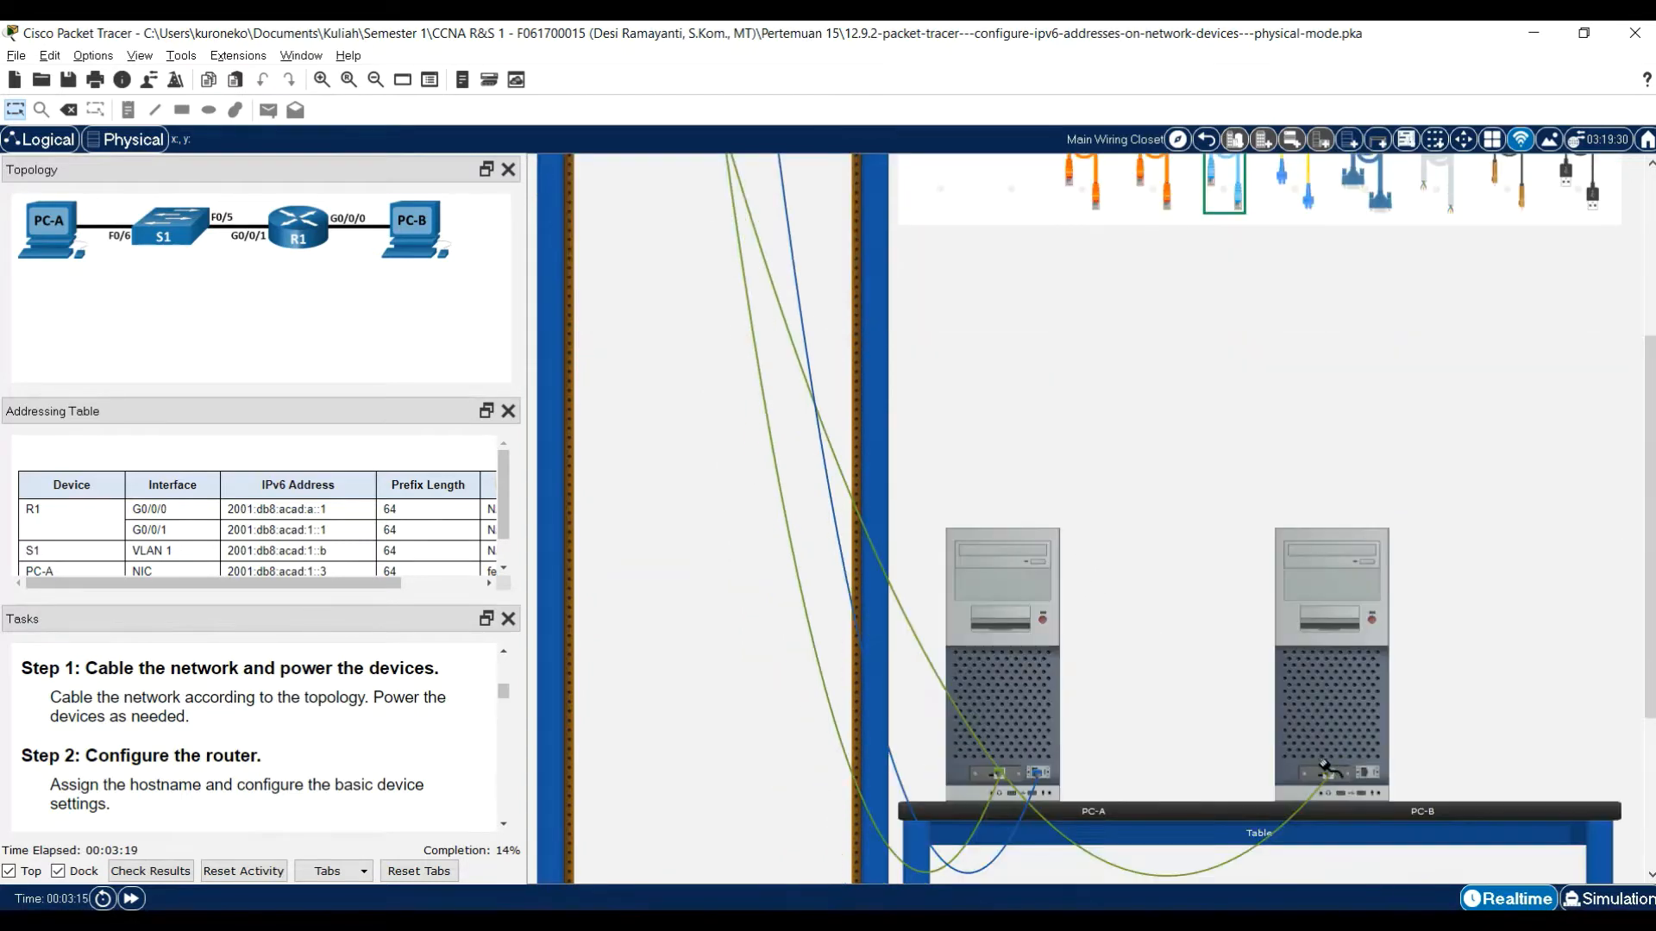
click(1365, 774)
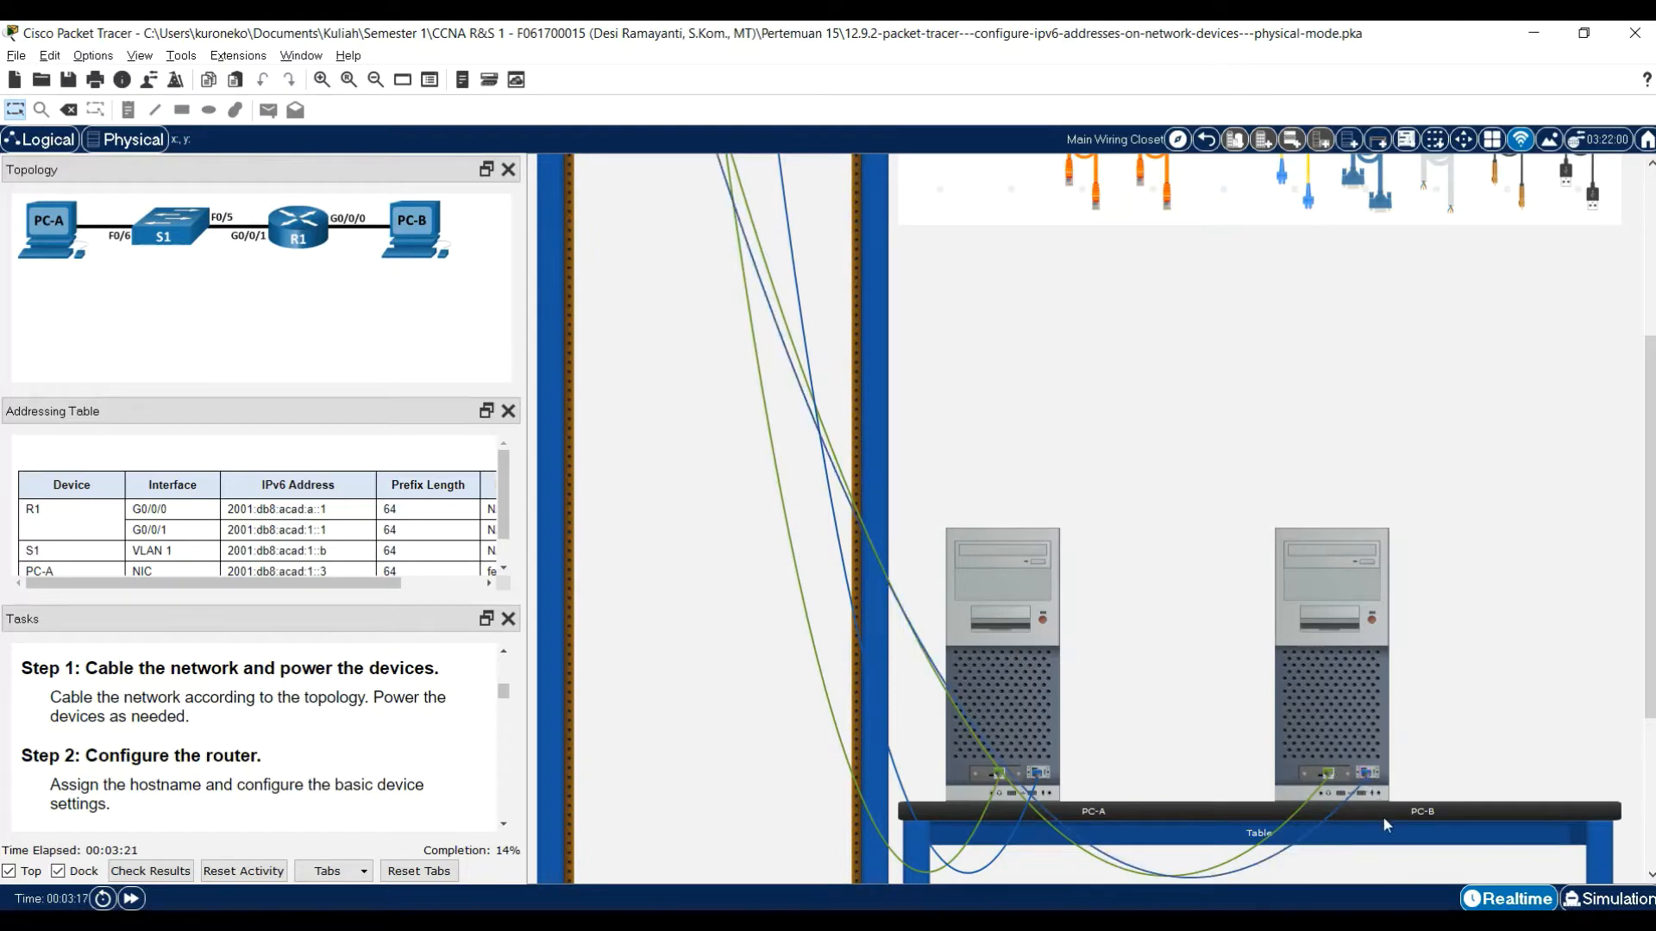
- Inspect the front of router R1 in the rack and enlarge the view to check its power switch
scroll(1238, 676, up, 3)
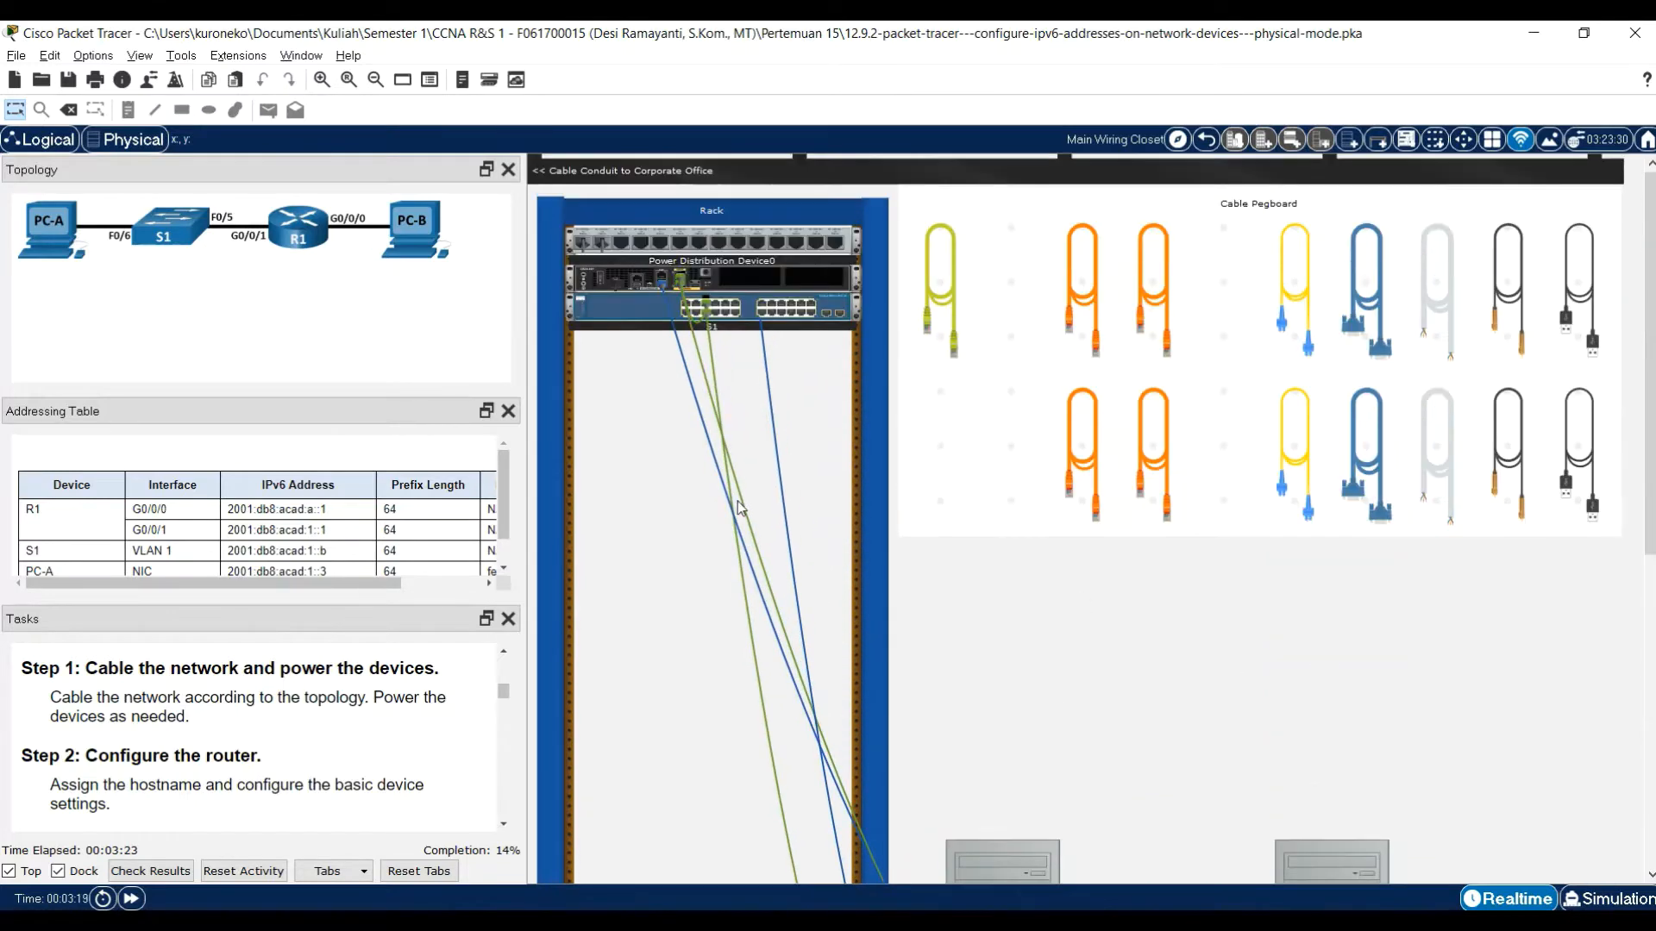
click(595, 286)
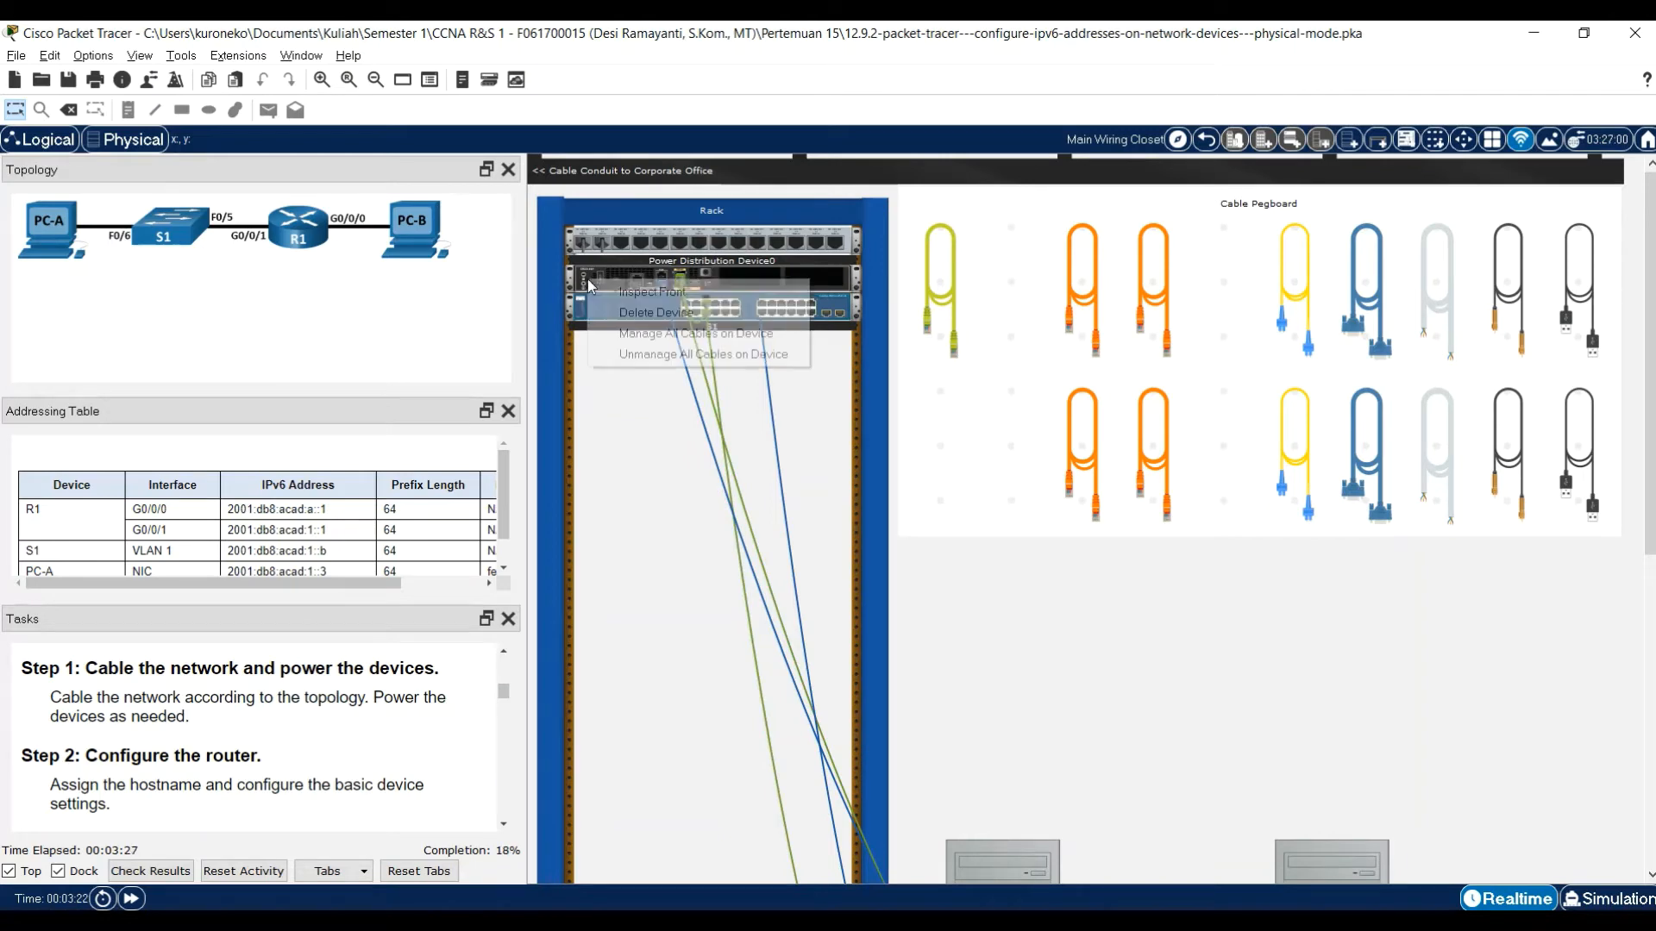
click(638, 288)
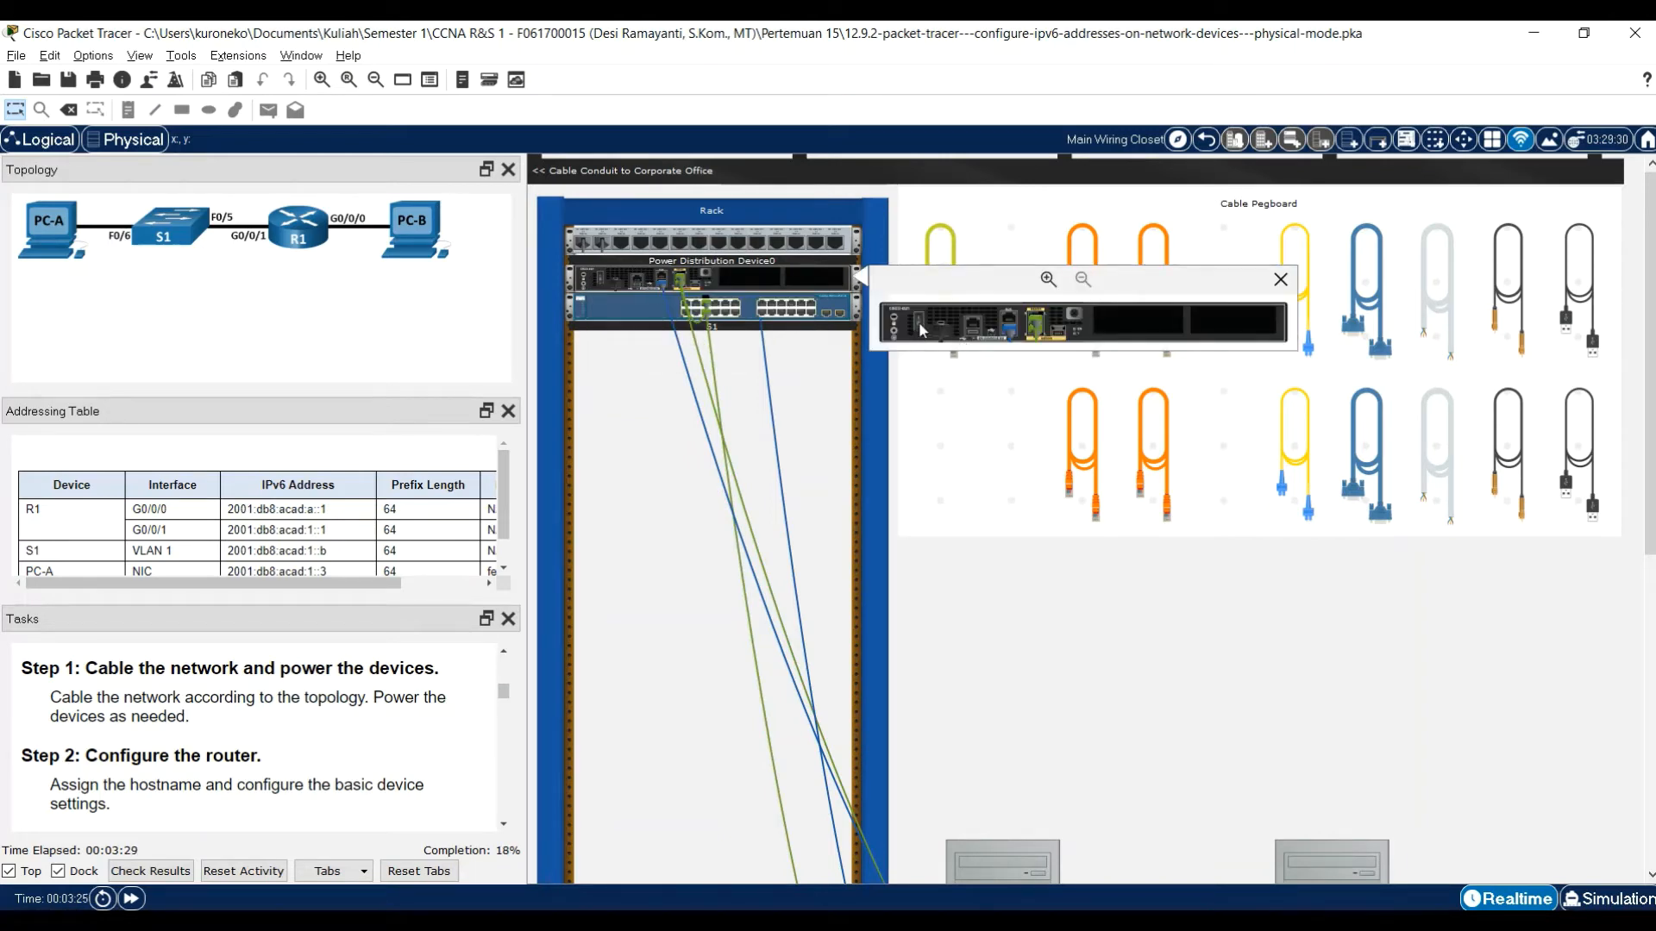
click(1048, 280)
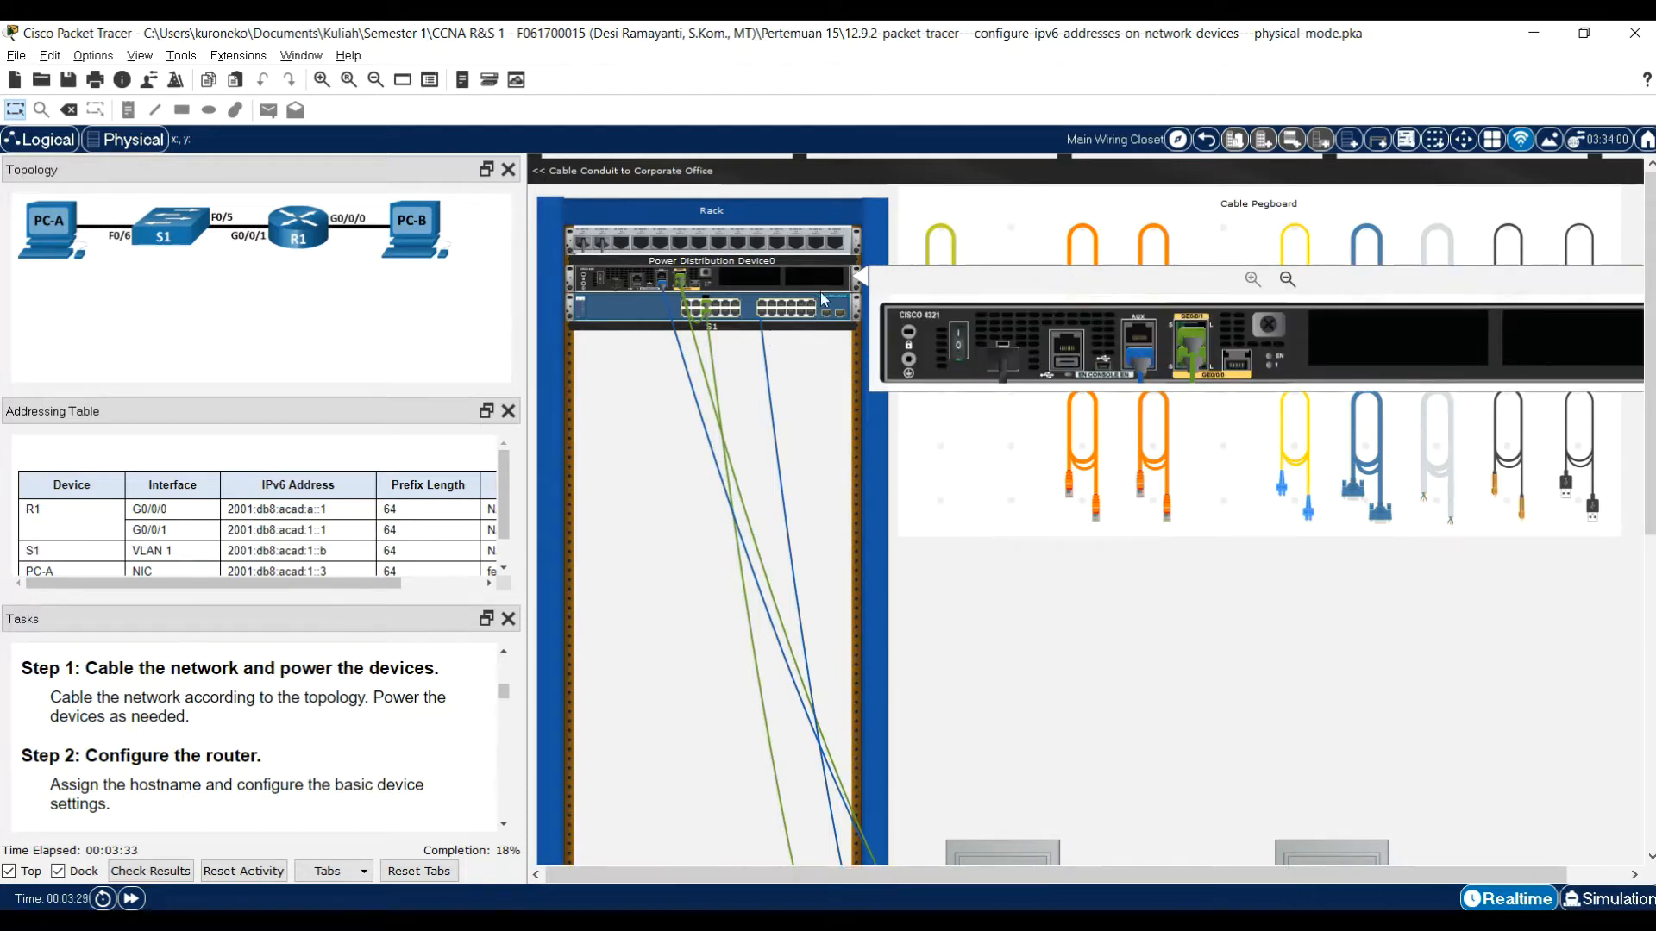
- Check the power button on PC-A in its physical device view, and close the PC-A window
scroll(948, 595, down, 3)
scroll(950, 596, down, 3)
click(1028, 498)
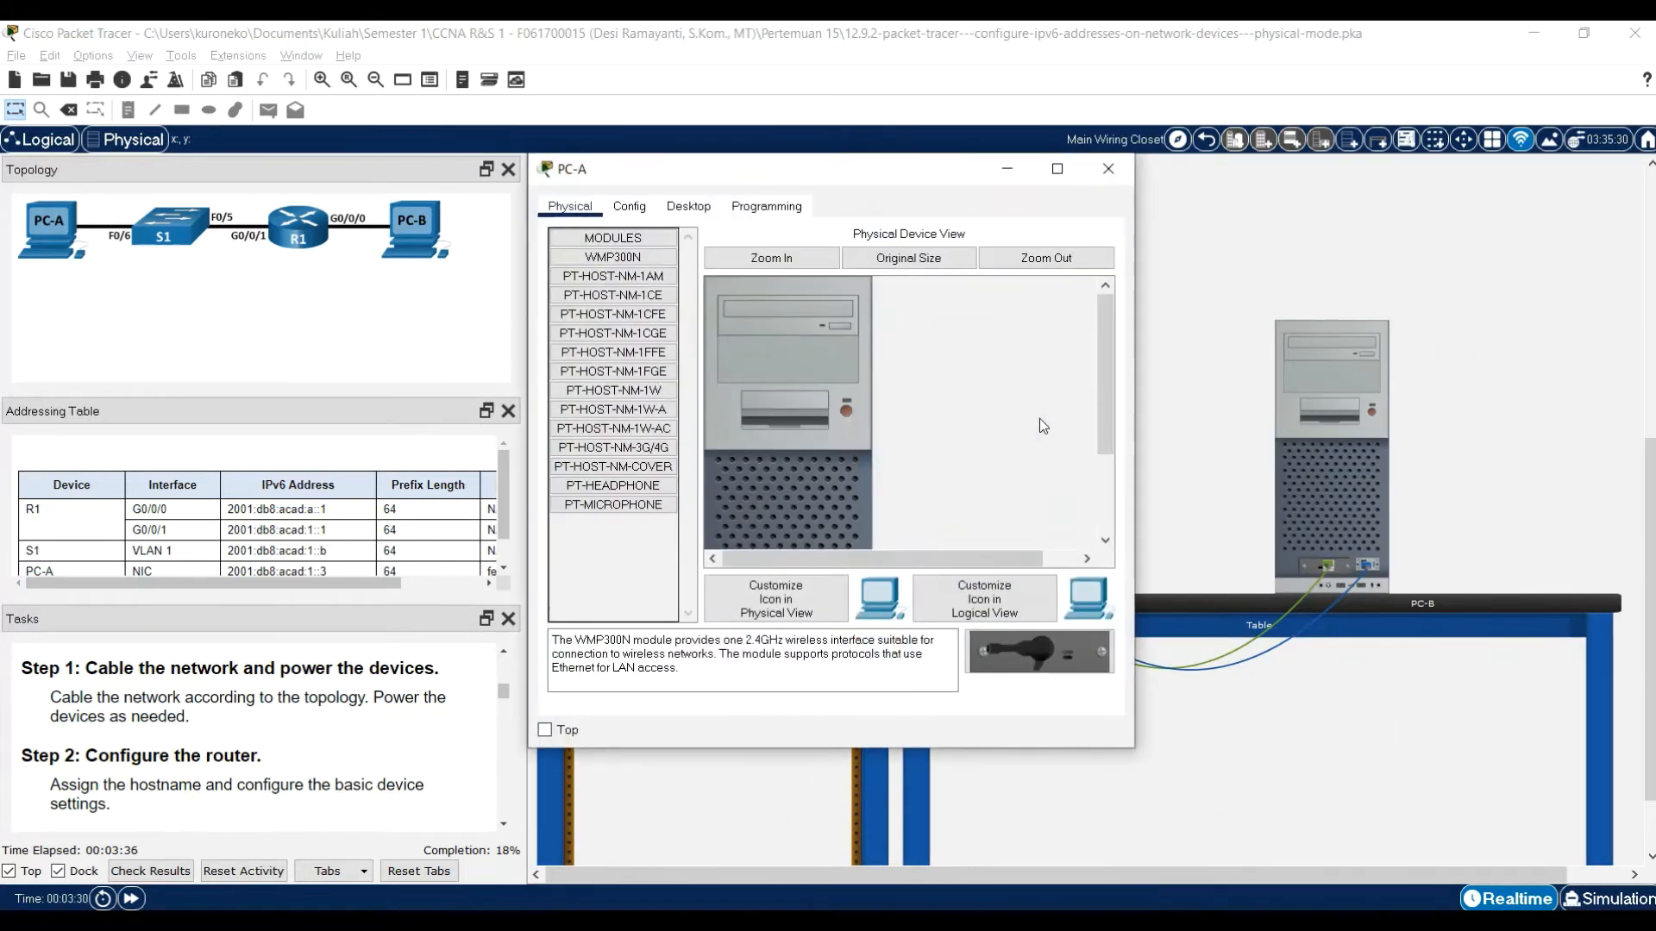
click(849, 411)
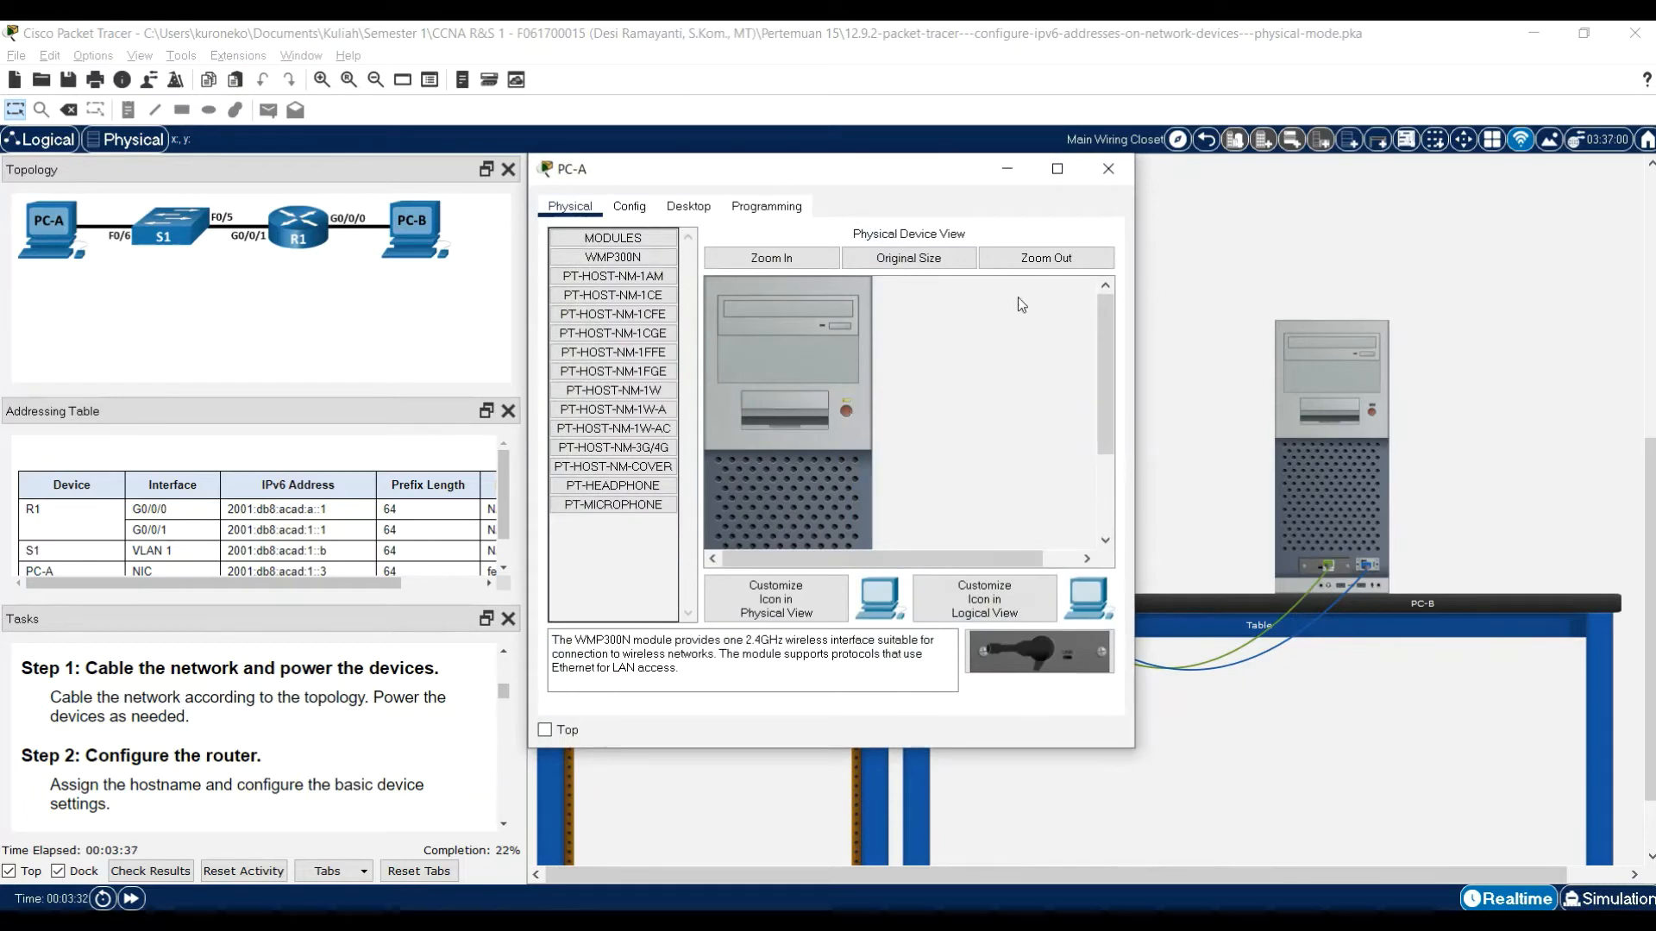
click(1109, 168)
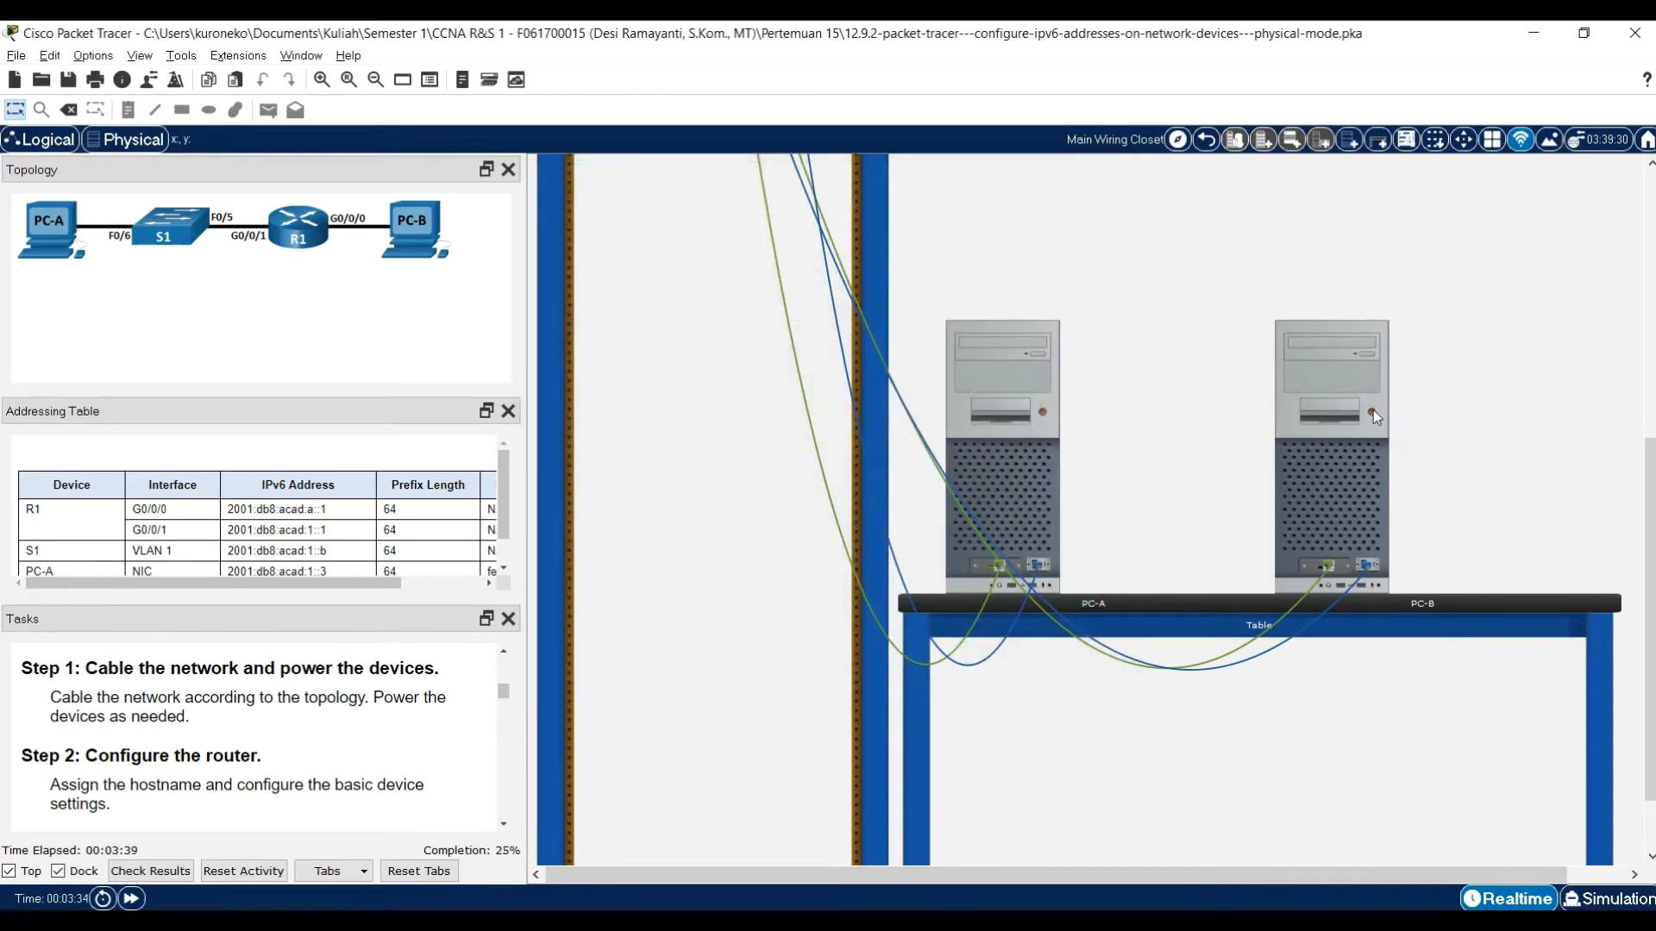
- Close the enlarged front view of router R1 and return to the full rack
scroll(1343, 484, up, 3)
scroll(1343, 485, up, 3)
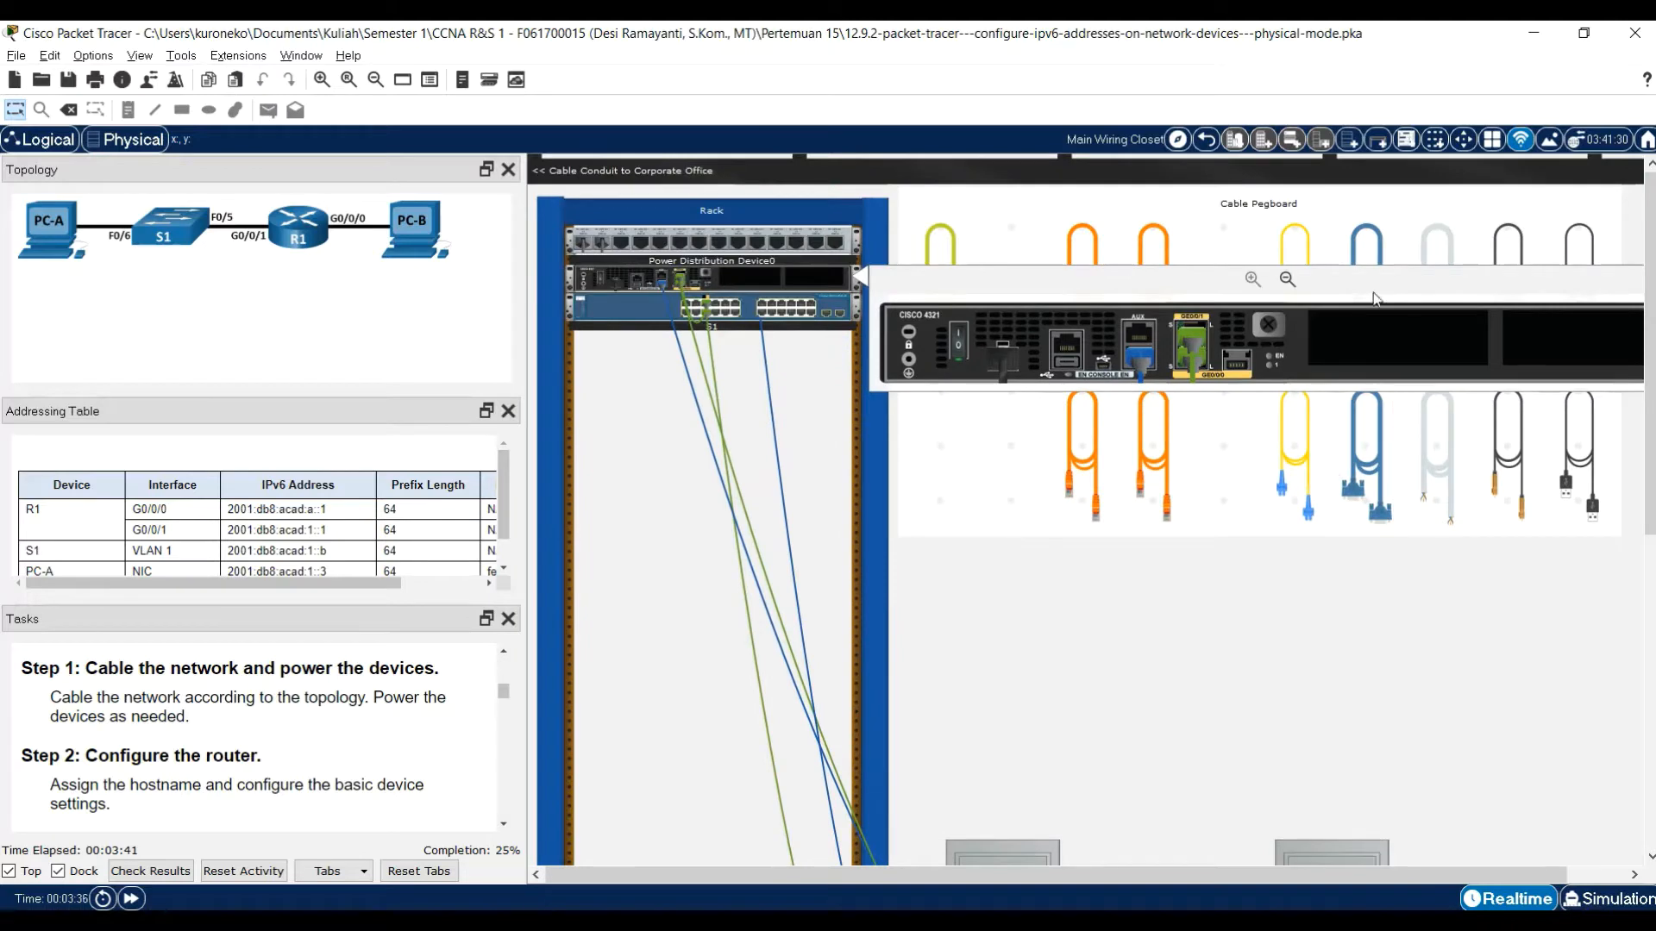
right_click(840, 297)
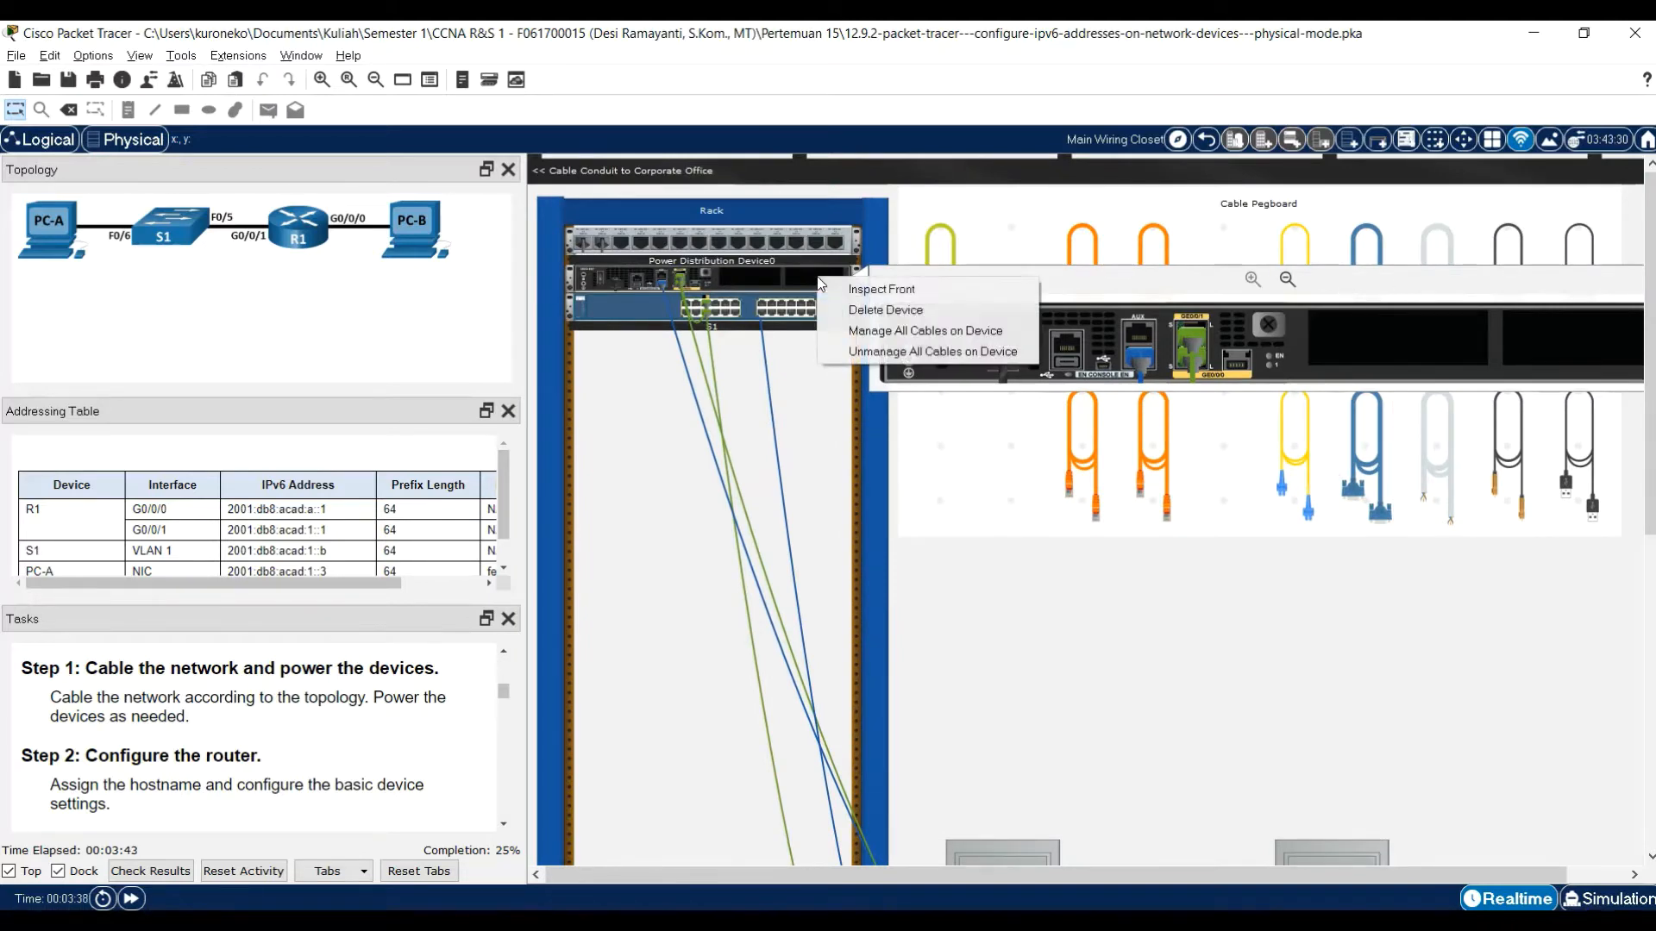
click(852, 288)
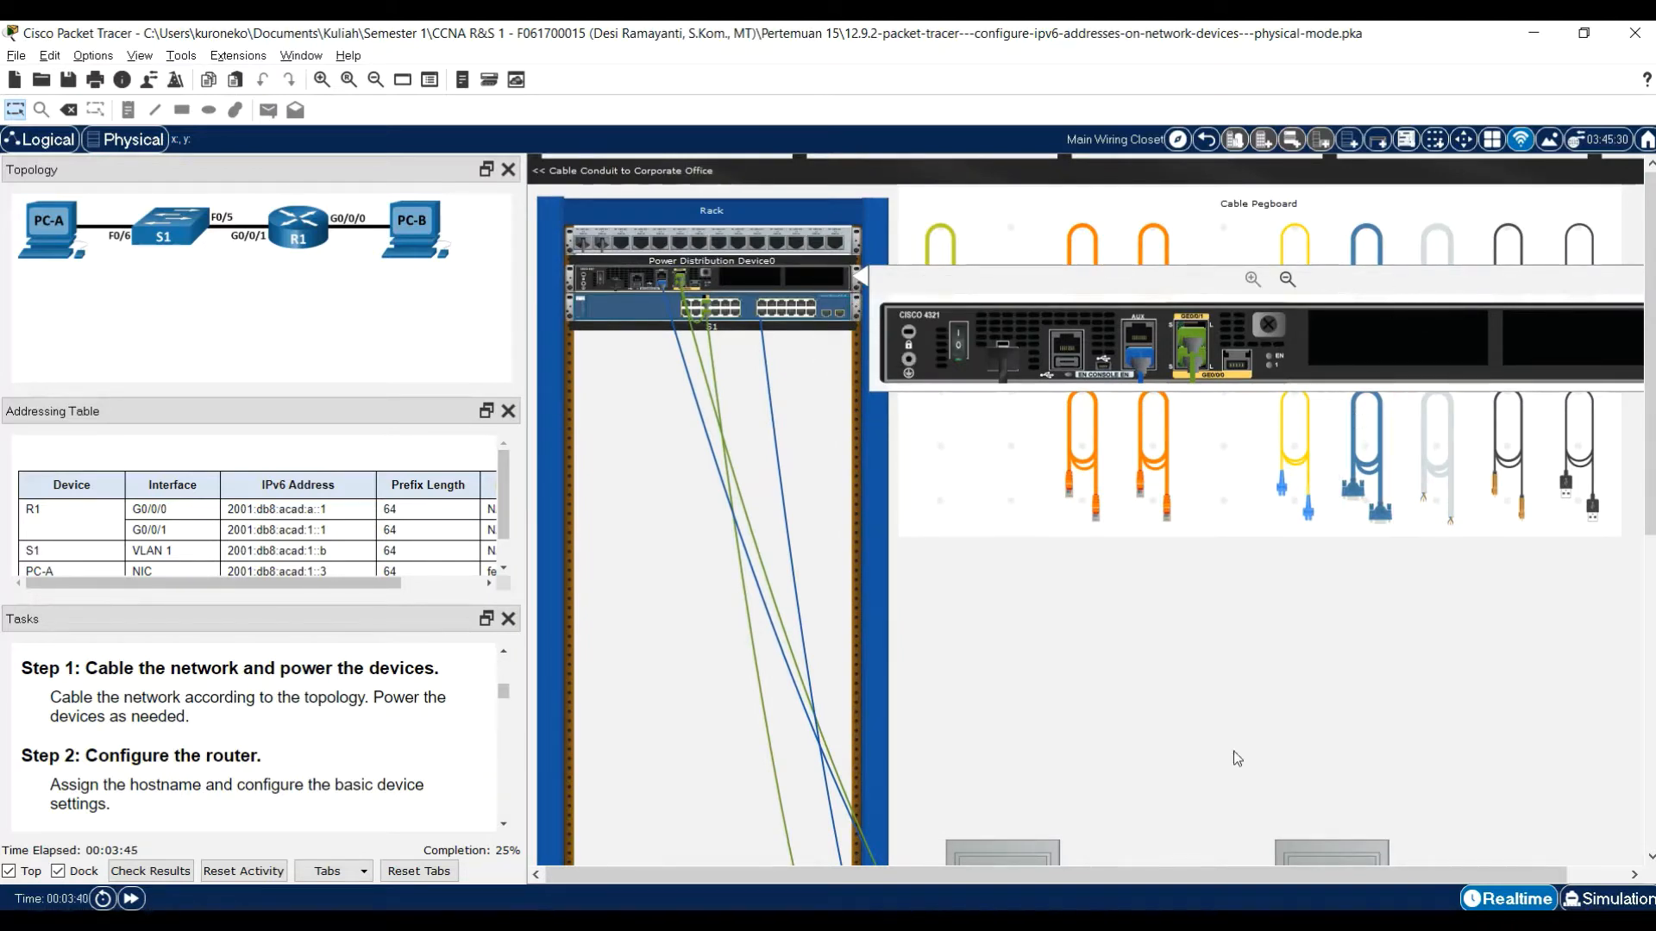
drag(1129, 874, 1343, 851)
click(1626, 279)
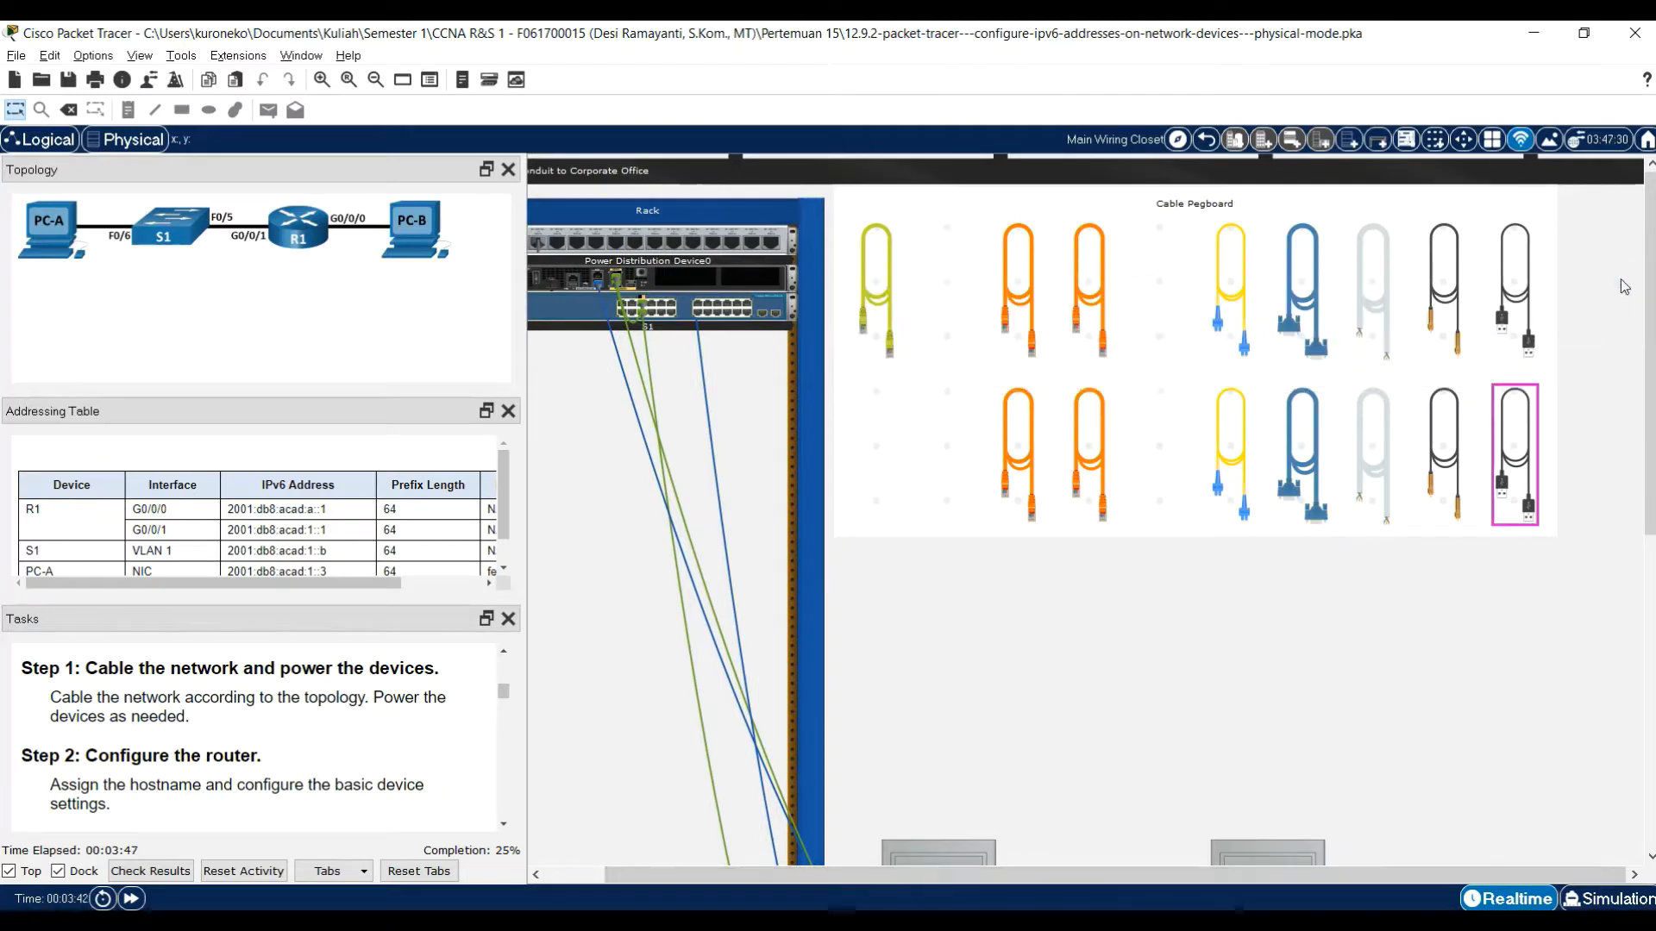
drag(1165, 875, 938, 870)
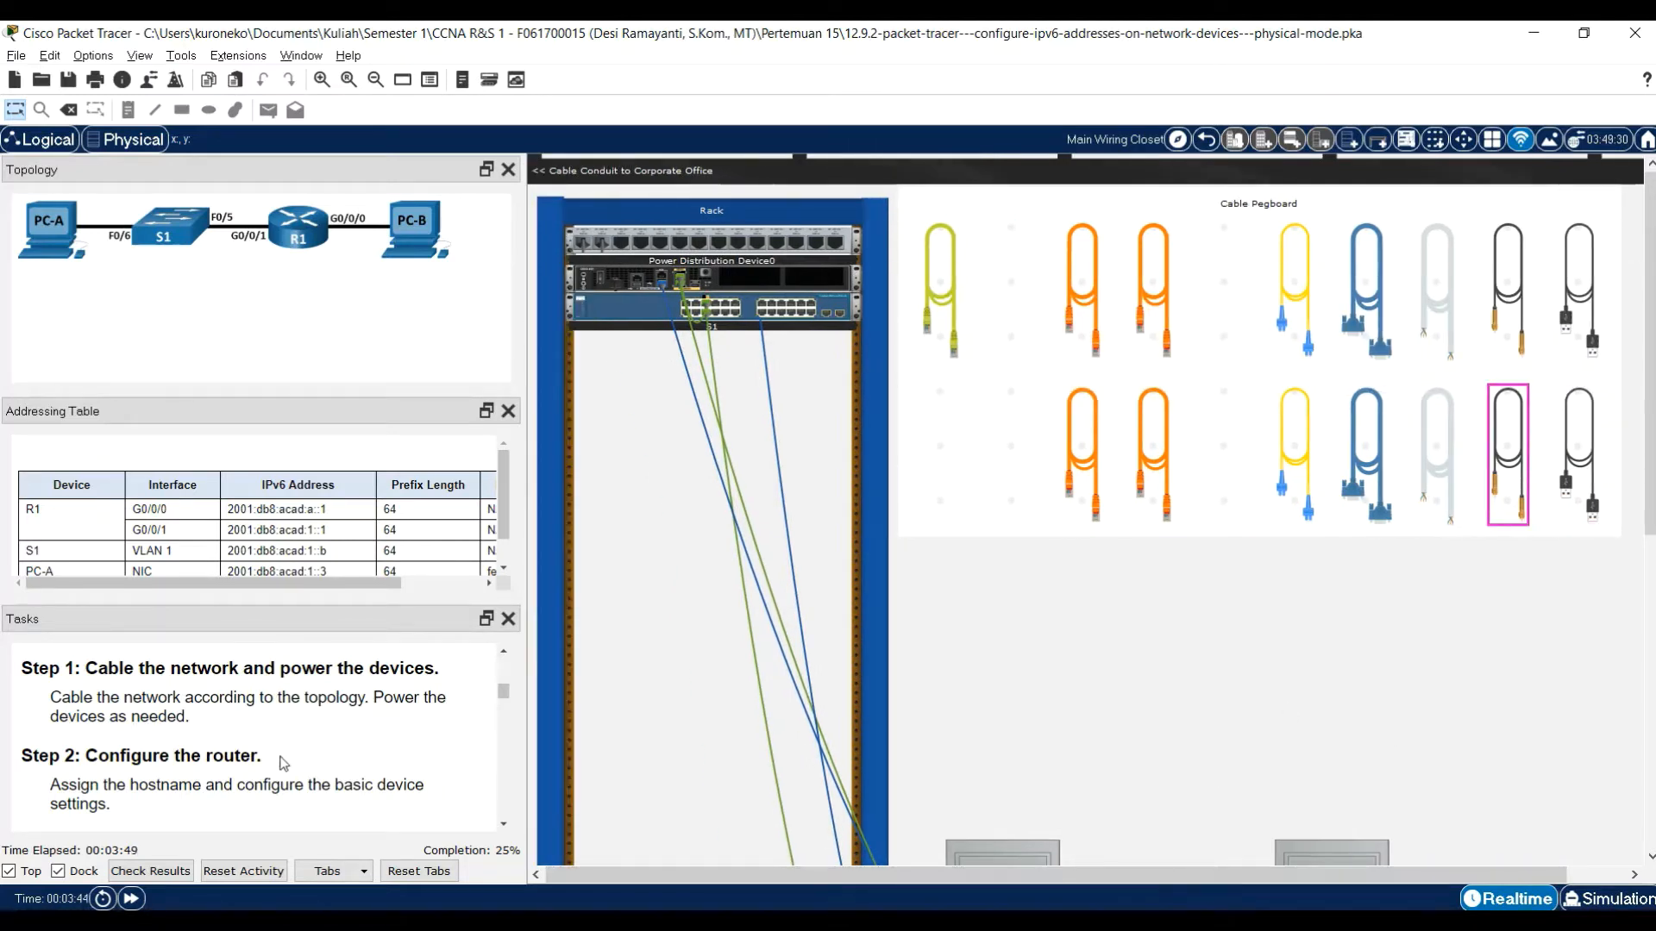
- Open a terminal session on PC-B to router R1 with the default port settings
scroll(281, 763, down, 2)
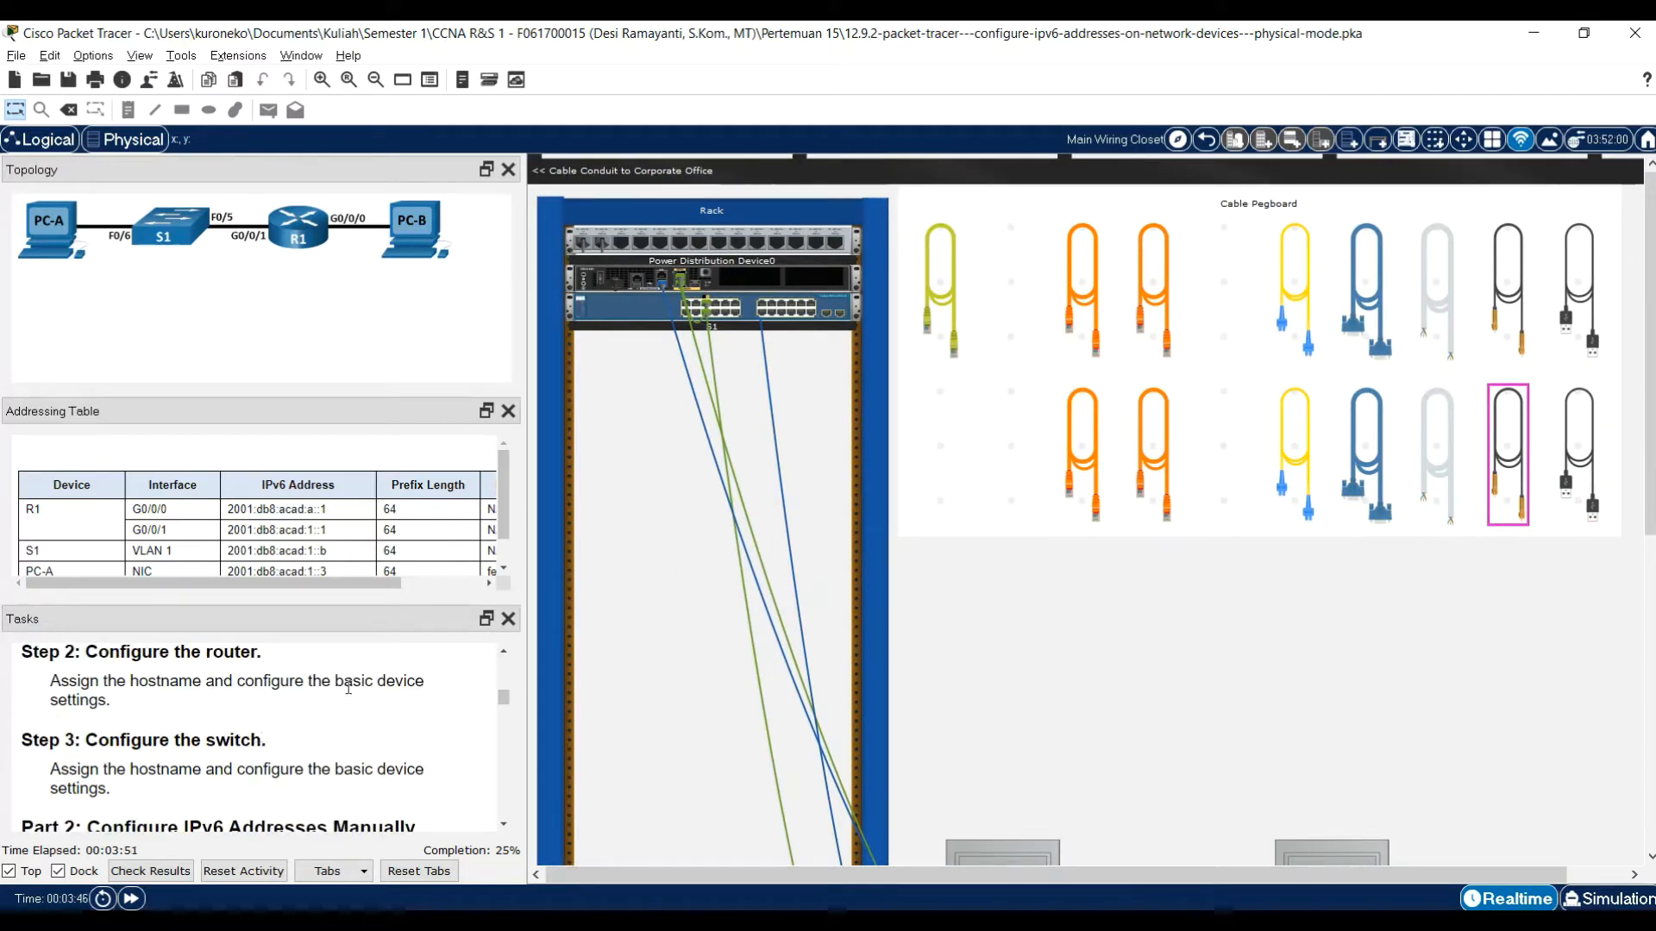
scroll(767, 433, down, 2)
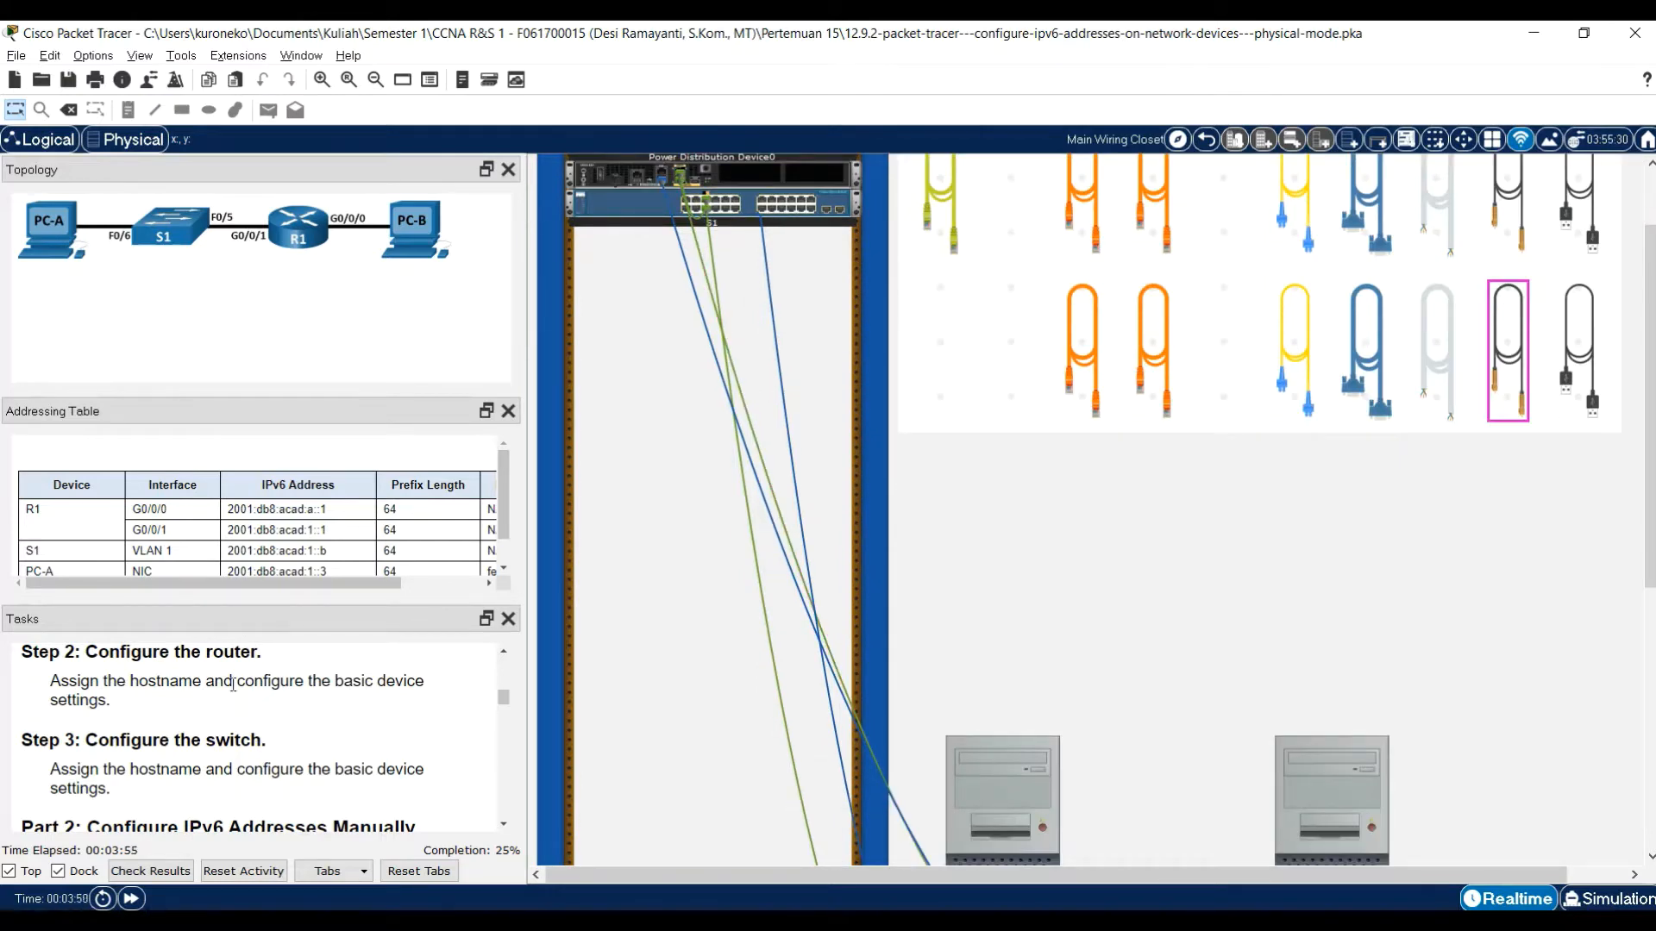
scroll(109, 703, up, 3)
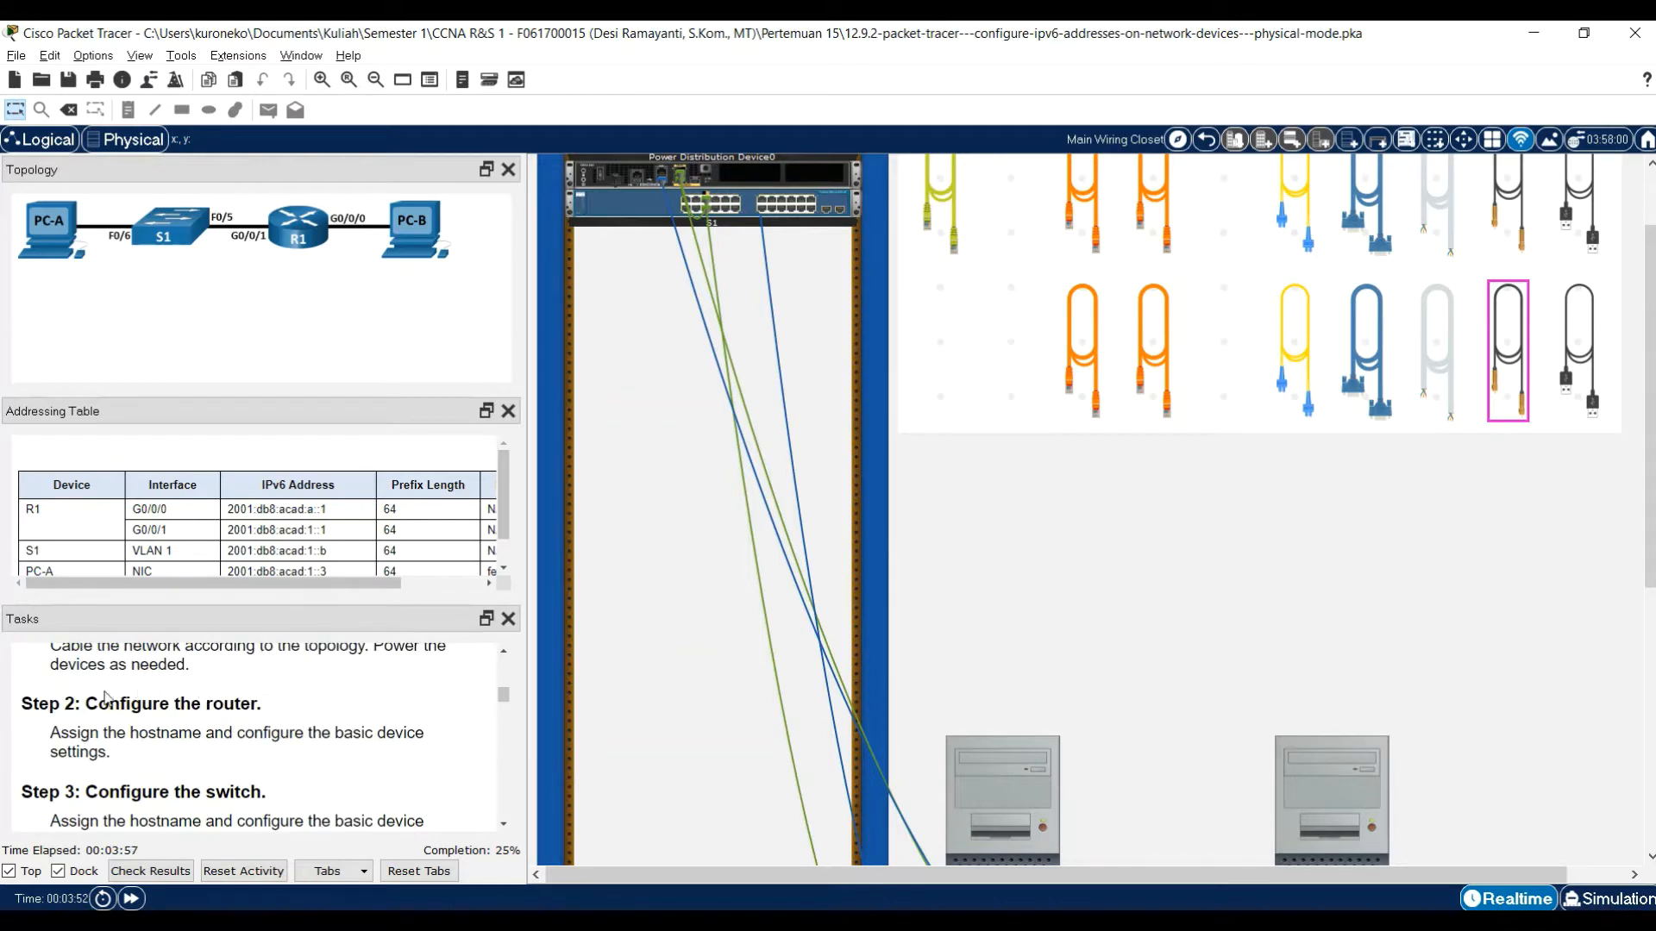
scroll(112, 711, down, 2)
scroll(1409, 669, down, 1)
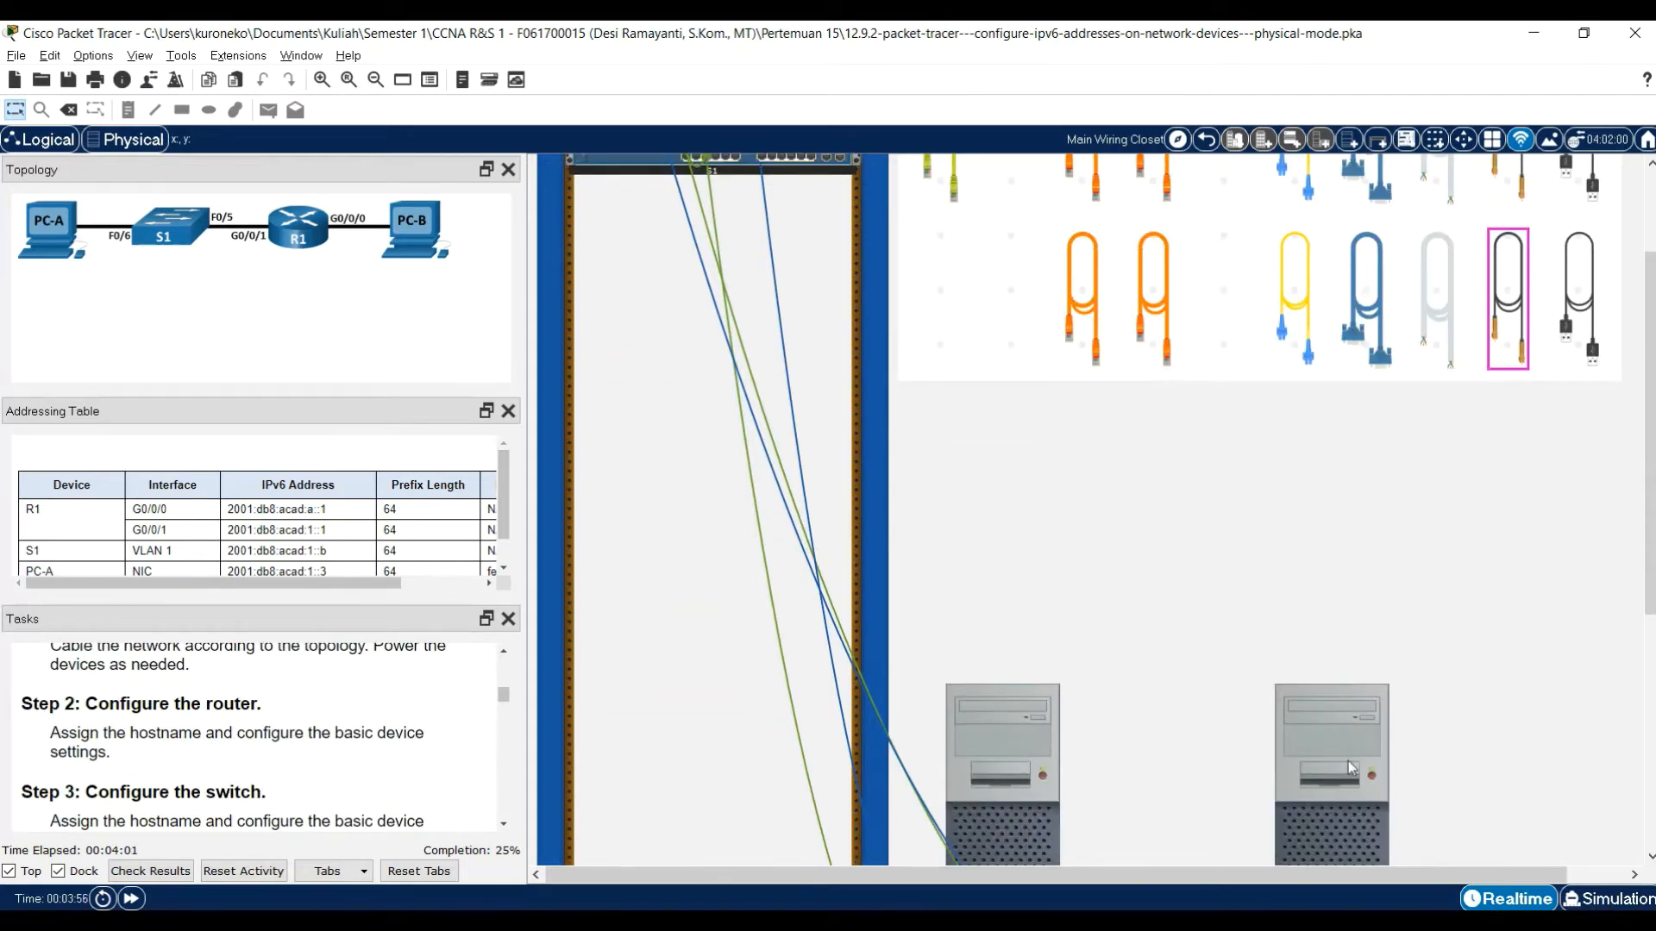
scroll(1347, 755, down, 2)
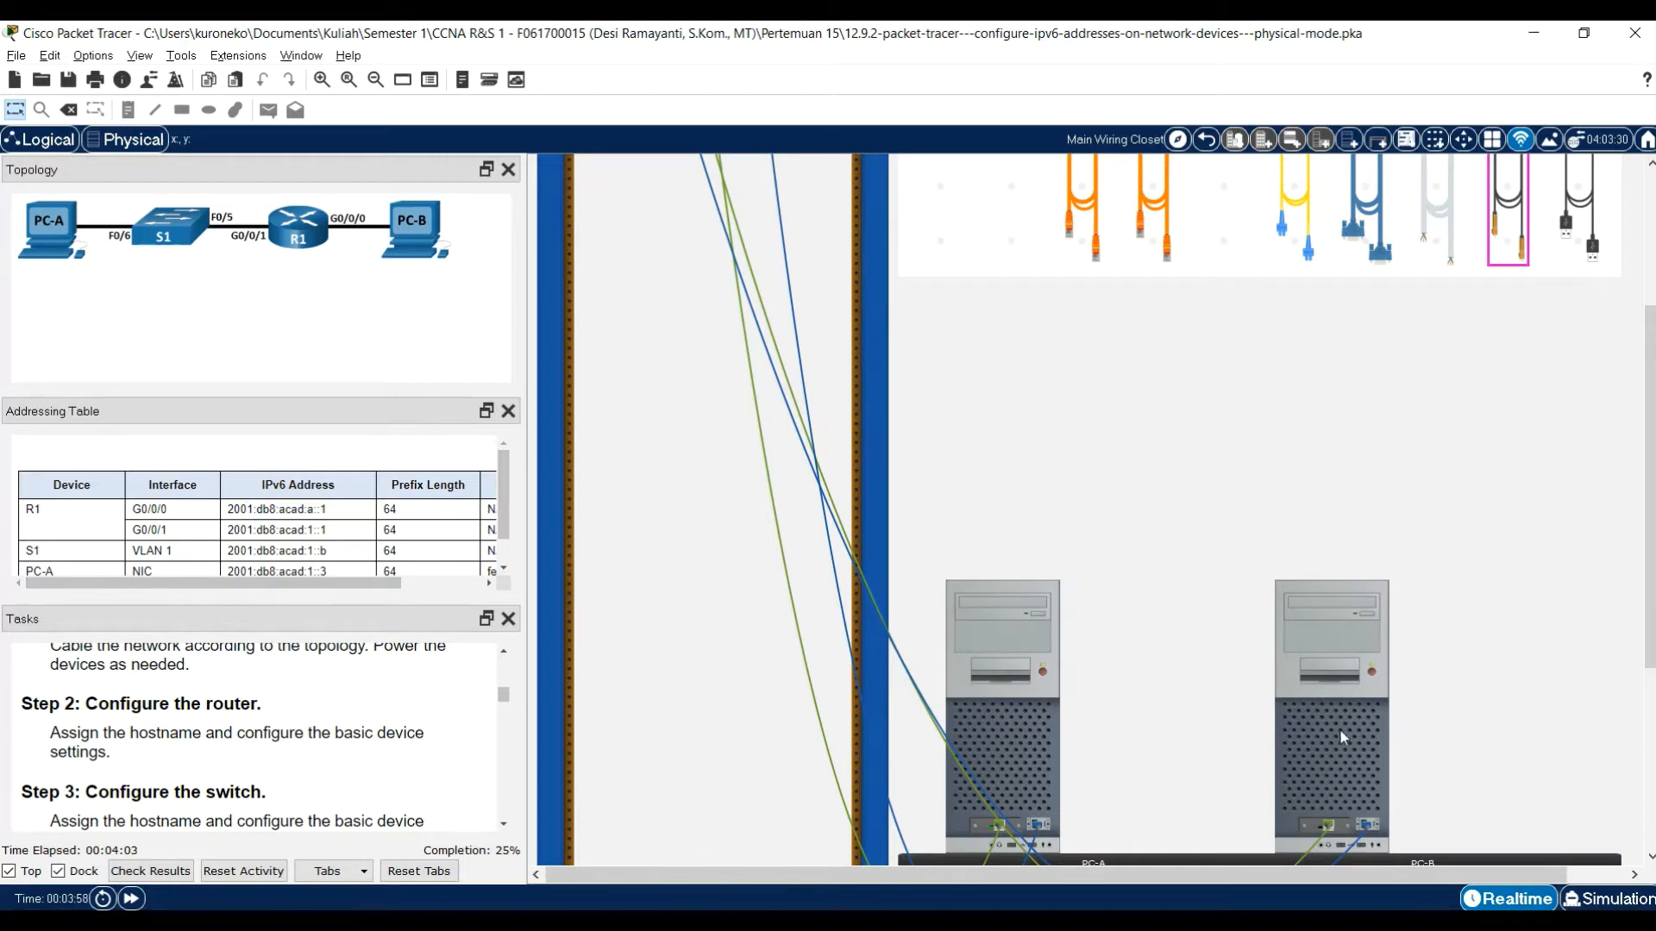
click(1349, 733)
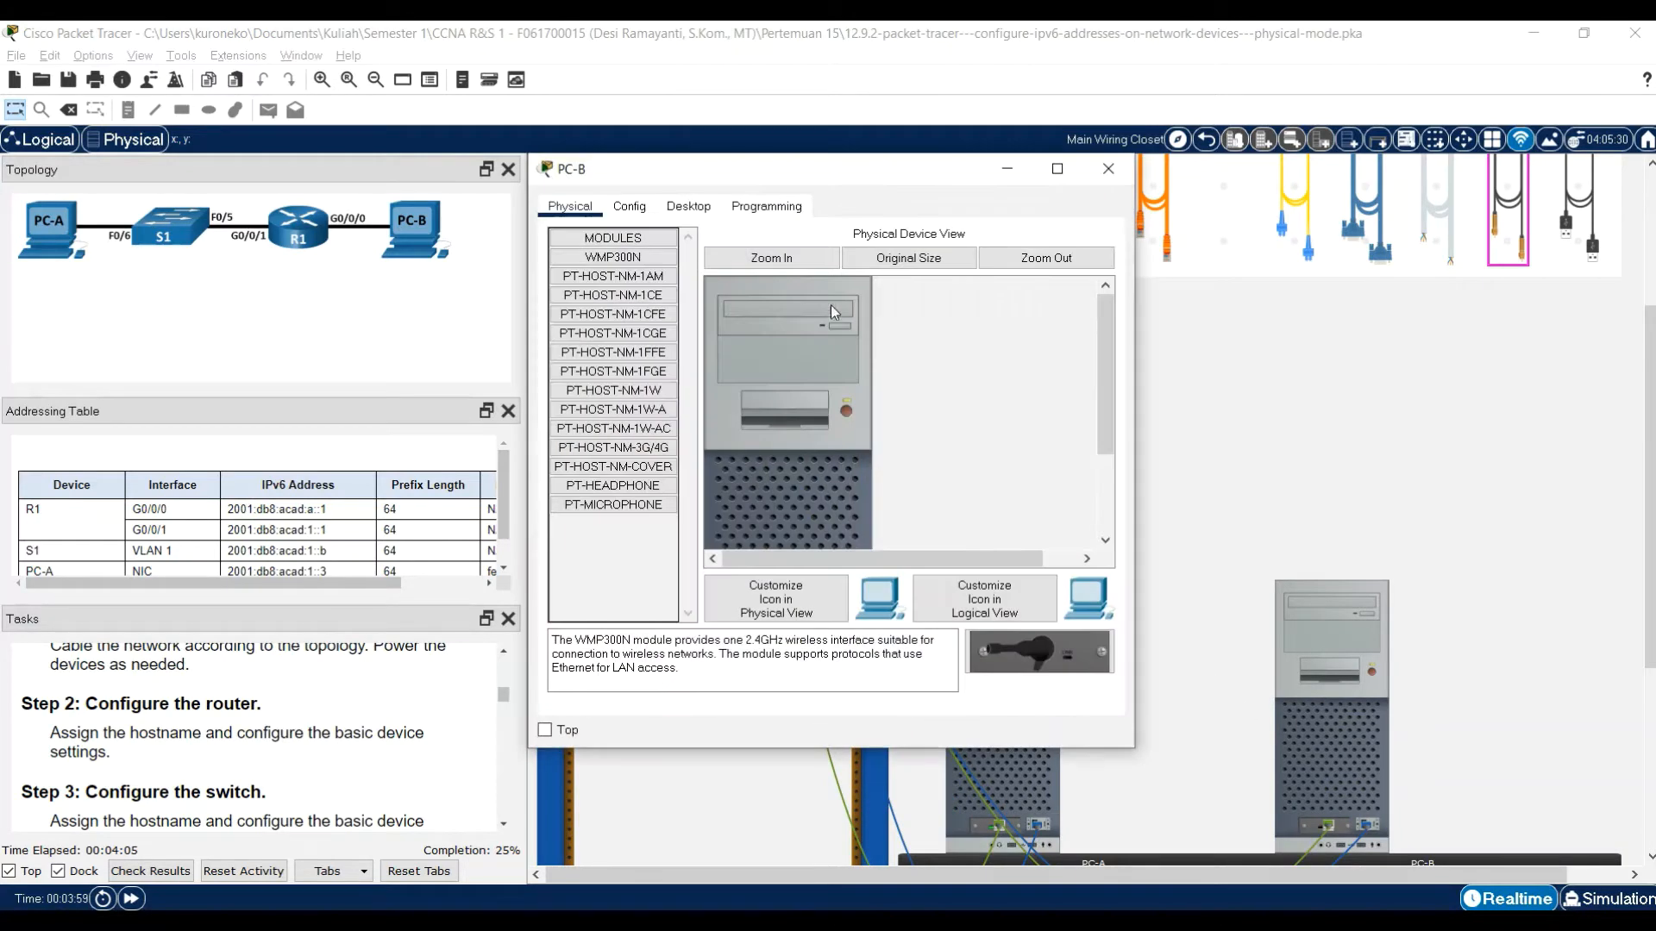
click(687, 207)
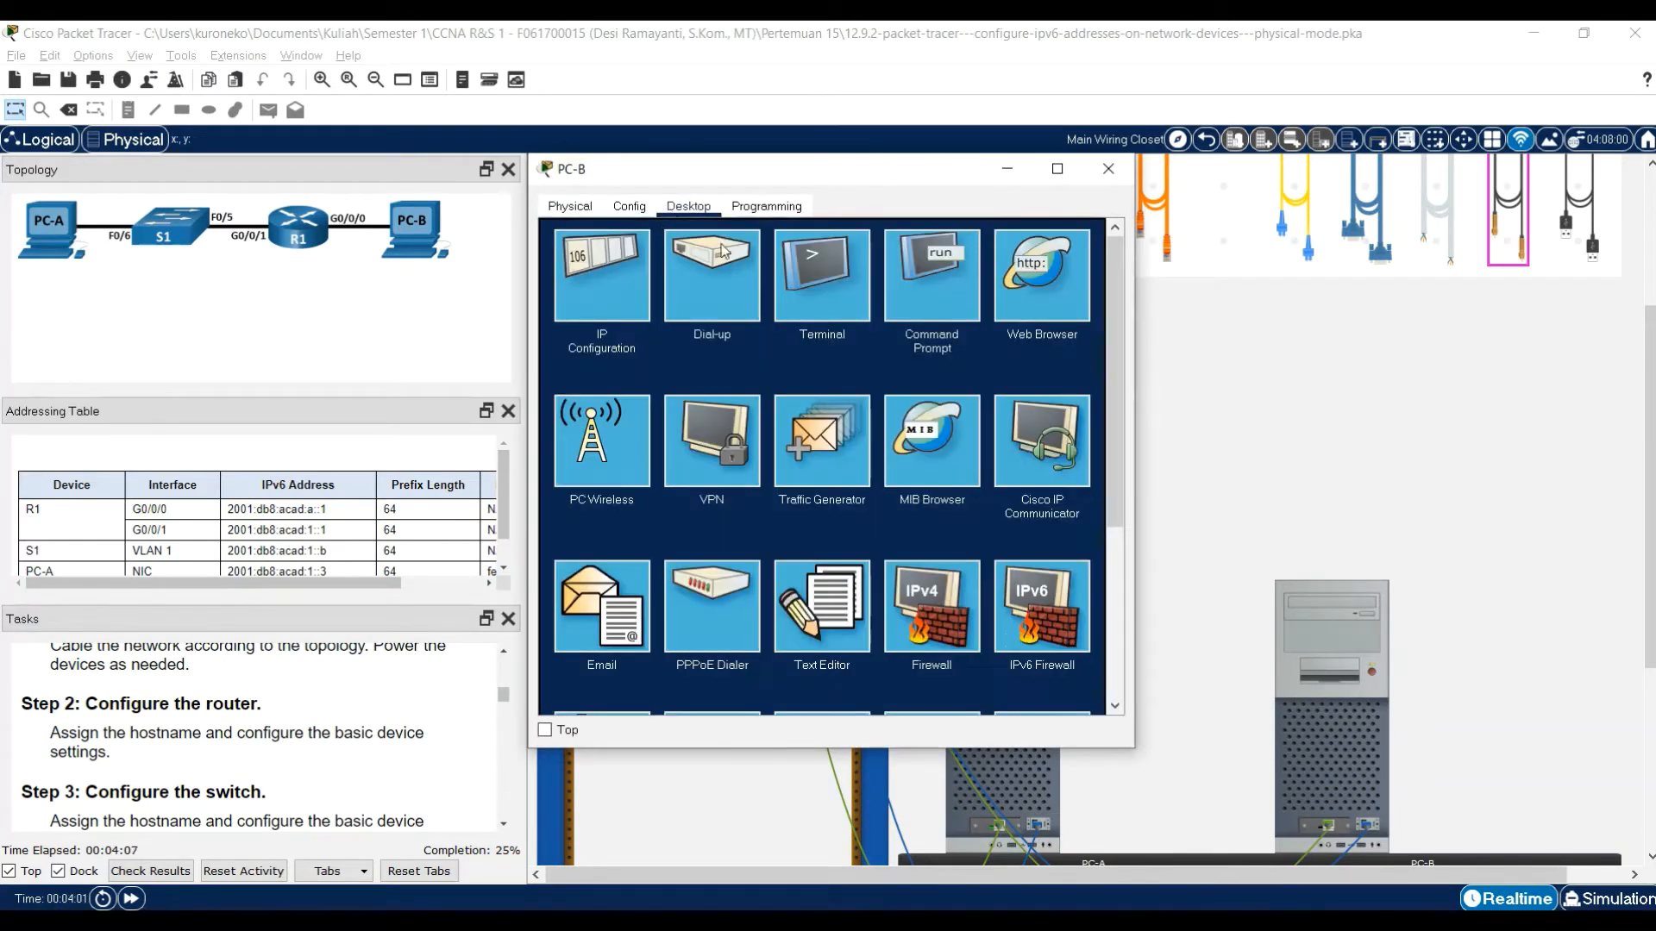
click(835, 277)
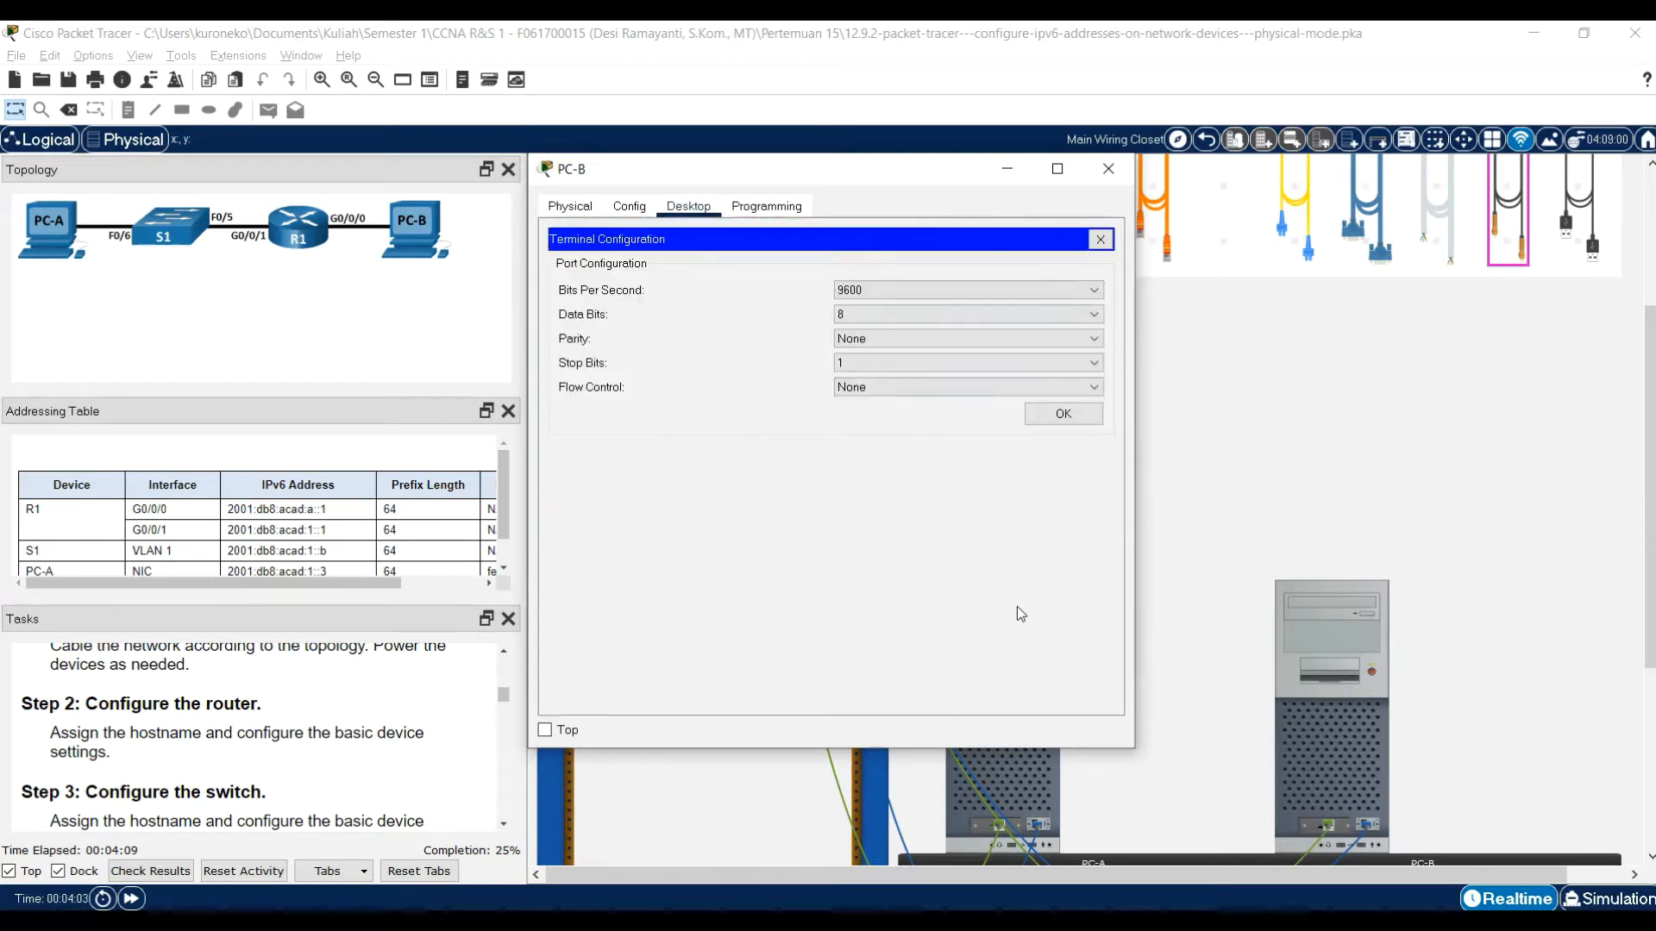
click(1059, 416)
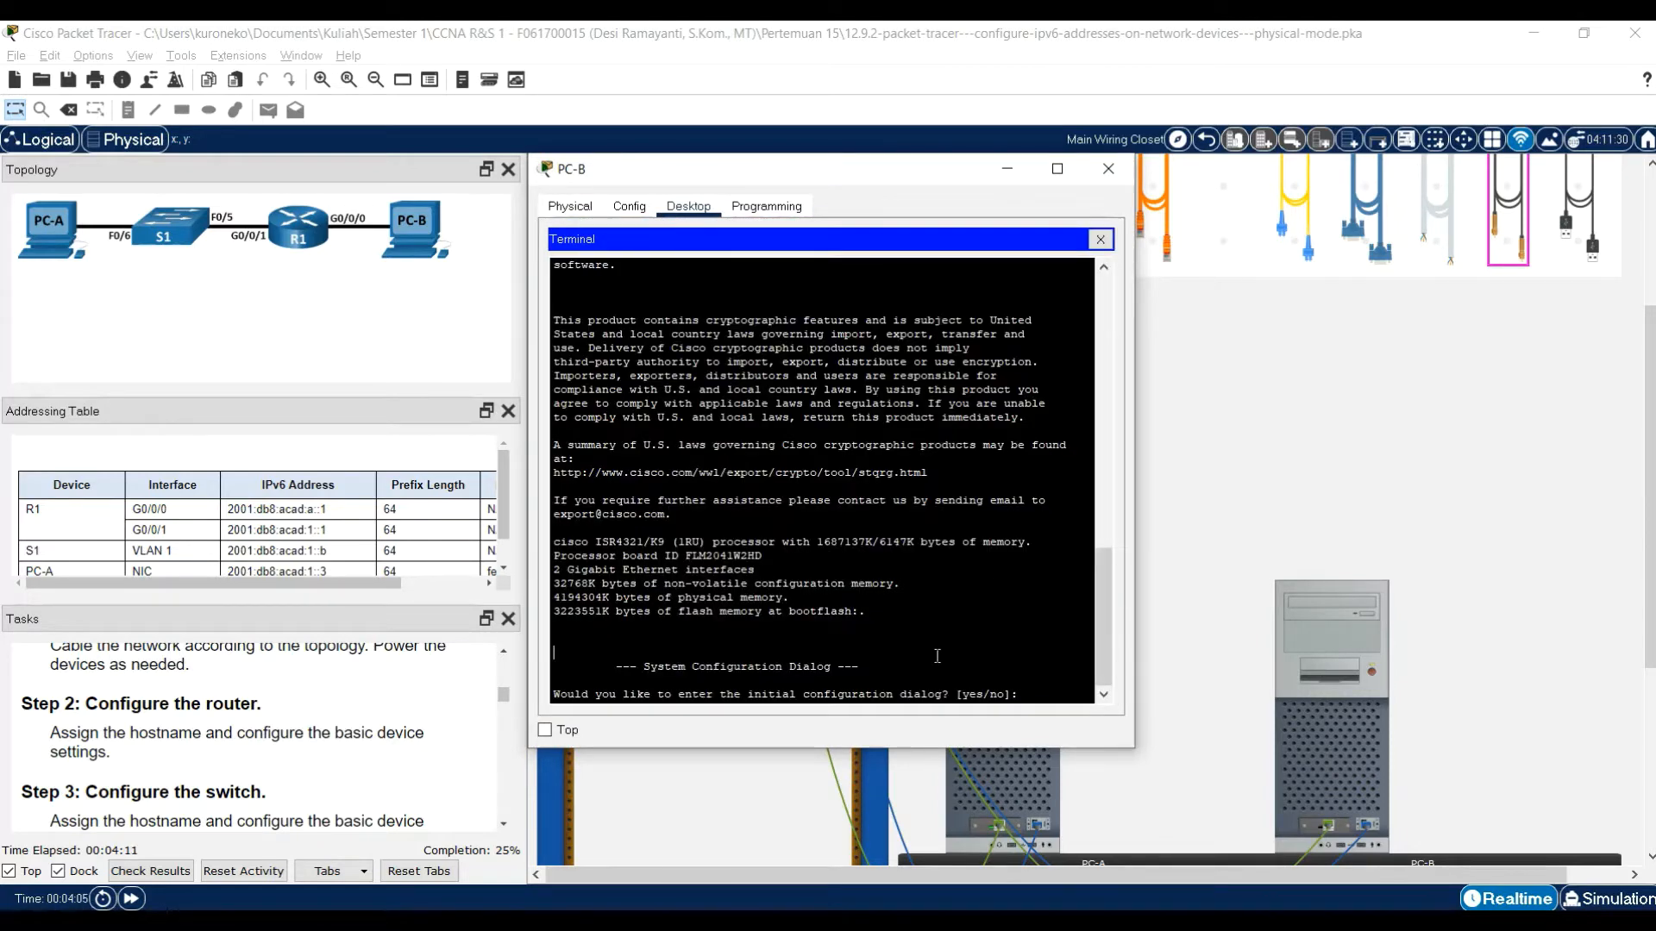
- Decline the router's initial configuration dialog and enter global configuration mode with enable and configure terminal
text(no)
key(Return)
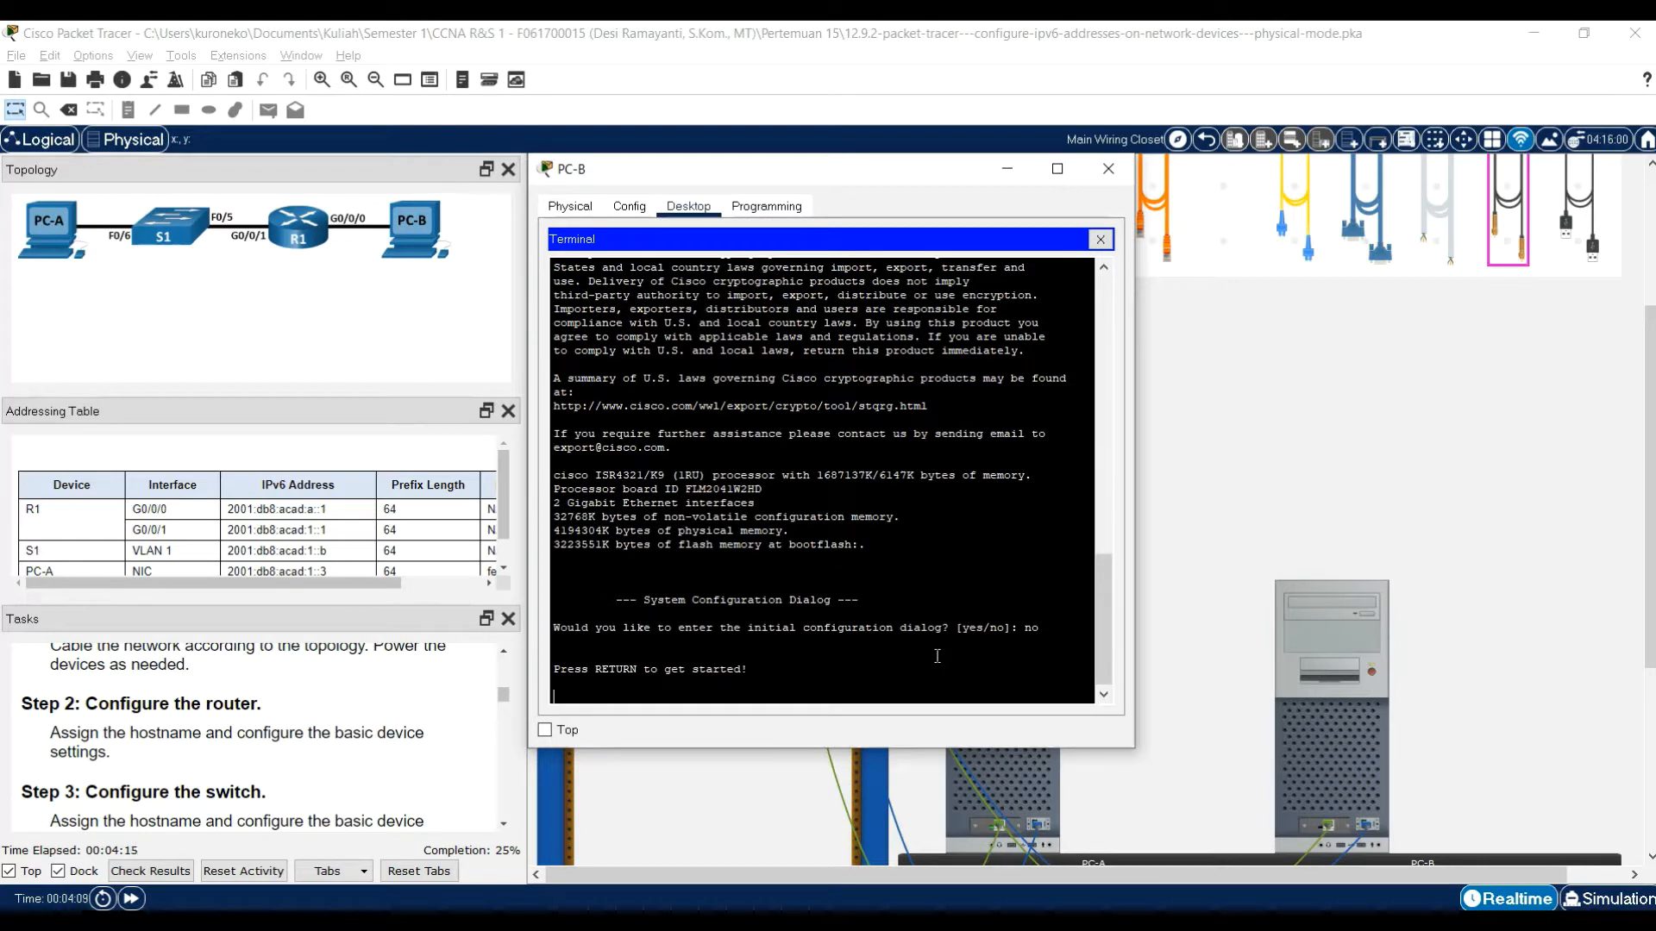
key(Return)
text(enab)
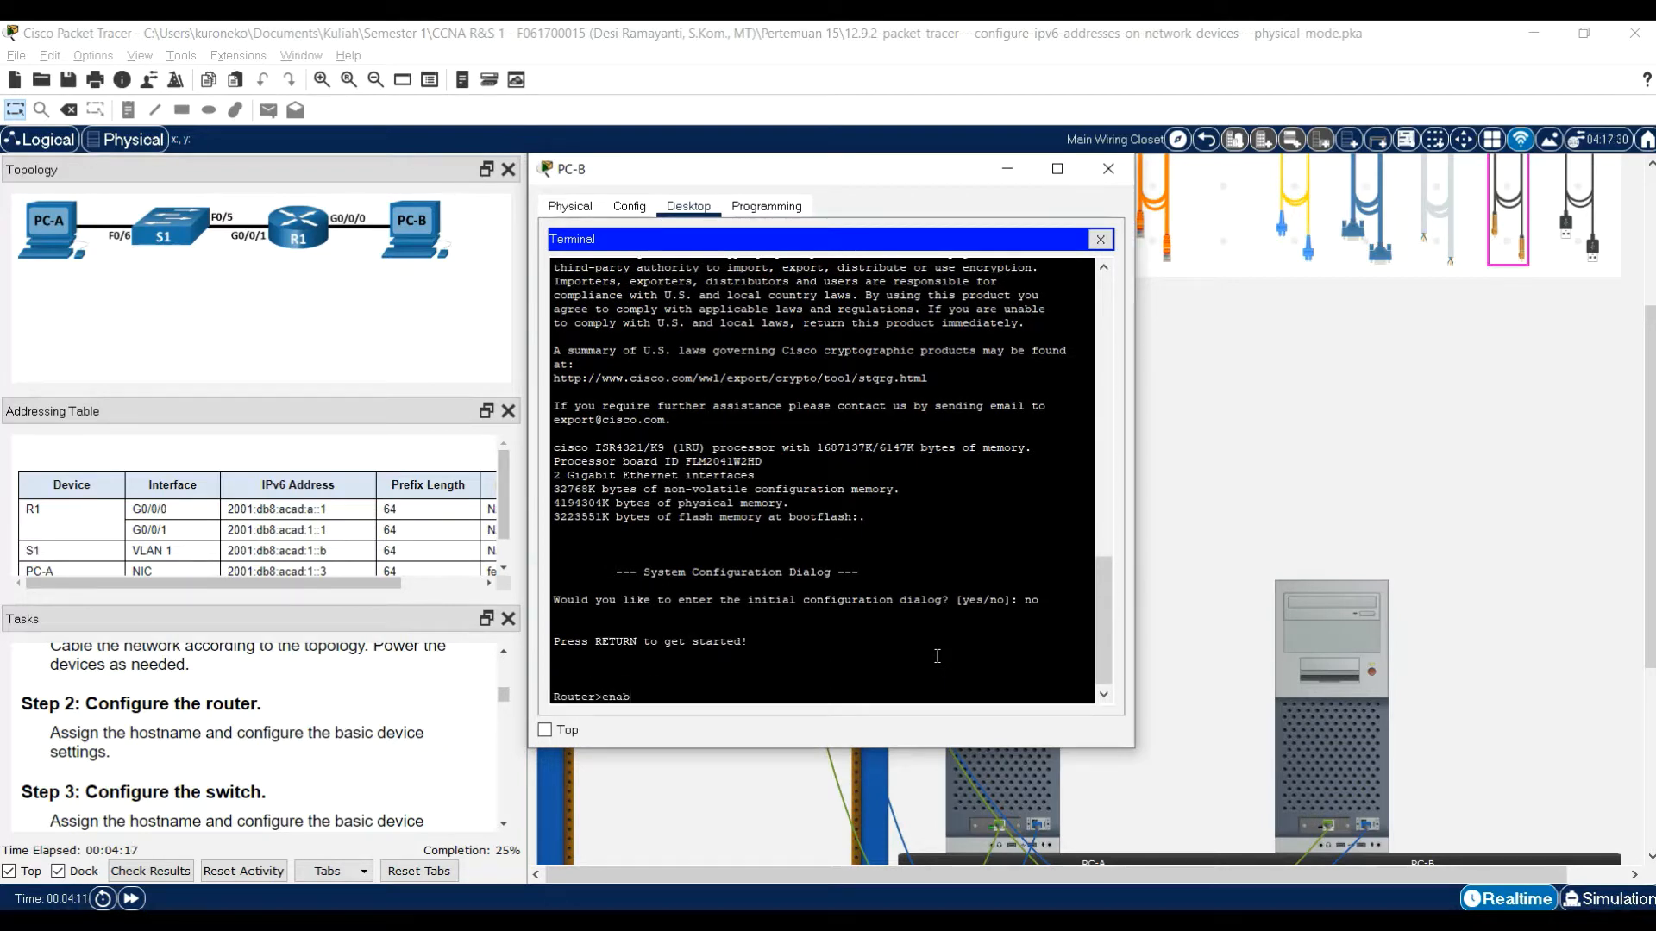
text(le)
key(Return)
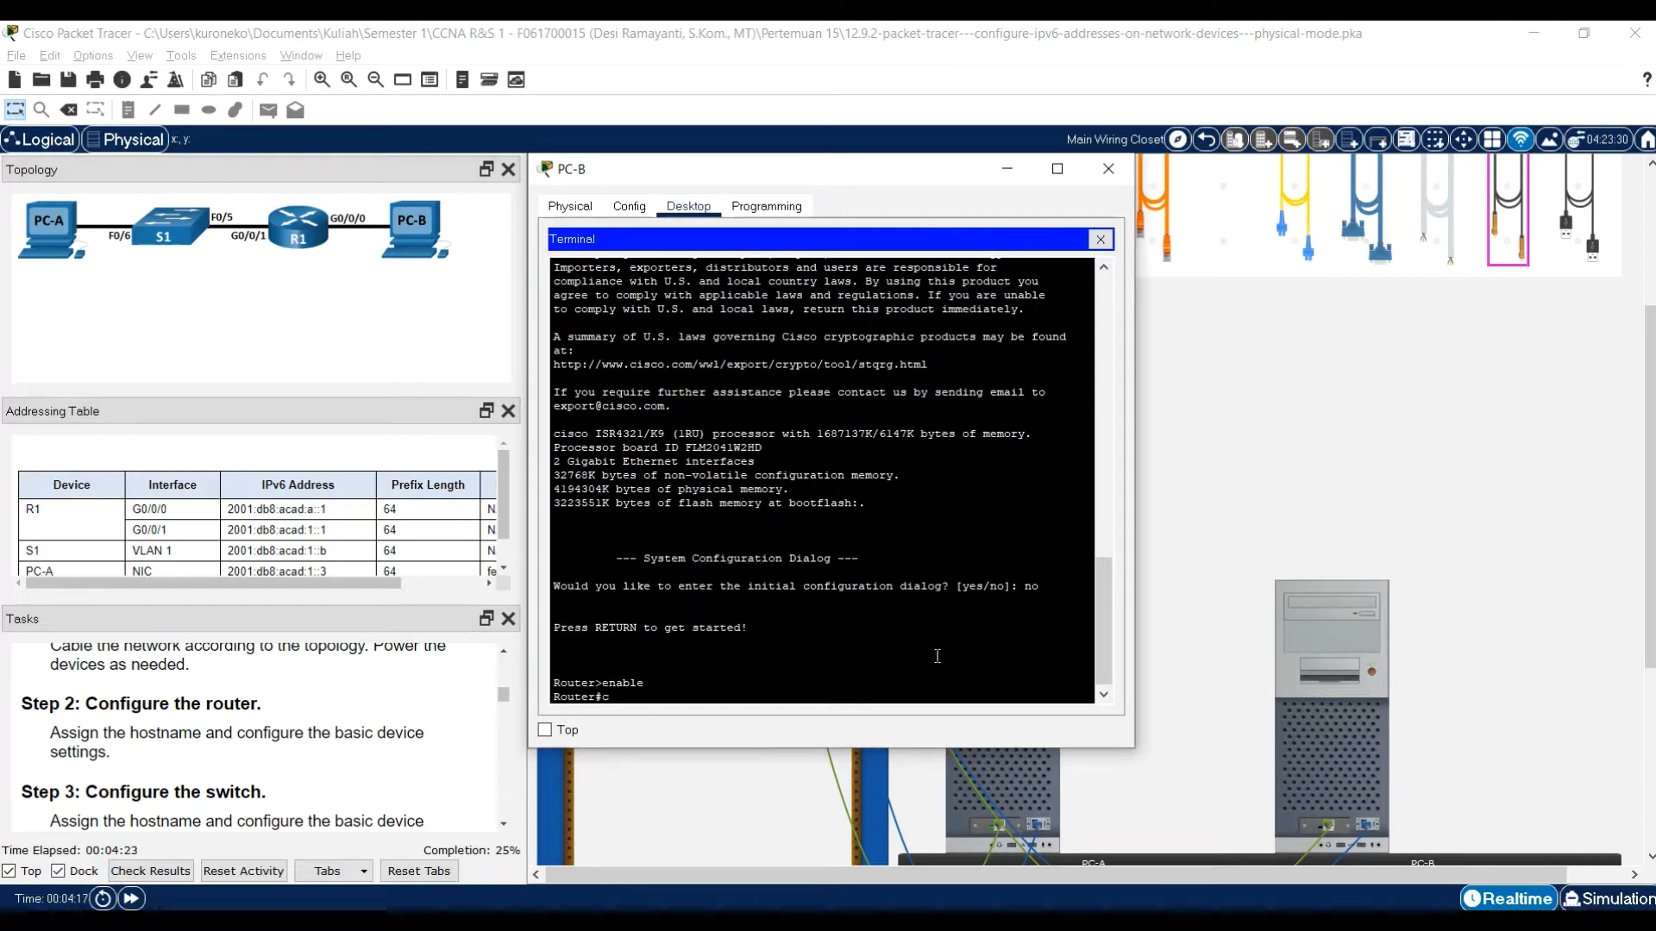
text(onfi)
key(Tab)
text(ter)
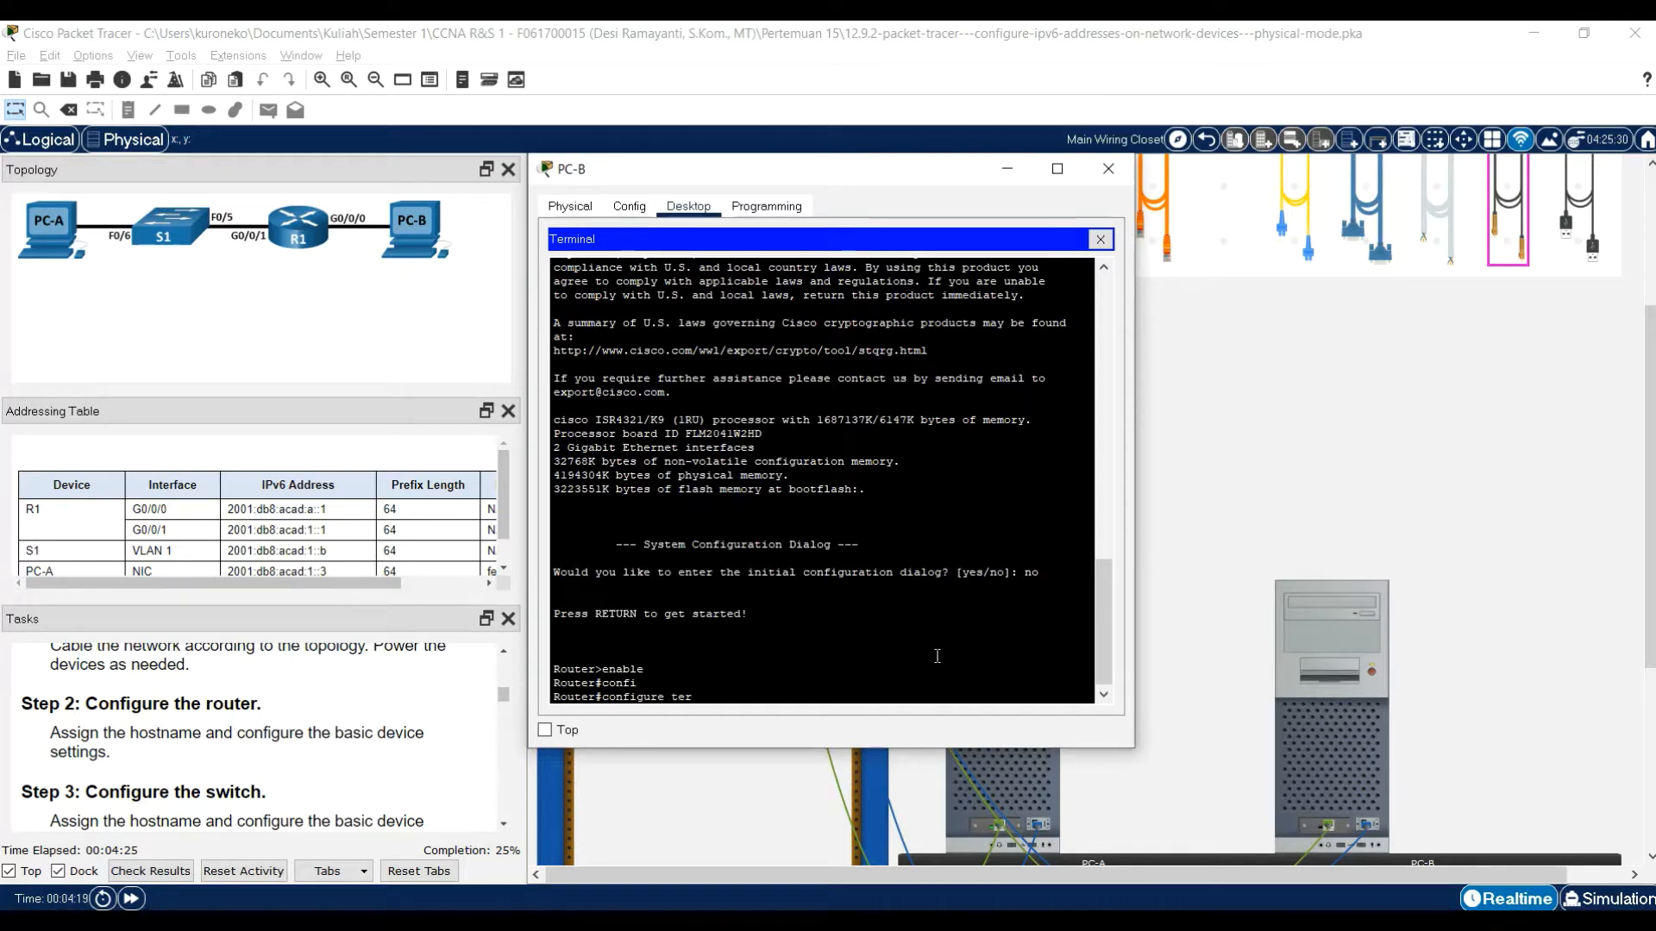
key(Tab)
key(Return)
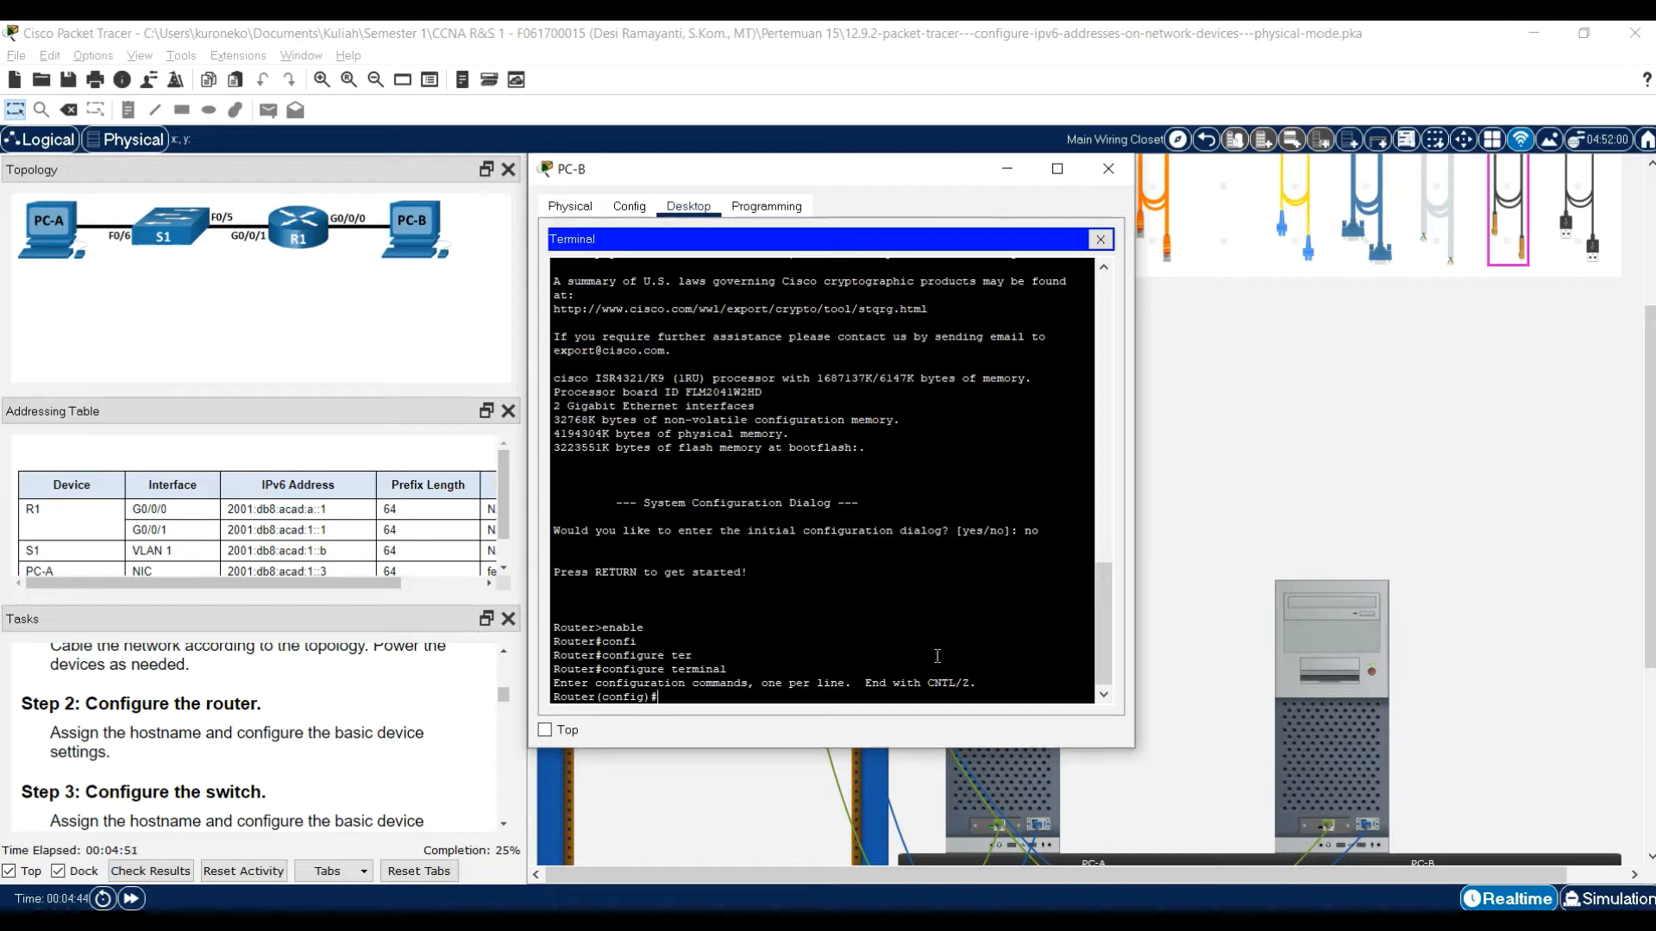
text(int)
key(Tab)
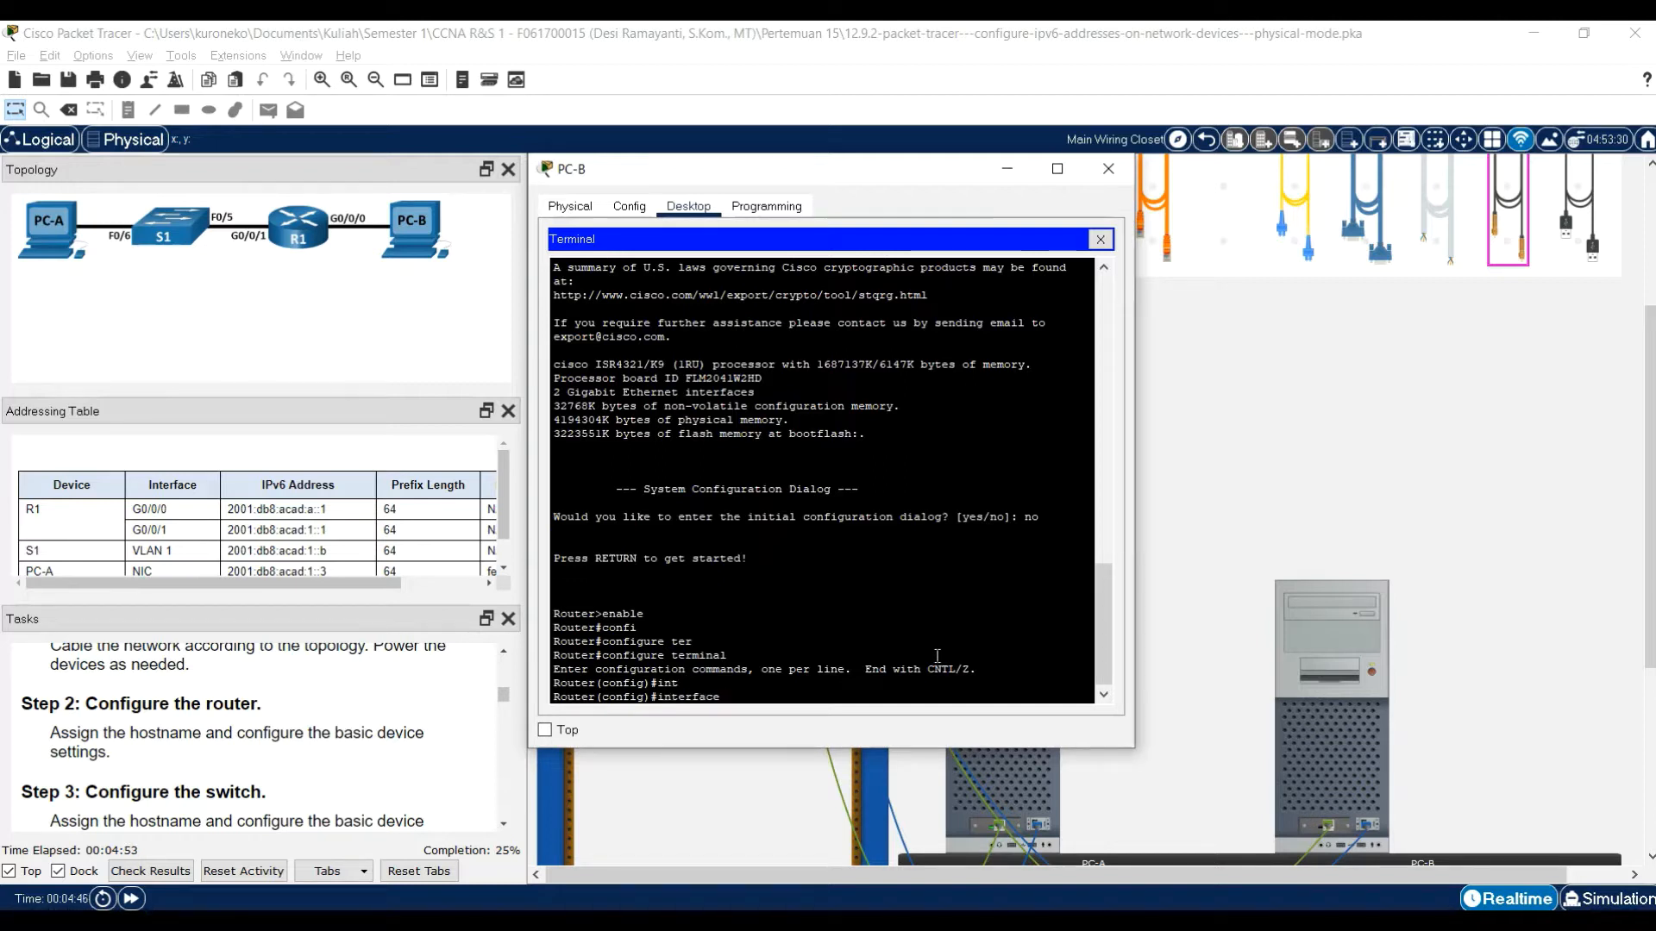
text(h)
key(Tab)
text(o)
key(Tab)
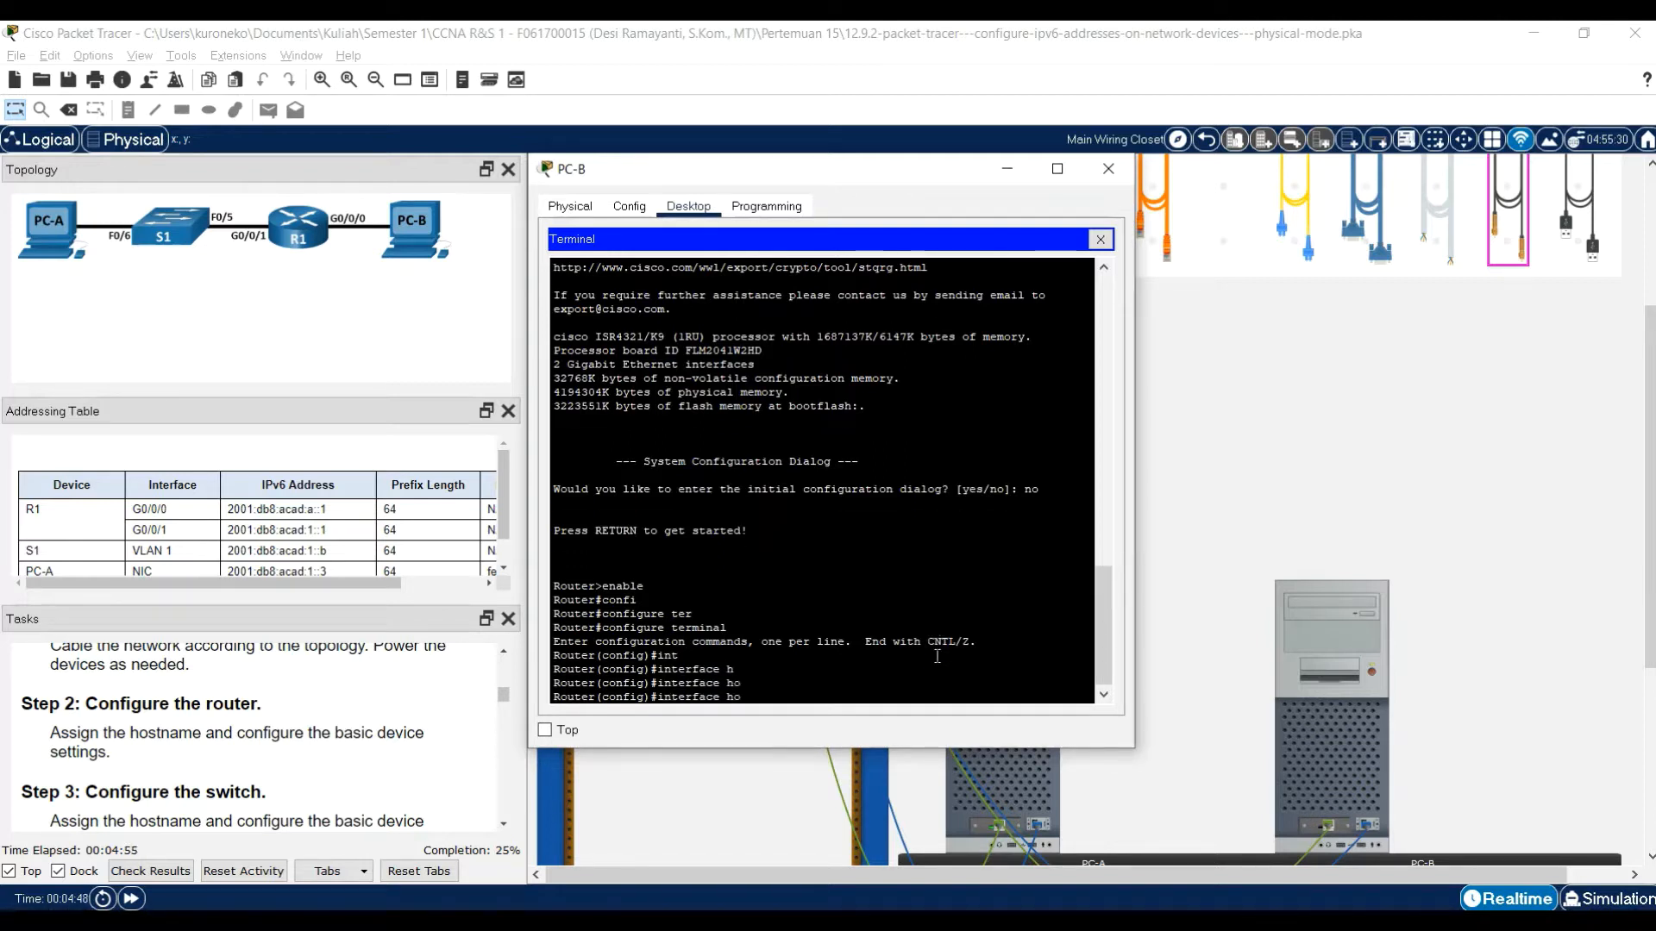
text(s)
key(Tab)
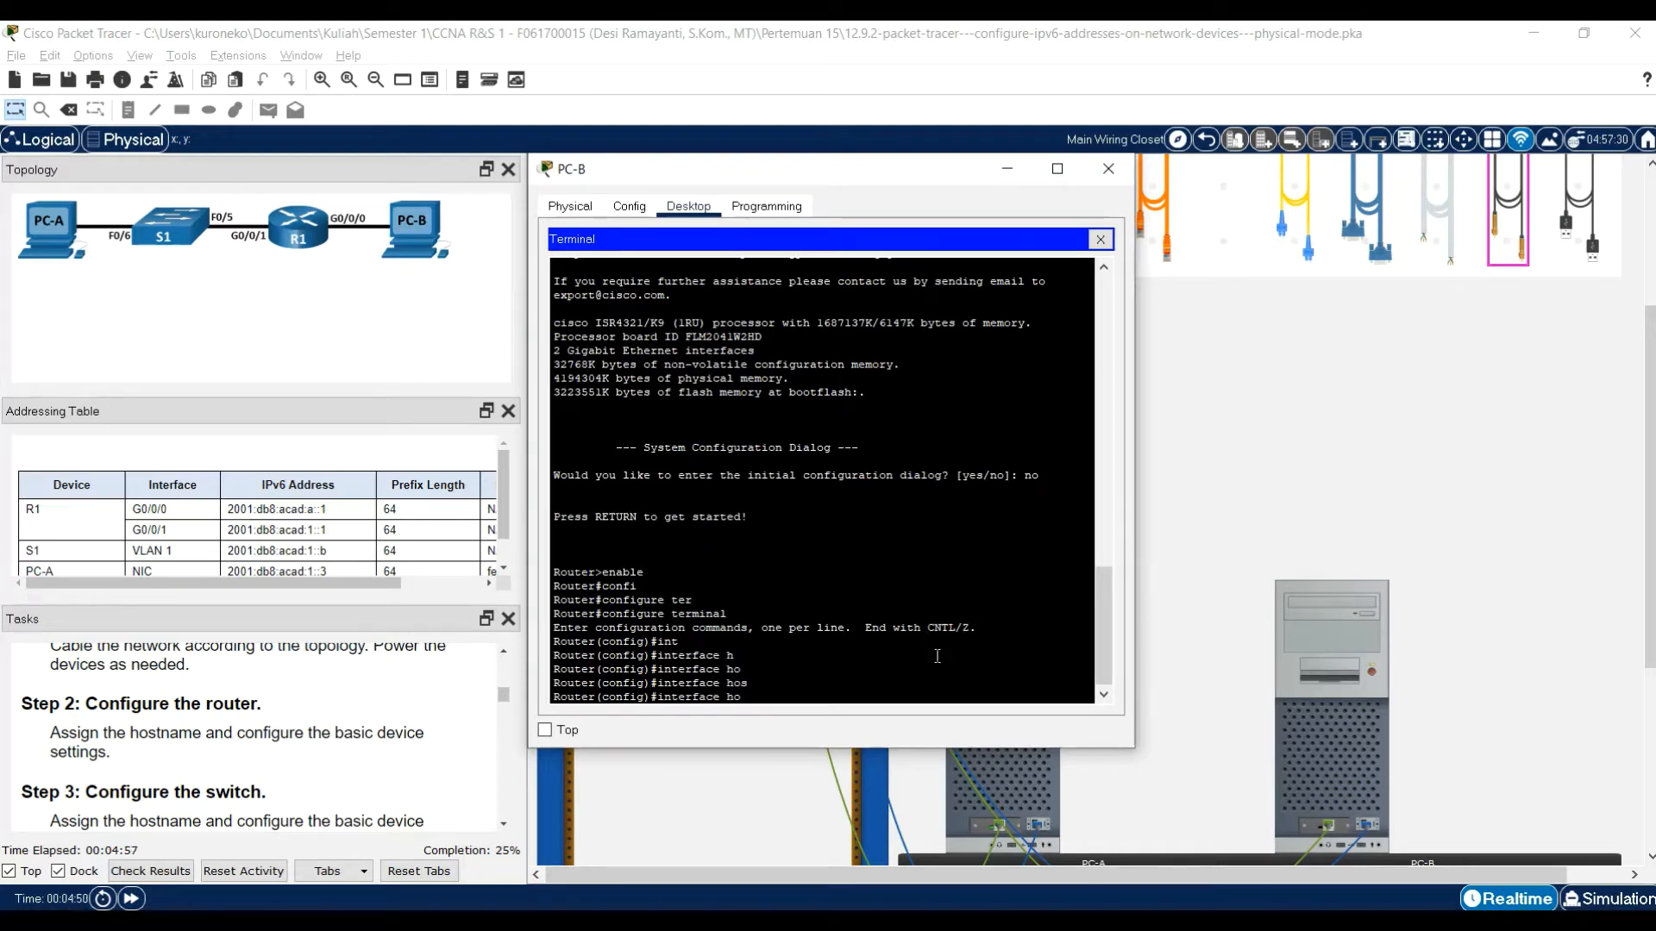
key(BackSpace)
key(BackSpace)
key(BackSpace)
key(BackSpace)
key(BackSpace)
key(BackSpace)
key(BackSpace)
key(BackSpace)
key(BackSpace)
key(BackSpace)
key(BackSpace)
key(BackSpace)
- Set the router's hostname to R1
text(ho)
key(Tab)
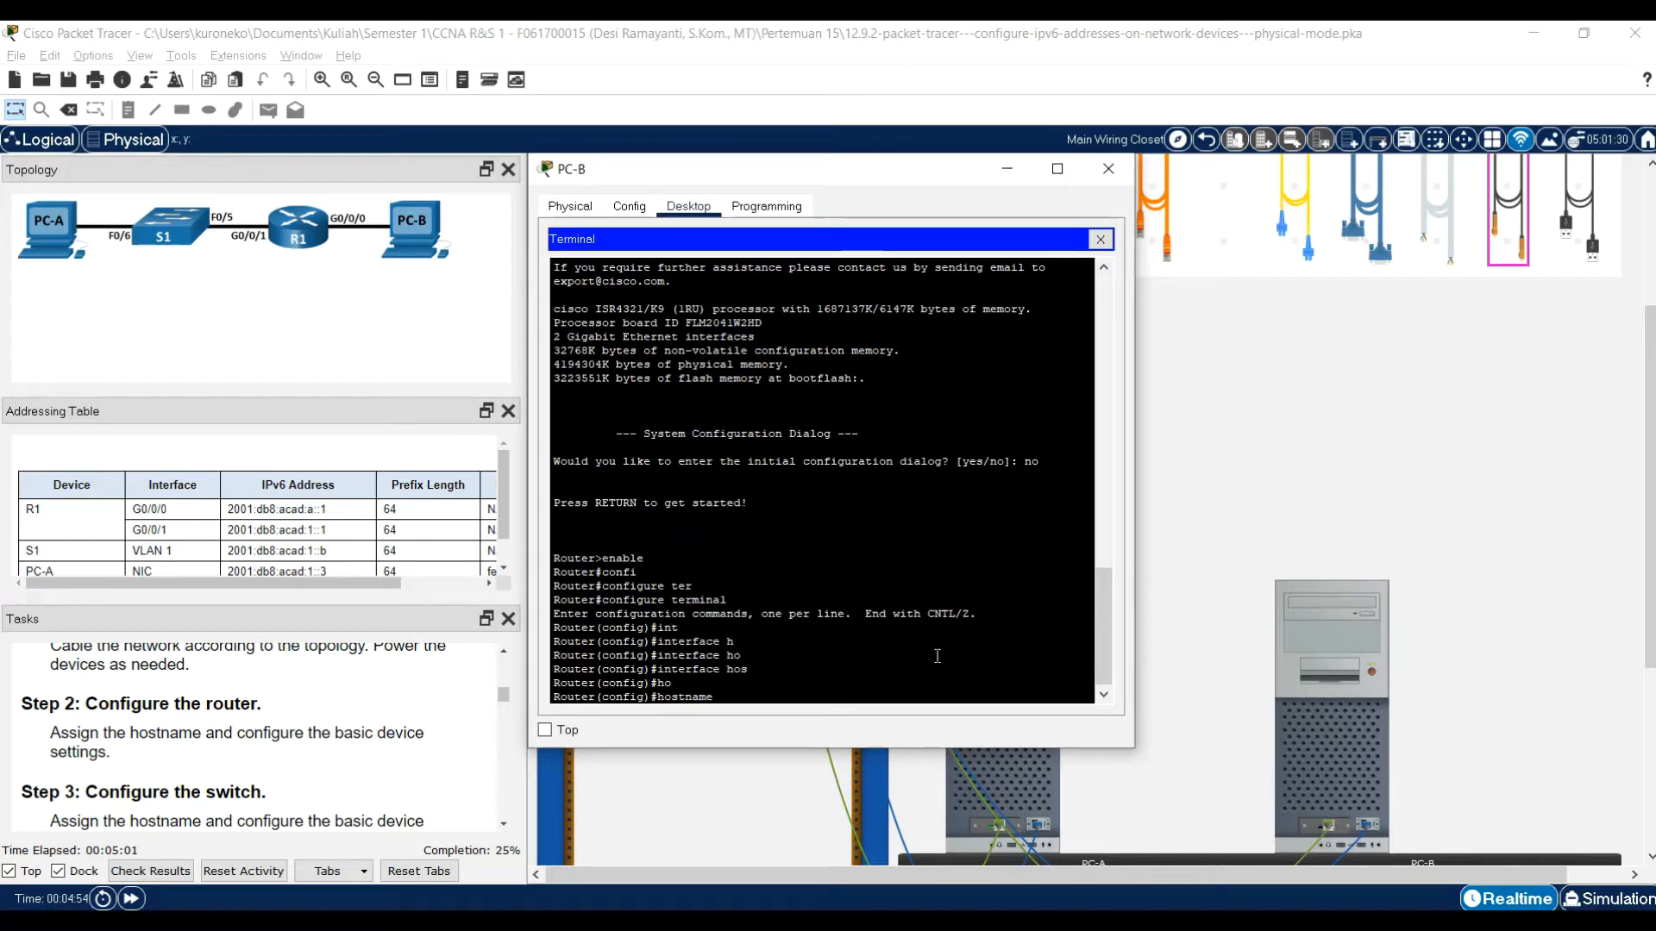
text(R1)
key(Return)
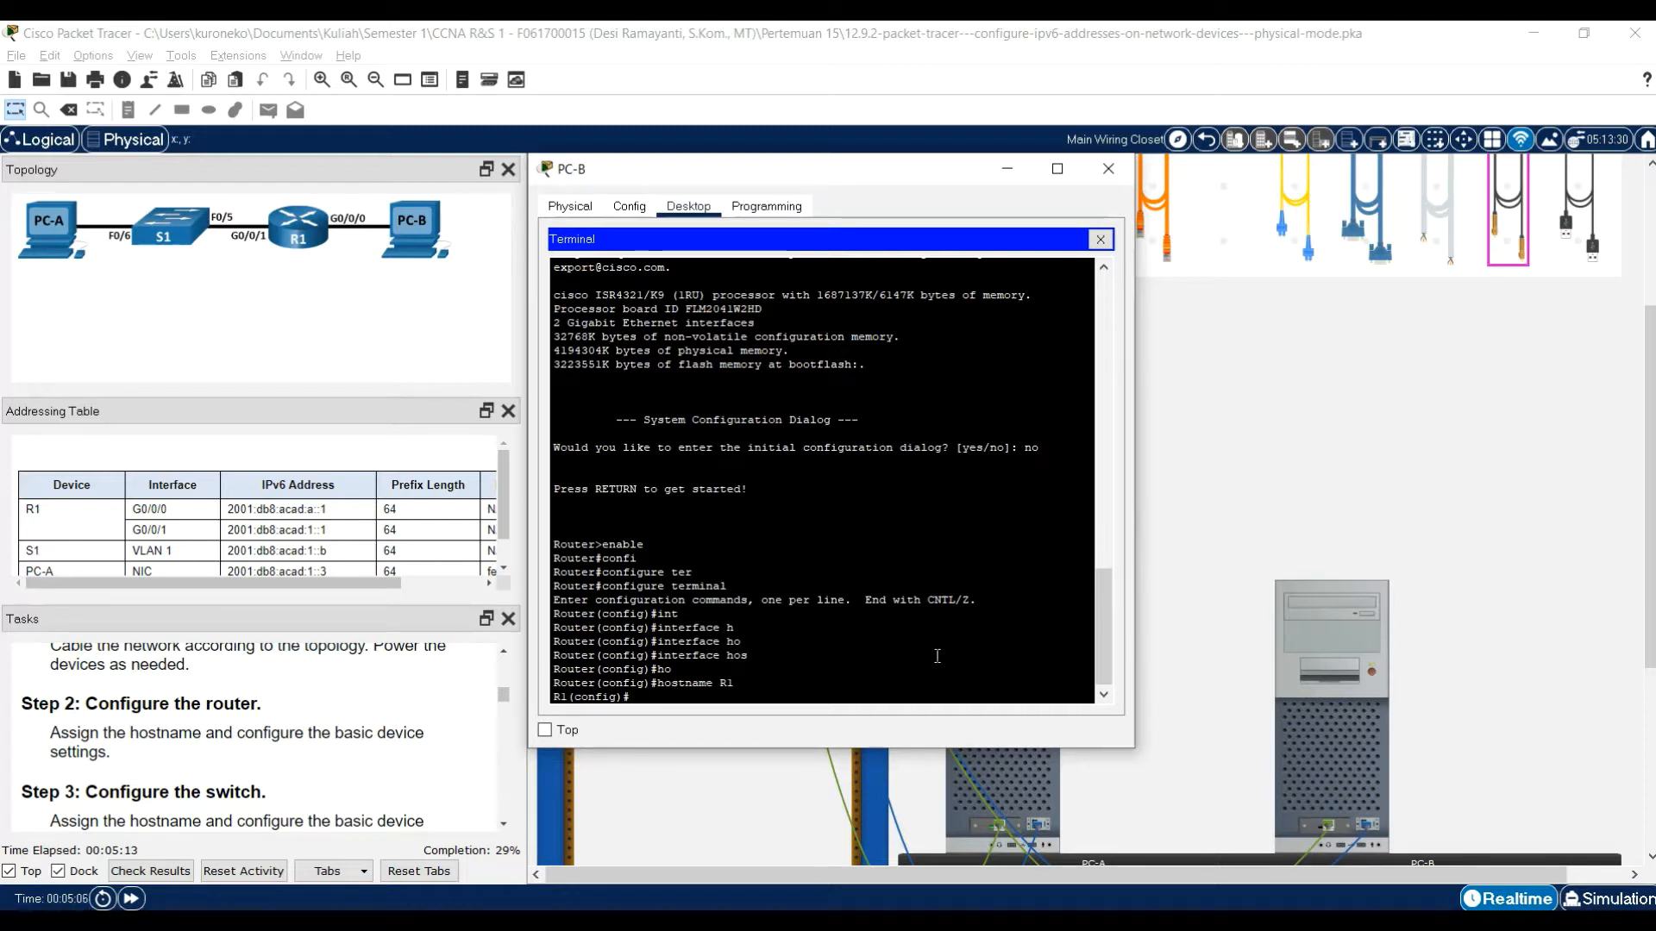
- Enter interface configuration mode for gigabitEthernet 0/0/0 on R1
text(inte)
key(Tab)
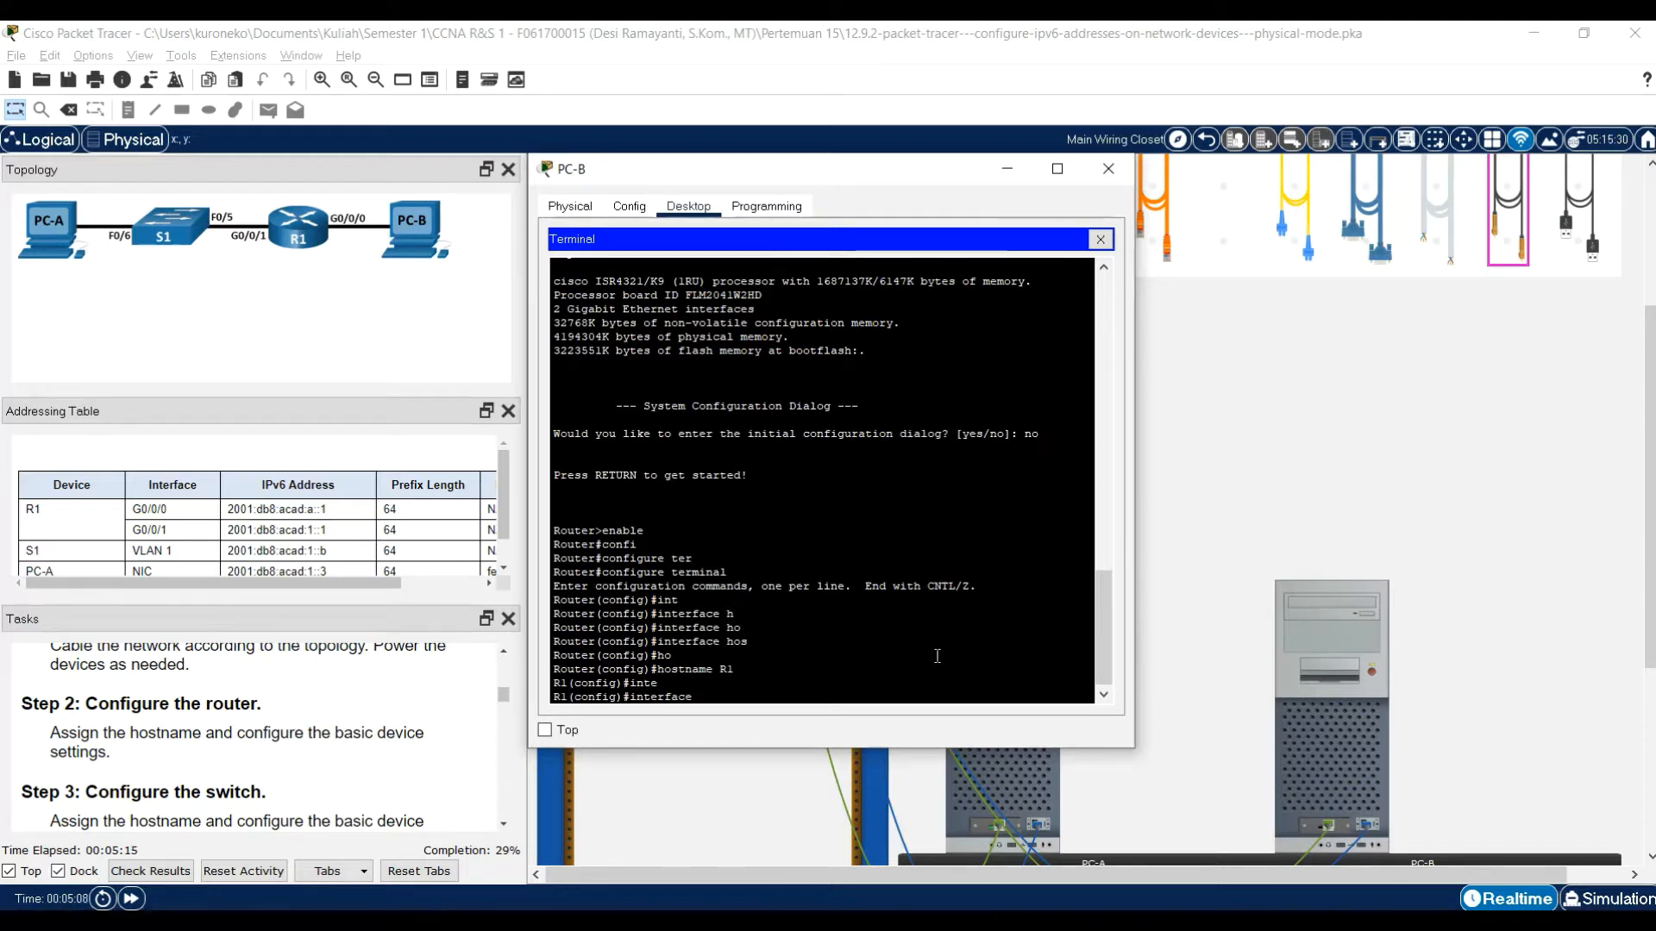
text(g)
key(Tab)
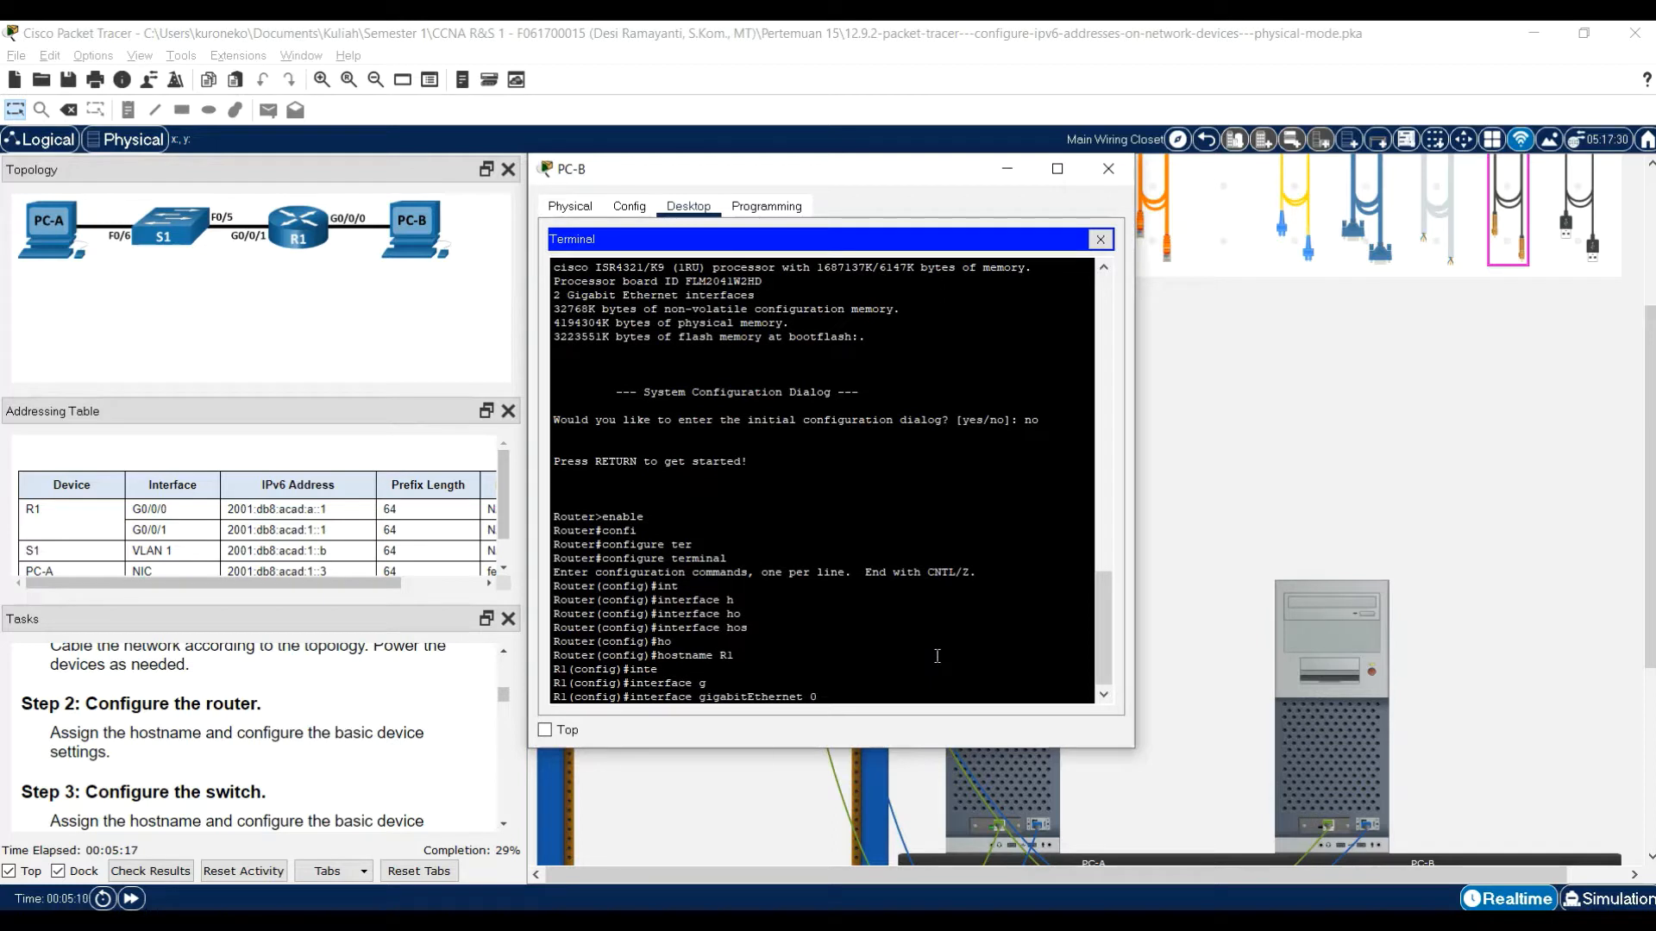
text(0/)
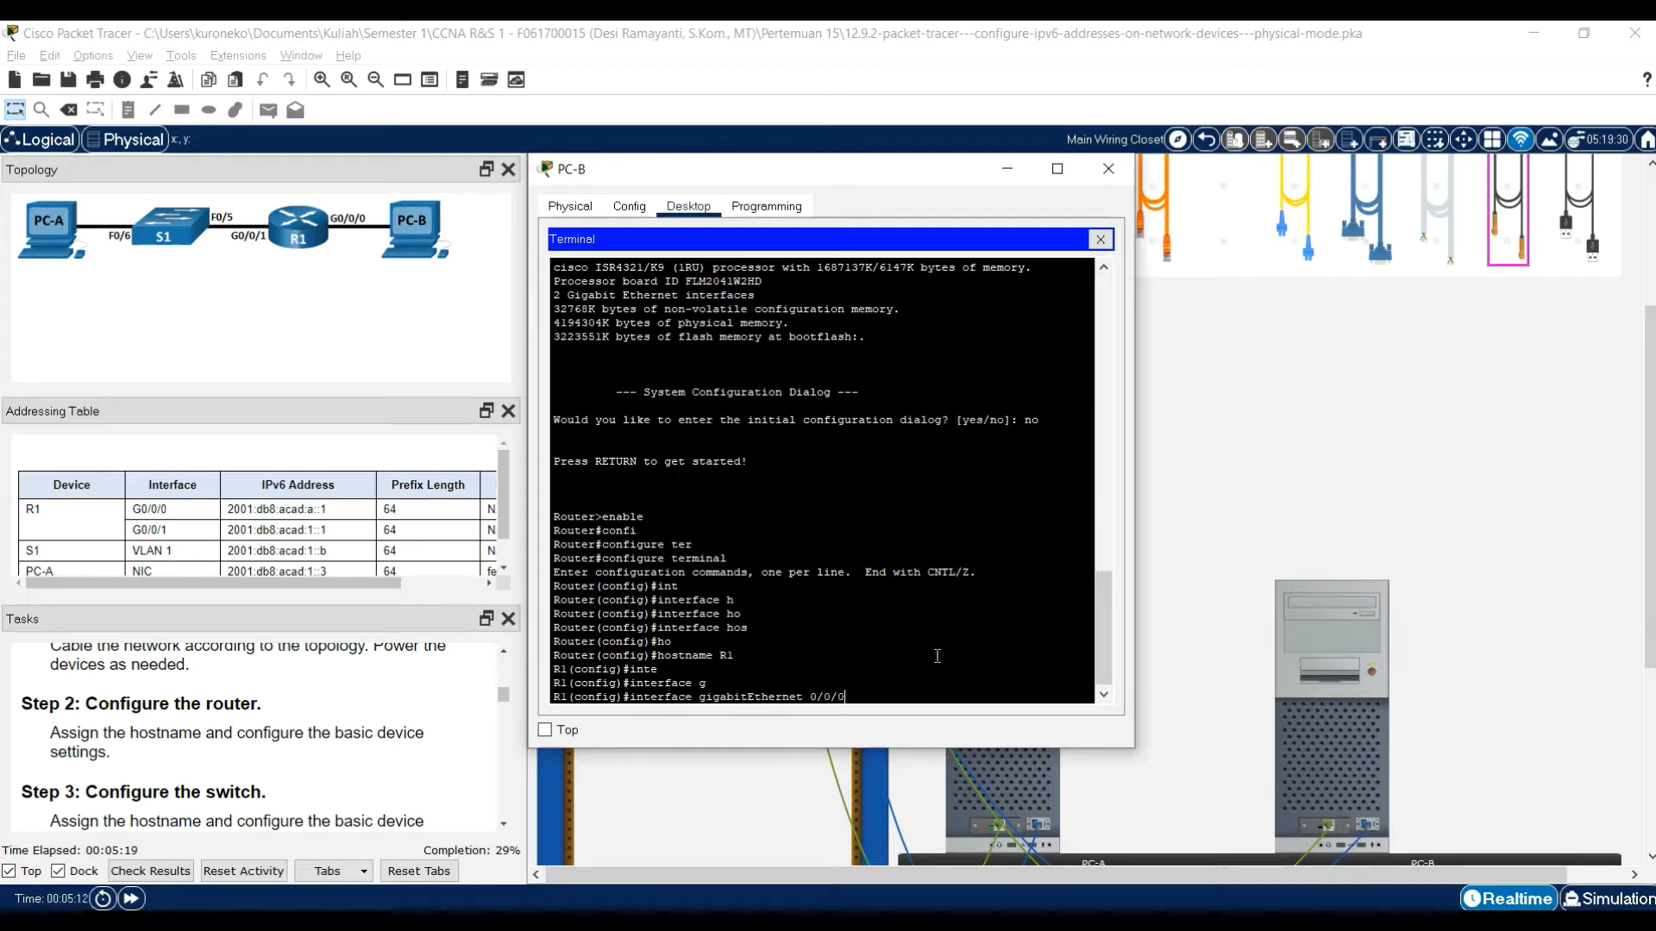
text(0)
key(Return)
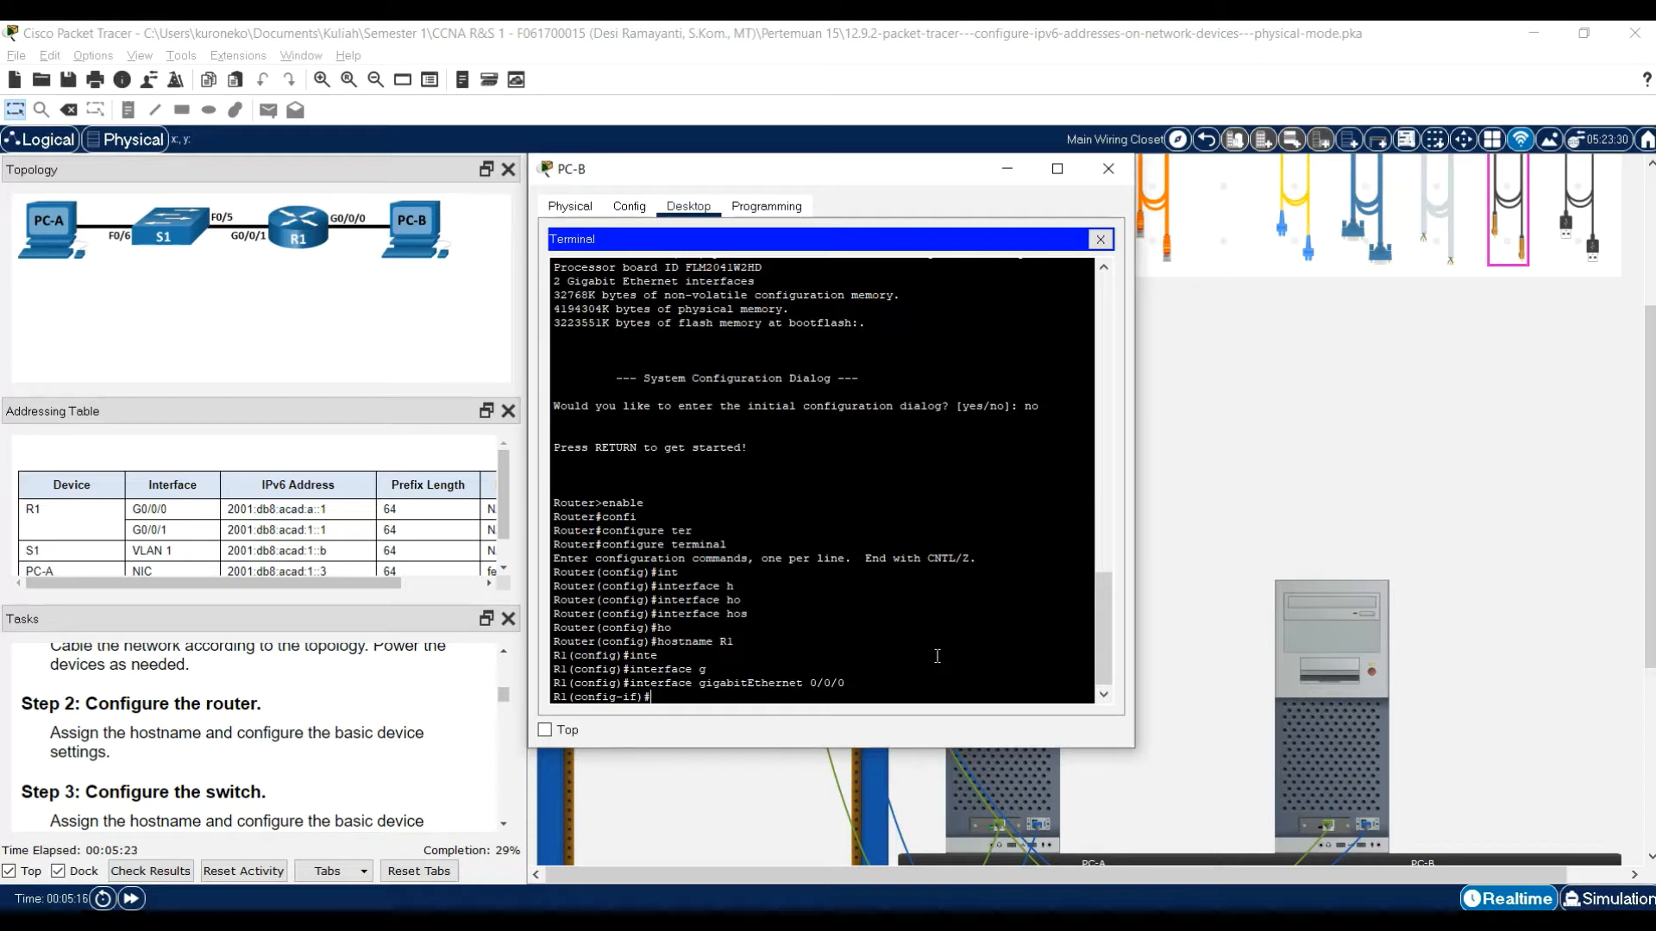
- Begin the ipv6 address command on R1 and copy the G0/0/0 address 2001:db8:acad:a::1 from the Excel addressing table
text(ipv6 ad)
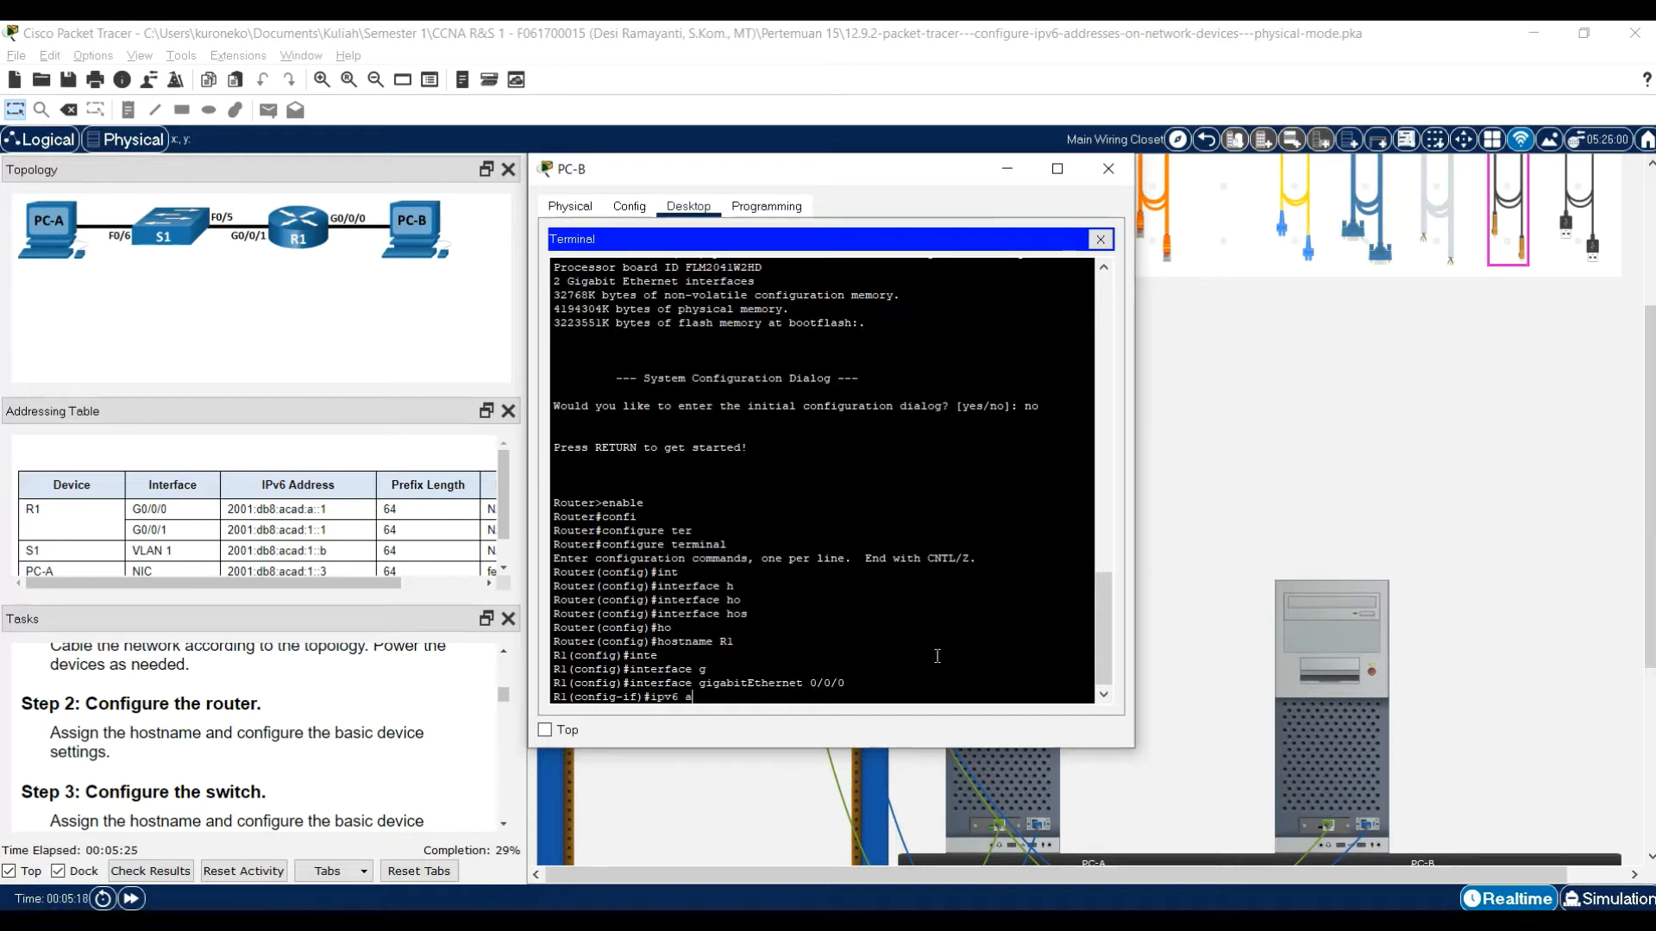
key(Tab)
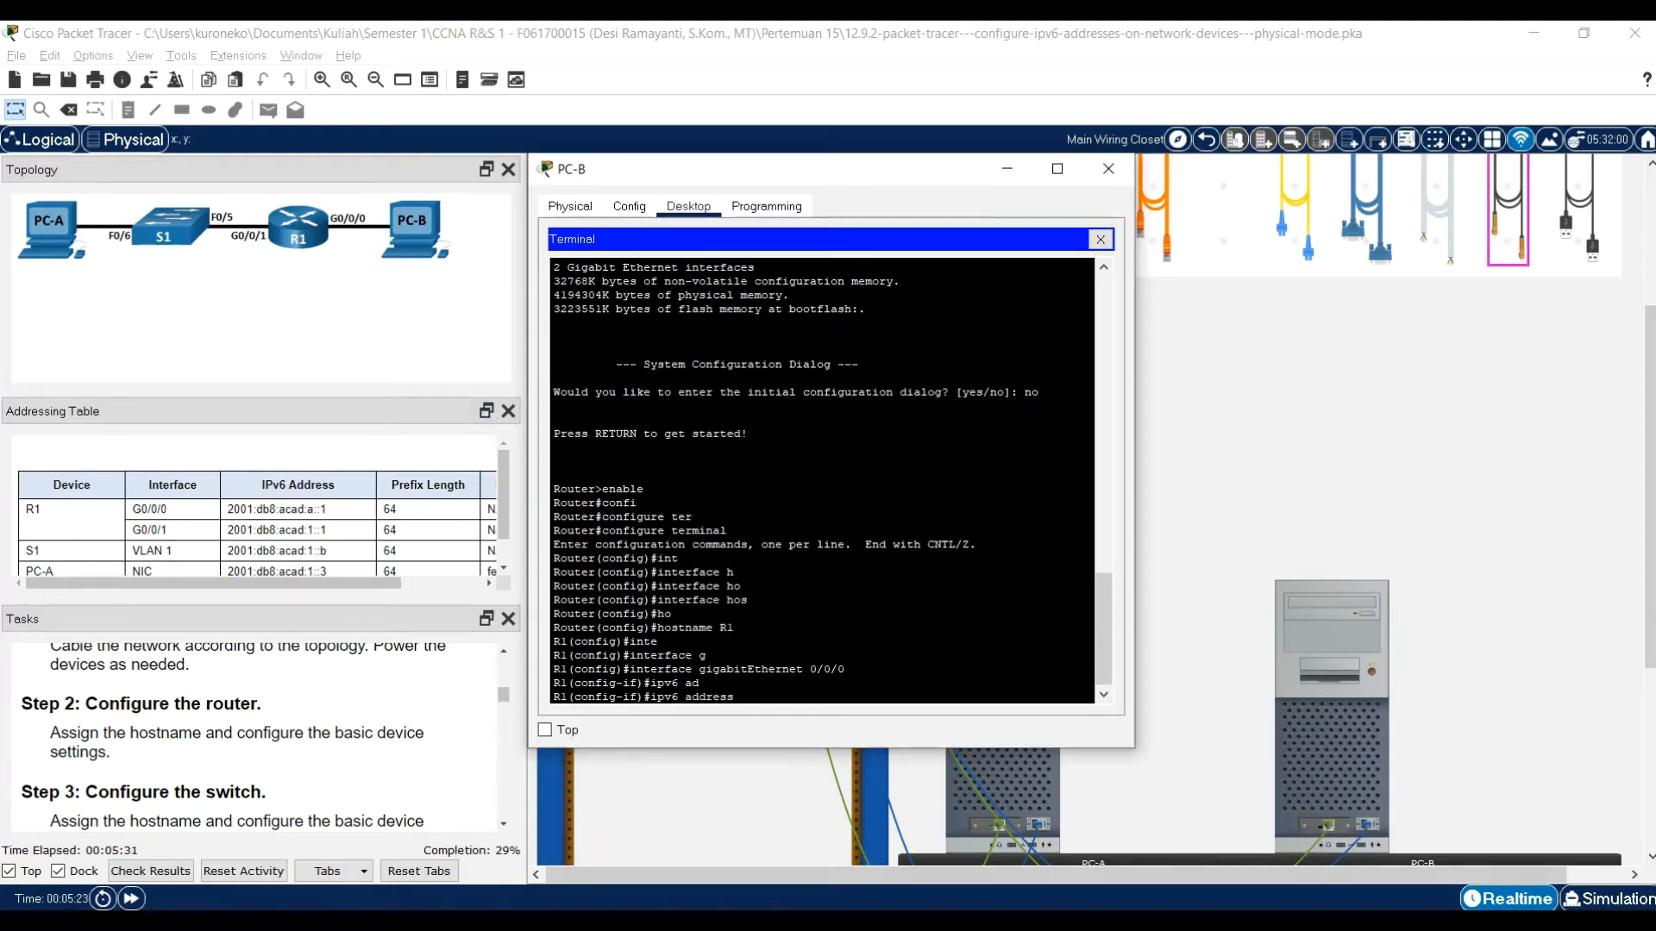
key(alt+Tab)
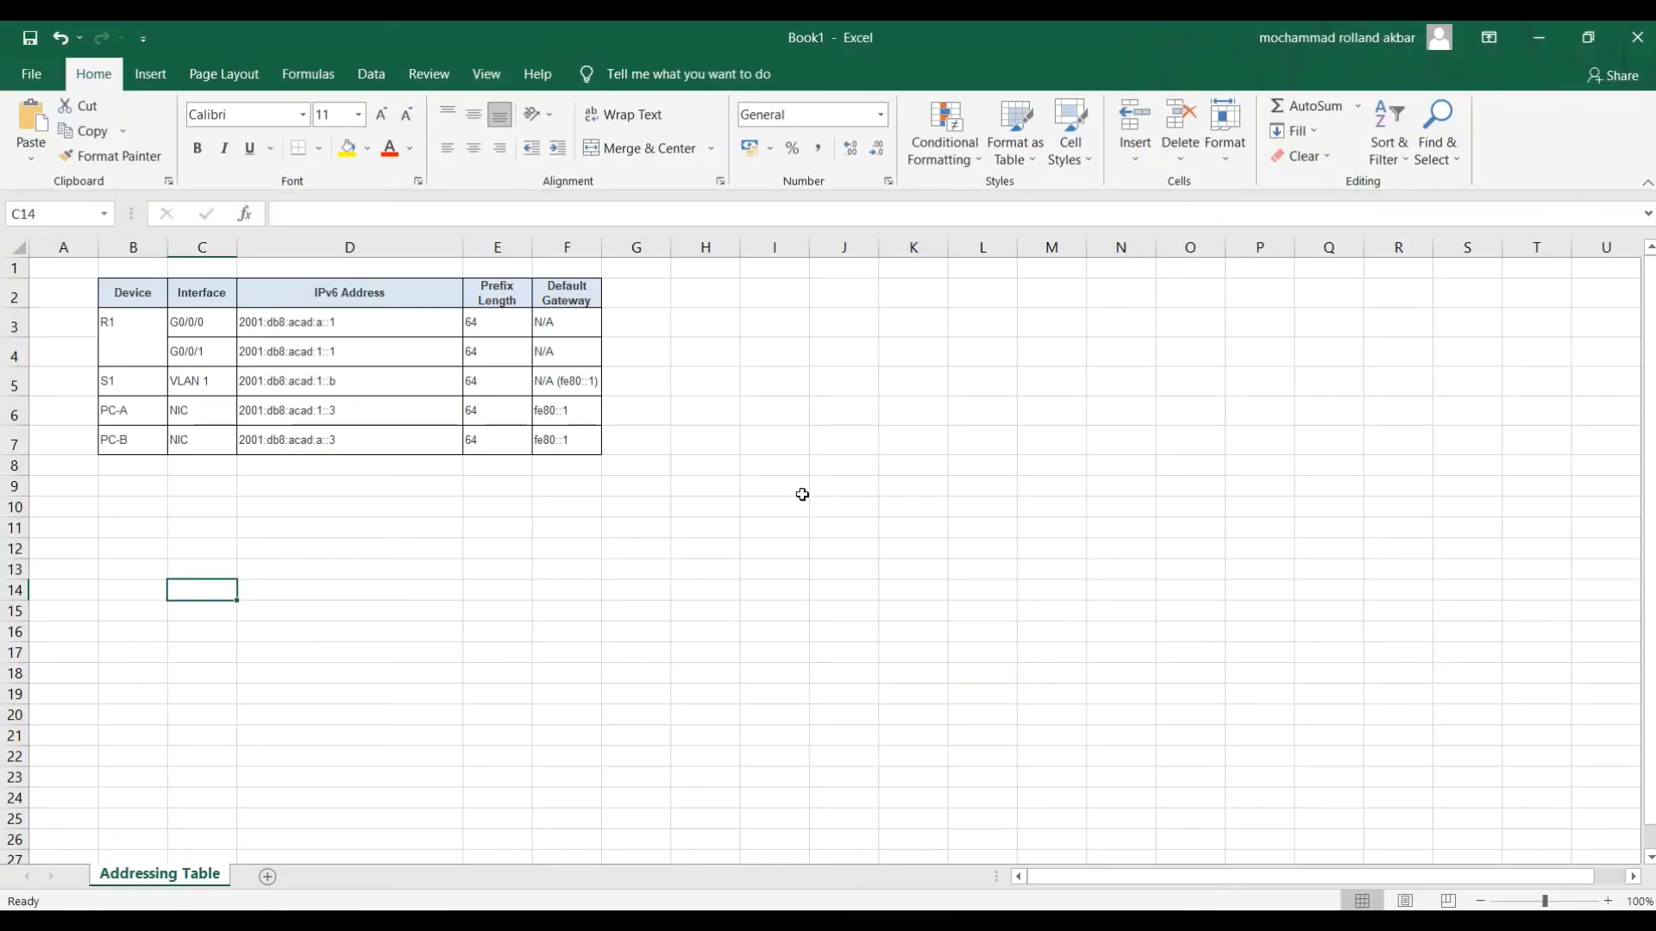
click(310, 326)
drag(428, 214, 276, 214)
key(ctrl+c)
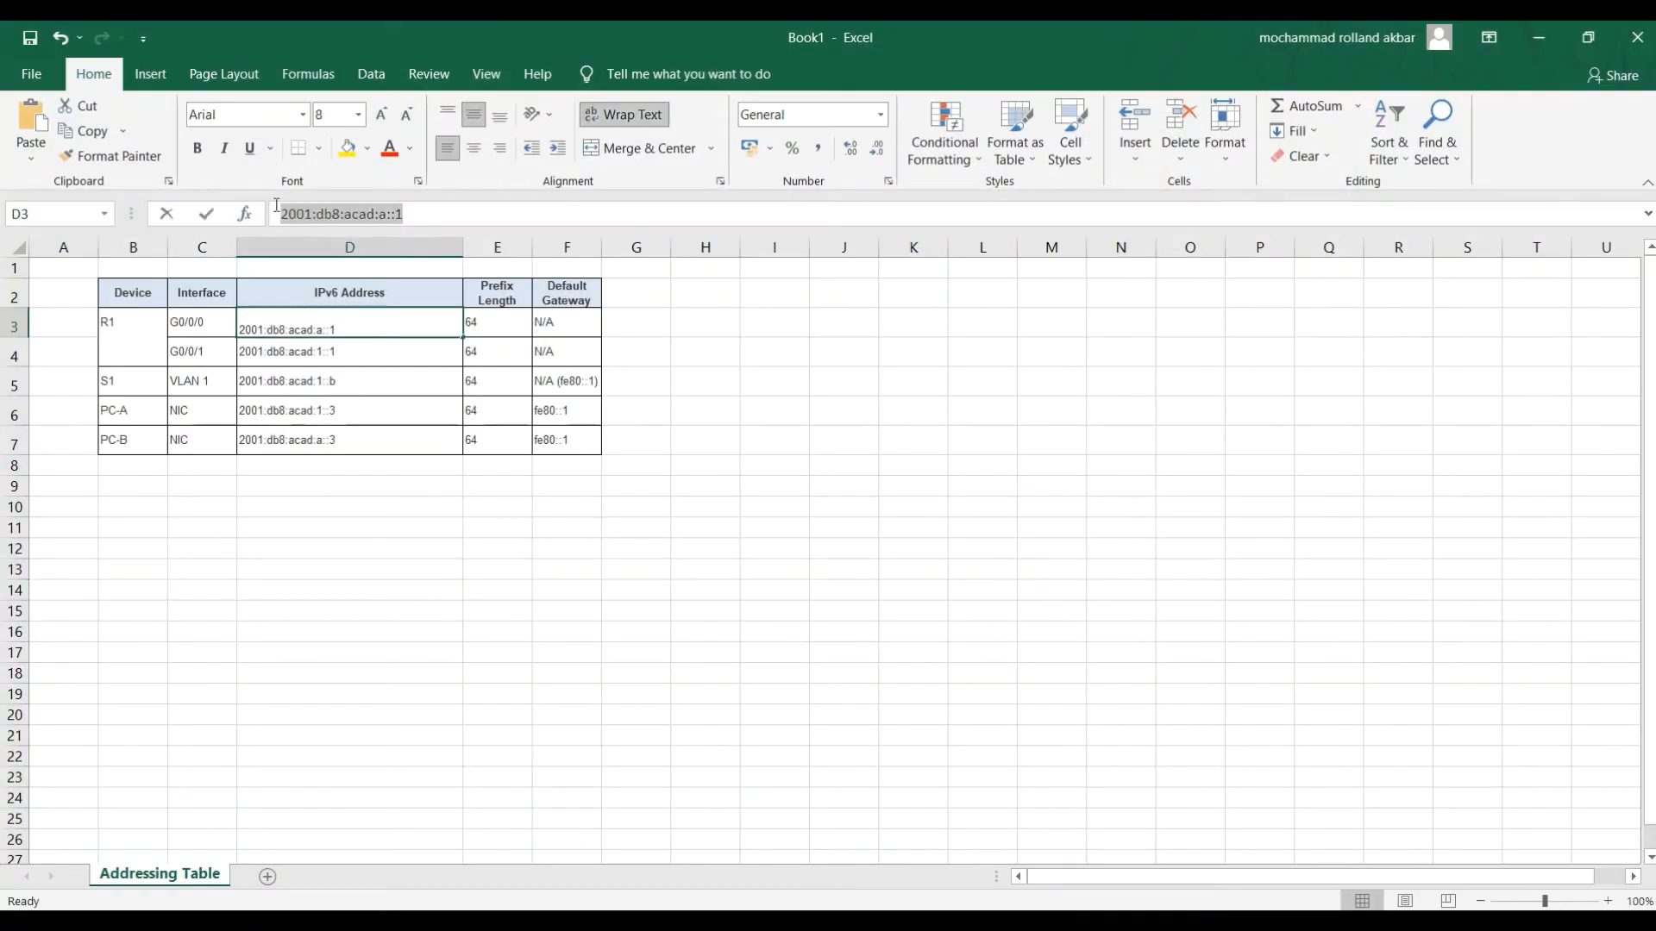
mouse_move(1040, 921)
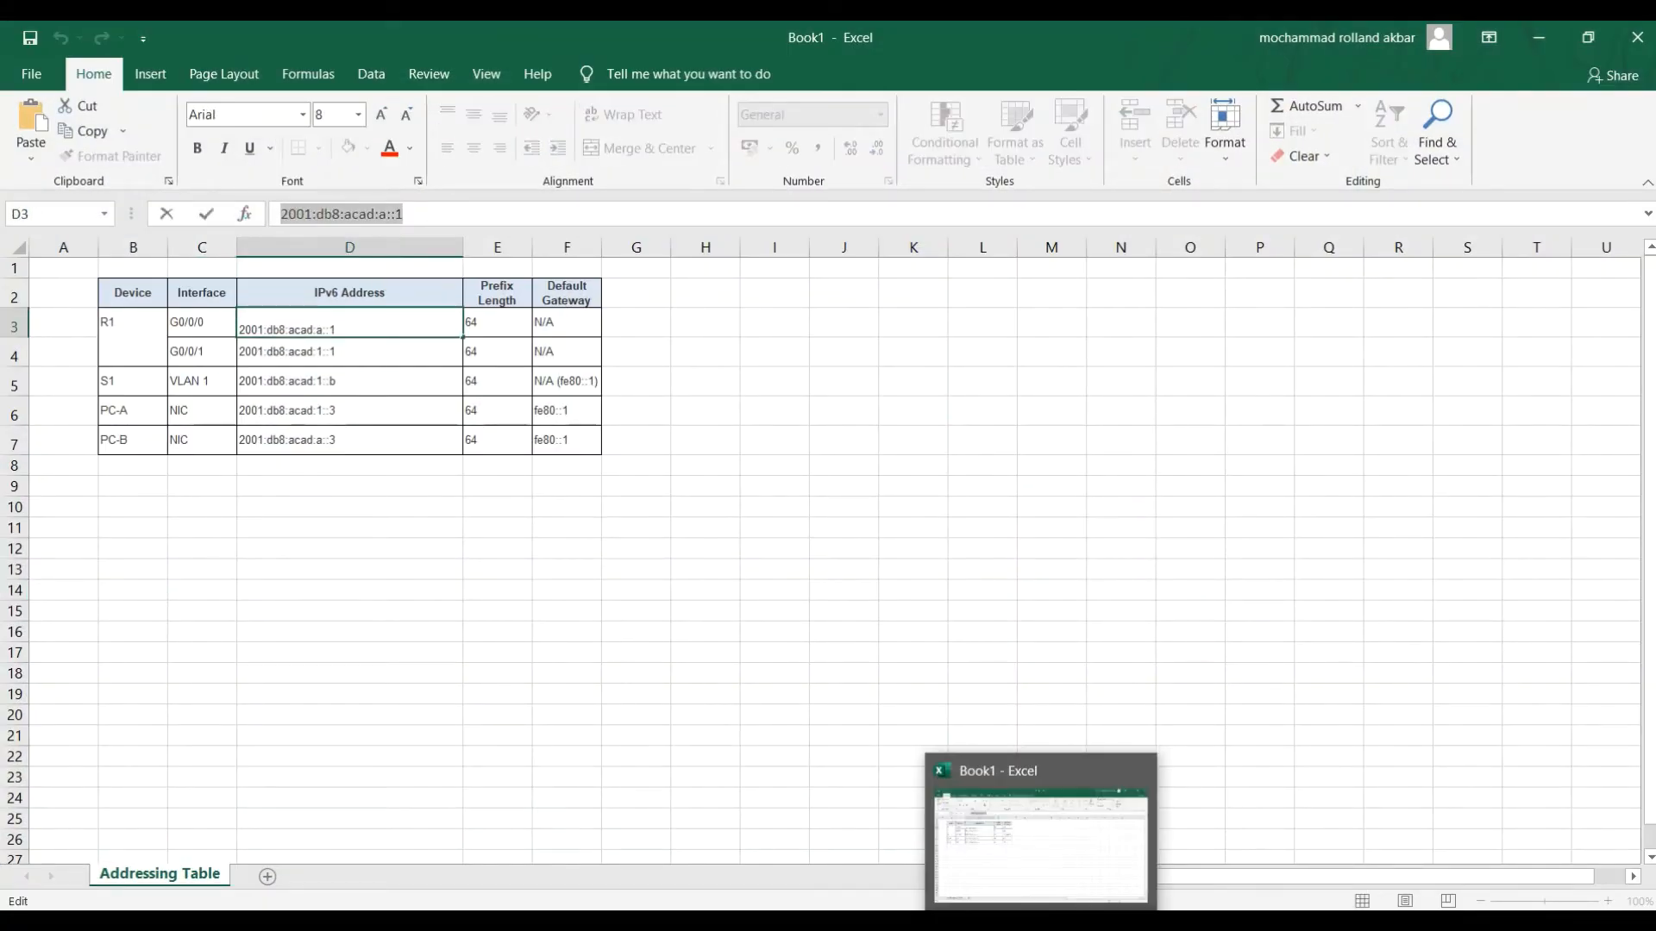
- Back in Packet Tracer, assign IPv6 address 2001:db8:acad:a::1/64 to R1's gigabitEthernet 0/0/0 using the copied address
key(alt+Tab)
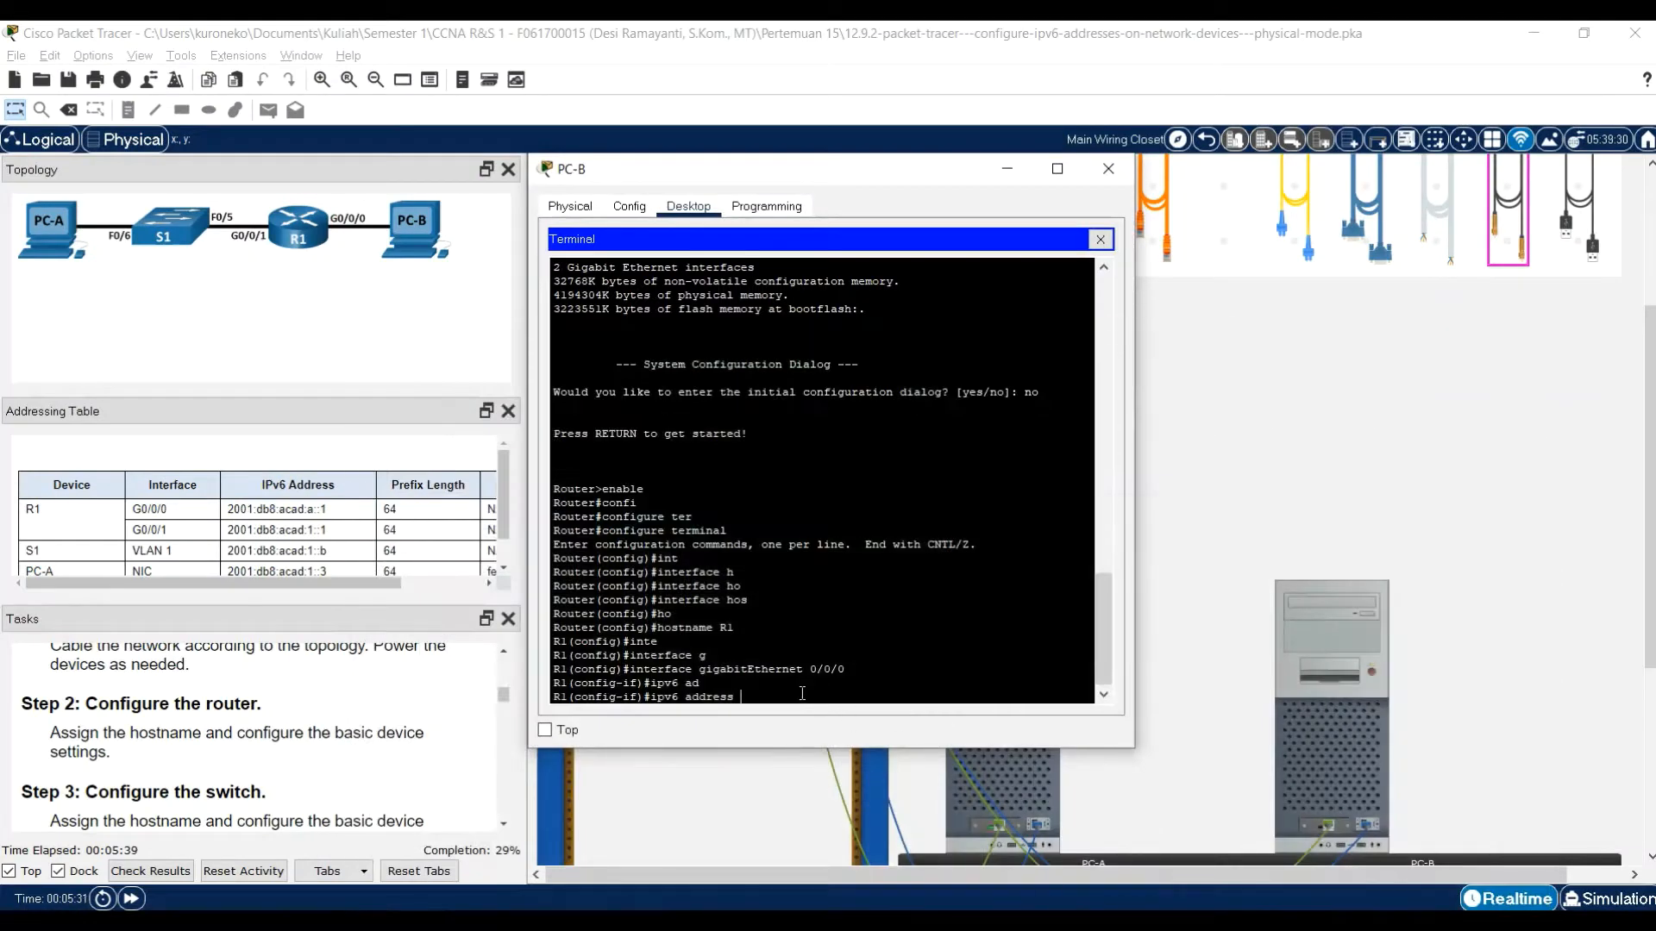
right_click(802, 693)
click(852, 728)
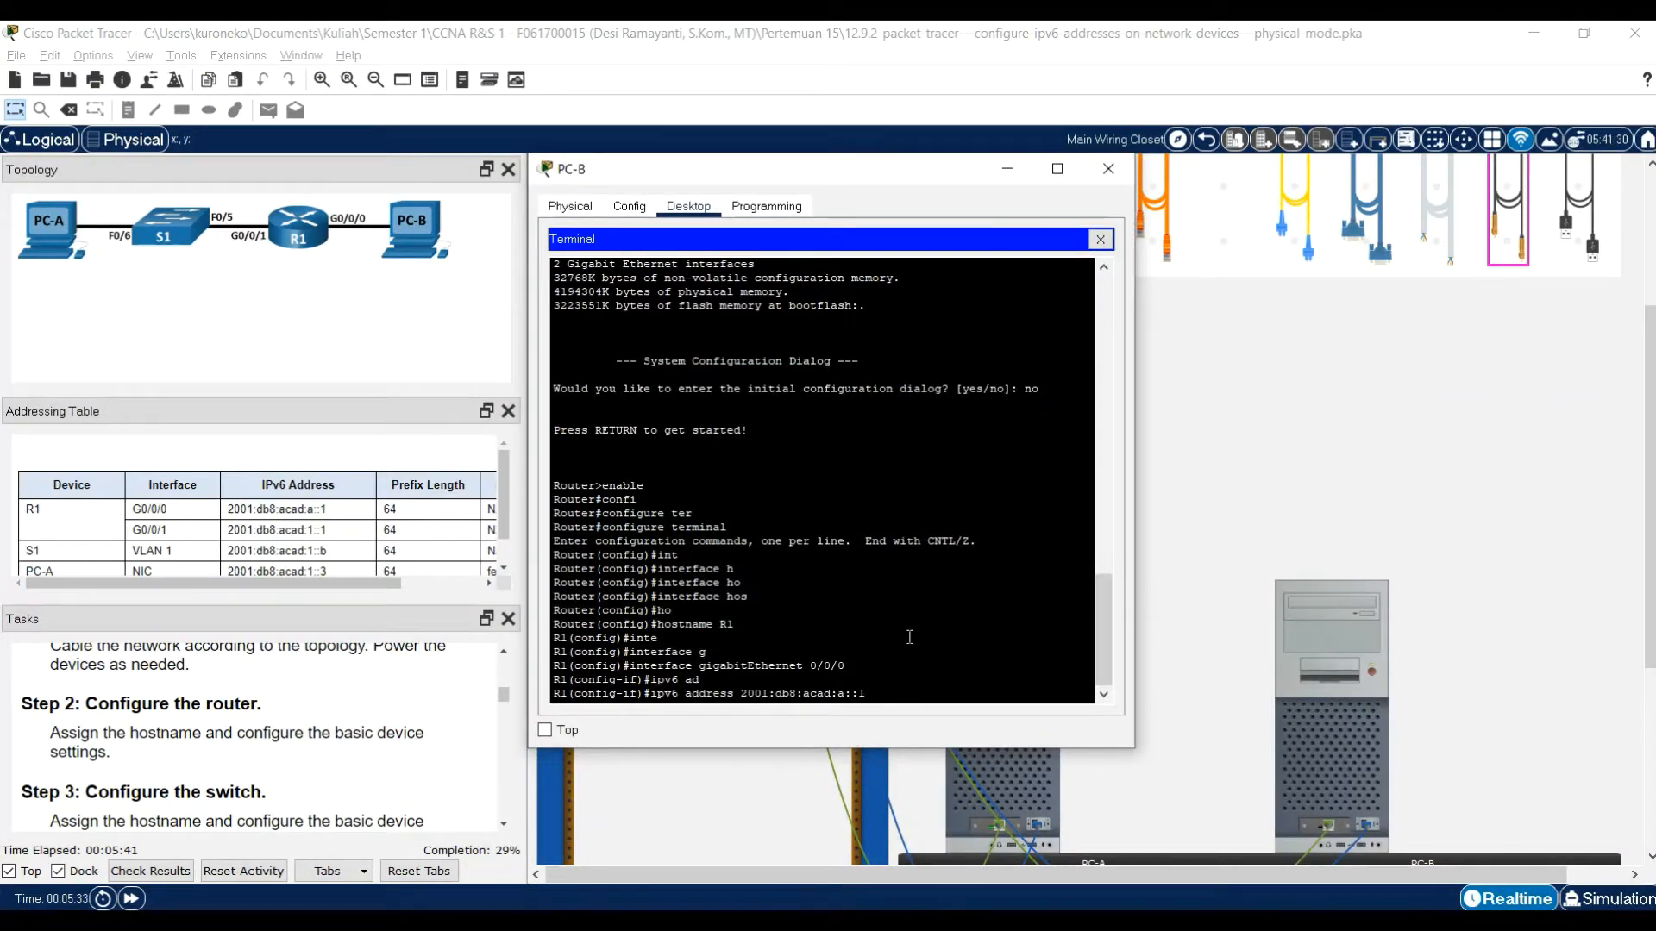
key(Return)
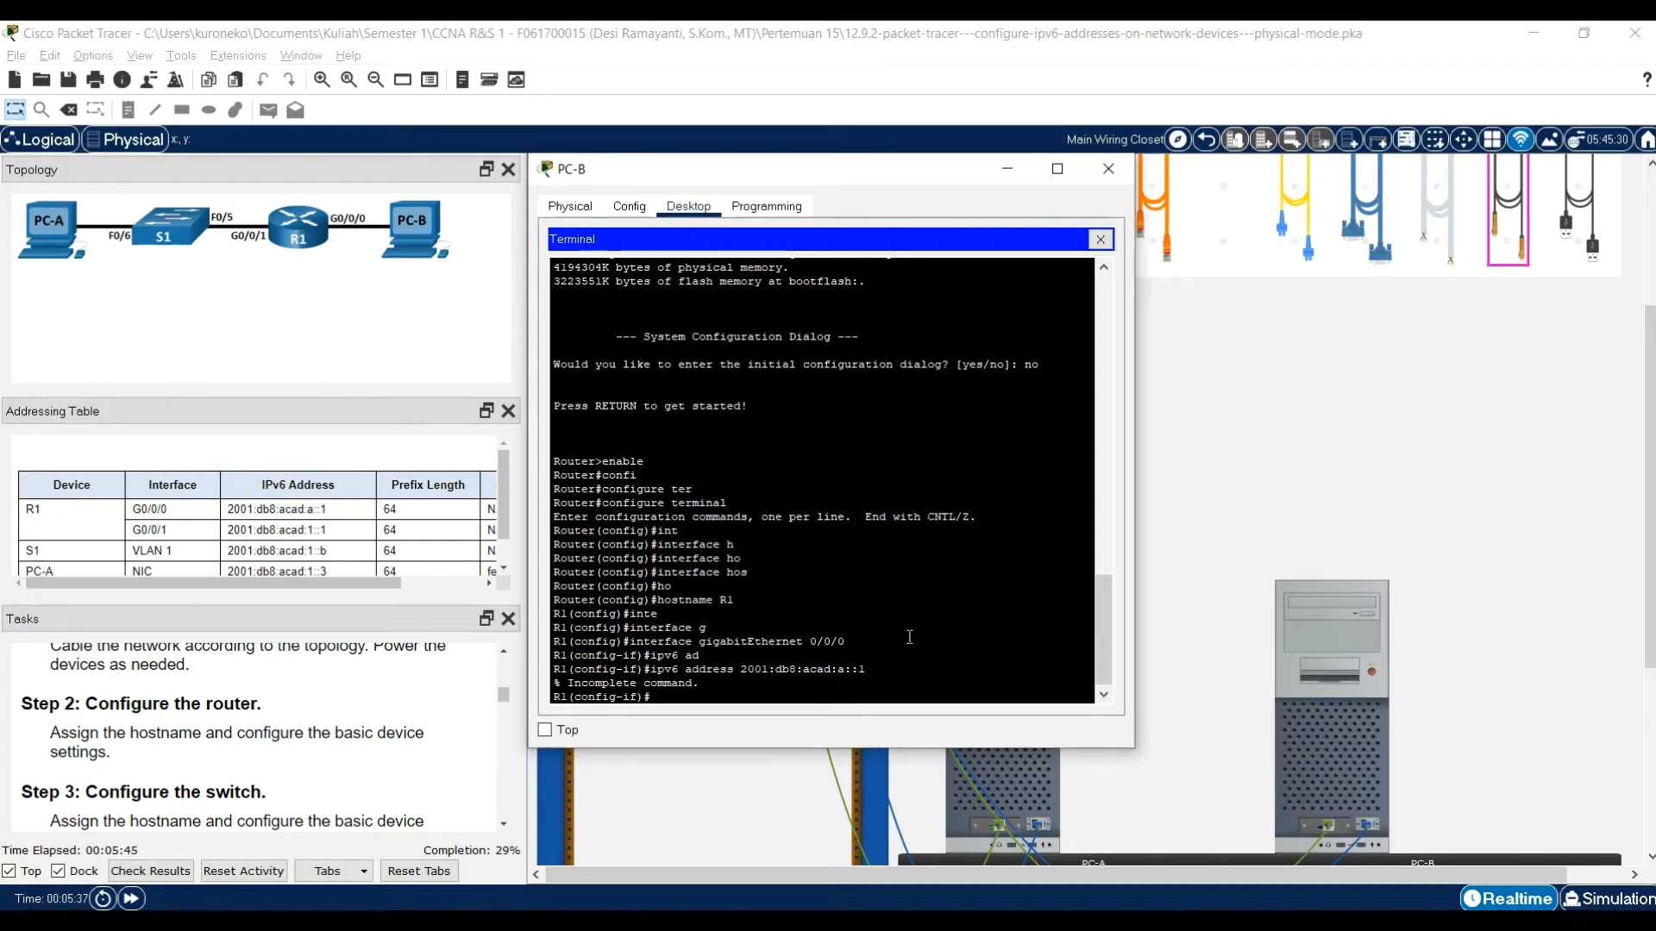
key(Up)
text(/)
key(Return)
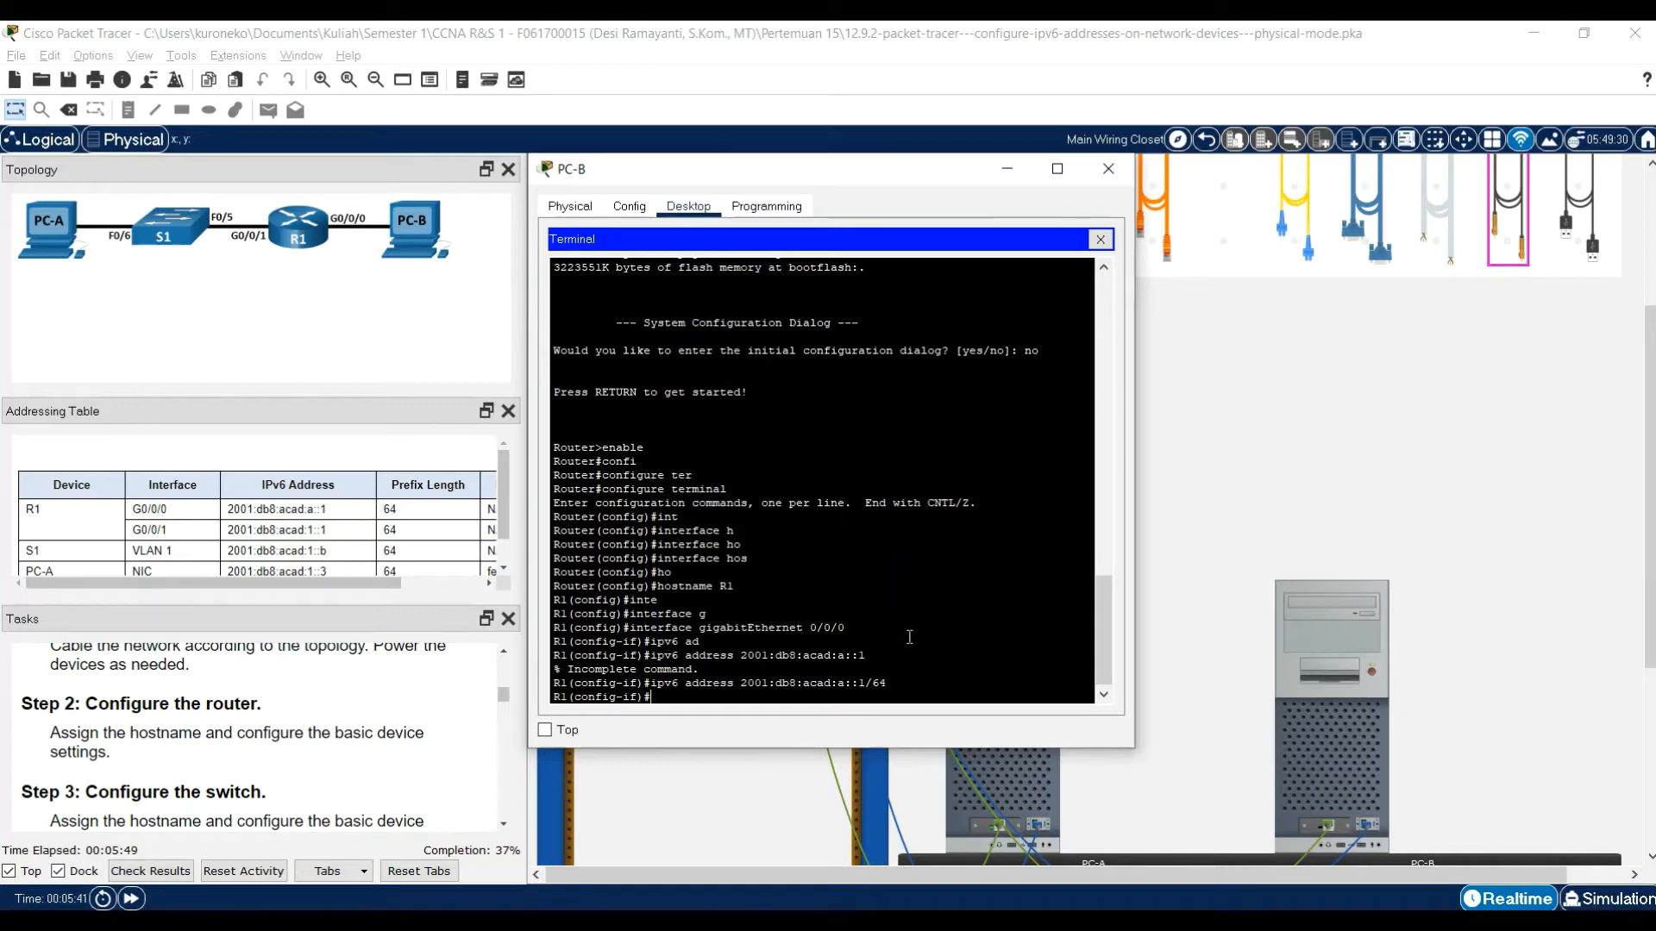
- Enable R1's gigabitEthernet 0/0/0 interface with no shutdown
text(no shu)
key(Tab)
key(Return)
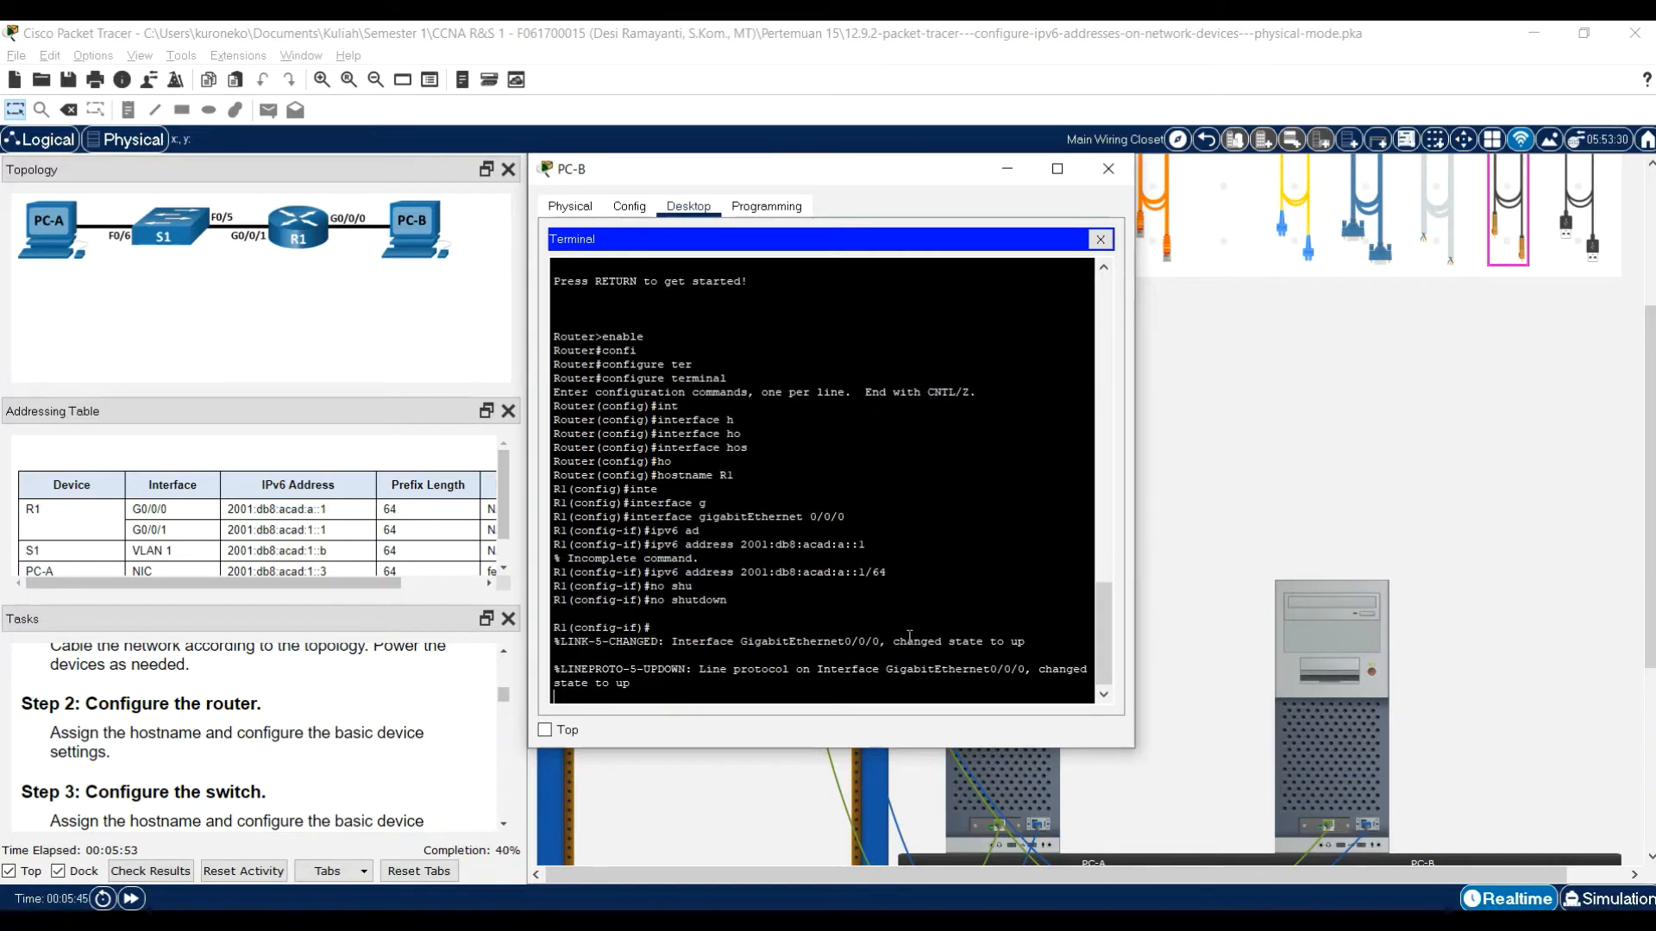
key(Return)
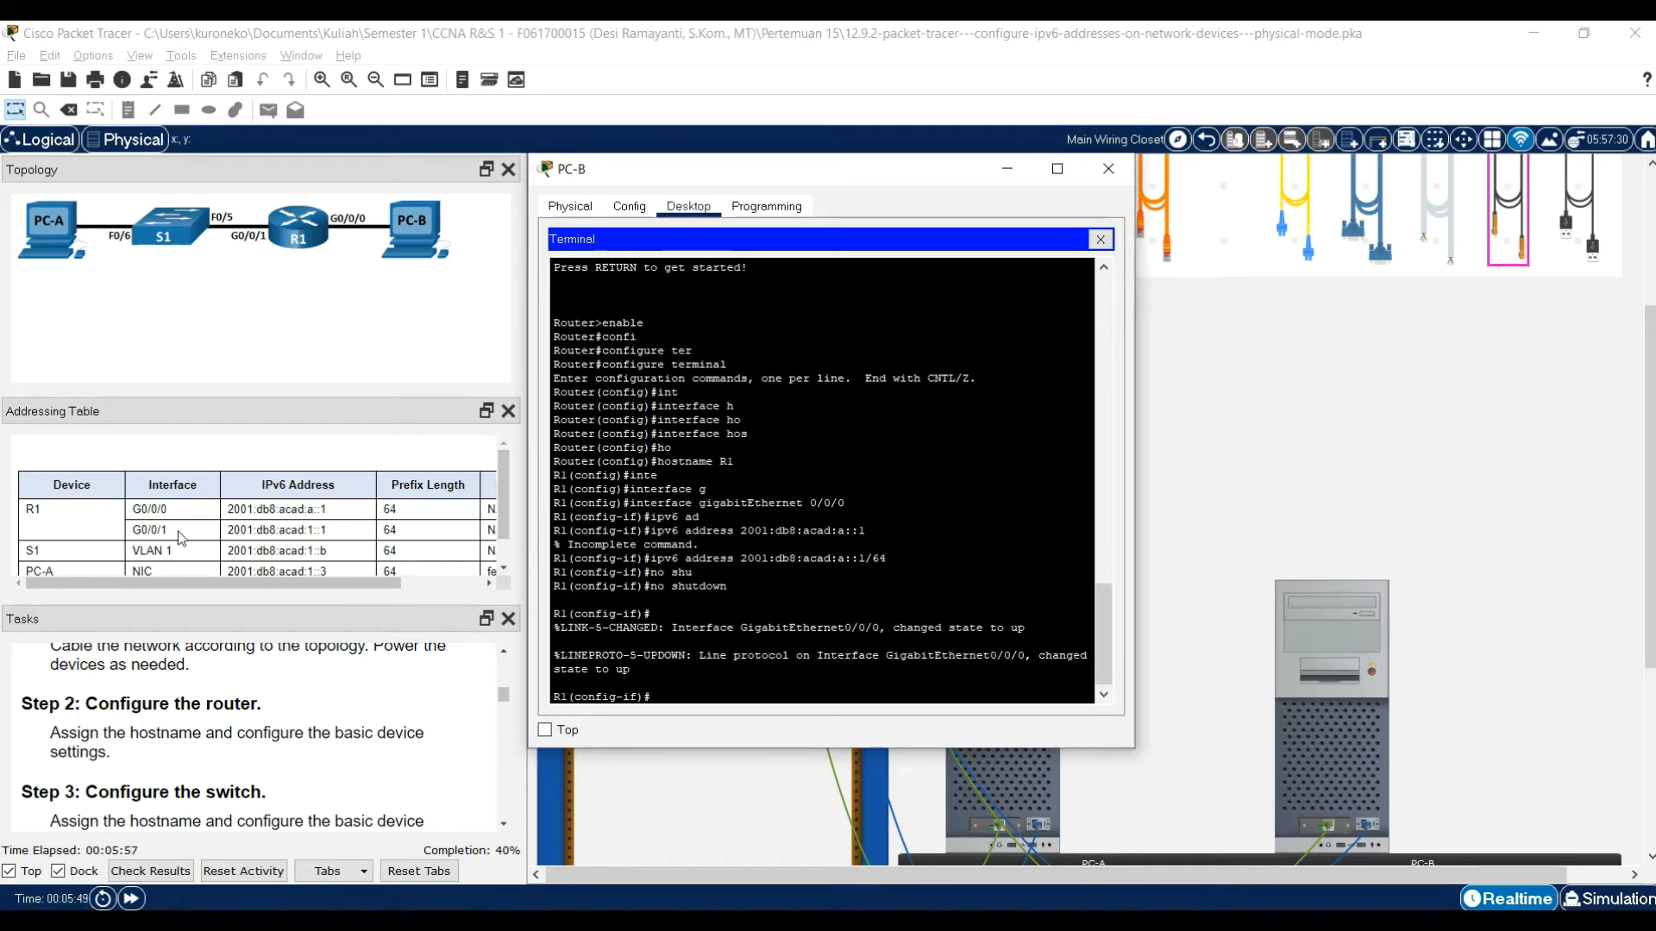
text(inte)
key(Tab)
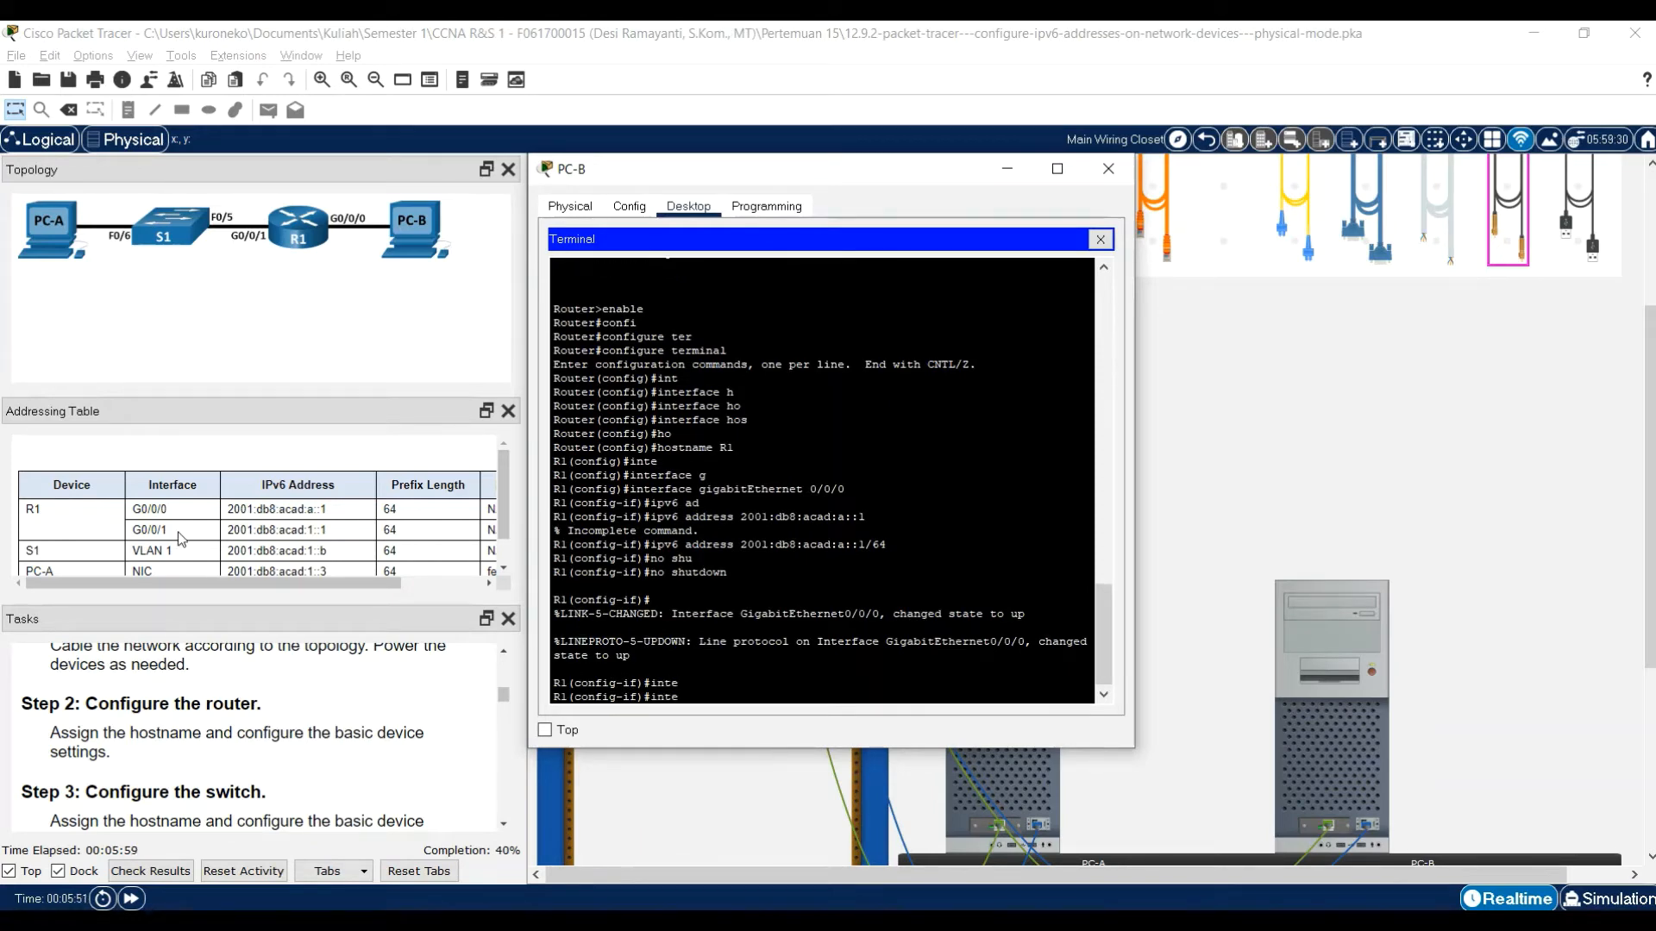
text(r)
key(Tab)
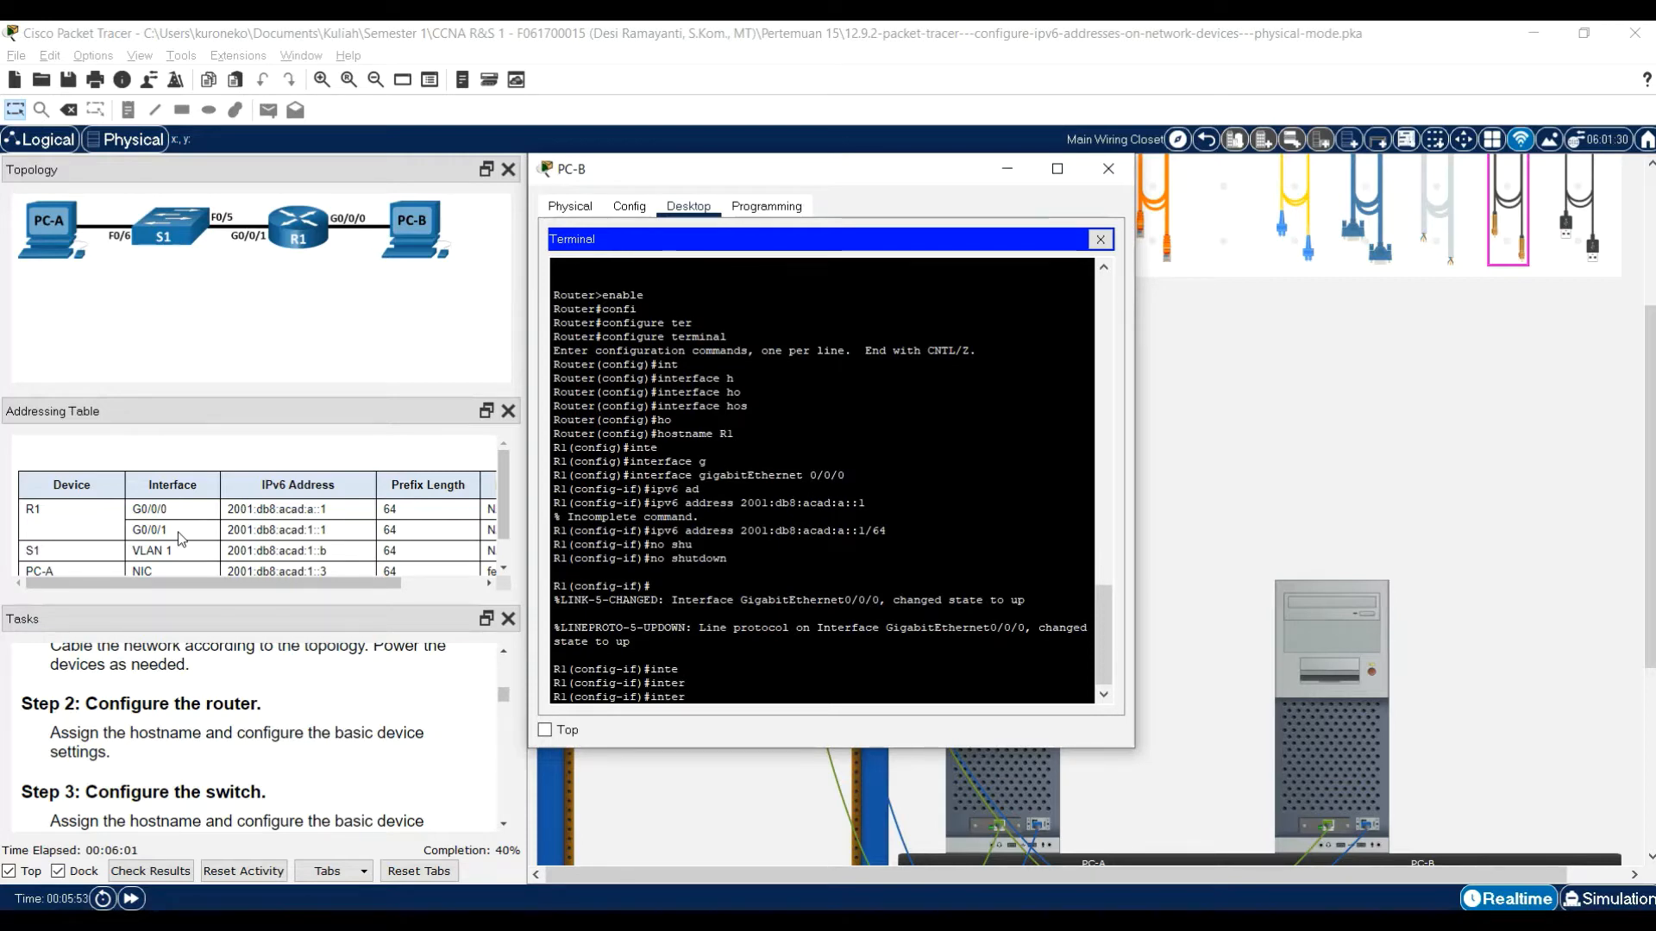
key(BackSpace)
key(BackSpace)
key(BackSpace)
key(BackSpace)
key(BackSpace)
- Exit to global configuration mode and enter interface configuration mode for gigabitEthernet 0/0/1 on R1
text(exit)
key(Return)
text(inte)
key(Tab)
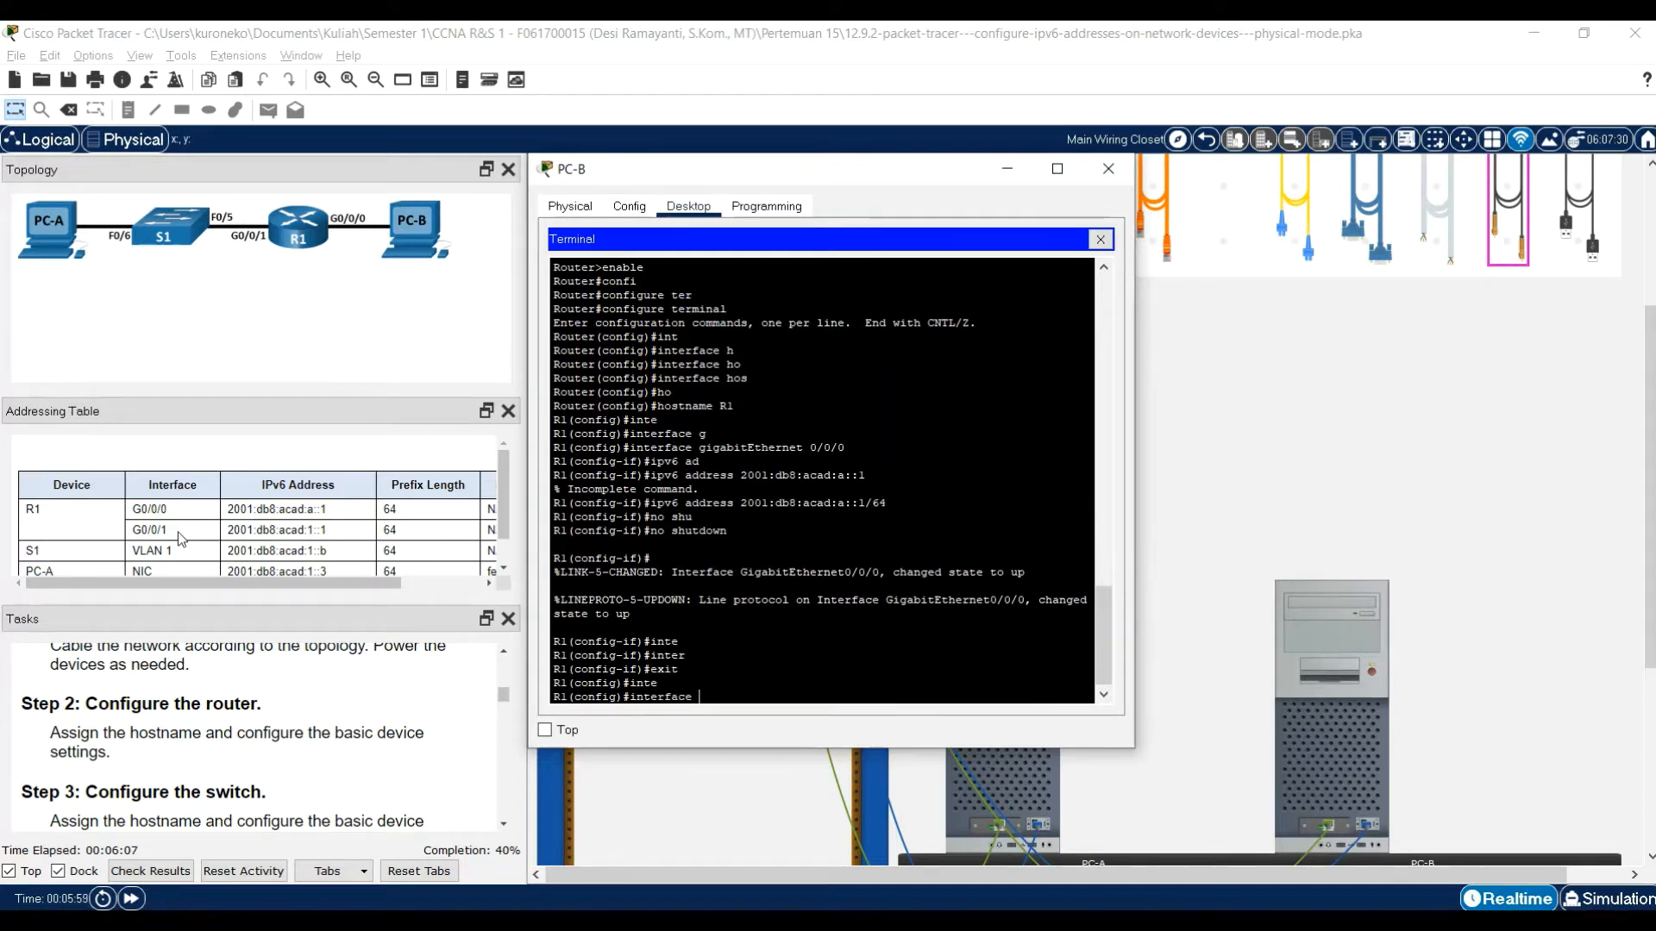
text(f)
key(Tab)
key(BackSpace)
key(BackSpace)
key(BackSpace)
key(BackSpace)
key(BackSpace)
key(BackSpace)
key(BackSpace)
key(BackSpace)
key(BackSpace)
key(BackSpace)
key(BackSpace)
key(BackSpace)
text(g)
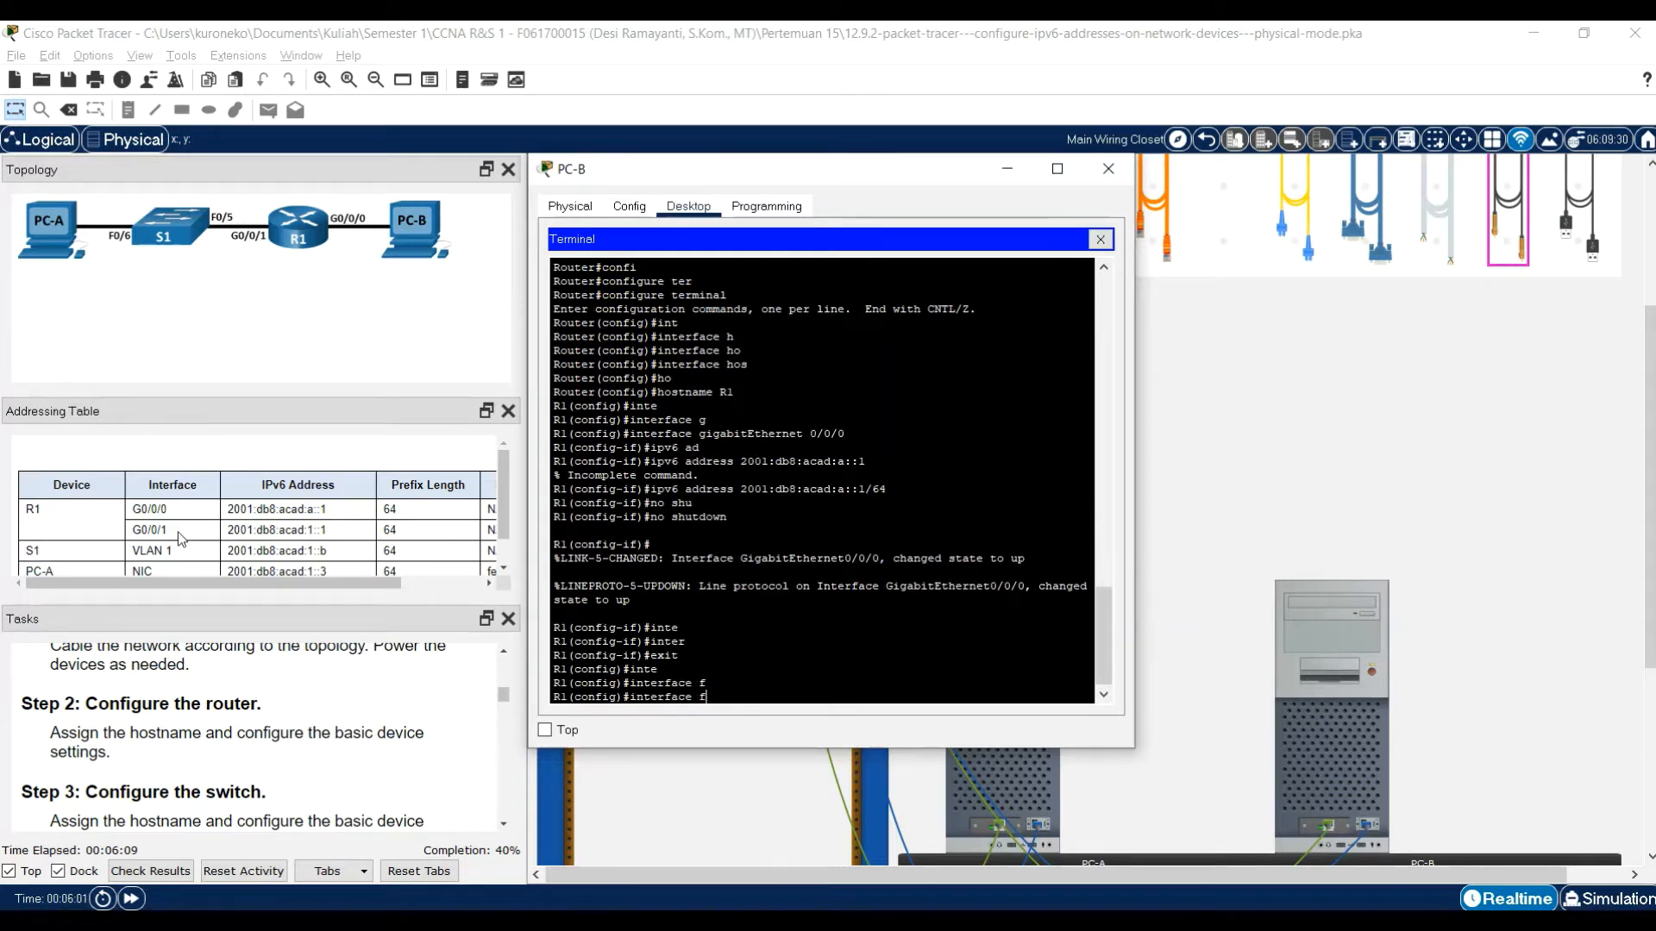
key(Tab)
text(0)
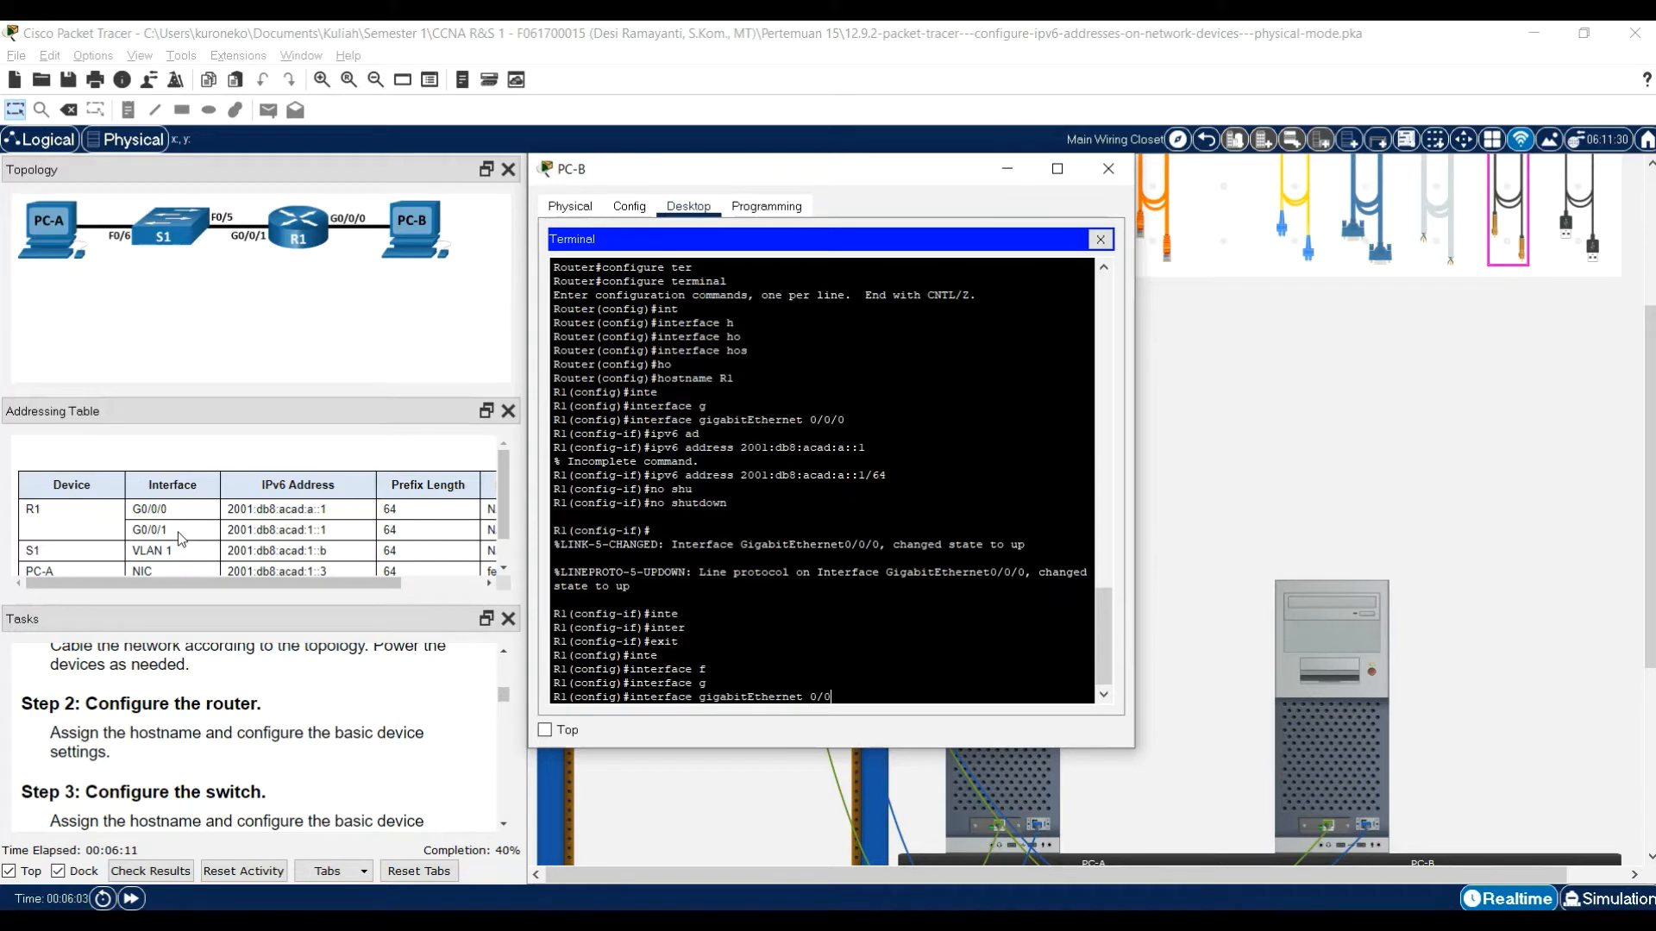
text(/0/1)
key(Return)
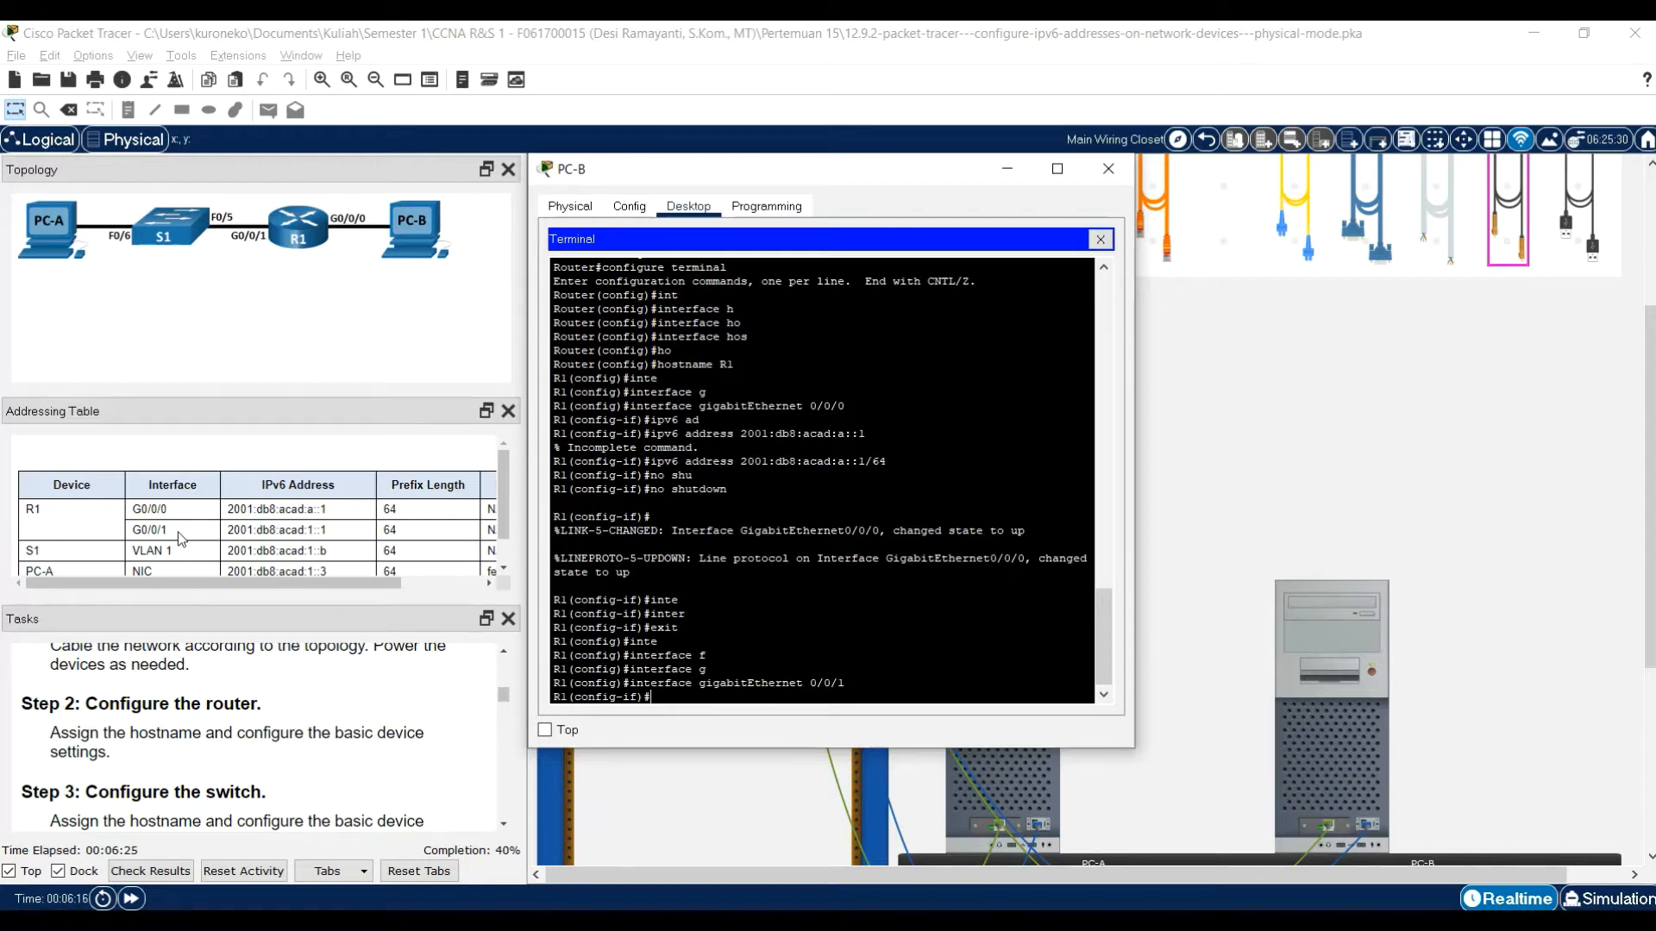
- Begin the ipv6 address command for G0/0/1 and copy its address 2001:db8:acad:1::1 from the Excel addressing table
text(ipv6 ad)
key(Tab)
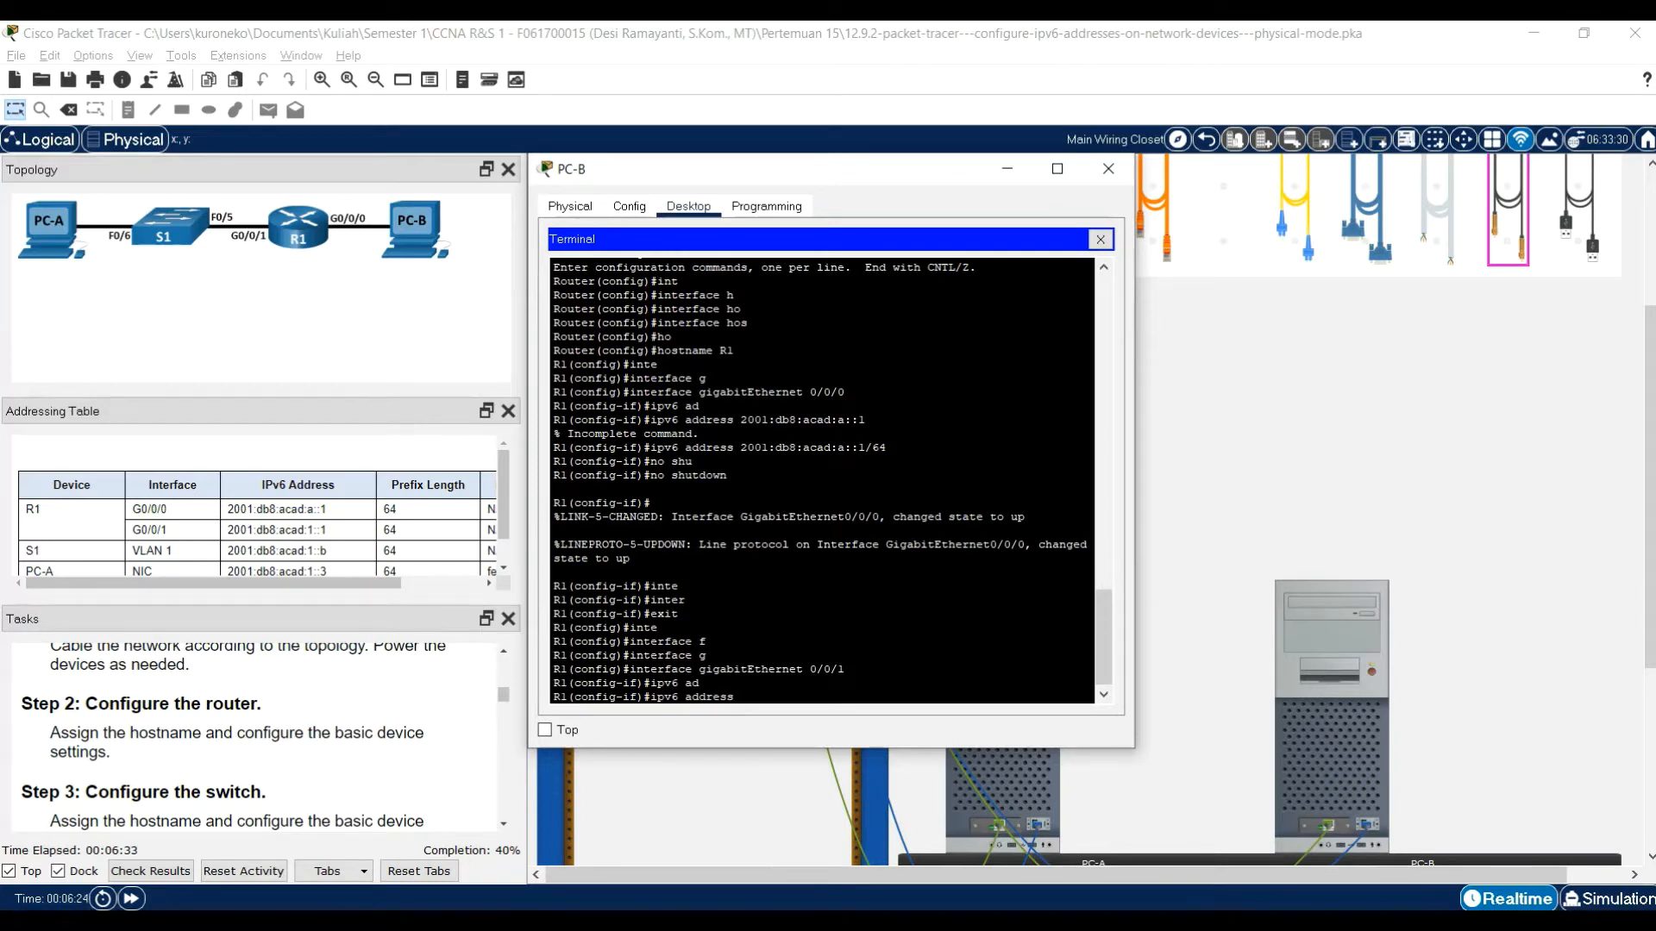
key(alt+Tab)
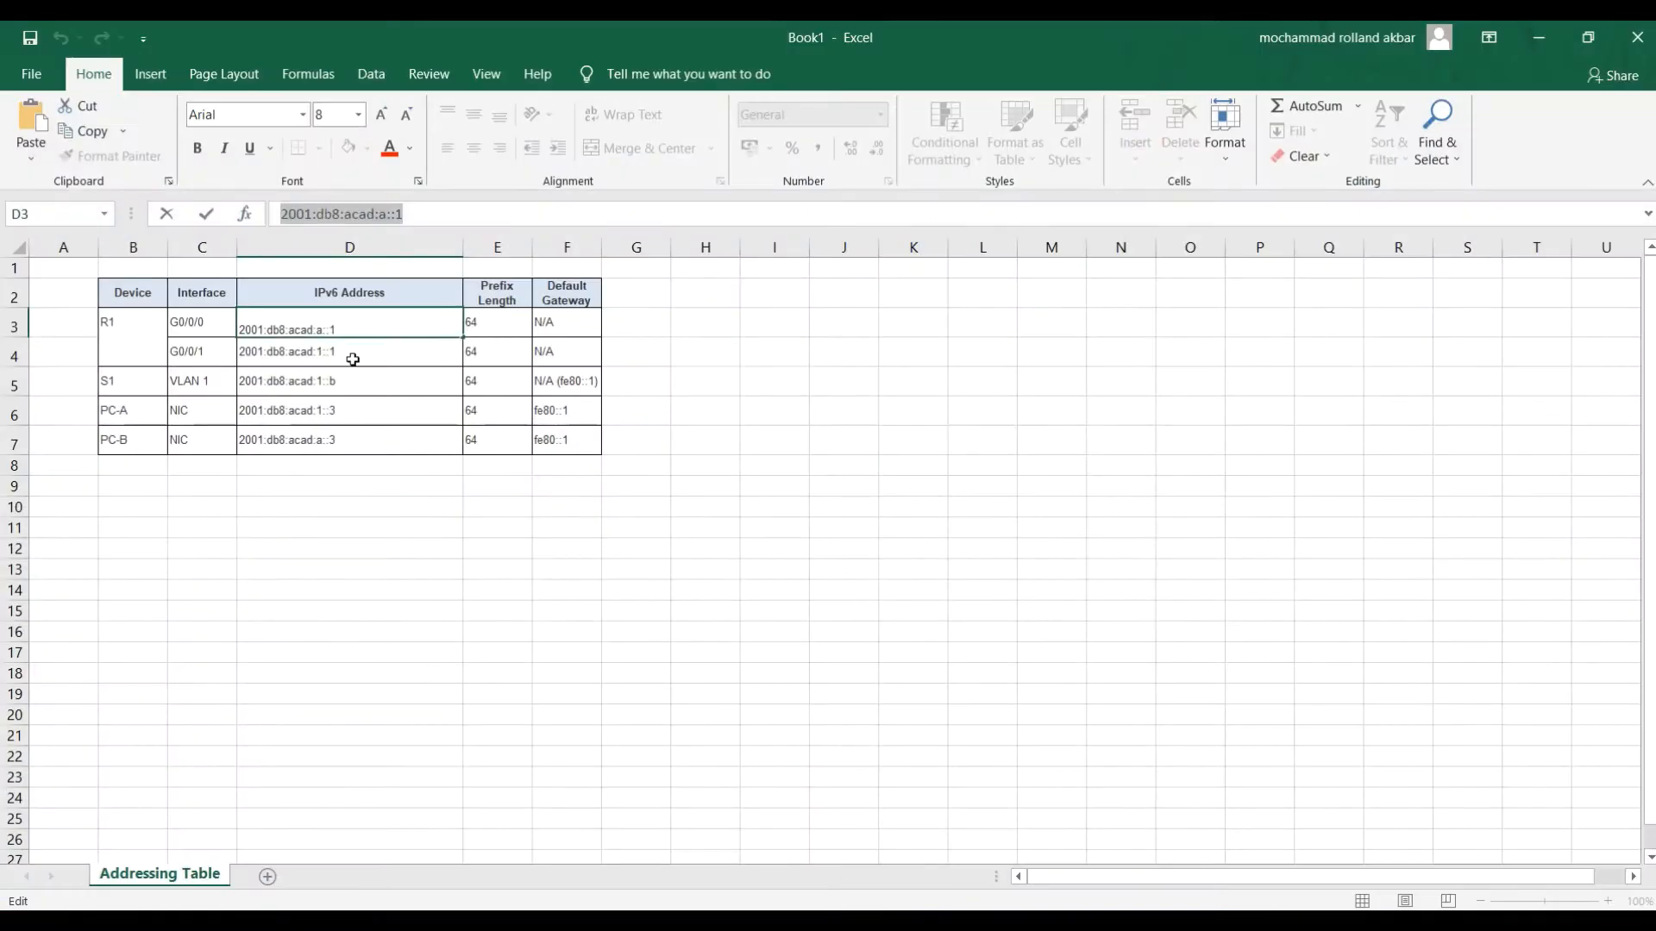
click(352, 360)
click(376, 338)
drag(399, 214, 247, 199)
key(ctrl+c)
- Back in Packet Tracer, assign IPv6 address 2001:db8:acad:1::1/64 to R1's gigabitEthernet 0/0/1 using the copied address
key(alt+Tab)
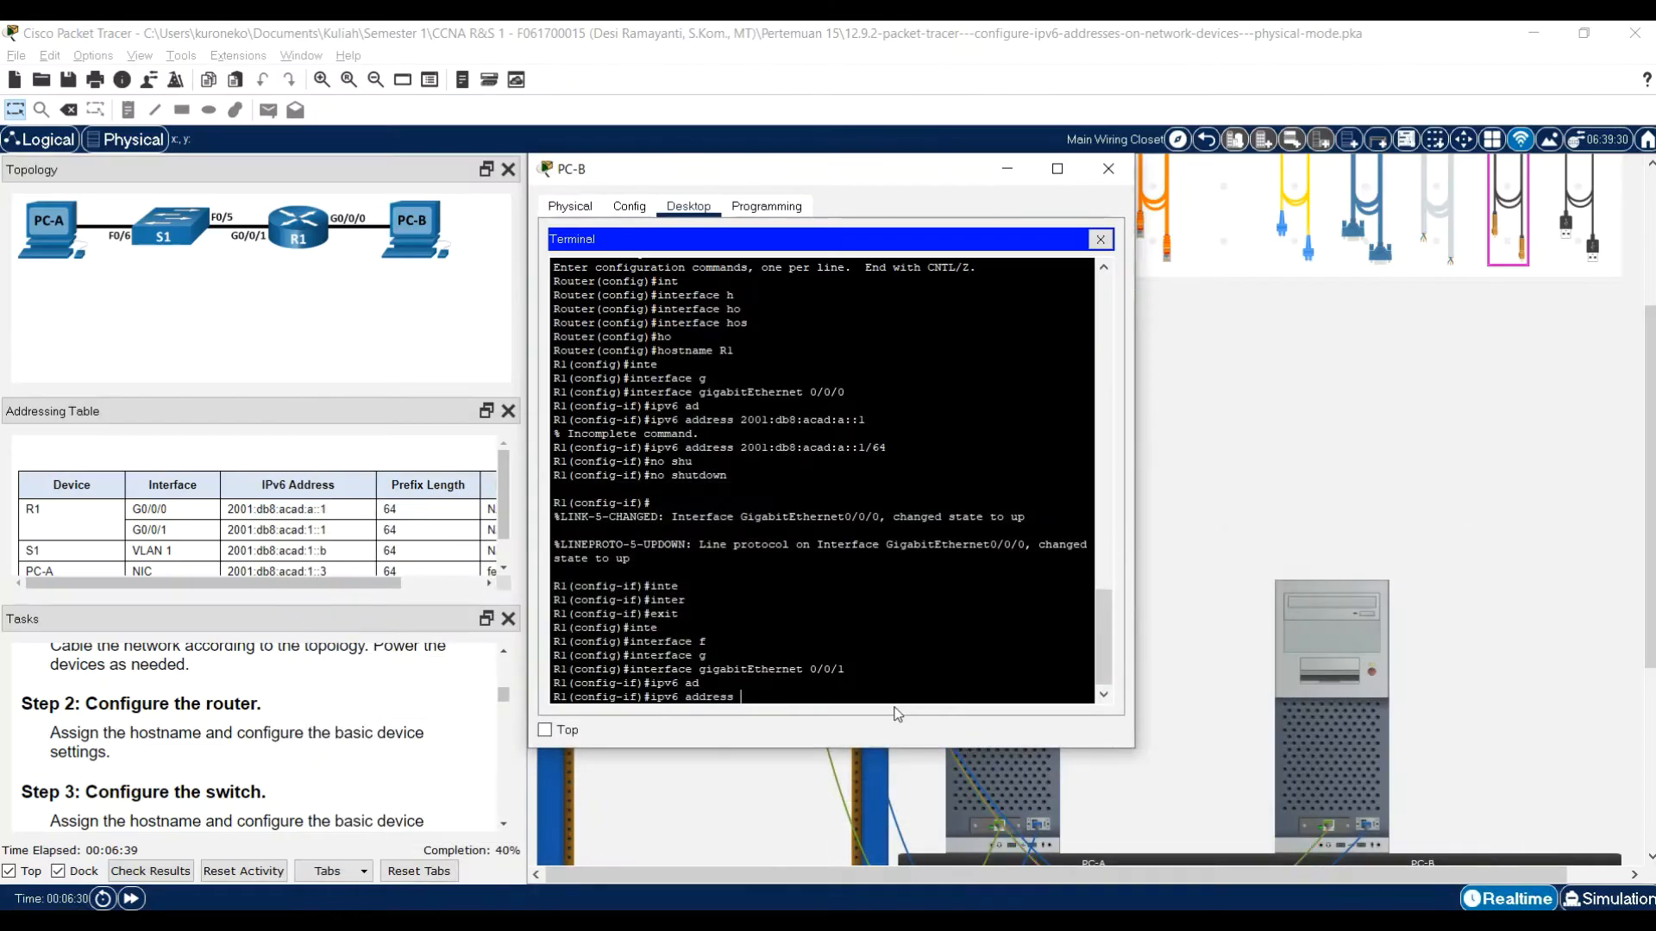
right_click(830, 693)
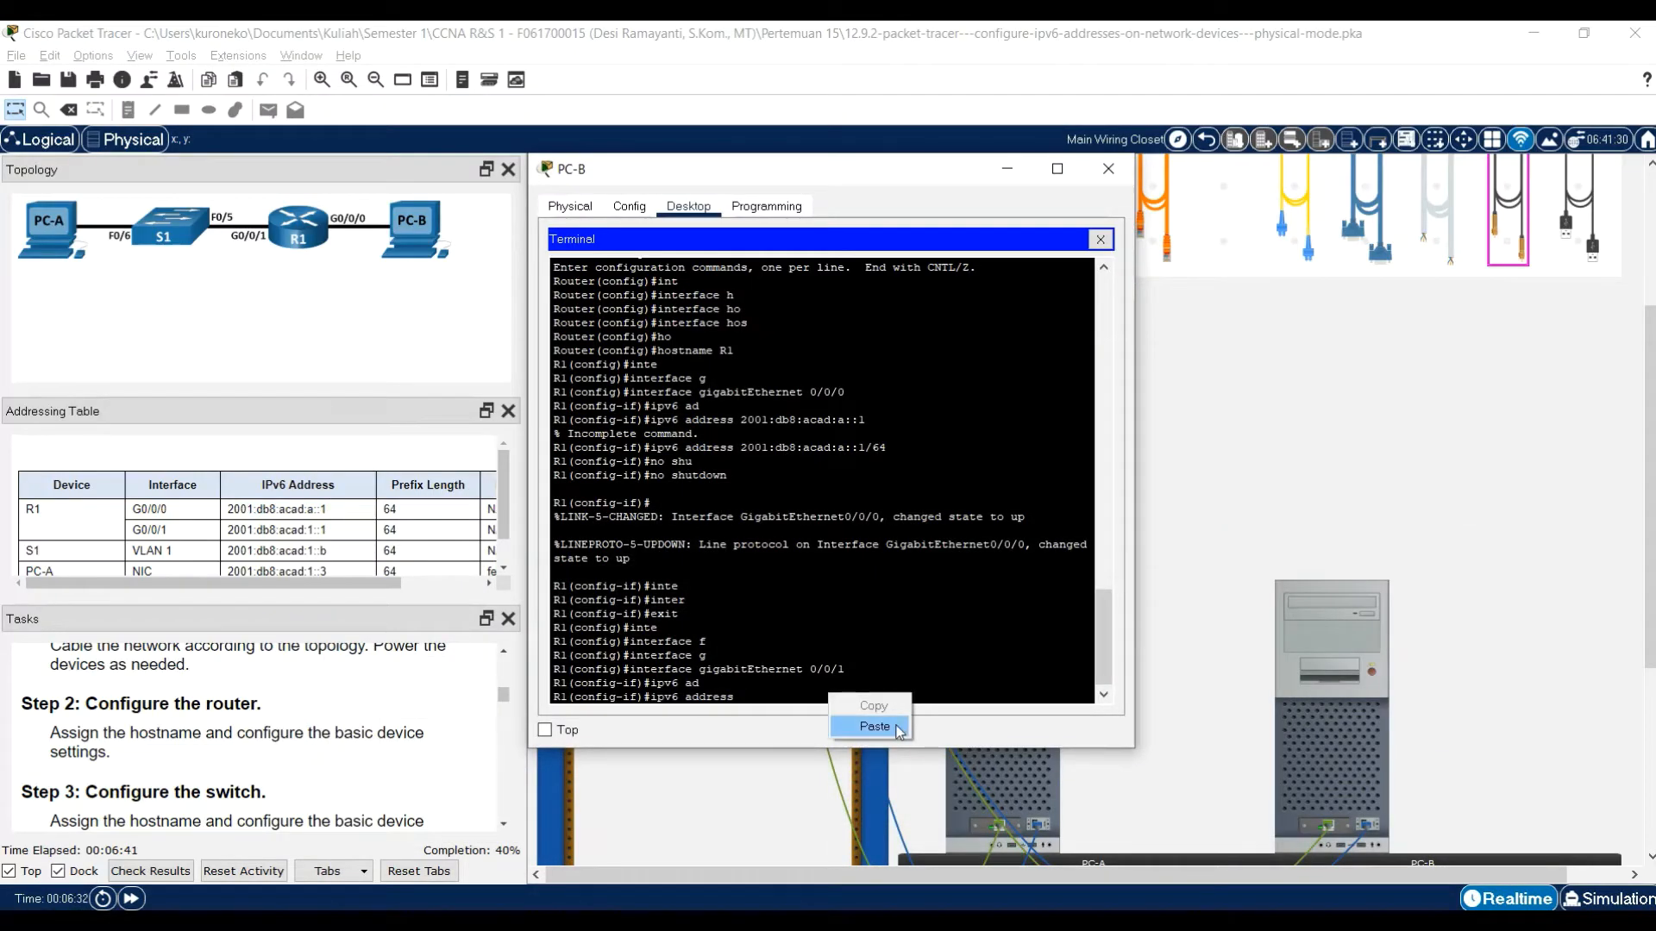
click(901, 728)
key(Return)
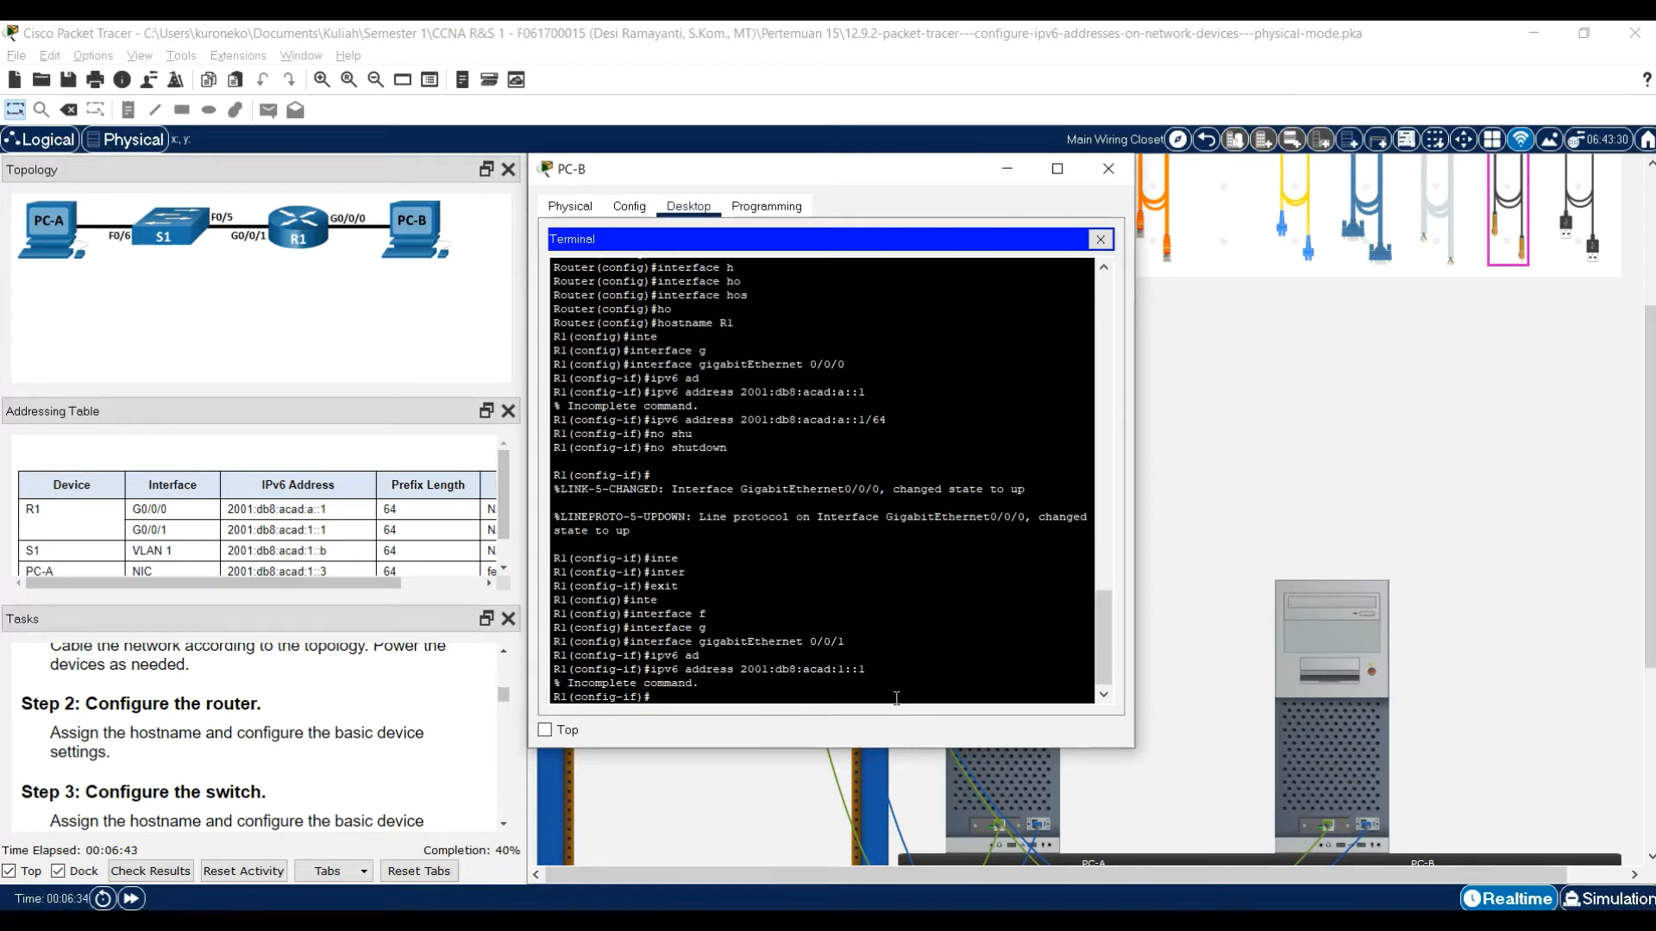
key(Up)
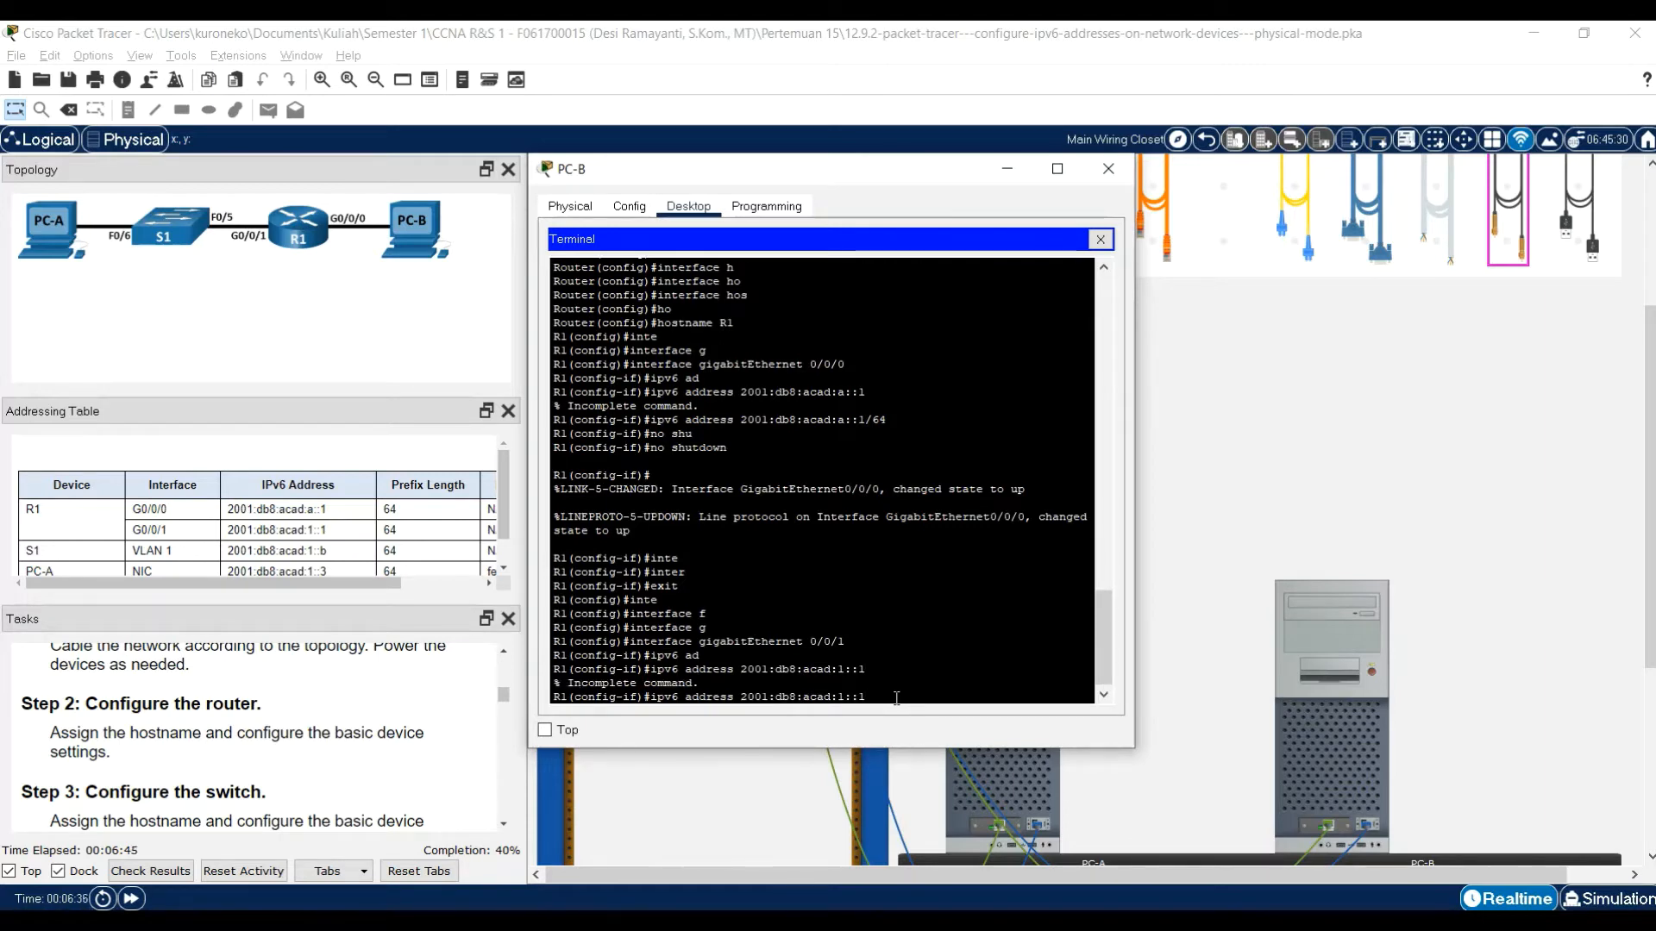
text(/674)
key(BackSpace)
key(BackSpace)
text(4)
key(Return)
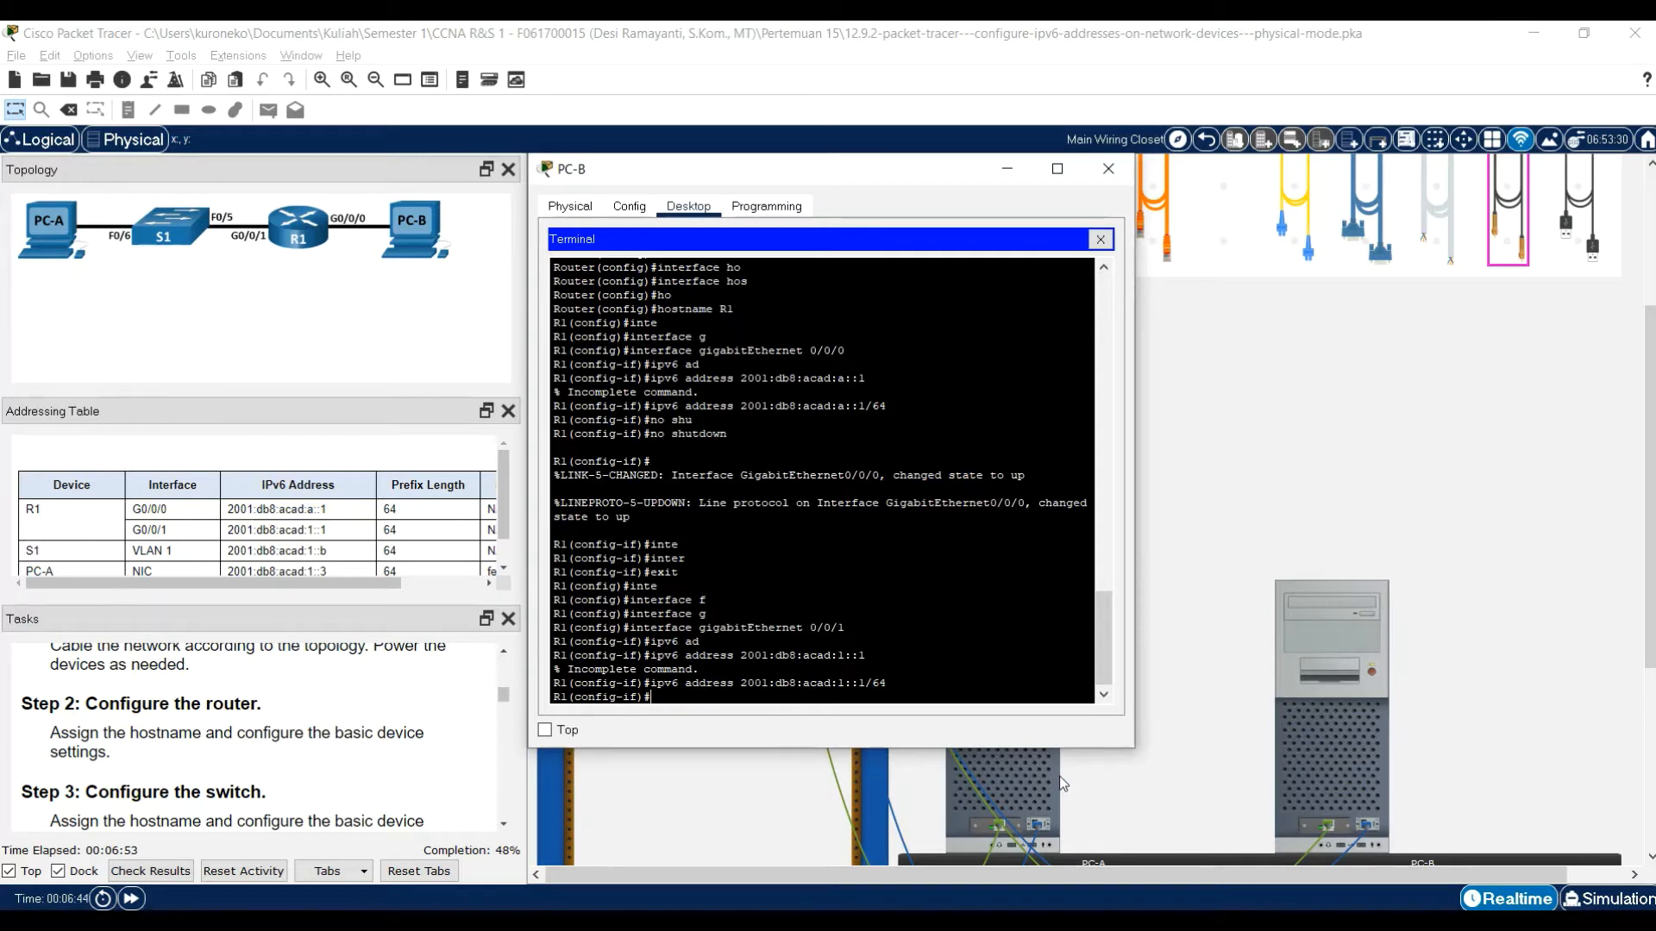
- Enable R1's gigabitEthernet 0/0/1 interface with no shutdown
text(no shu)
key(Tab)
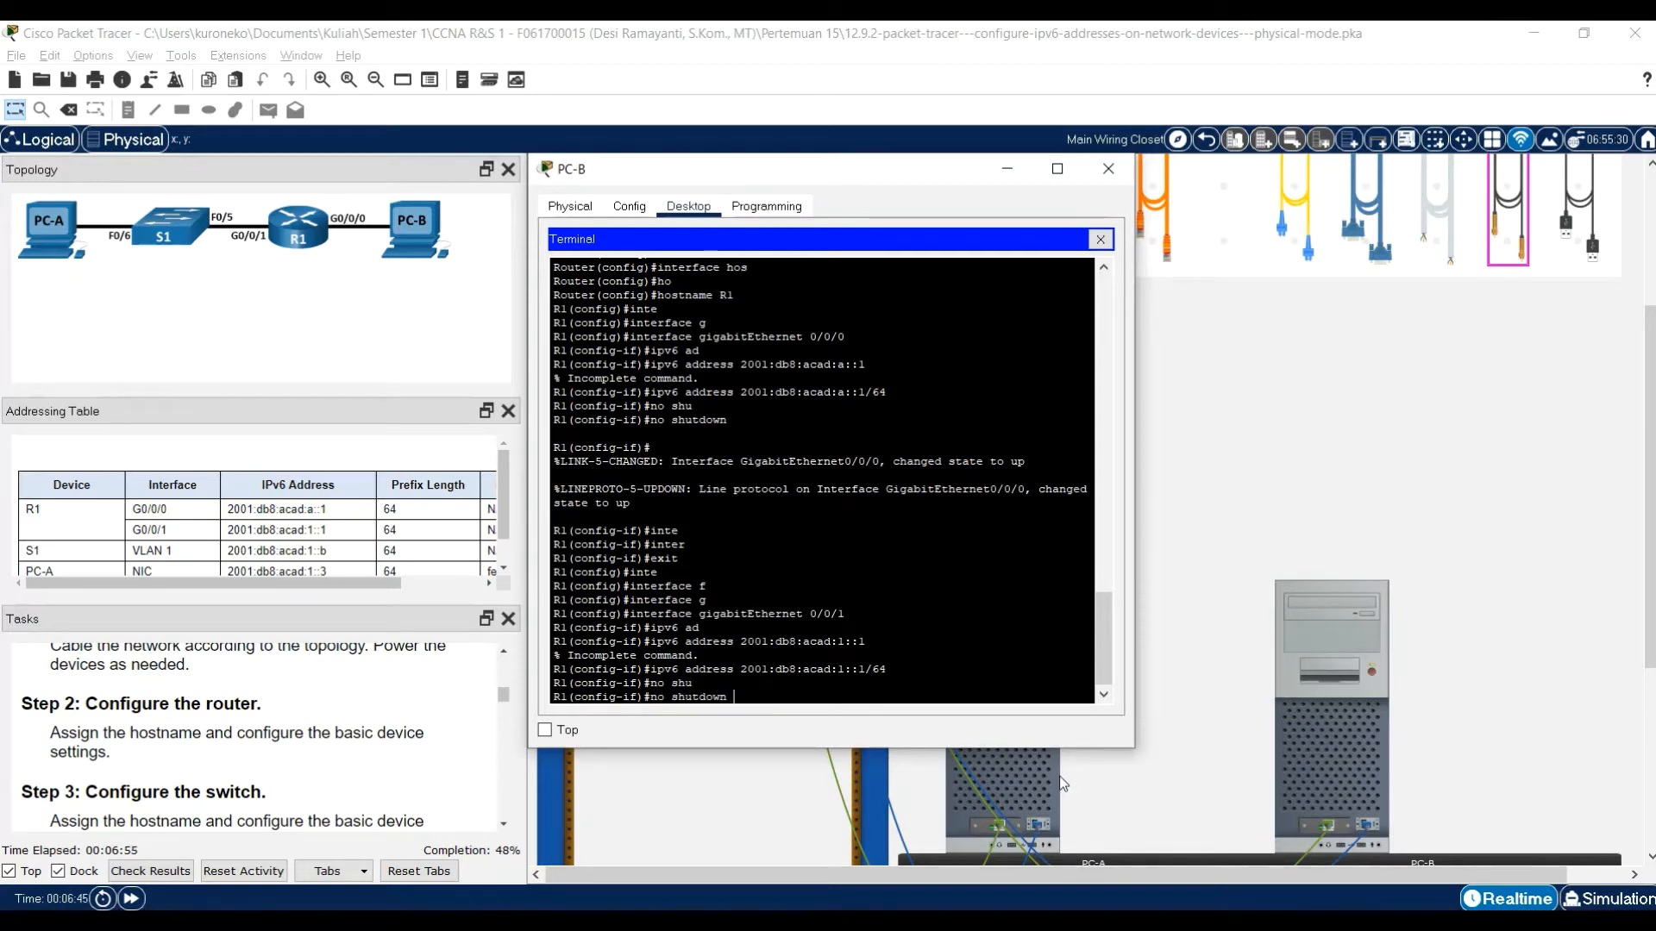
key(Return)
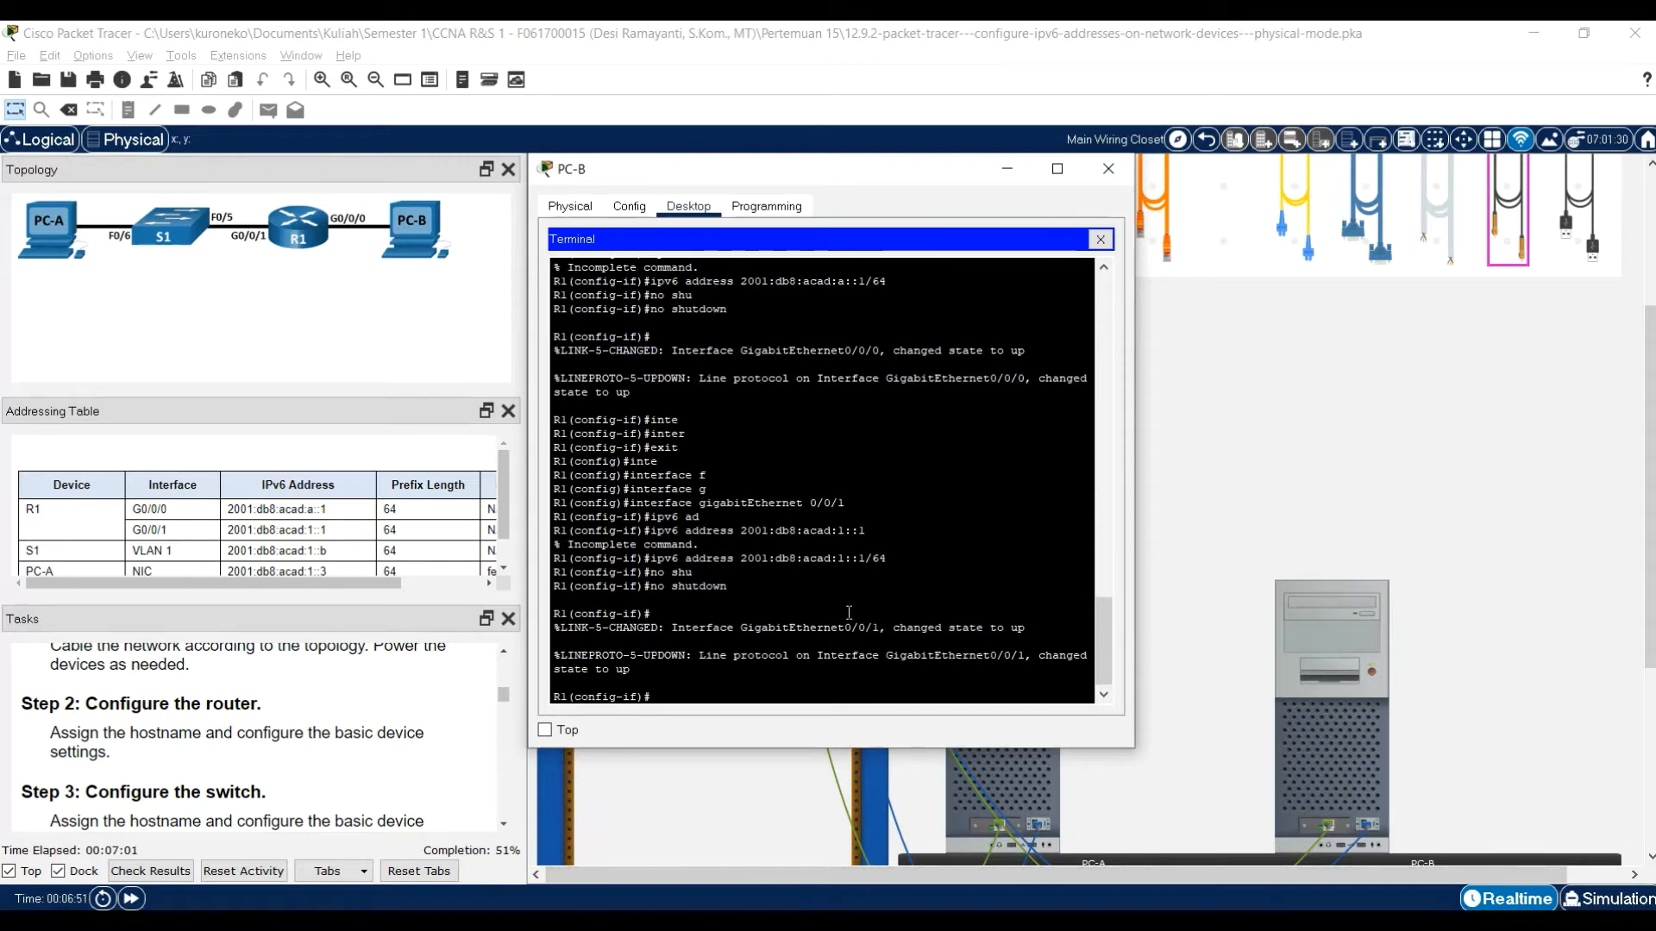
- Check the switch task in the instructions and open a terminal session on PC-A to the switch with the default port settings
scroll(415, 789, down, 3)
scroll(292, 721, up, 2)
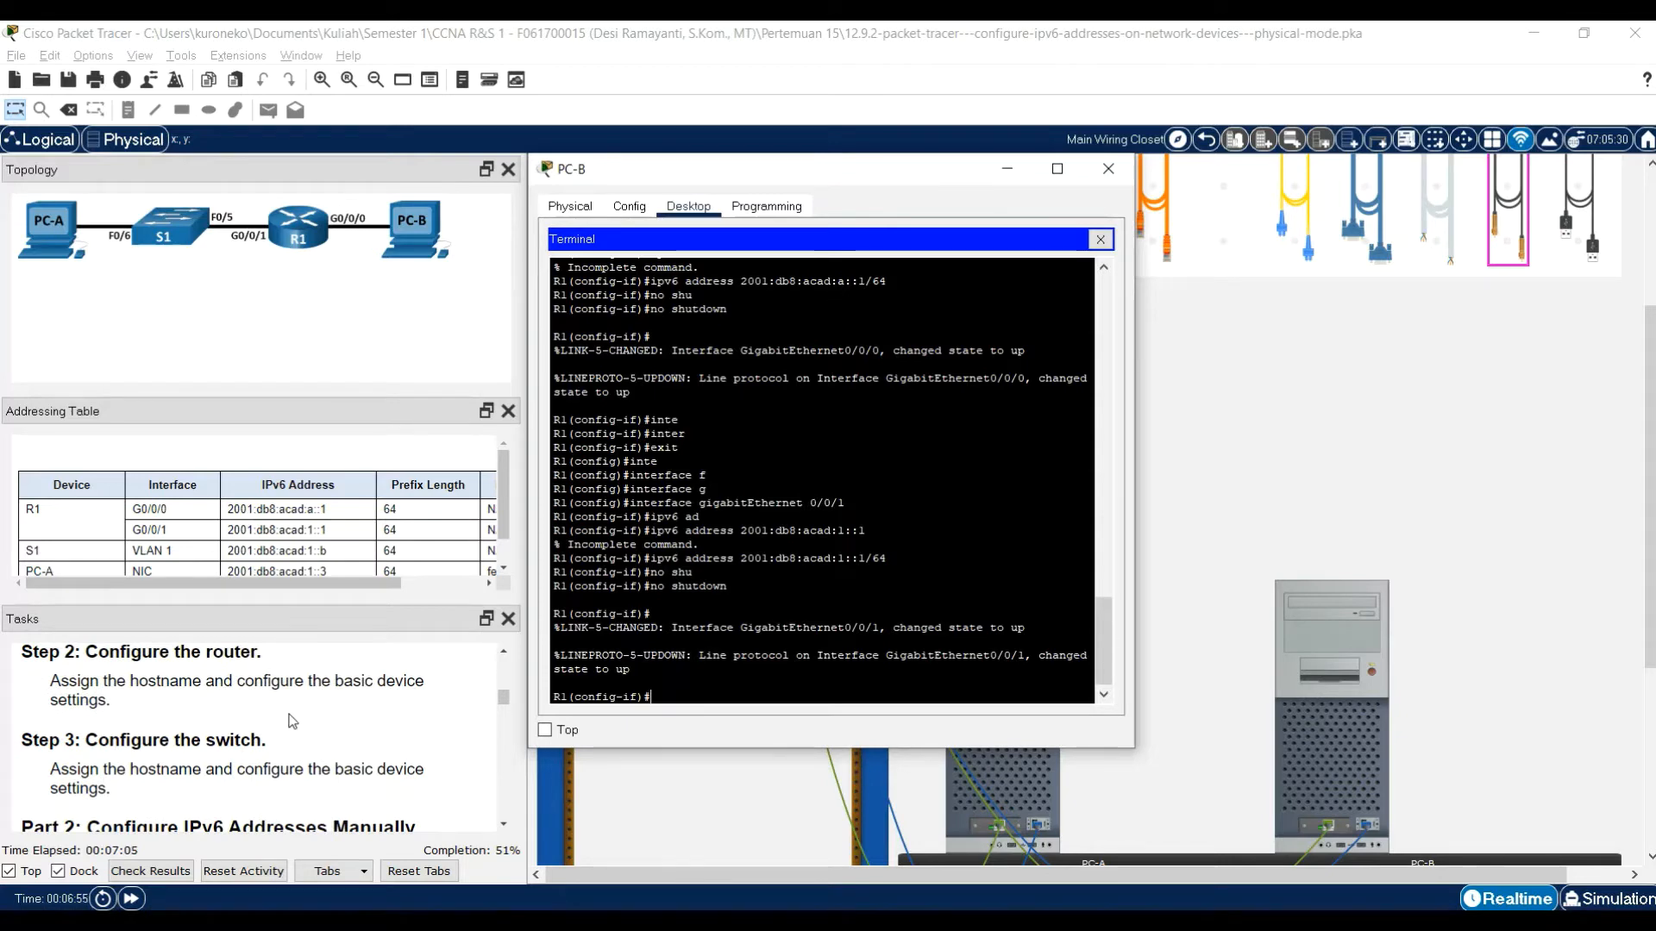
click(1237, 578)
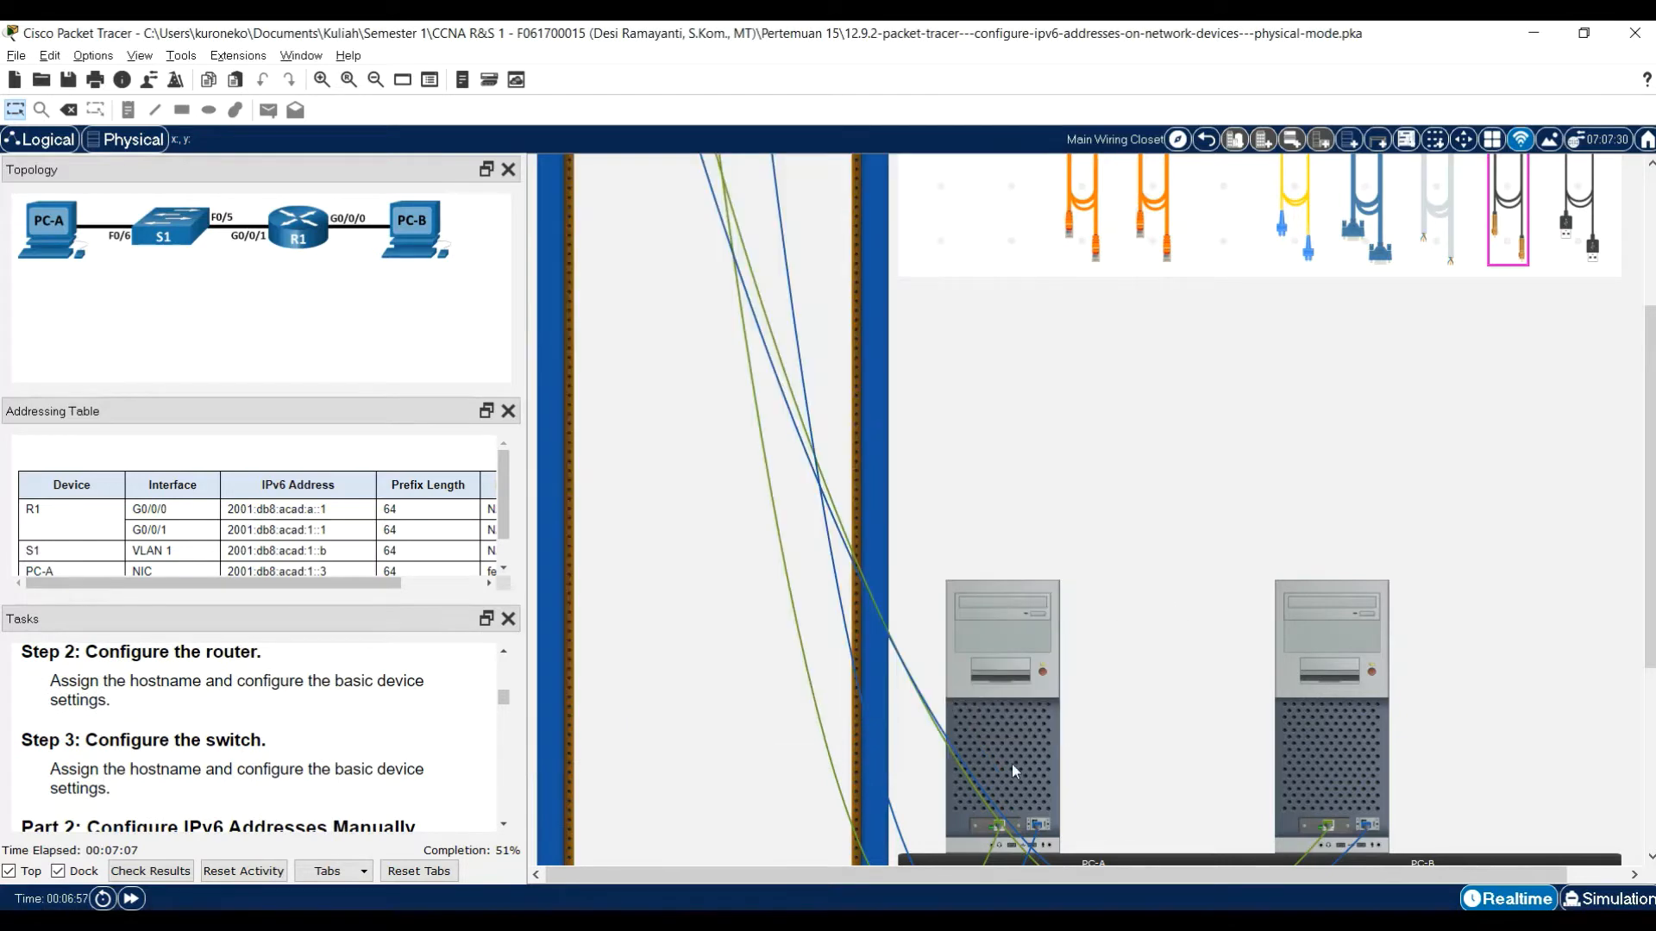
click(1048, 712)
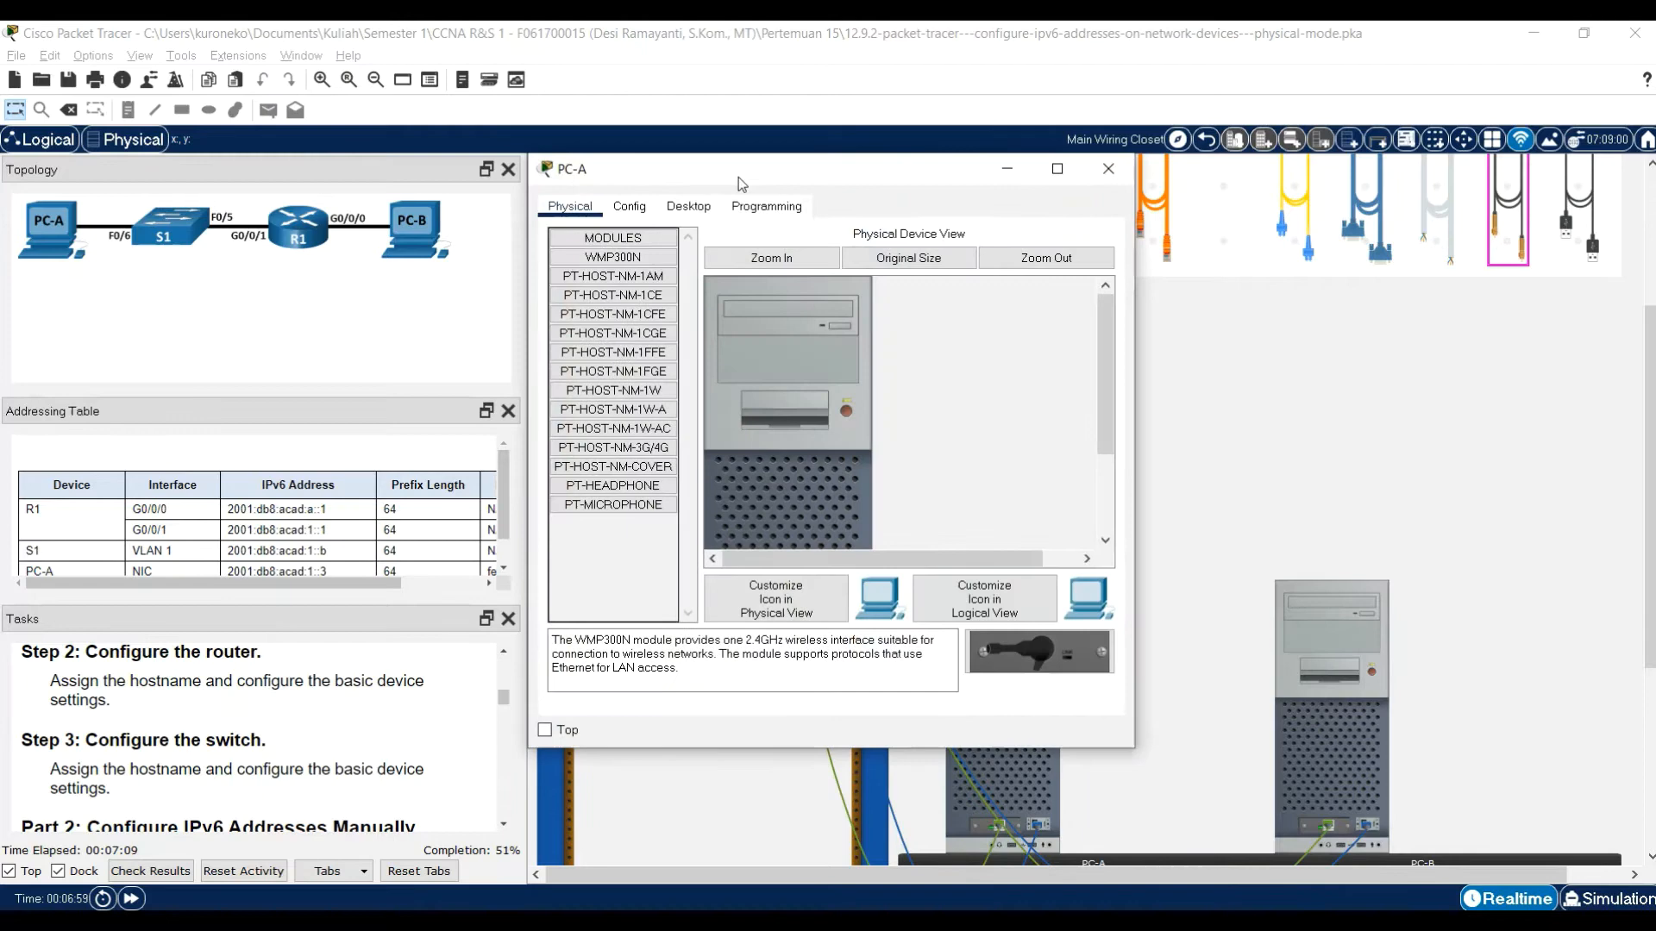
click(628, 206)
click(689, 207)
click(858, 290)
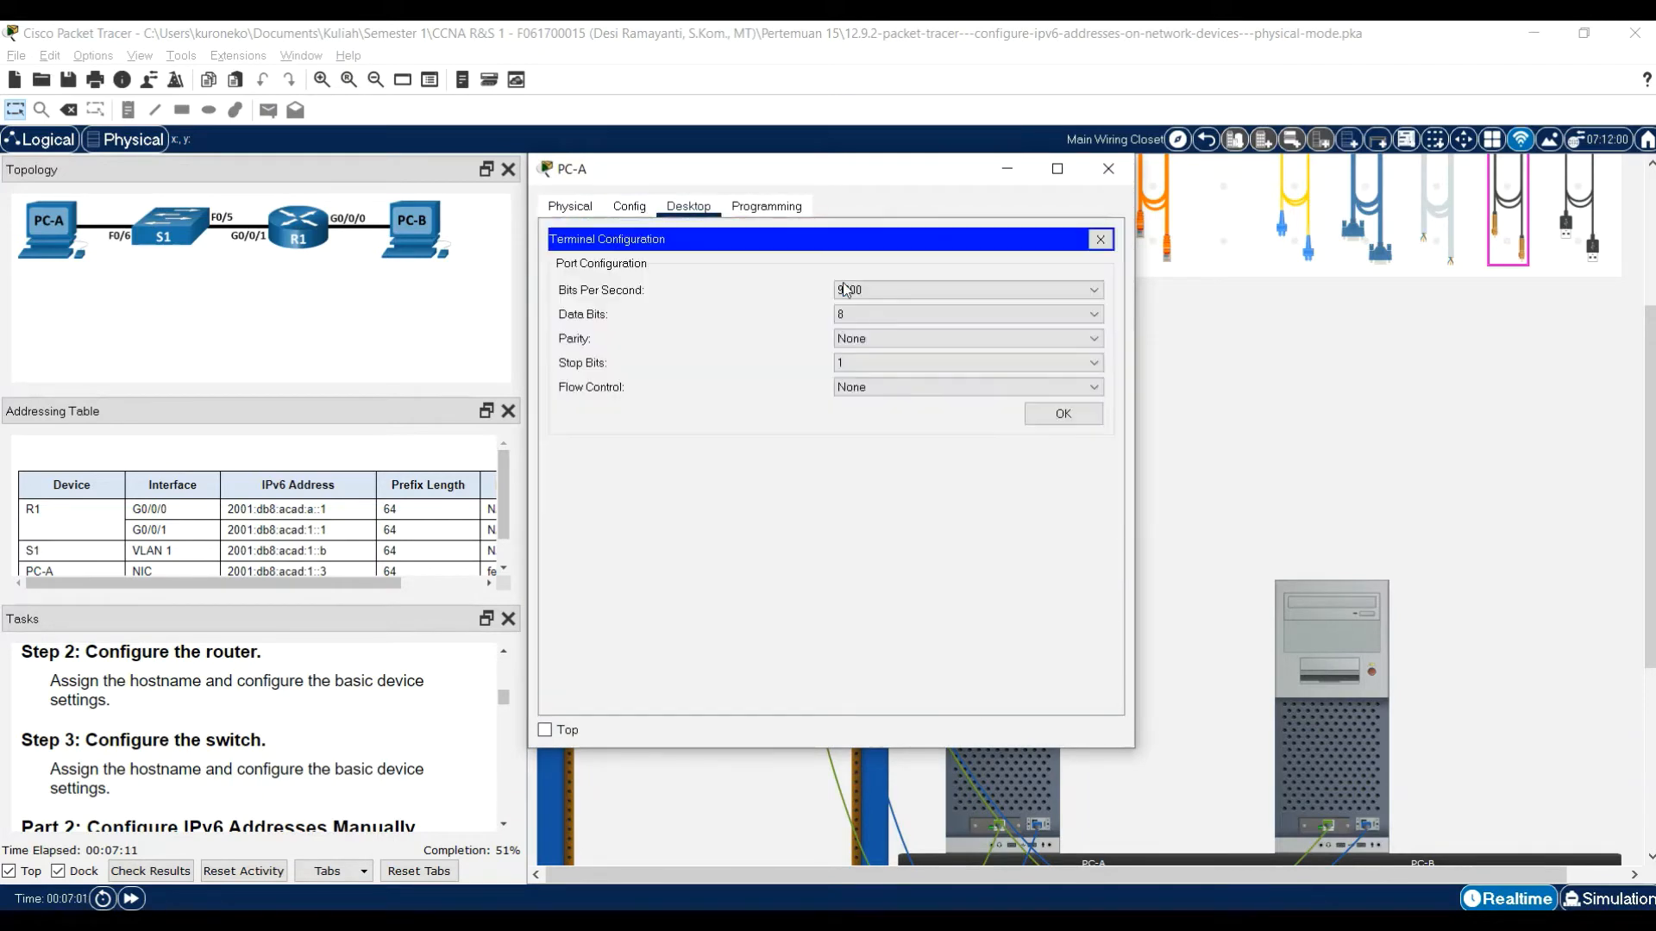
click(1078, 414)
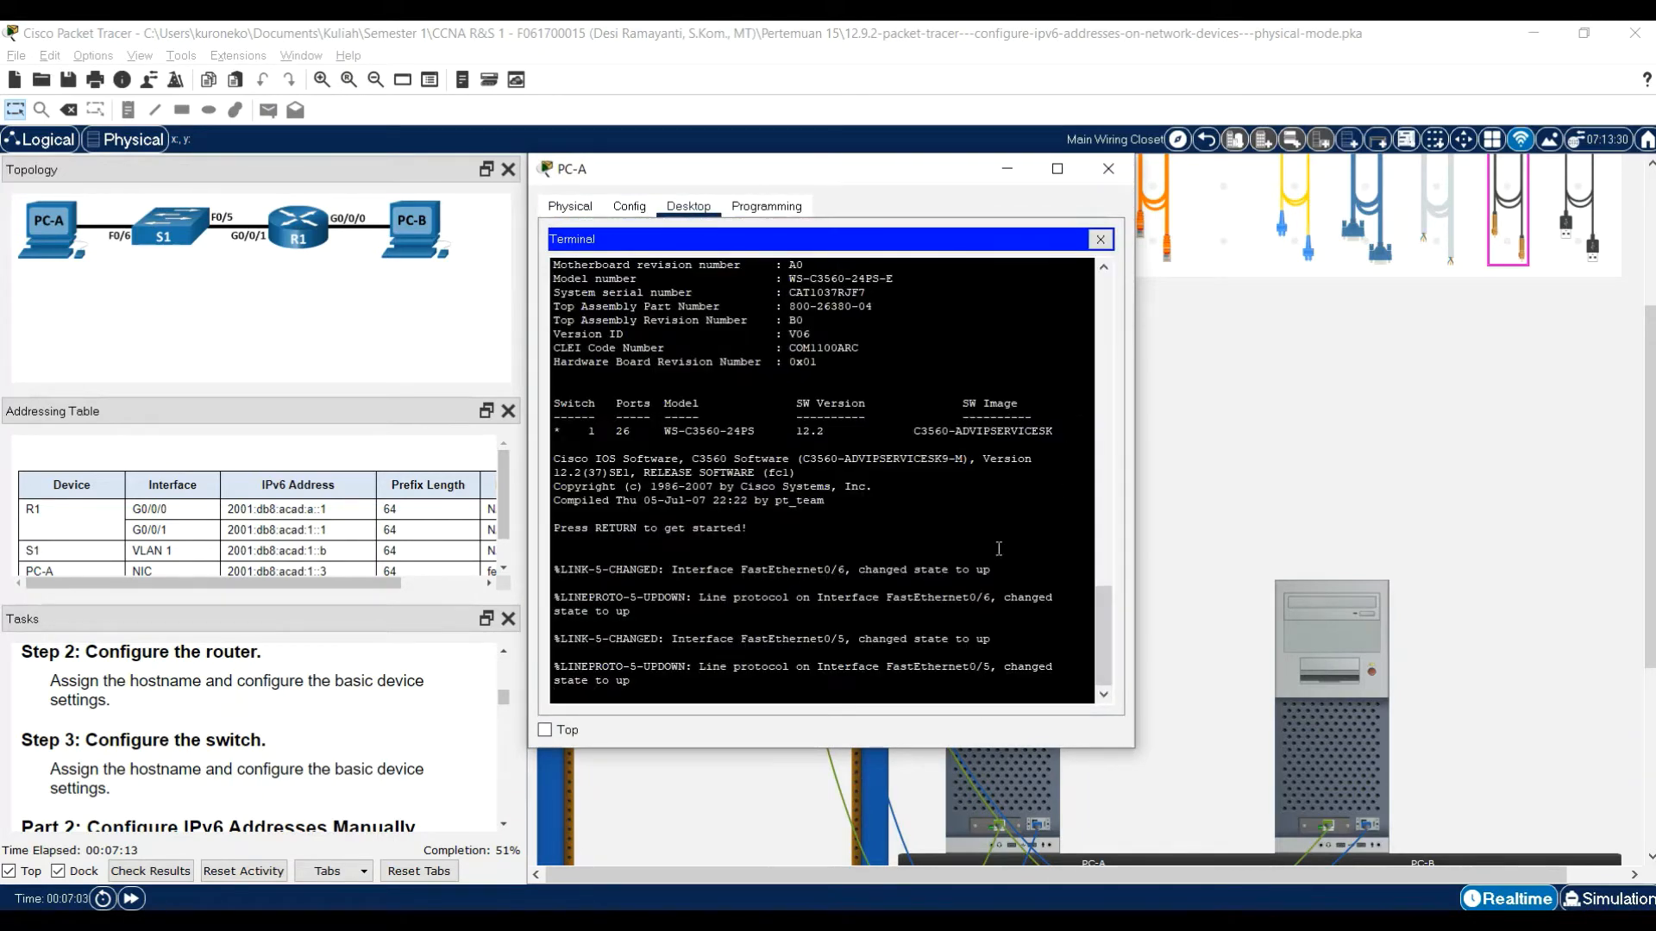
- Enter global configuration mode on the switch with enable and configure terminal
key(Return)
text(enab)
key(Tab)
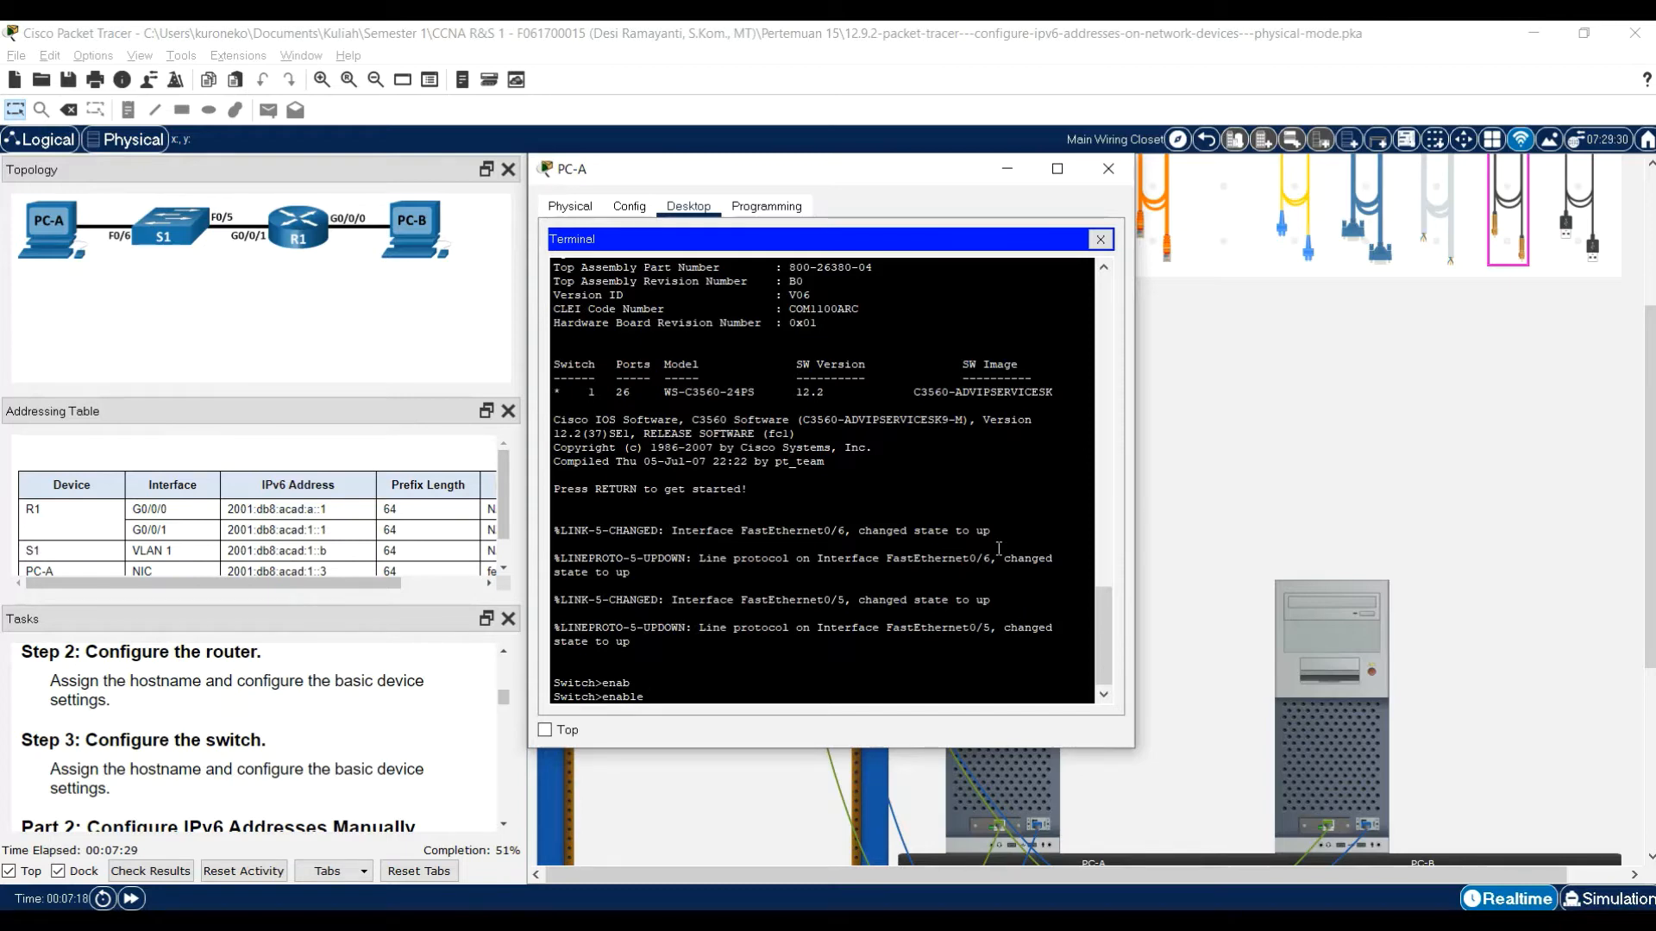
key(Return)
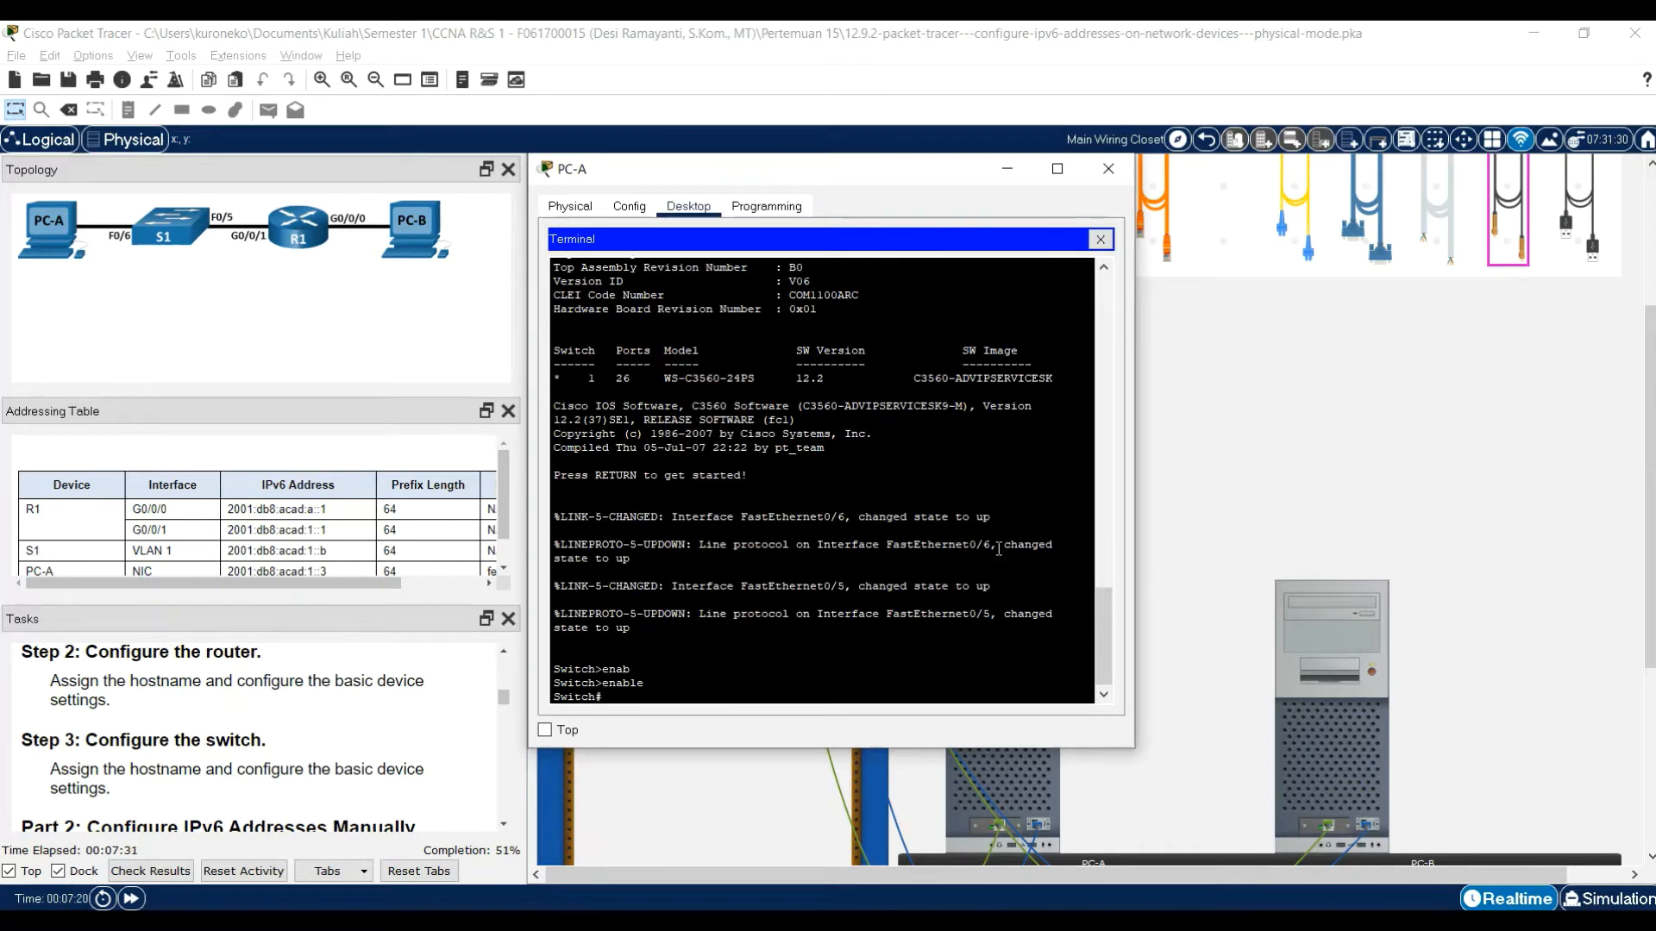
text(co)
key(Tab)
text(nf)
key(Tab)
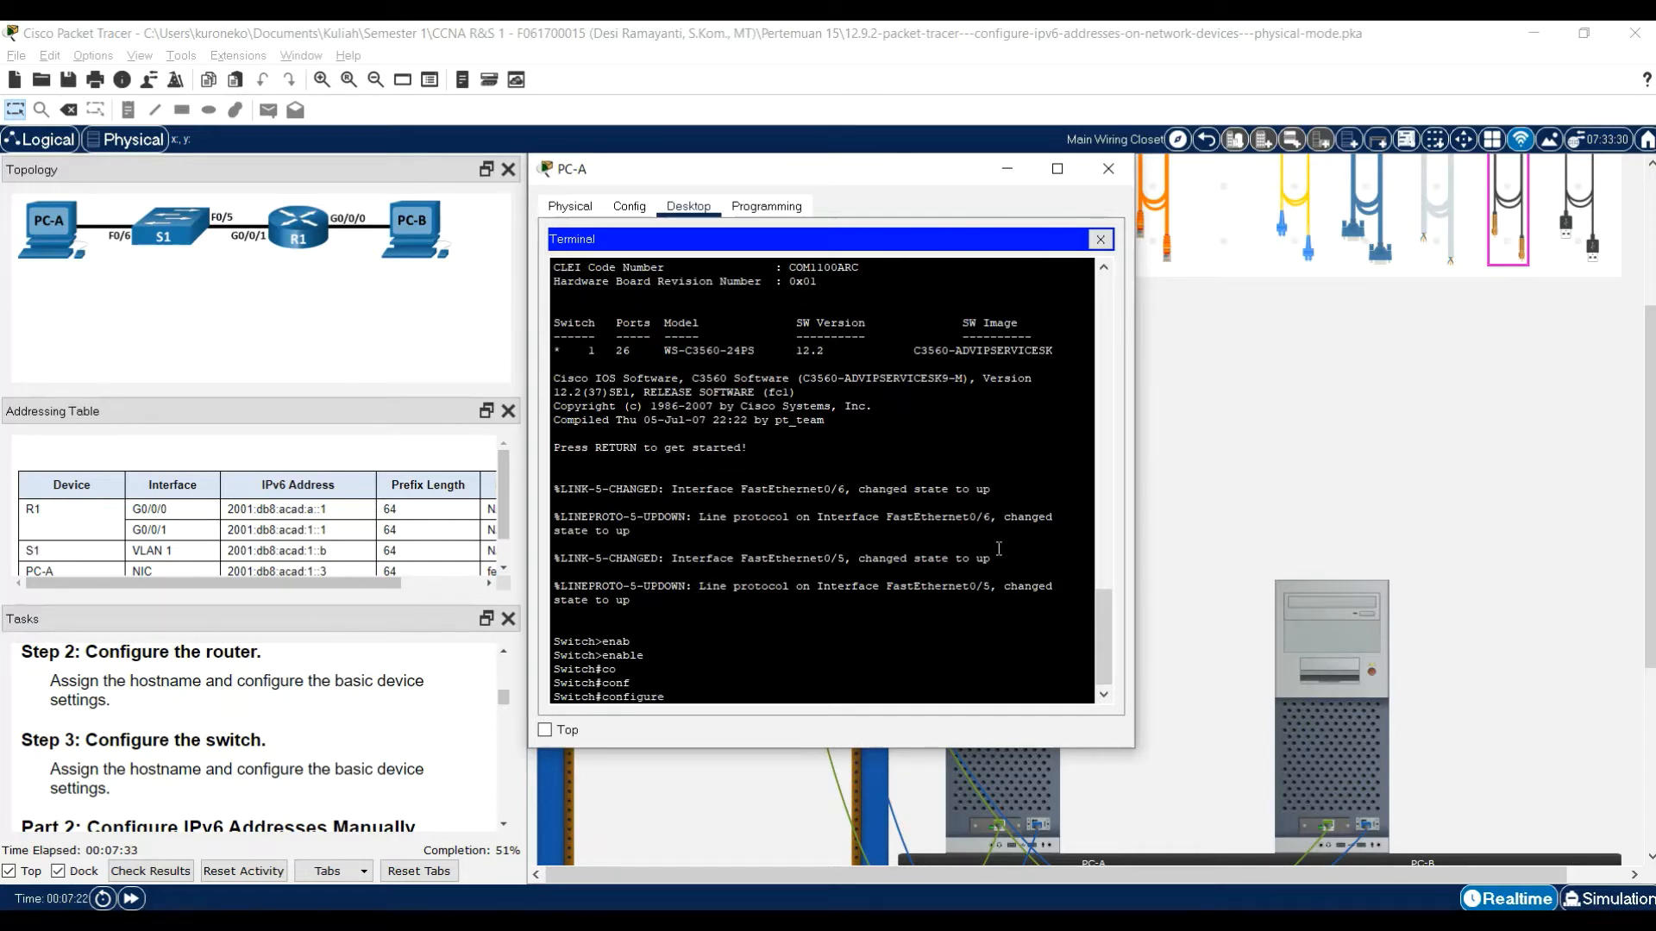
text(te)
key(Tab)
key(Return)
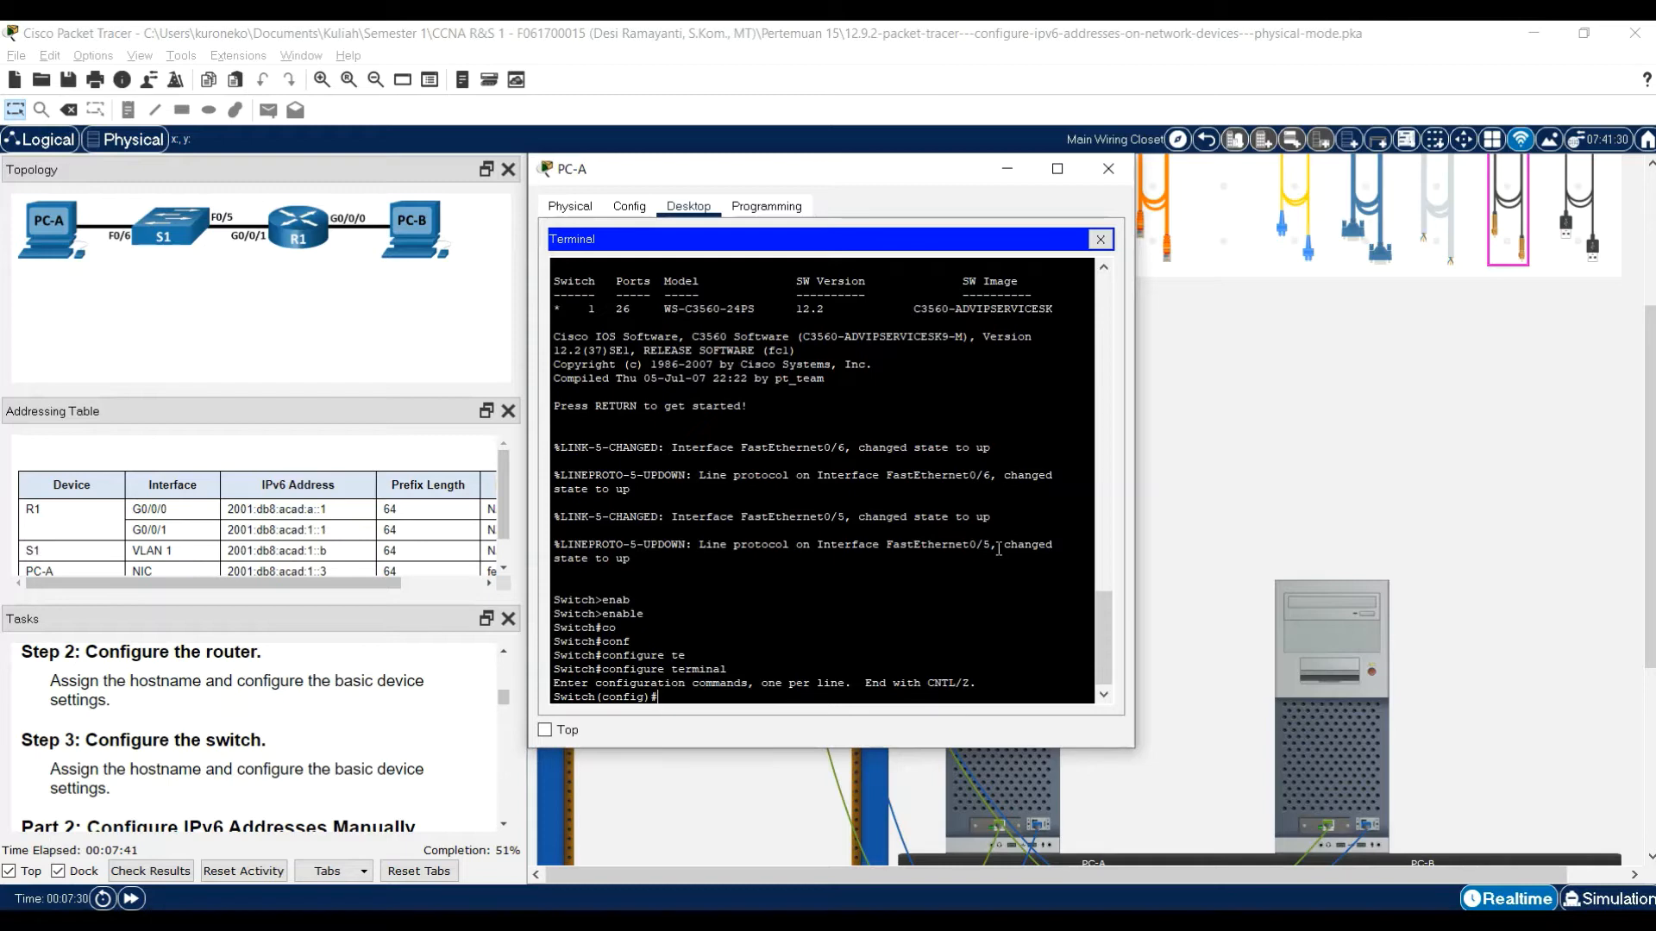
- Set the switch's hostname to S1
text(ho)
key(Tab)
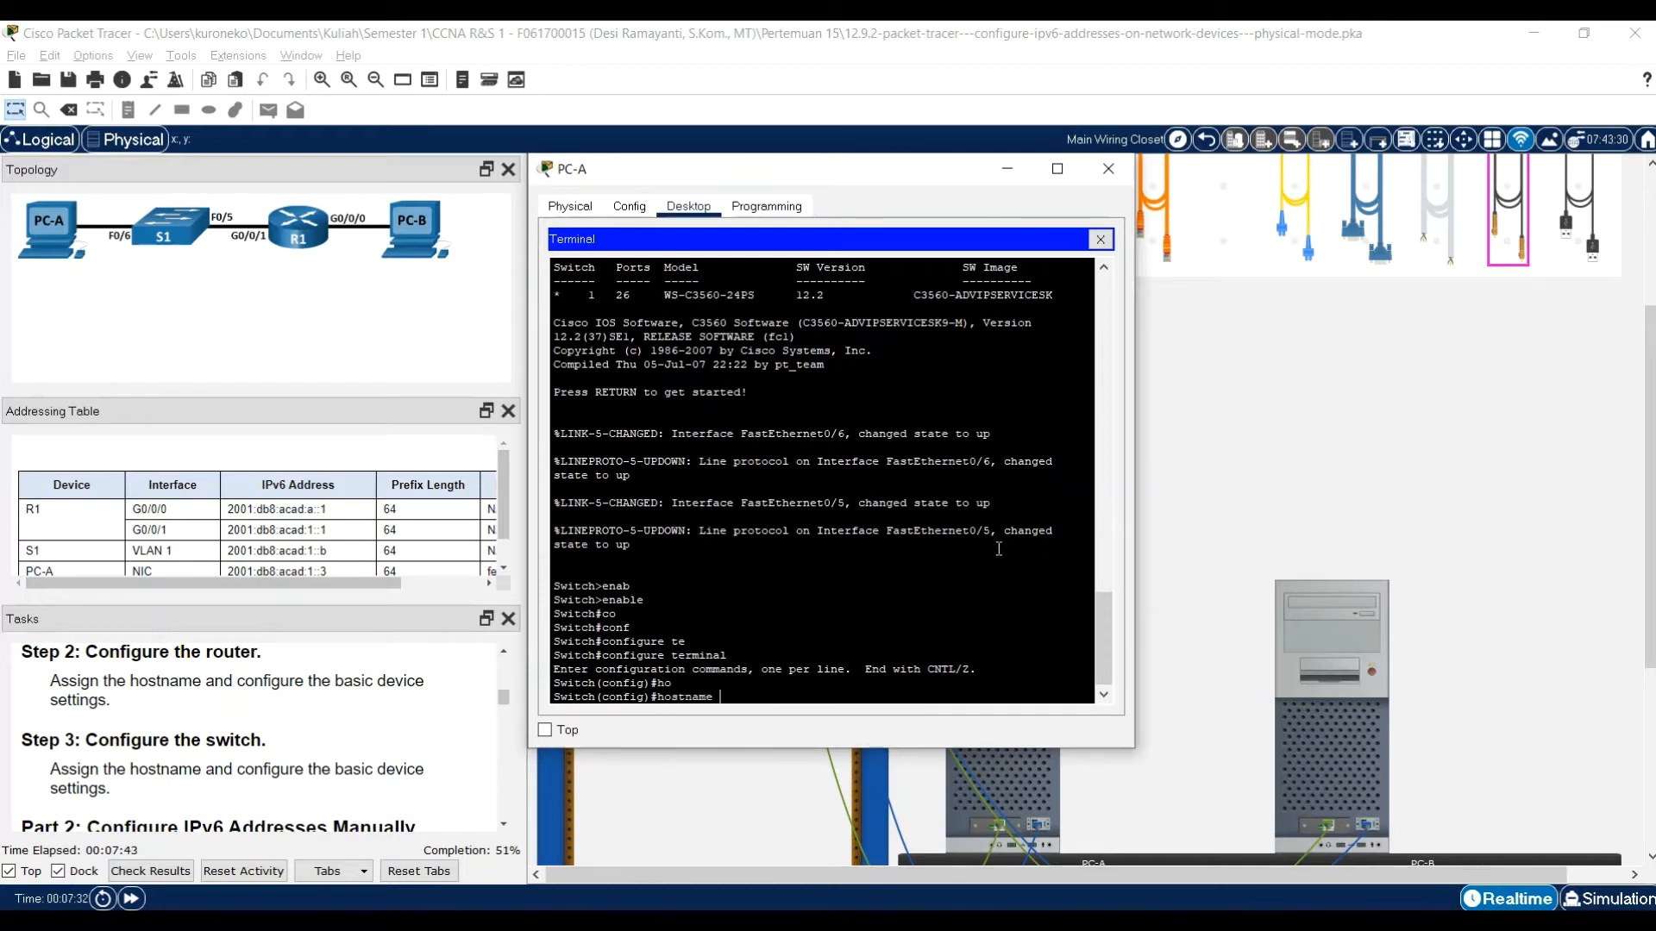
text(S1)
key(Return)
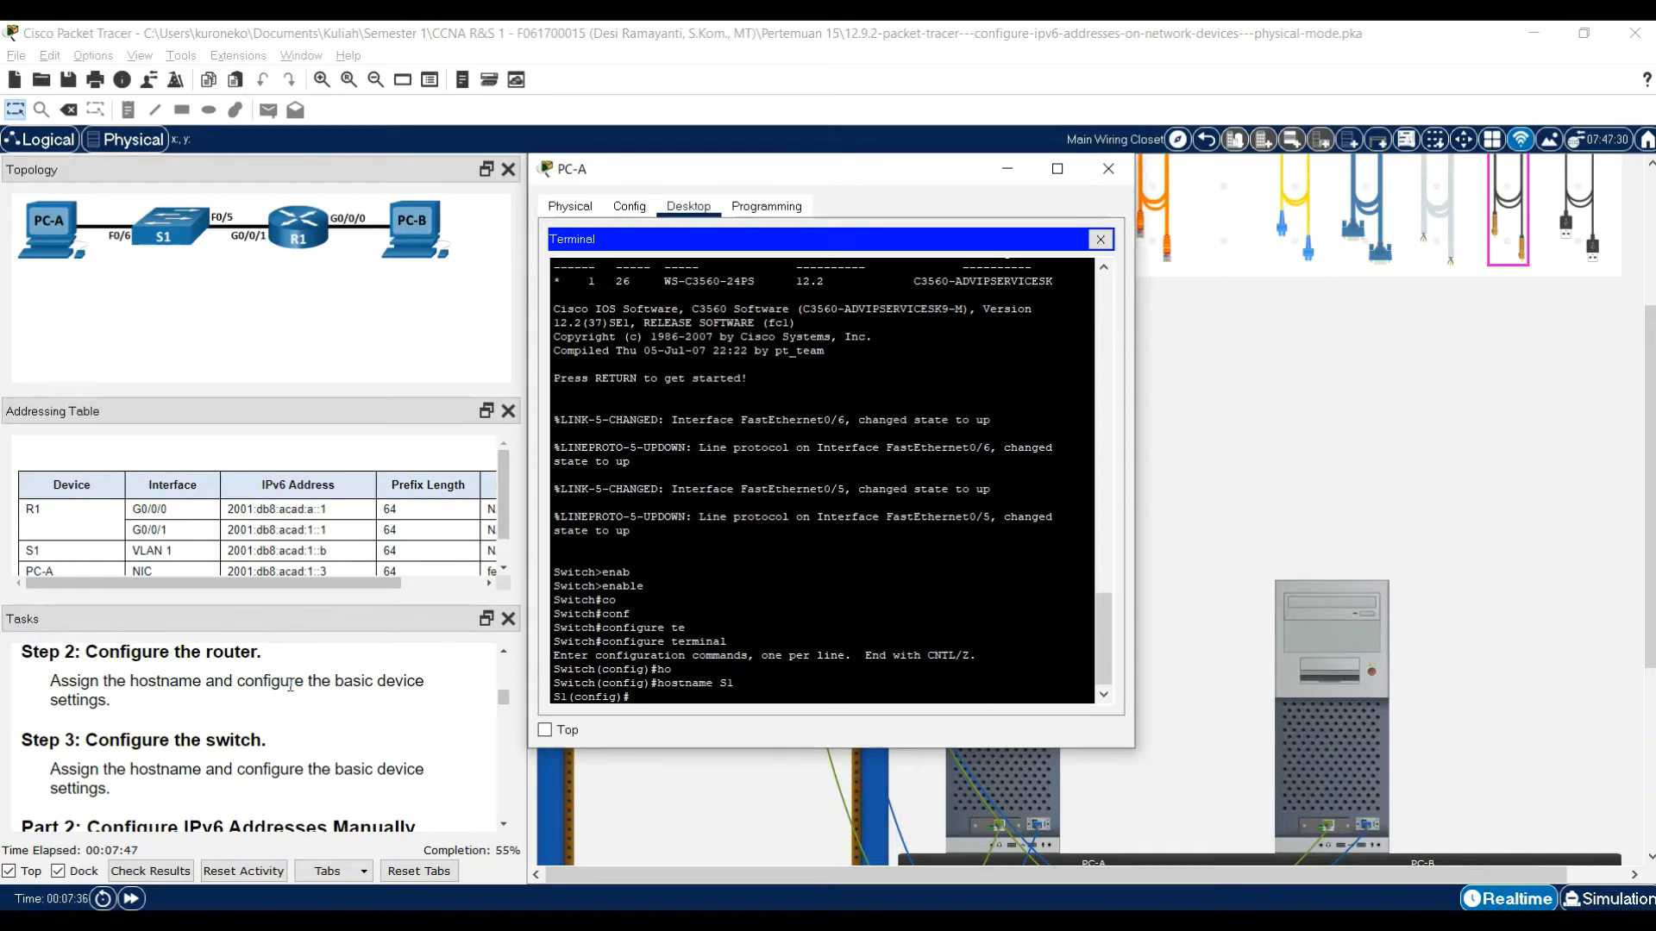
- Read the Part 2 Step 1 instructions on assigning IPv6 addresses to R1's Ethernet interfaces
scroll(319, 748, down, 2)
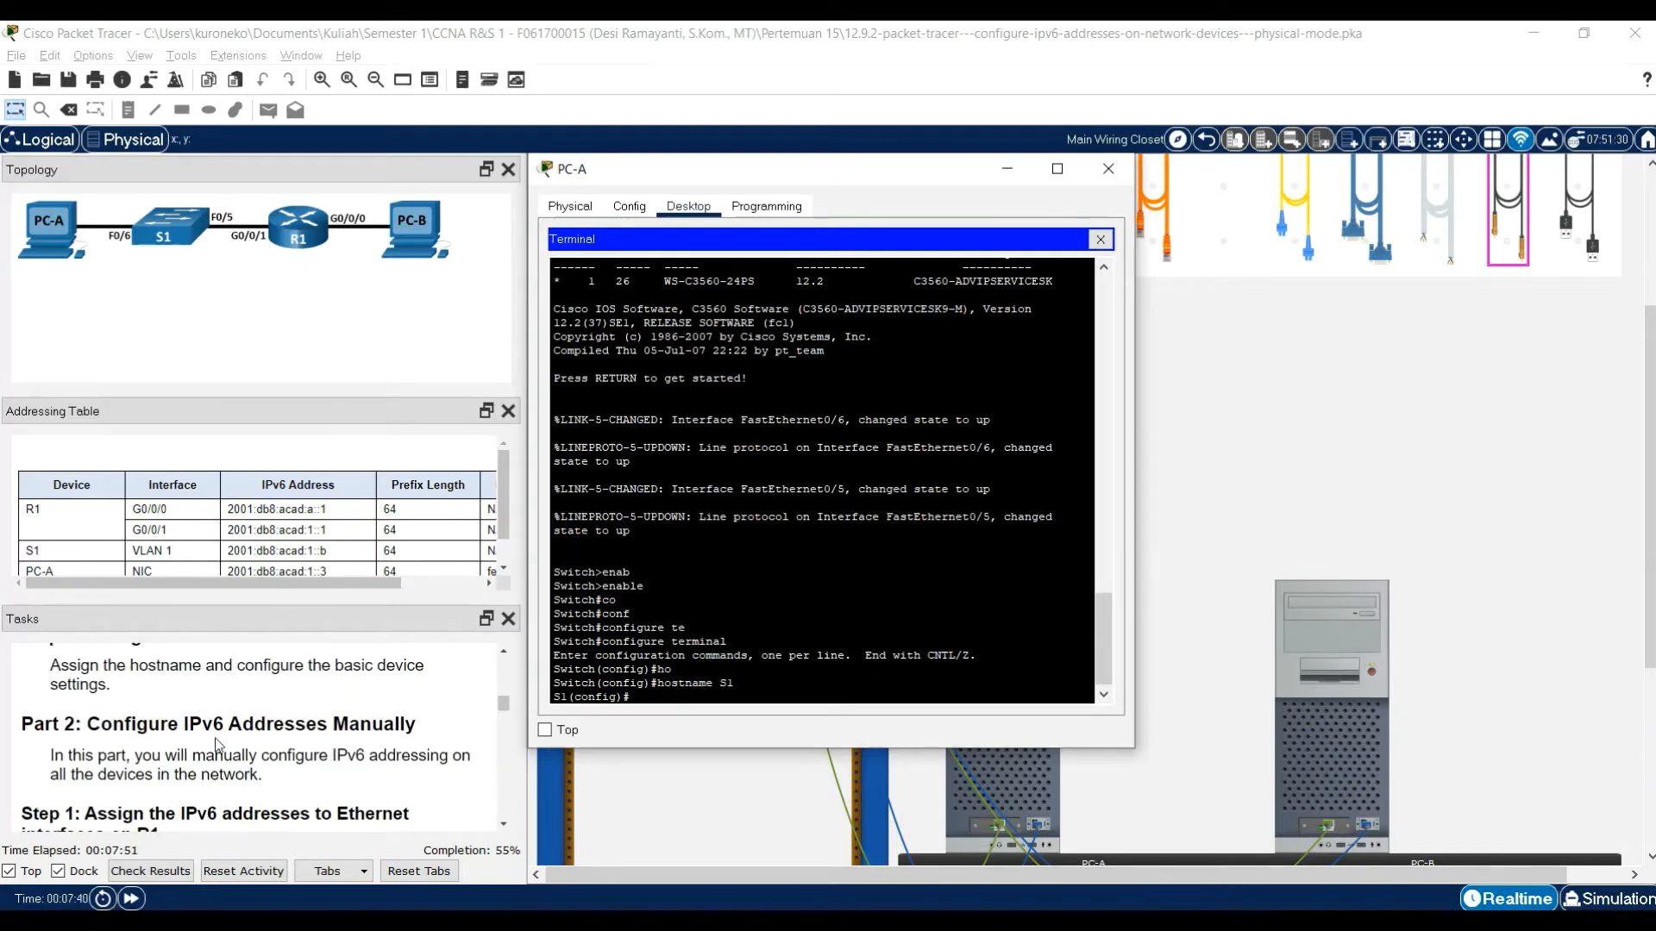
scroll(131, 715, up, 1)
scroll(131, 714, down, 1)
scroll(280, 733, down, 1)
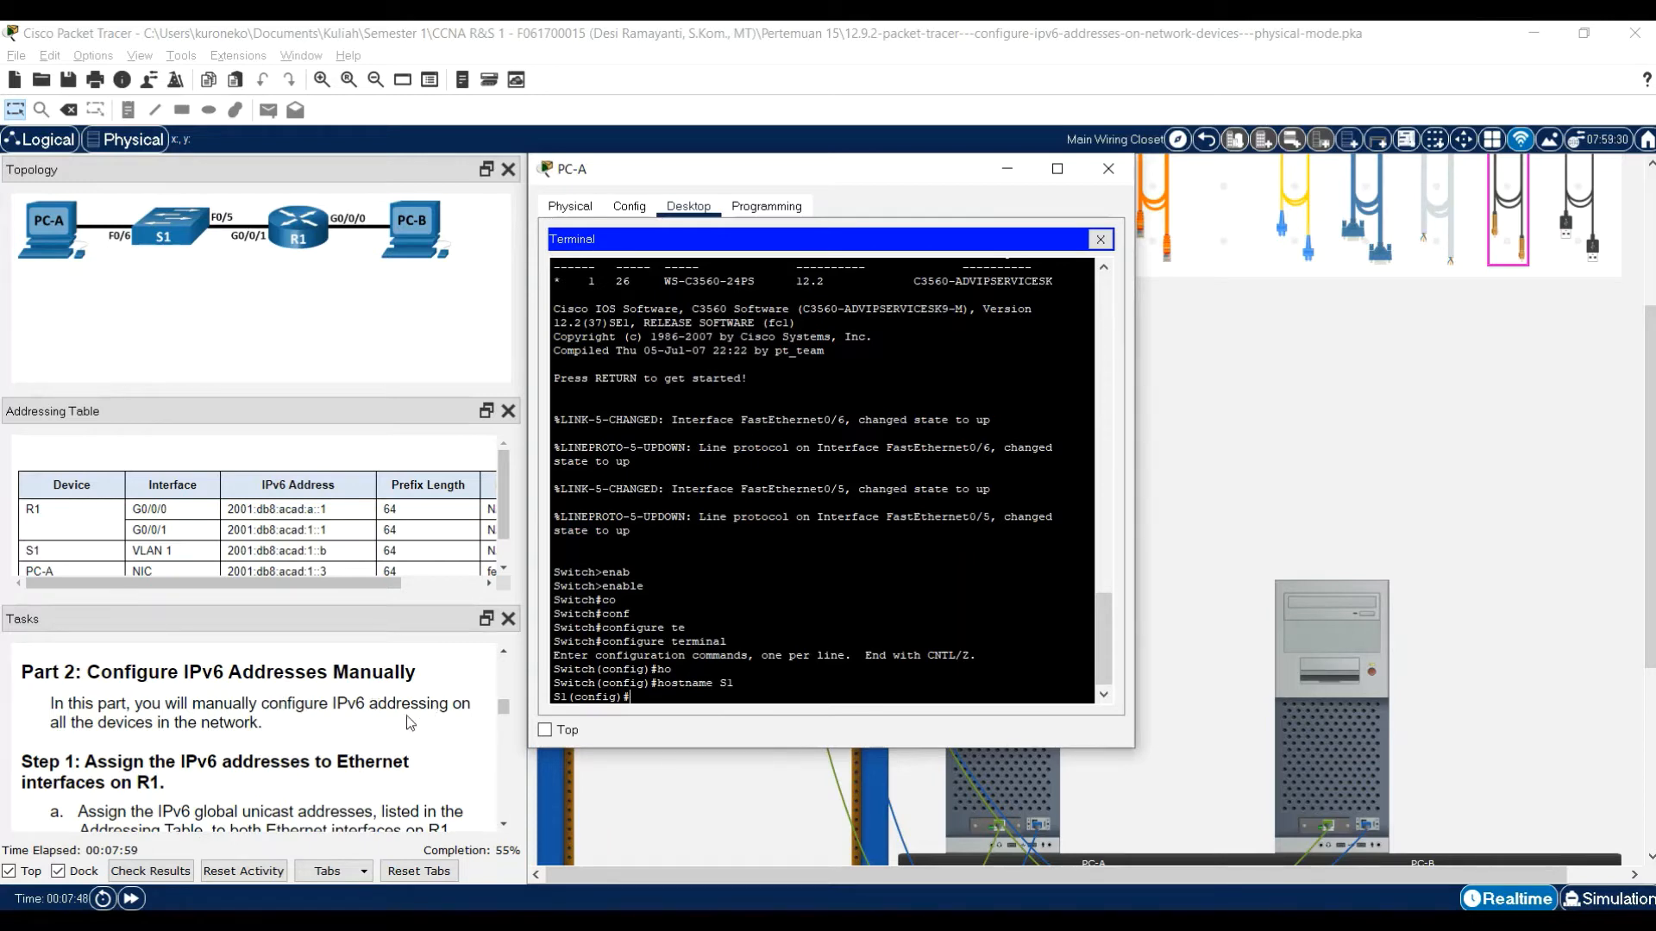
scroll(285, 729, down, 1)
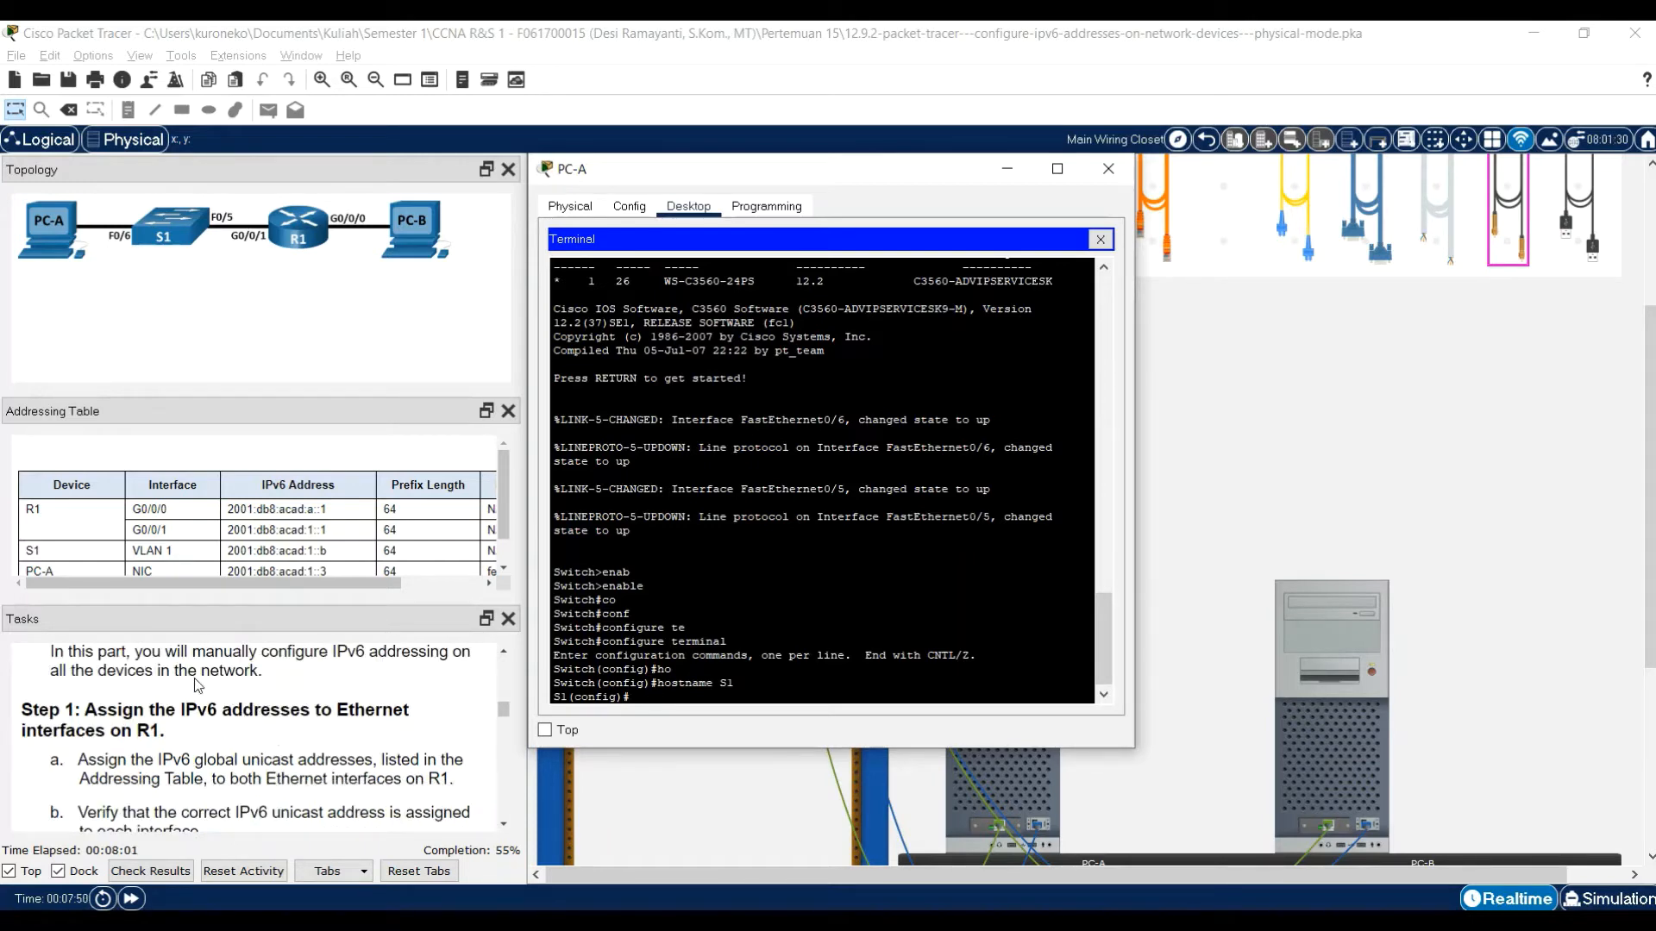
scroll(207, 690, down, 1)
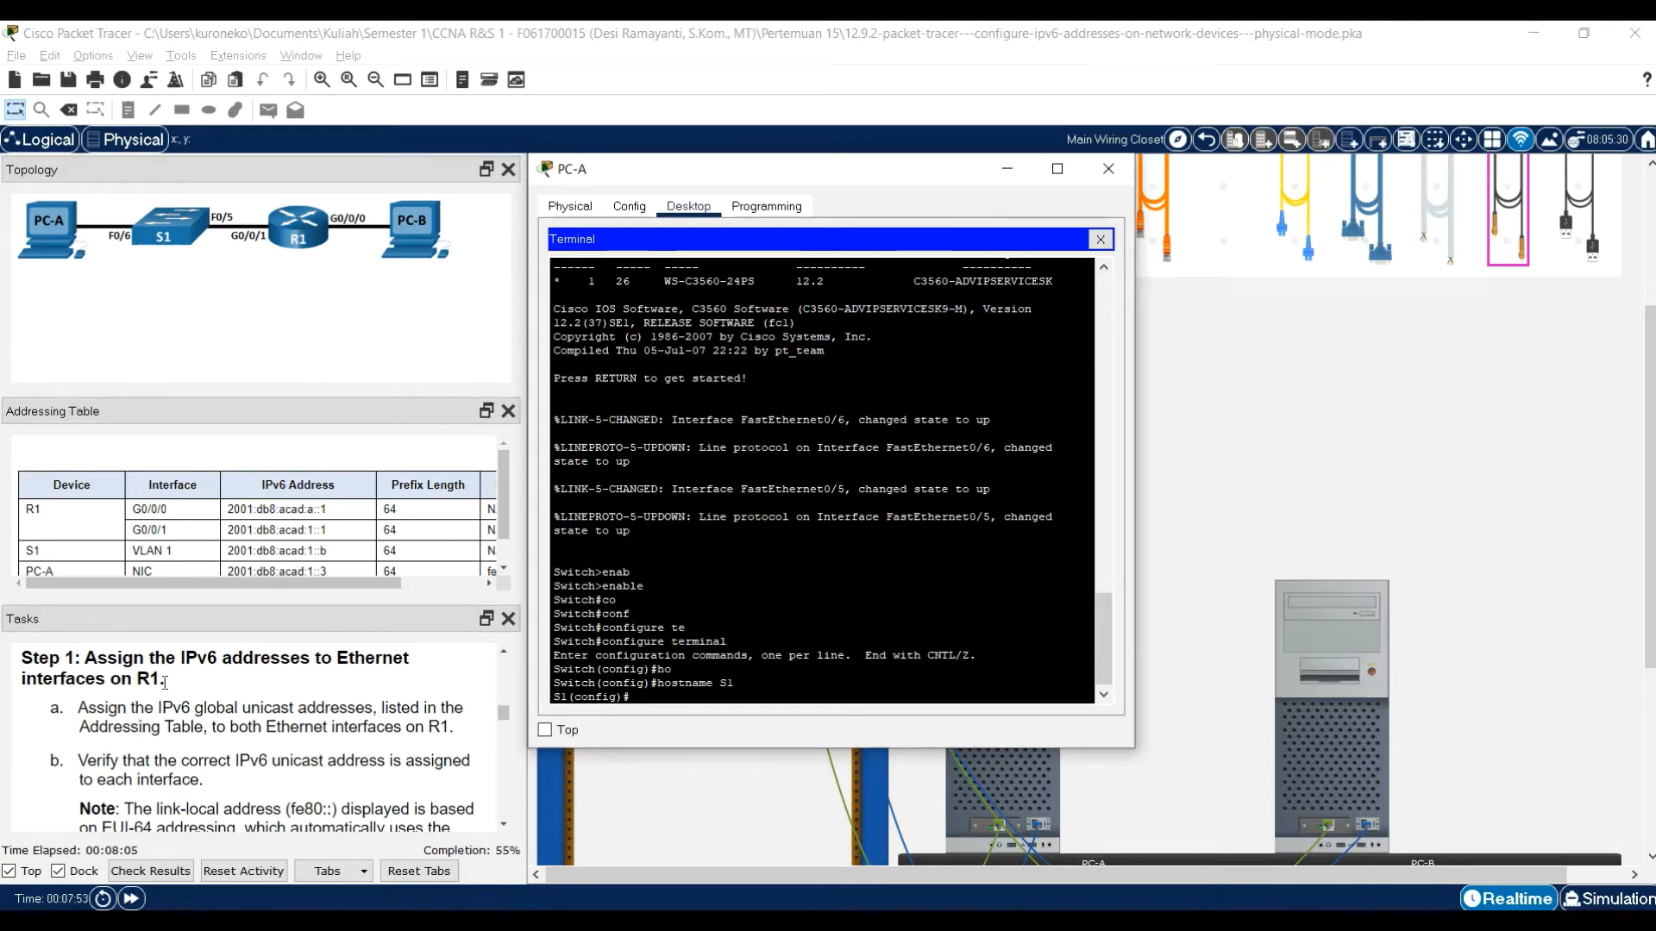
scroll(164, 683, down, 1)
scroll(173, 683, up, 1)
- Bring PC-B's terminal session on R1 to the front and check the task on verifying the interface addresses
mouse_move(987, 919)
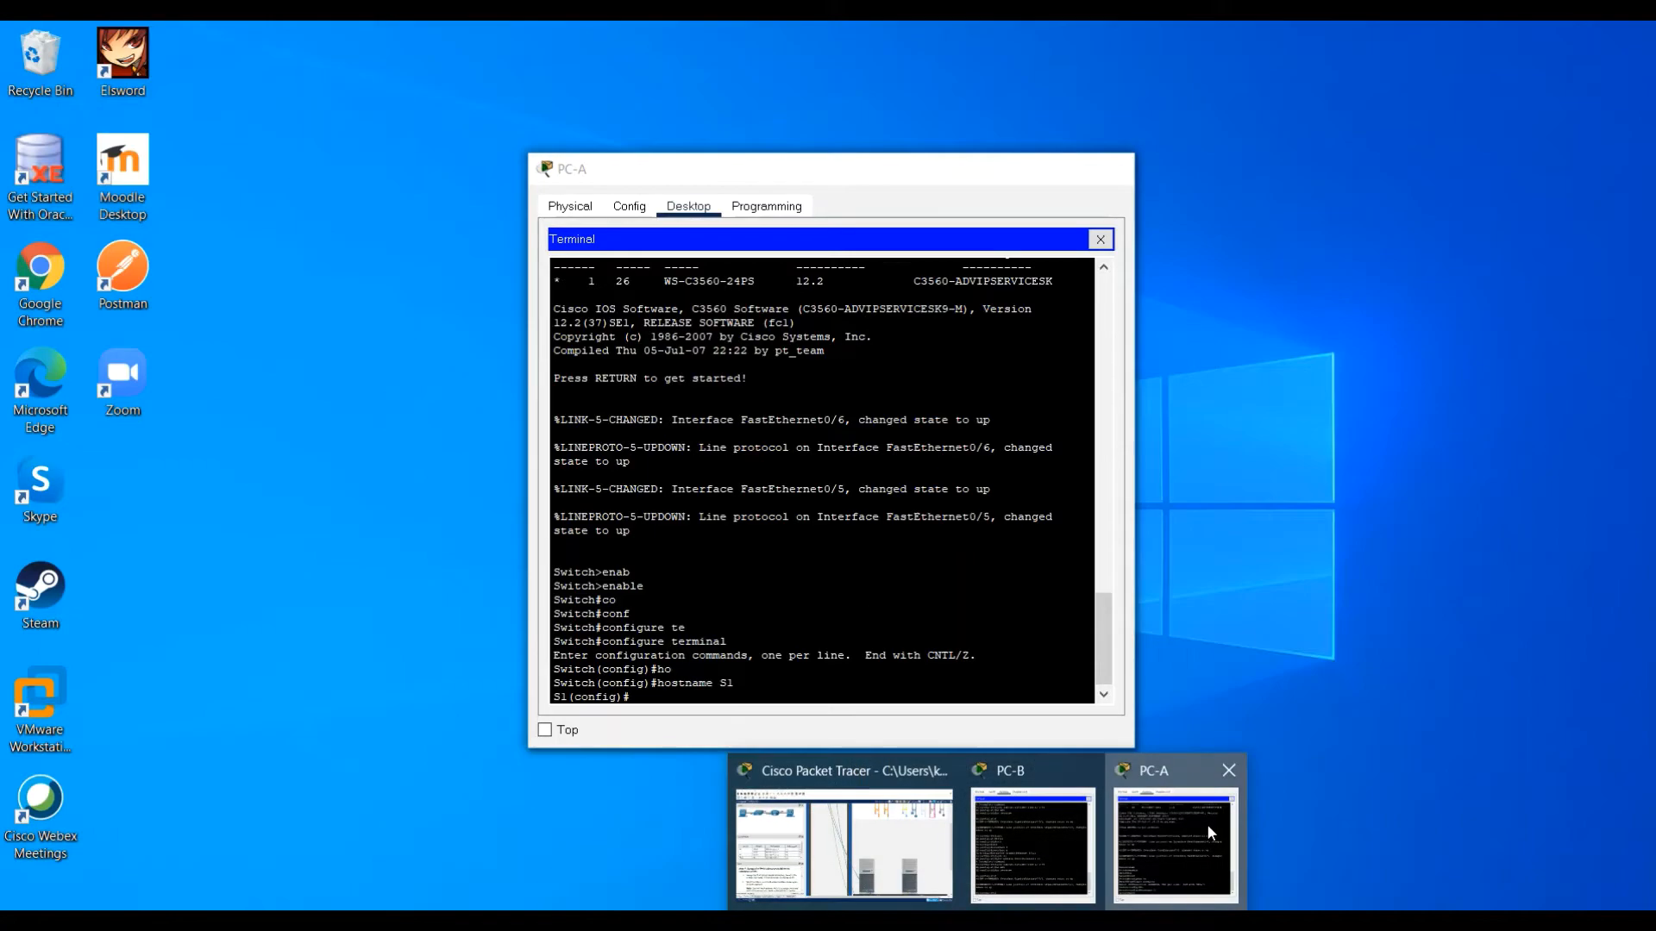
click(1207, 826)
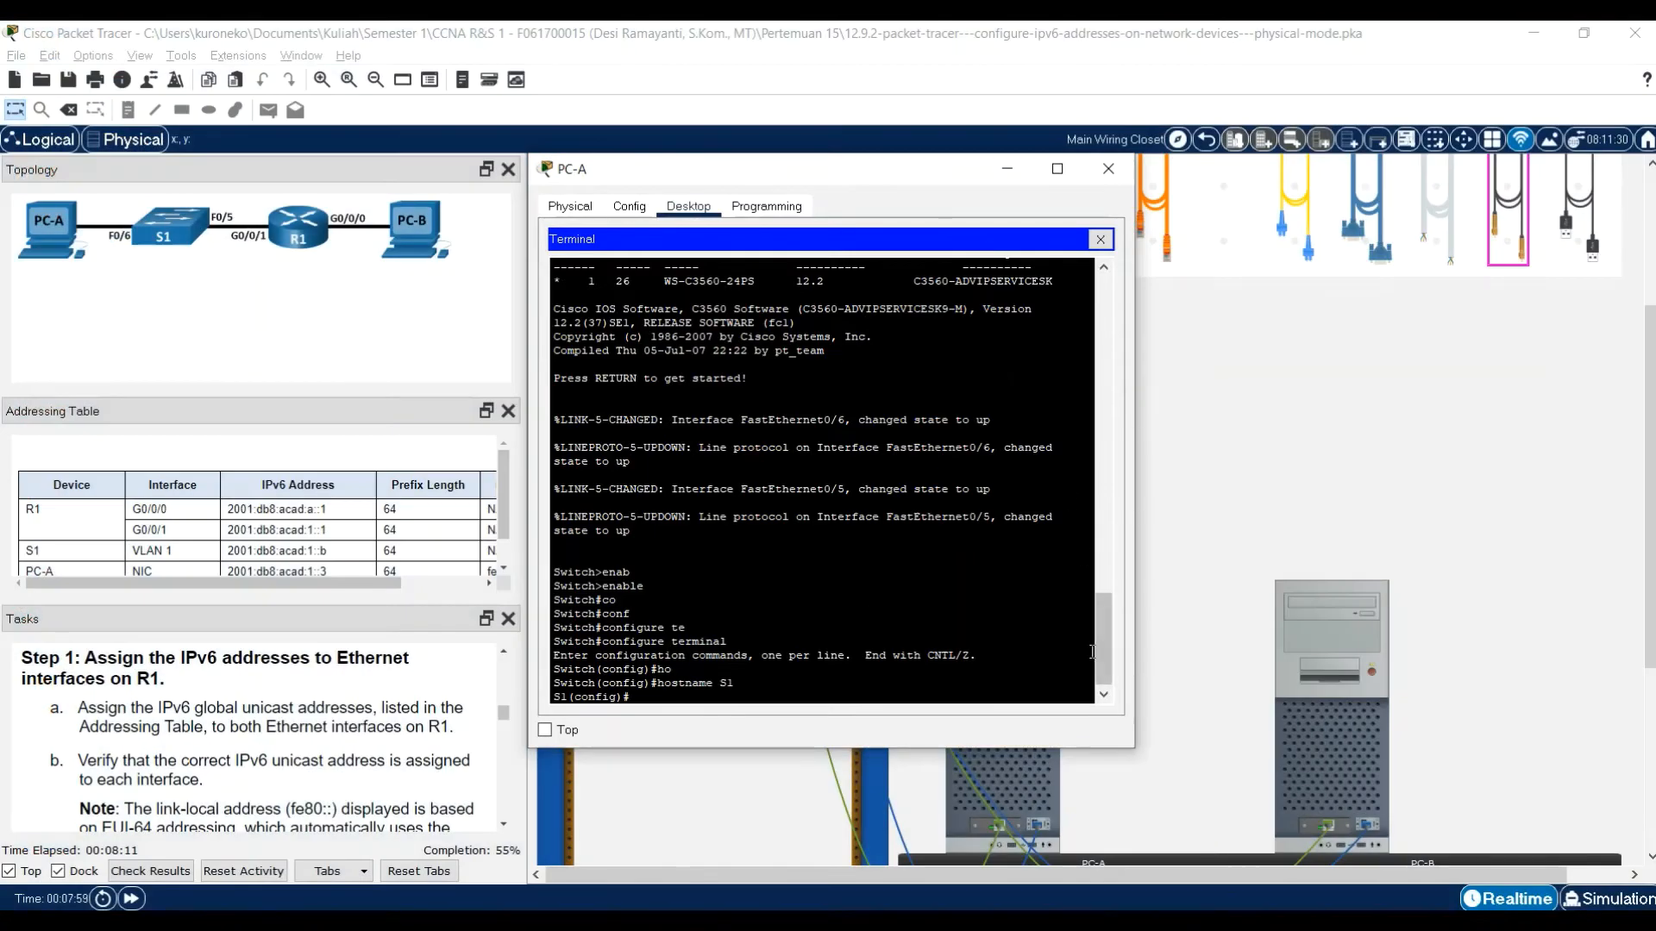
mouse_move(988, 919)
click(987, 828)
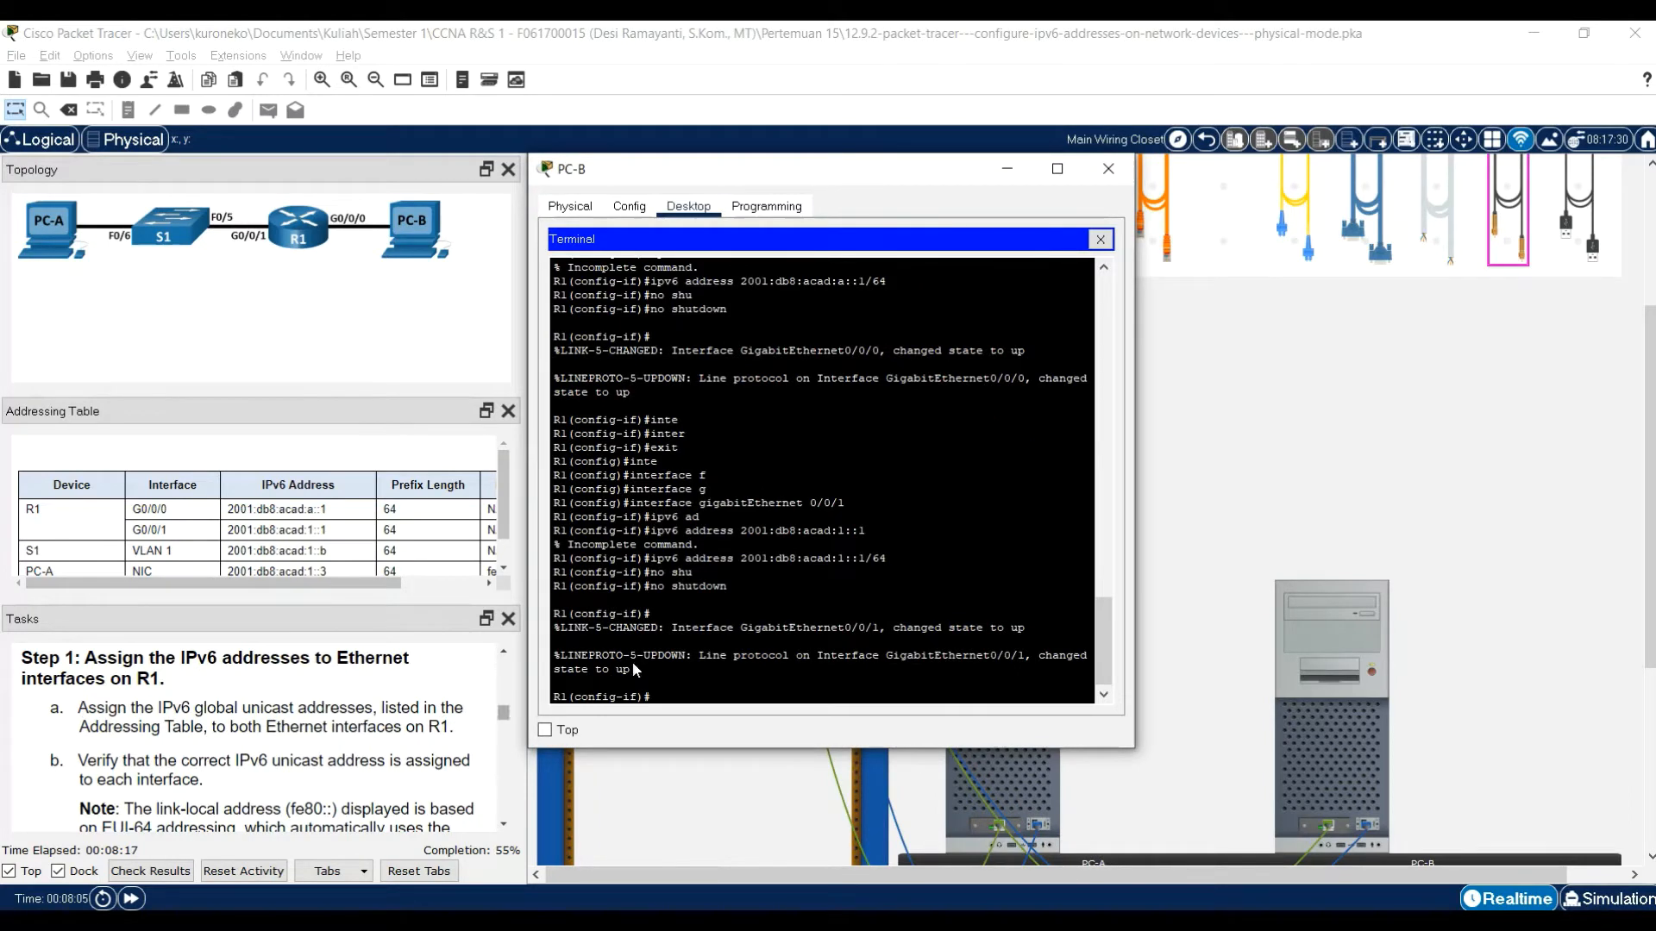
scroll(303, 778, down, 1)
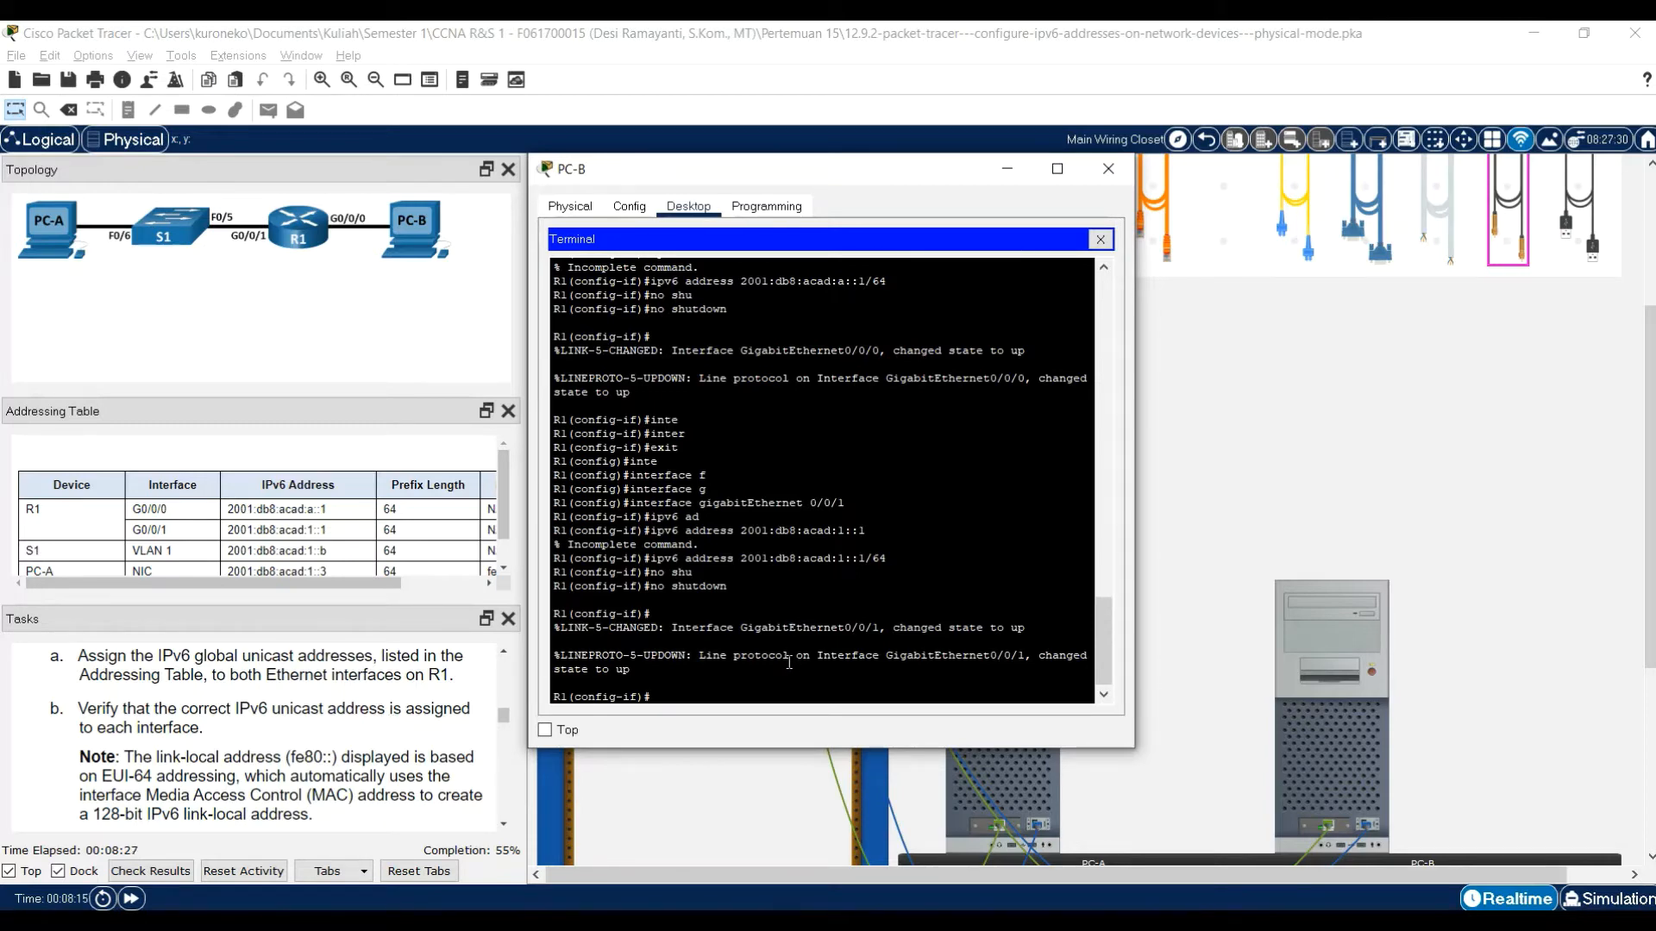
- Leave interface configuration mode on R1 with exit
text(sho)
key(Tab)
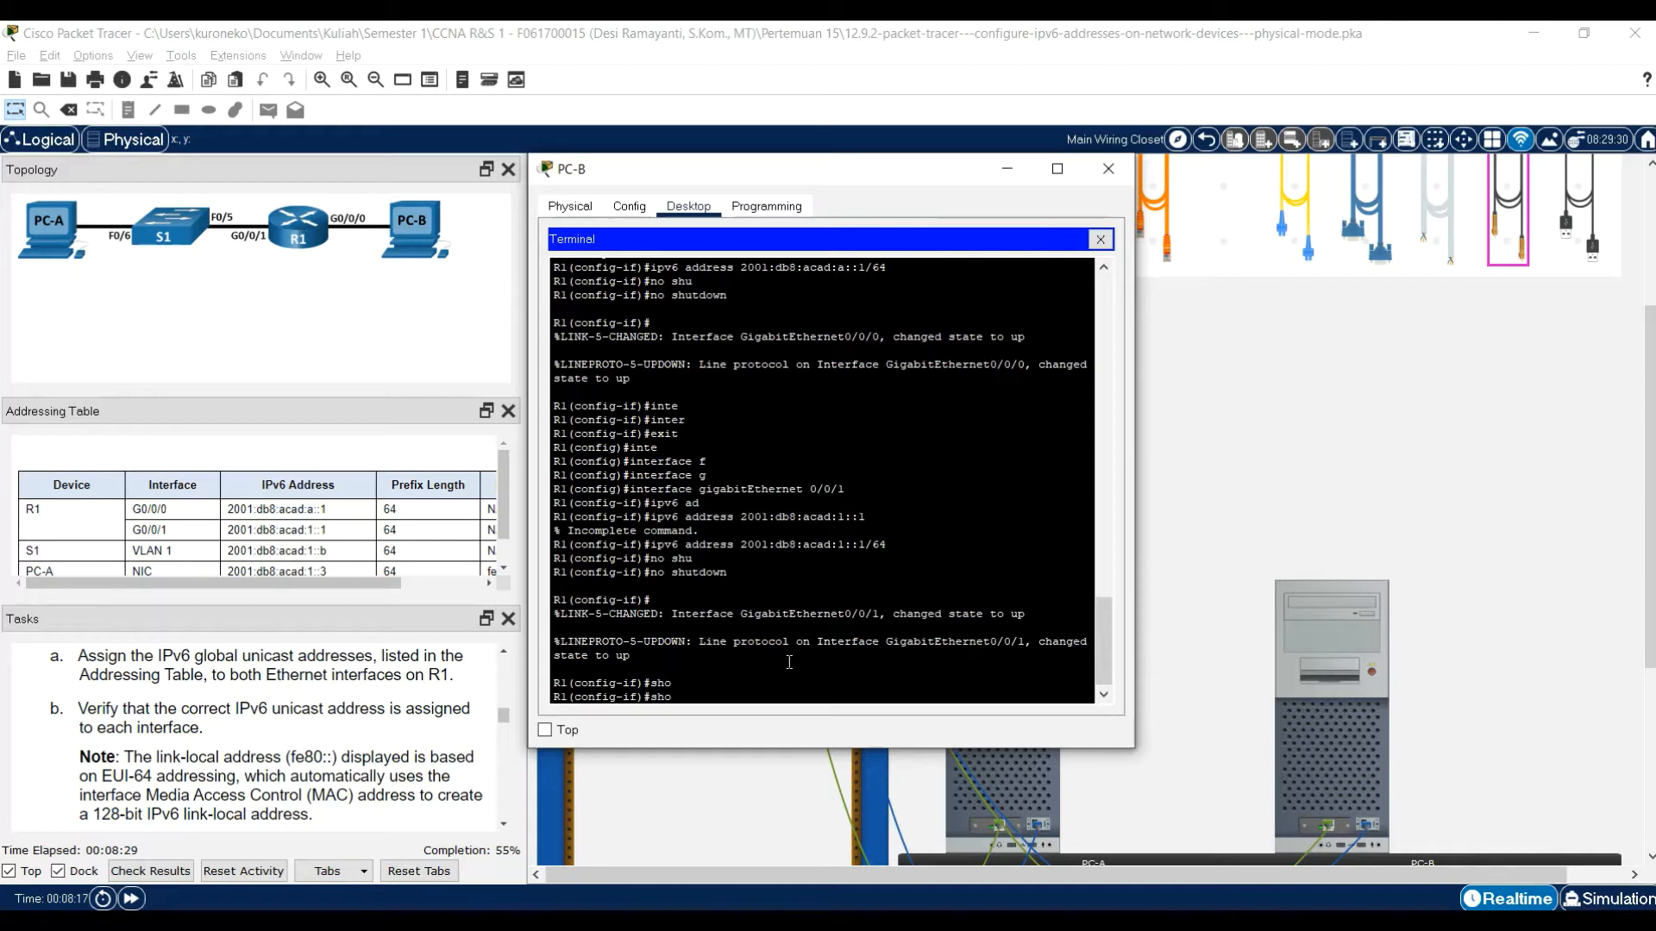
key(BackSpace)
key(BackSpace)
key(BackSpace)
text(exit)
key(Return)
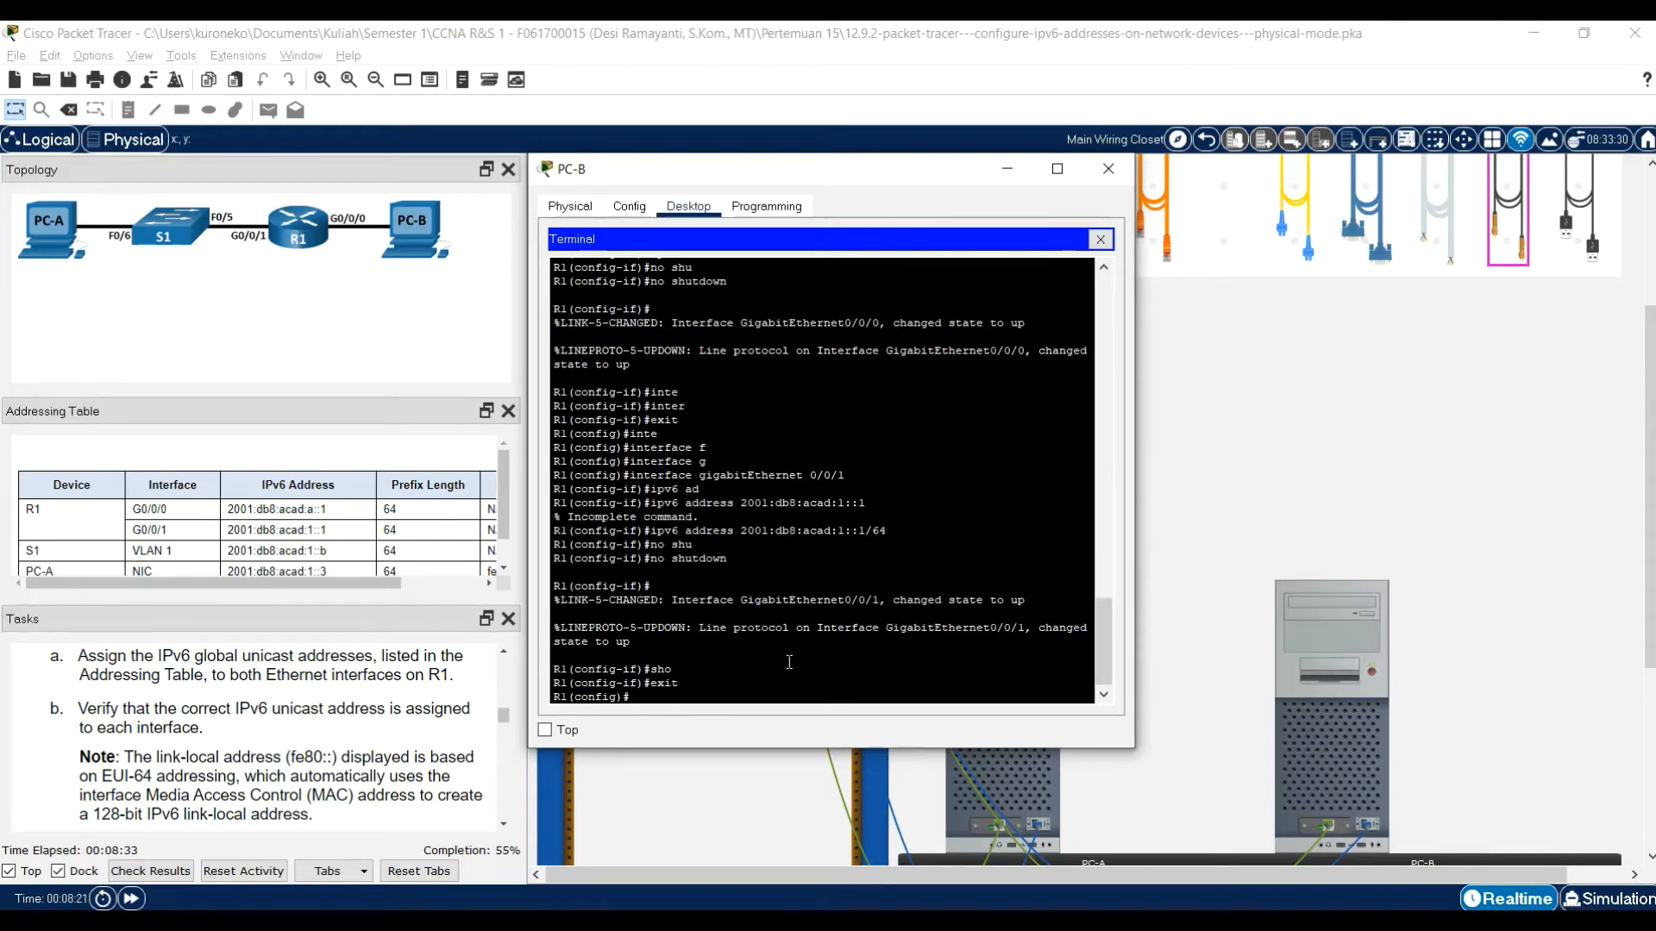
- Exit R1's global configuration mode to return to privileged EXEC mode
text(sh)
key(Tab)
text(o)
key(Tab)
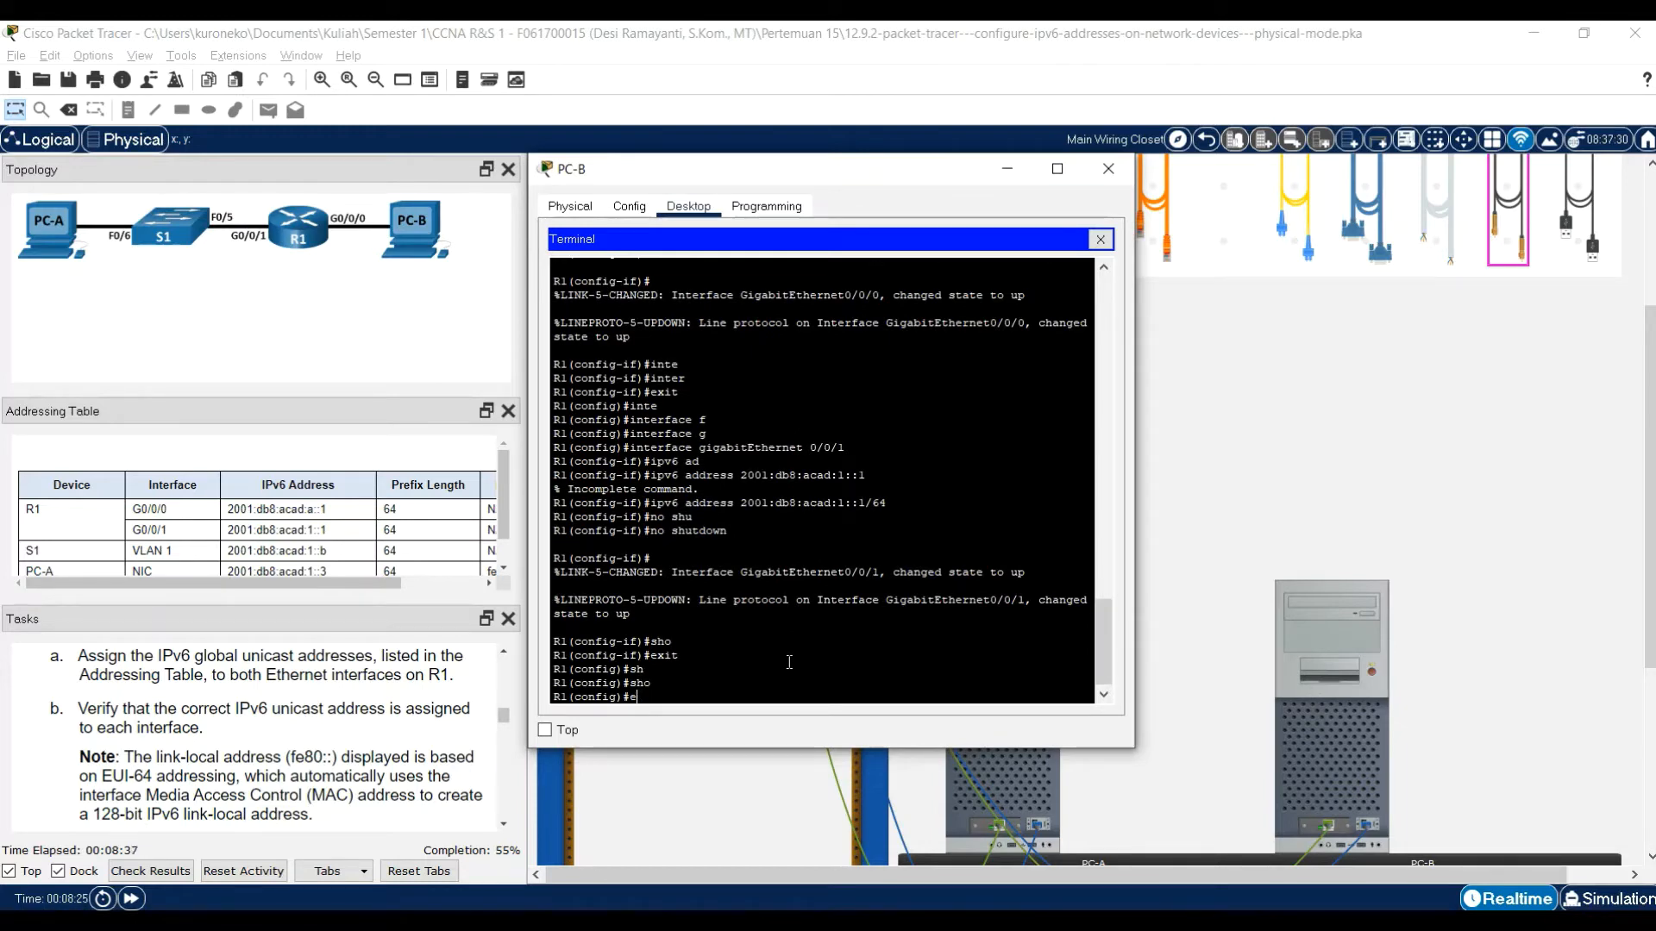
key(BackSpace)
key(BackSpace)
key(BackSpace)
text(exit)
key(Return)
key(Return)
- Display R1's IPv6 interface summary with show ipv6 interface brief
text(sho)
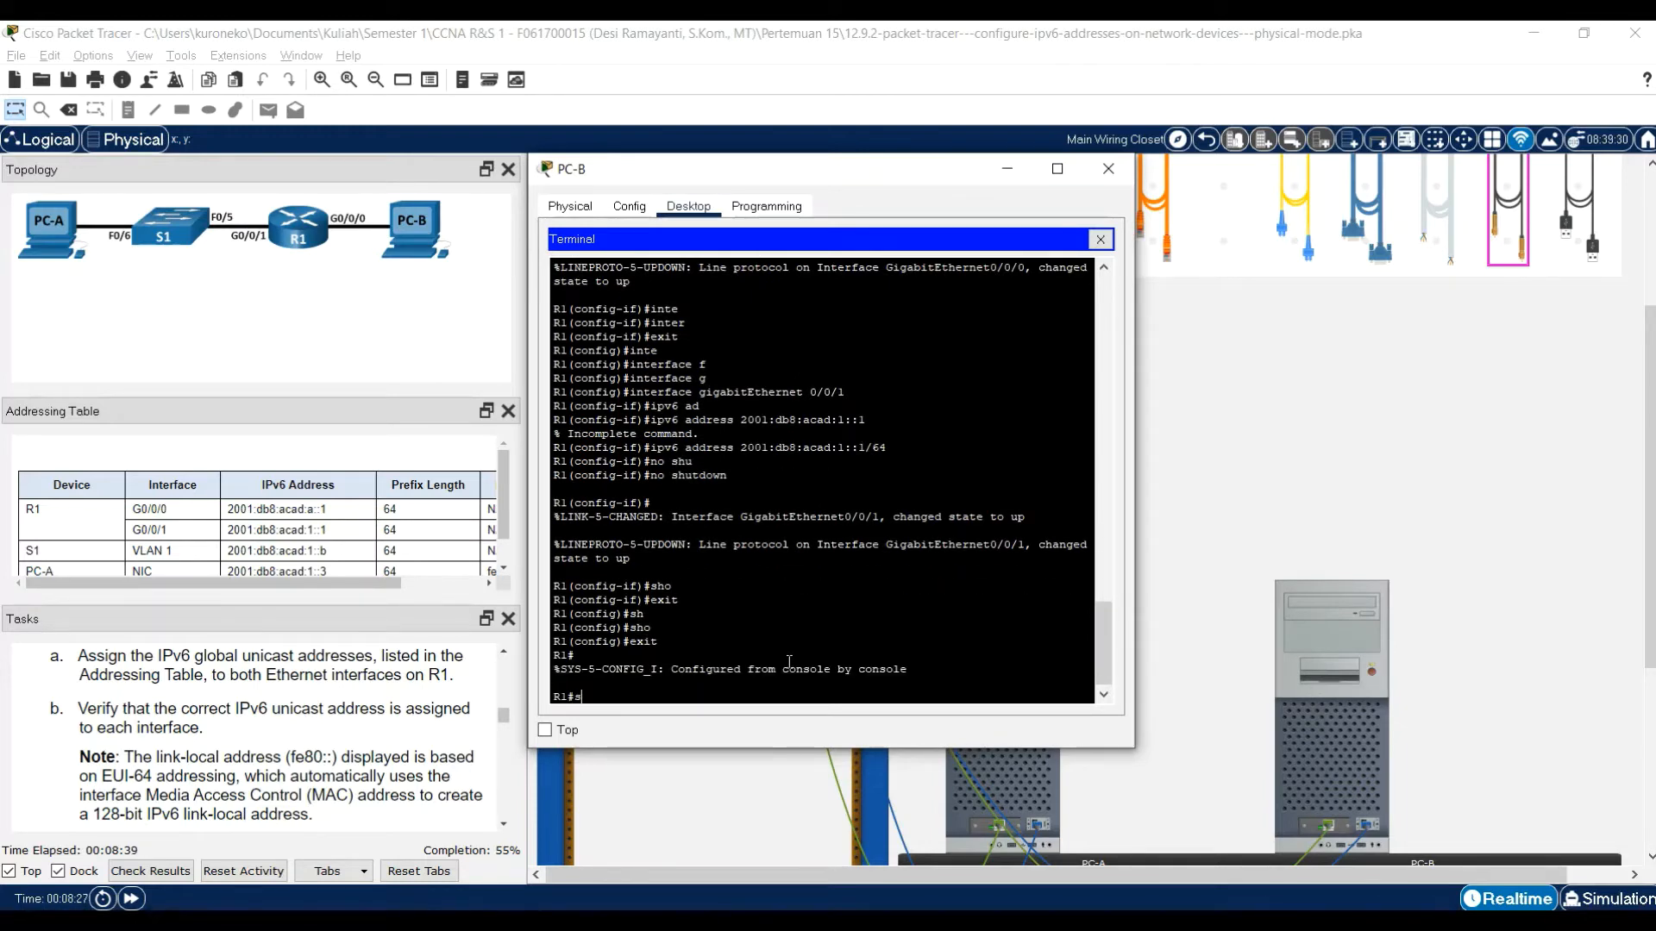
key(Tab)
text(i)
key(Tab)
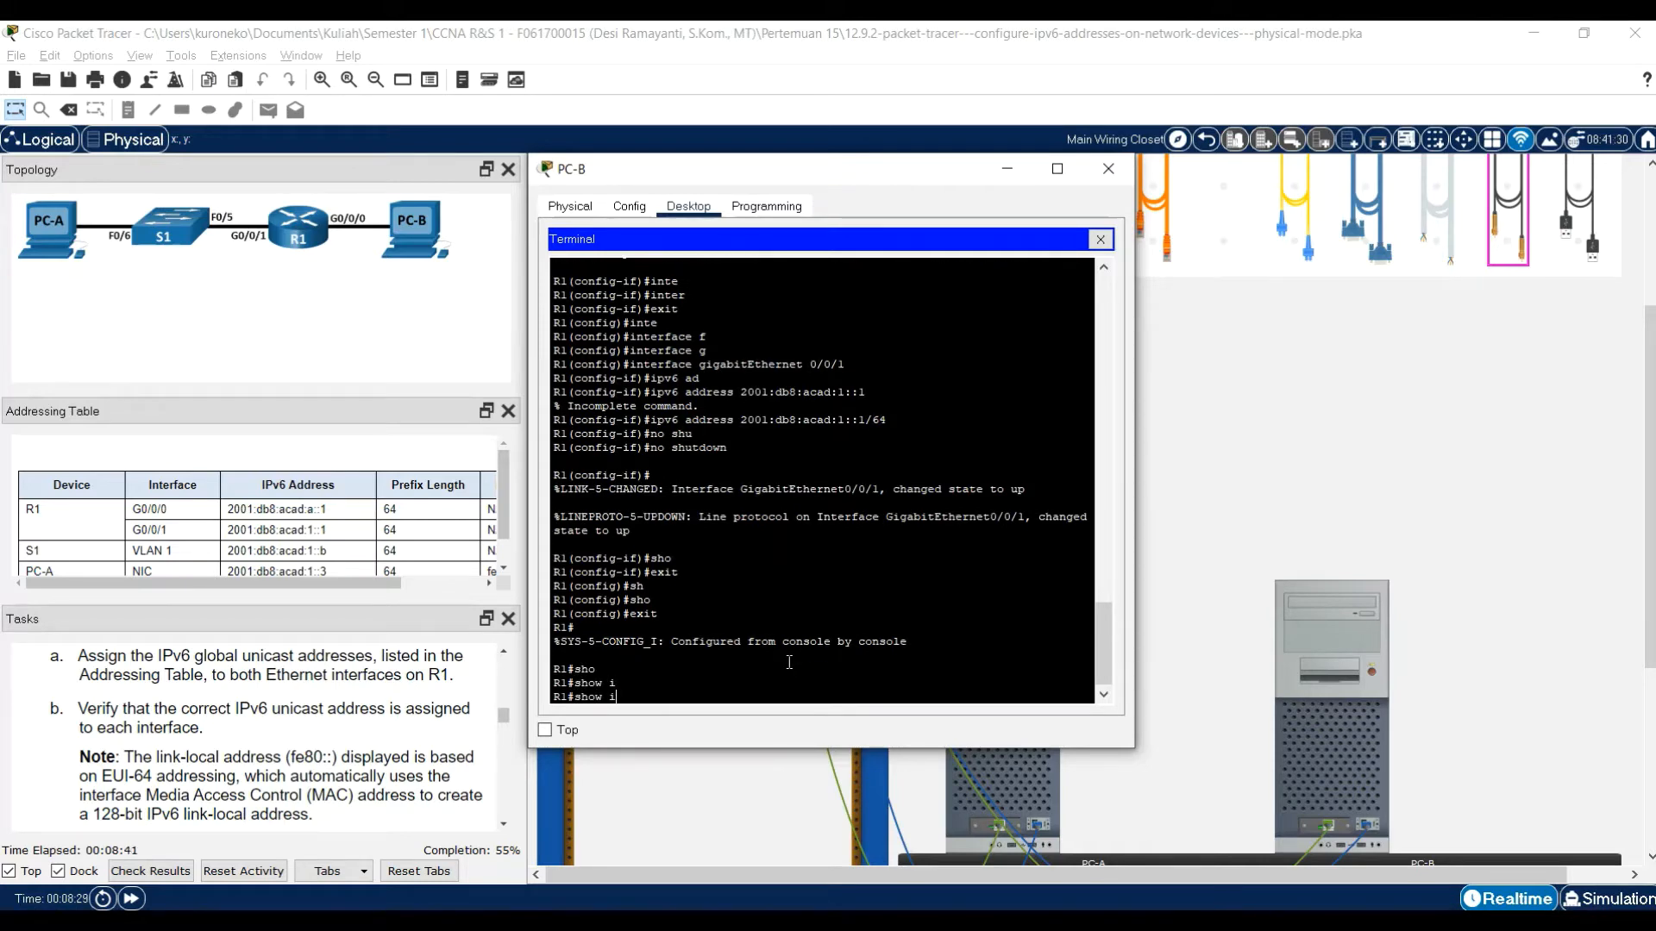
text(p)
key(Tab)
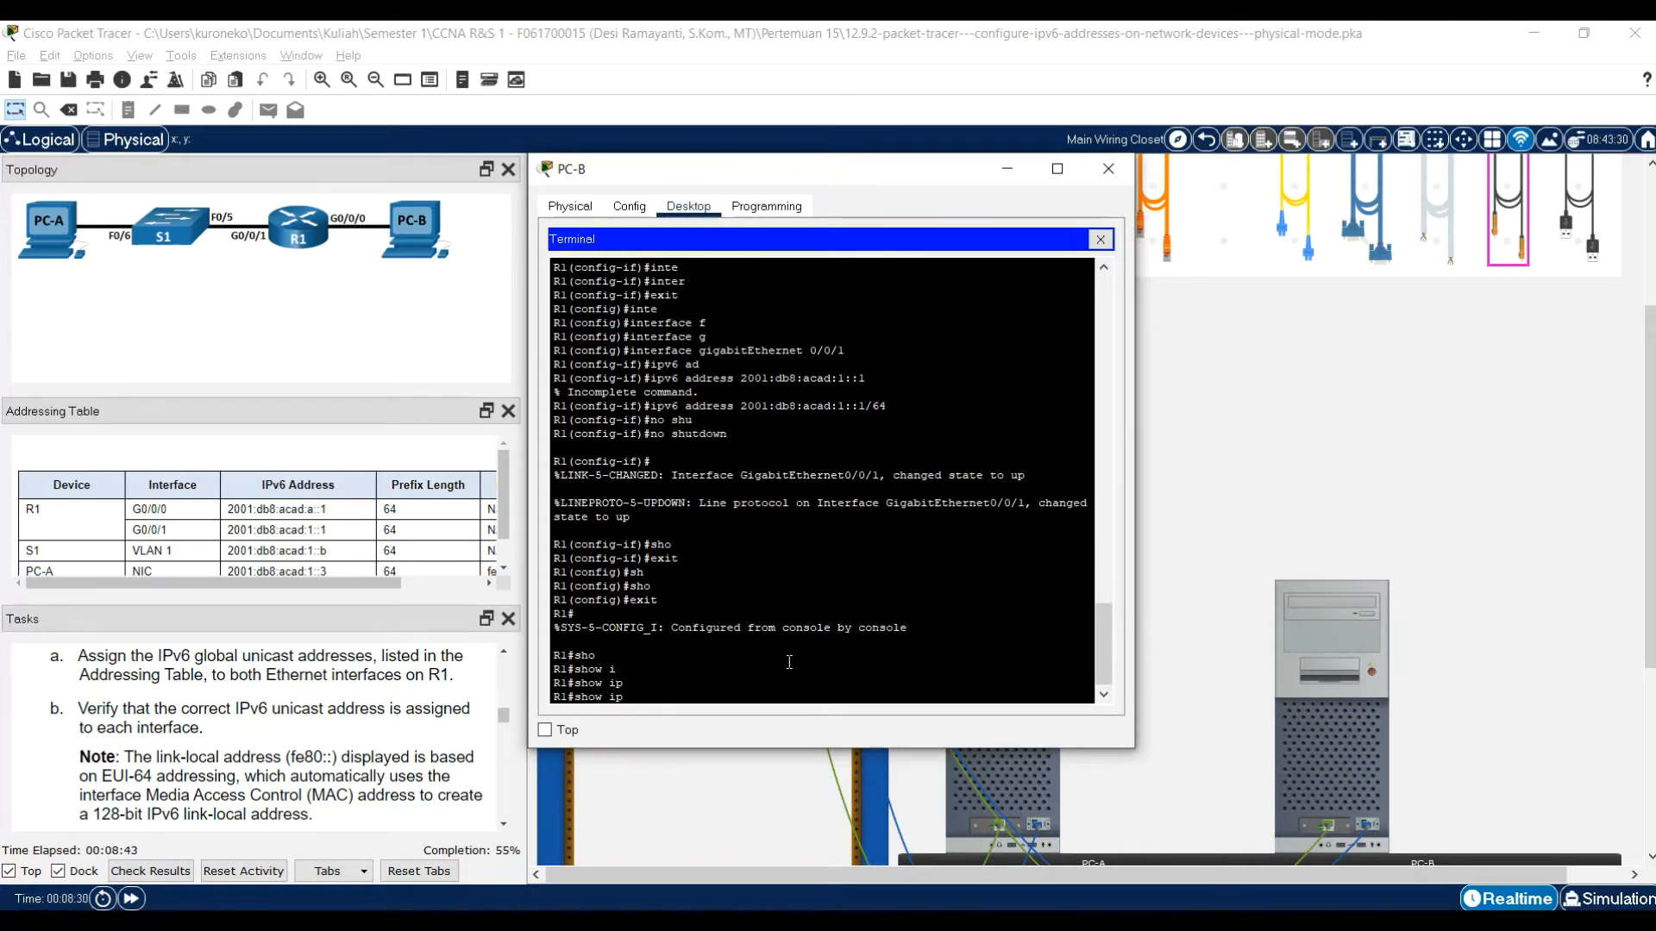
text(v6 inte)
key(Tab)
text(br)
key(Tab)
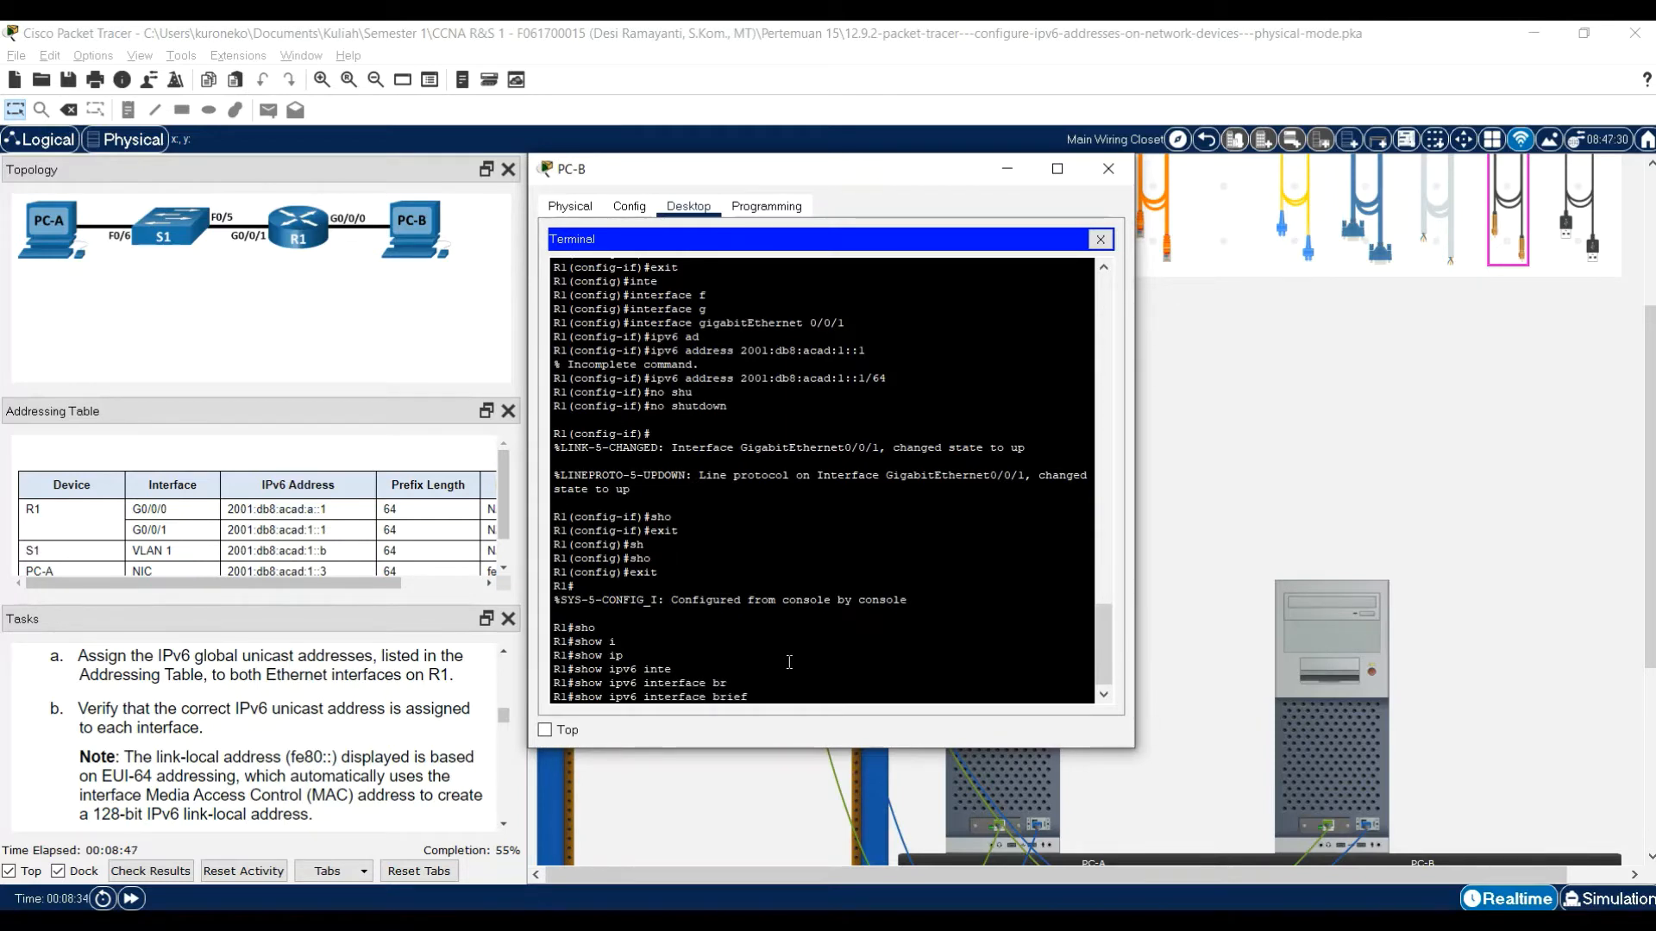
key(Return)
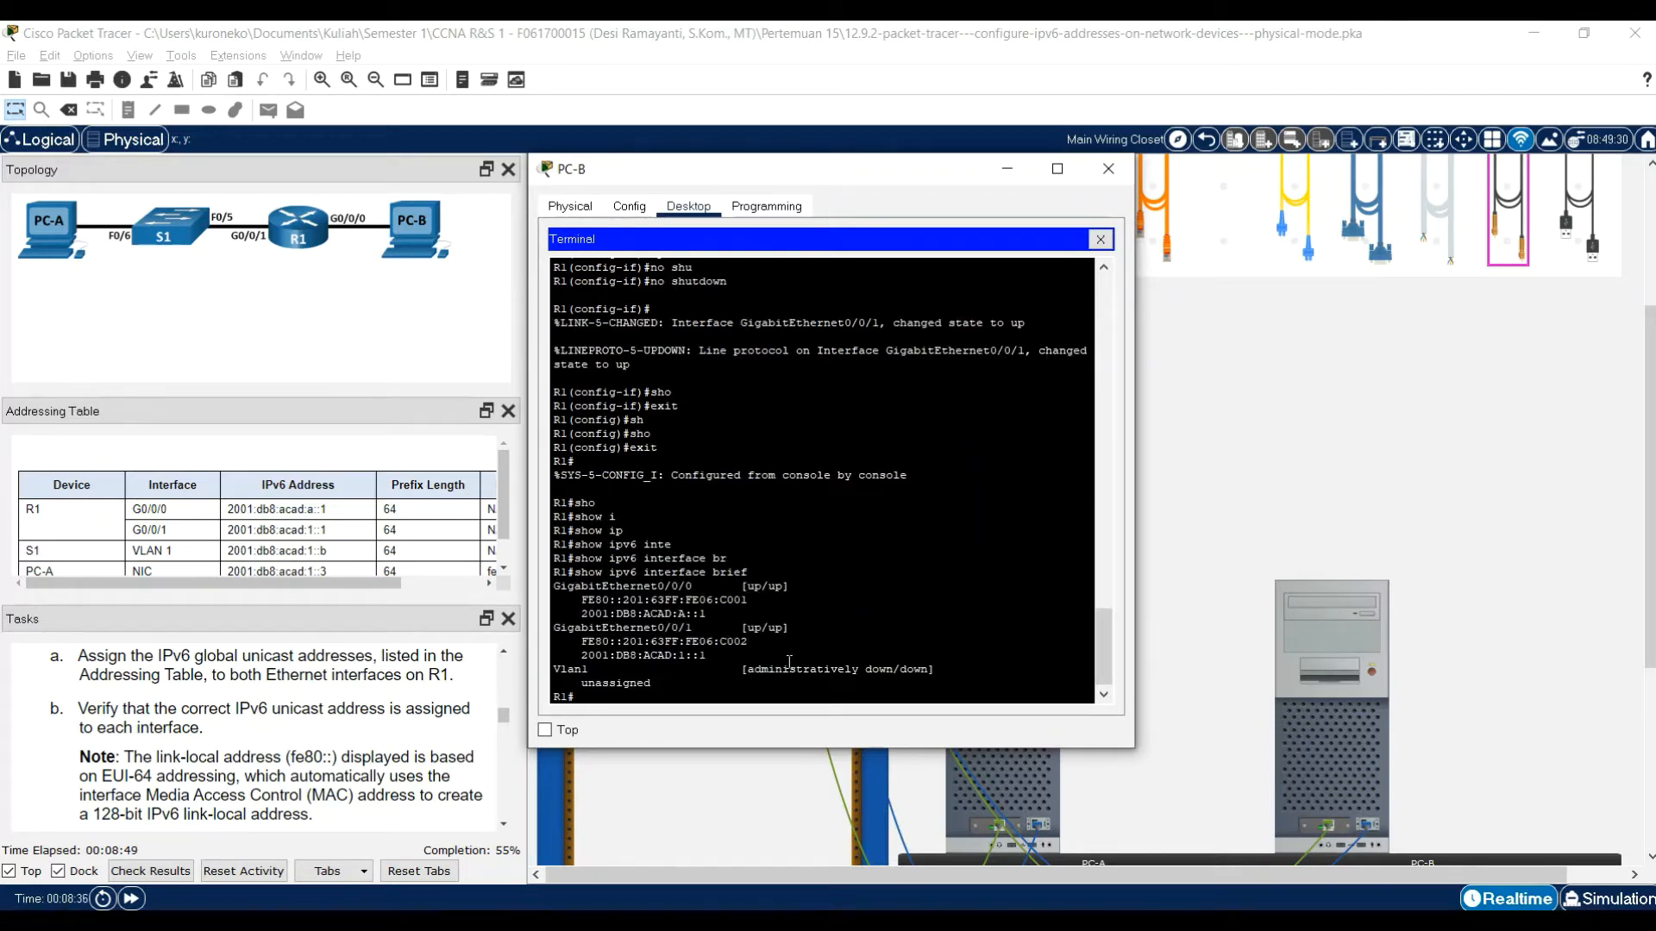
- Move PC-B's terminal window off PC-A's window and examine the IPv6 addresses listed for R1's interfaces
scroll(690, 518, up, 6)
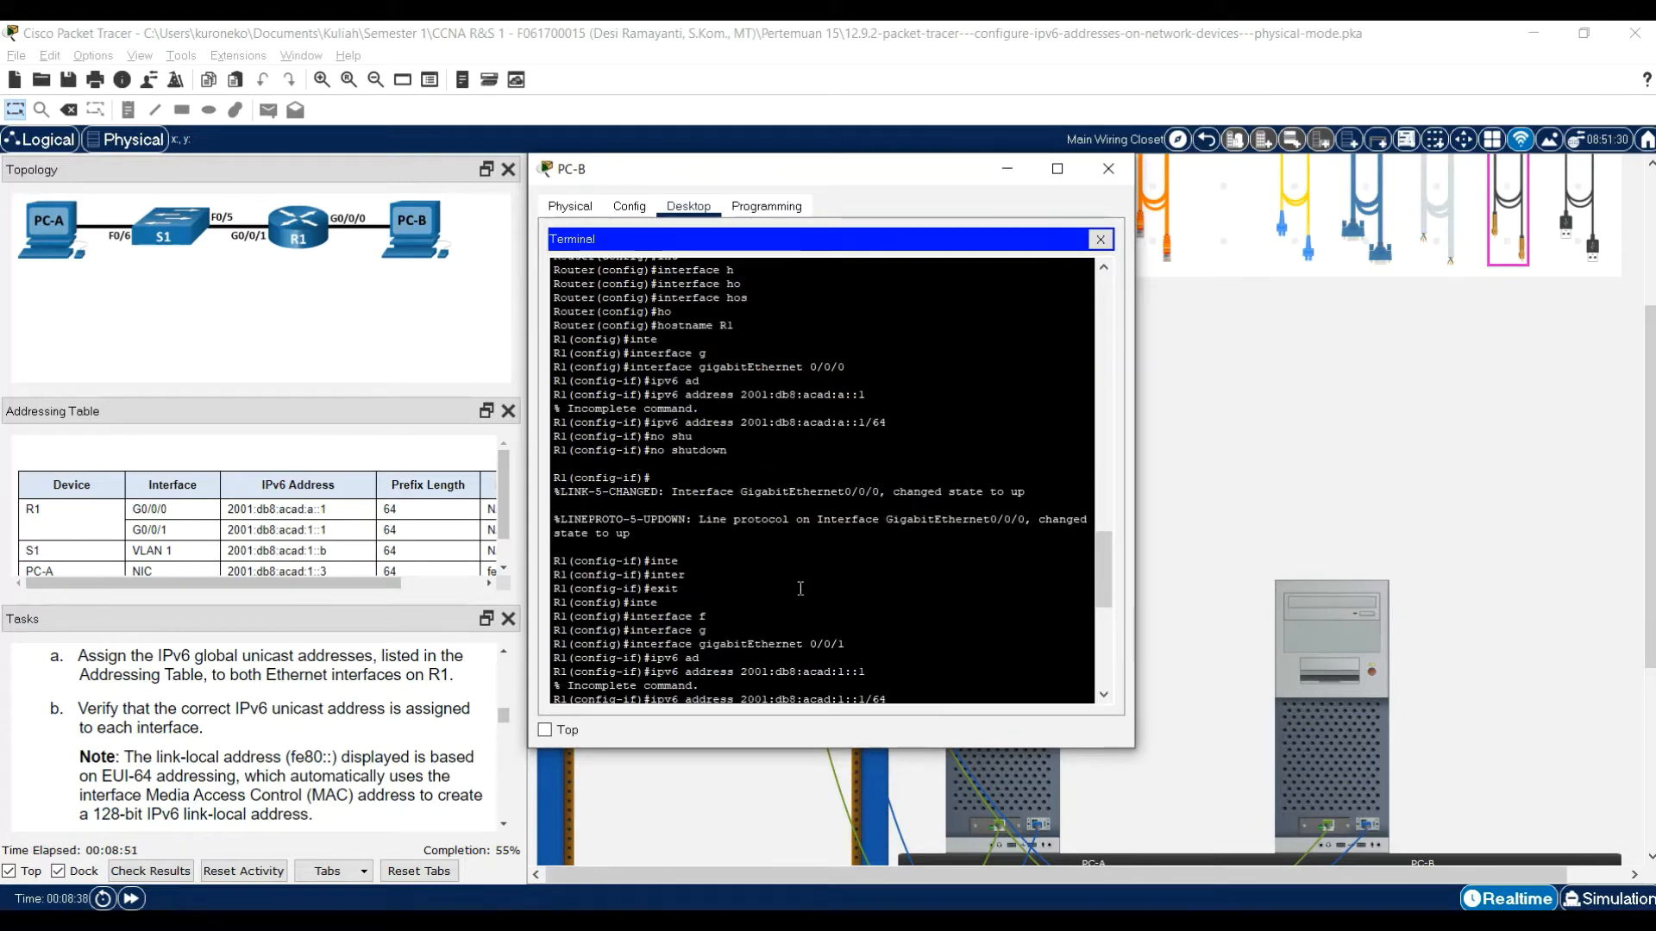
scroll(799, 589, down, 6)
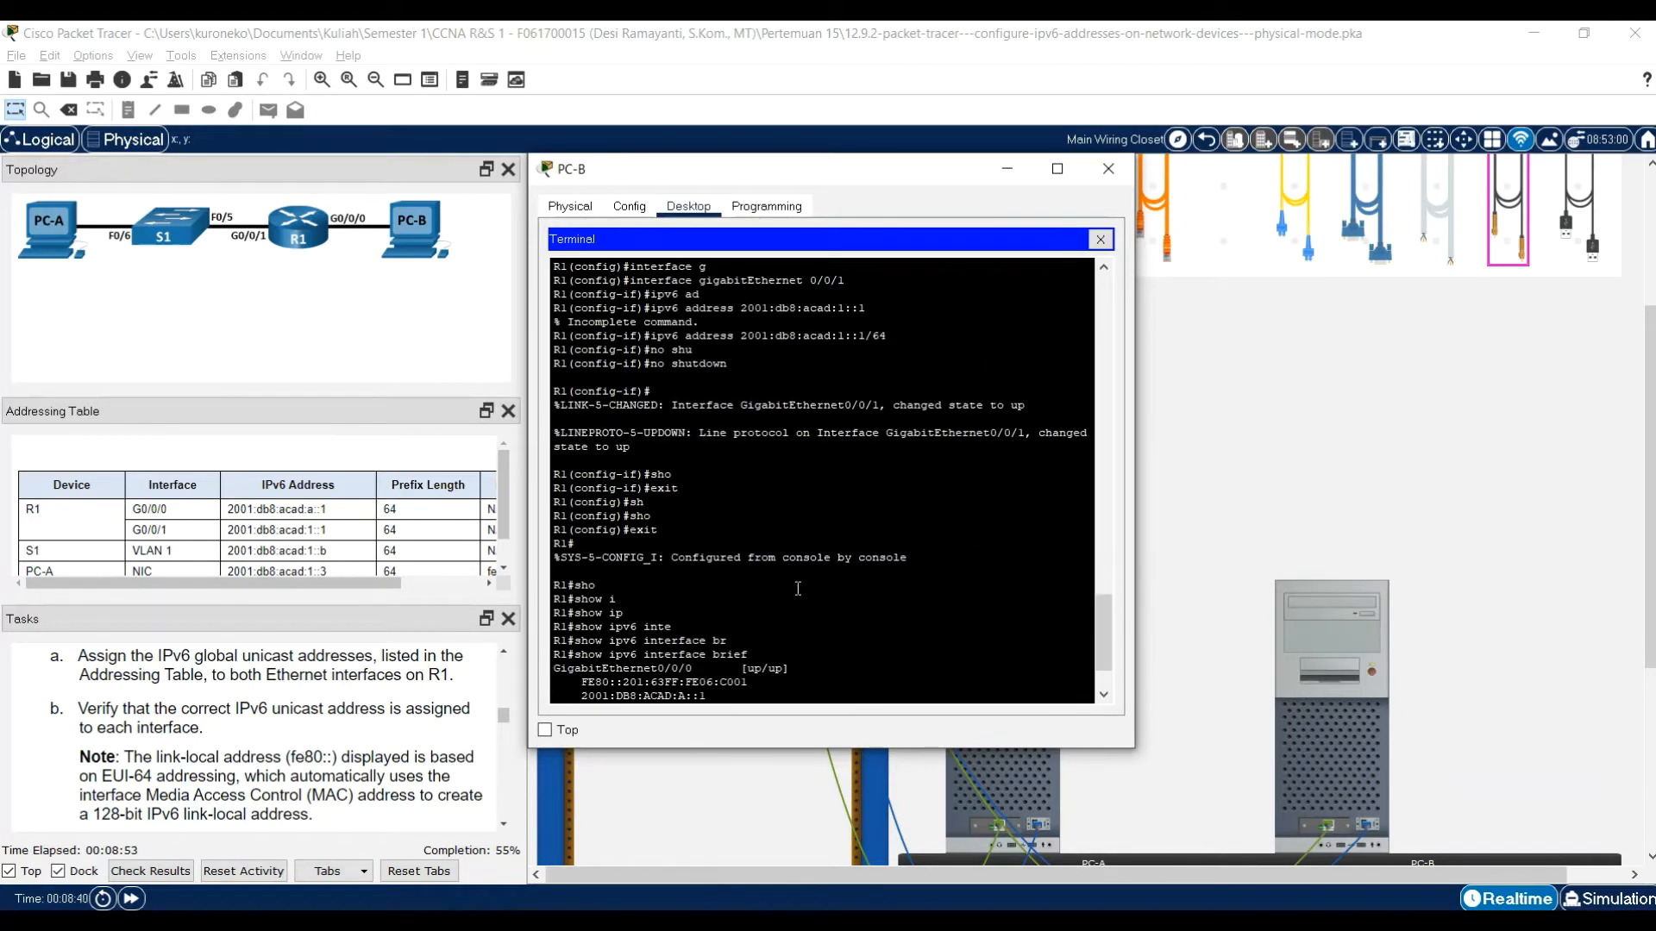
click(1057, 169)
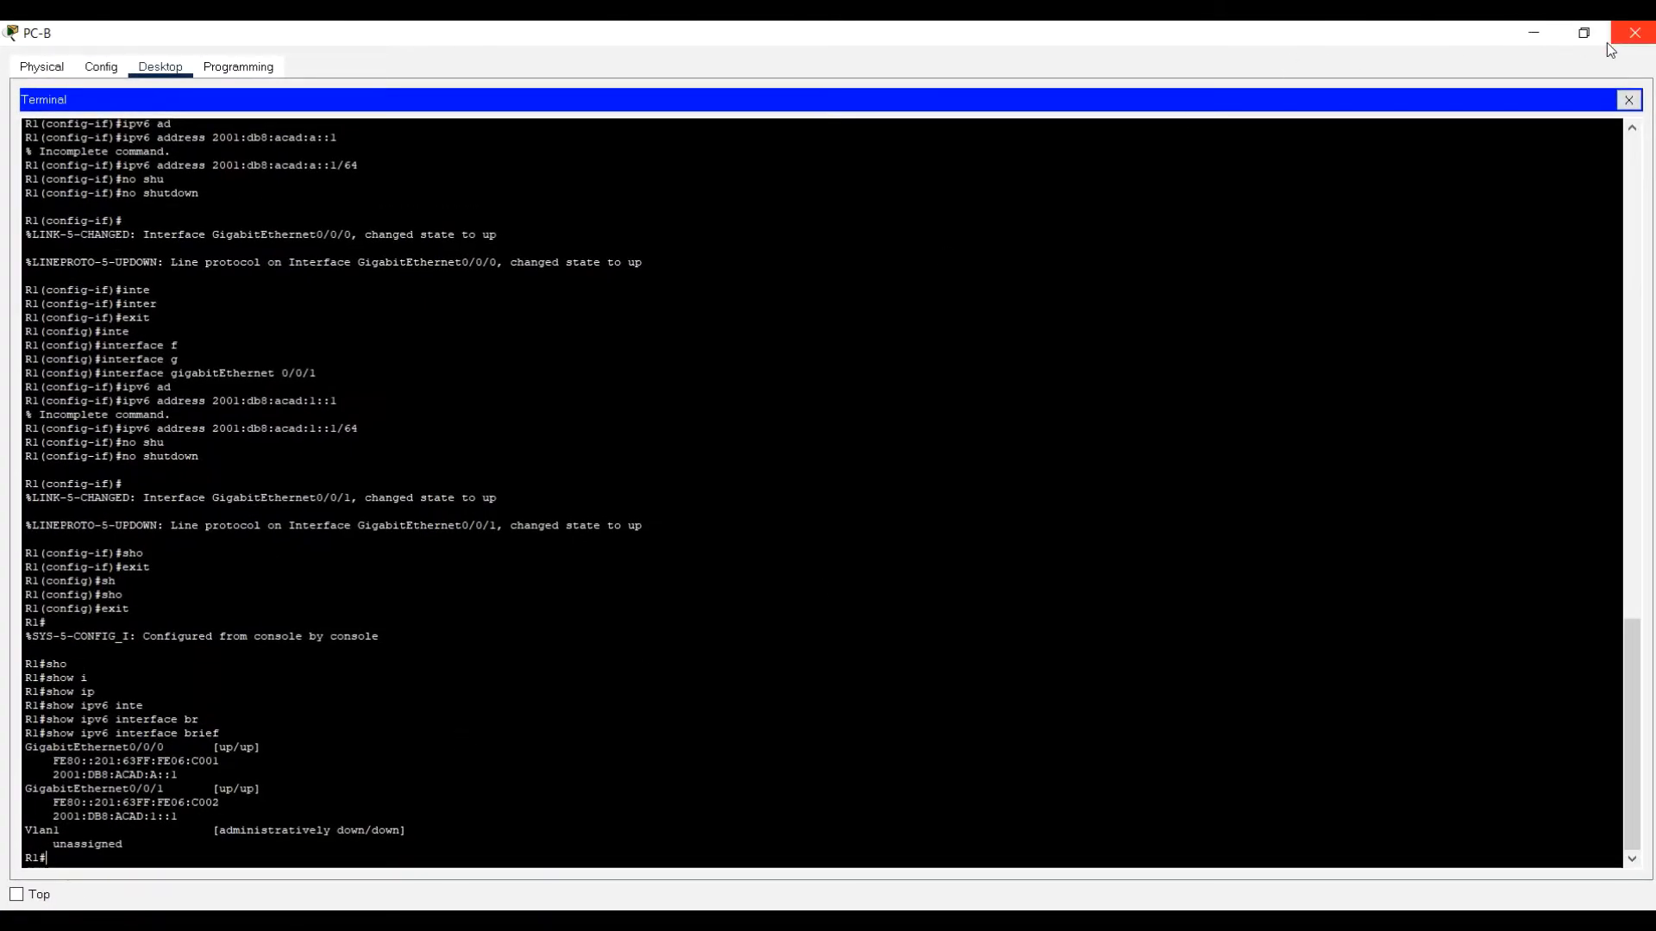
click(1583, 33)
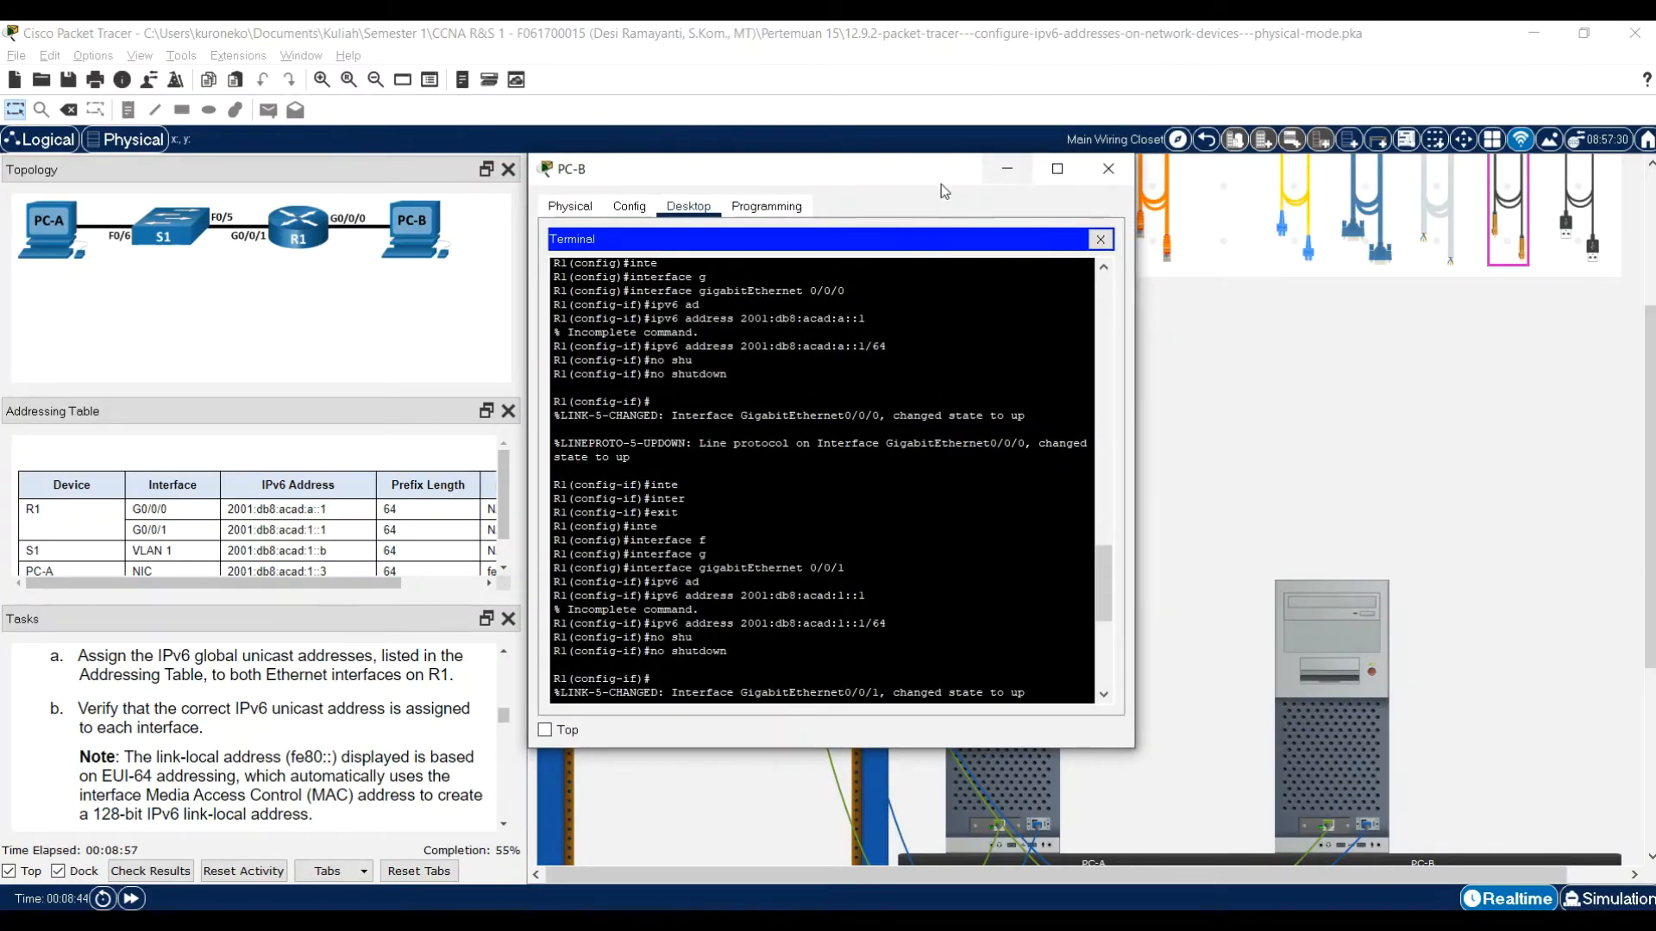
drag(940, 185, 1060, 241)
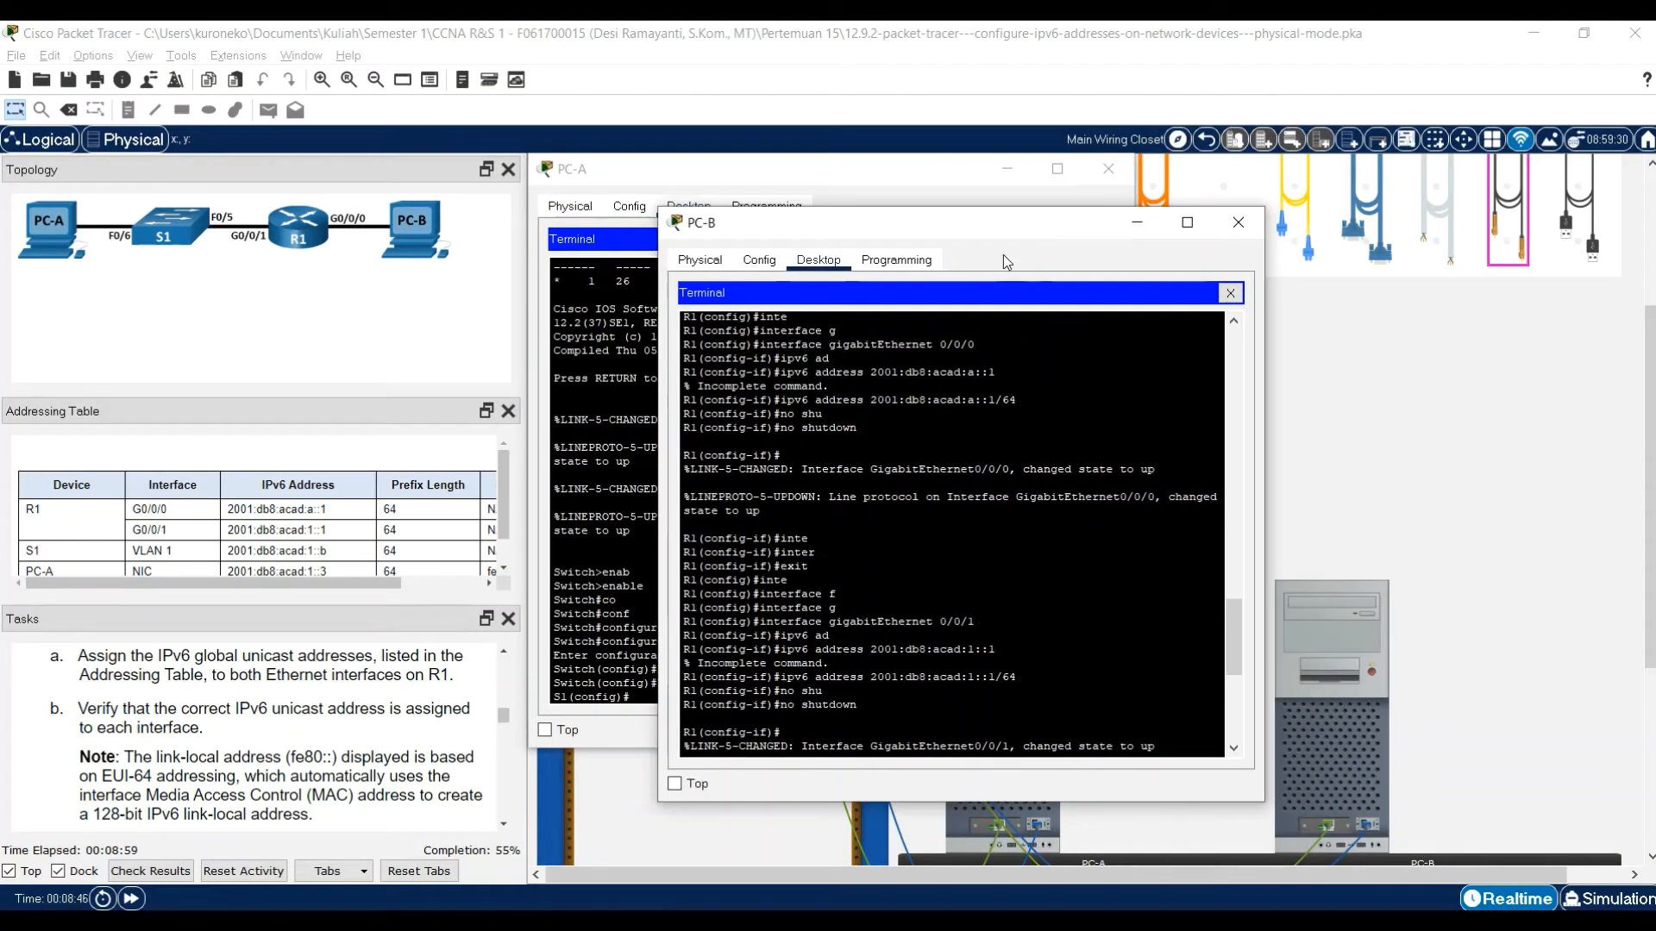
scroll(996, 564, down, 7)
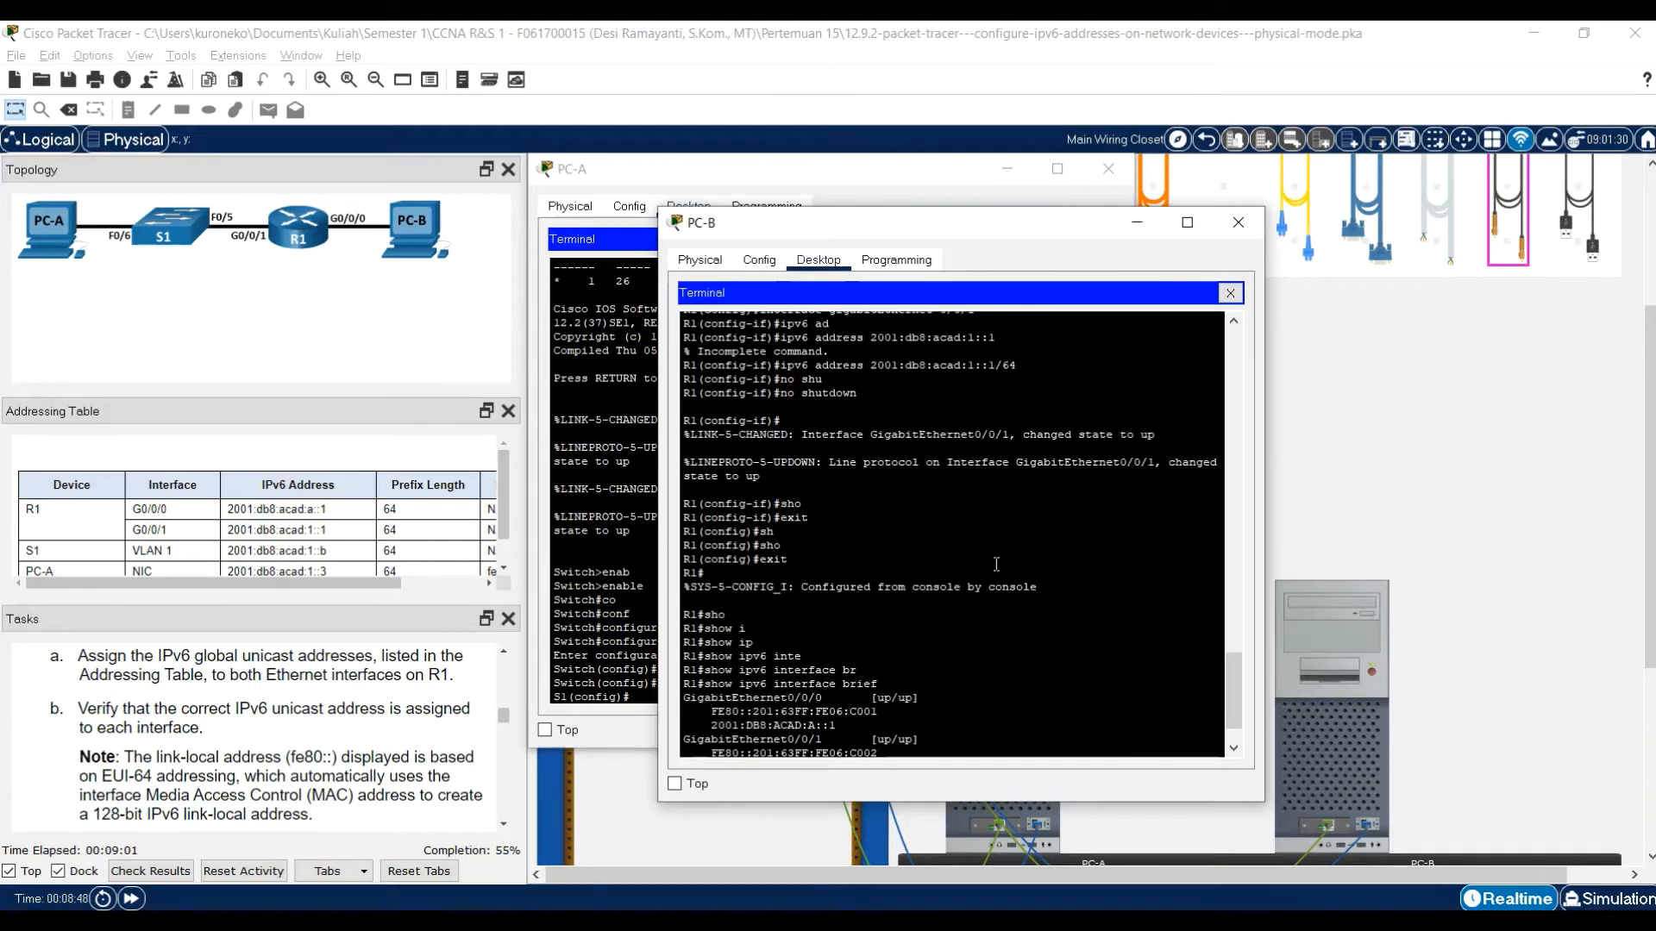
scroll(996, 564, down, 2)
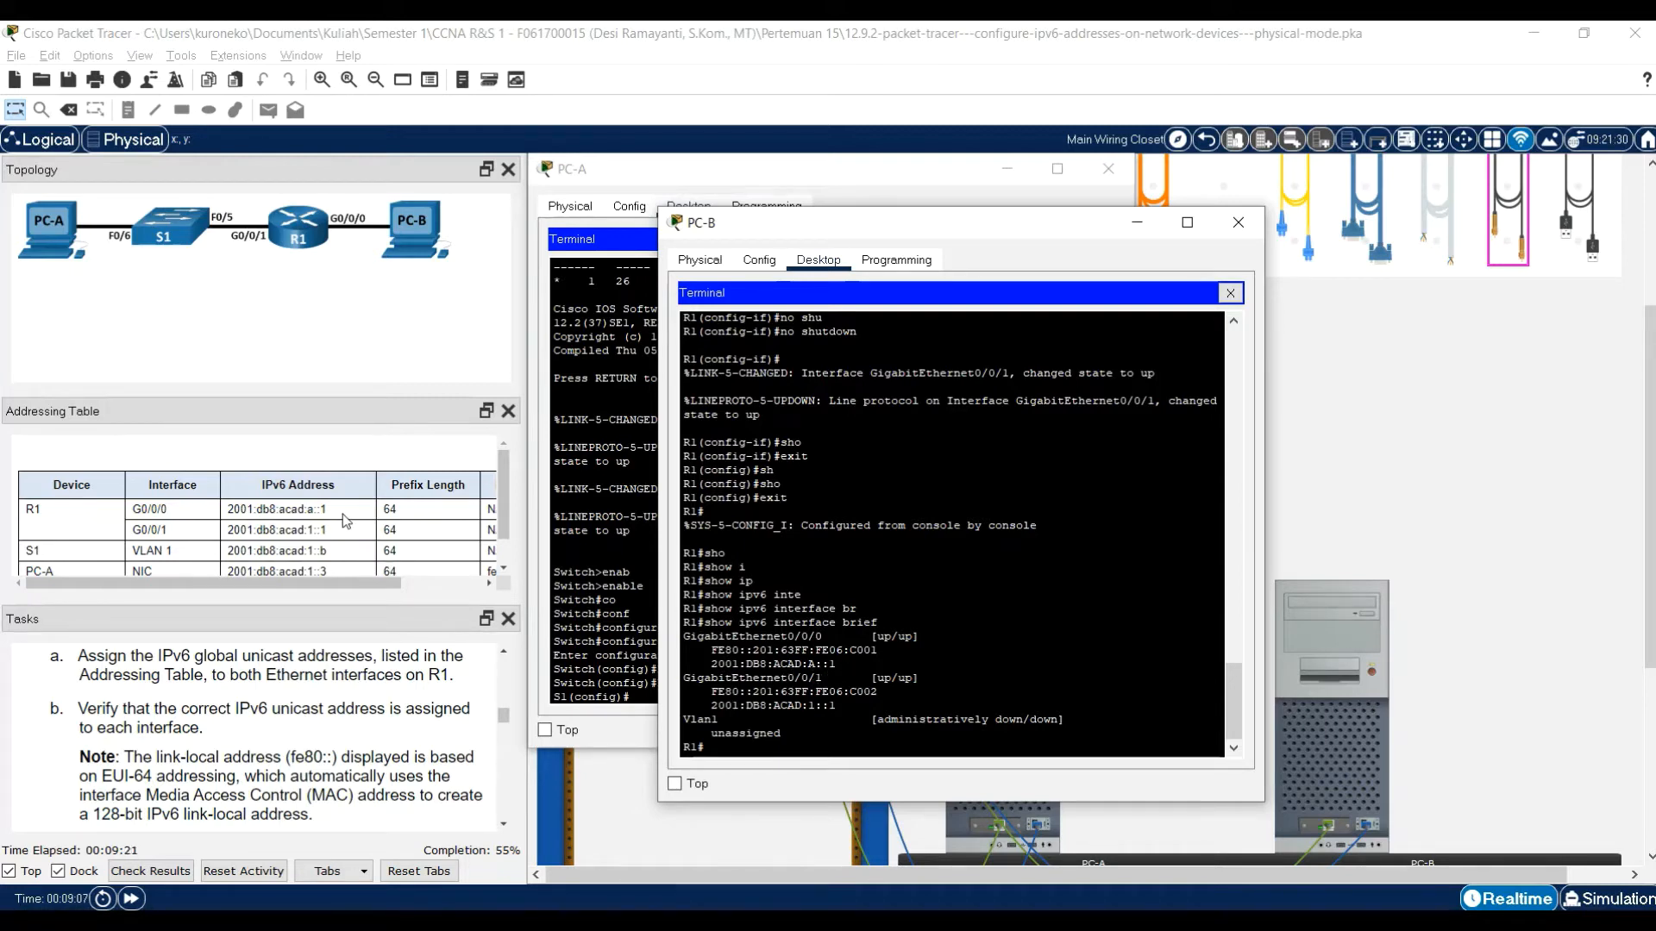
- Compare the G0/0/0 and G0/0/1 addresses in the addressing table with R1's interface output in PC-B's terminal
drag(334, 509, 298, 509)
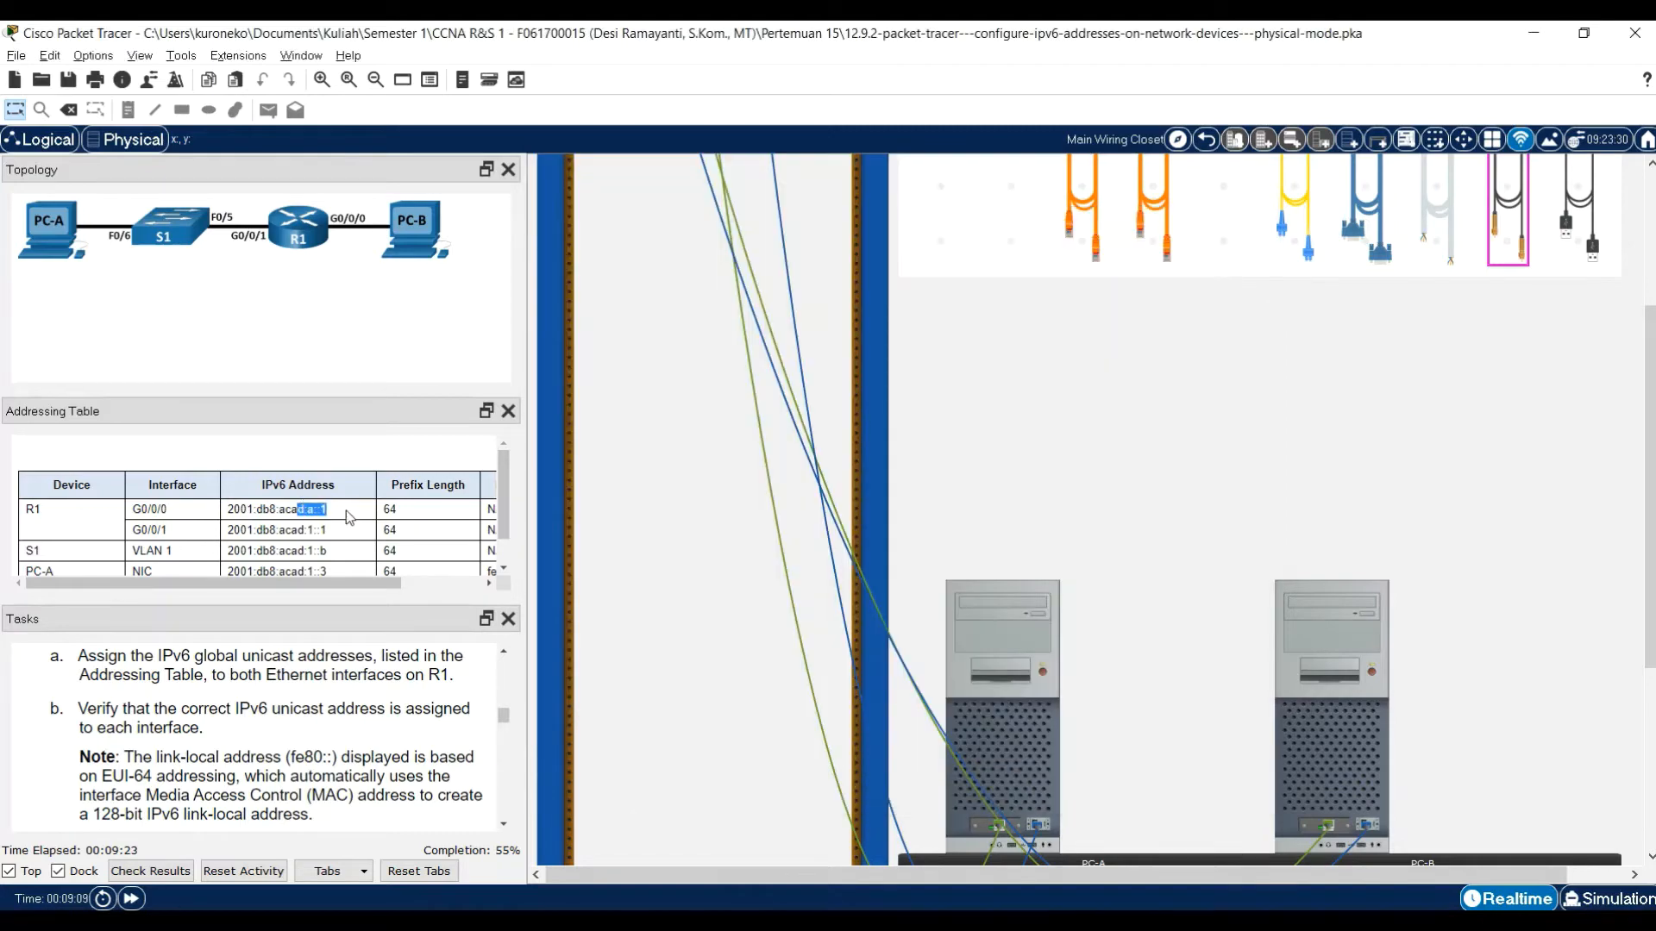
click(989, 921)
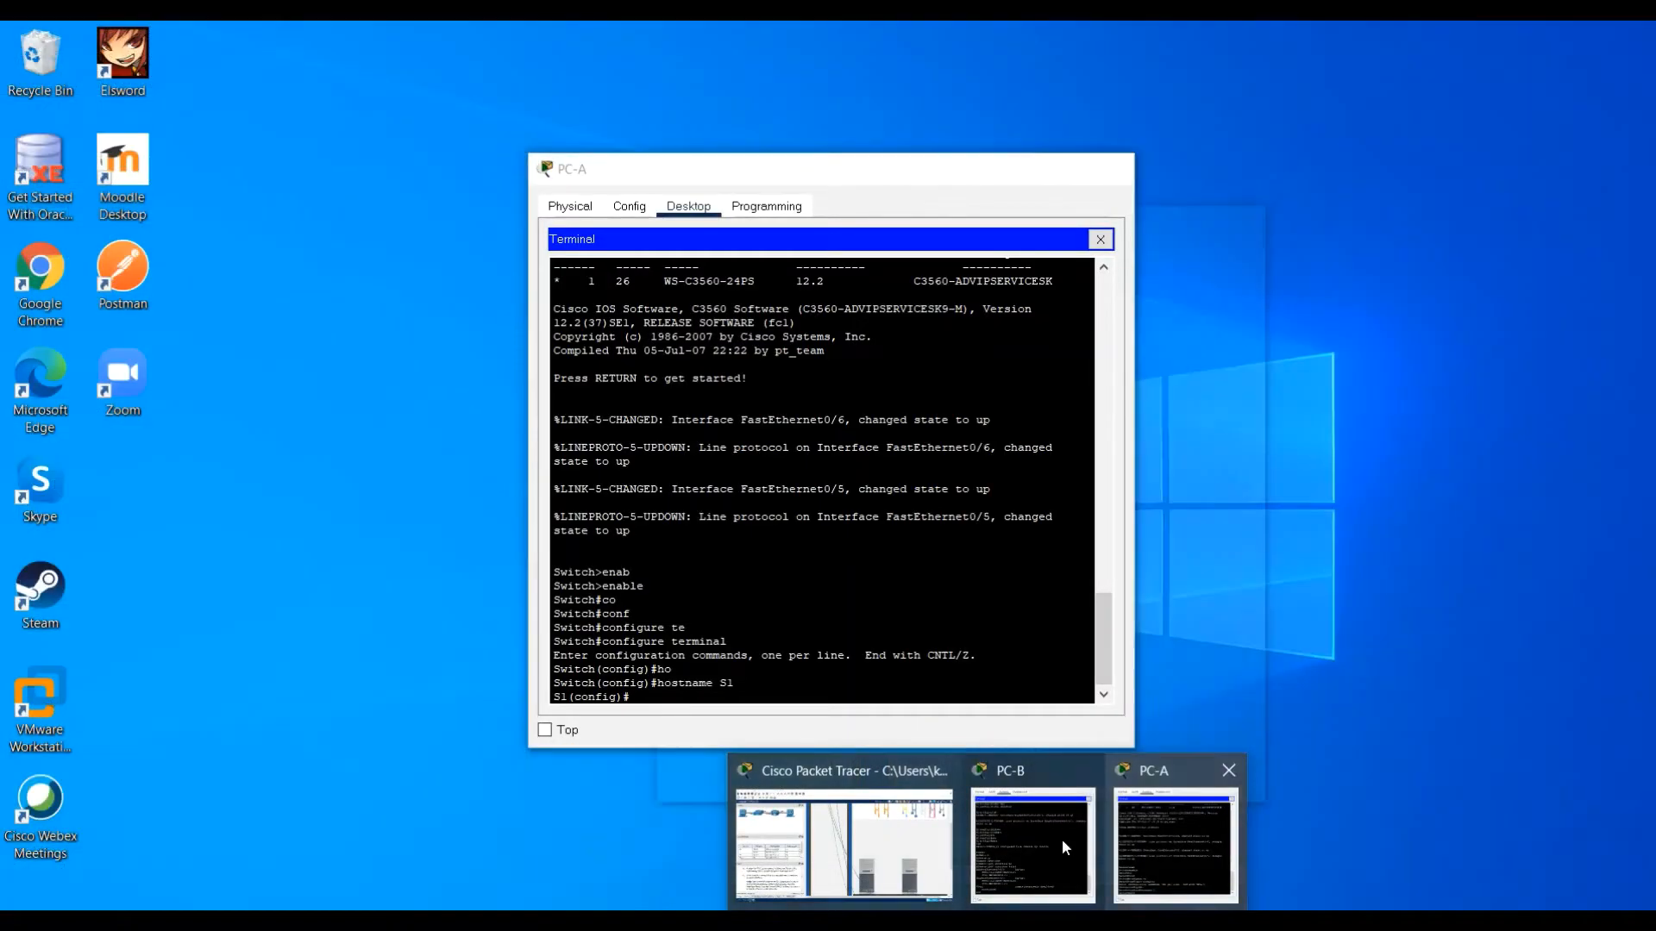
click(1062, 840)
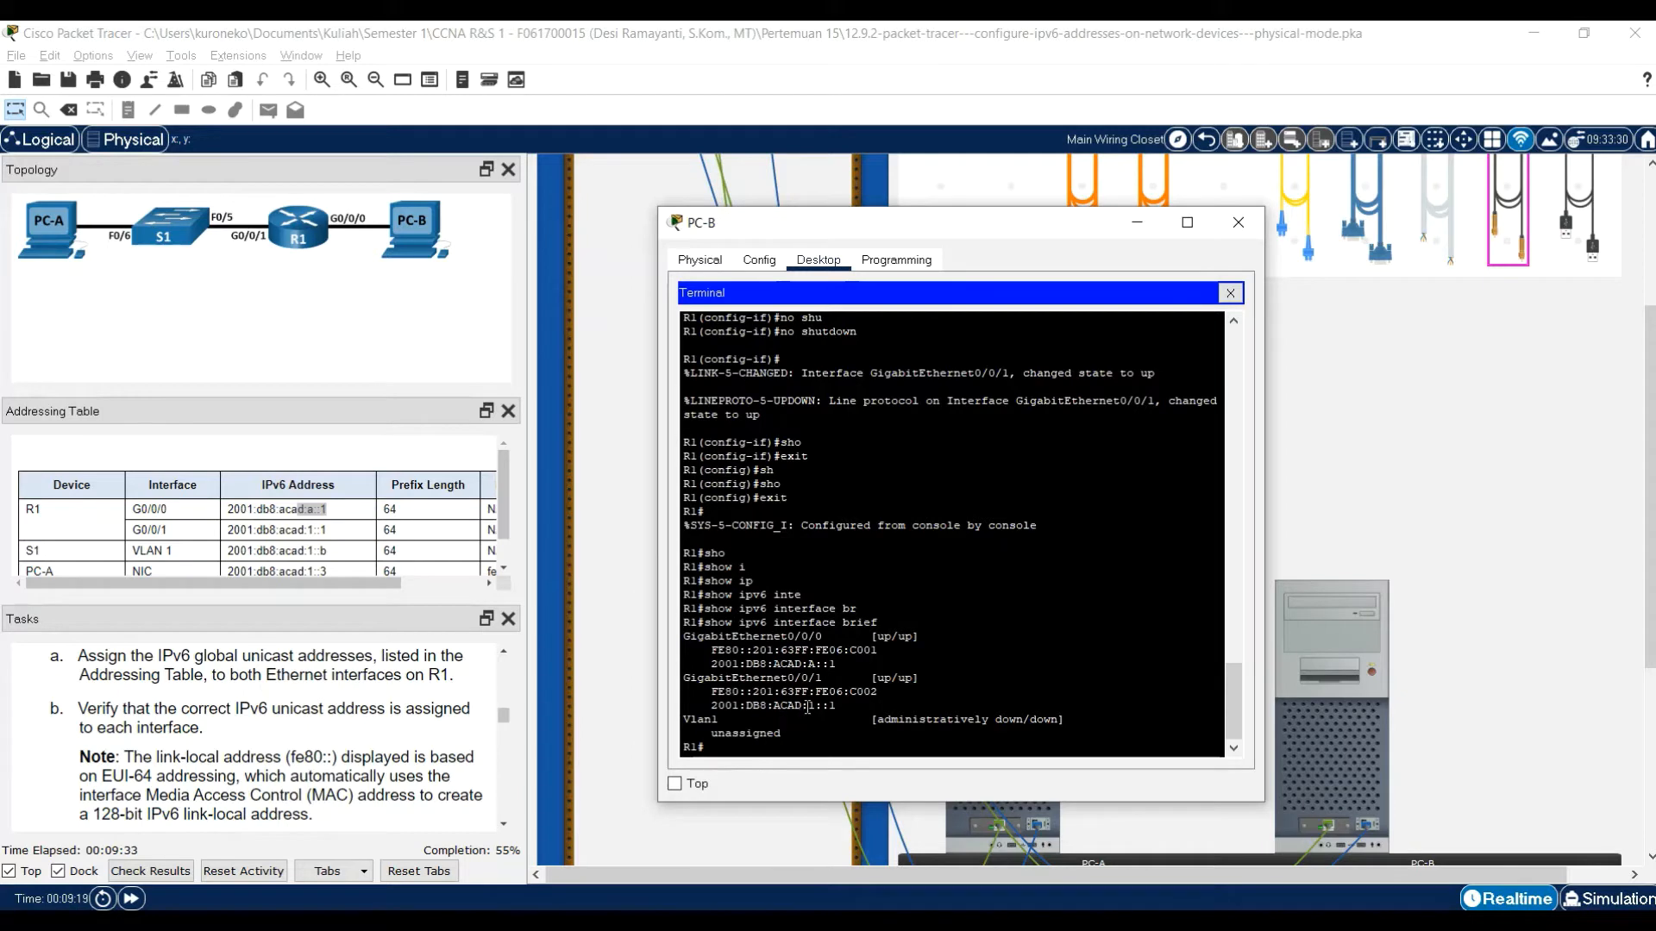
click(258, 528)
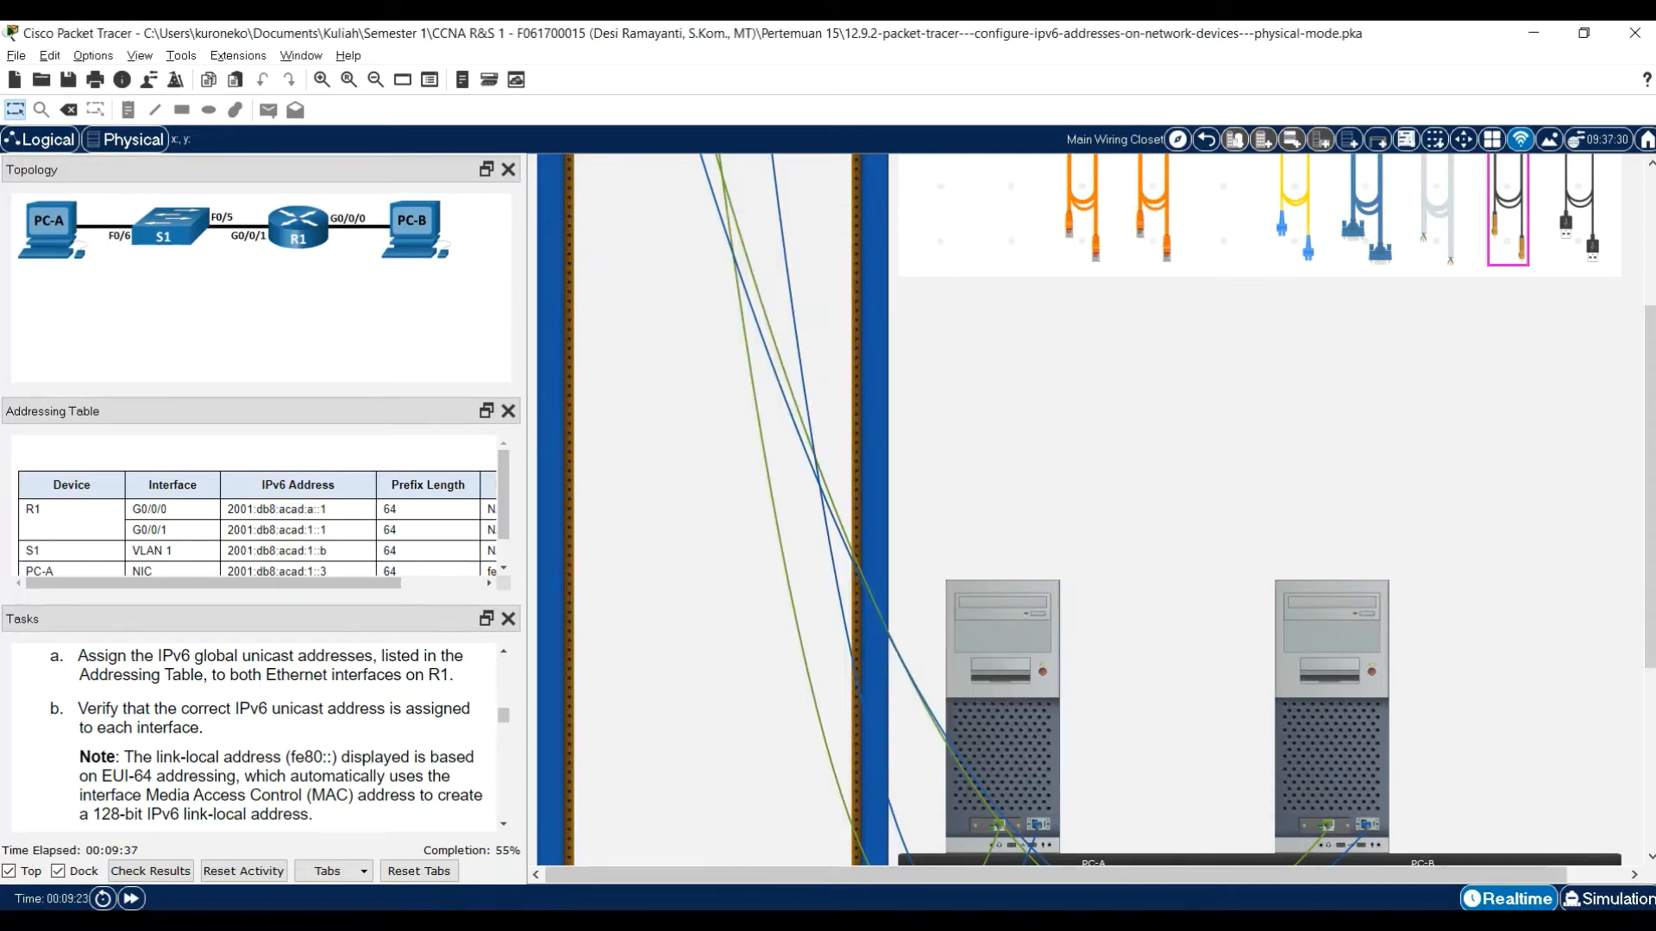
click(988, 924)
click(1059, 841)
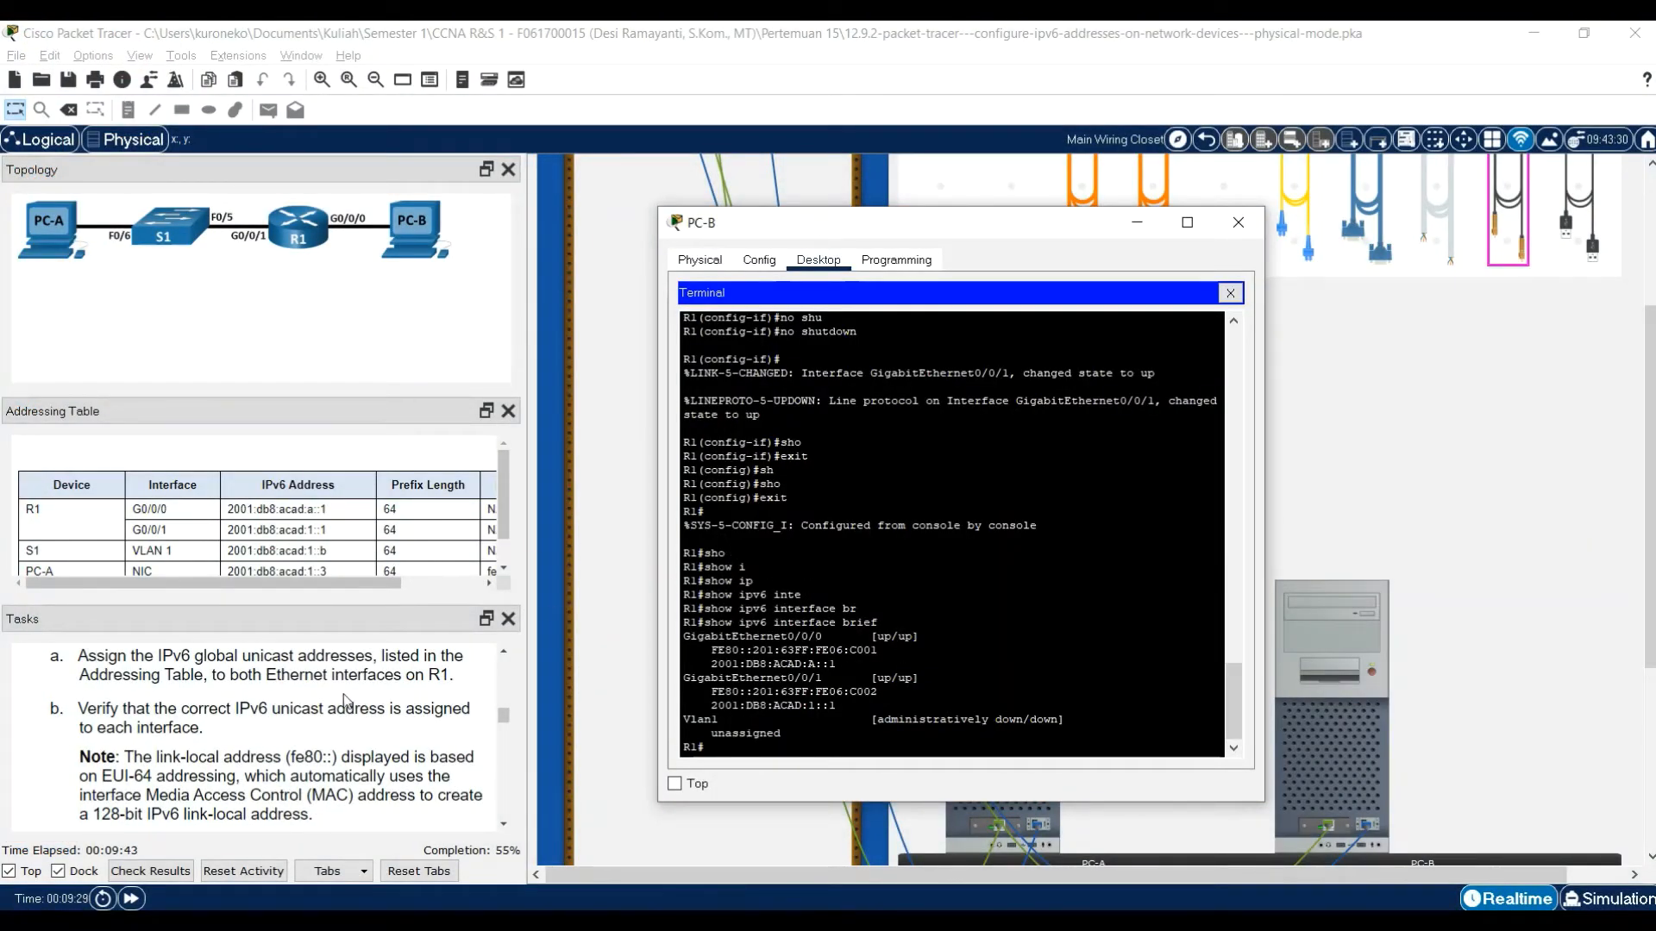
- Read the instructions on EUI-64 link-local addresses and manually entering link-local addresses on R1's Ethernet interfaces
scroll(242, 705, down, 1)
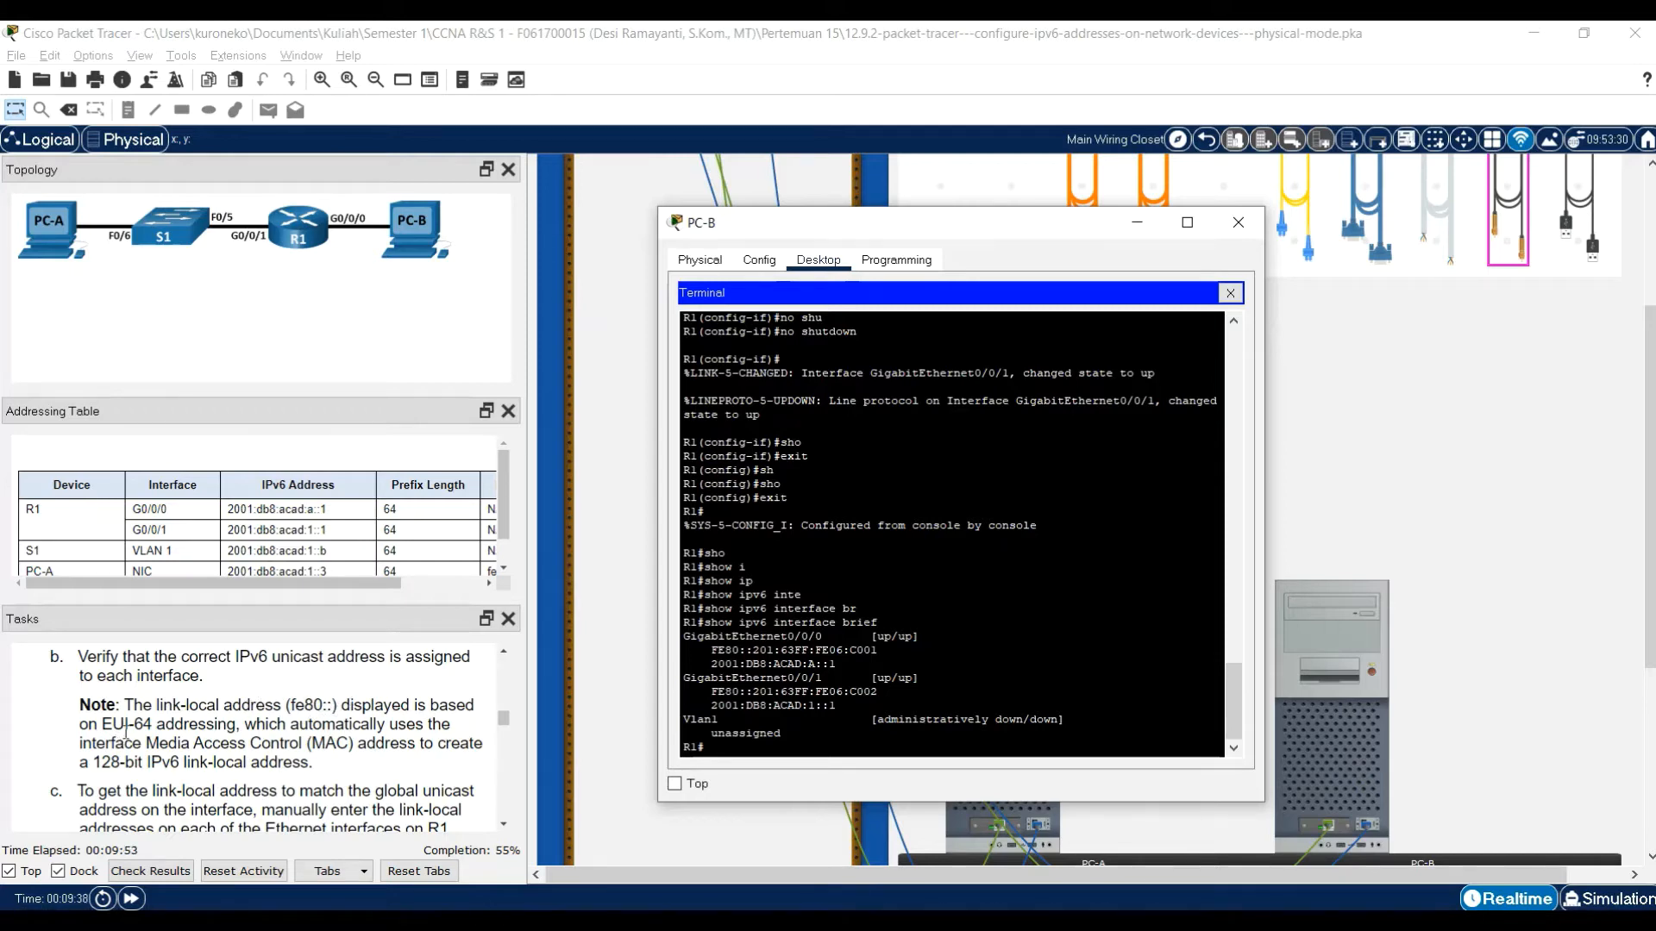
scroll(137, 725, up, 1)
scroll(137, 725, up, 1)
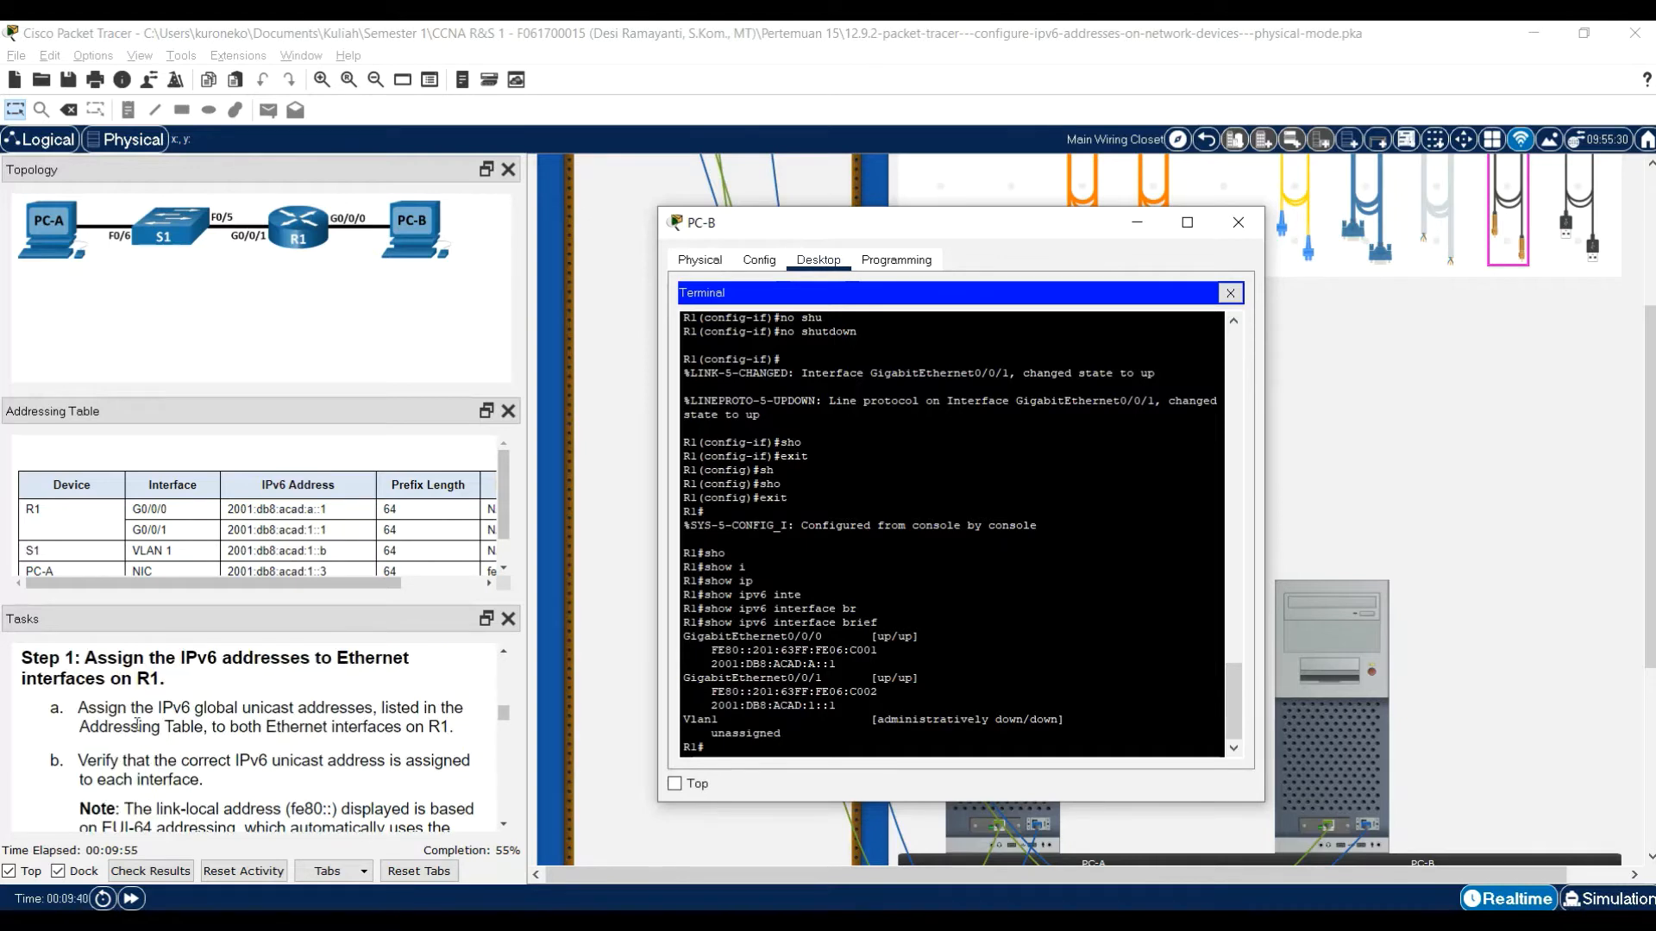
scroll(137, 725, down, 2)
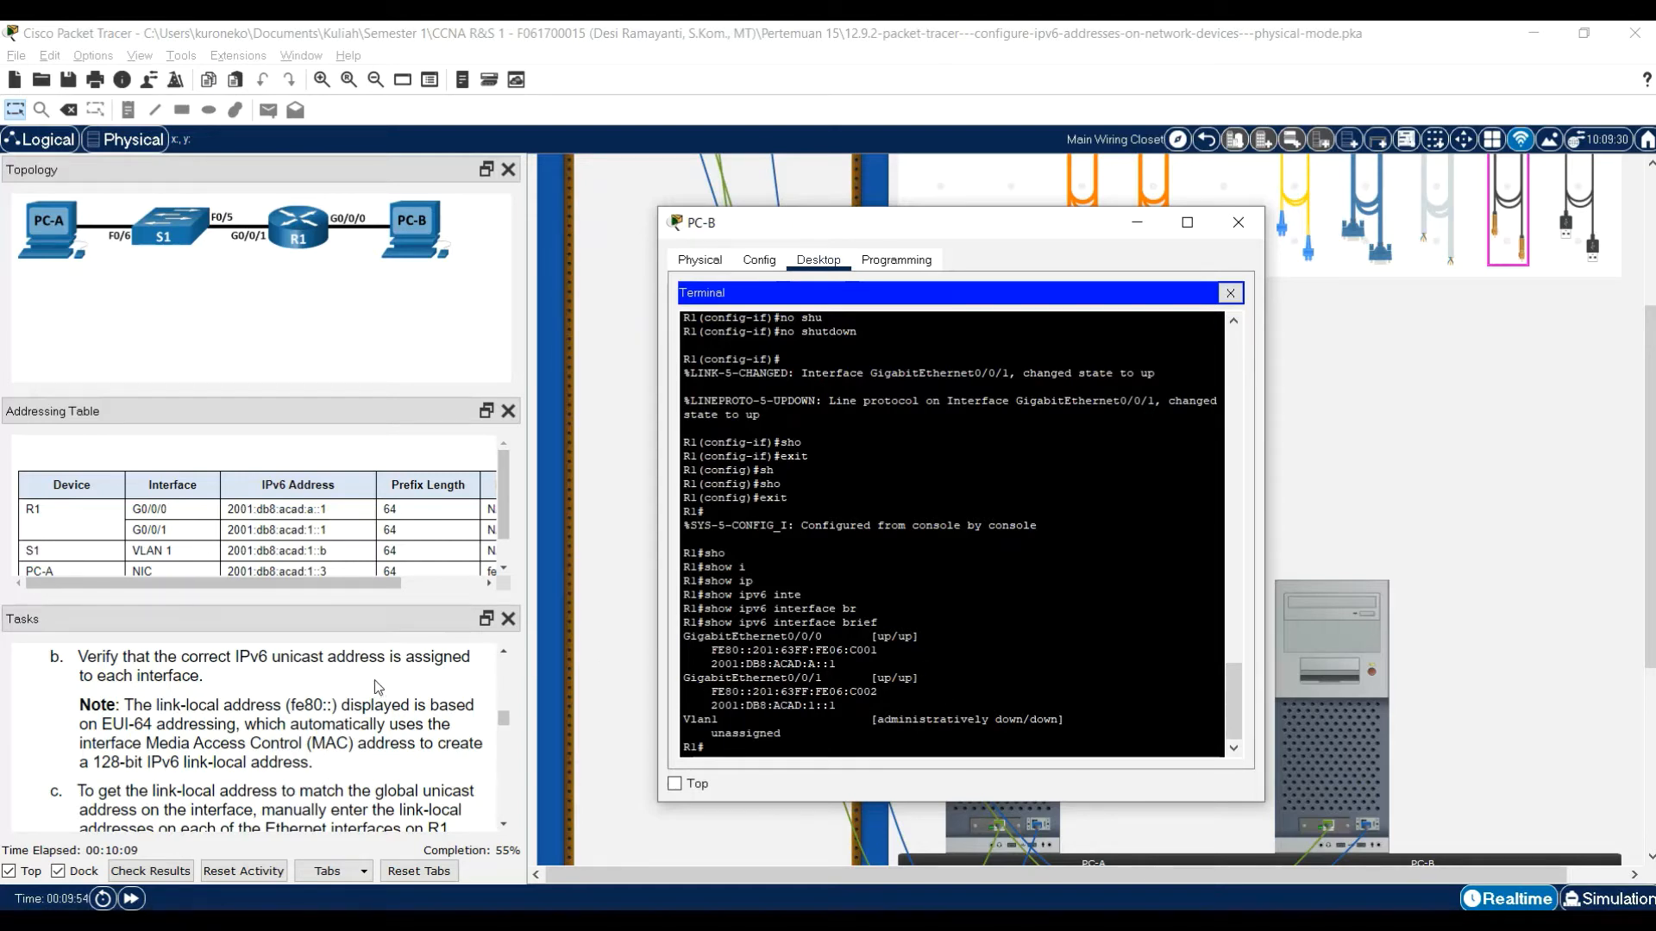
scroll(376, 690, down, 2)
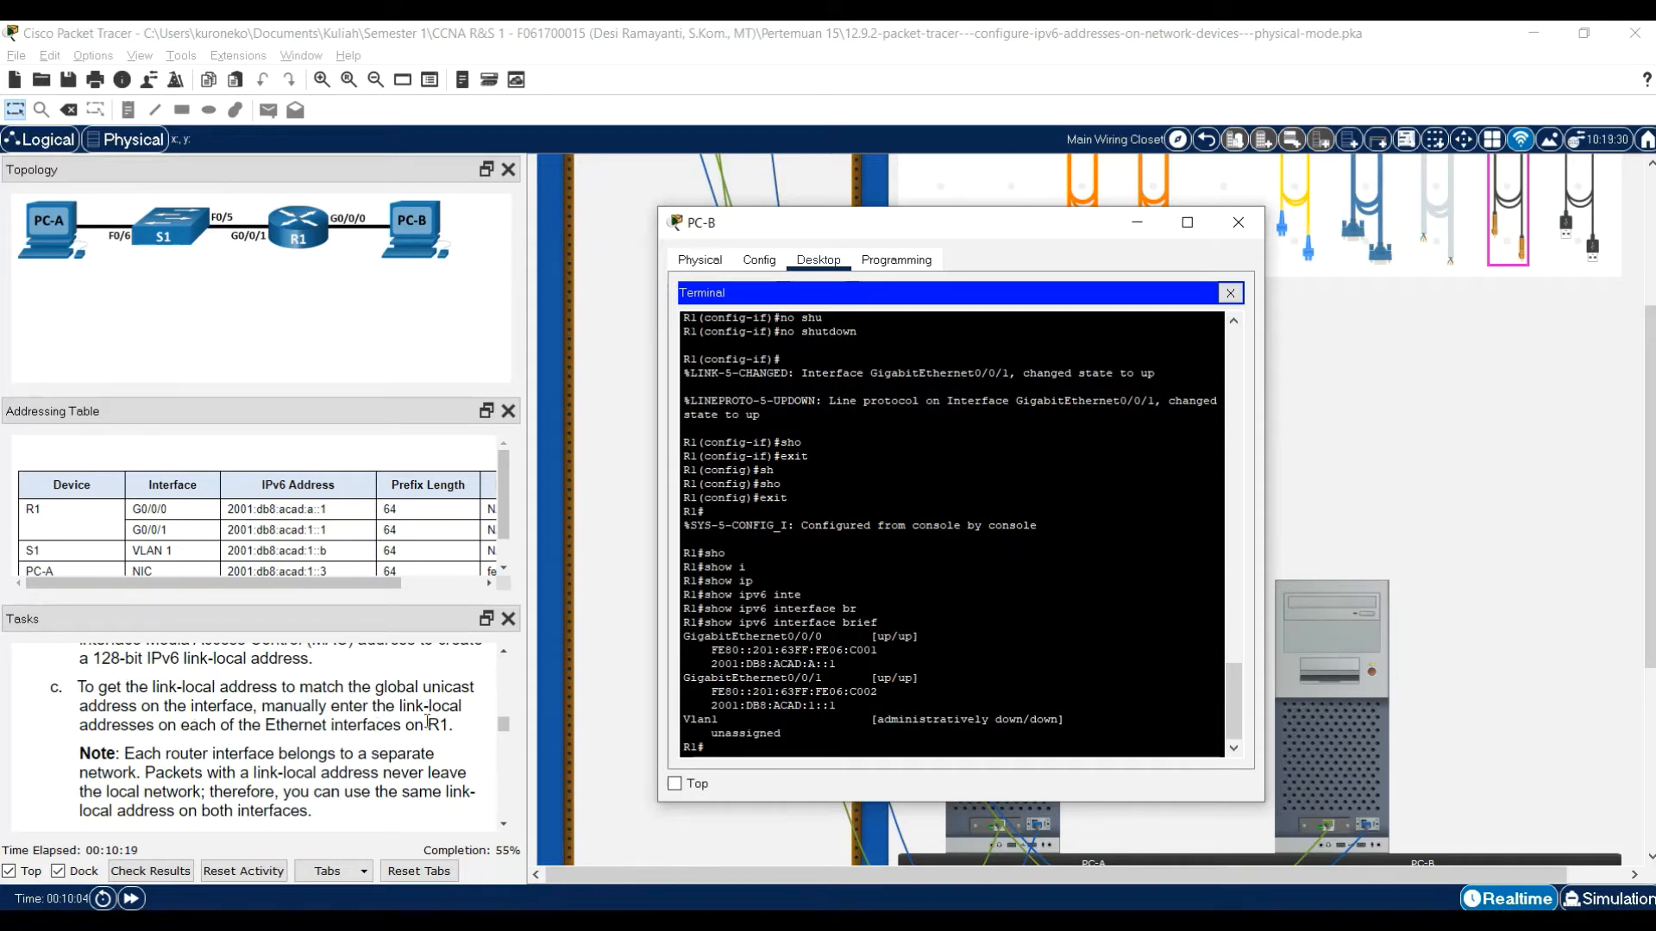
scroll(427, 723, down, 1)
scroll(427, 719, up, 1)
- Enter global configuration mode on R1 and open interface gigabitEthernet 0/0/0 for configuration
text(conf)
key(Tab)
text(te)
key(Tab)
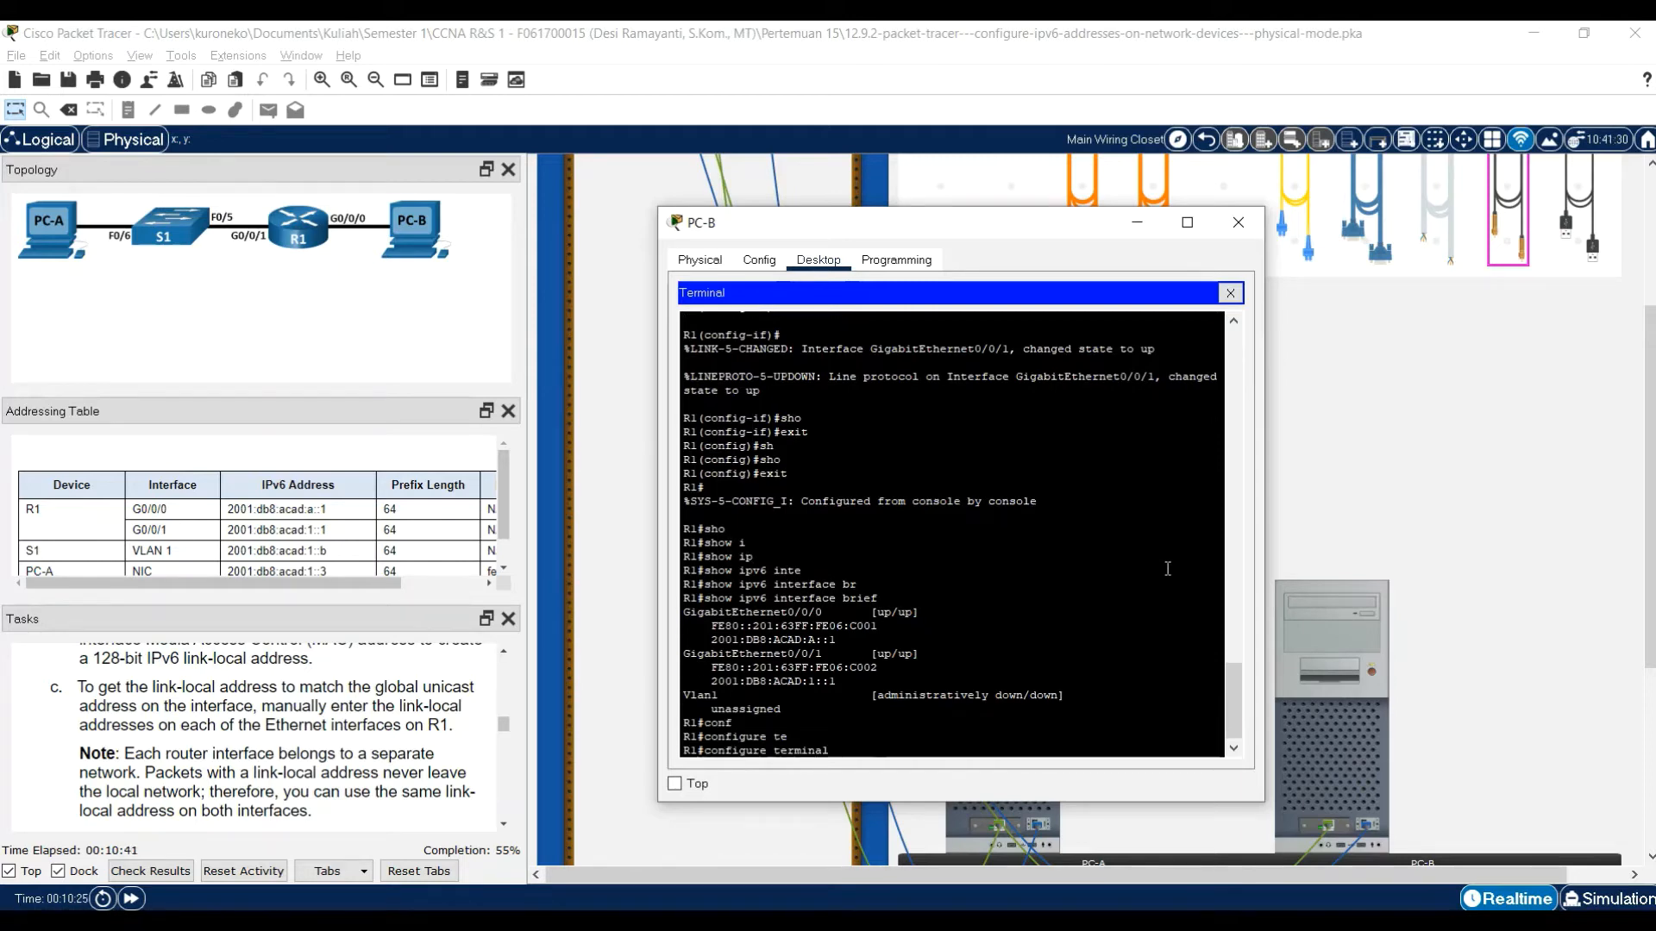
key(Return)
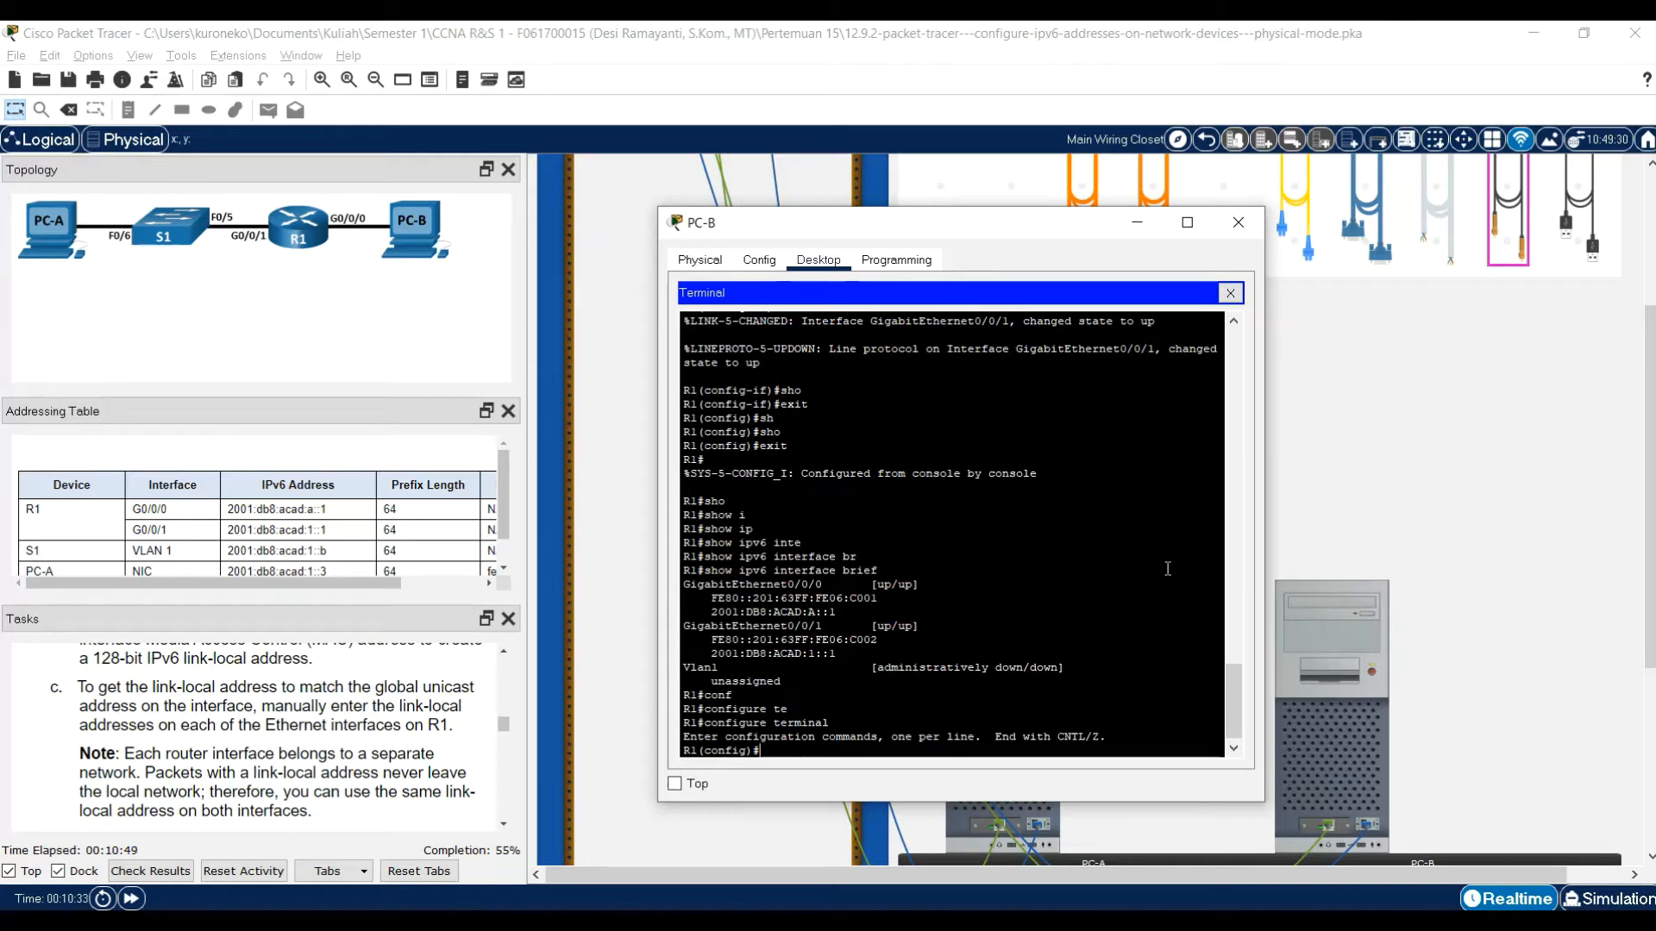
text(inte)
key(Tab)
text(f)
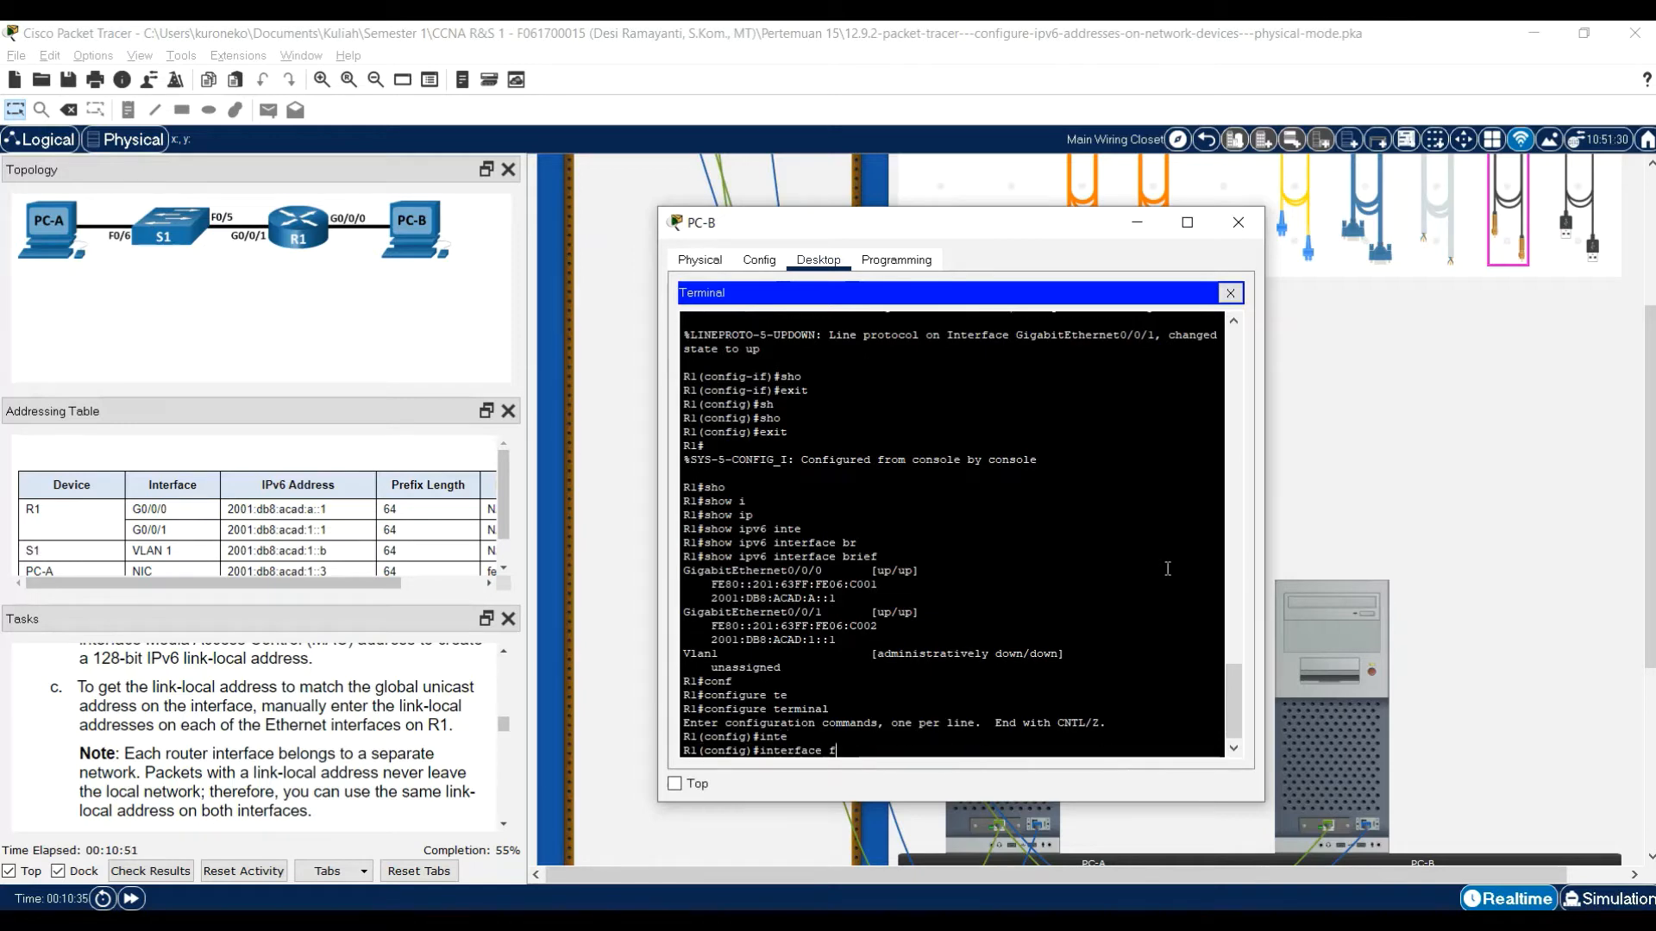
key(BackSpace)
text(g)
key(Tab)
text(0)
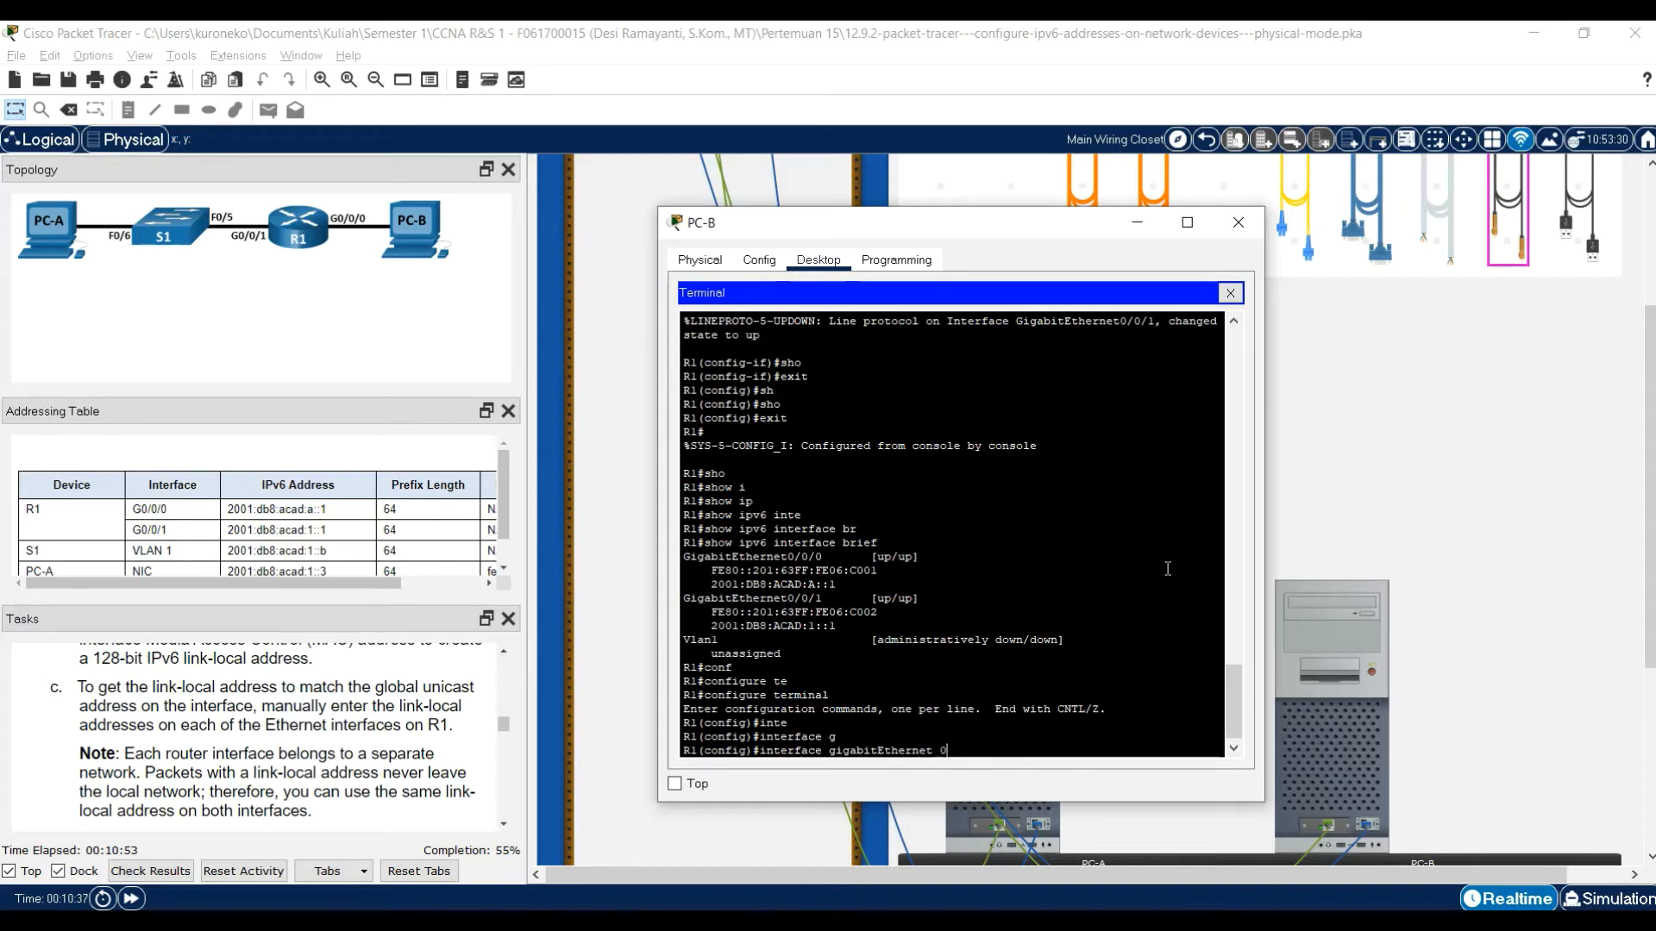
text(/0/0)
key(Return)
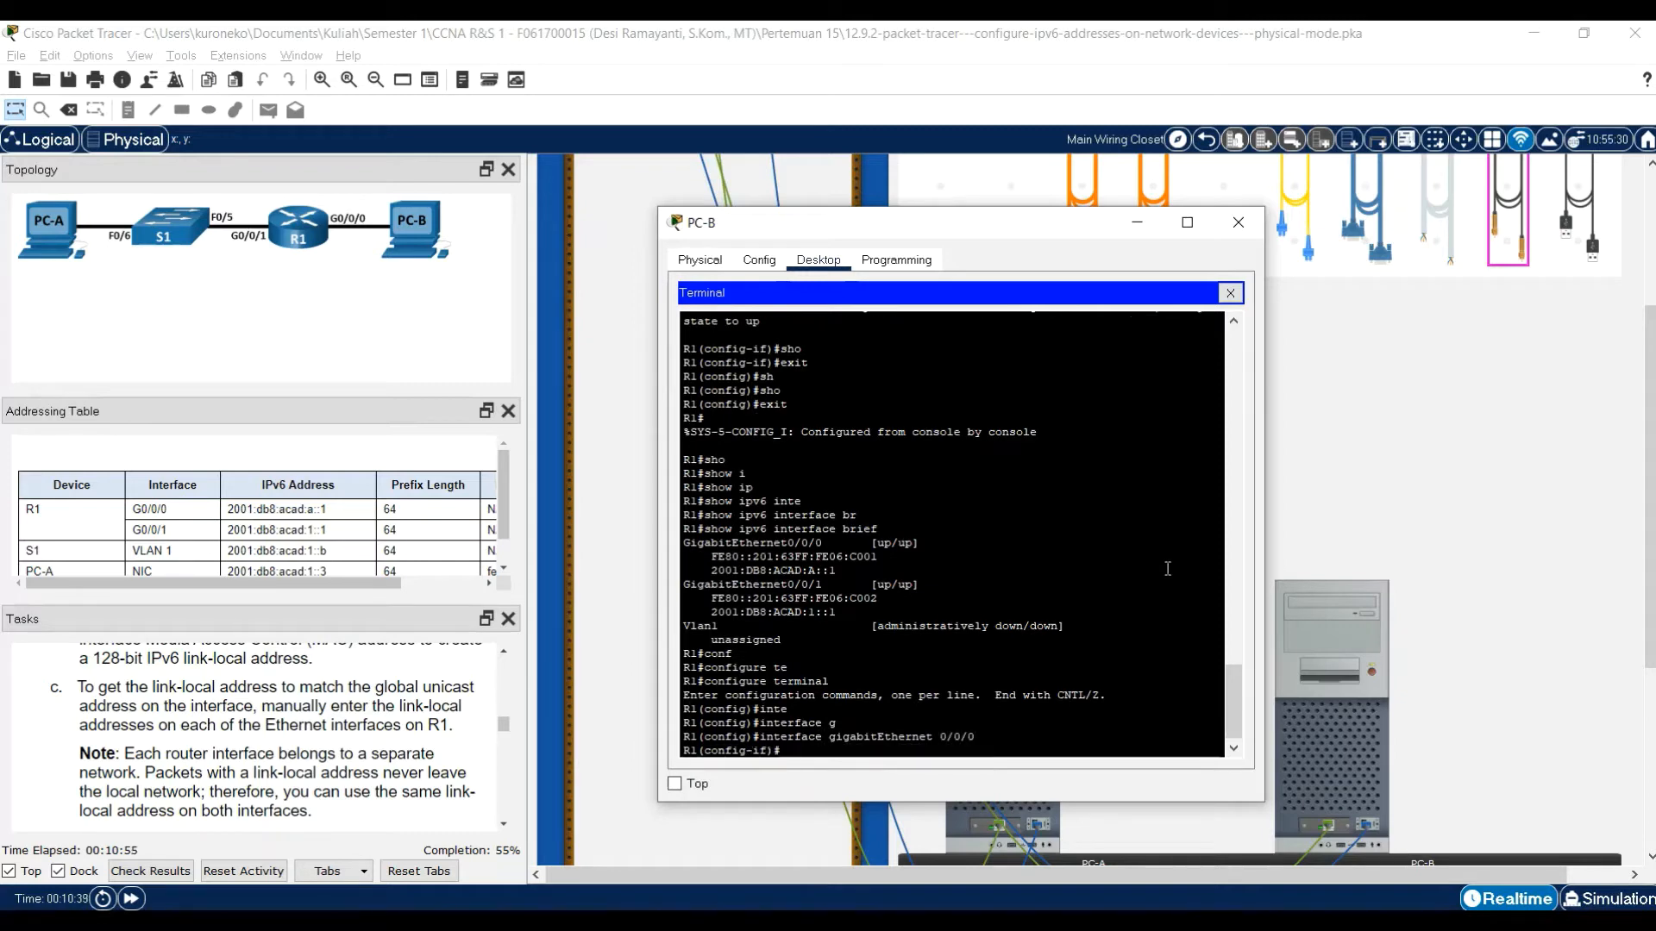
- Assign link-local address fe80::1 to R1's G0/0/0, checking the default gateway column of the addressing table
text(ipv6 ad)
key(Tab)
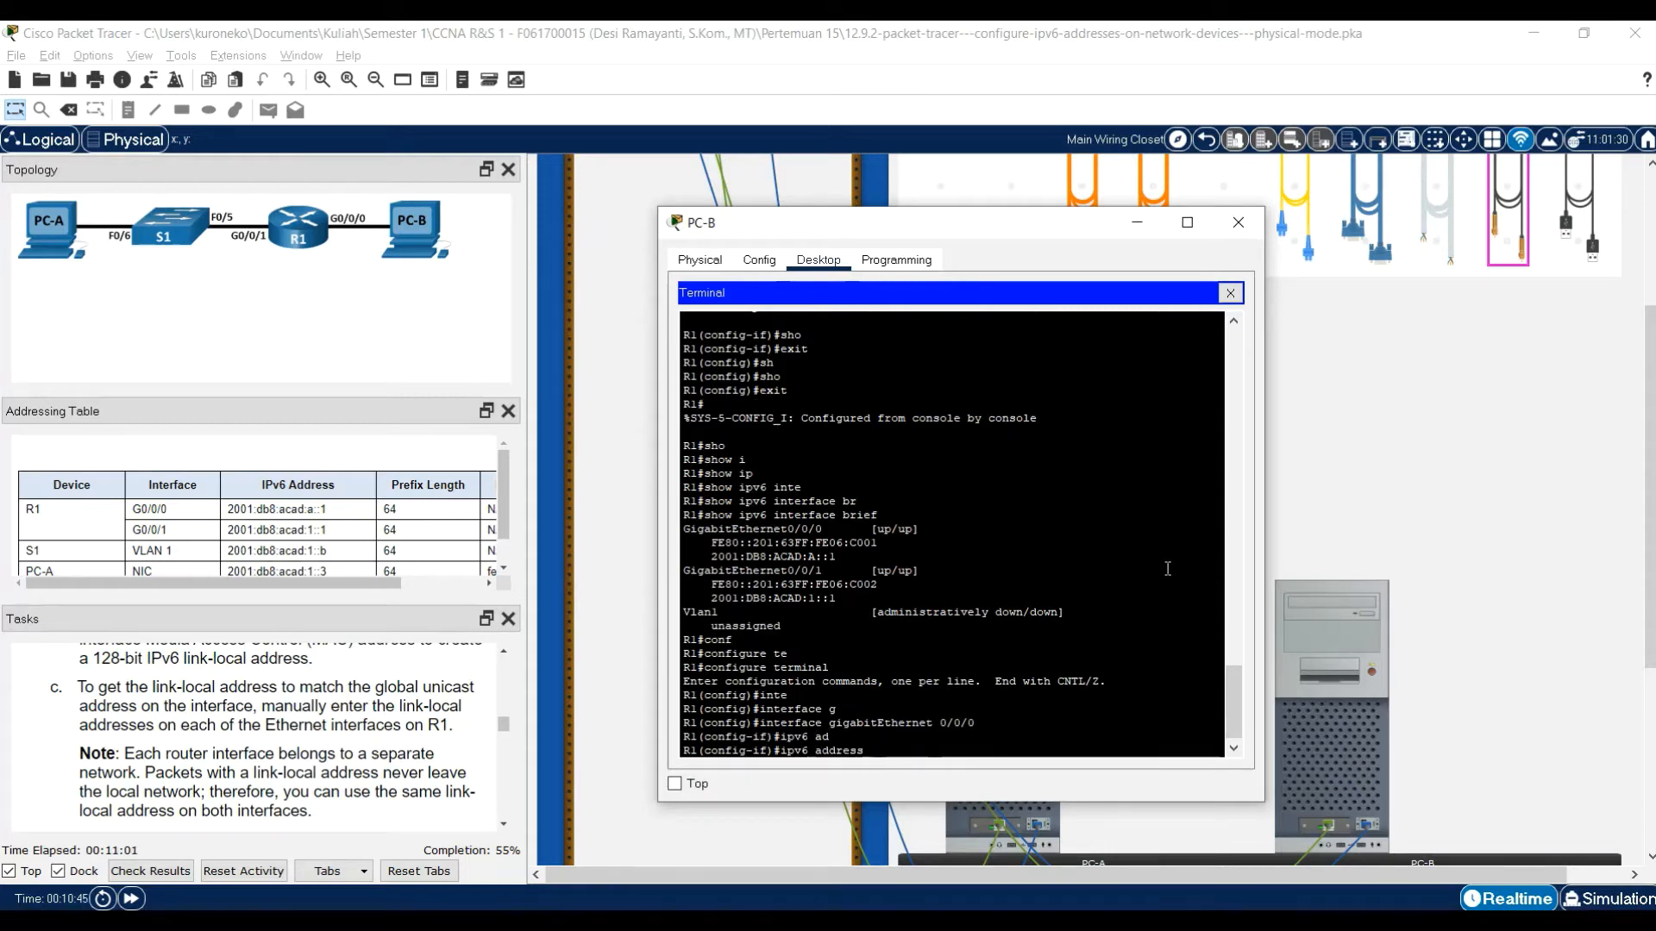
text(fe)
drag(264, 591, 345, 591)
scroll(432, 549, down, 1)
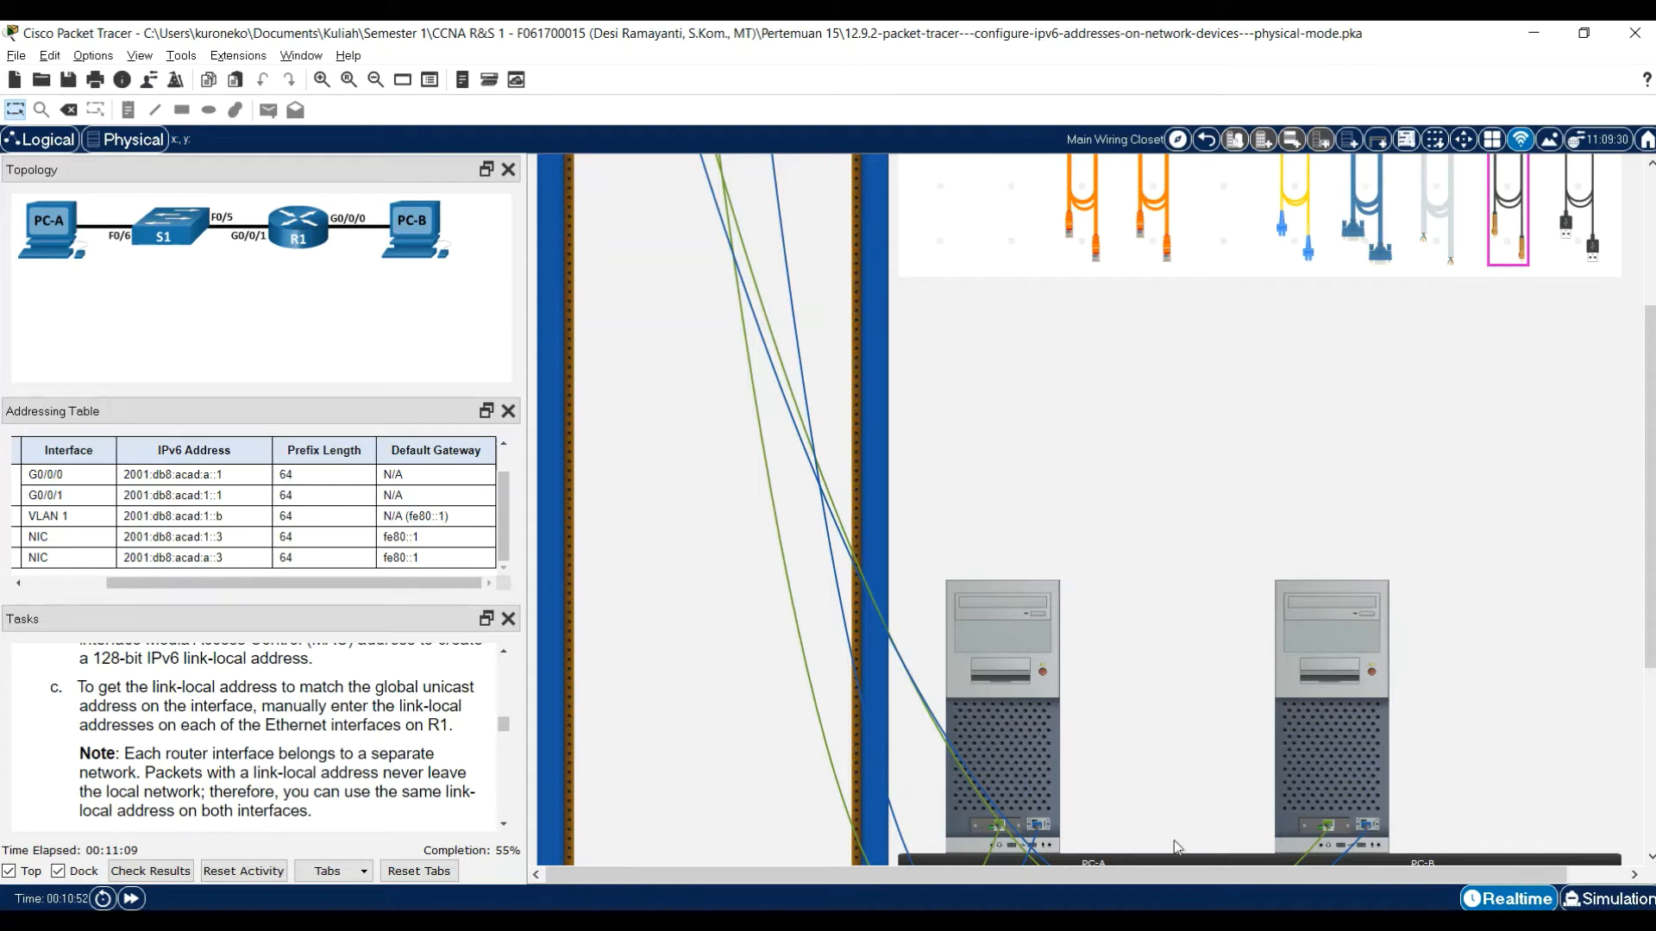
click(989, 923)
click(1069, 845)
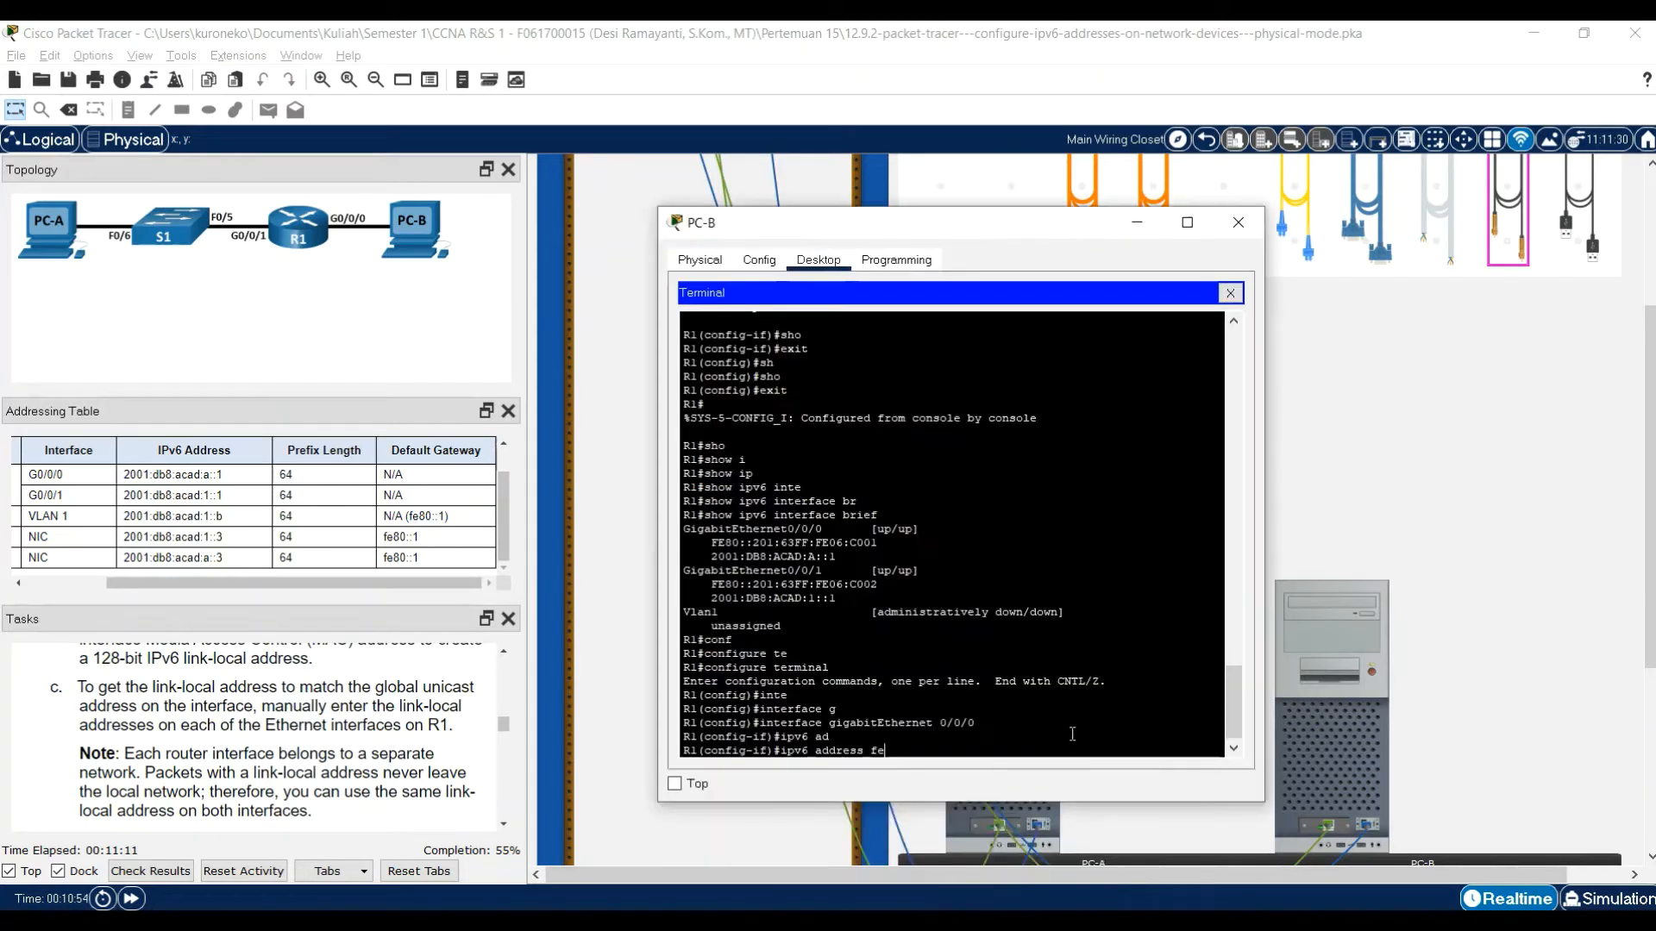
text(80::1 link)
key(Tab)
key(Return)
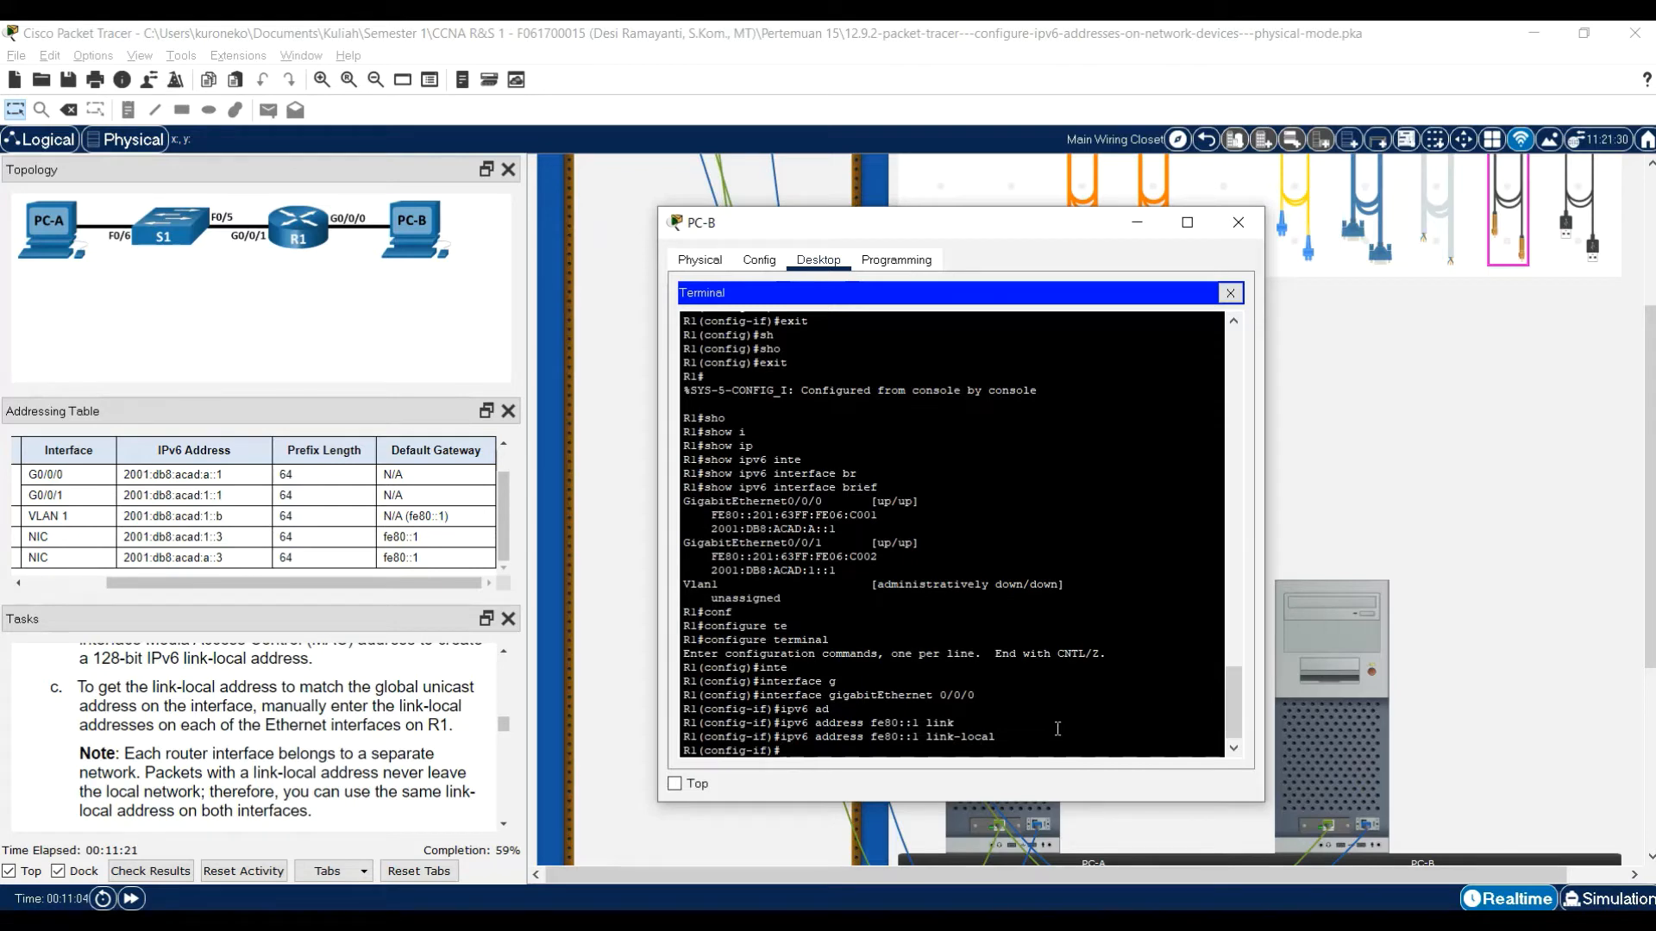
- Leave the G0/0/0 configuration and open interface gigabitEthernet 0/0/1 on R1
text(exit)
key(Return)
text(exit)
key(Up)
key(Up)
key(Up)
key(Up)
key(Up)
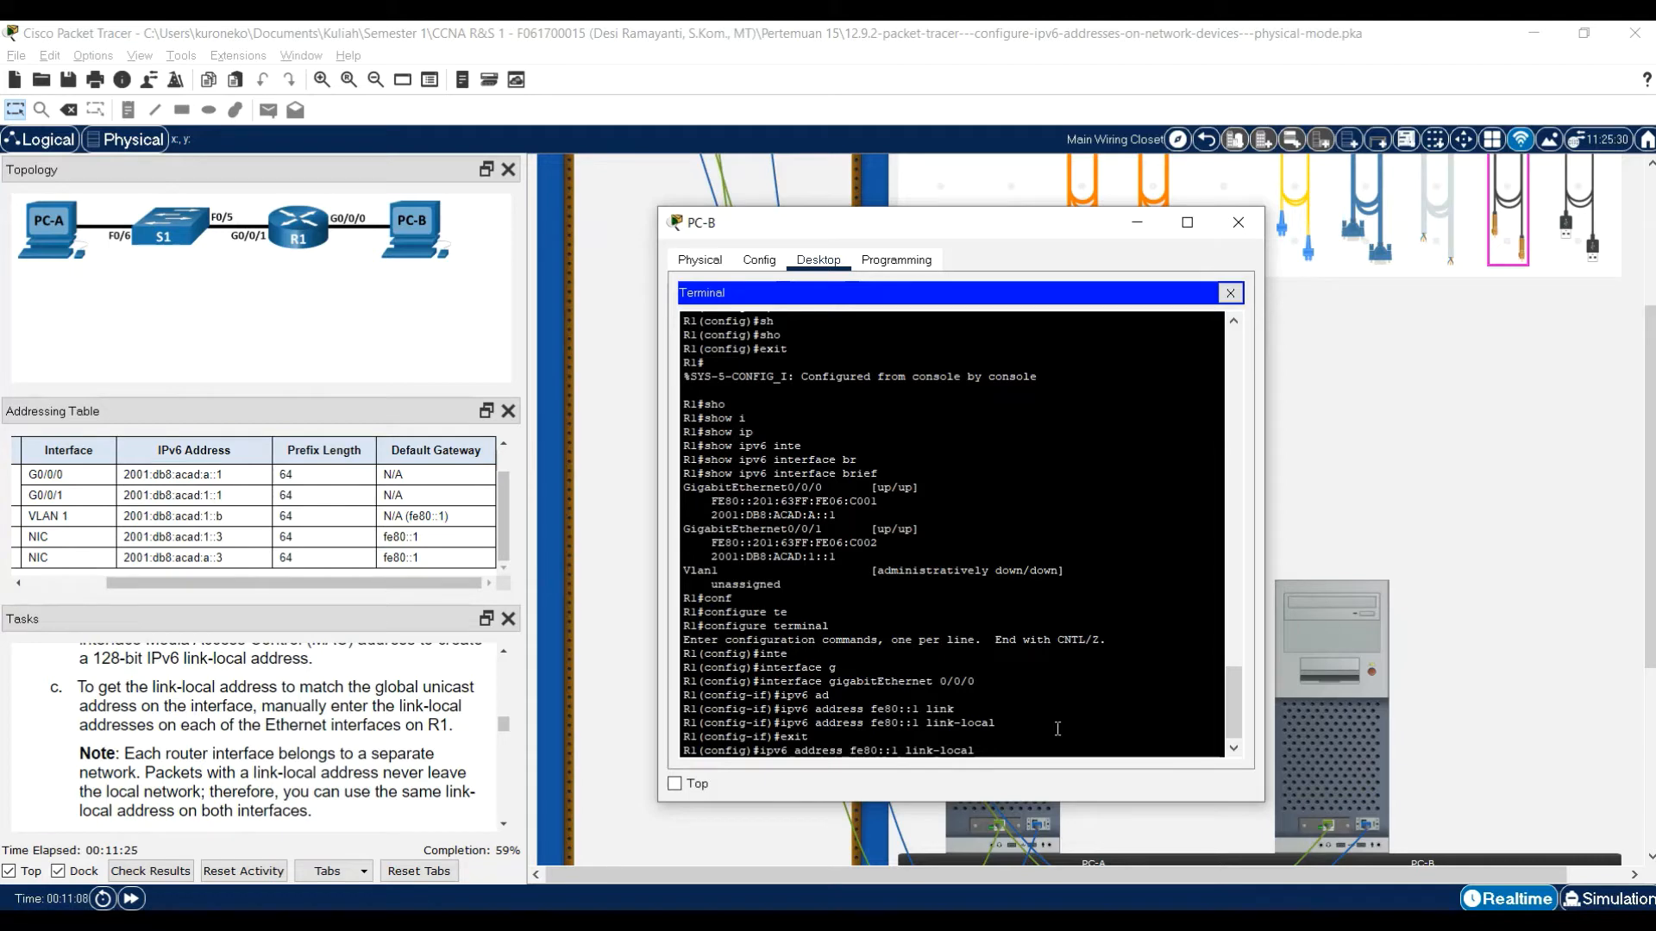
key(BackSpace)
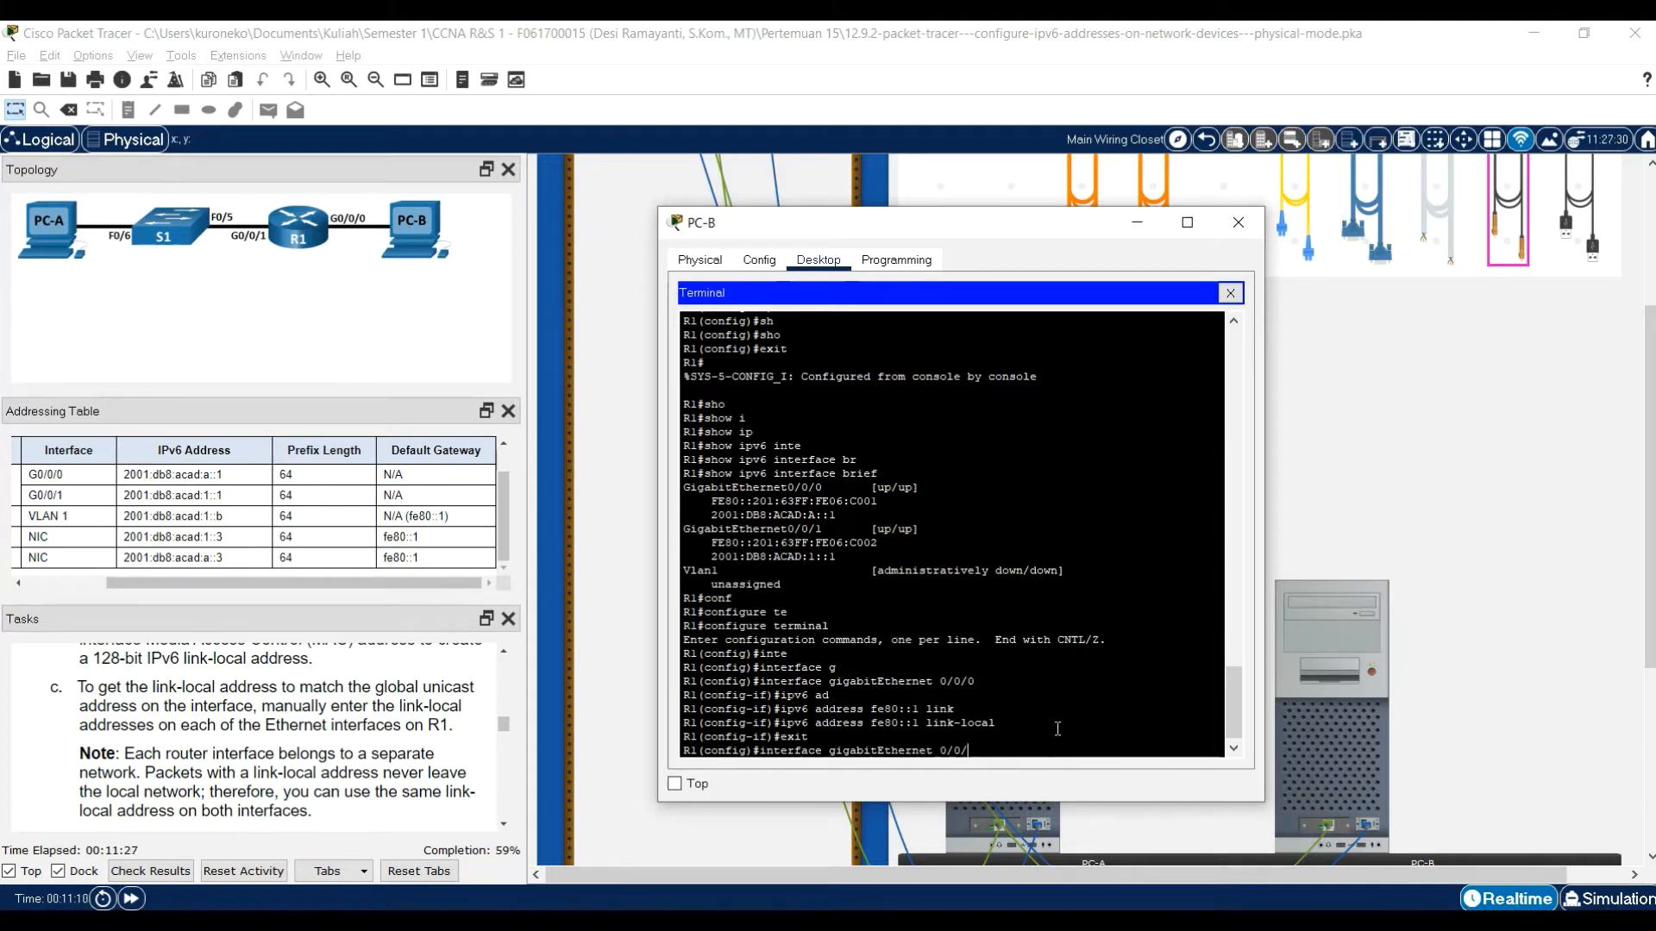
text(1)
key(Return)
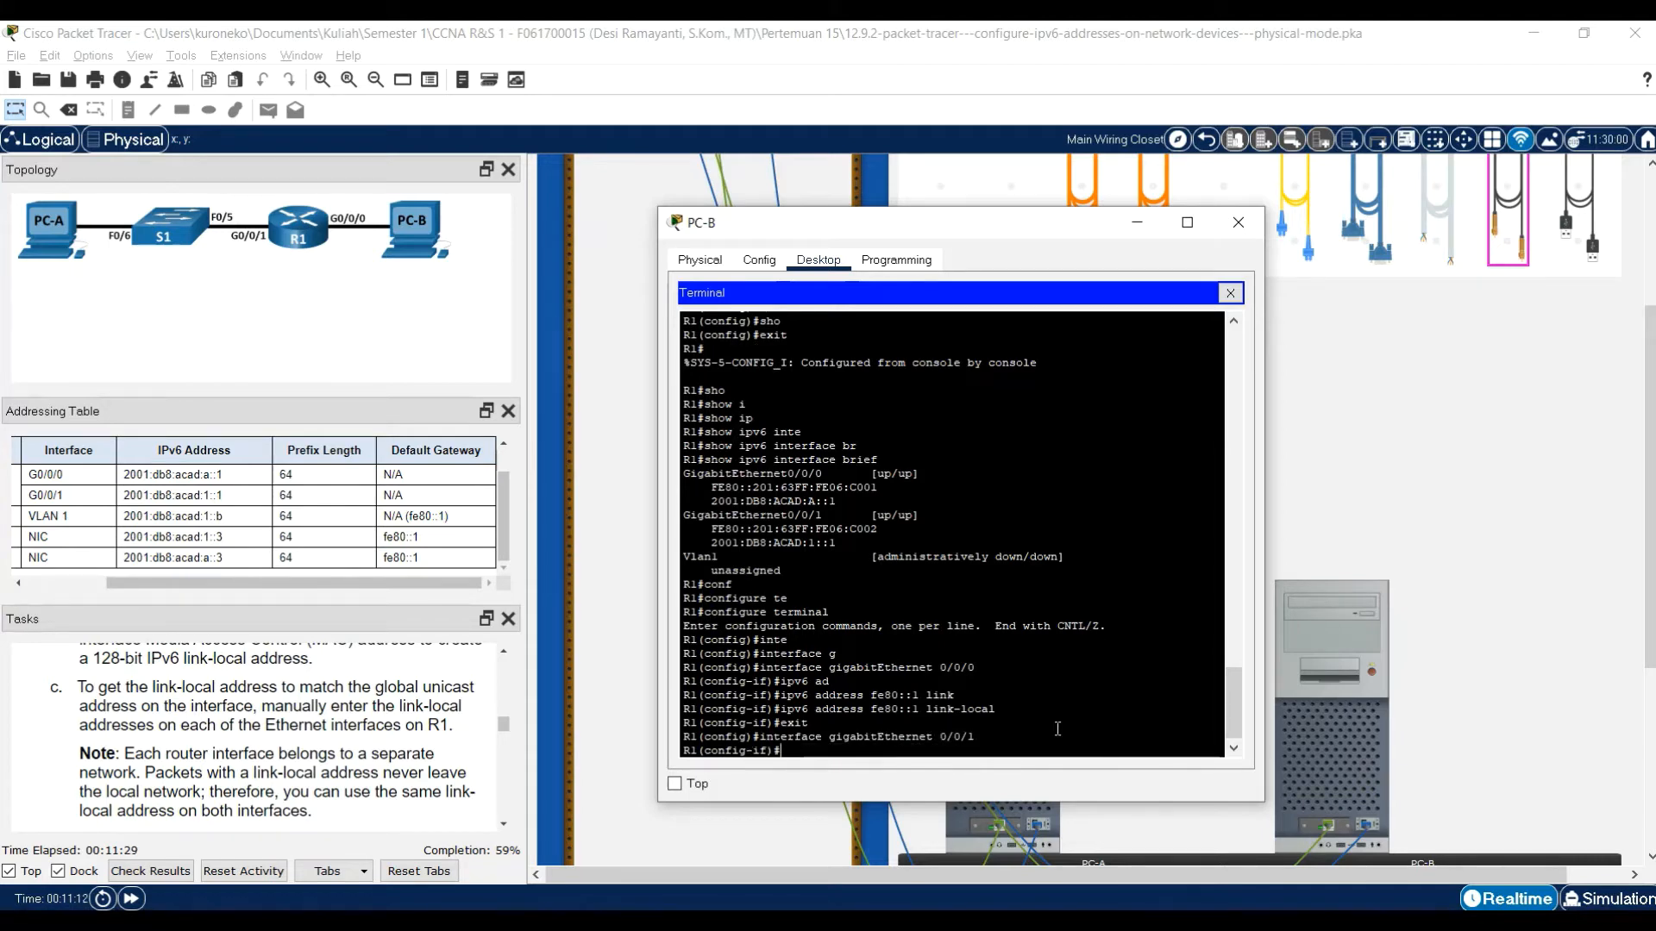
- Assign link-local address fe80::1 to R1's G0/0/1 and exit interface configuration
key(Up)
key(Up)
key(Up)
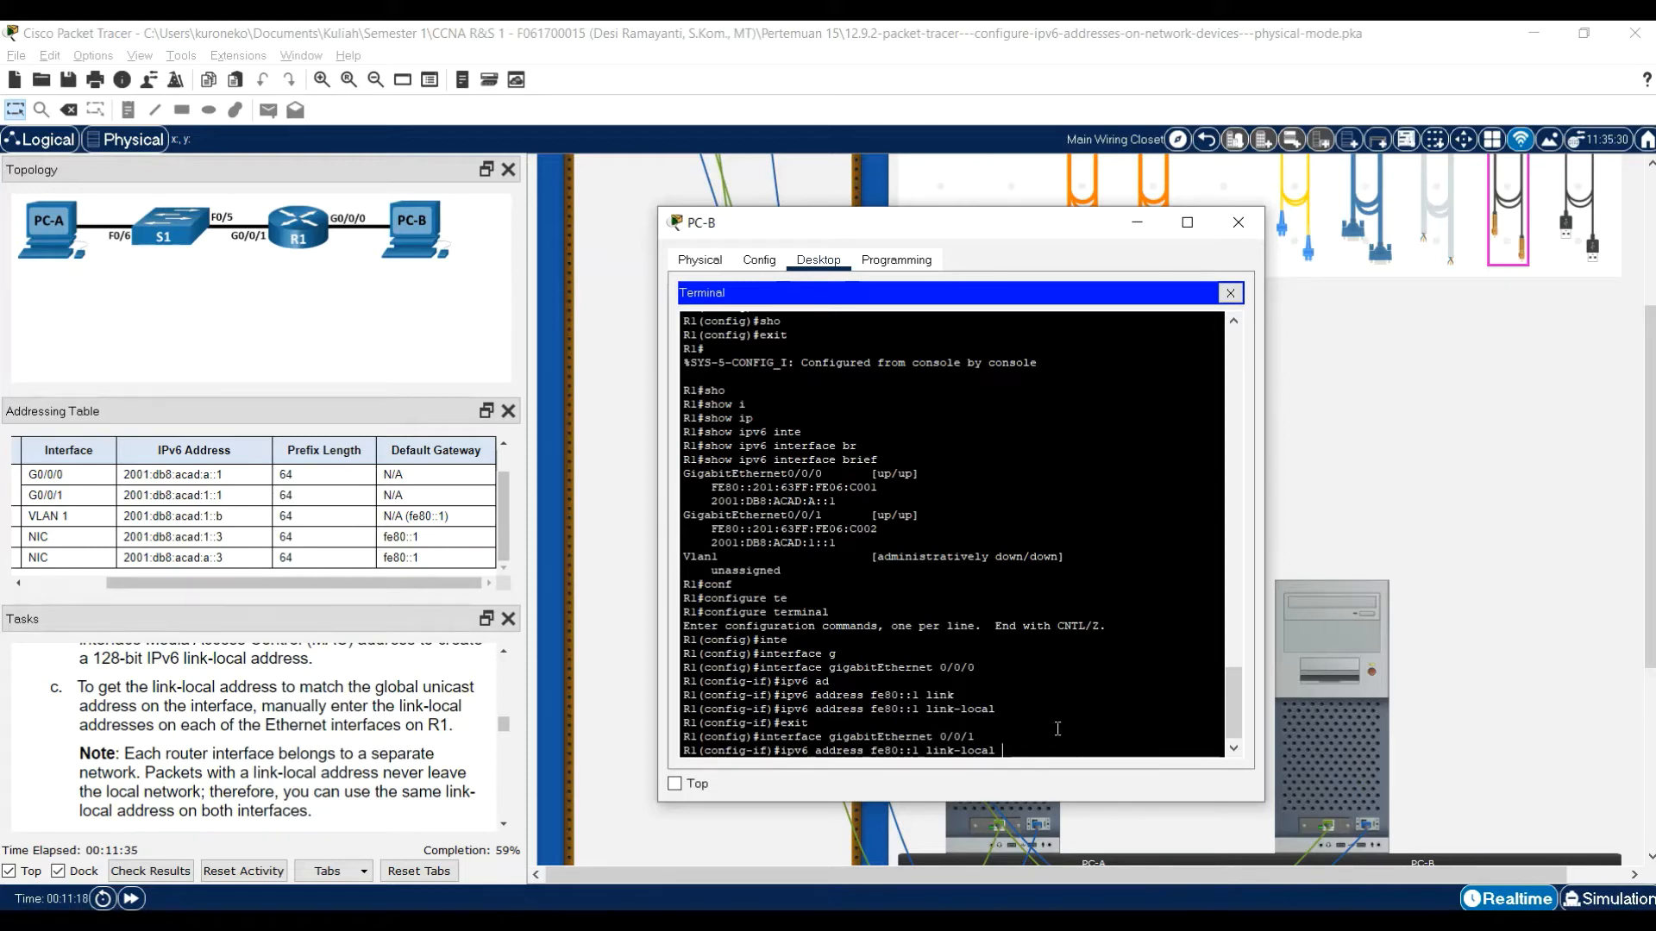
key(Return)
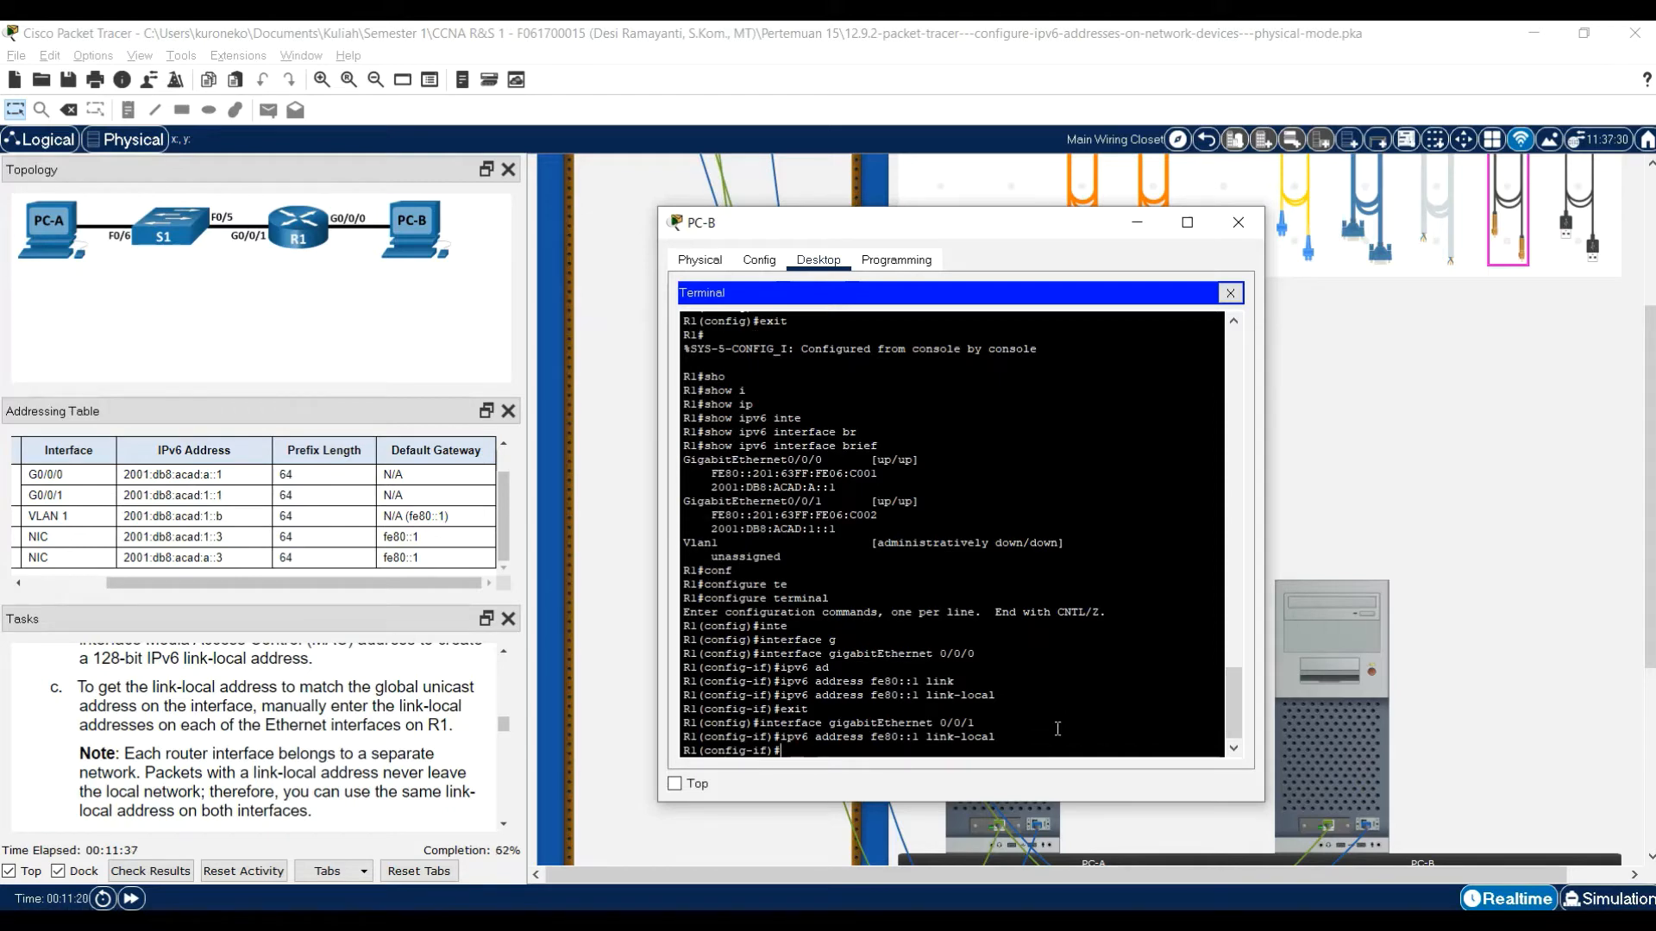
text(exit)
key(Return)
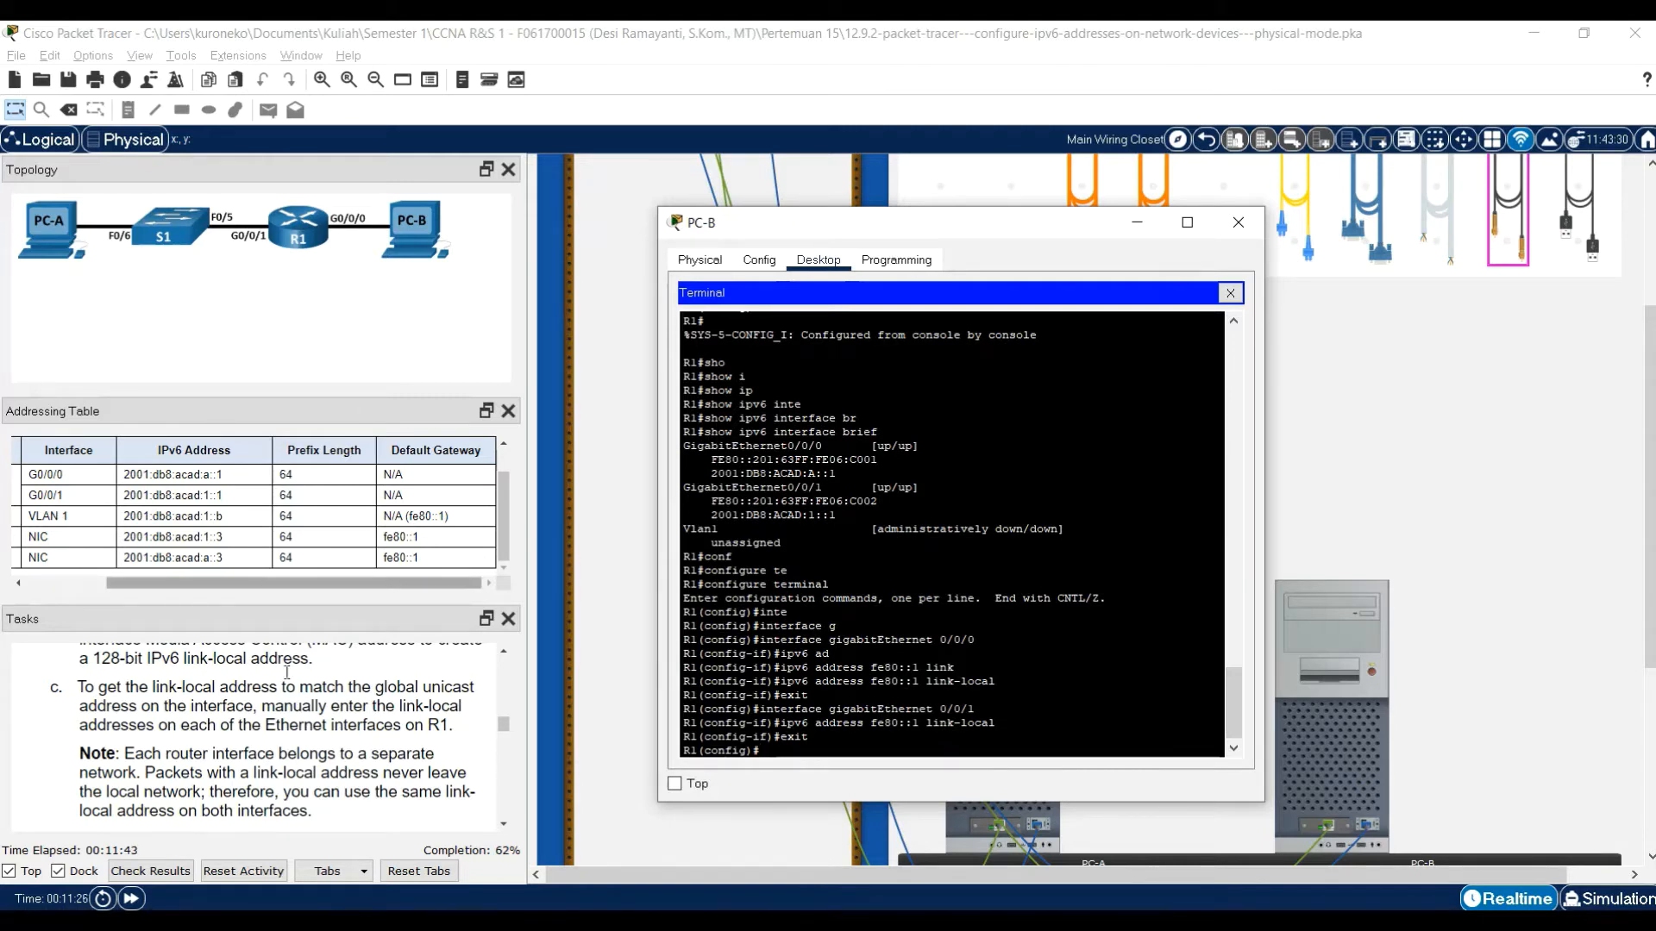
- Read the task on verifying the link-local address and return R1 to privileged EXEC mode
scroll(258, 711, down, 1)
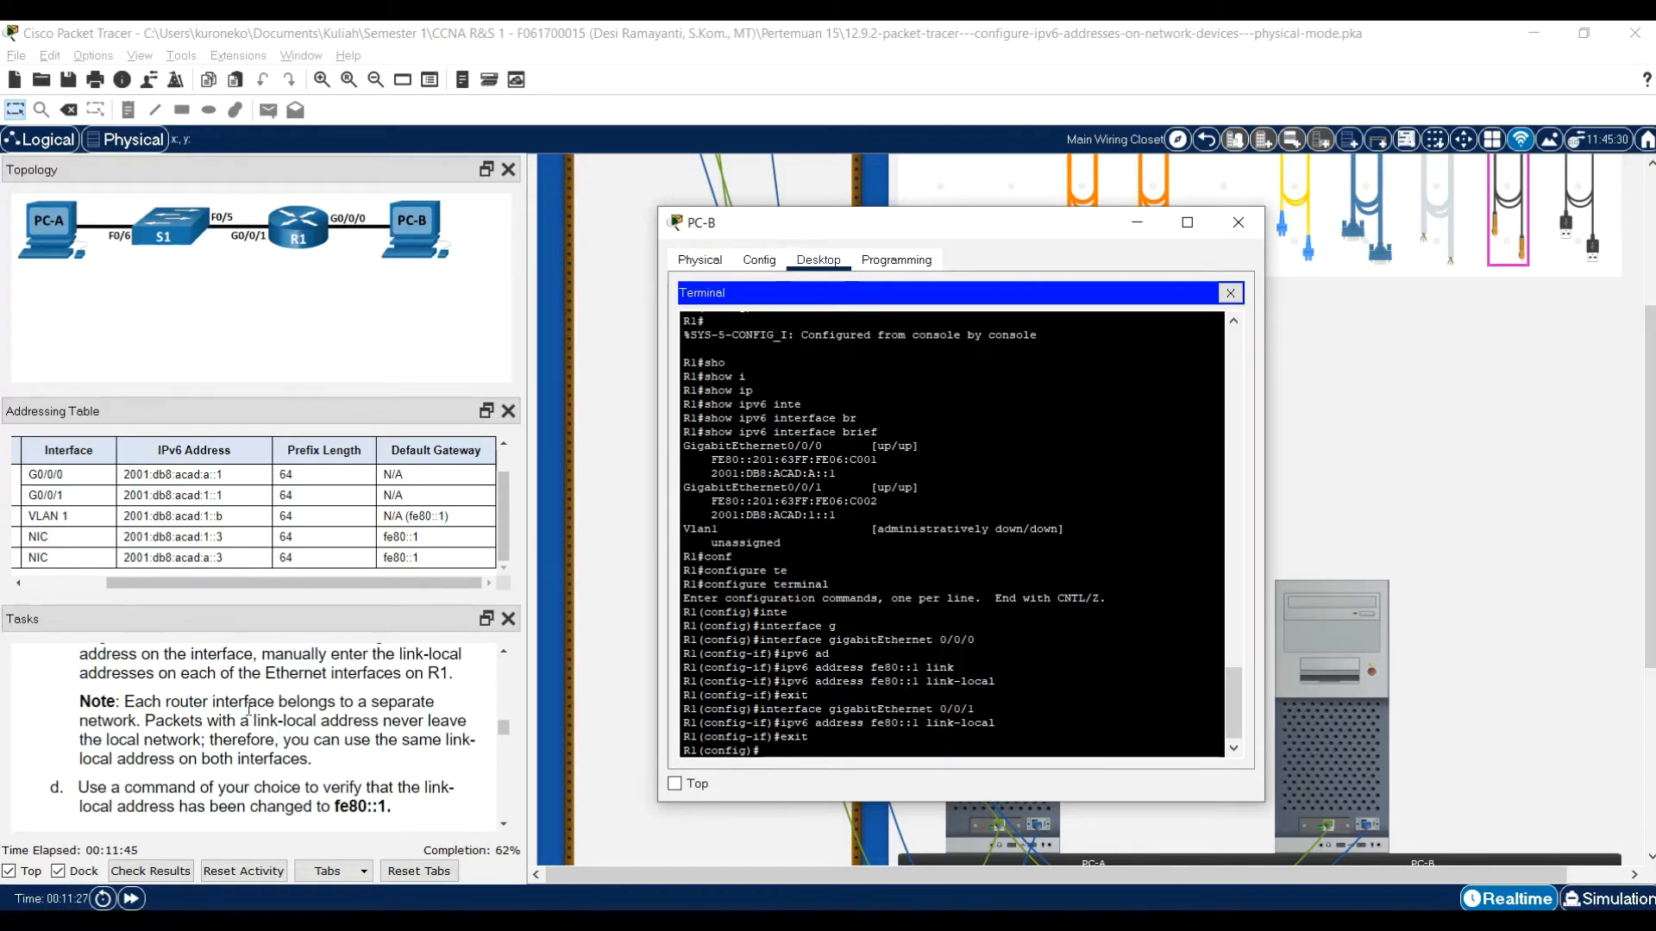
scroll(255, 708, down, 1)
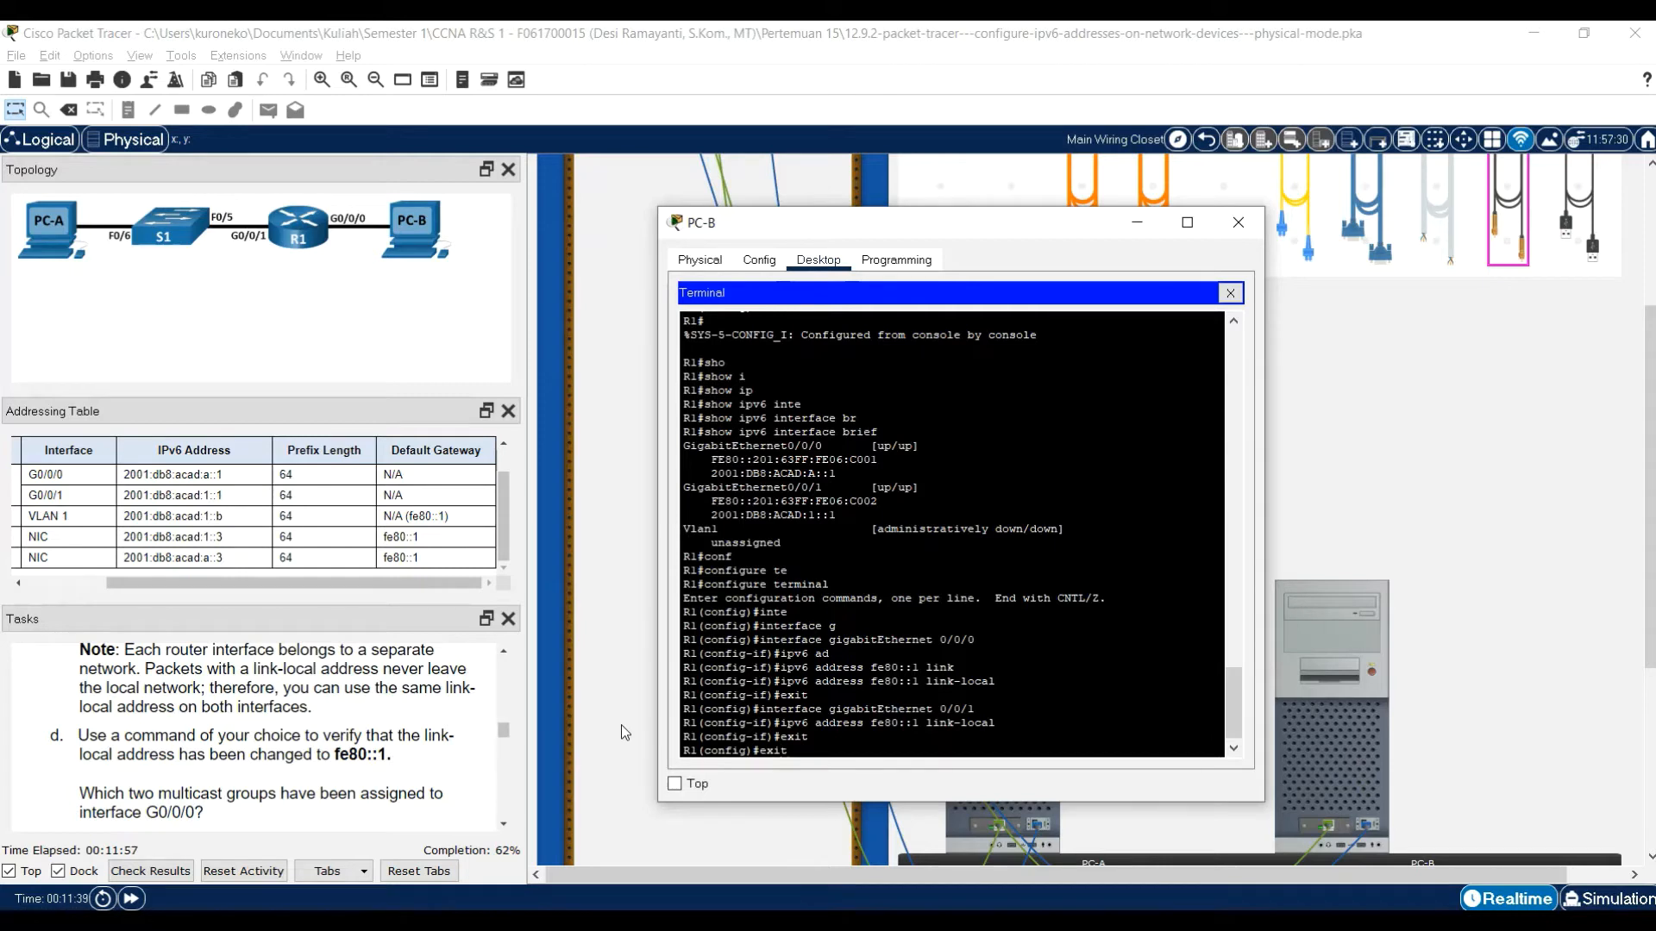
text(exit)
key(Return)
key(Return)
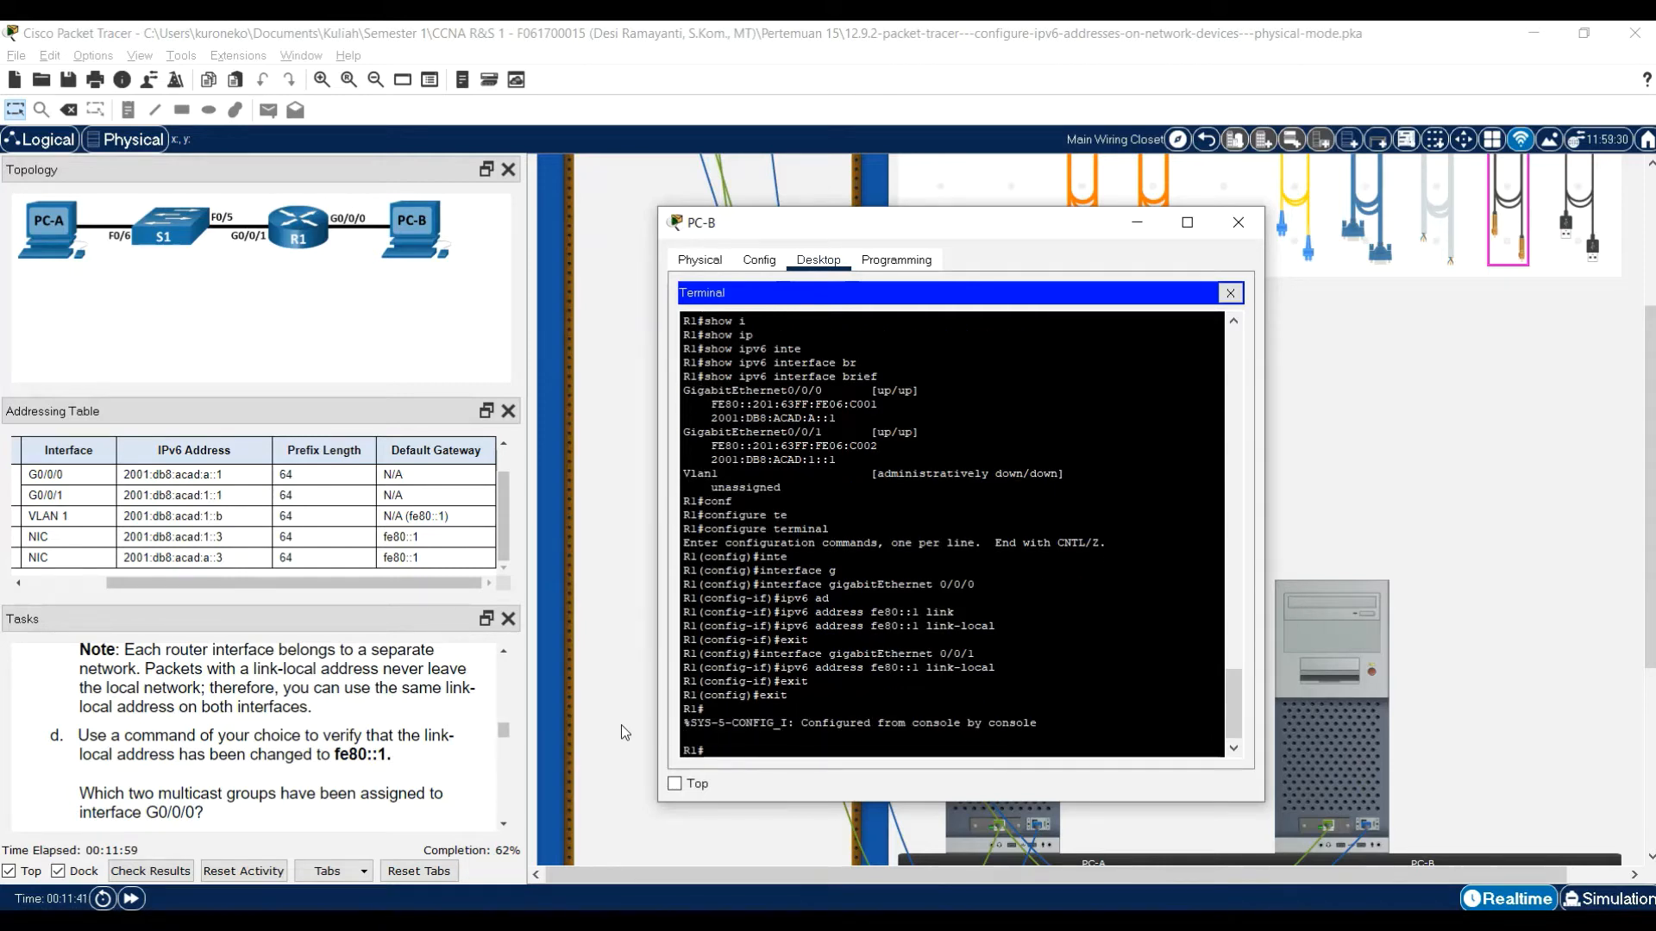
- Display R1's G0/0/0 IPv6 details with show ipv6 interface gigabitEthernet 0/0/0
text(sho)
key(Tab)
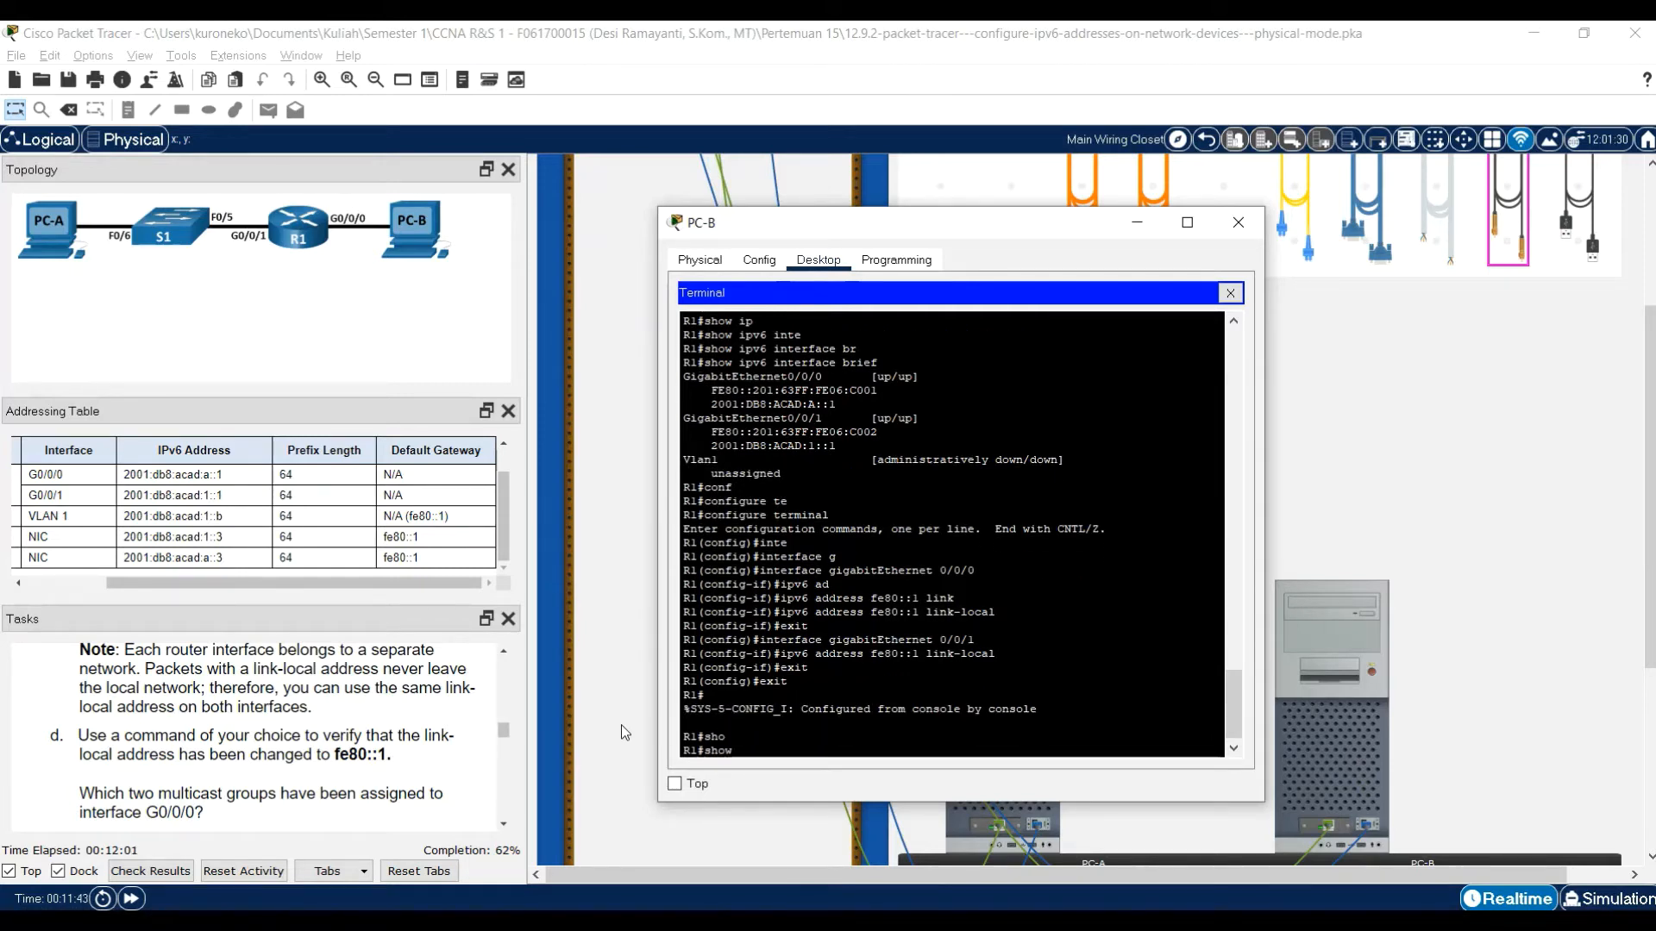
text(ipv6 inte)
key(Tab)
text(g)
key(Tab)
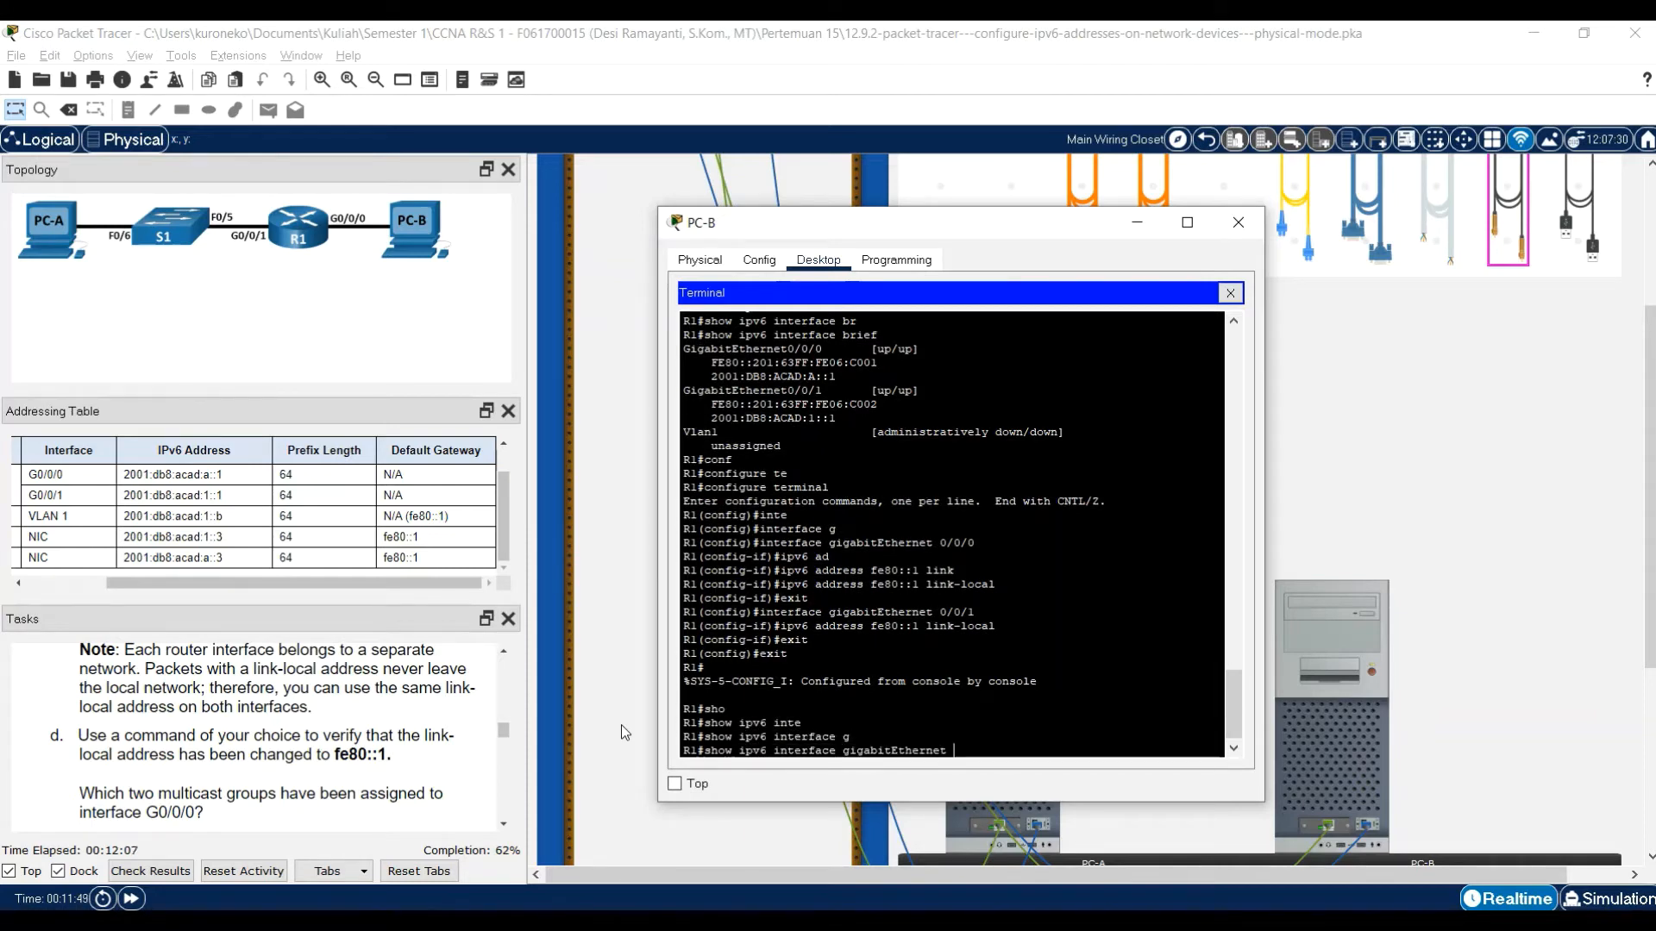
text(0/0/0)
key(Return)
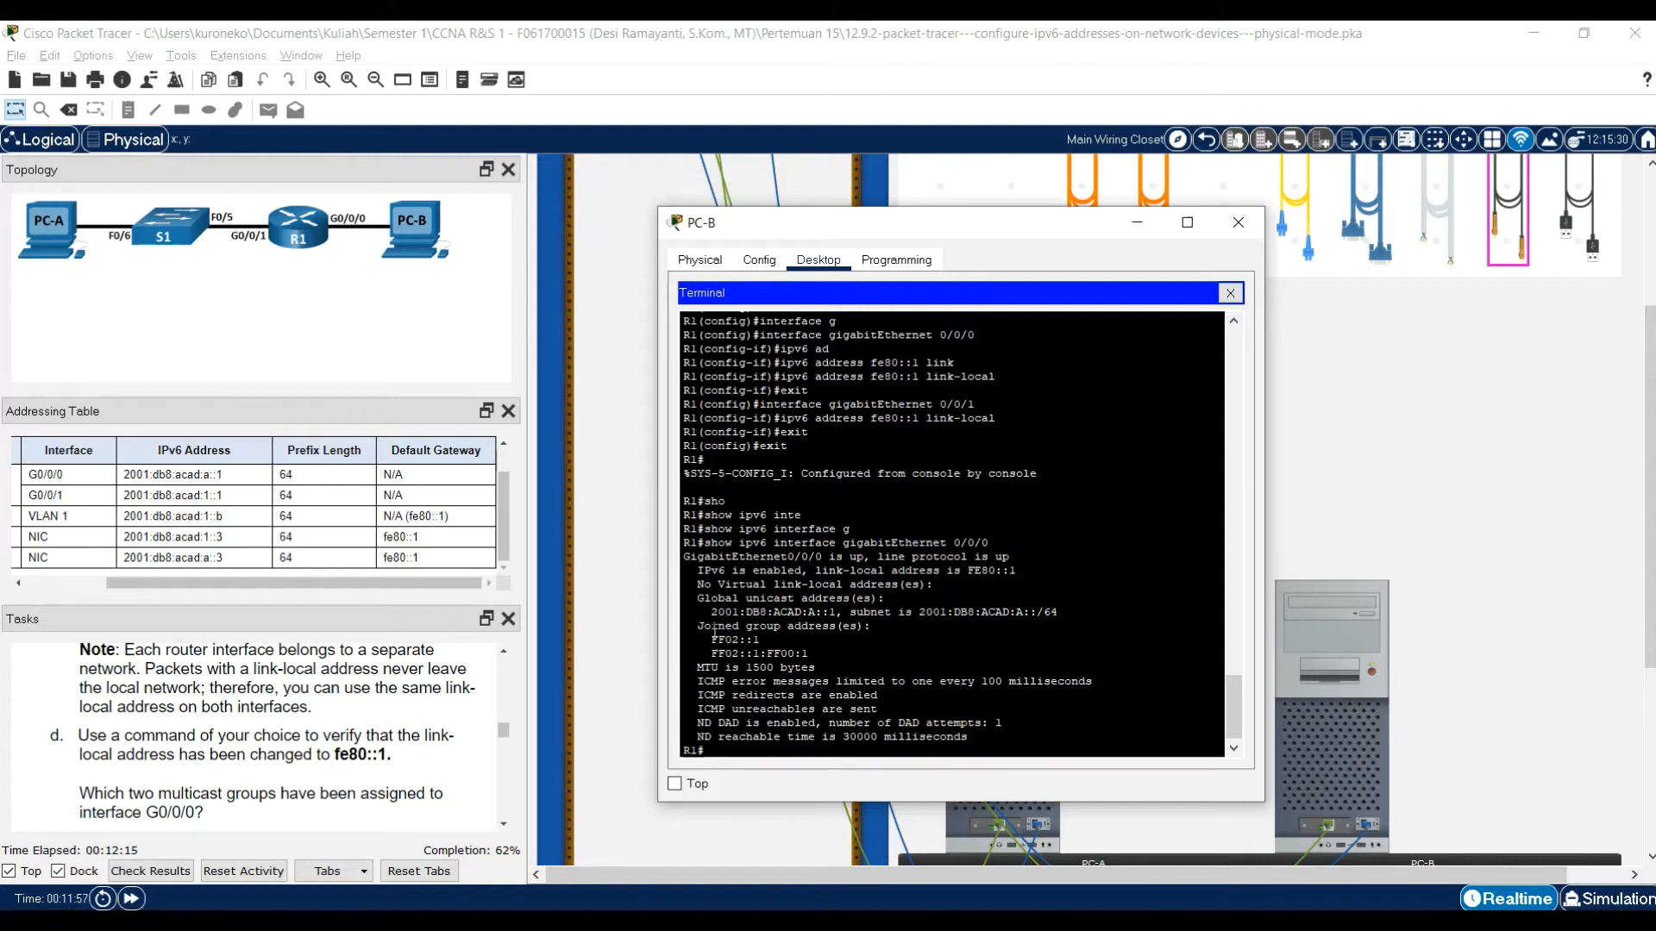
- Examine G0/0/0's link-local address and joined multicast groups, and read the Step 2 instructions on enabling IPv6 routing on R1
drag(944, 574, 1018, 571)
click(1000, 564)
scroll(346, 705, down, 1)
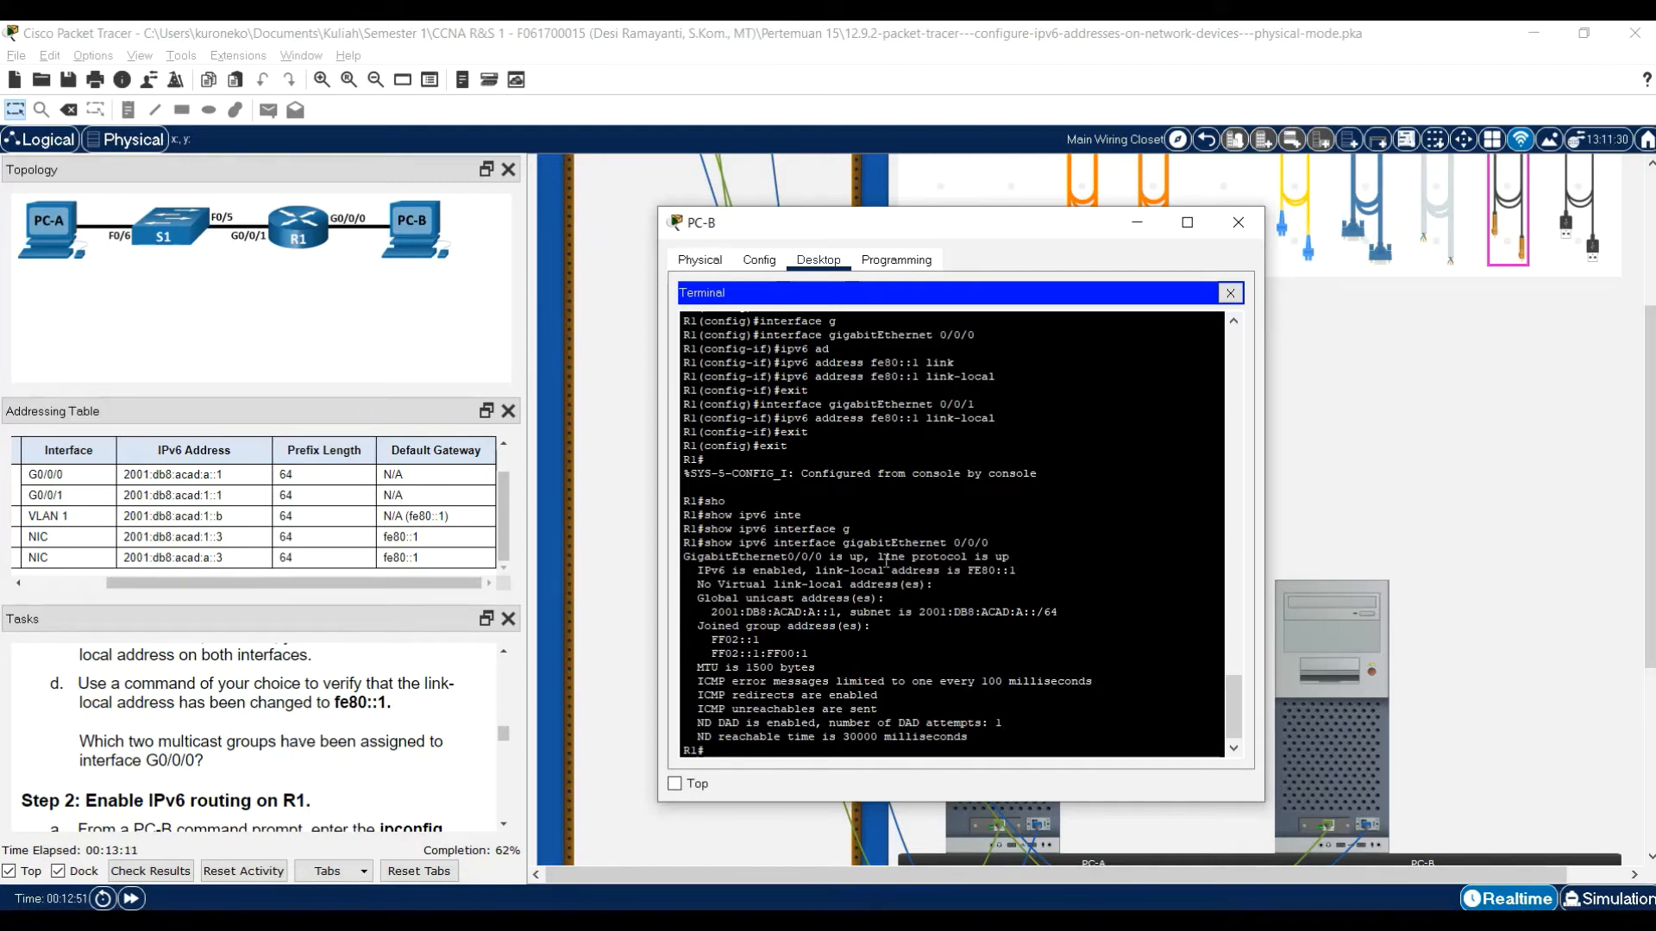
scroll(253, 764, down, 1)
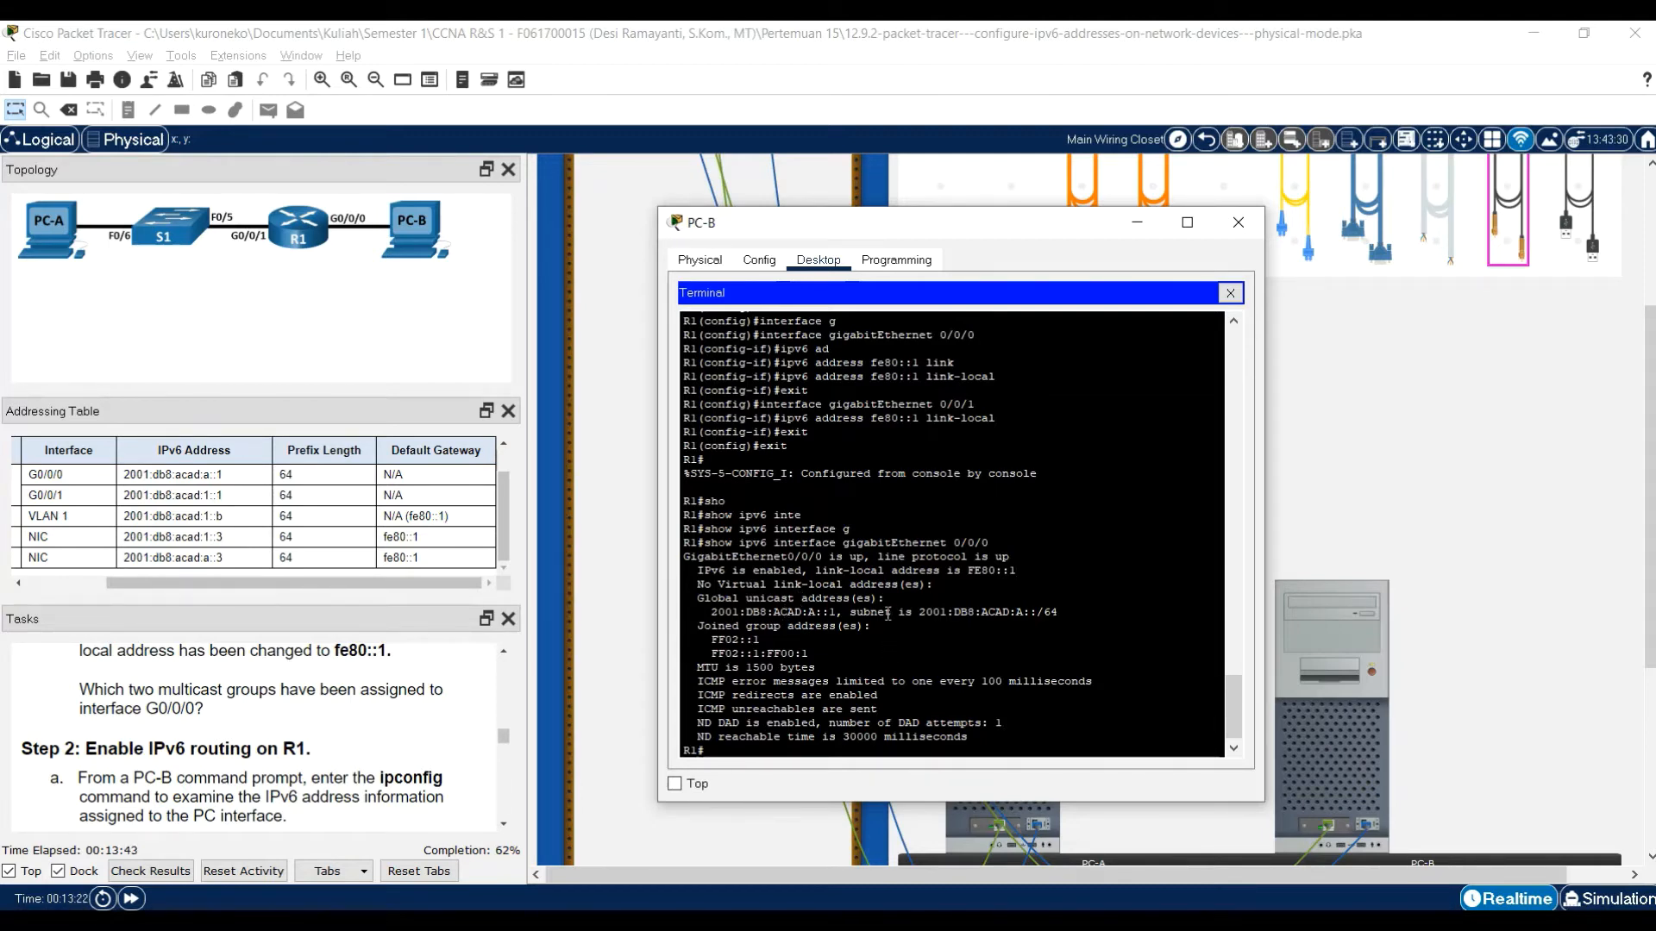
scroll(370, 732, down, 1)
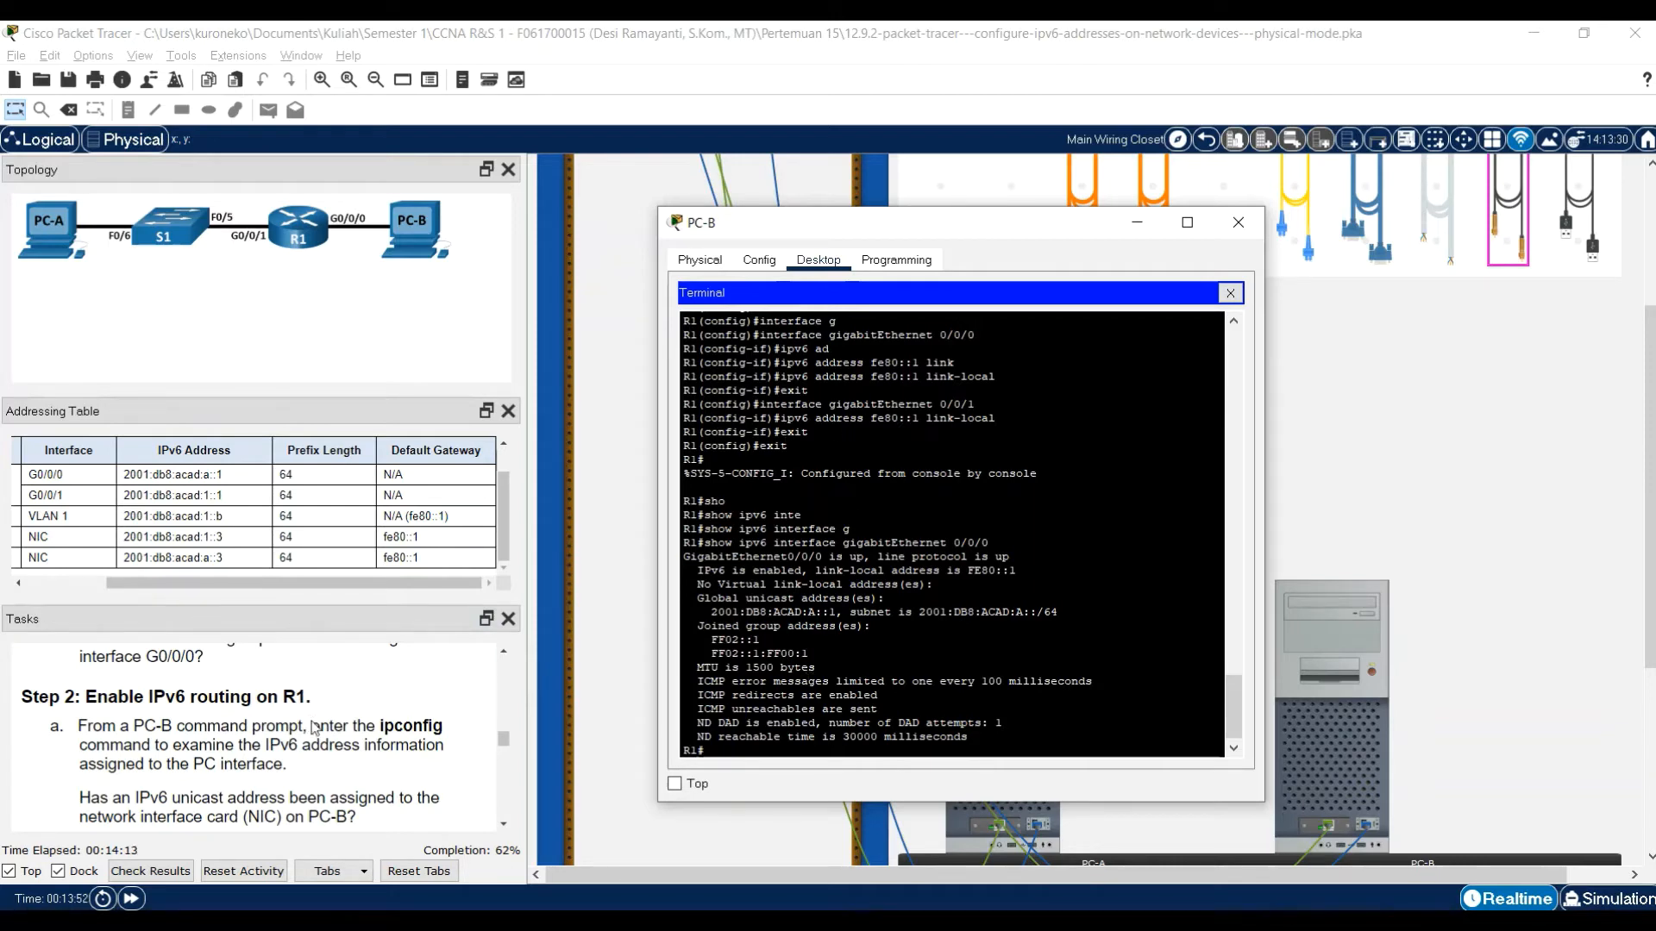
scroll(345, 726, down, 1)
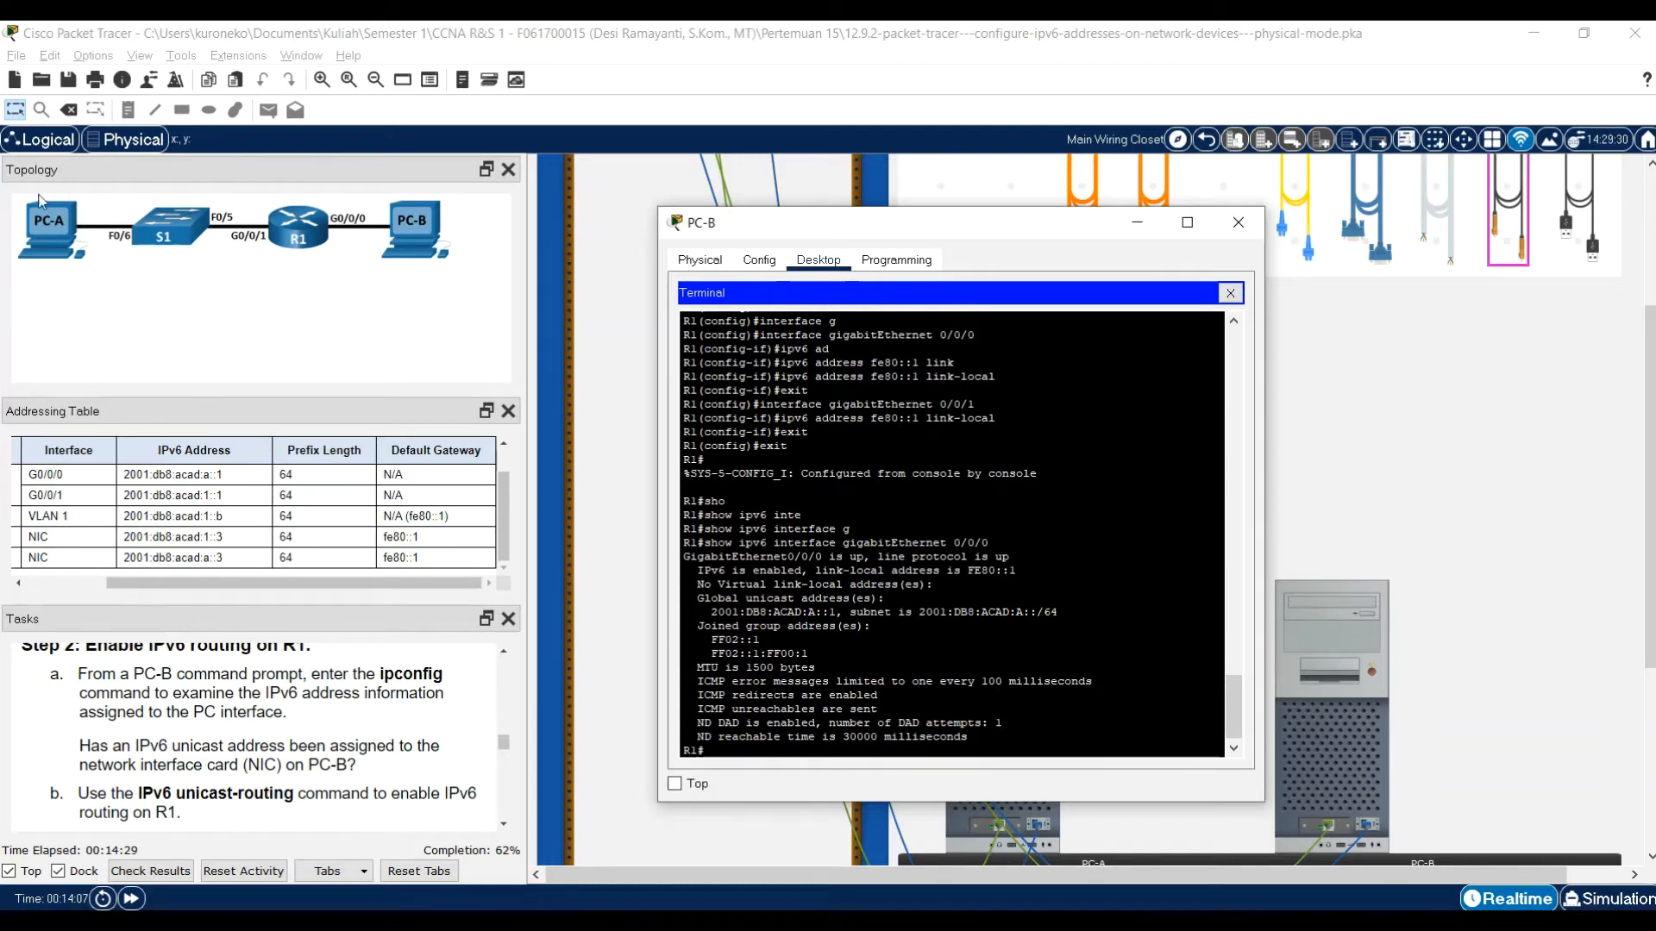
scroll(292, 794, down, 2)
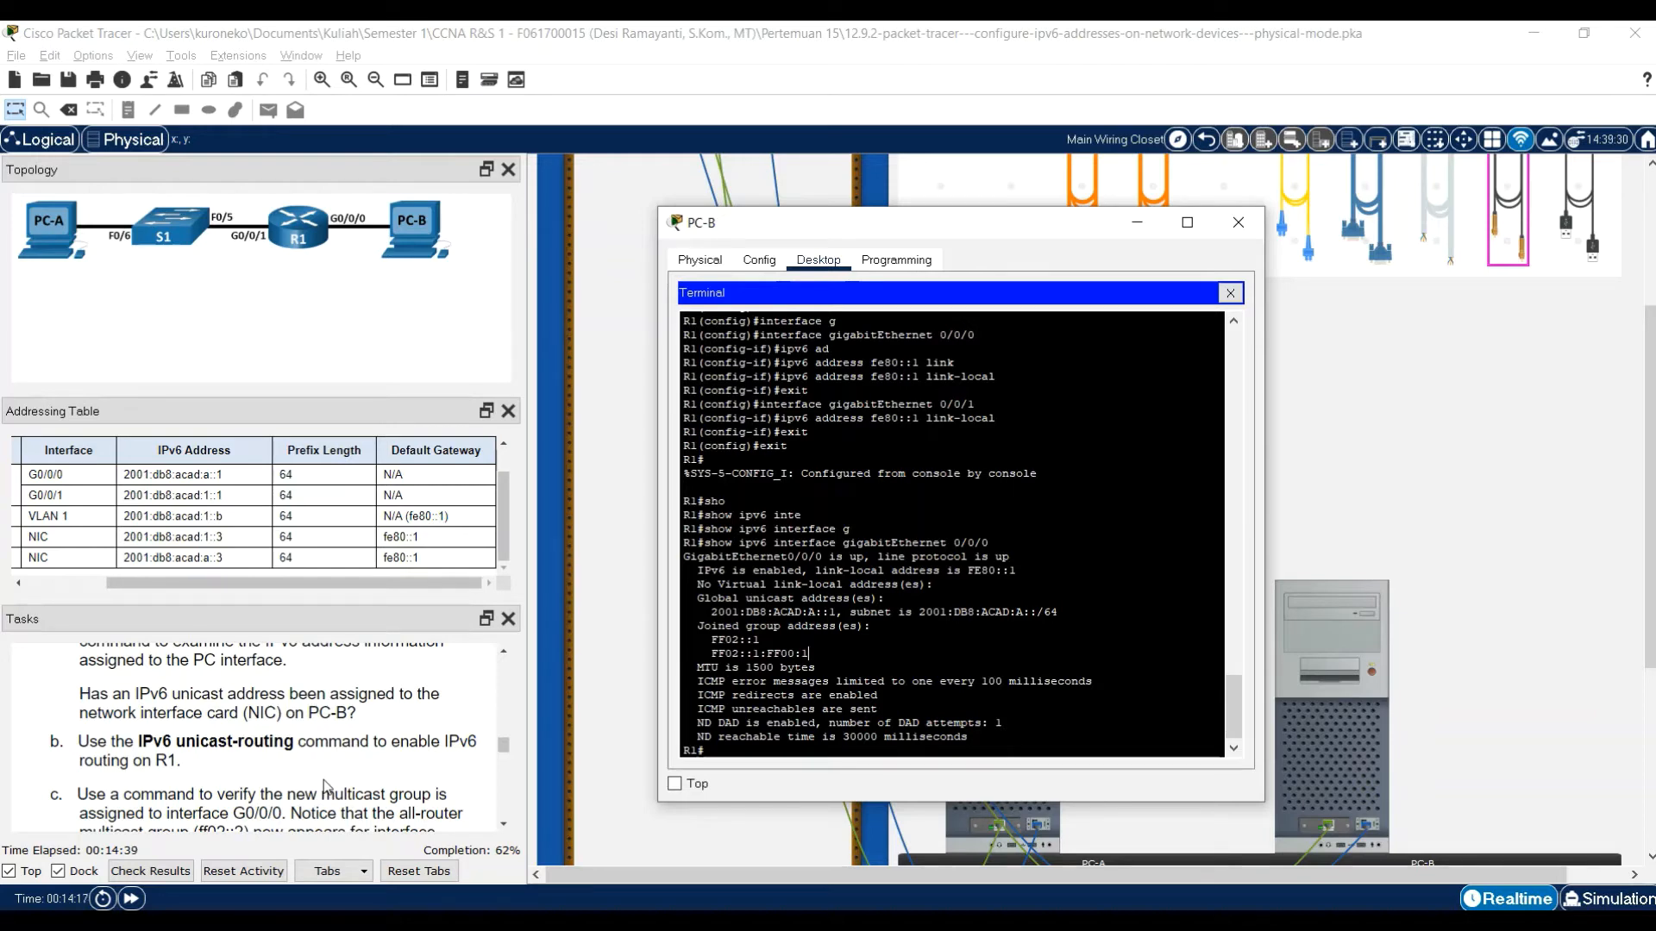
- Enable IPv6 routing on R1 with ipv6 unicast-routing in global configuration mode
key(Return)
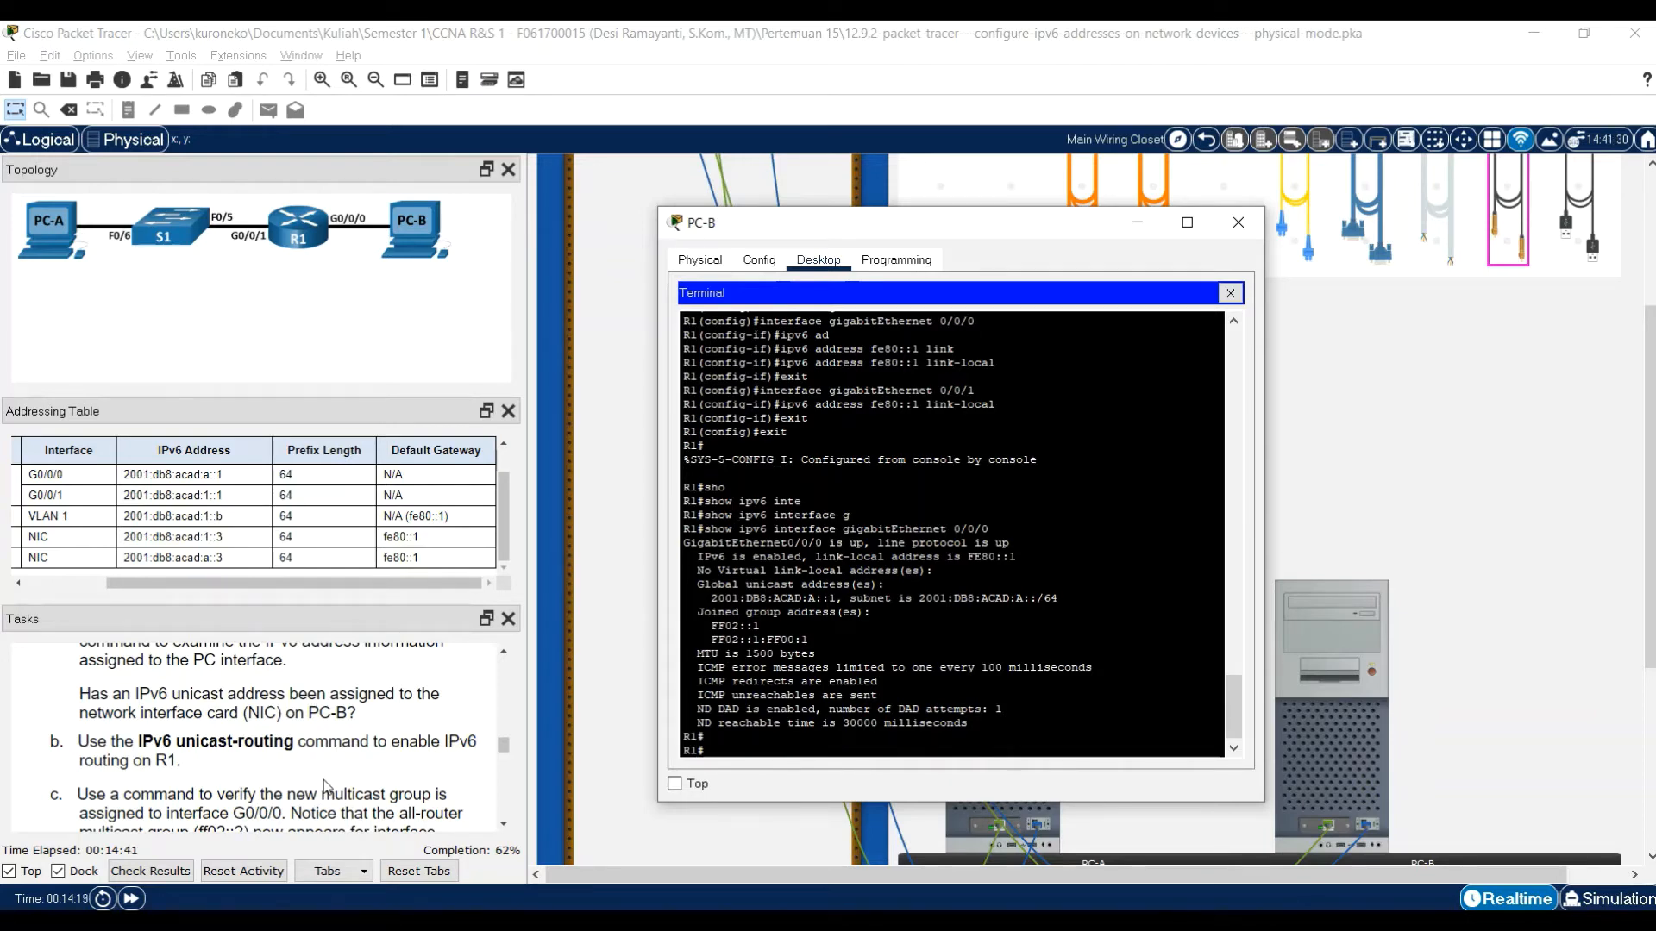
text(conf)
key(Tab)
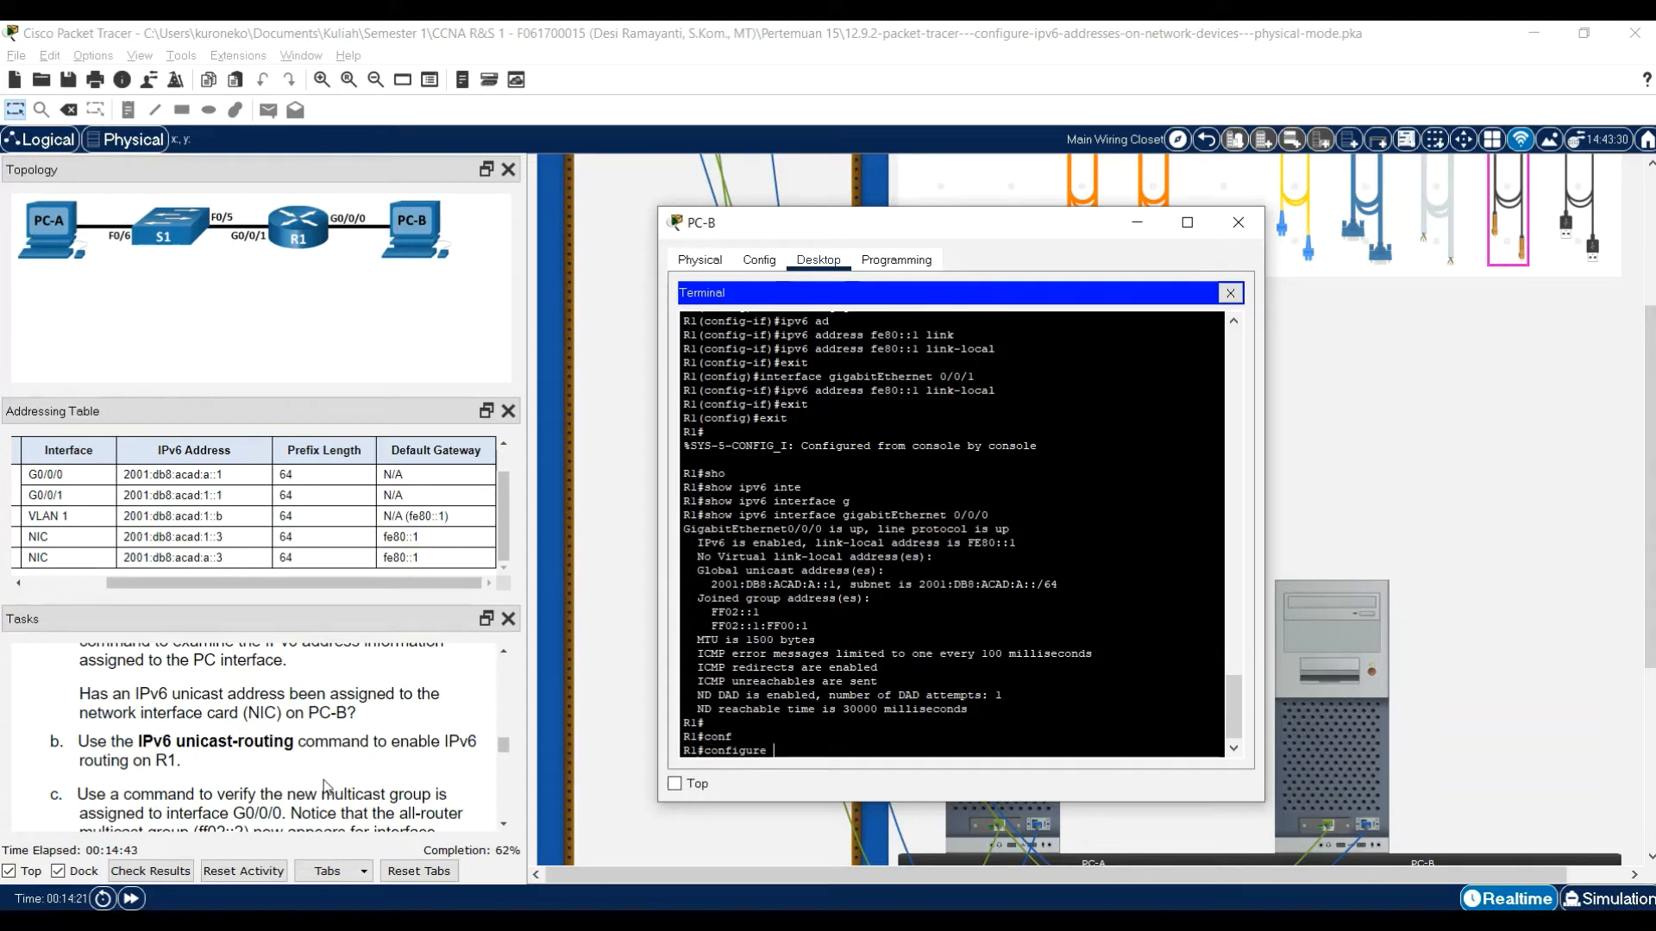
text(te)
key(Tab)
key(Return)
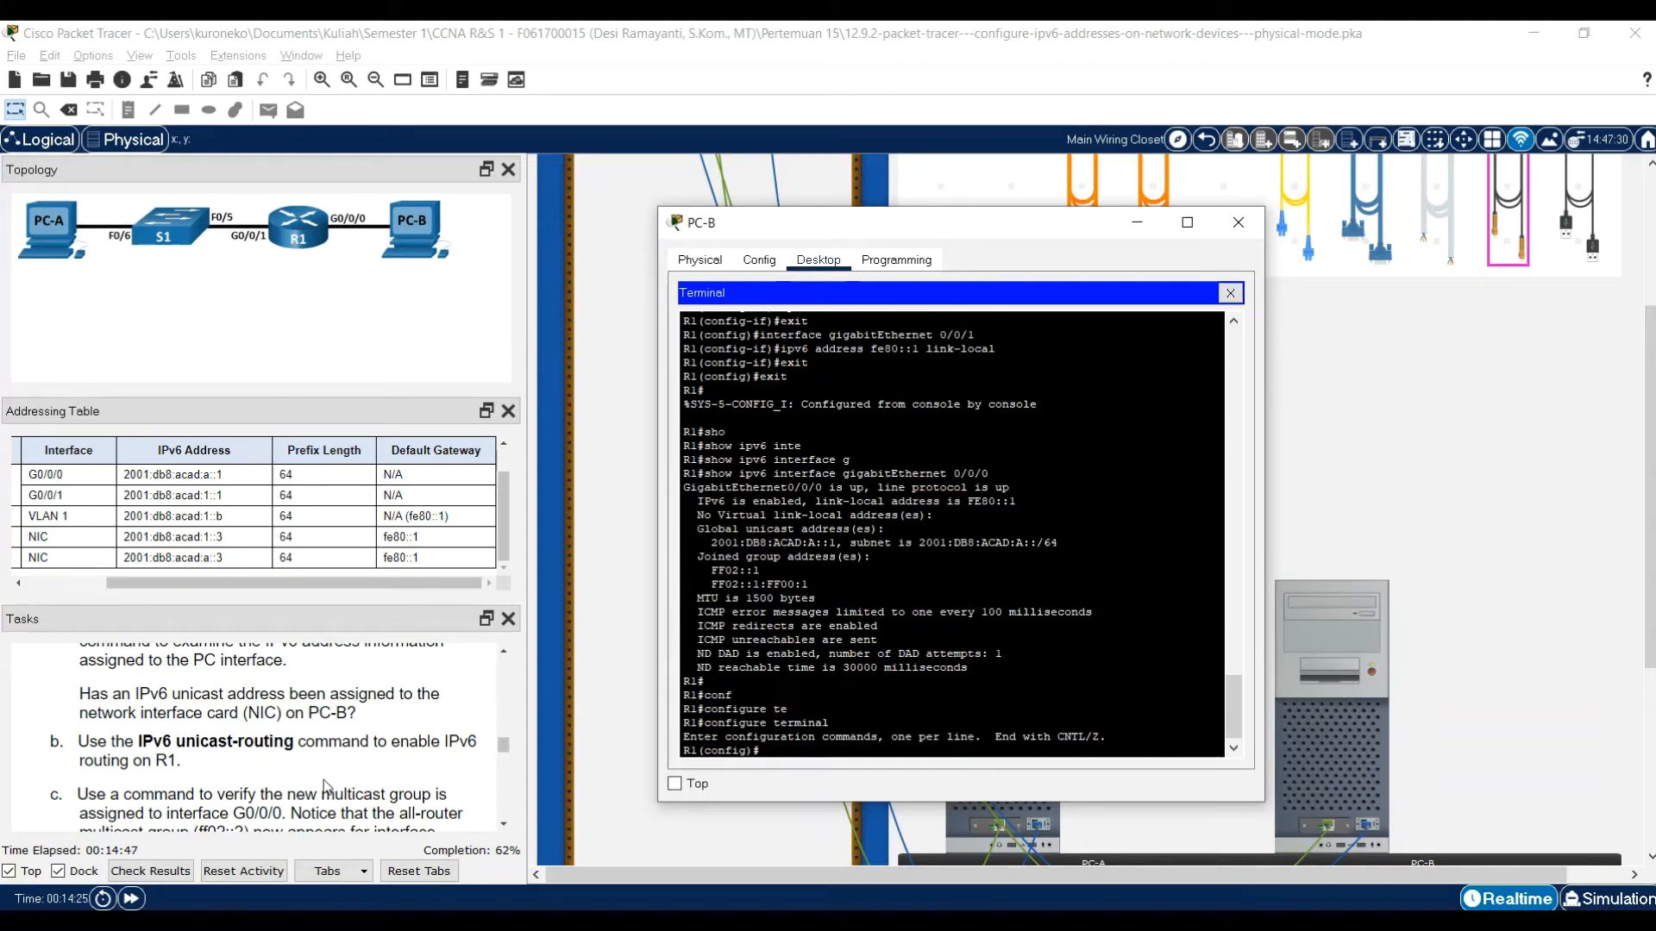
text(ipv6 unicast-routing)
key(Tab)
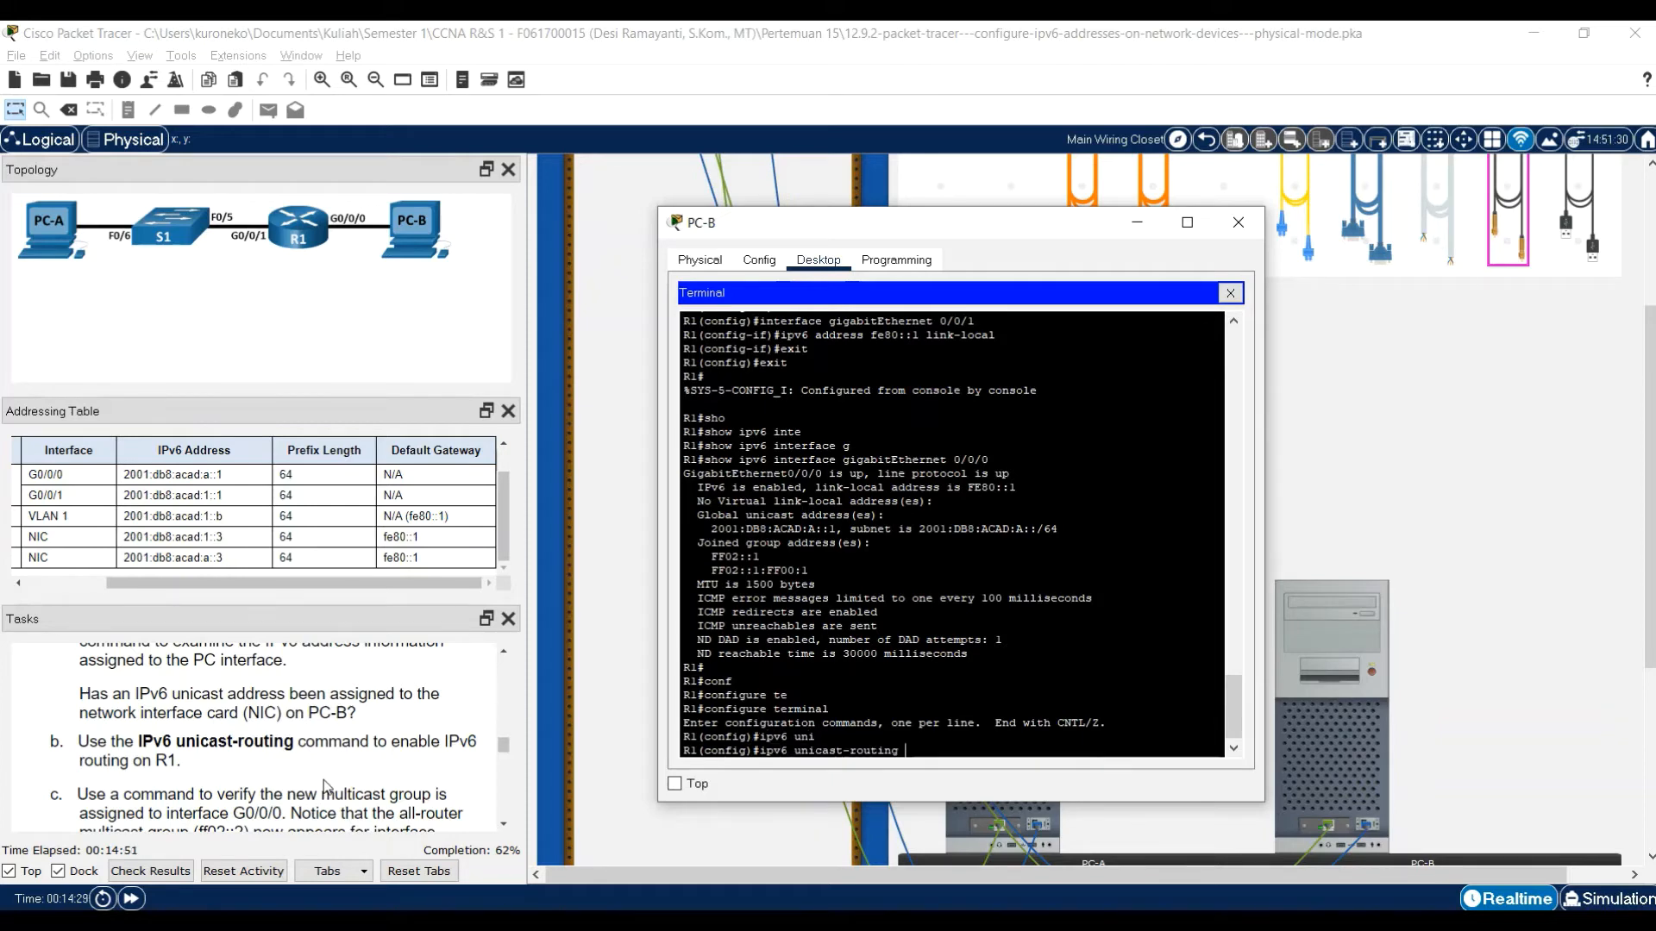
key(Return)
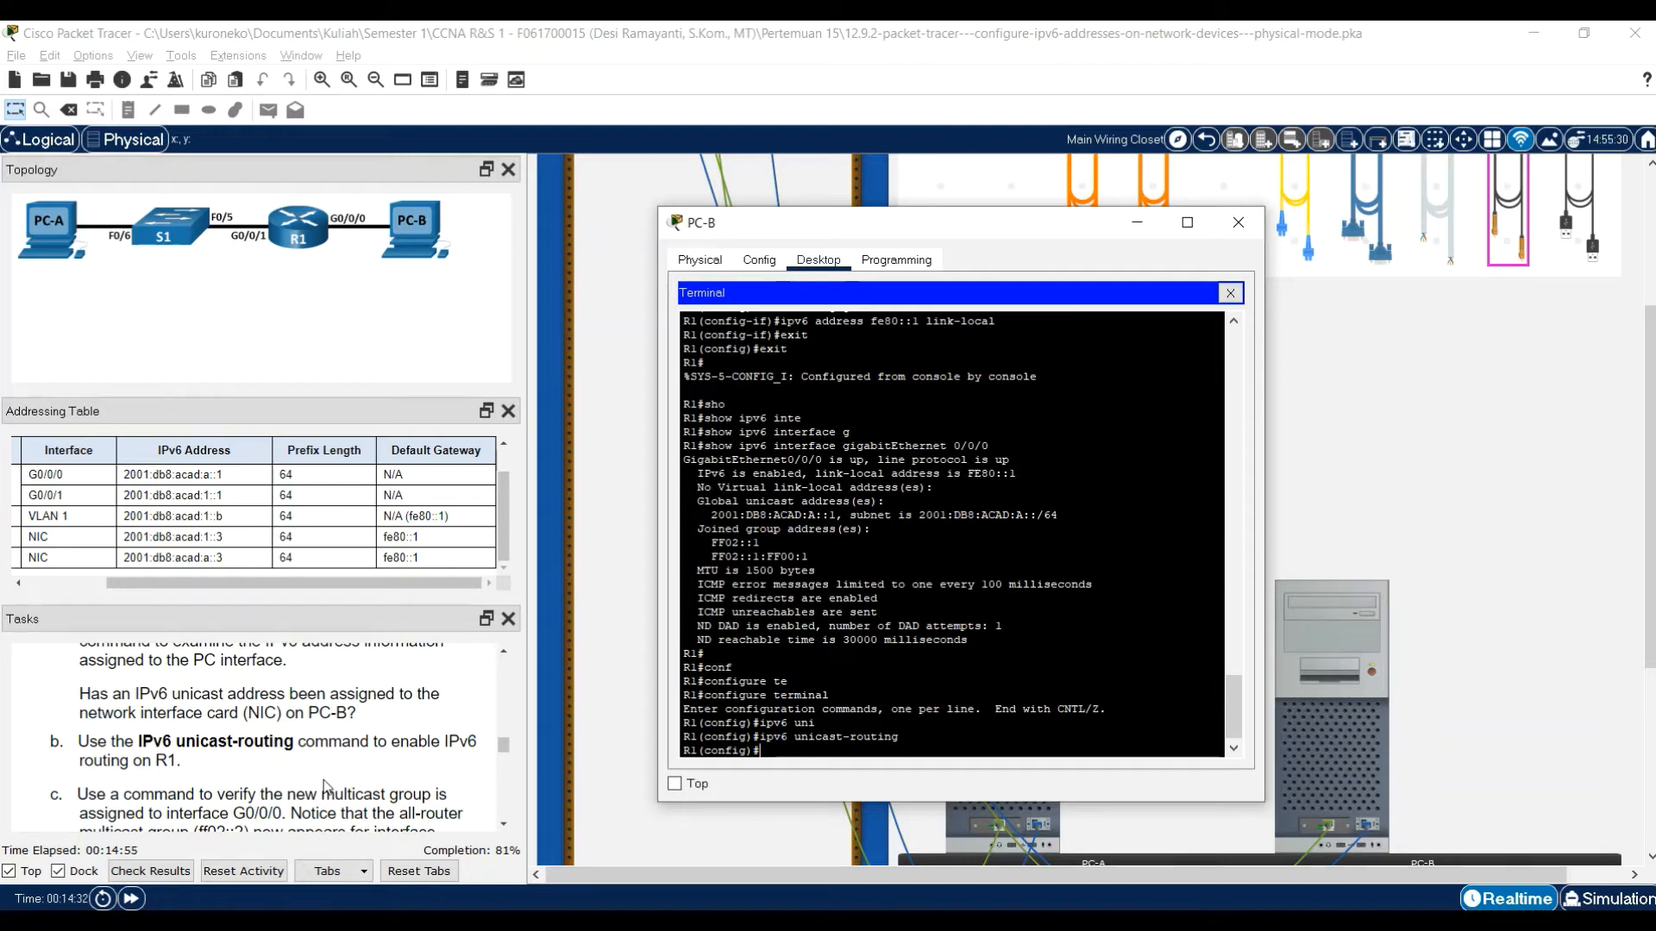
key(Return)
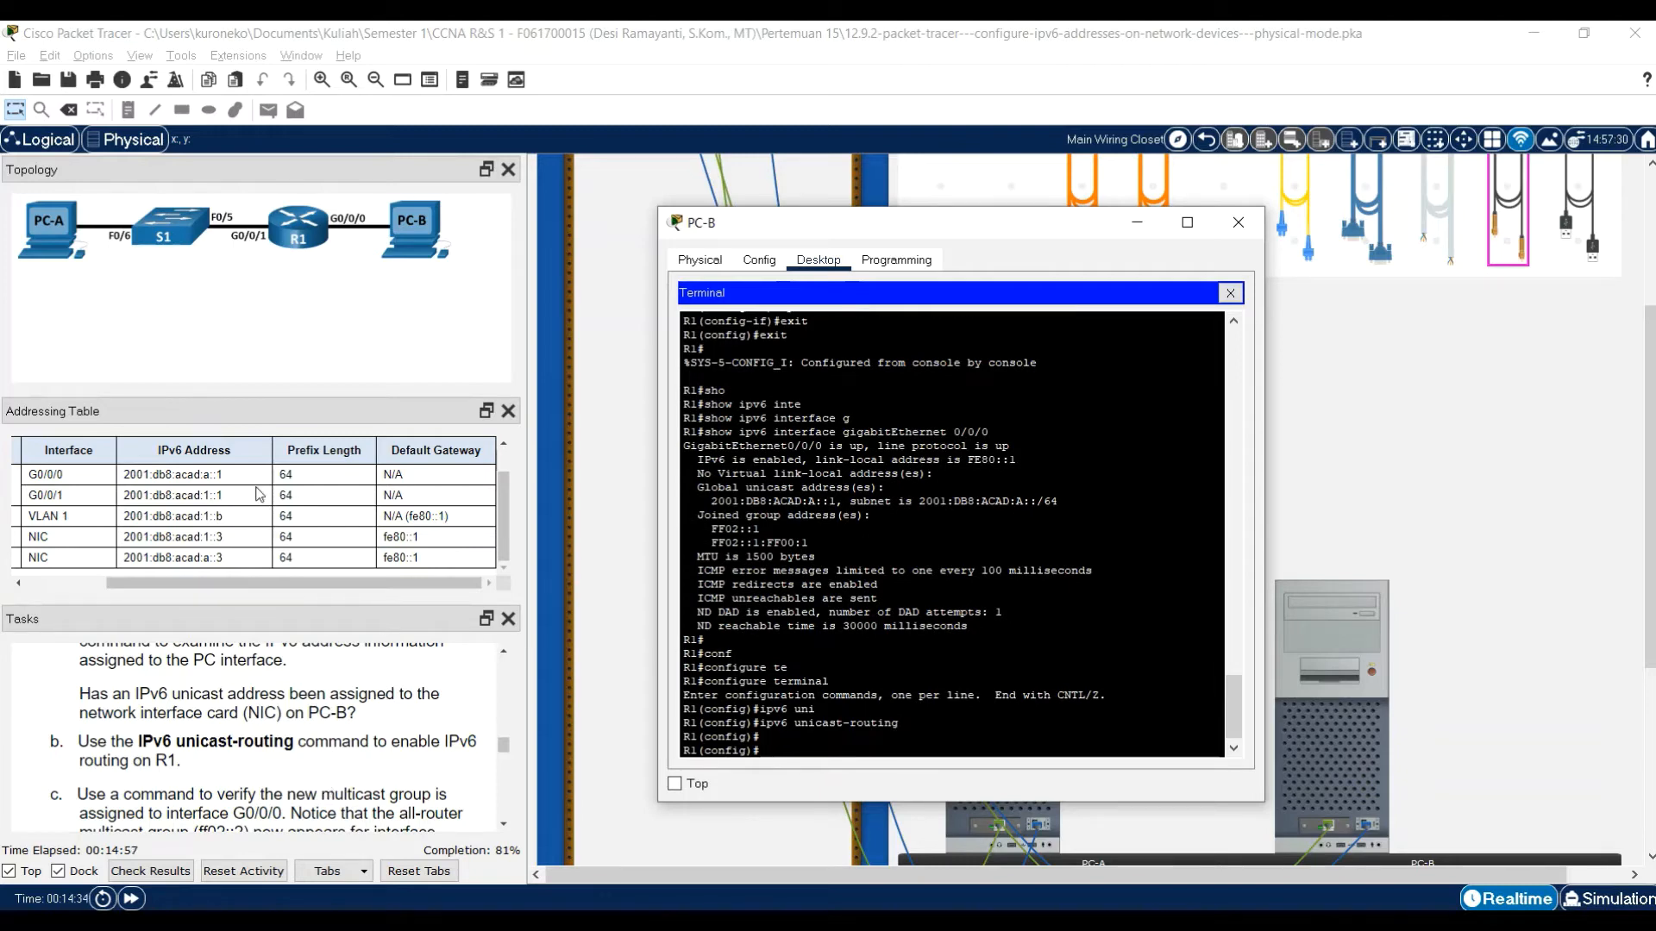
- Read the instructions on verifying G0/0/0's new multicast group and return R1 to privileged EXEC mode
scroll(274, 703, down, 1)
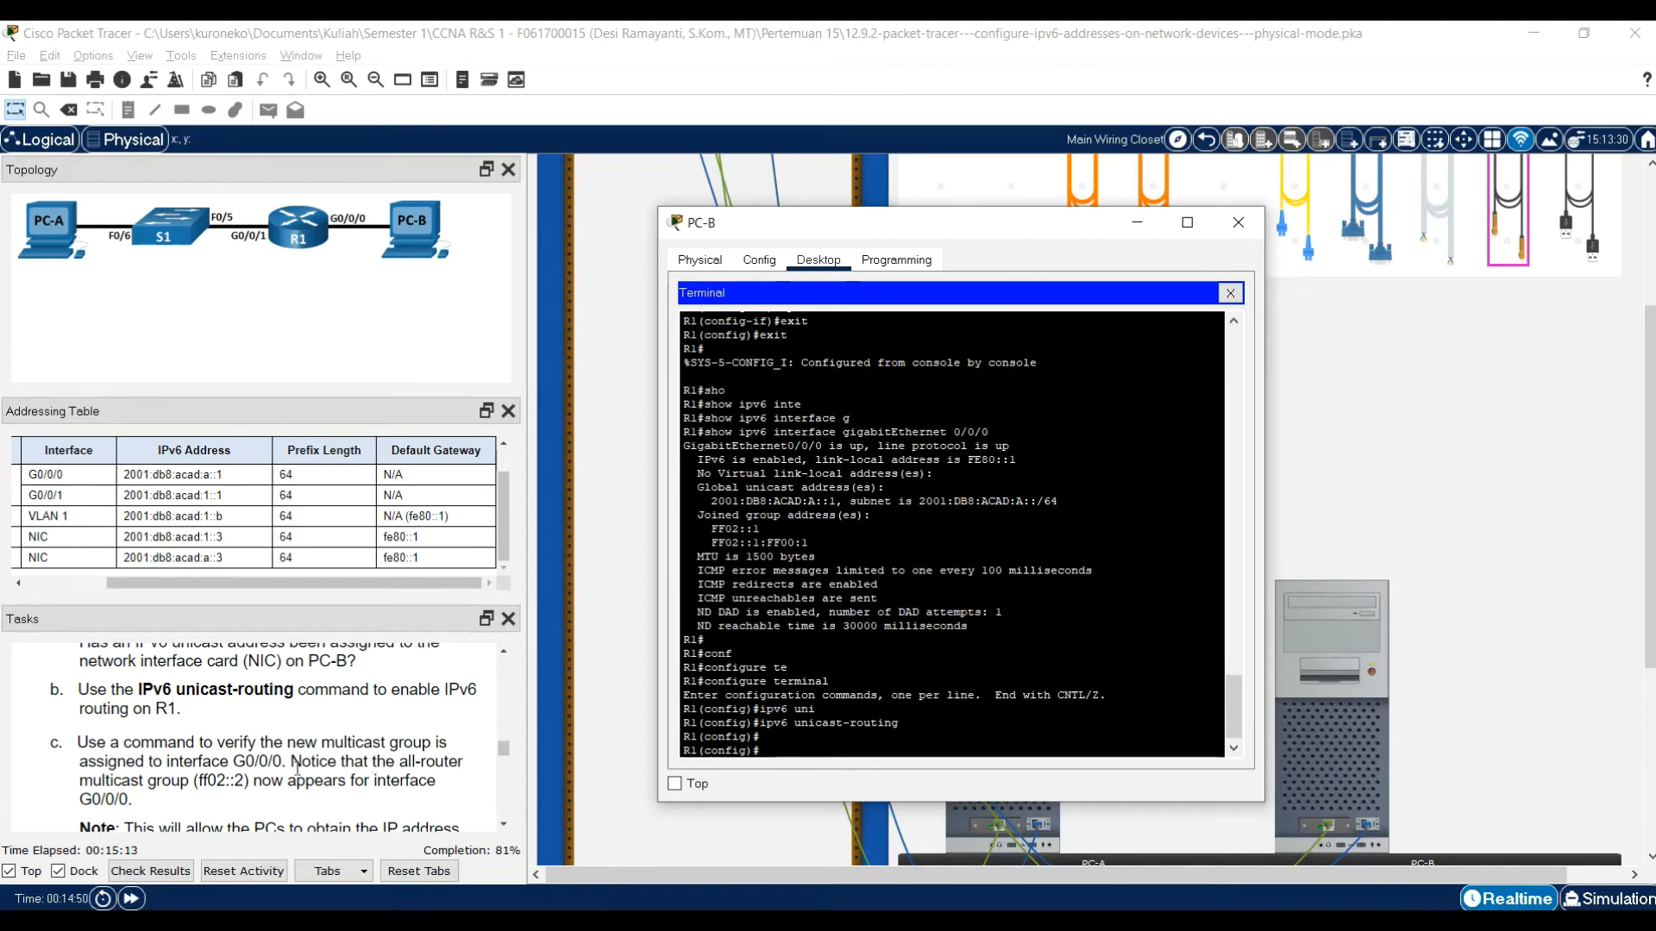
scroll(298, 768, down, 1)
scroll(297, 768, down, 1)
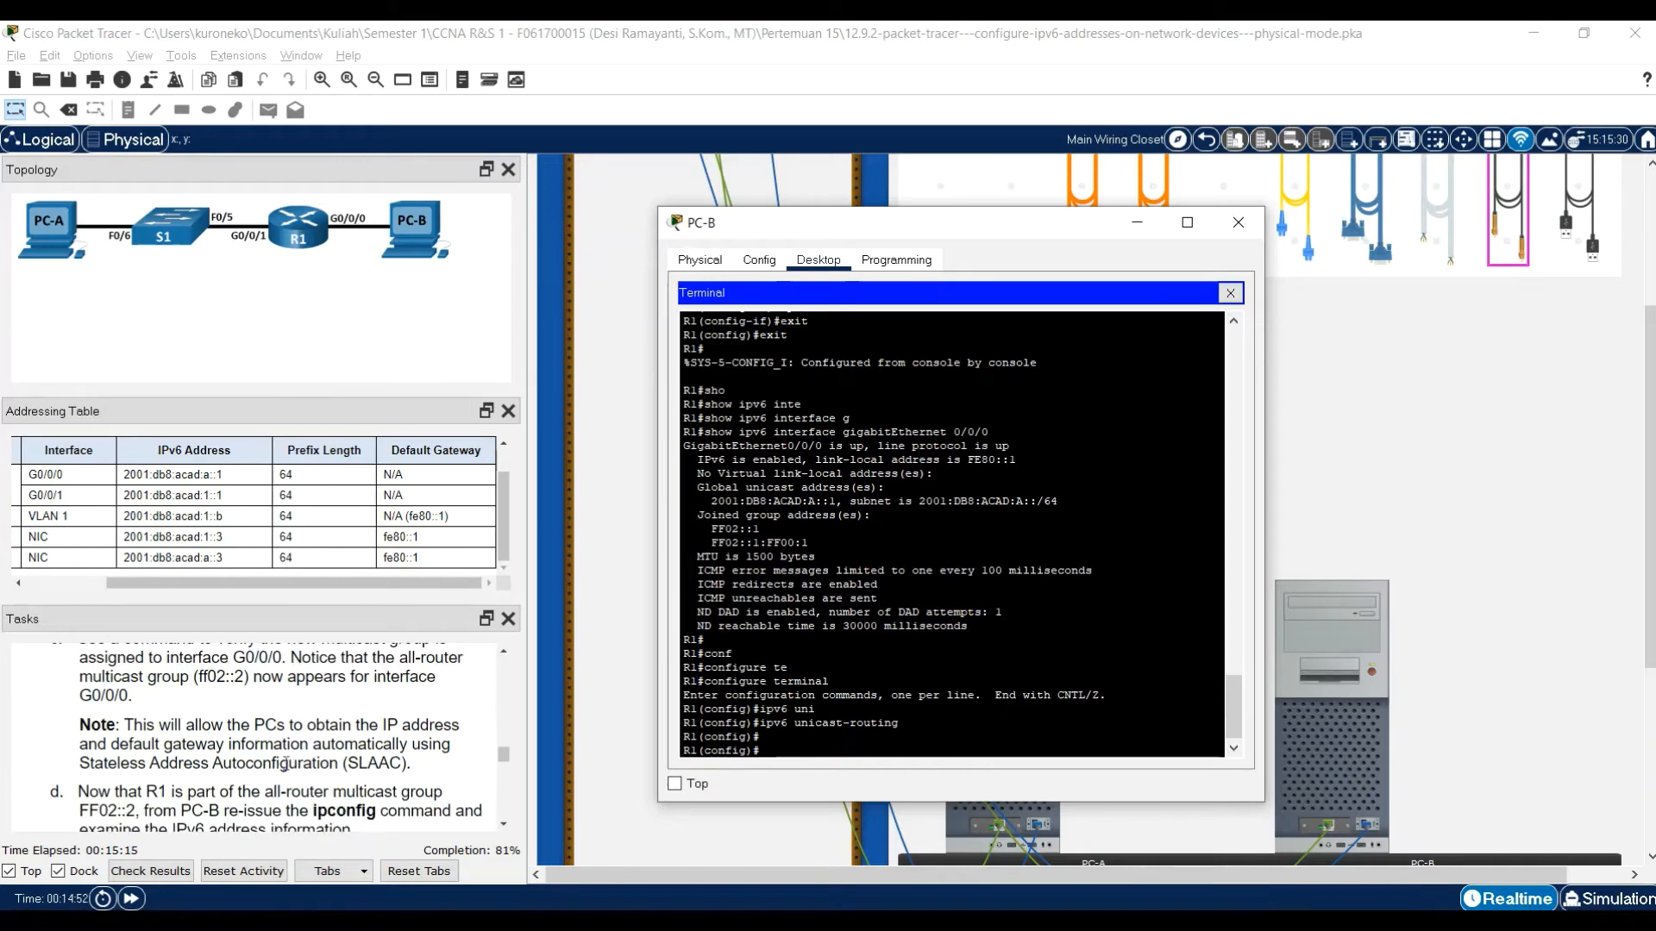
scroll(294, 759, up, 1)
scroll(293, 755, down, 1)
text(exit)
key(Return)
key(Return)
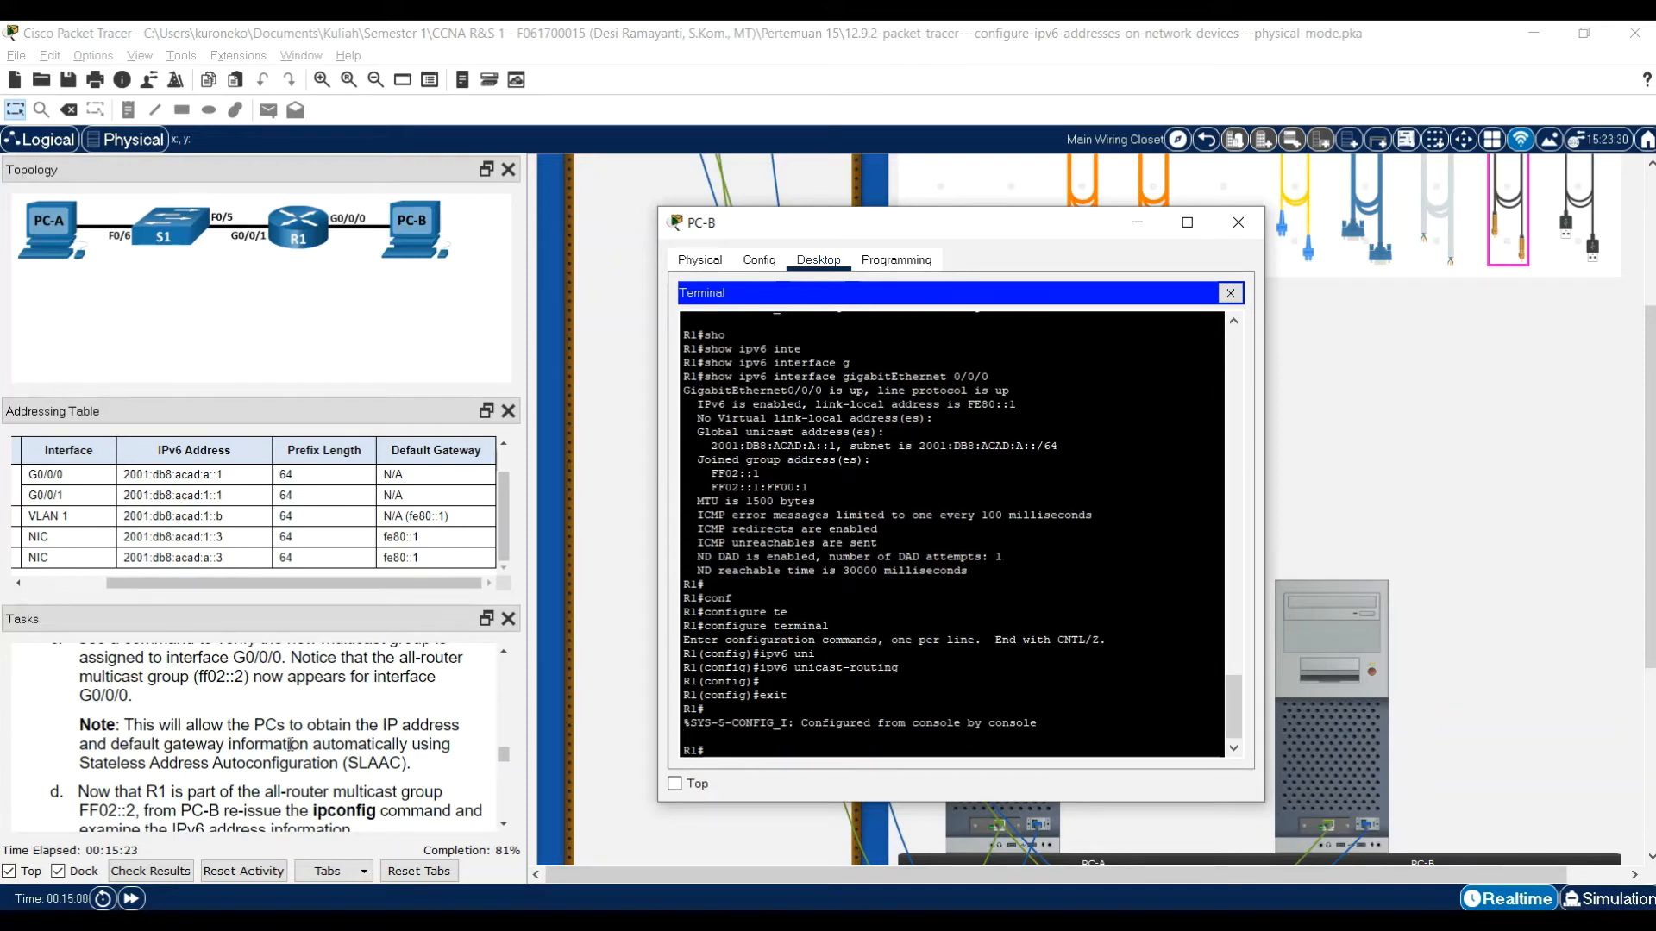
- Run show ipv6 interface gigabitEthernet 0/0/0 on R1 to check the interface's multicast group membership after enabling IPv6 routing
text(sho)
key(Tab)
text(ip)
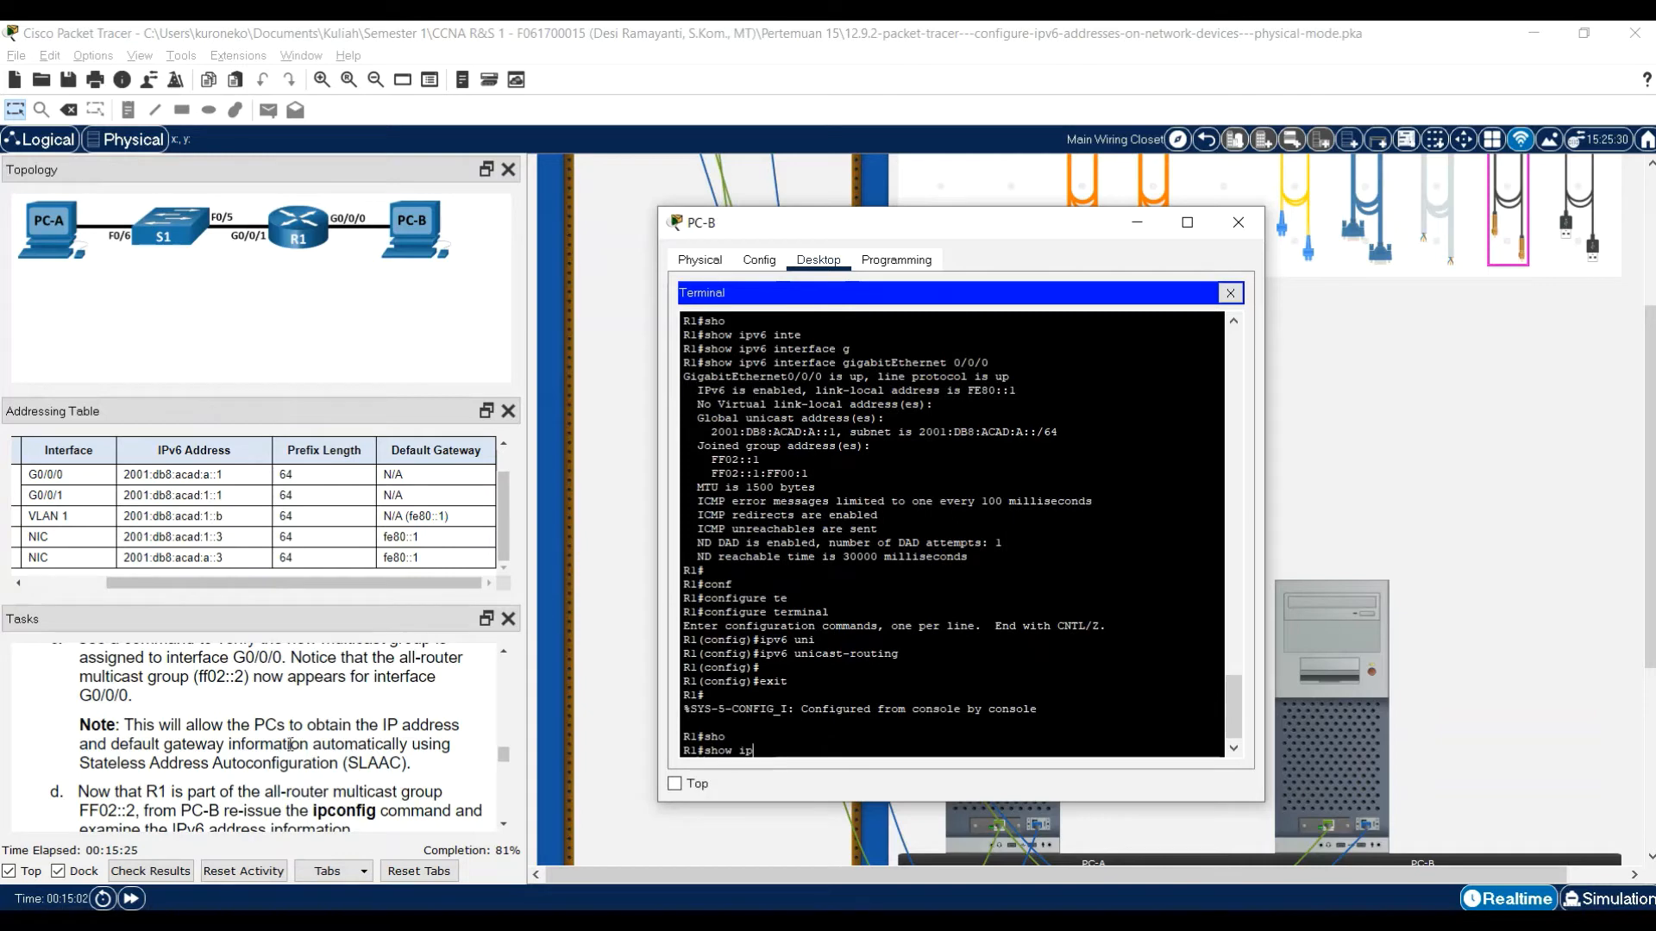
text(v6 inte)
key(Tab)
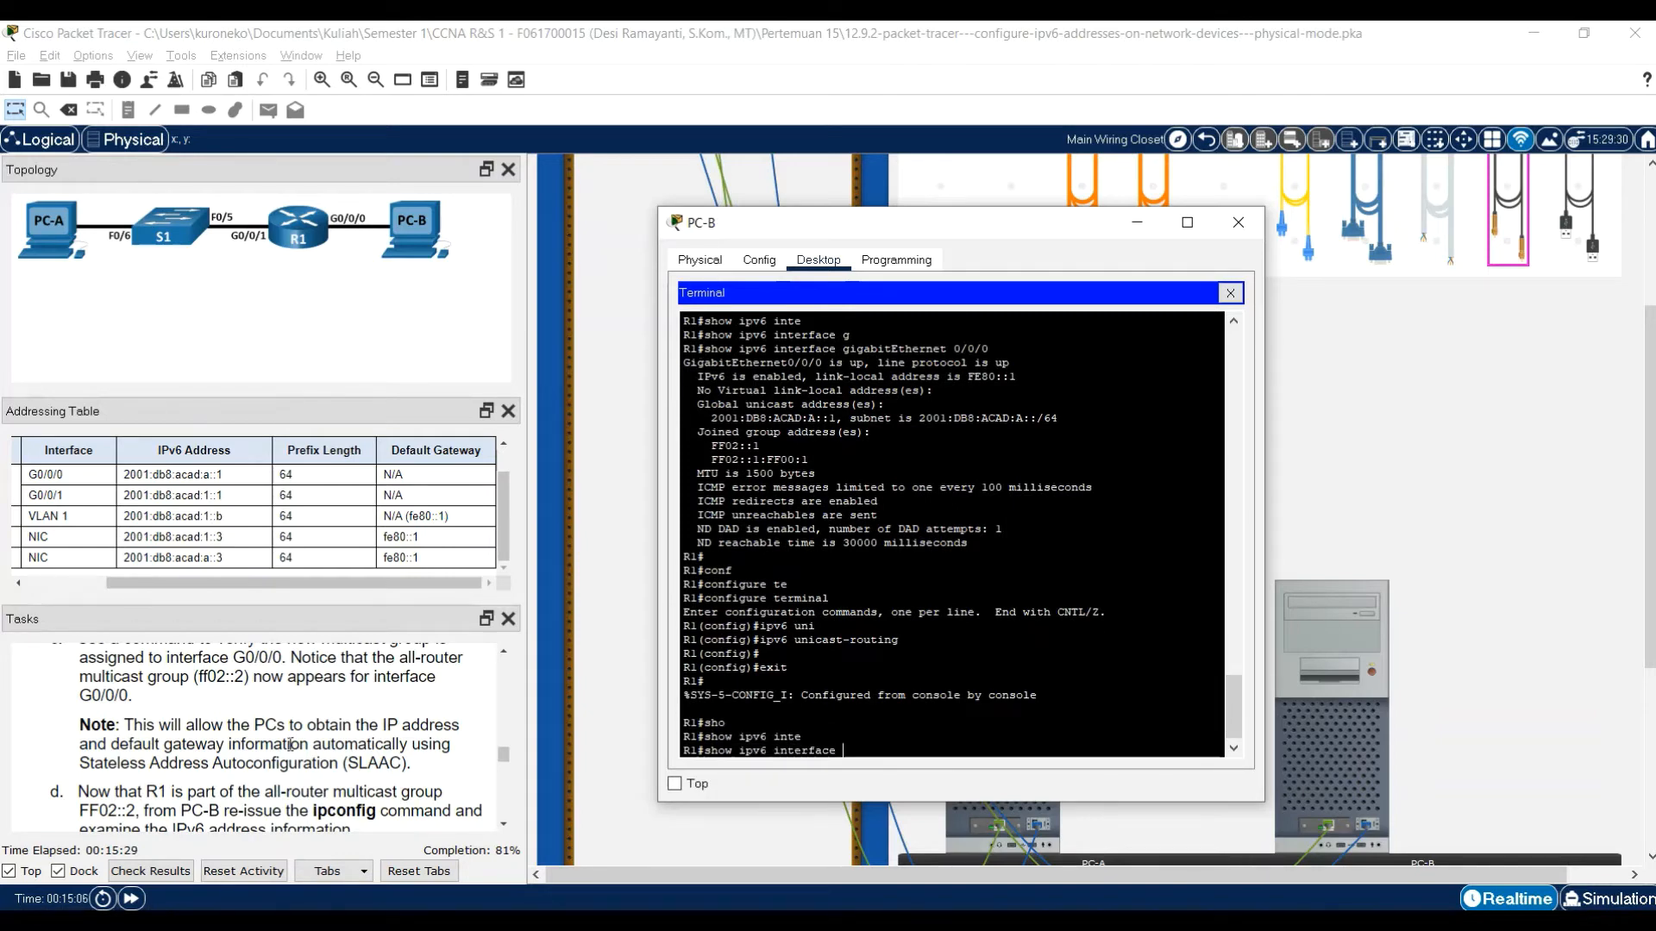
text(g)
key(Tab)
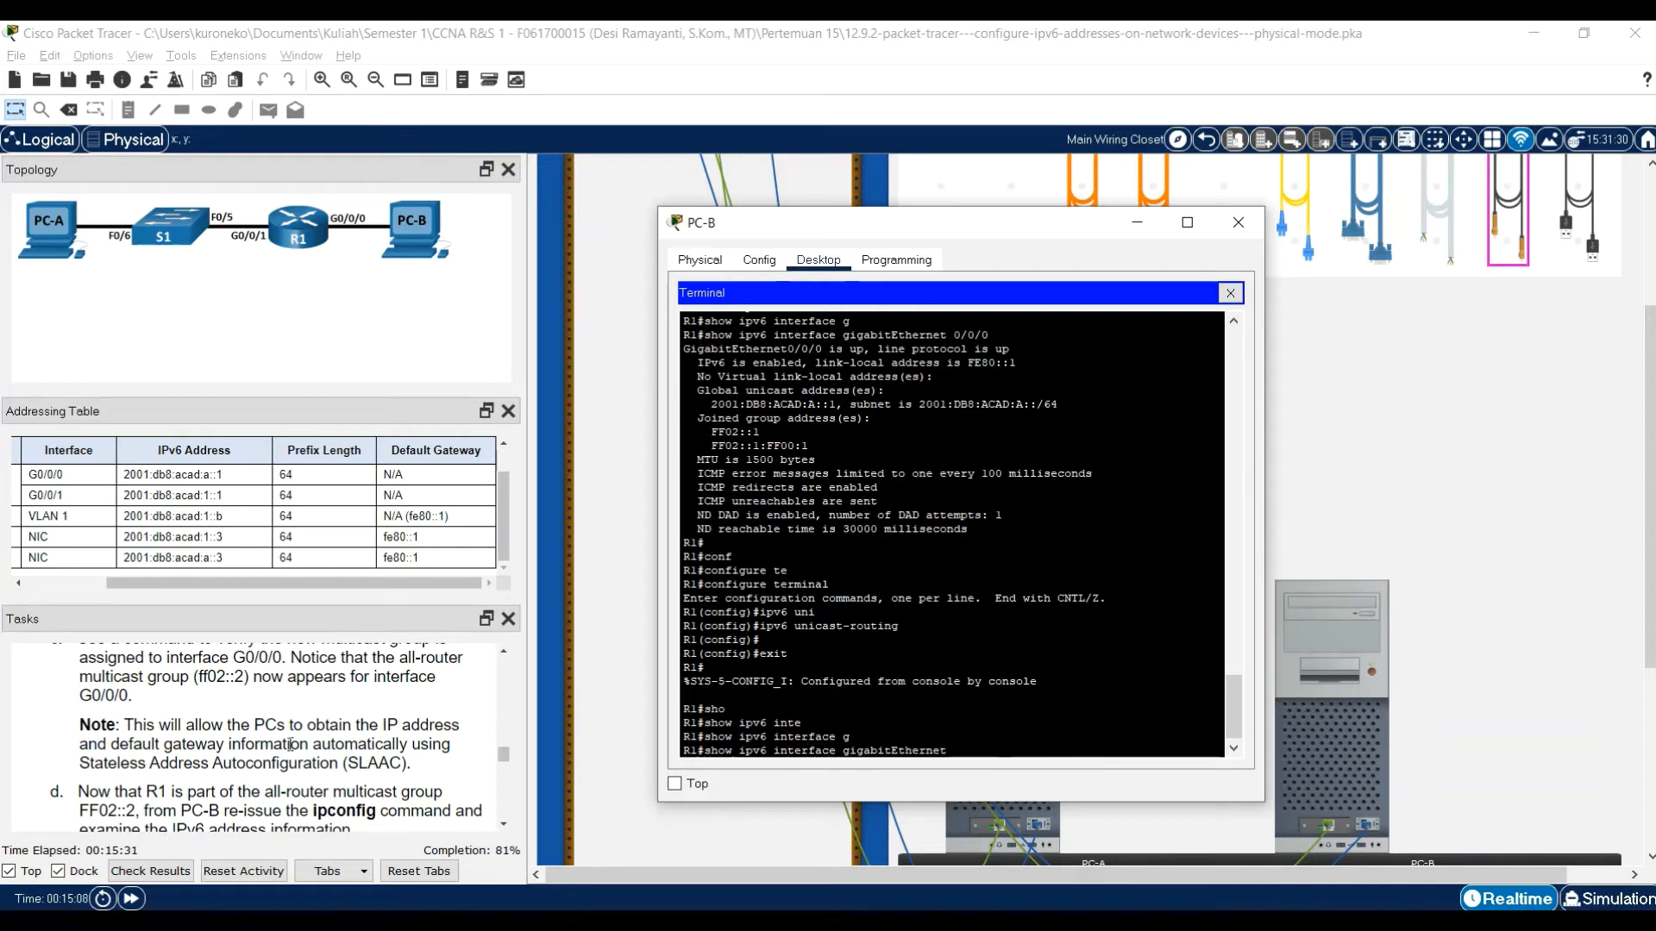
text(0/0/p)
key(BackSpace)
text(0)
key(Return)
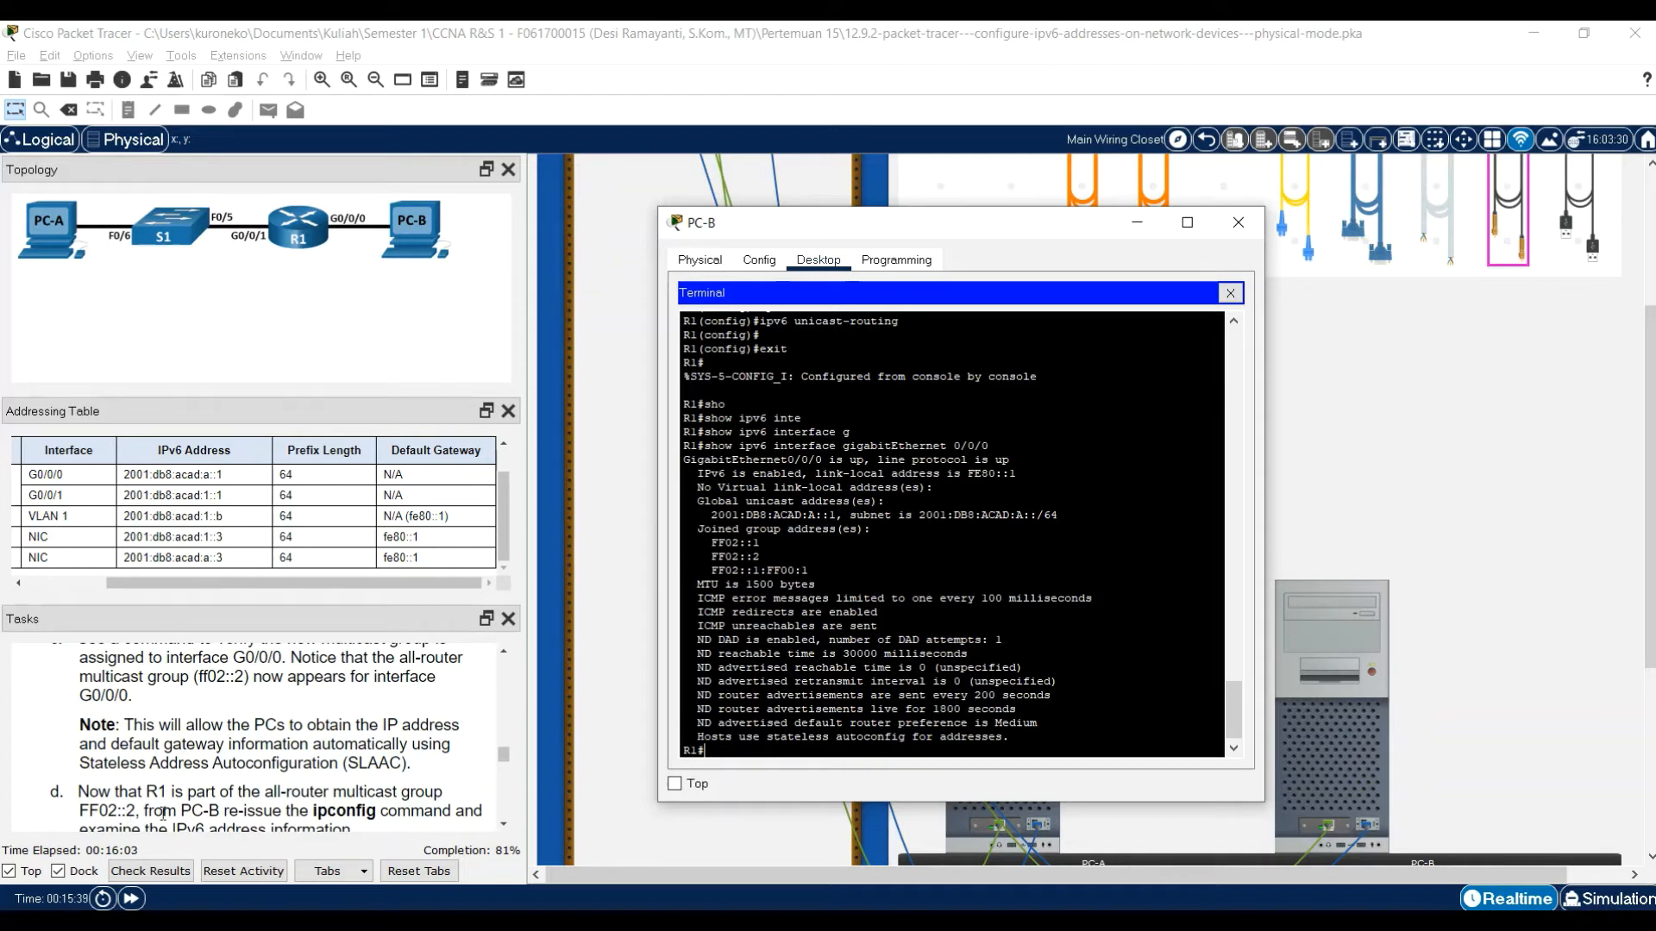
- Examine G0/0/0's joined groups and link-local address, and read the instructions through Step 3 on addressing S1's management interface
scroll(319, 789, down, 1)
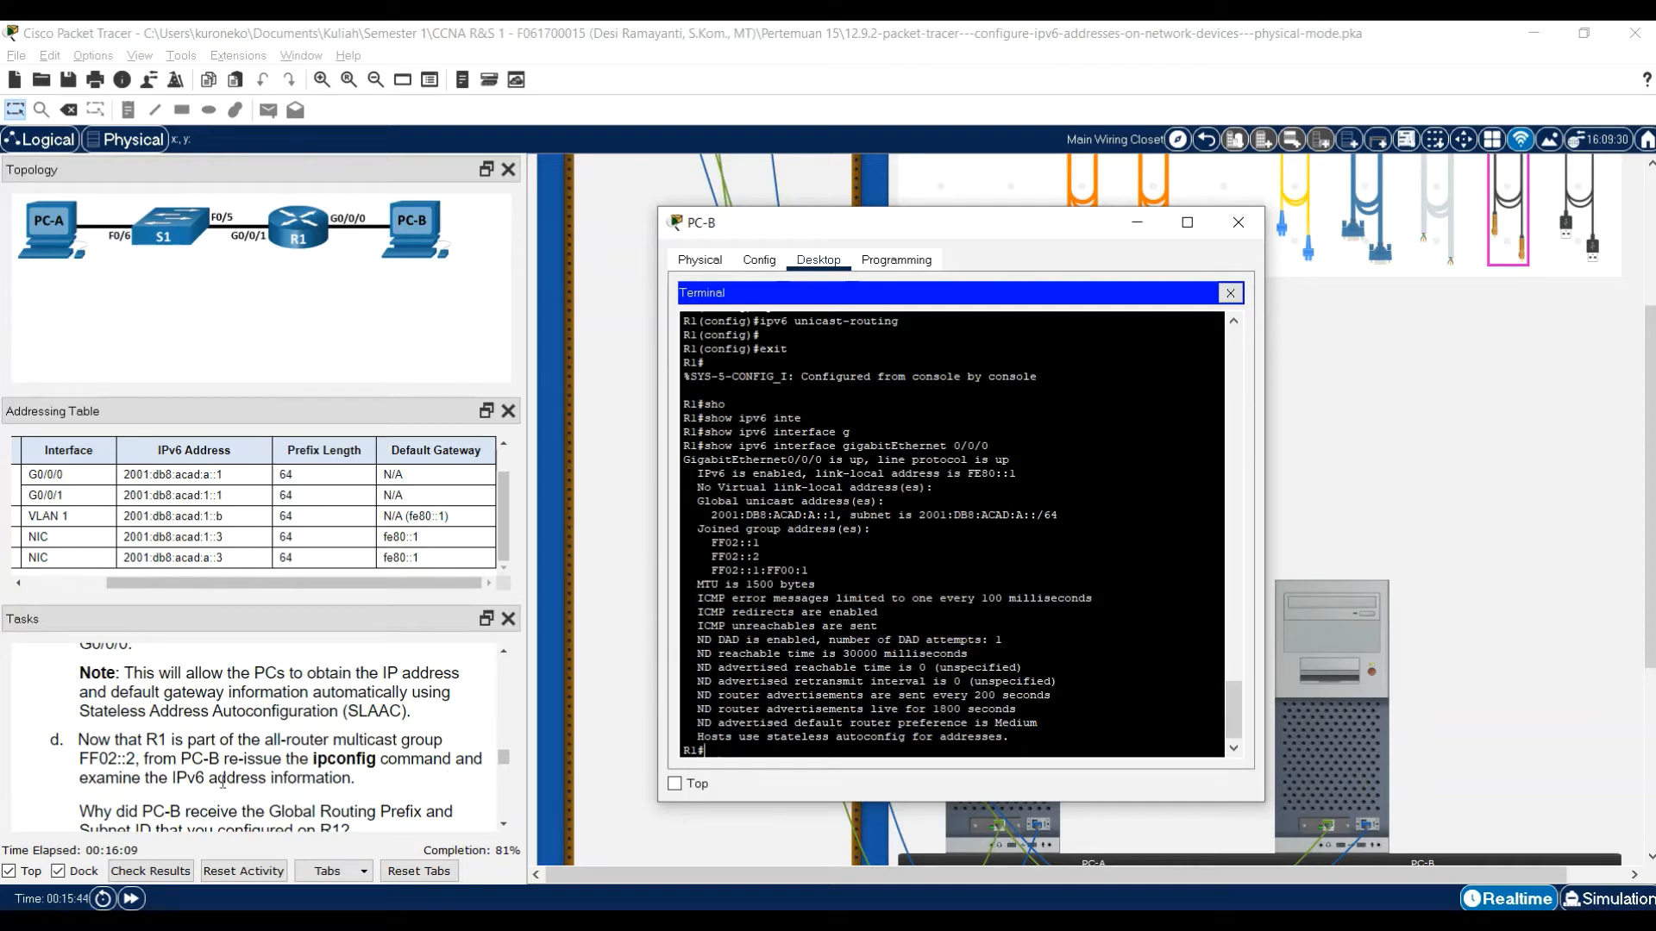
scroll(374, 782, down, 1)
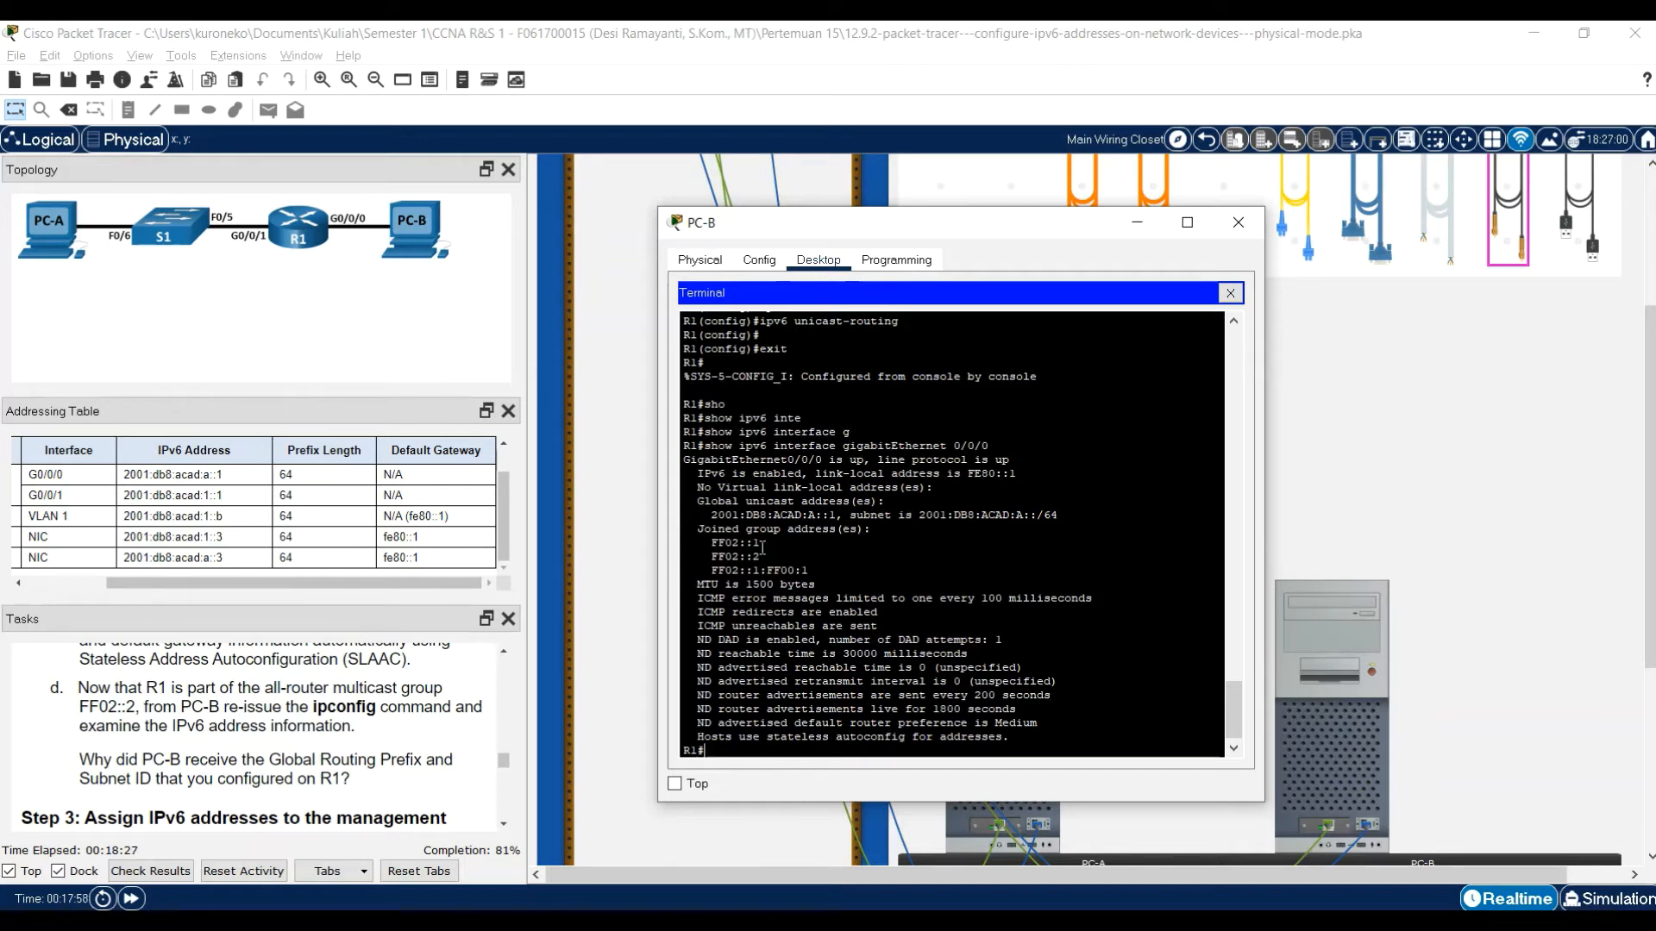
drag(697, 556, 786, 557)
drag(1016, 473, 961, 477)
scroll(259, 767, down, 1)
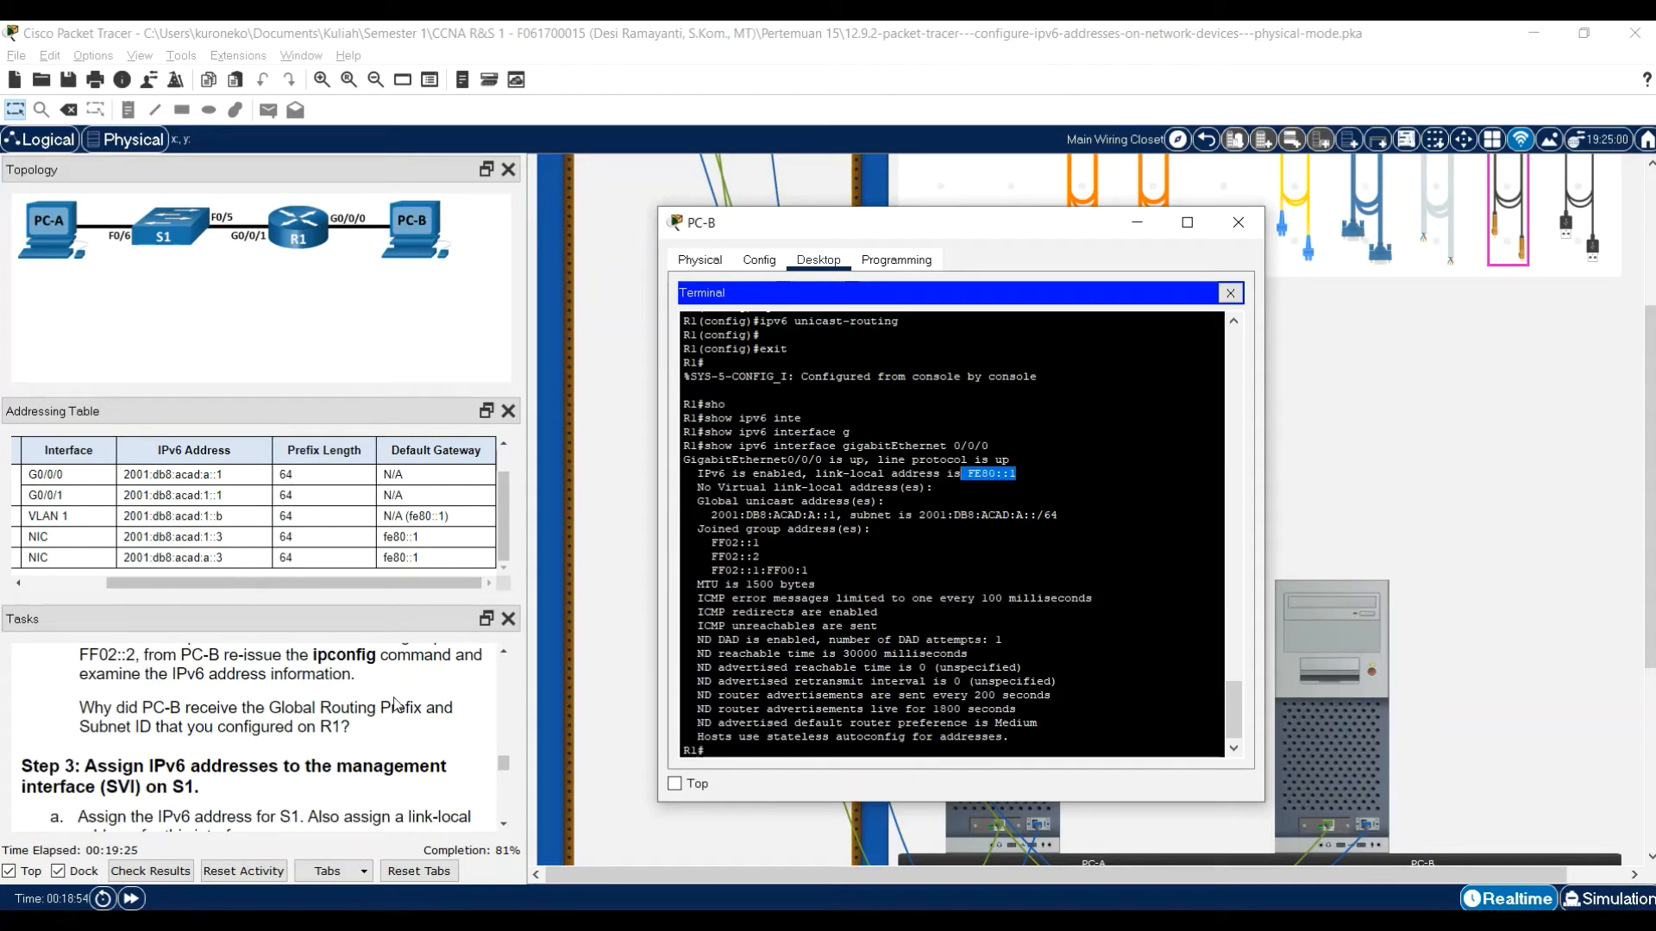
scroll(395, 703, down, 1)
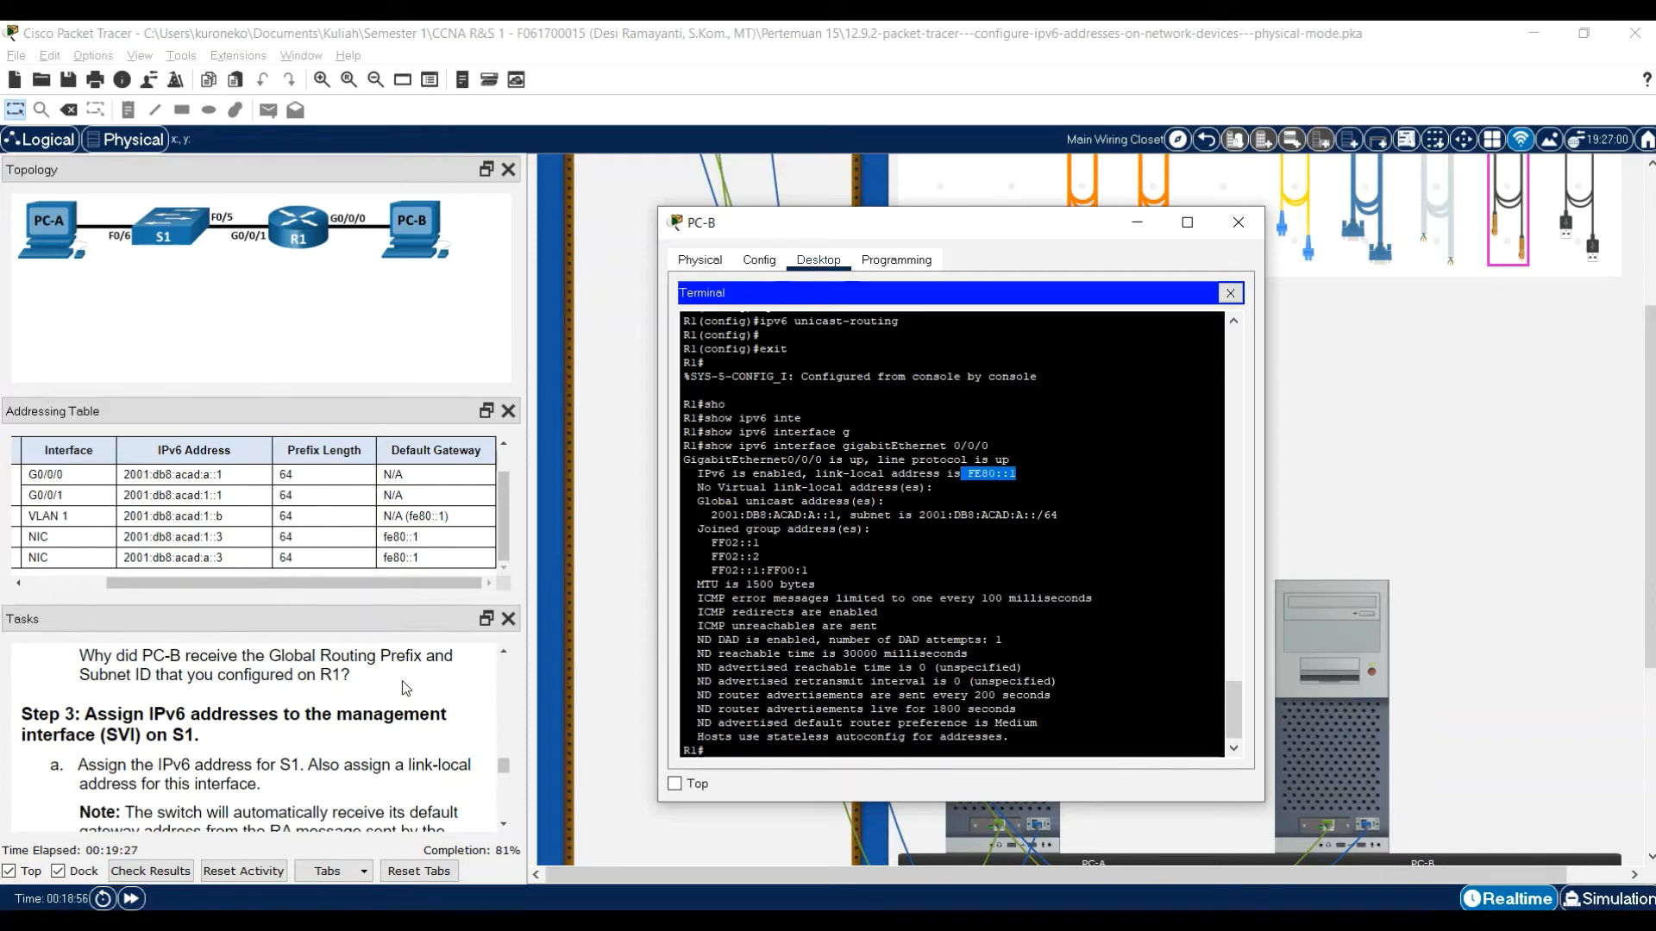
scroll(162, 678, down, 1)
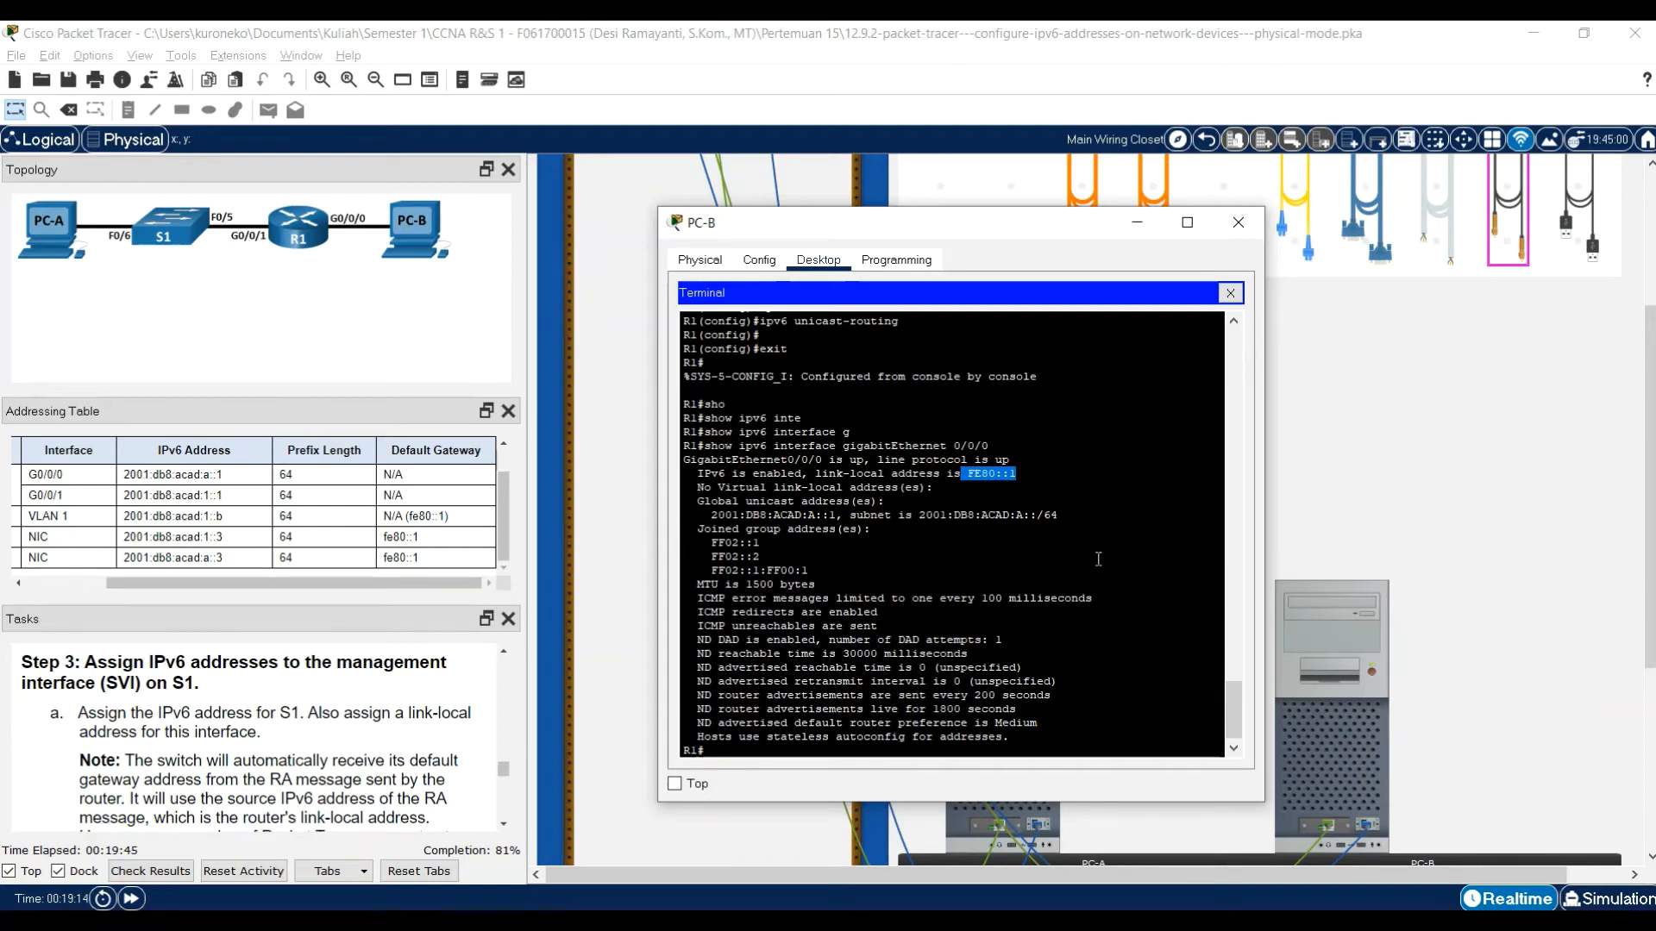
- Switch to PC-A's terminal, start the S1 console session, and read the Step 3a instructions
click(1042, 821)
drag(817, 178, 1097, 207)
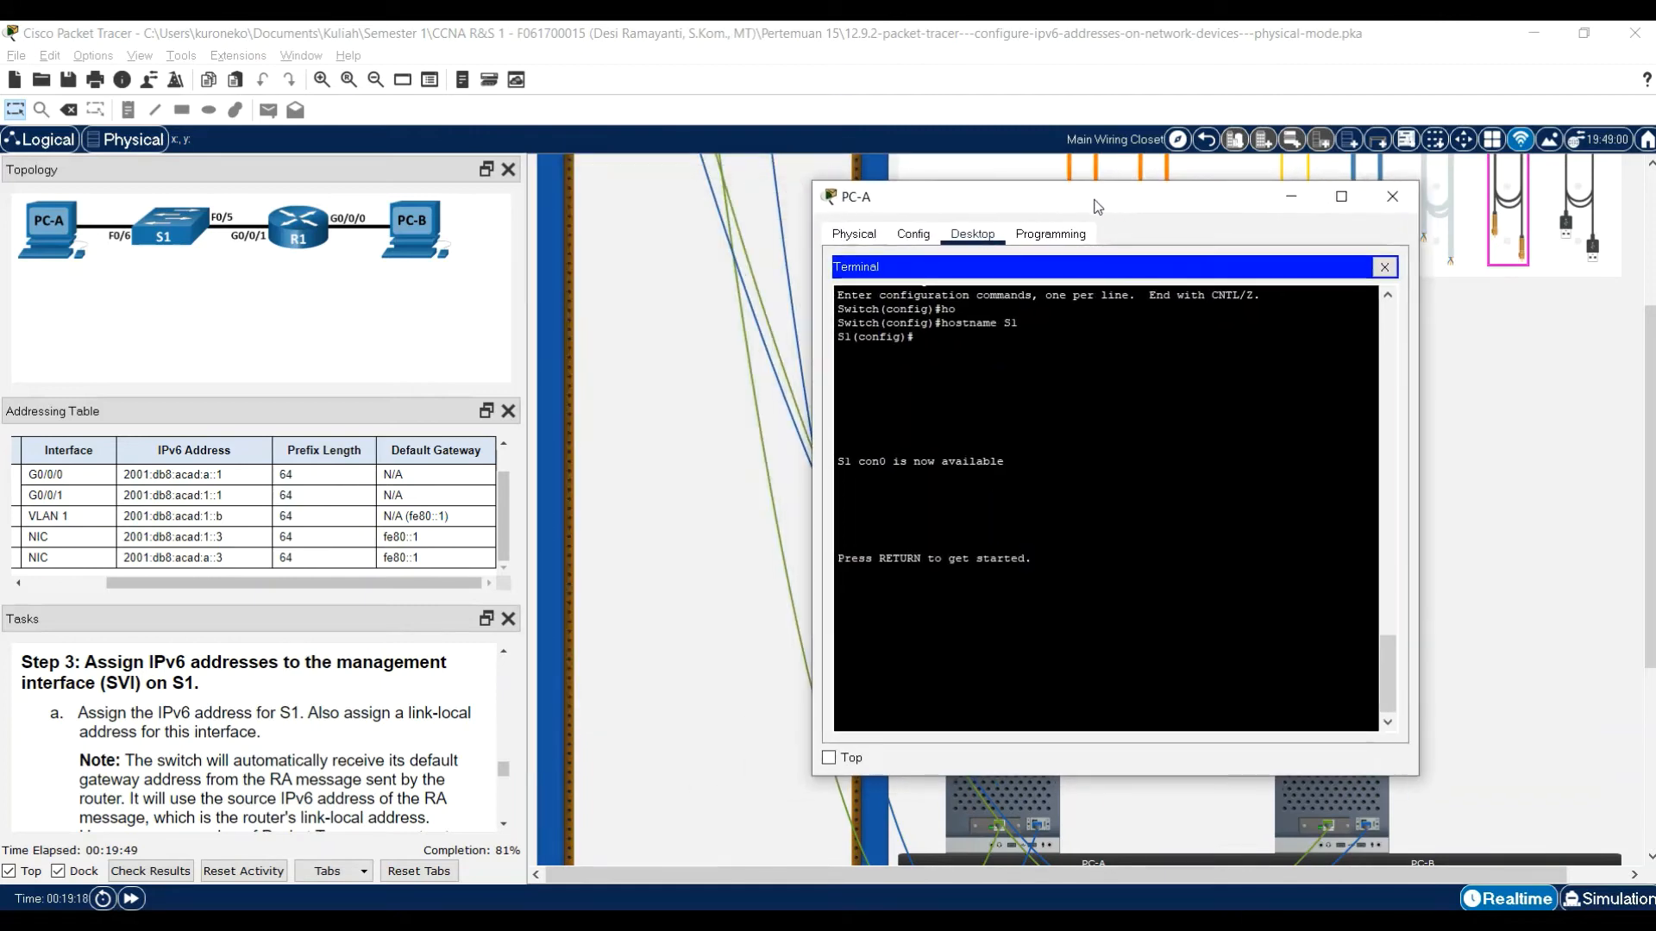
key(Return)
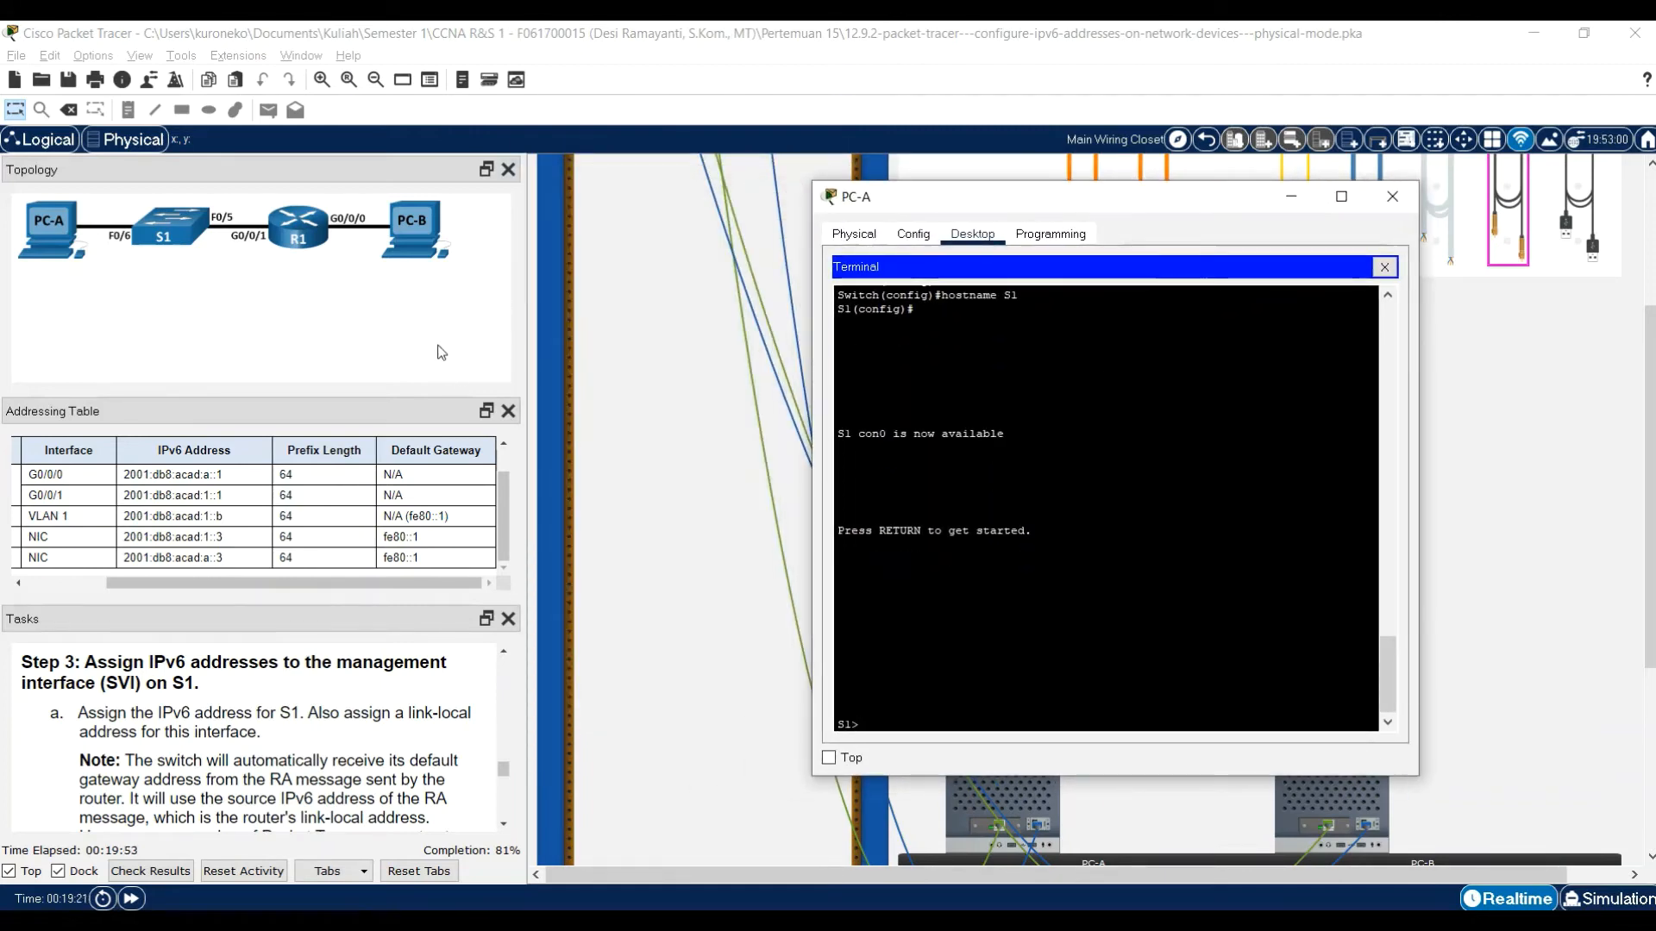
scroll(269, 731, down, 1)
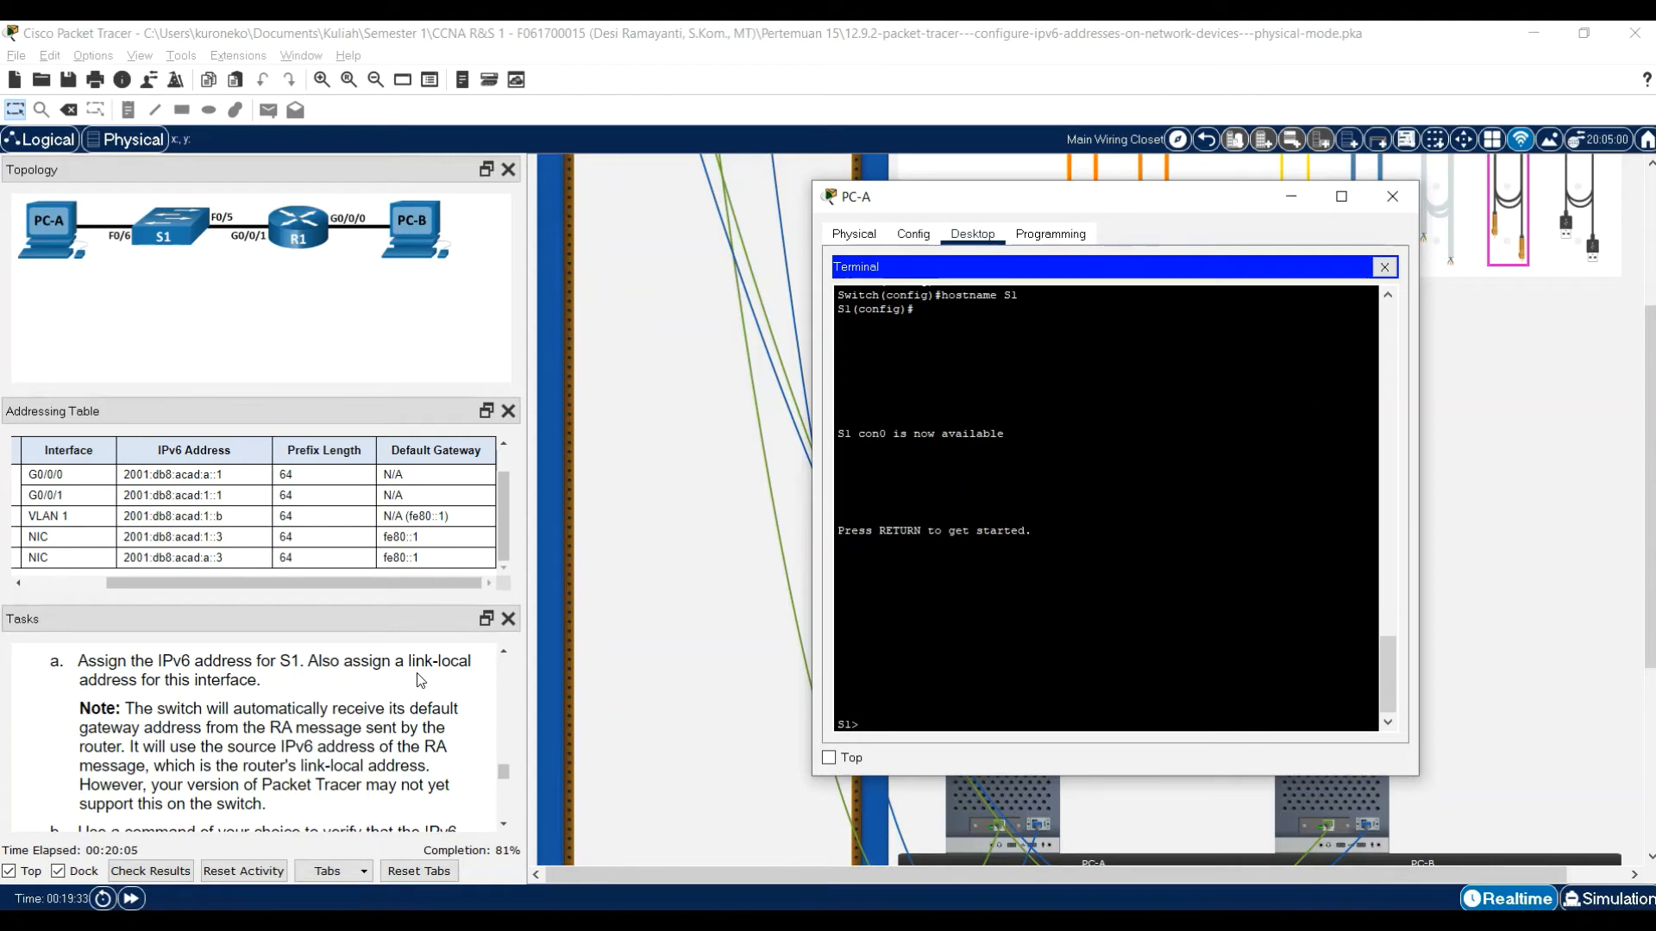
- Enable privileged EXEC mode on S1 and enter global configuration mode with configure terminal
text(inte)
key(BackSpace)
key(BackSpace)
key(BackSpace)
key(BackSpace)
text(ena)
key(Tab)
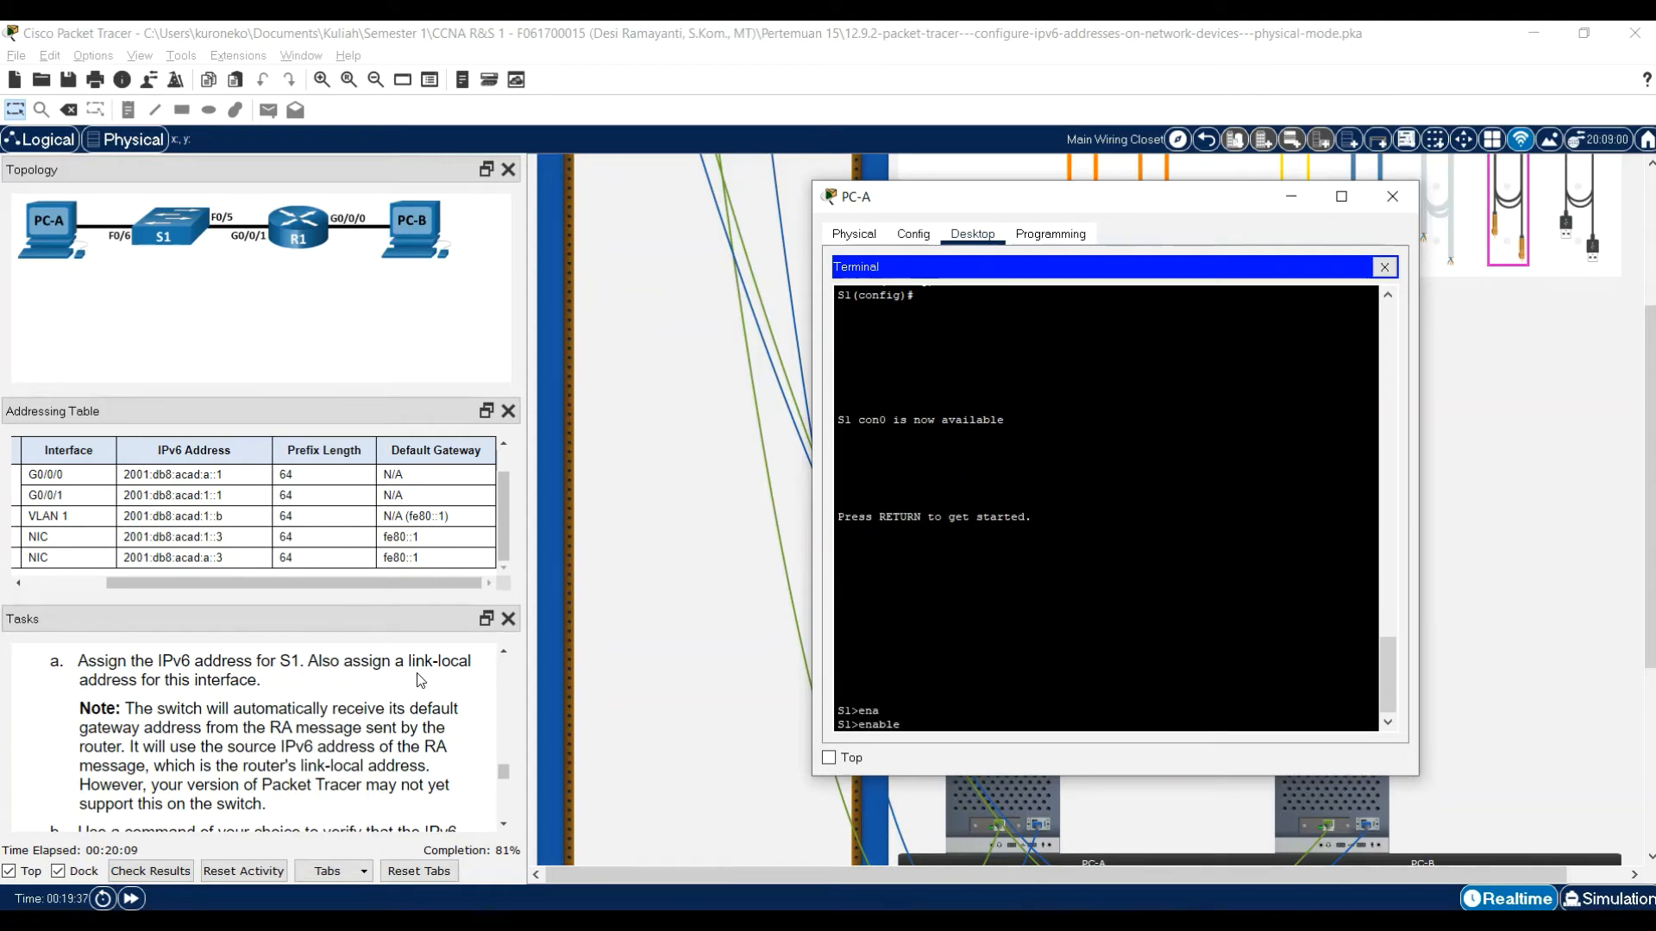
key(Return)
text(conf)
key(Tab)
text(te)
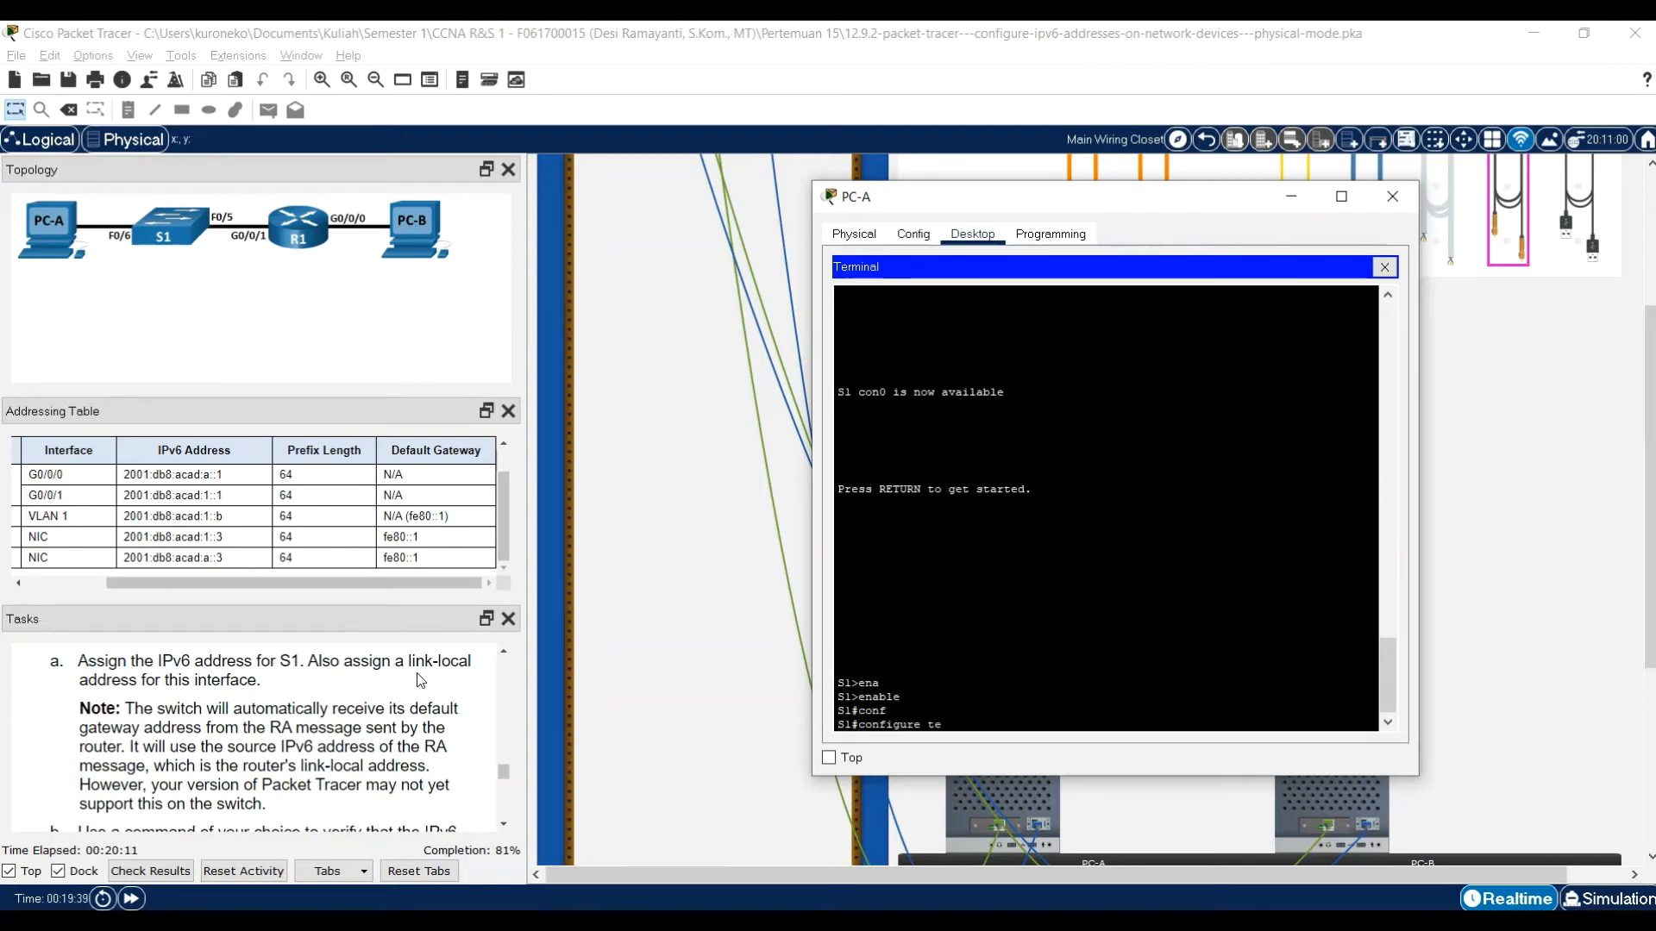
key(Tab)
key(Return)
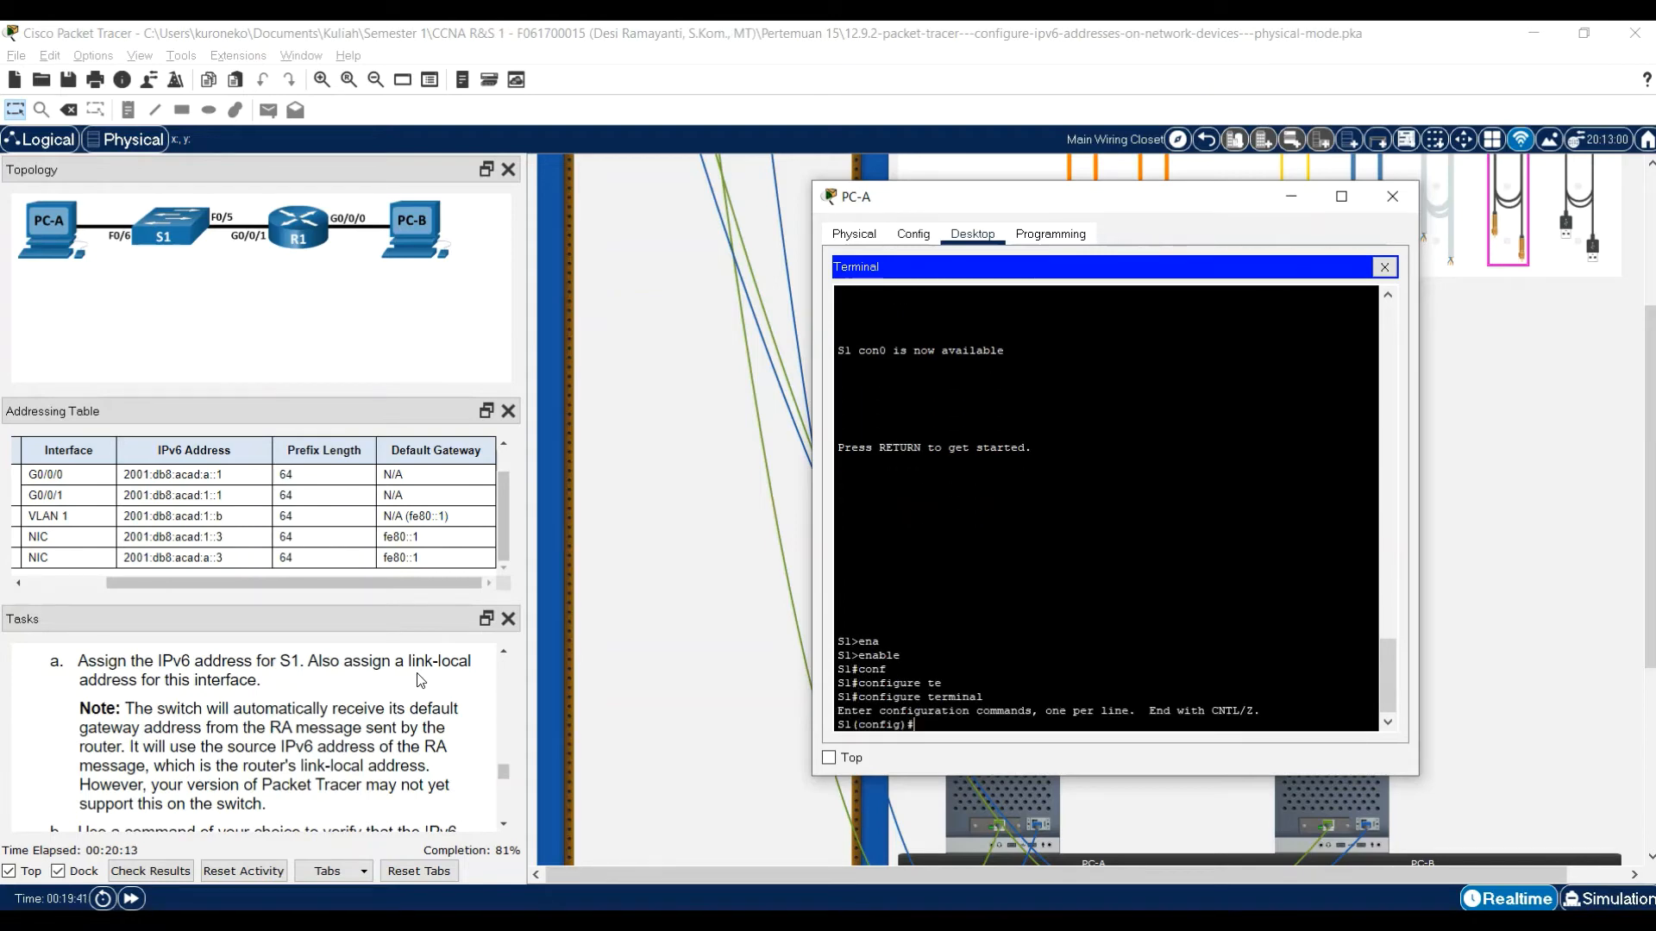
- Enter interface configuration mode for VLAN 1 on S1
text(inte)
key(Tab)
text(v)
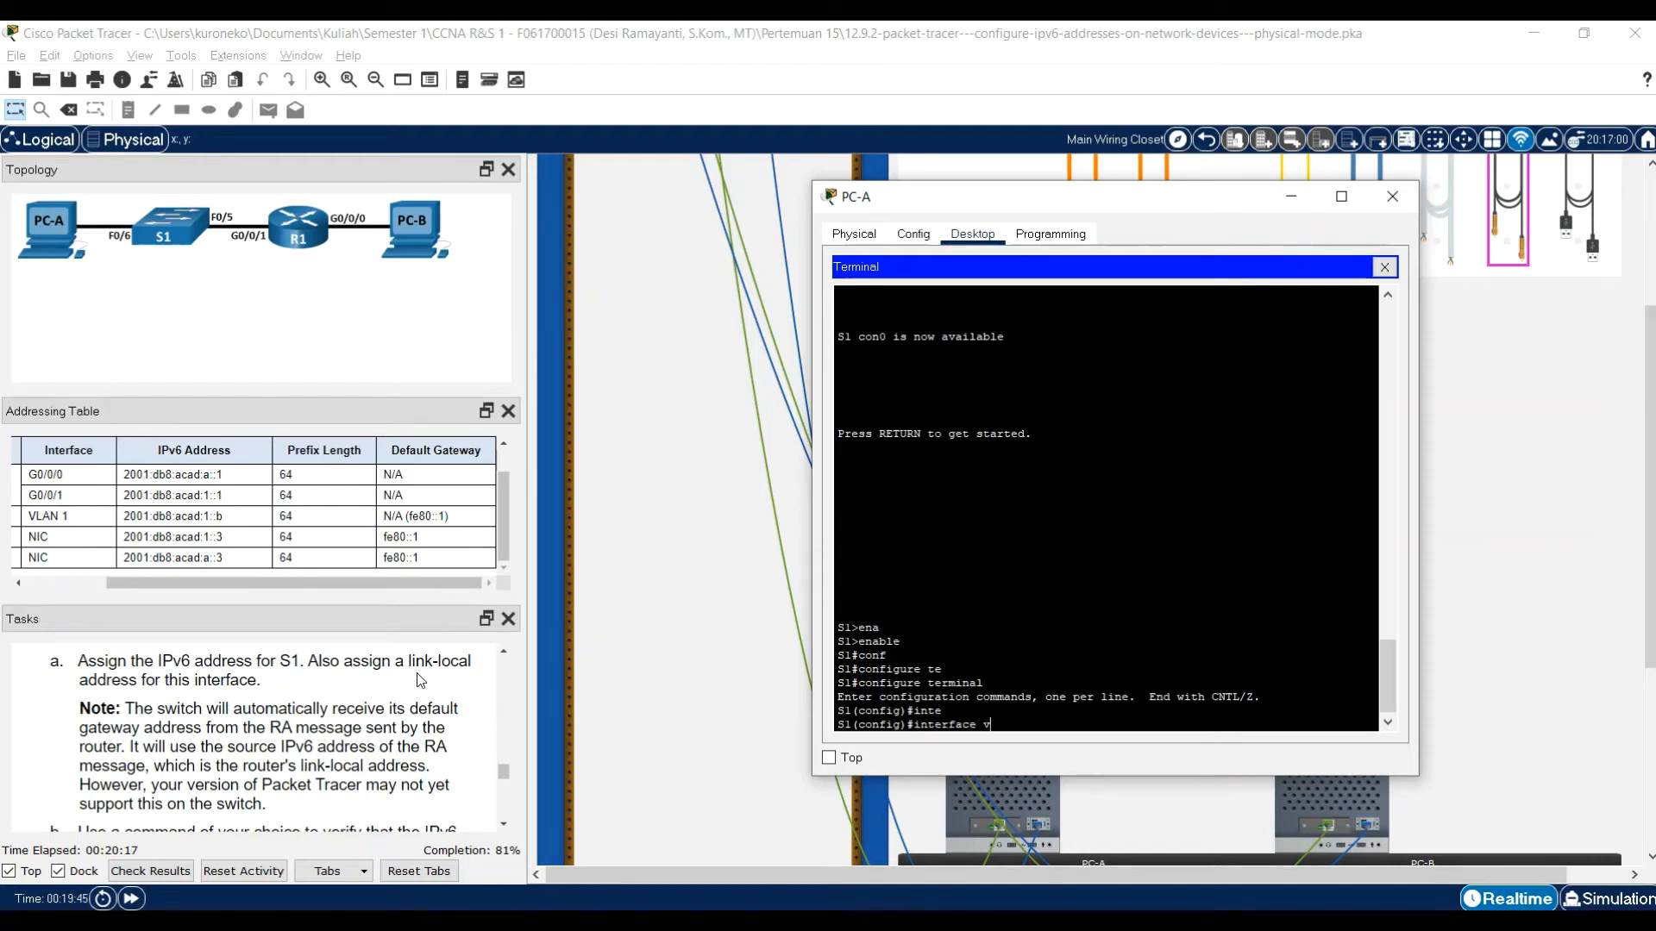
key(Tab)
text(la)
key(Tab)
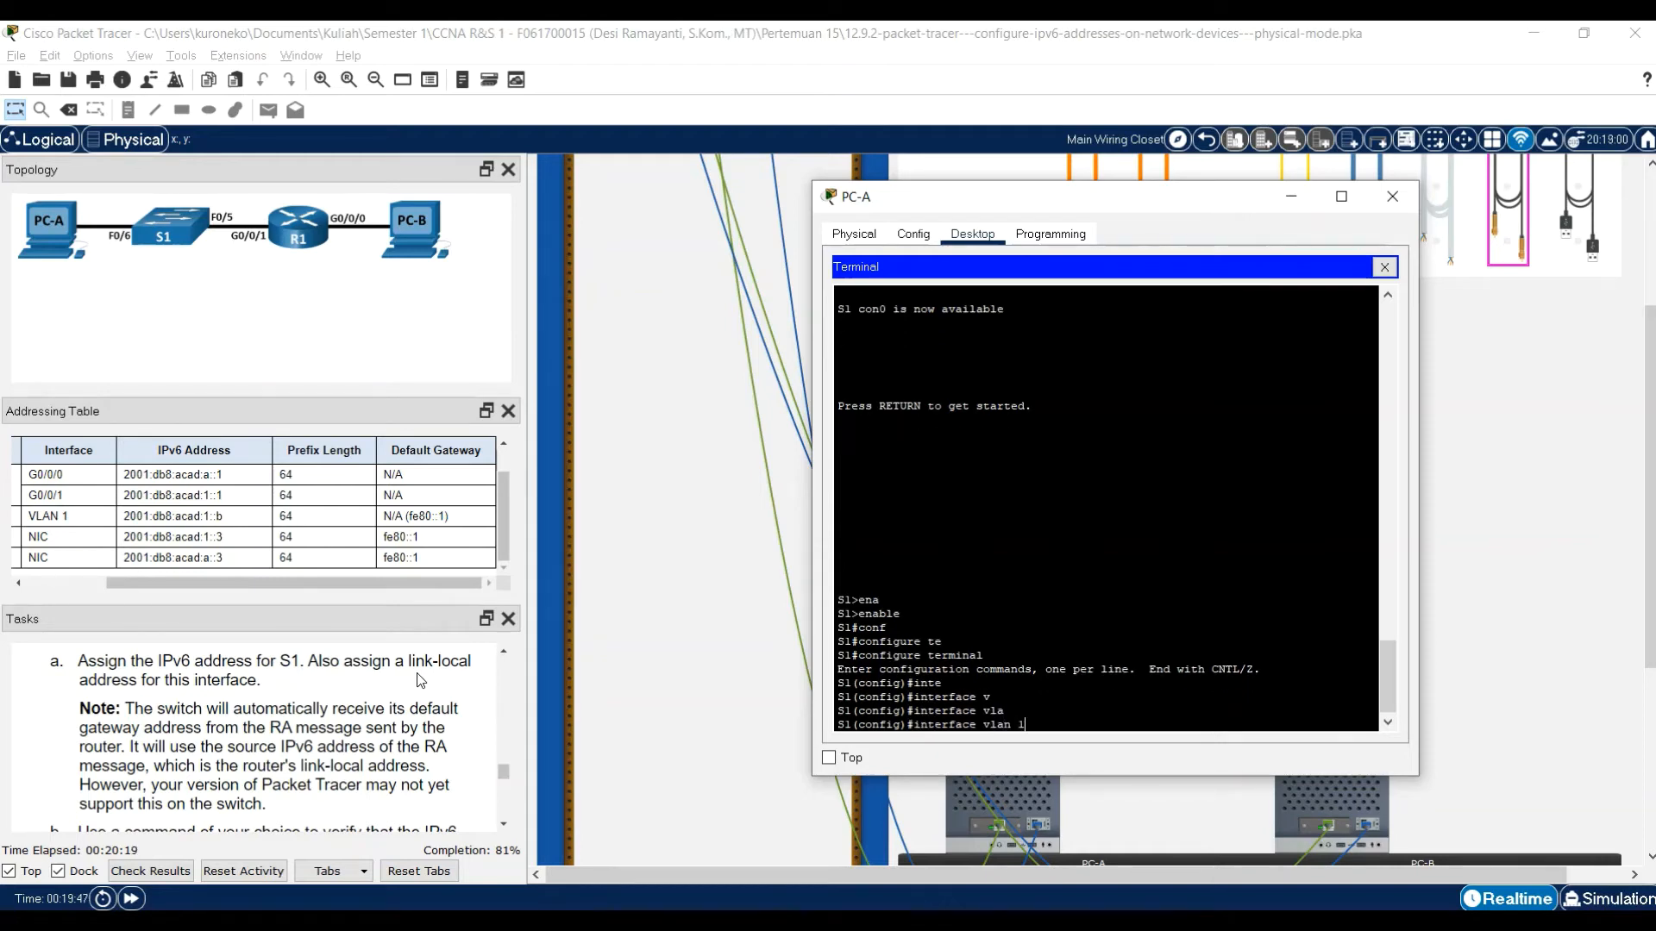
text(1)
key(Return)
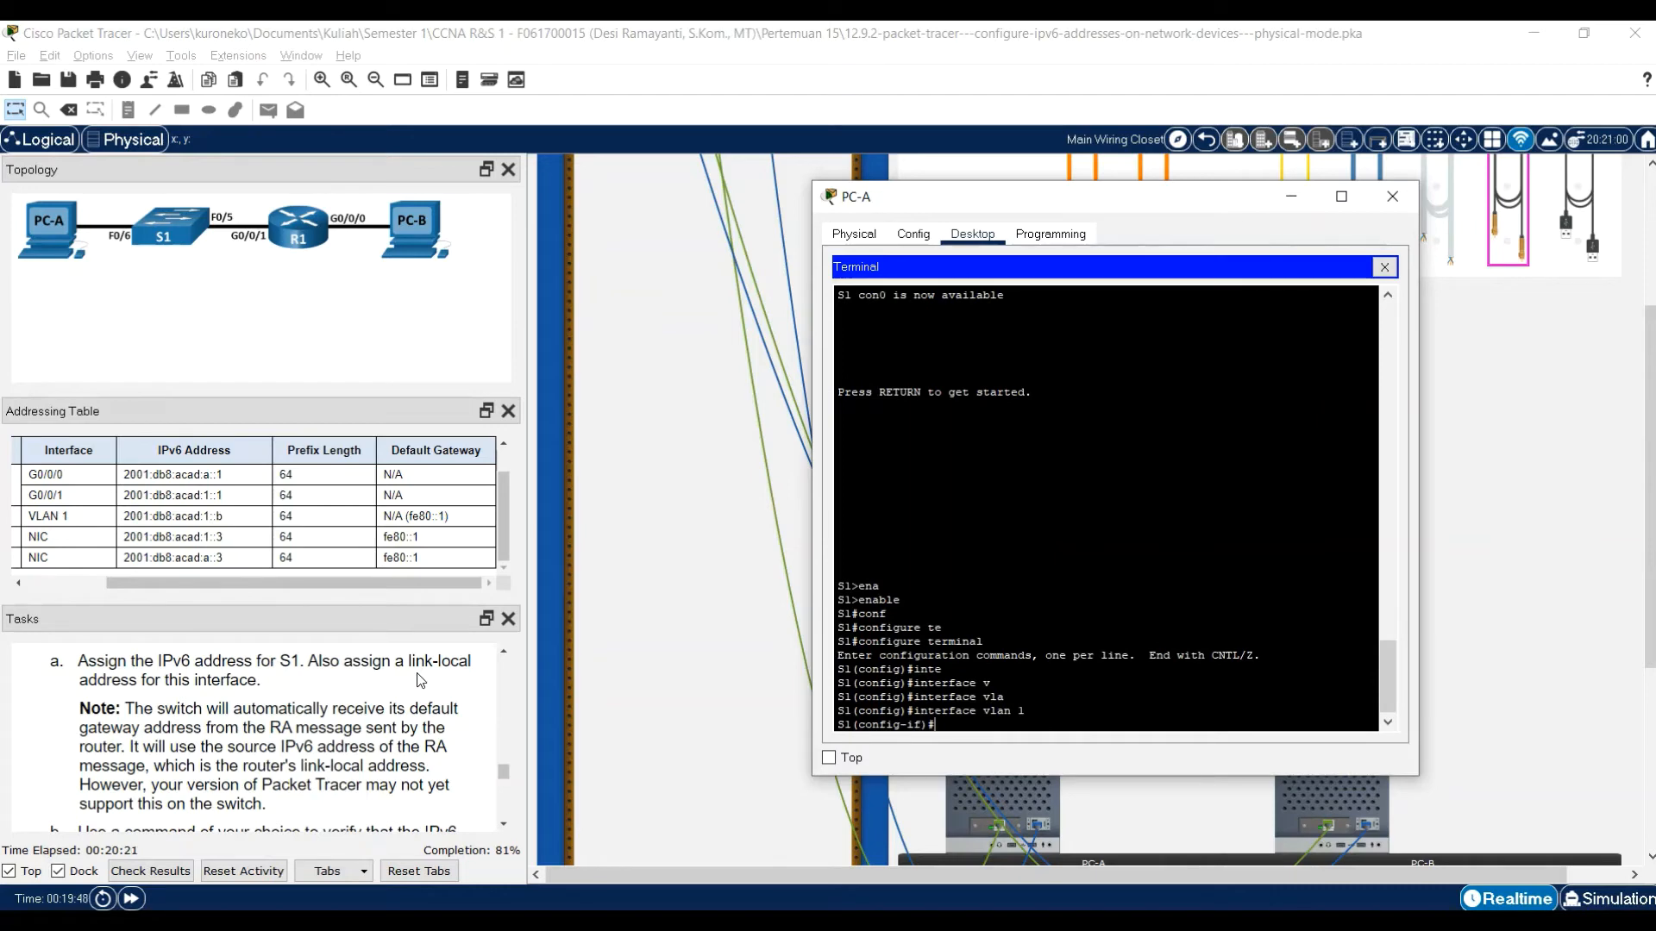
- Begin the ipv6 address command, copy S1's VLAN 1 address from the Excel addressing table, and return to PC-A's terminal
text(ipv6 ad)
key(Tab)
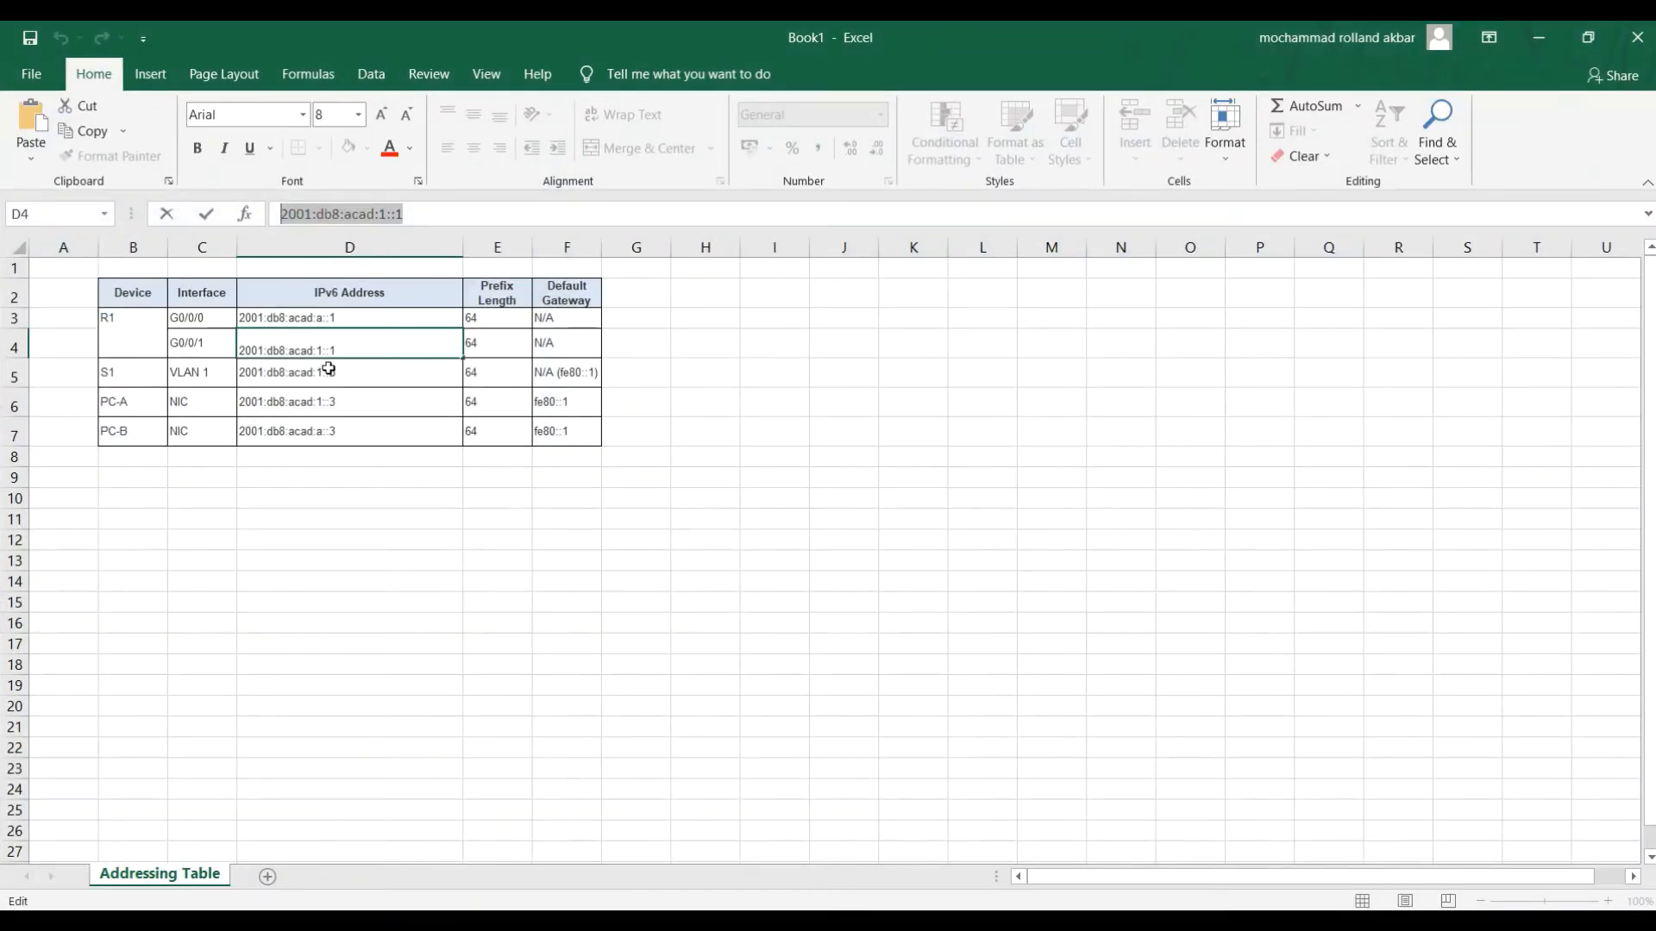
click(329, 368)
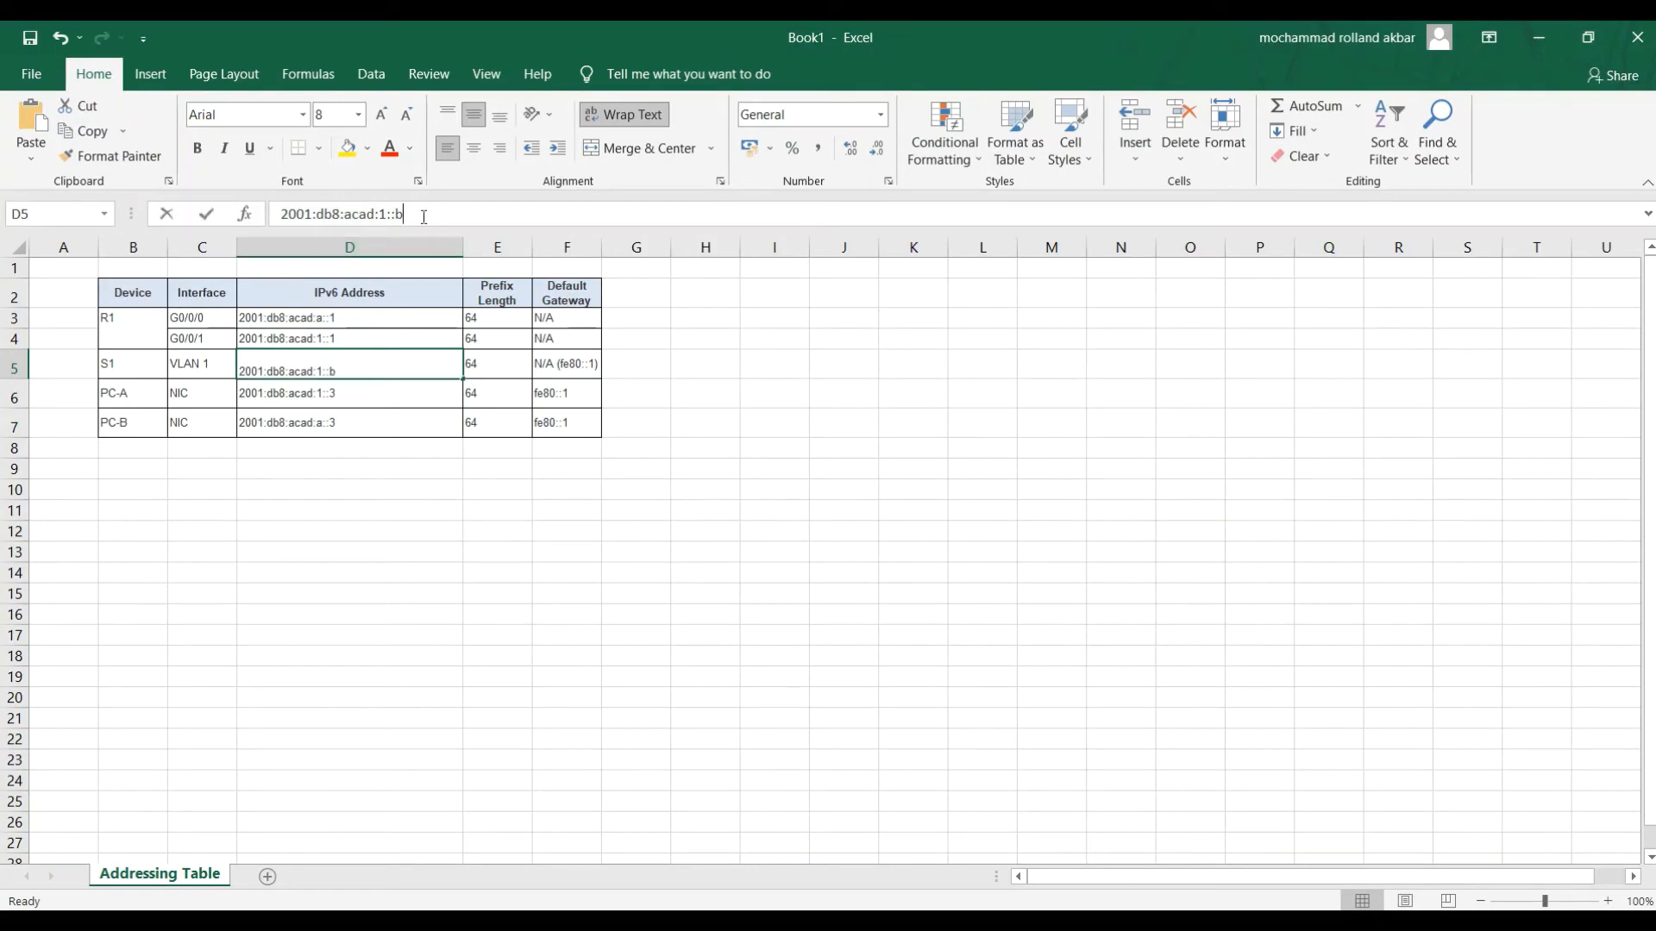
click(277, 212)
mouse_move(988, 923)
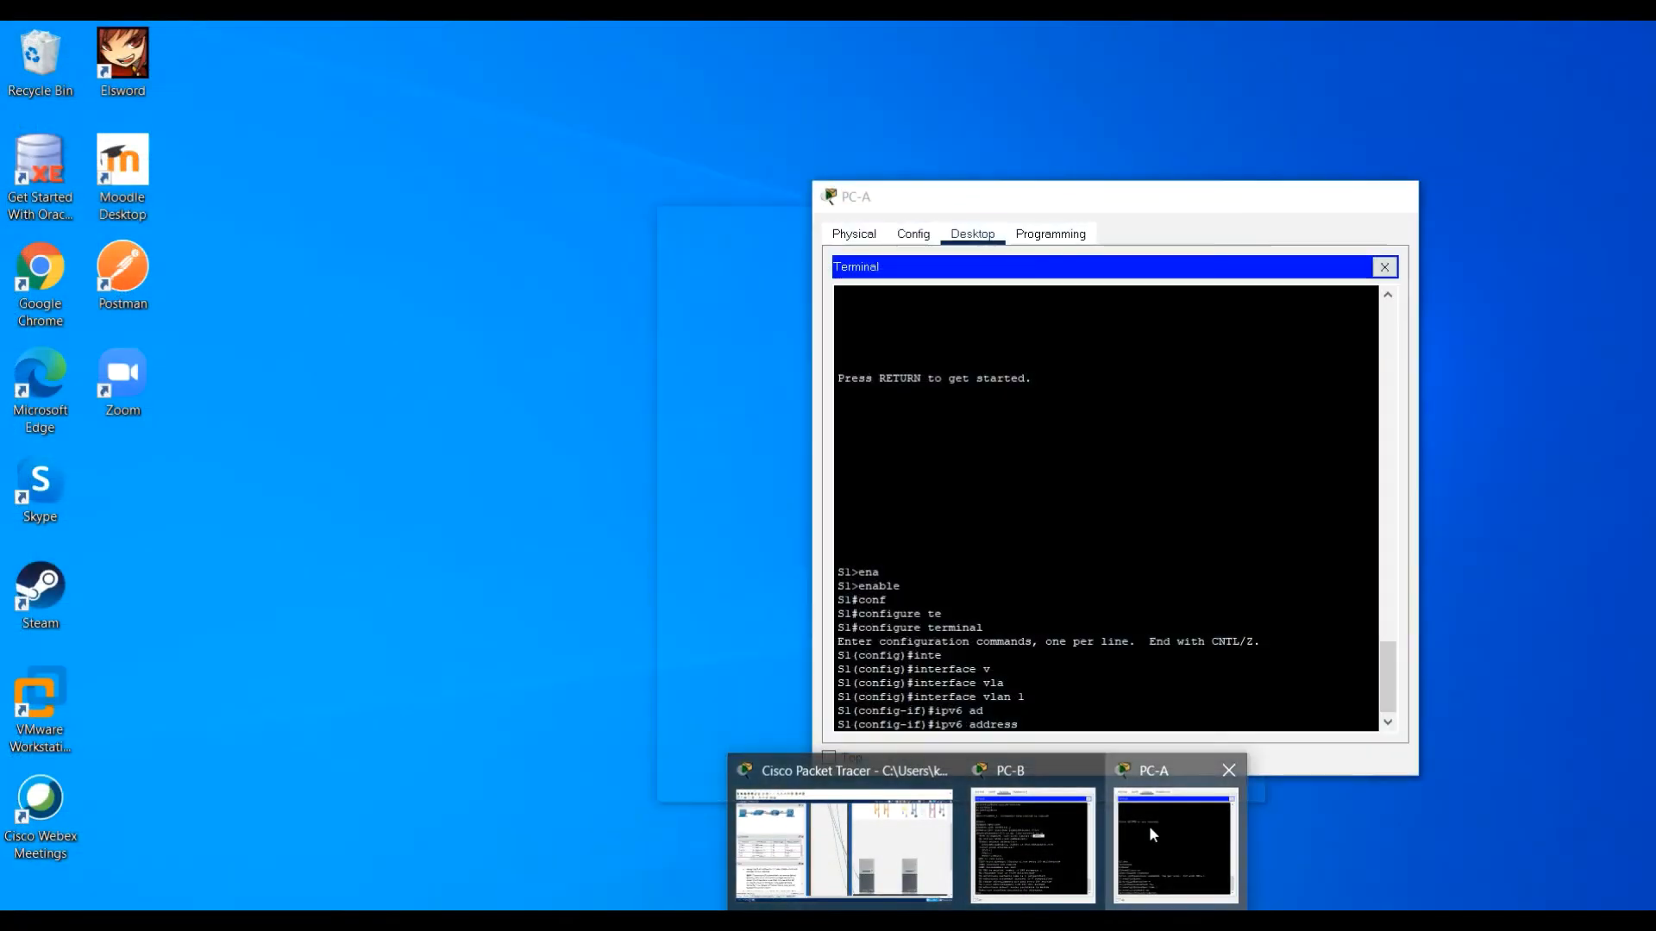
click(1149, 825)
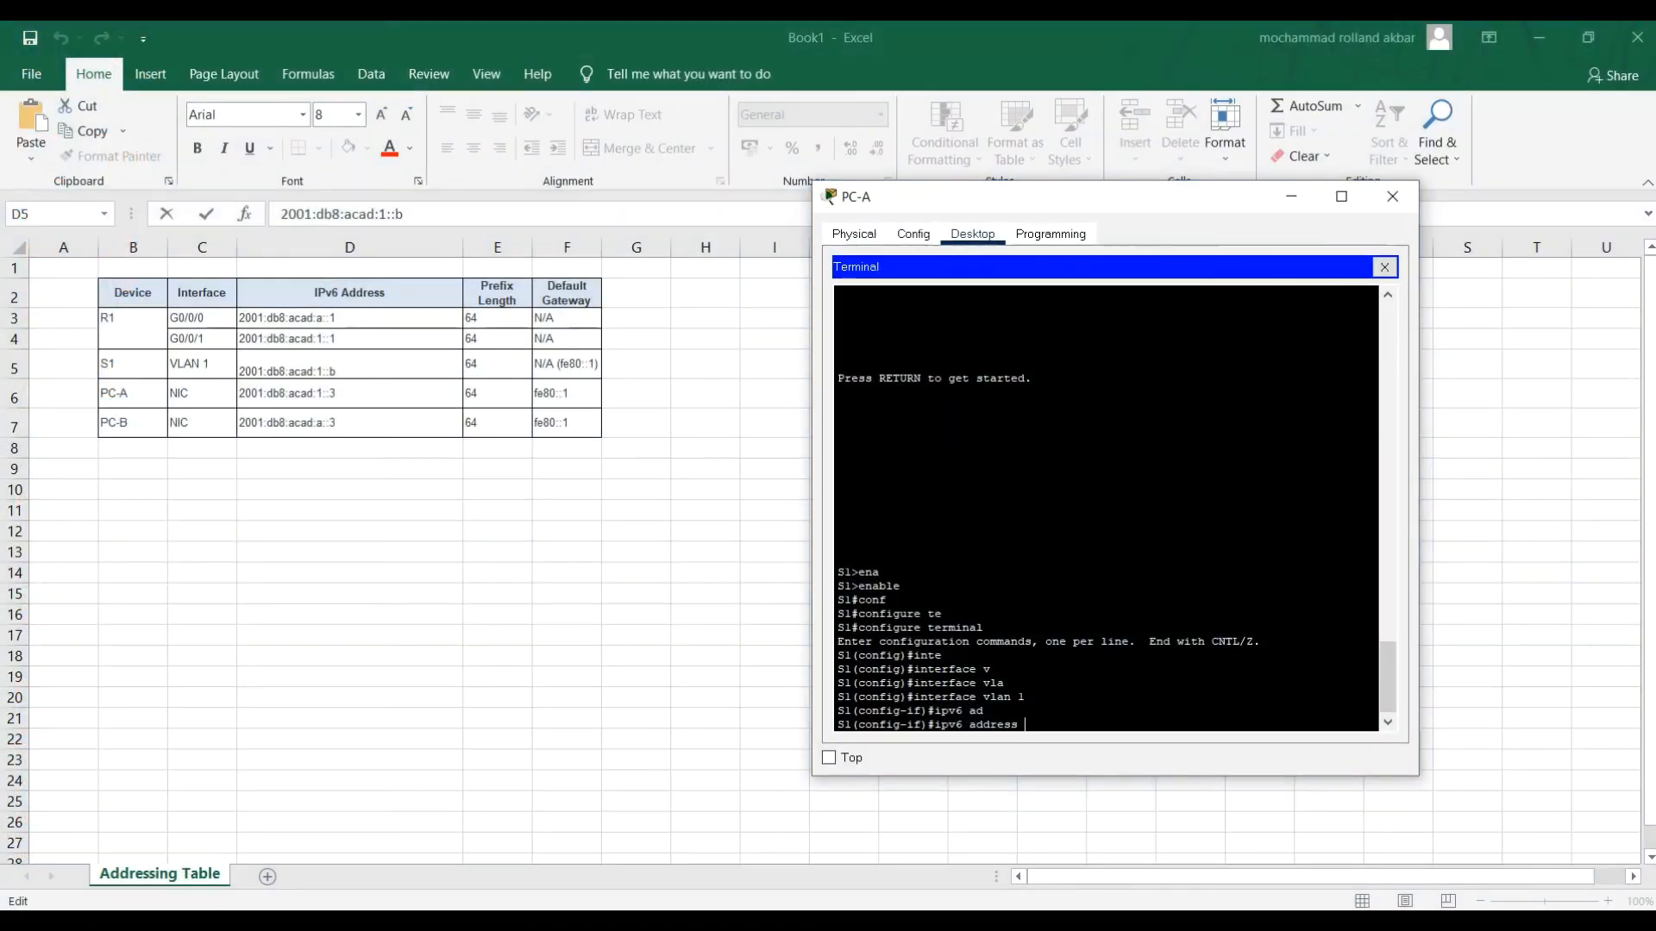
click(990, 922)
click(897, 850)
click(989, 922)
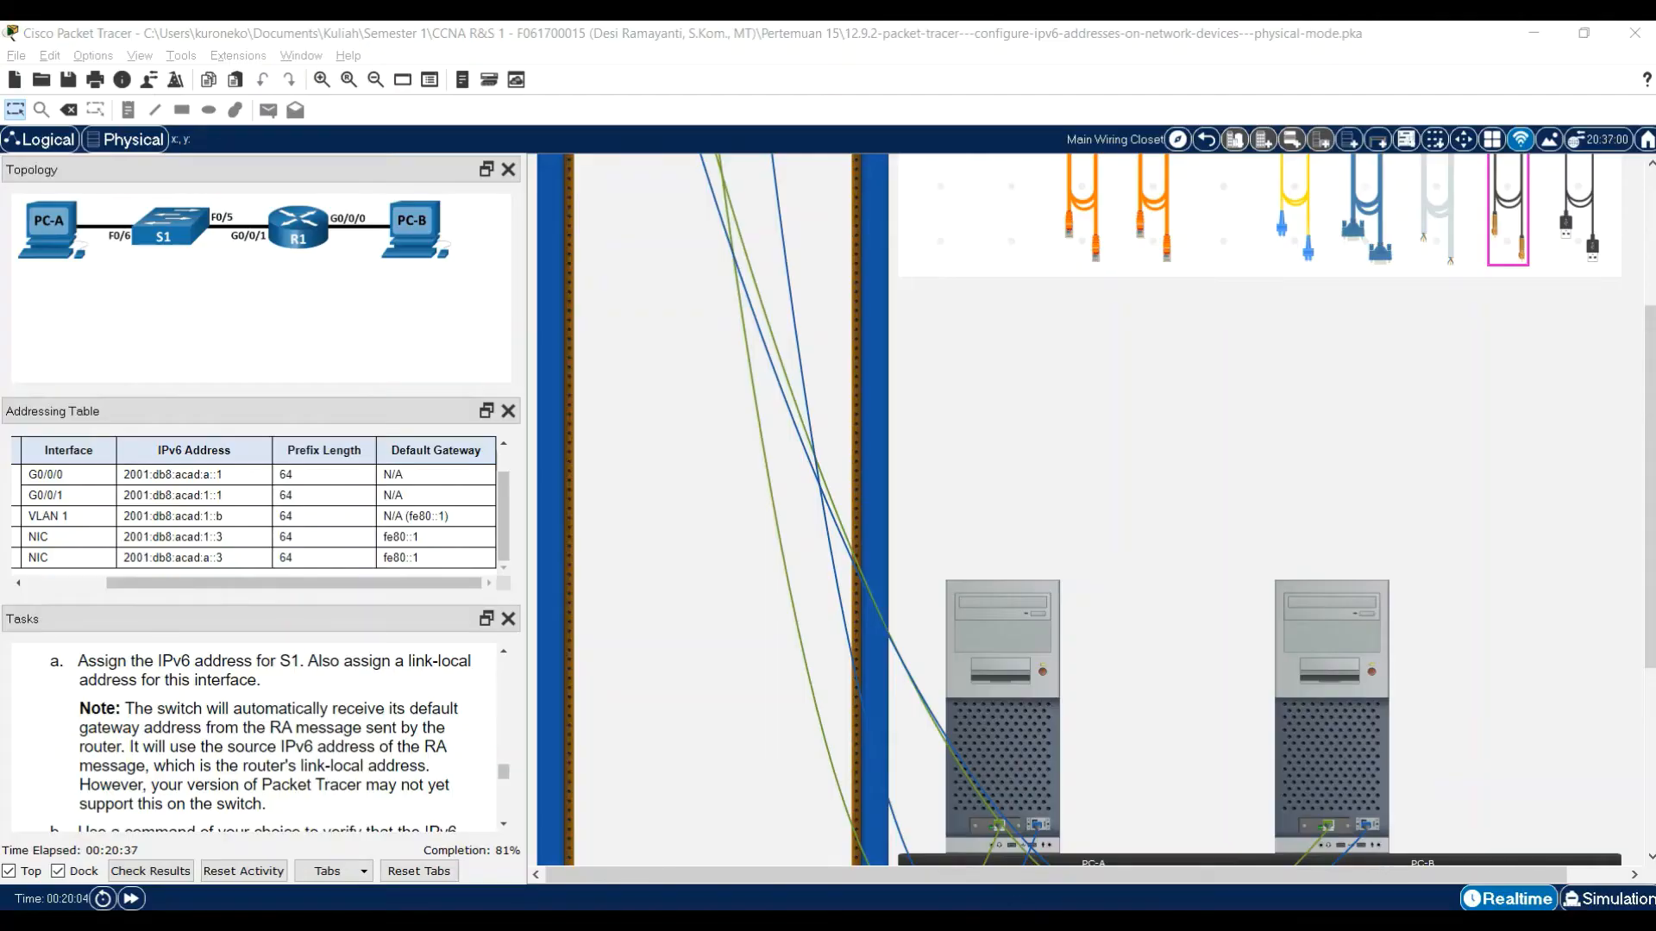
click(1174, 816)
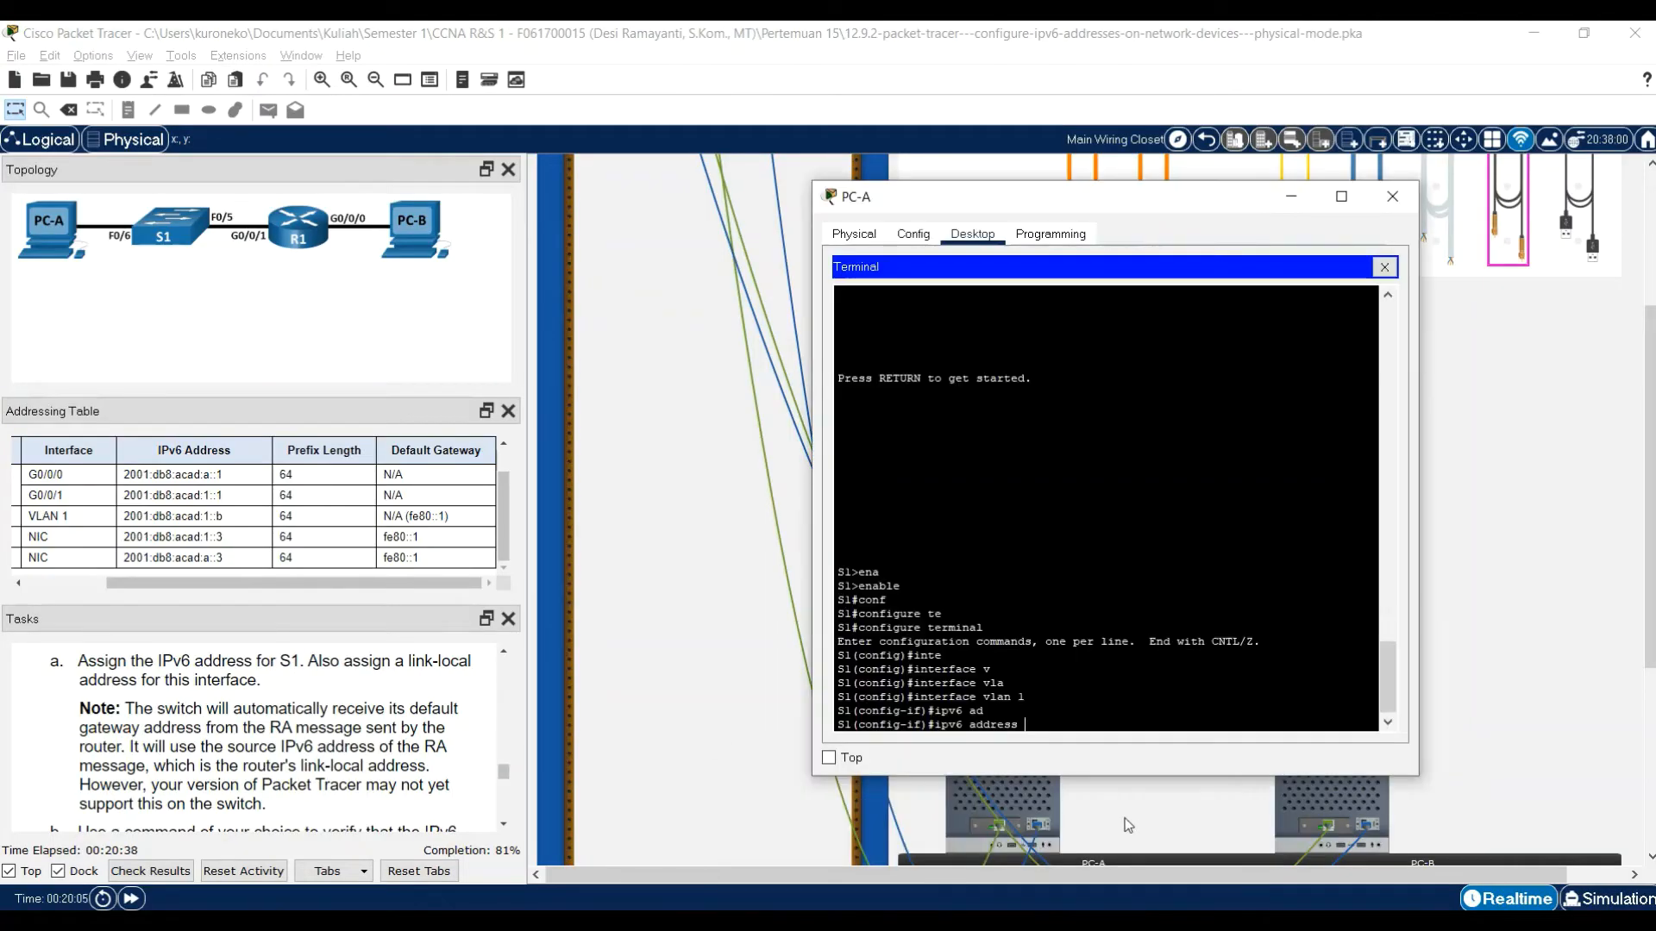
- Paste the copied address to assign 2001:db8:acad:1::b/64 as VLAN 1's global IPv6 address on S1
right_click(1063, 727)
click(1111, 758)
text(/64)
key(Return)
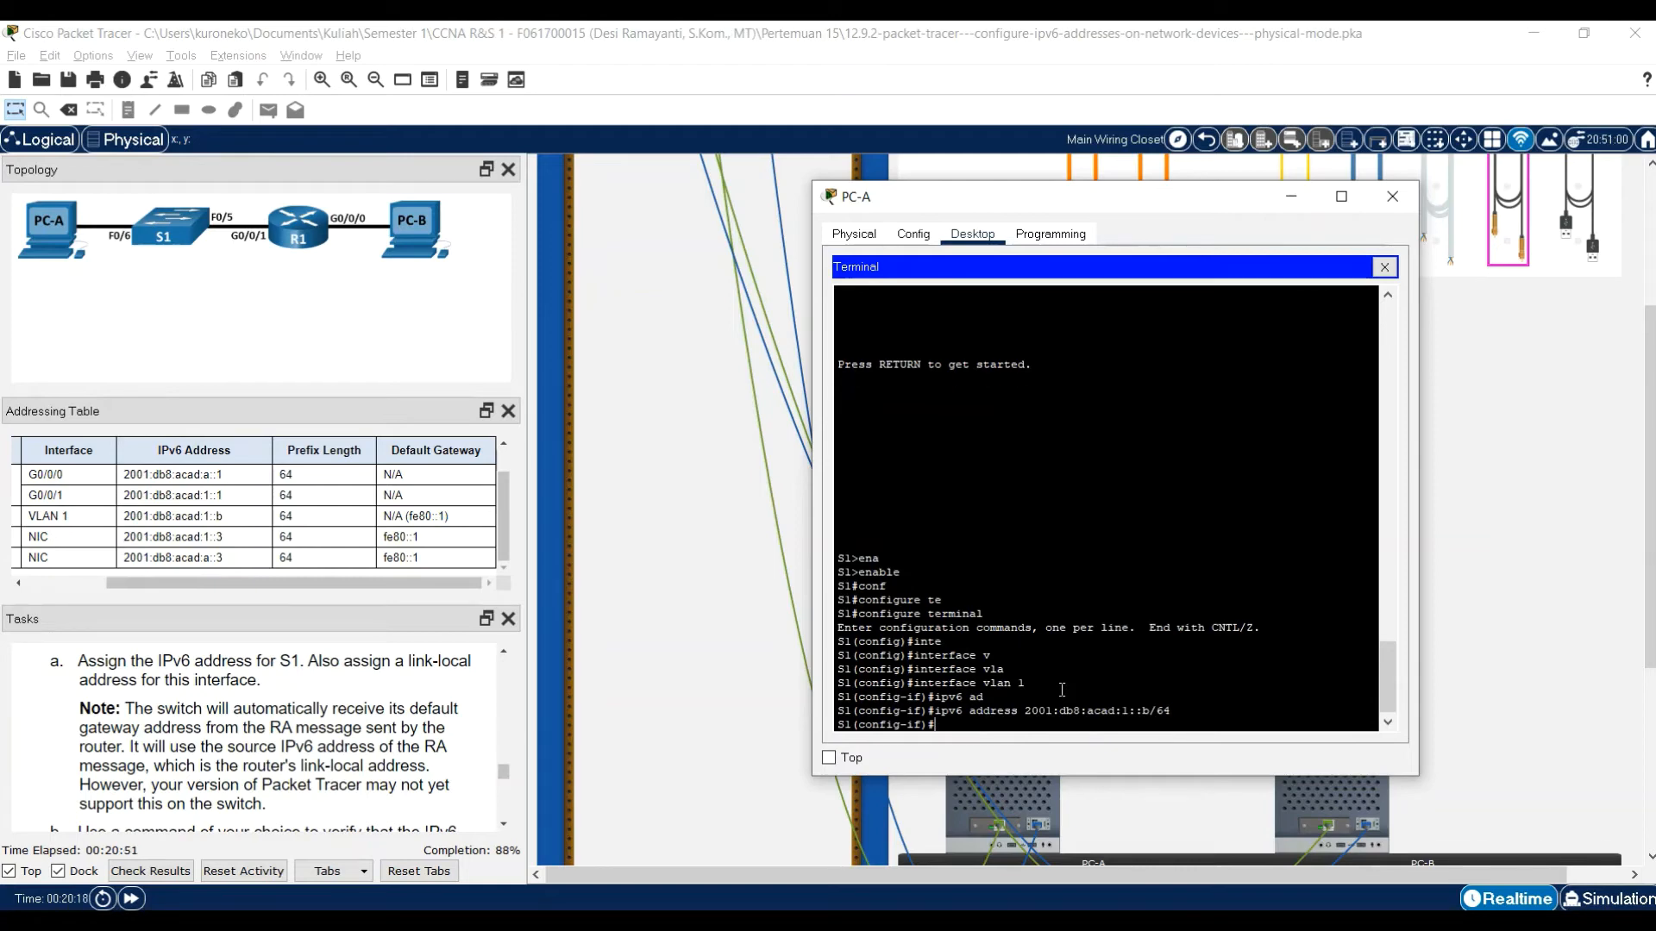
- Assign fe80::1 as VLAN 1's link-local address on S1 and exit interface configuration mode
text(ipv6 ad)
key(Tab)
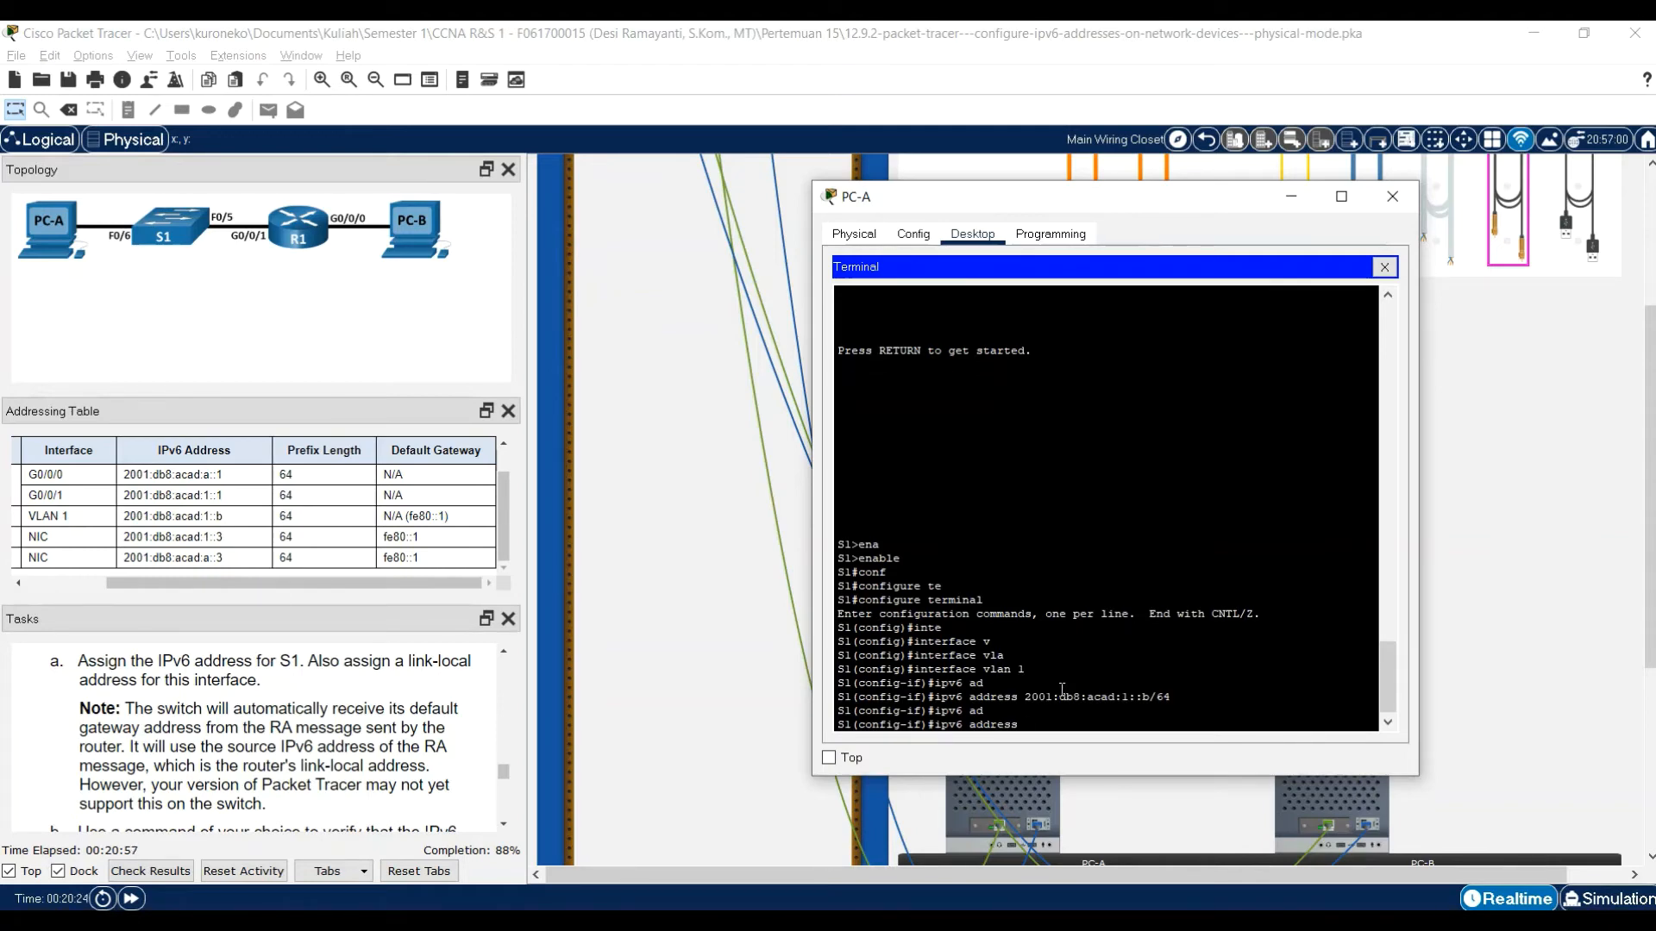
text(fe80::1 li)
key(Tab)
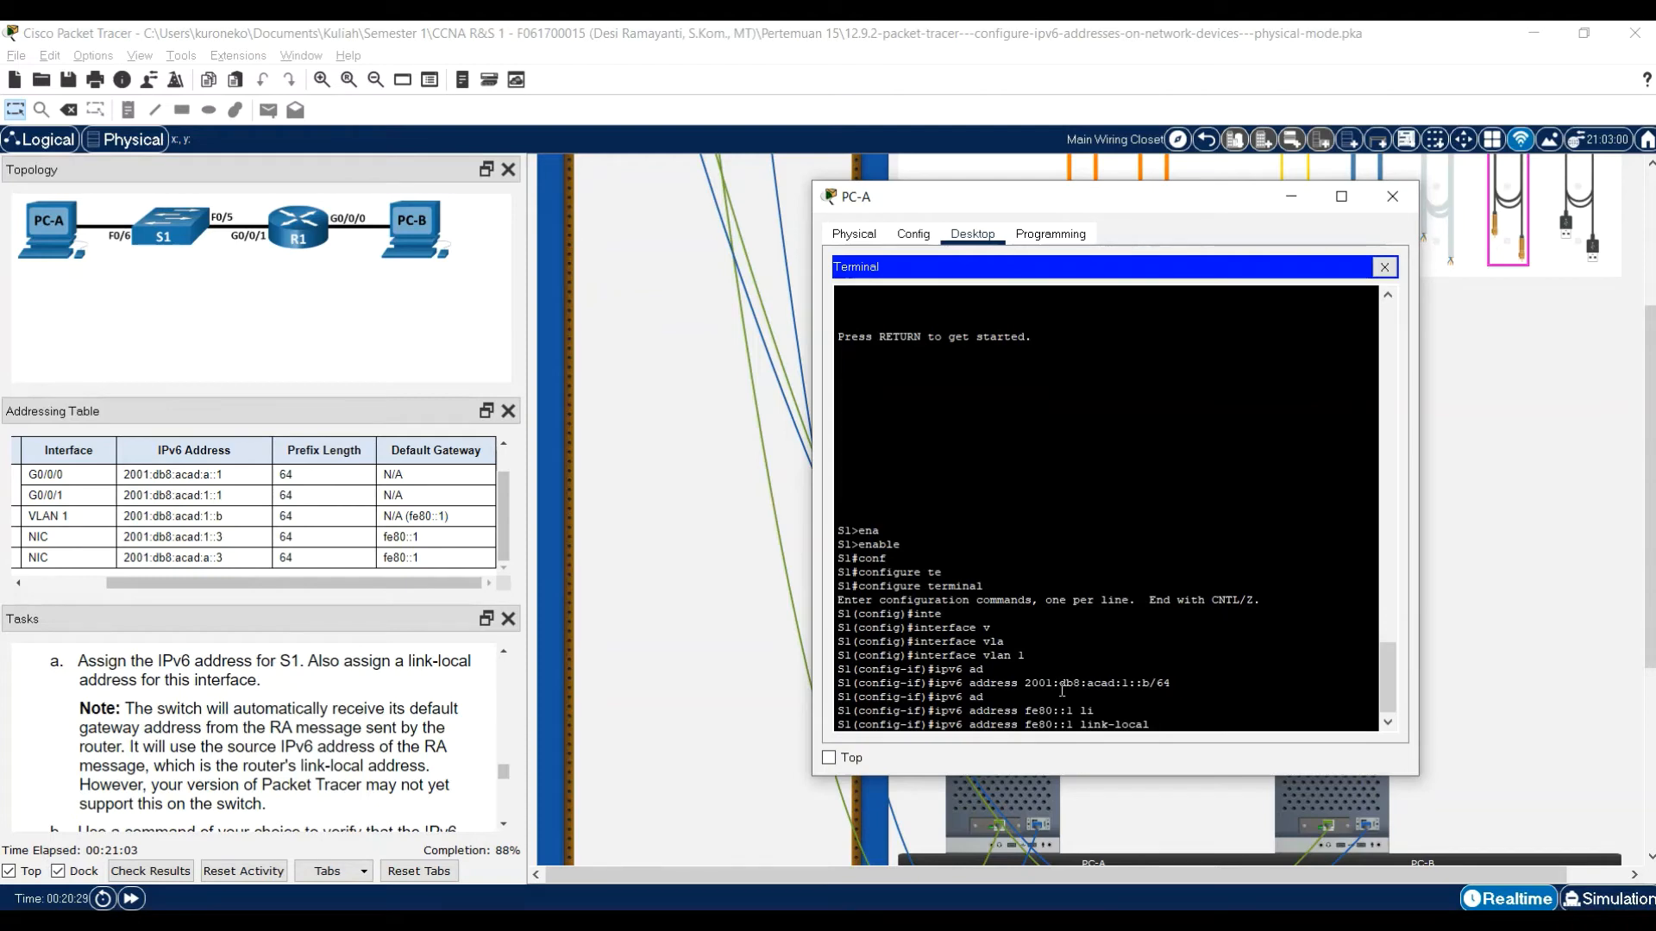
key(Return)
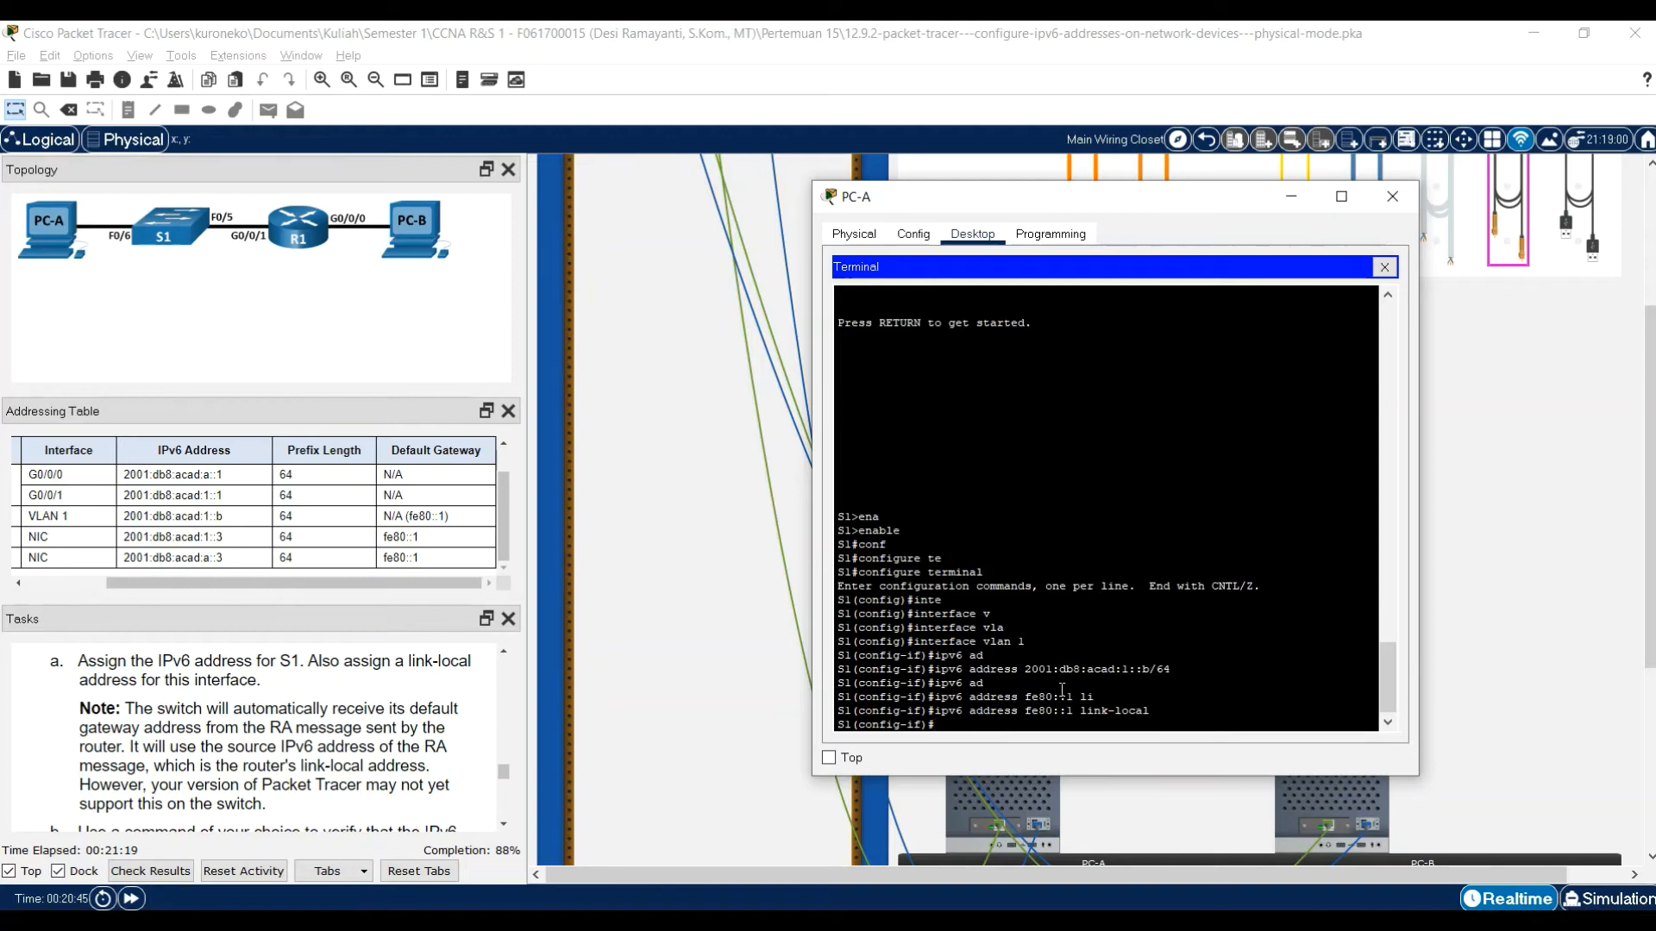
text(exit)
key(Return)
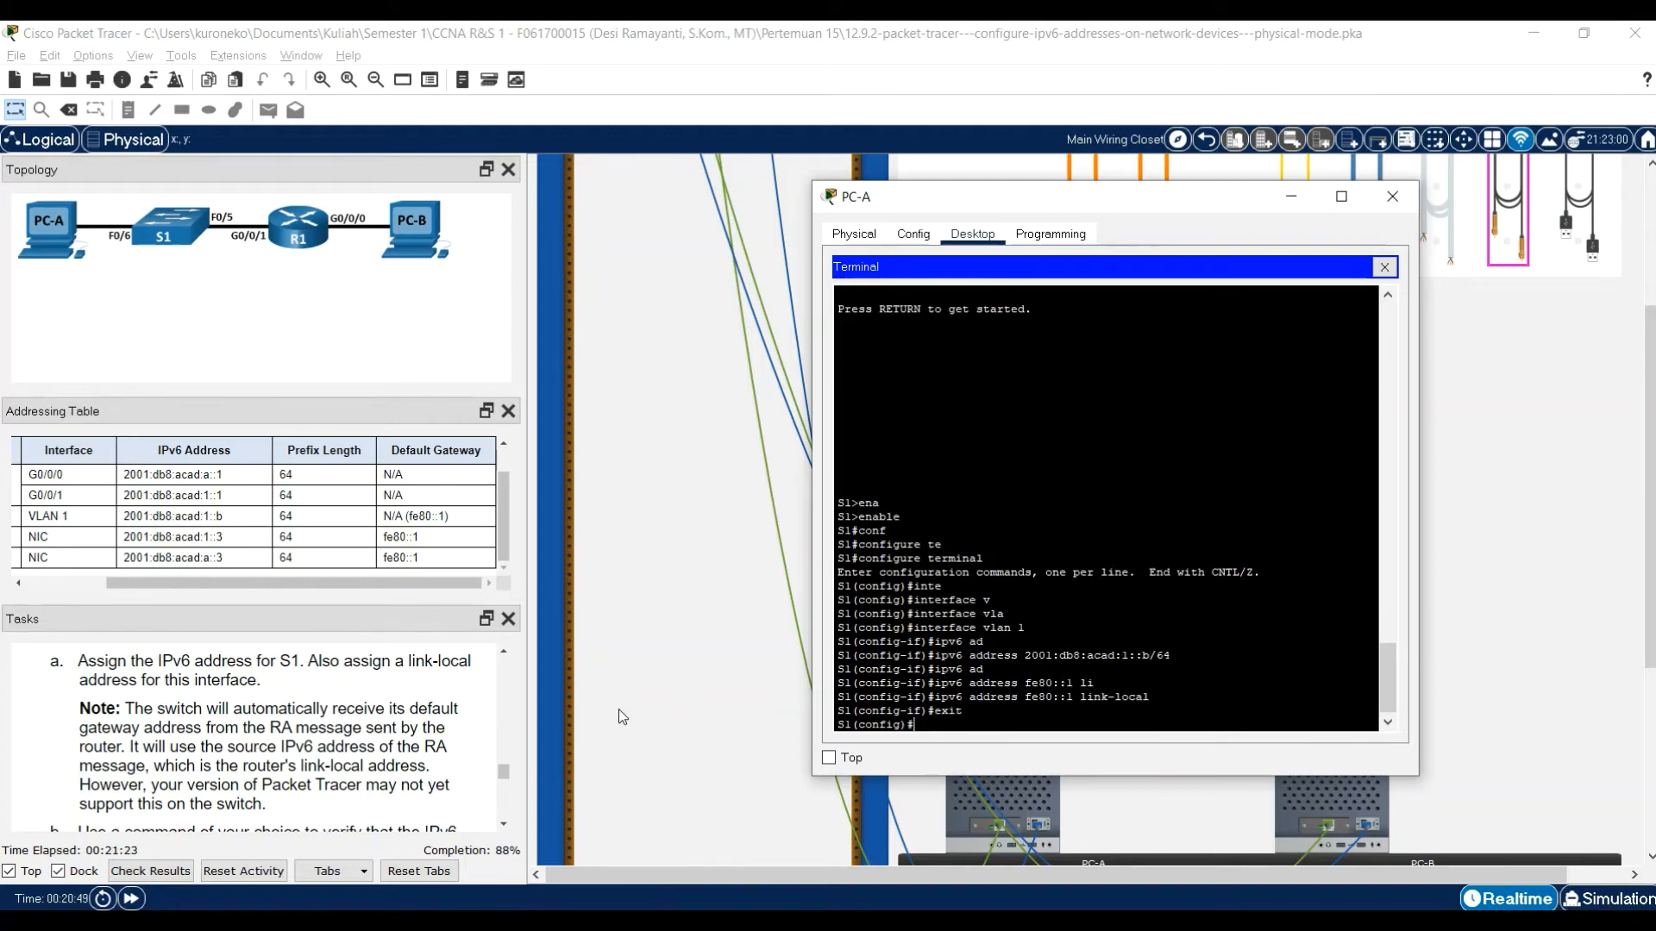
- Read the Step 3b instructions on verifying the management interface addresses and return S1 to privileged EXEC mode
scroll(382, 713, down, 1)
scroll(382, 712, down, 1)
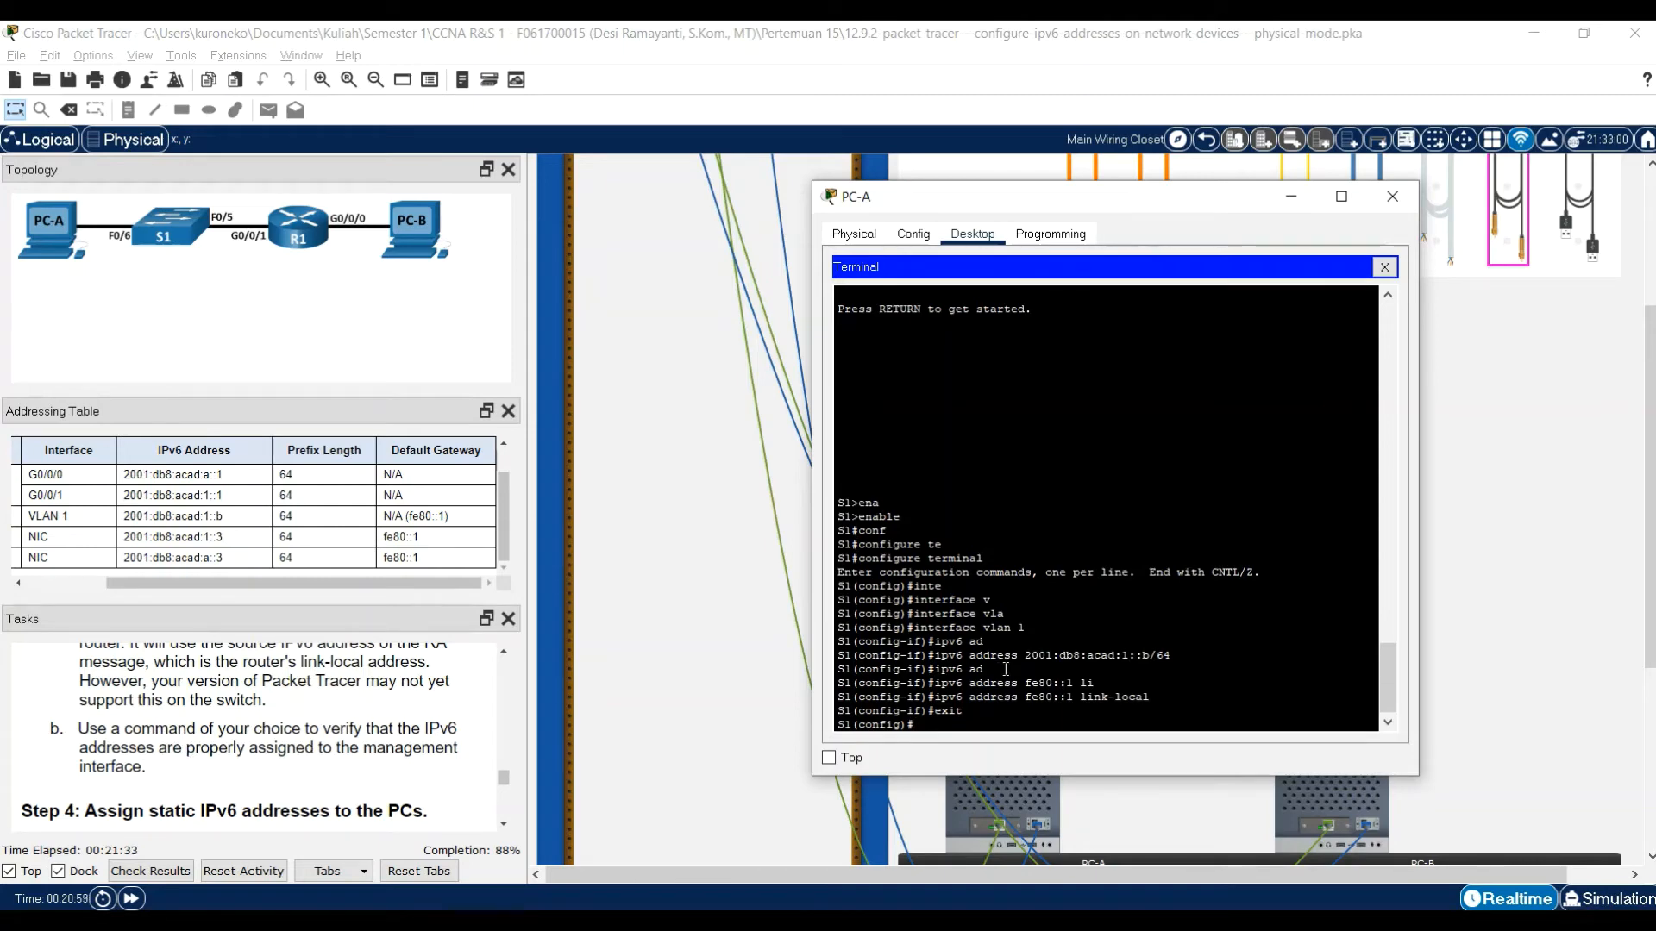
text(exit)
key(Return)
key(Return)
- Display S1's VLAN 1 IPv6 details with show ipv6 interface vlan 1
text(show)
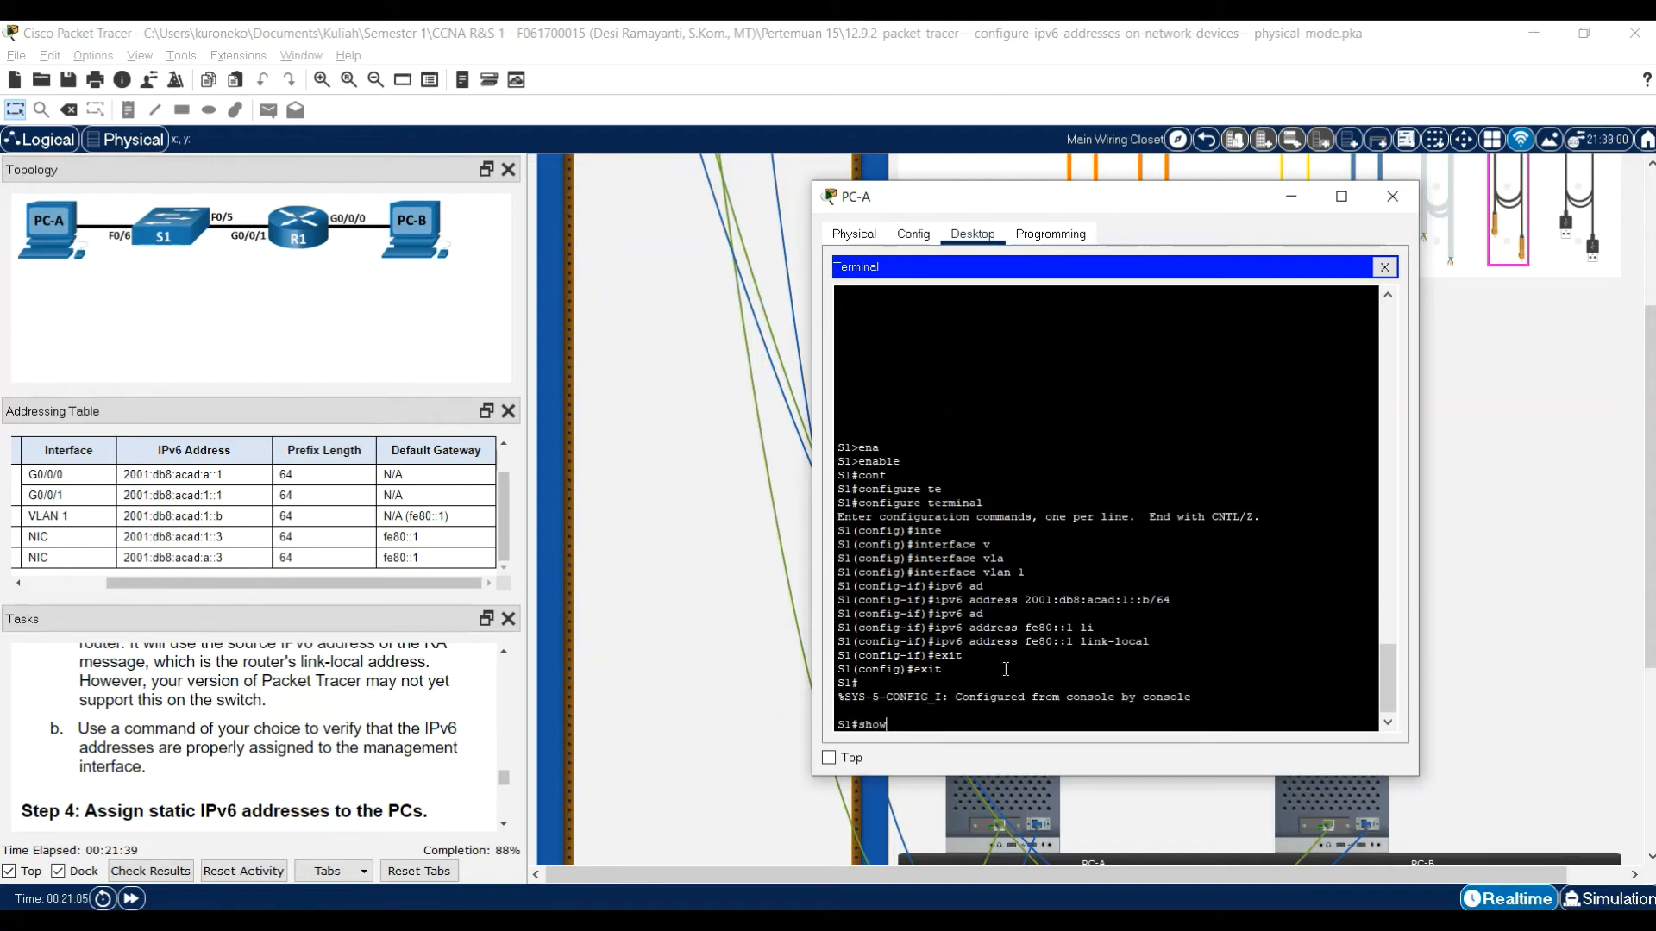
text( ipv6 inte)
key(Tab)
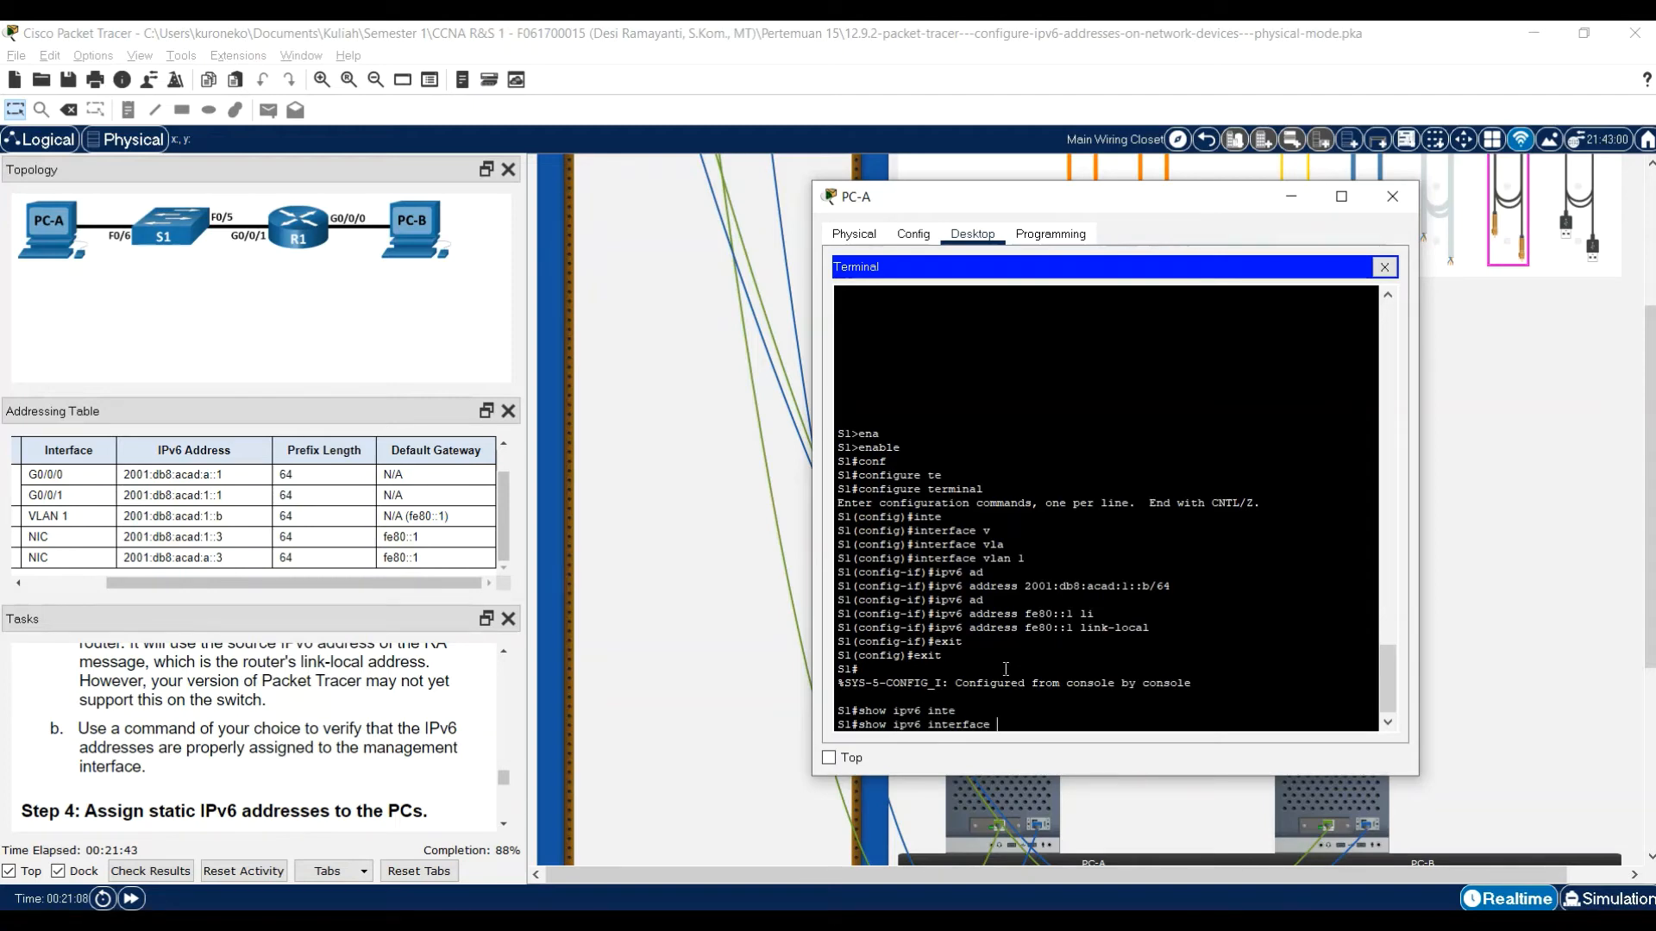
text(v)
key(Tab)
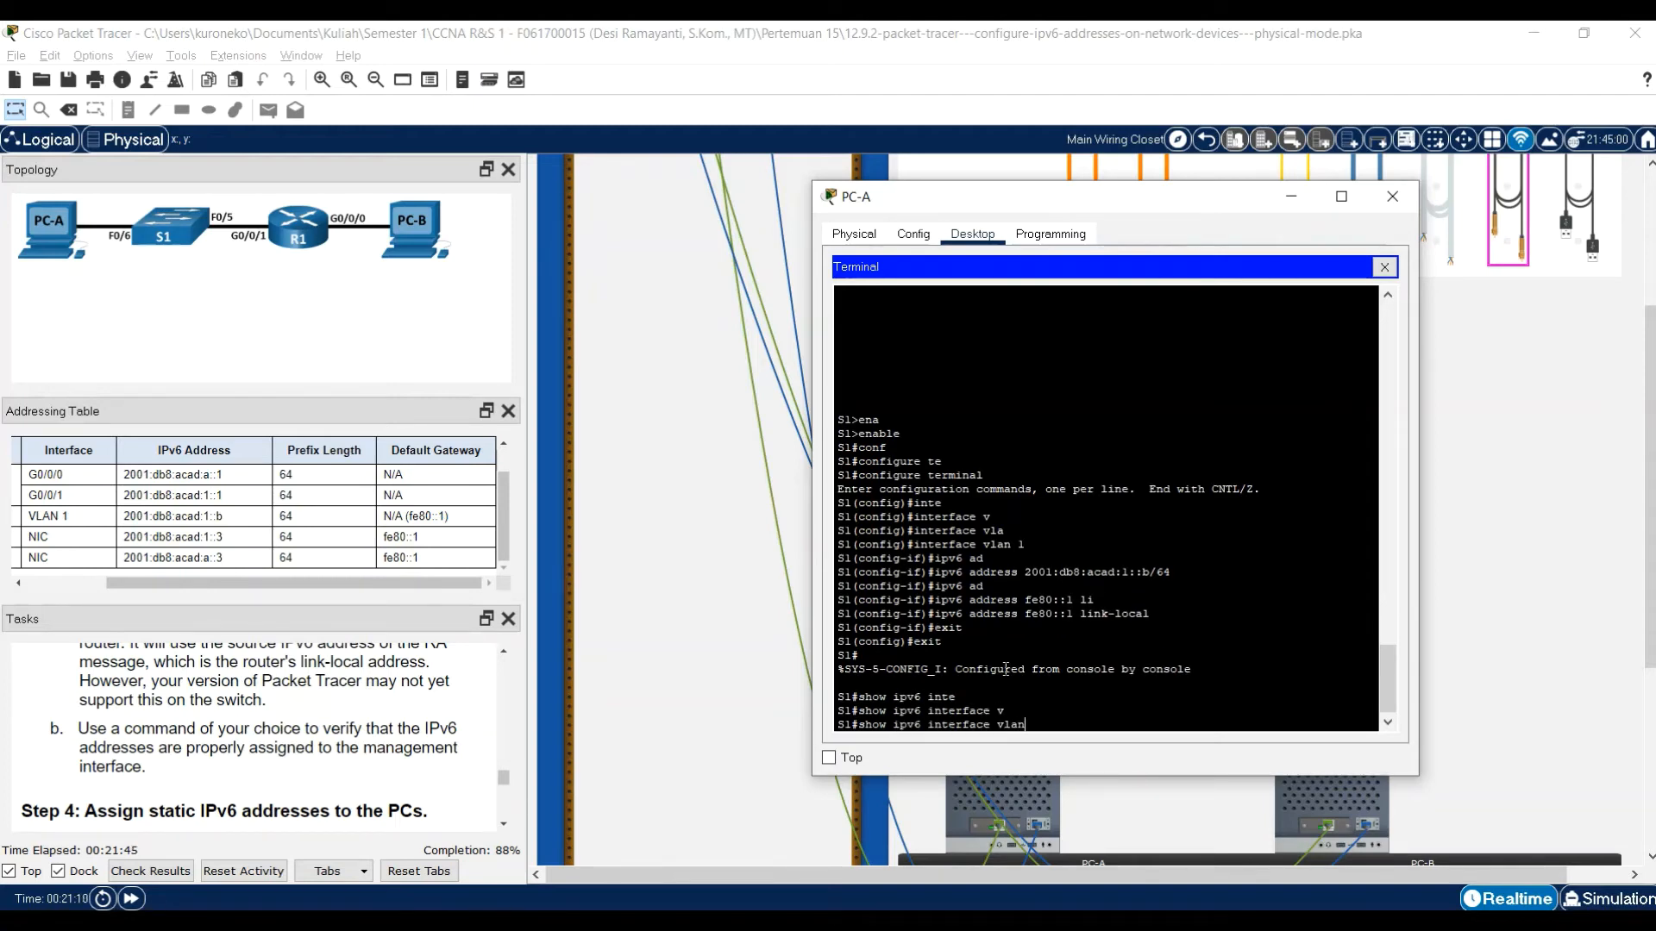
key(Tab)
text(1)
key(Return)
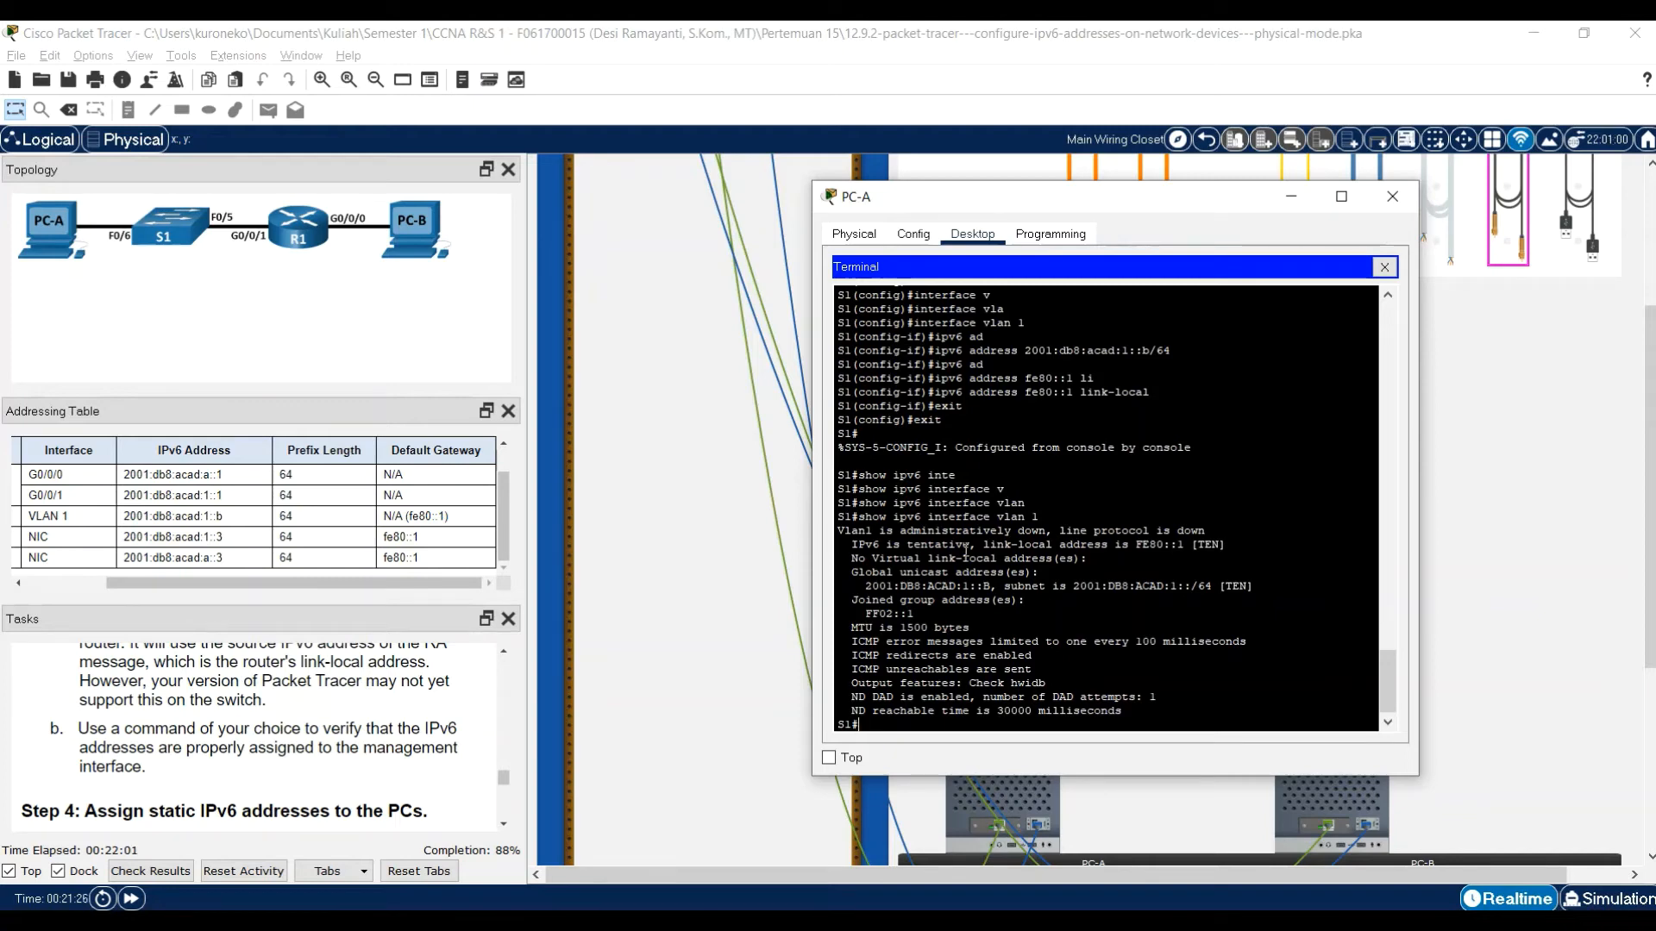
scroll(690, 585, up, 3)
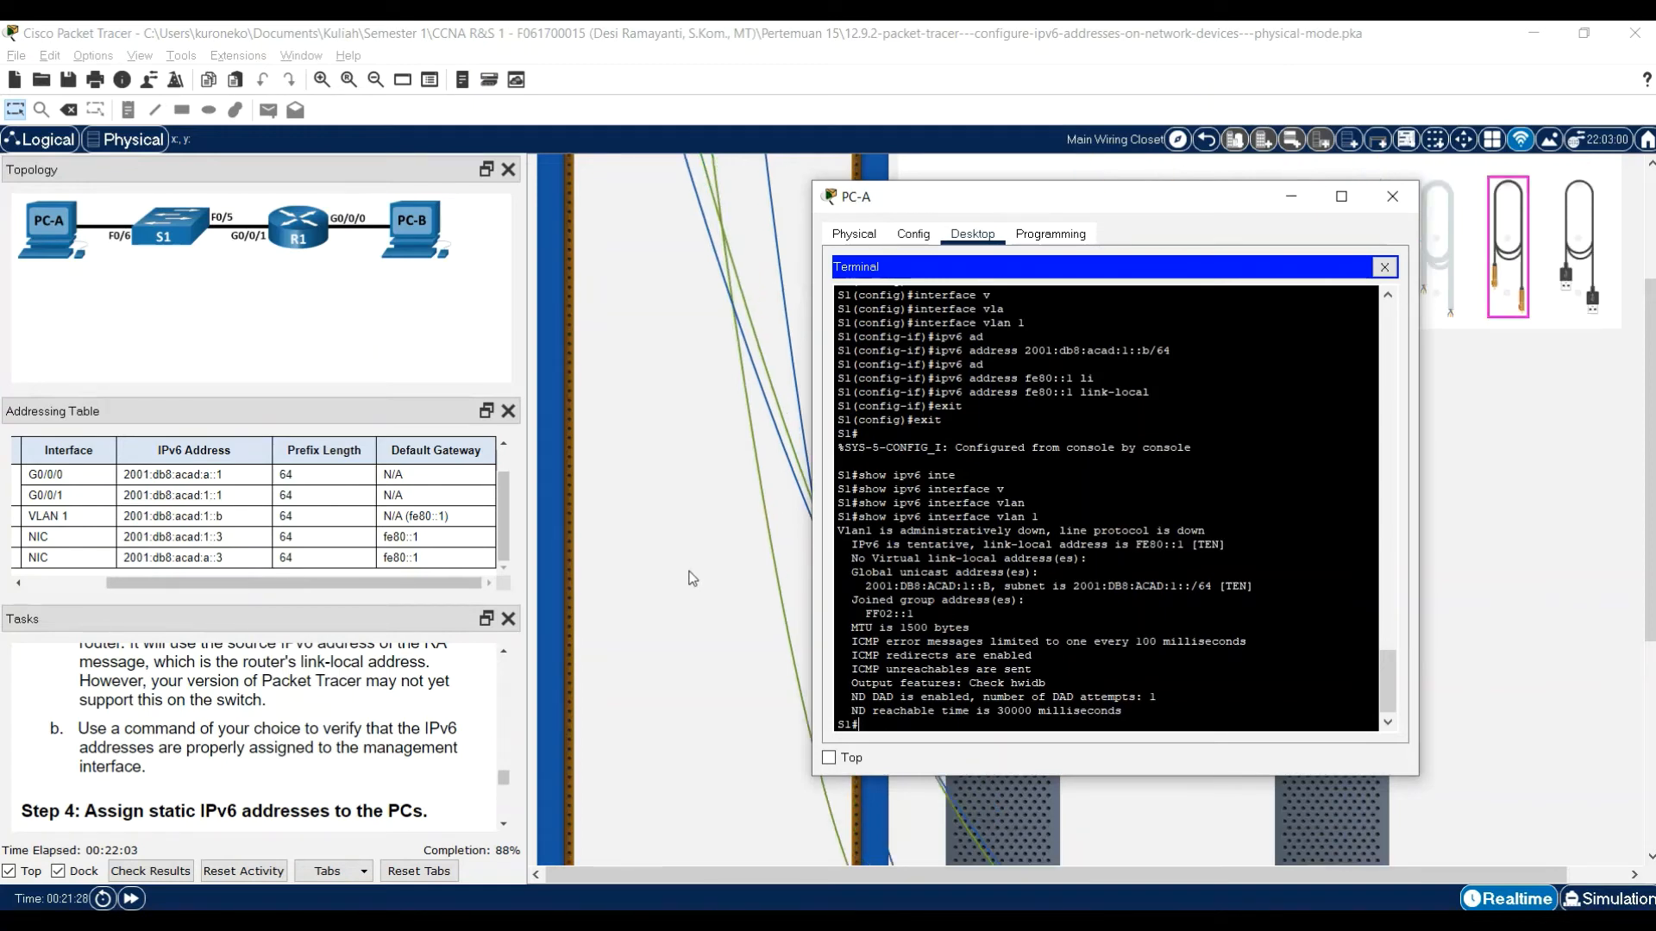
- Close PC-B's window and return to the S1 console session on PC-A
click(593, 307)
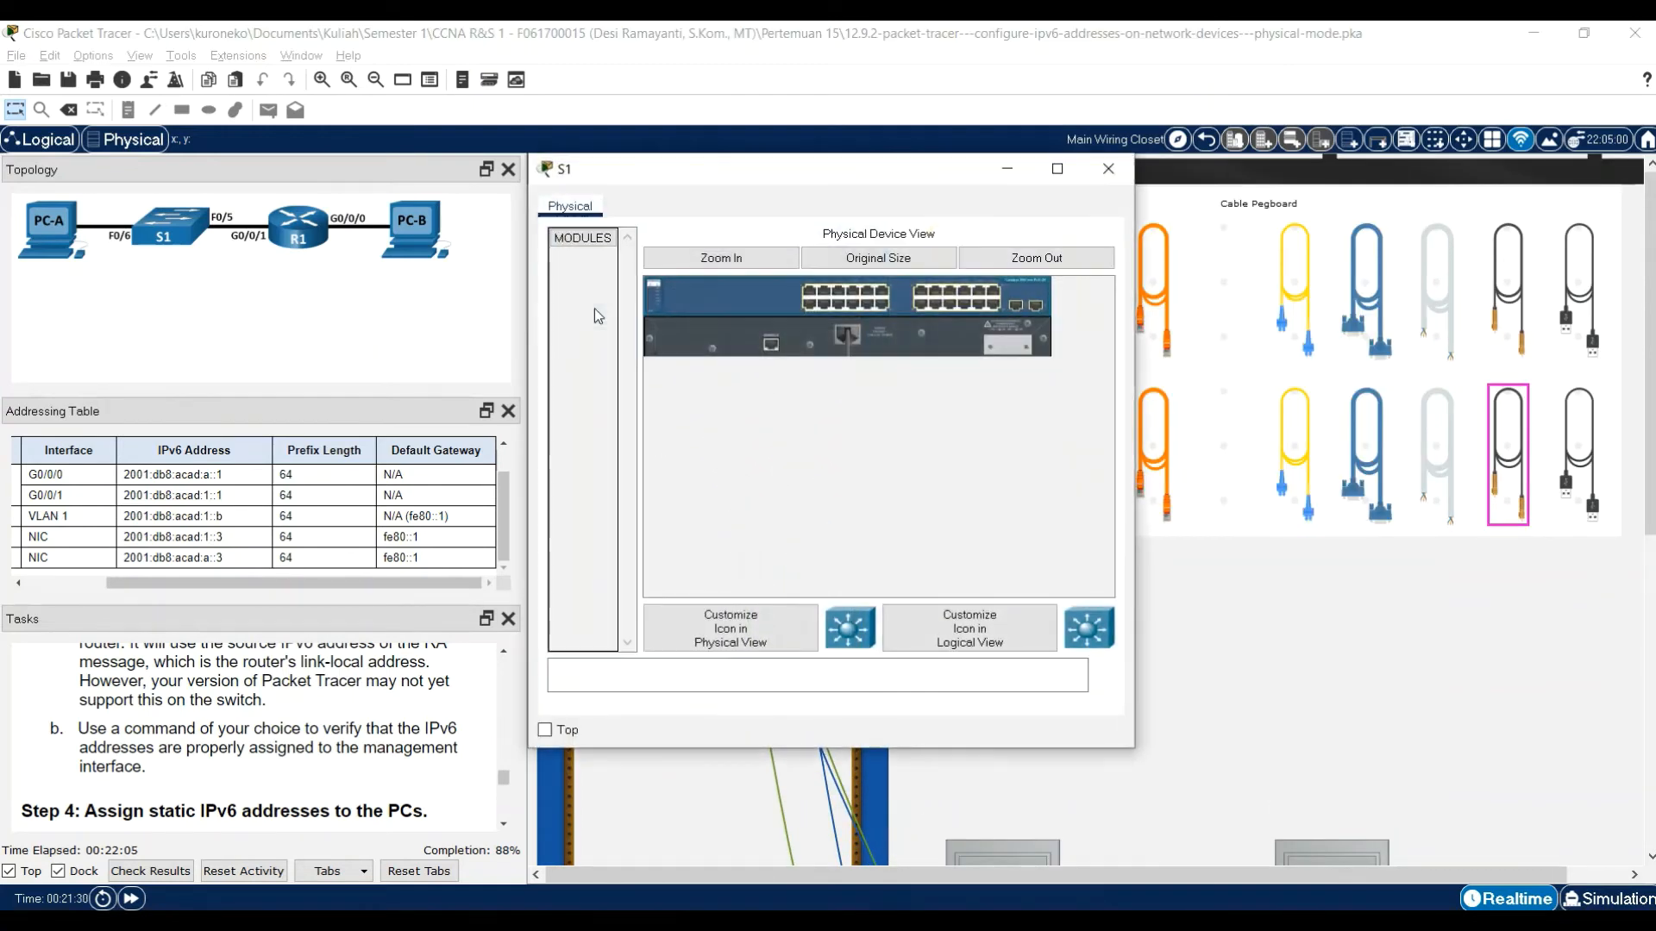
click(1125, 172)
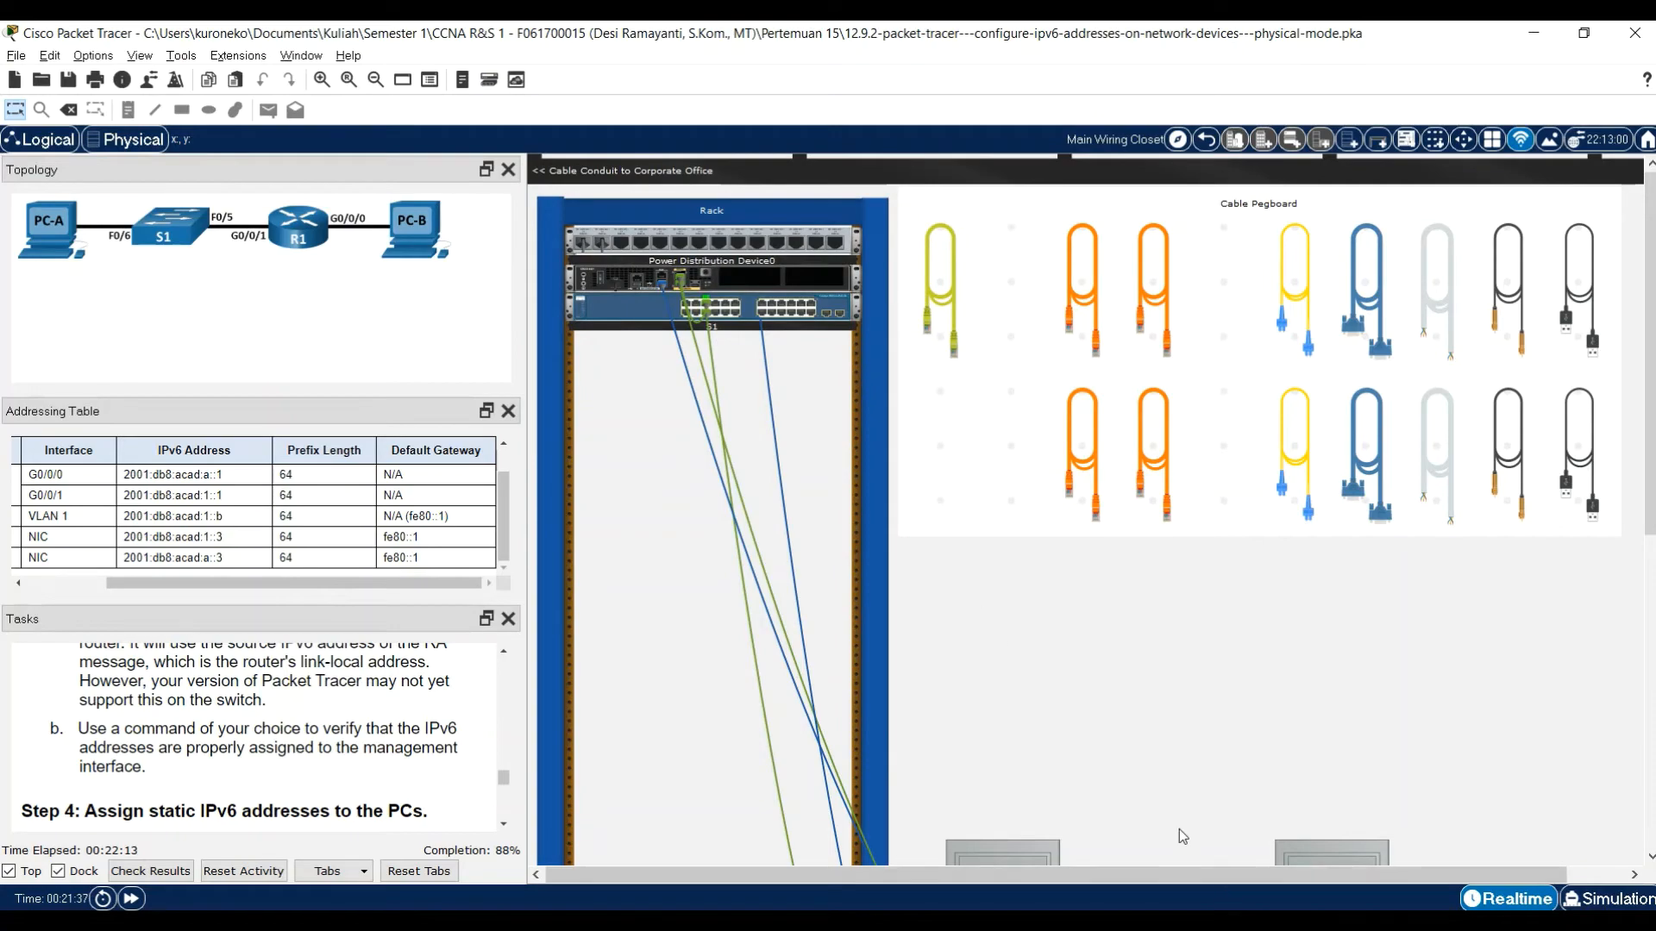
click(987, 921)
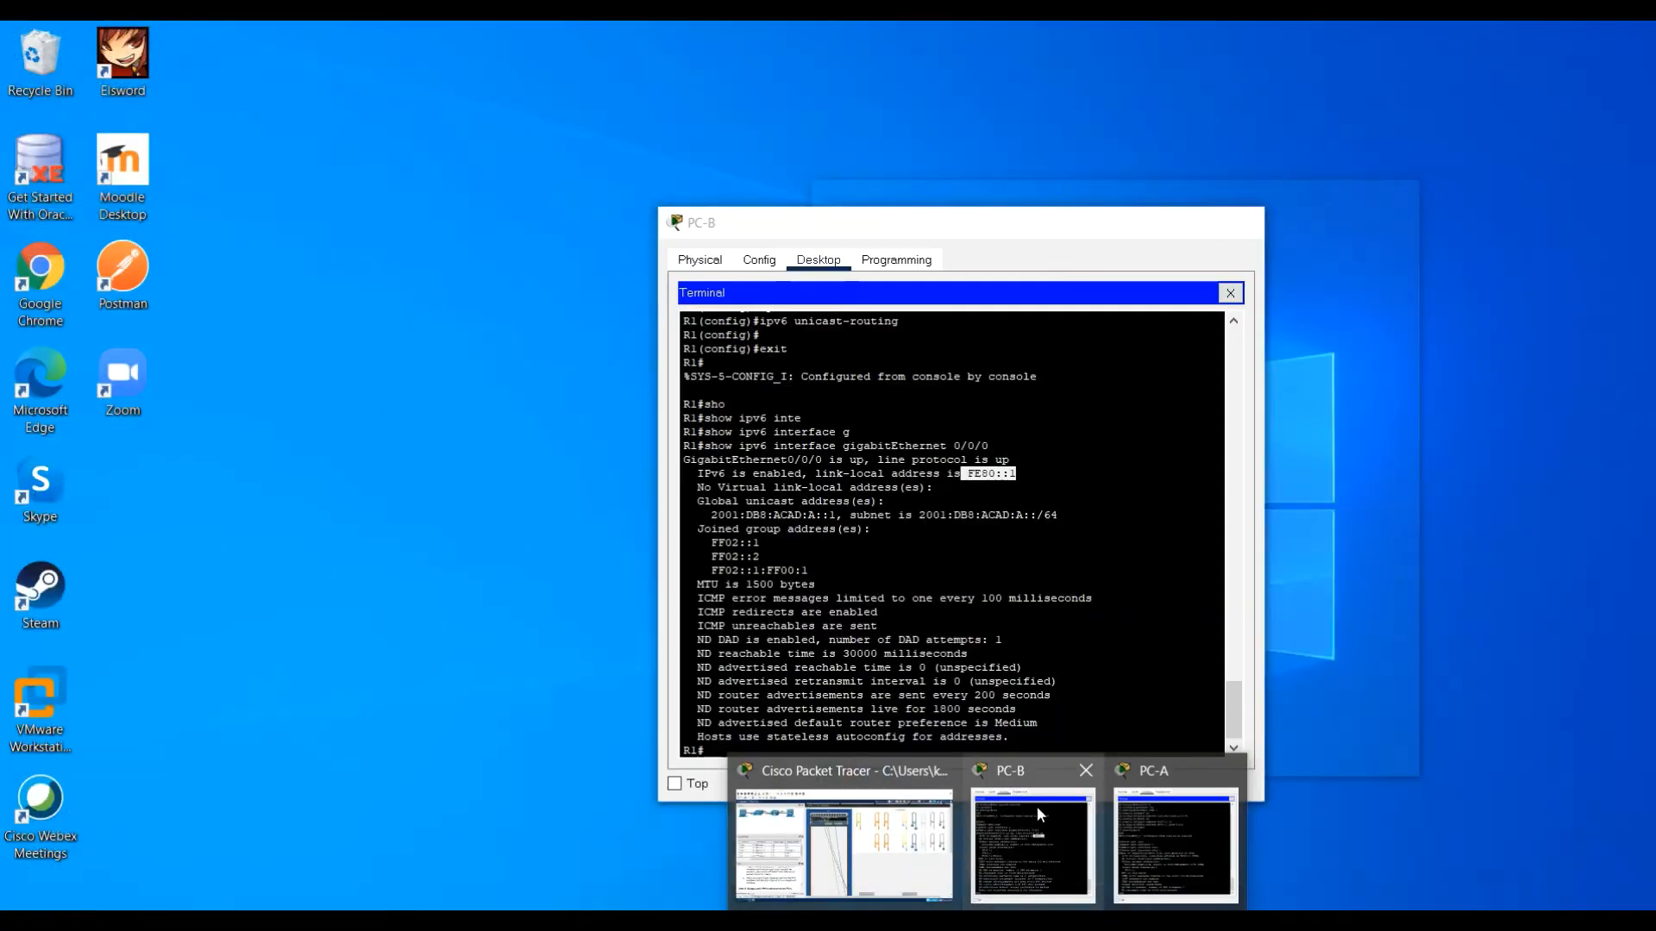
click(1036, 805)
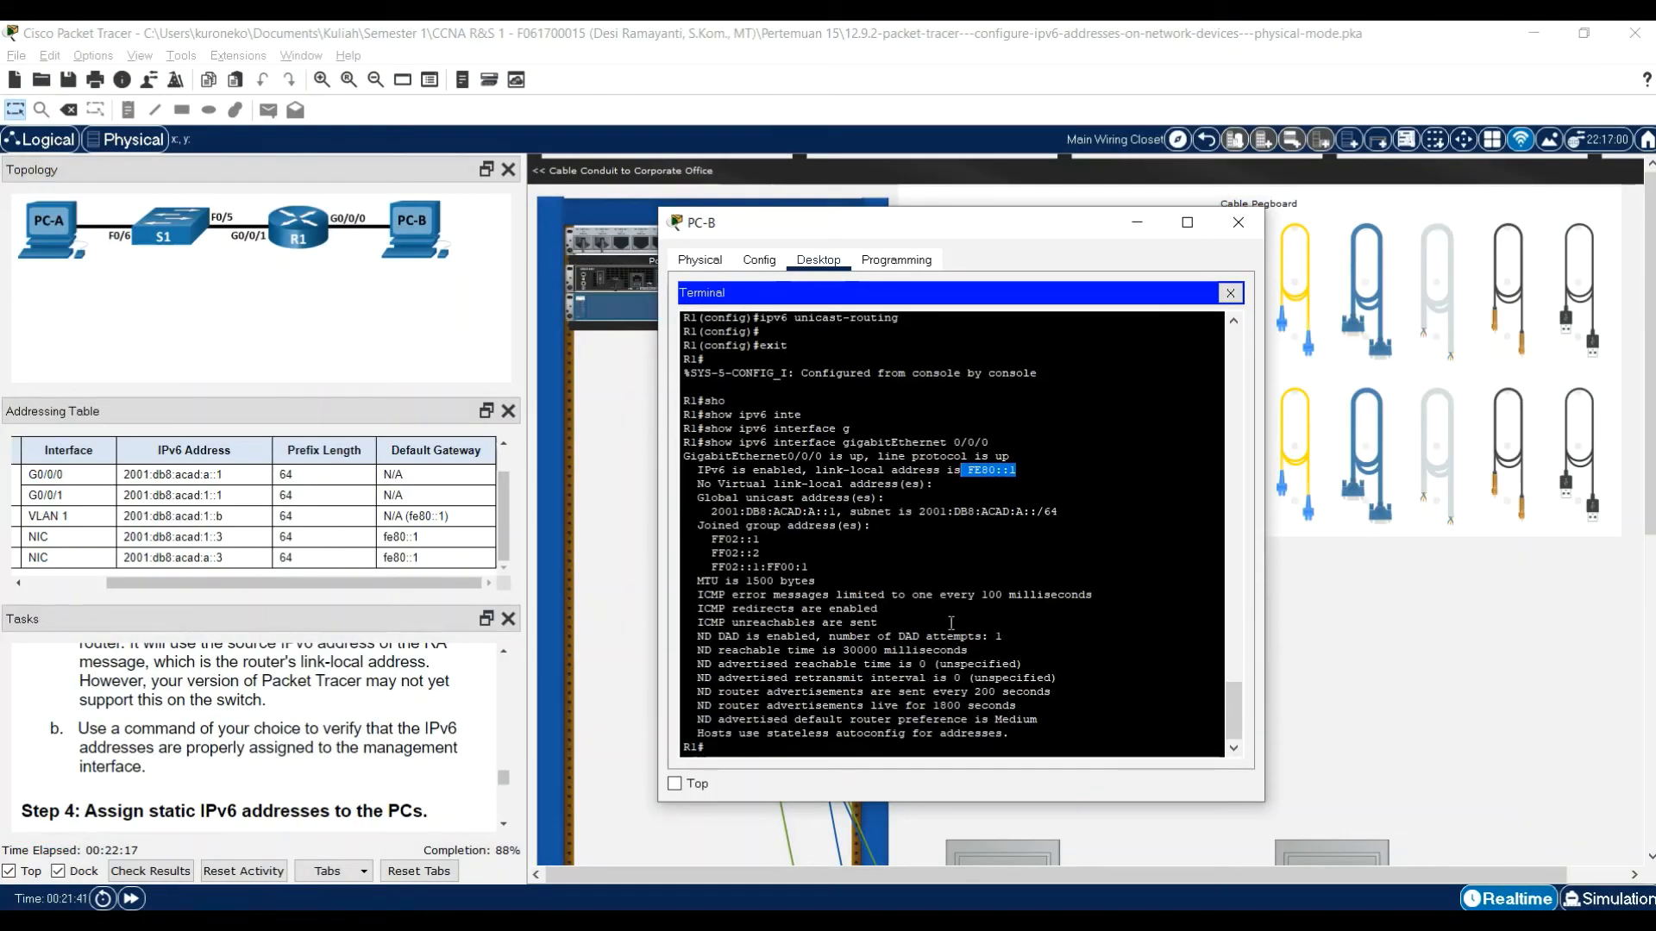
click(1239, 223)
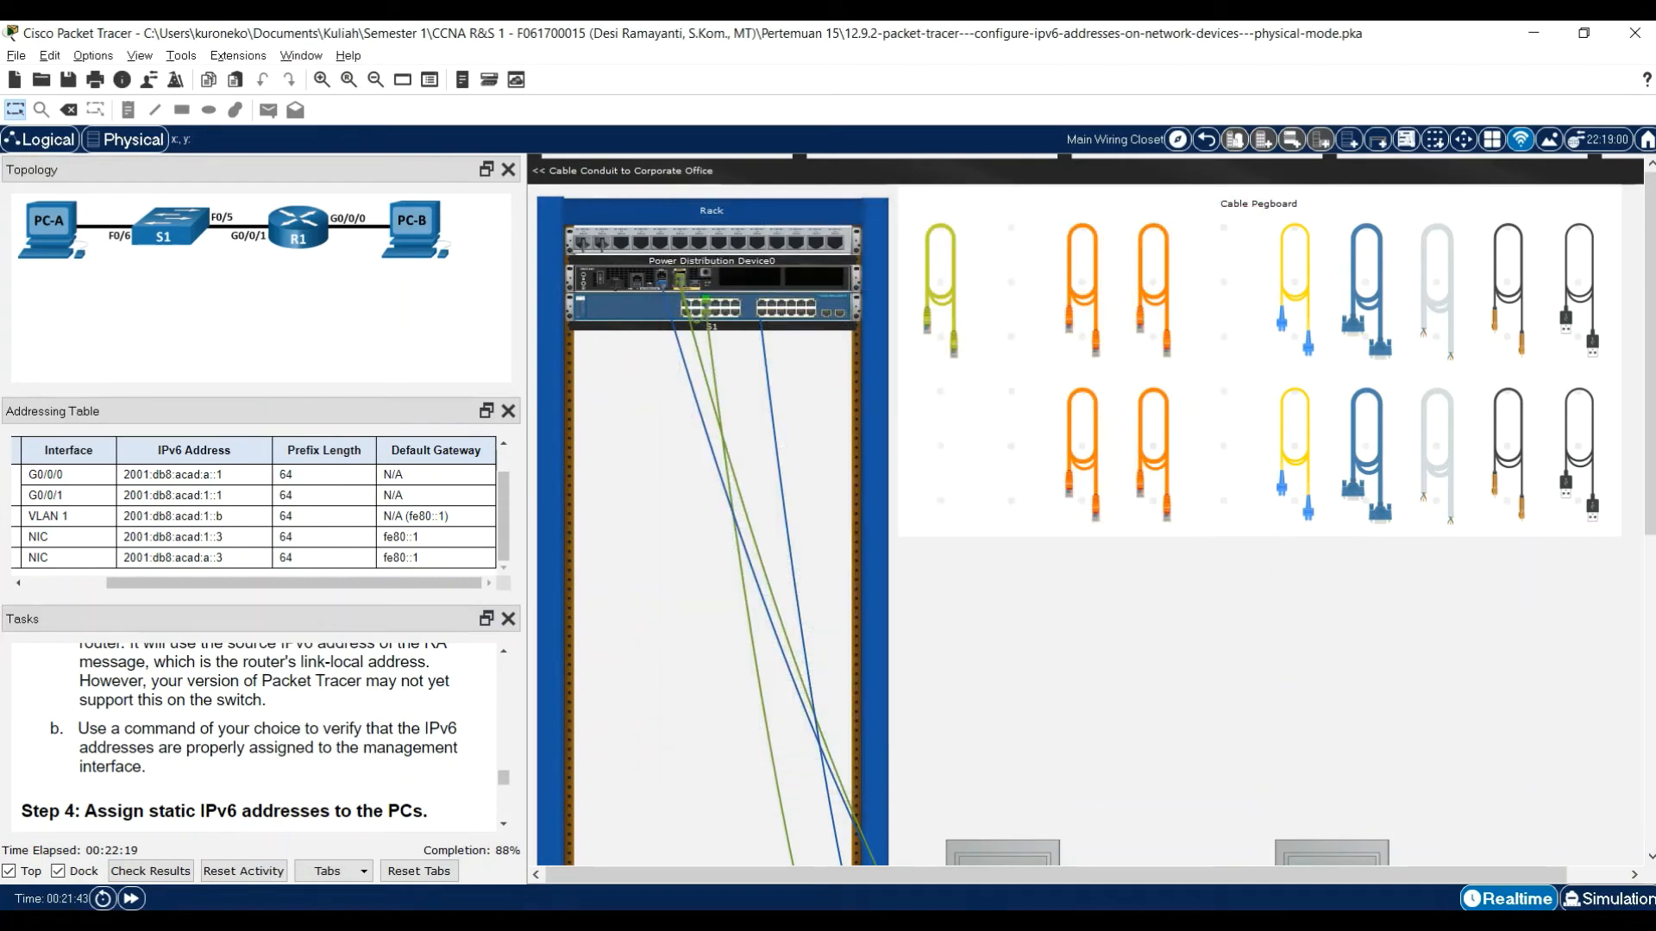
click(988, 921)
click(1078, 807)
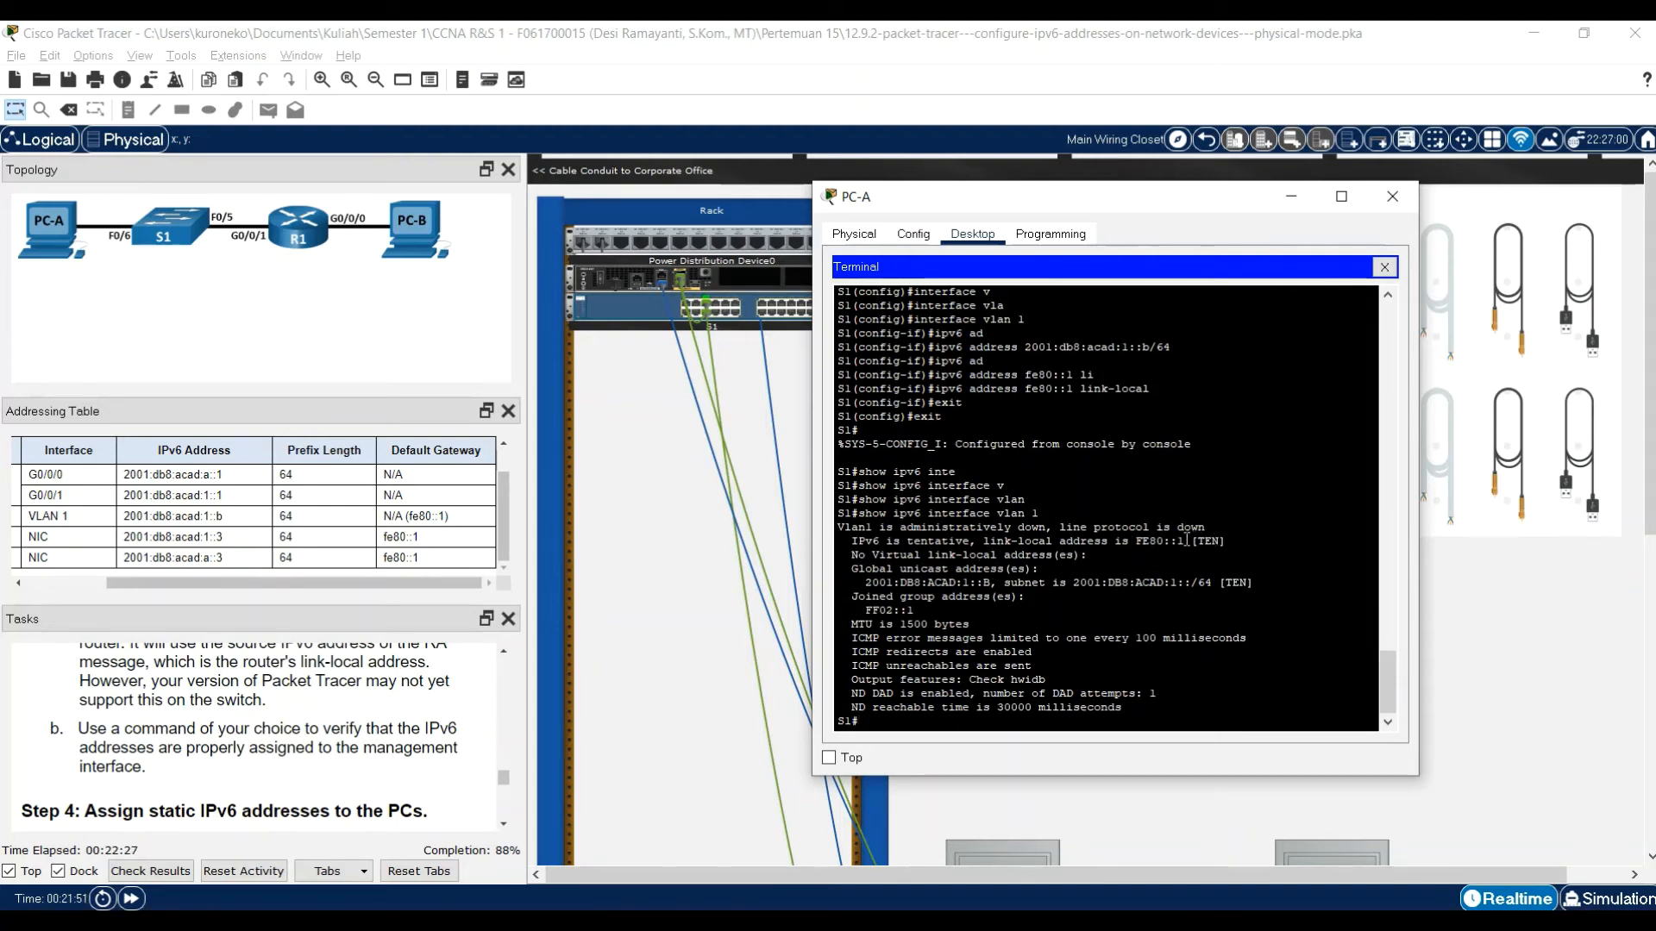
drag(1186, 540, 1136, 541)
key(Return)
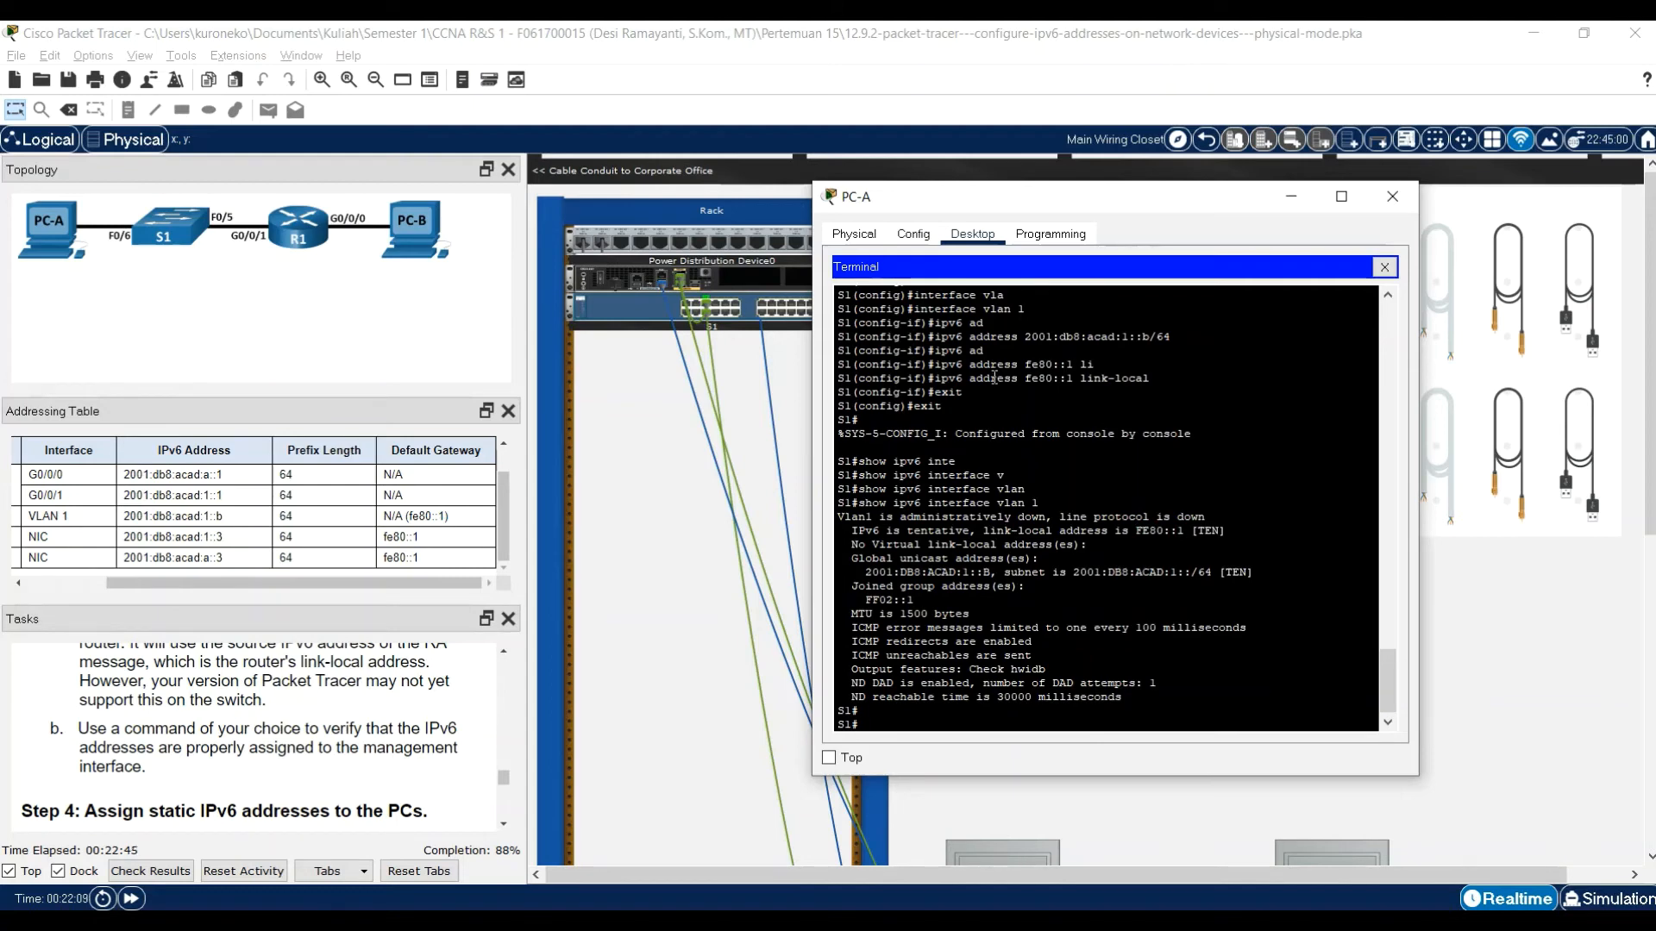
- Enter global configuration mode on S1 with configure terminal
text(icon)
key(Tab)
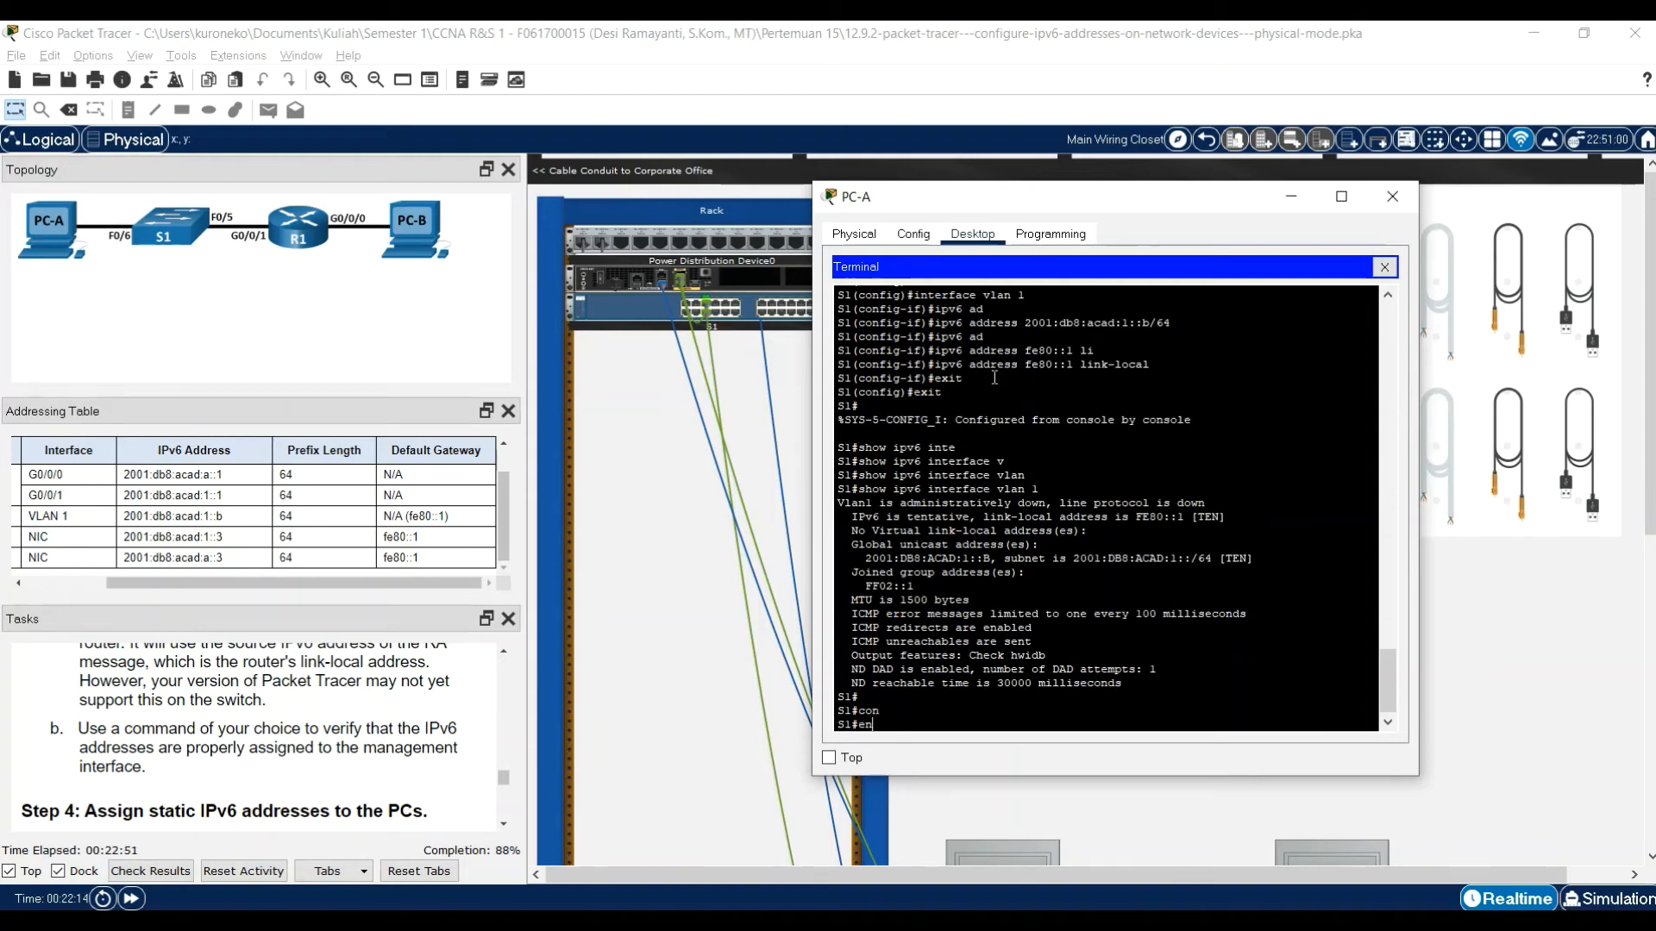
text(en)
key(Tab)
key(Return)
text(co)
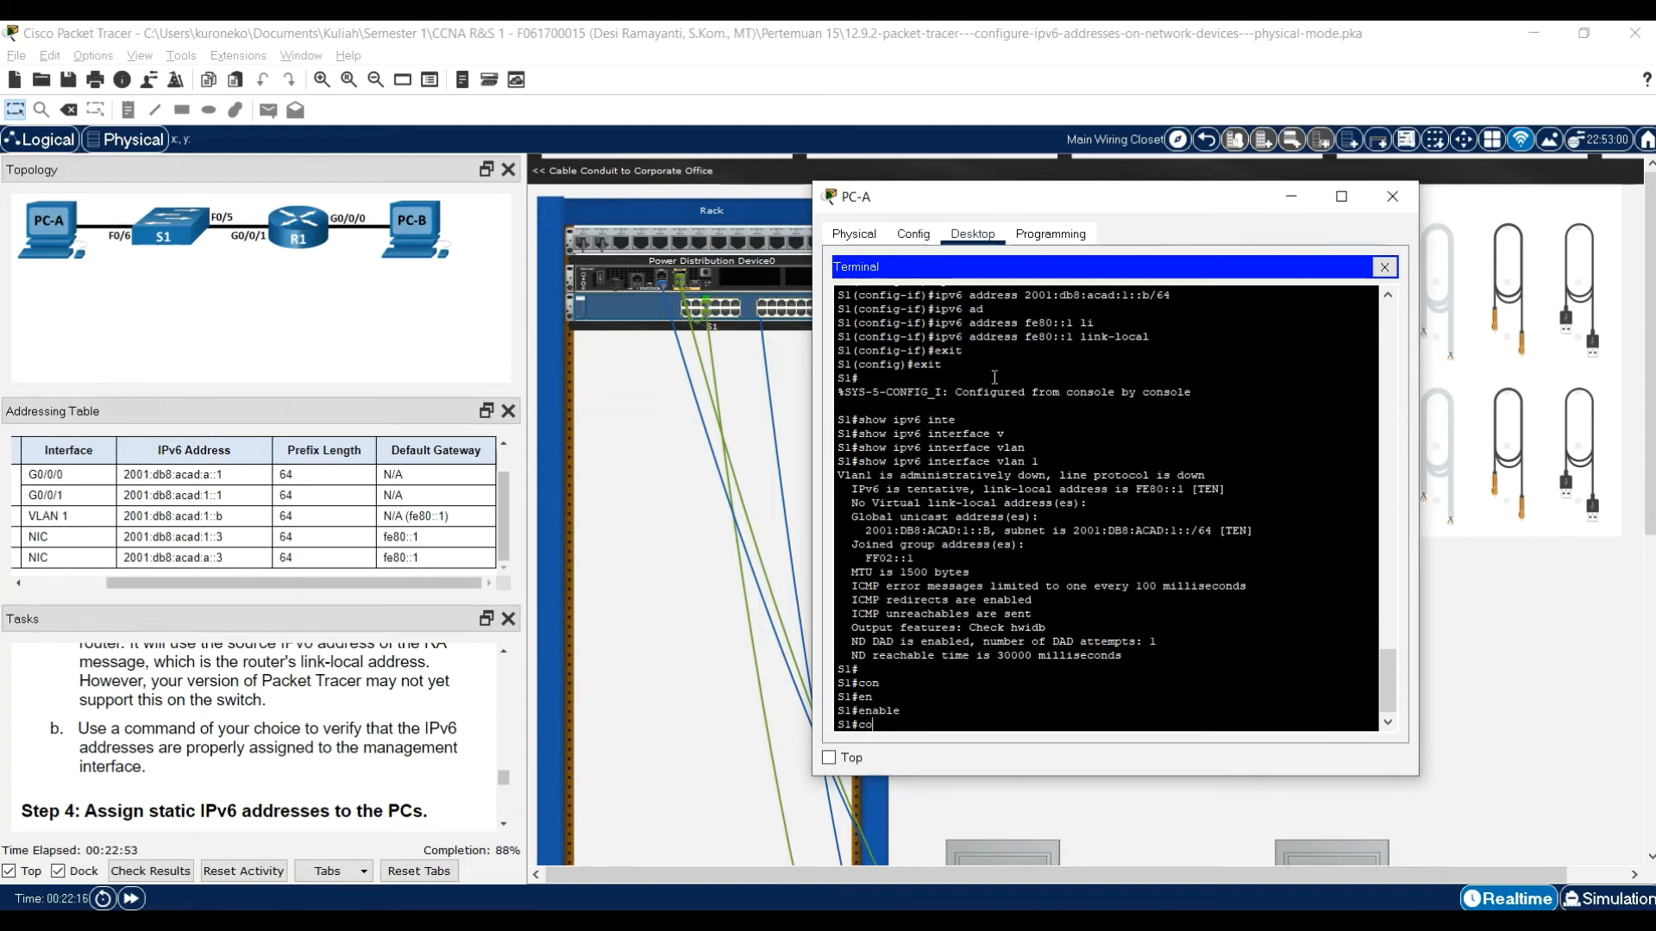
key(Tab)
text(nf)
key(Tab)
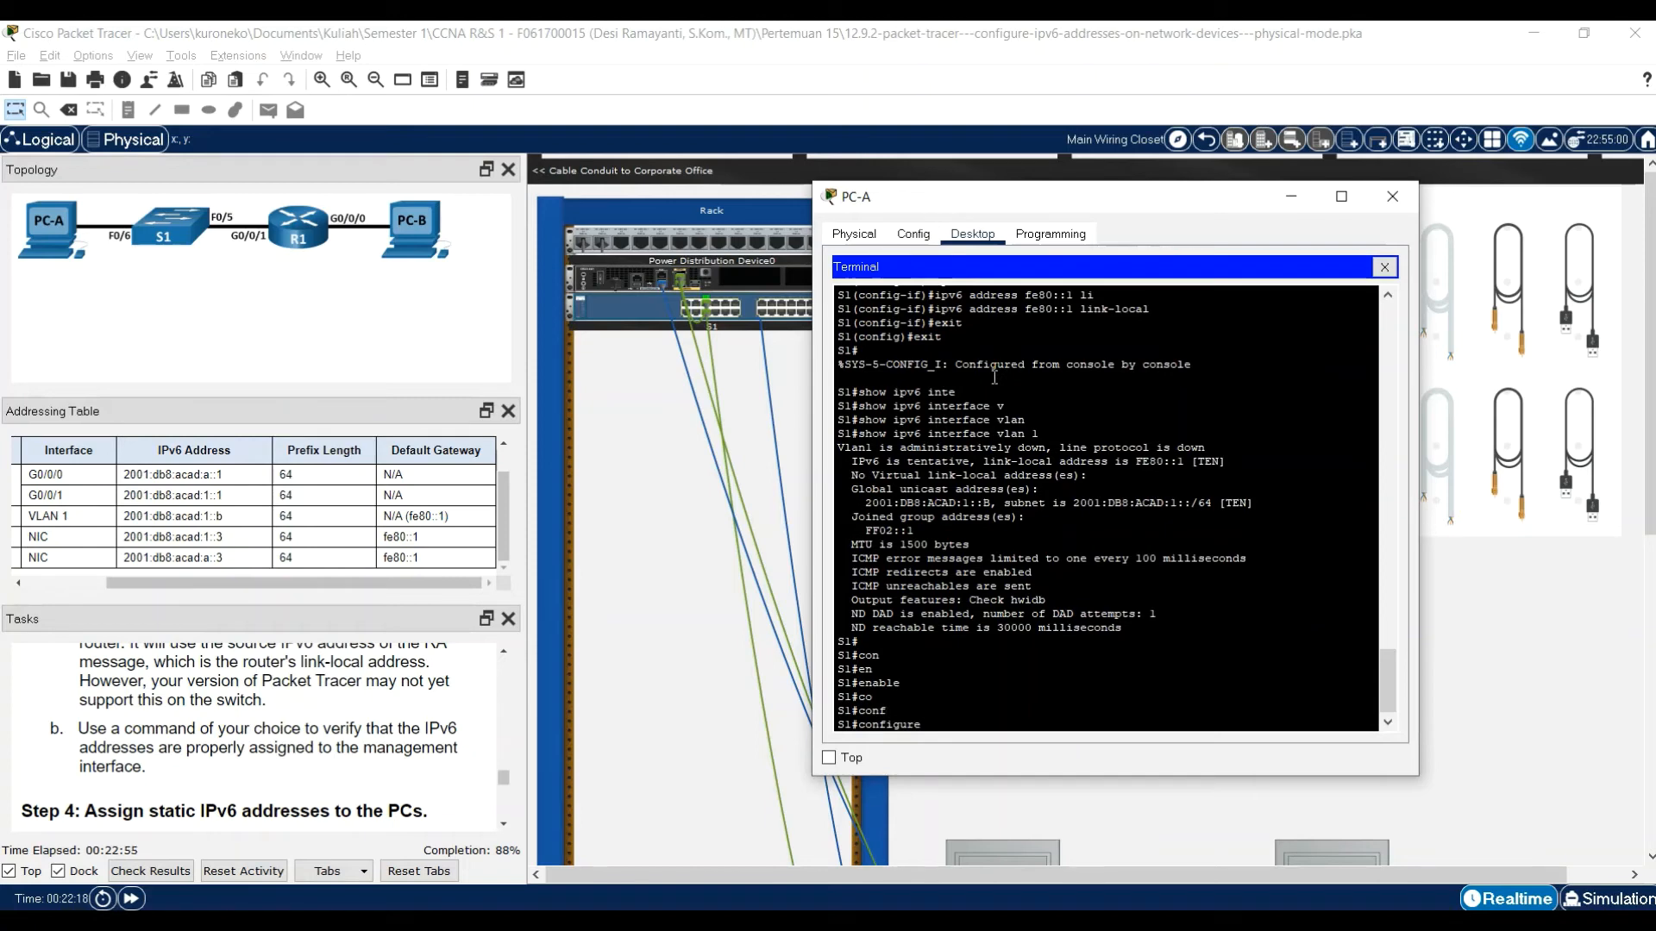
text(te)
key(Tab)
key(Return)
- Enable S1's VLAN 1 interface with no shutdown in its interface configuration mode
text(nfig)#in)
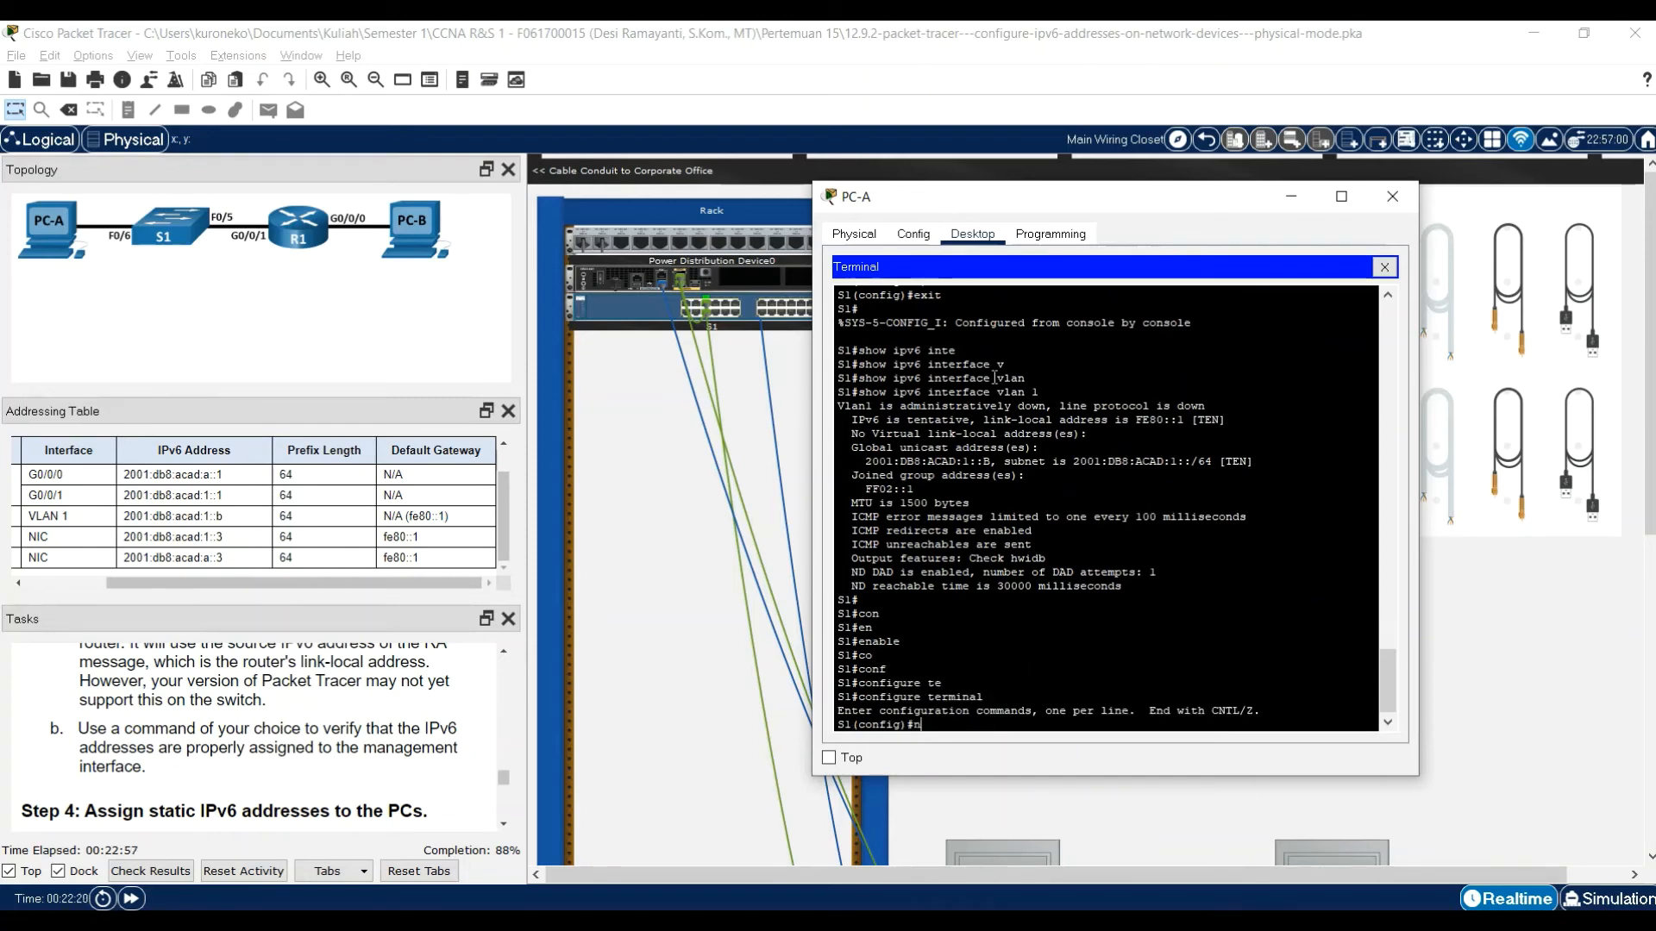
text(o )
text(inte)
key(Tab)
text(v)
key(Tab)
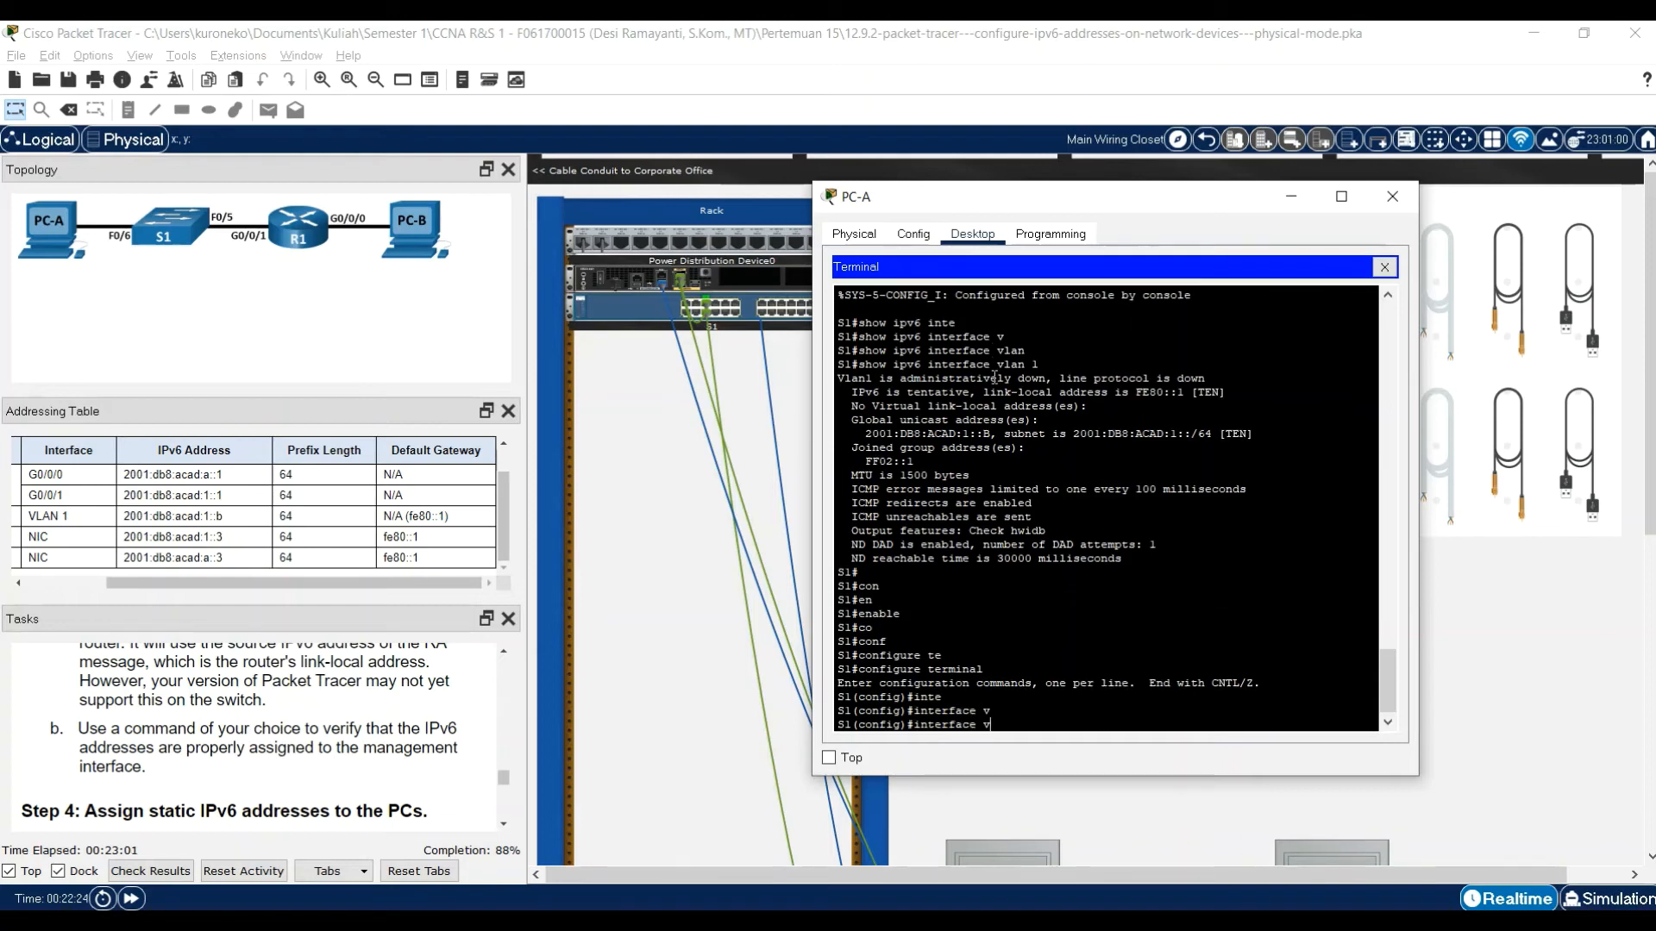
text(la)
key(Tab)
text(1)
key(Return)
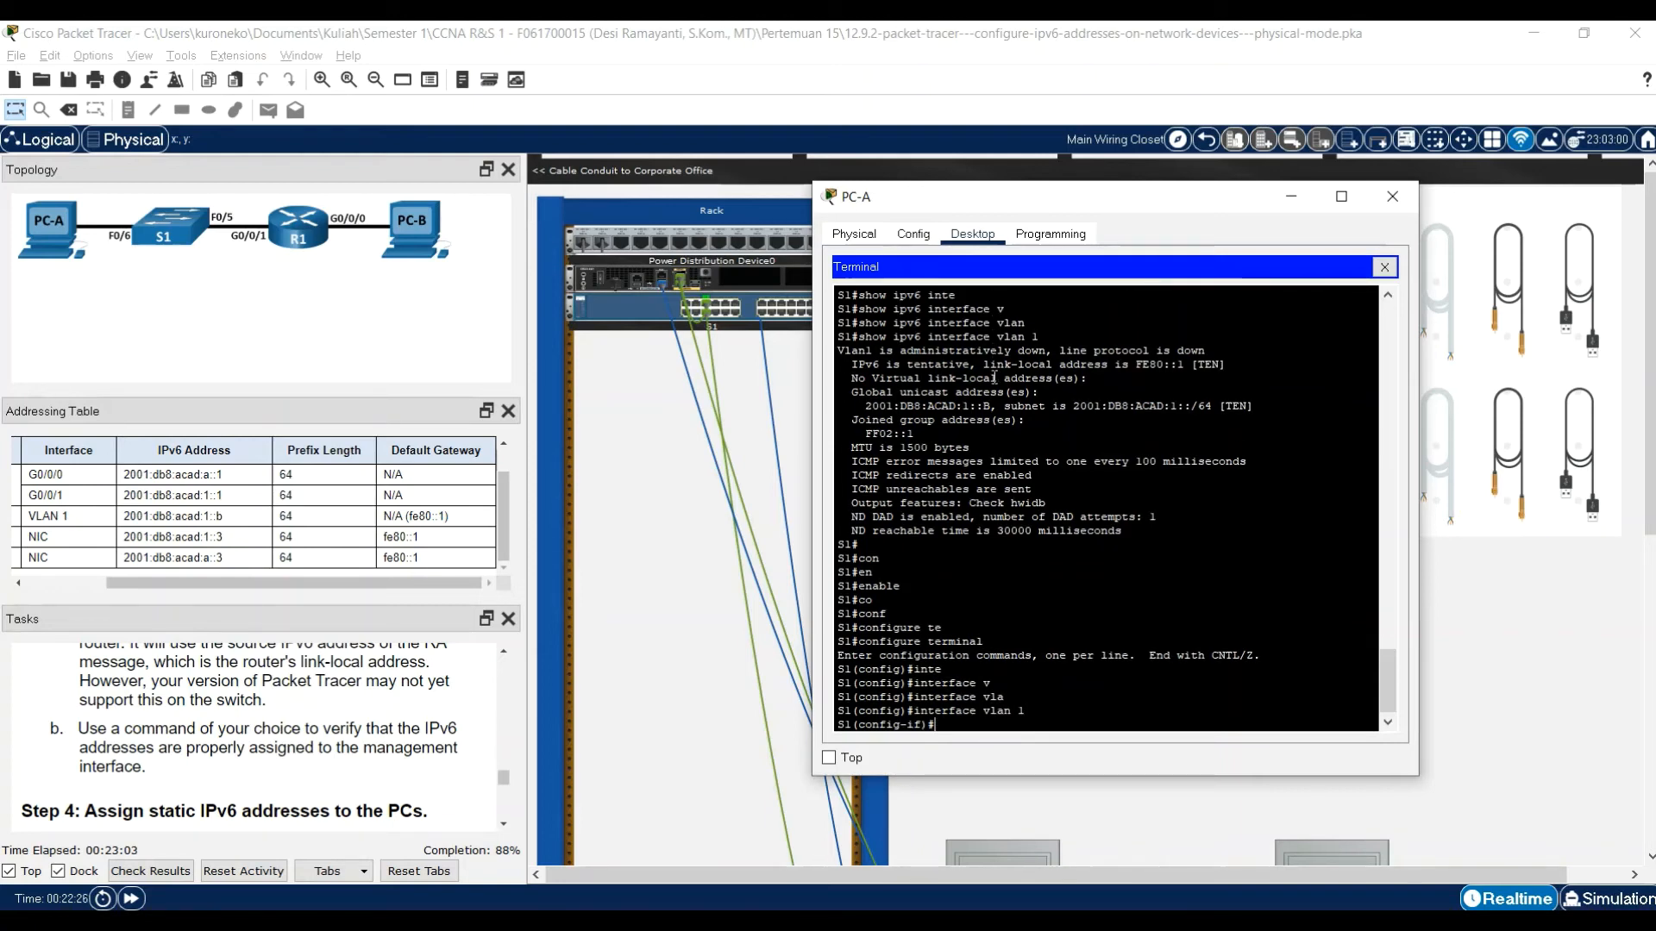
text(no shu)
key(Tab)
key(Return)
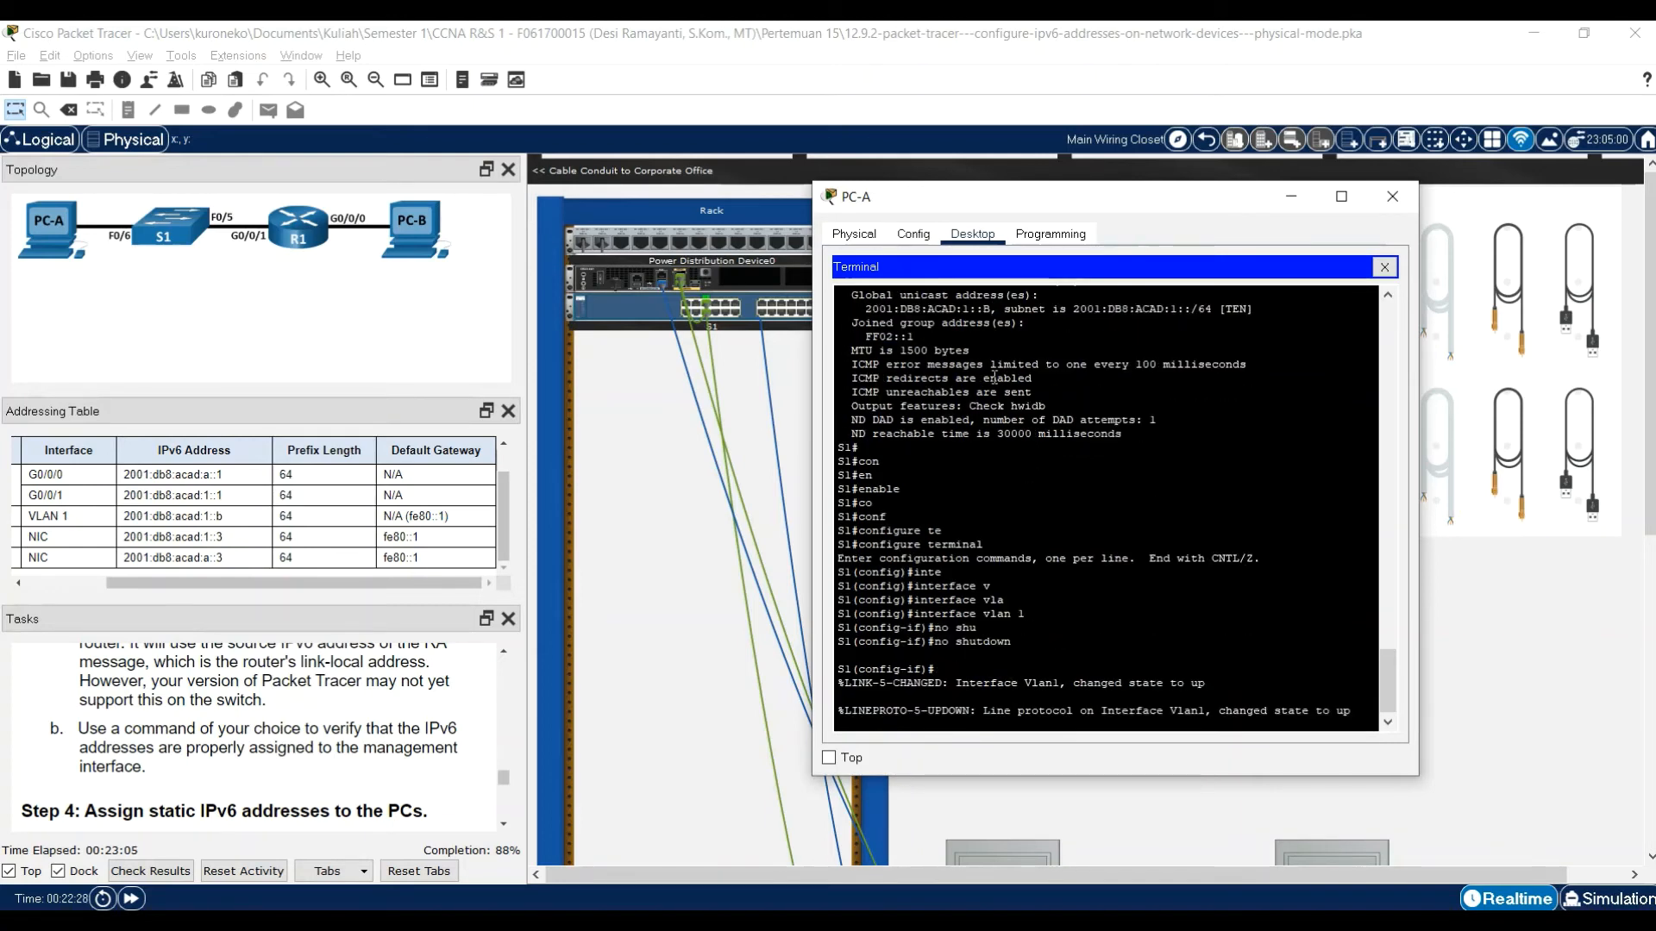
key(Return)
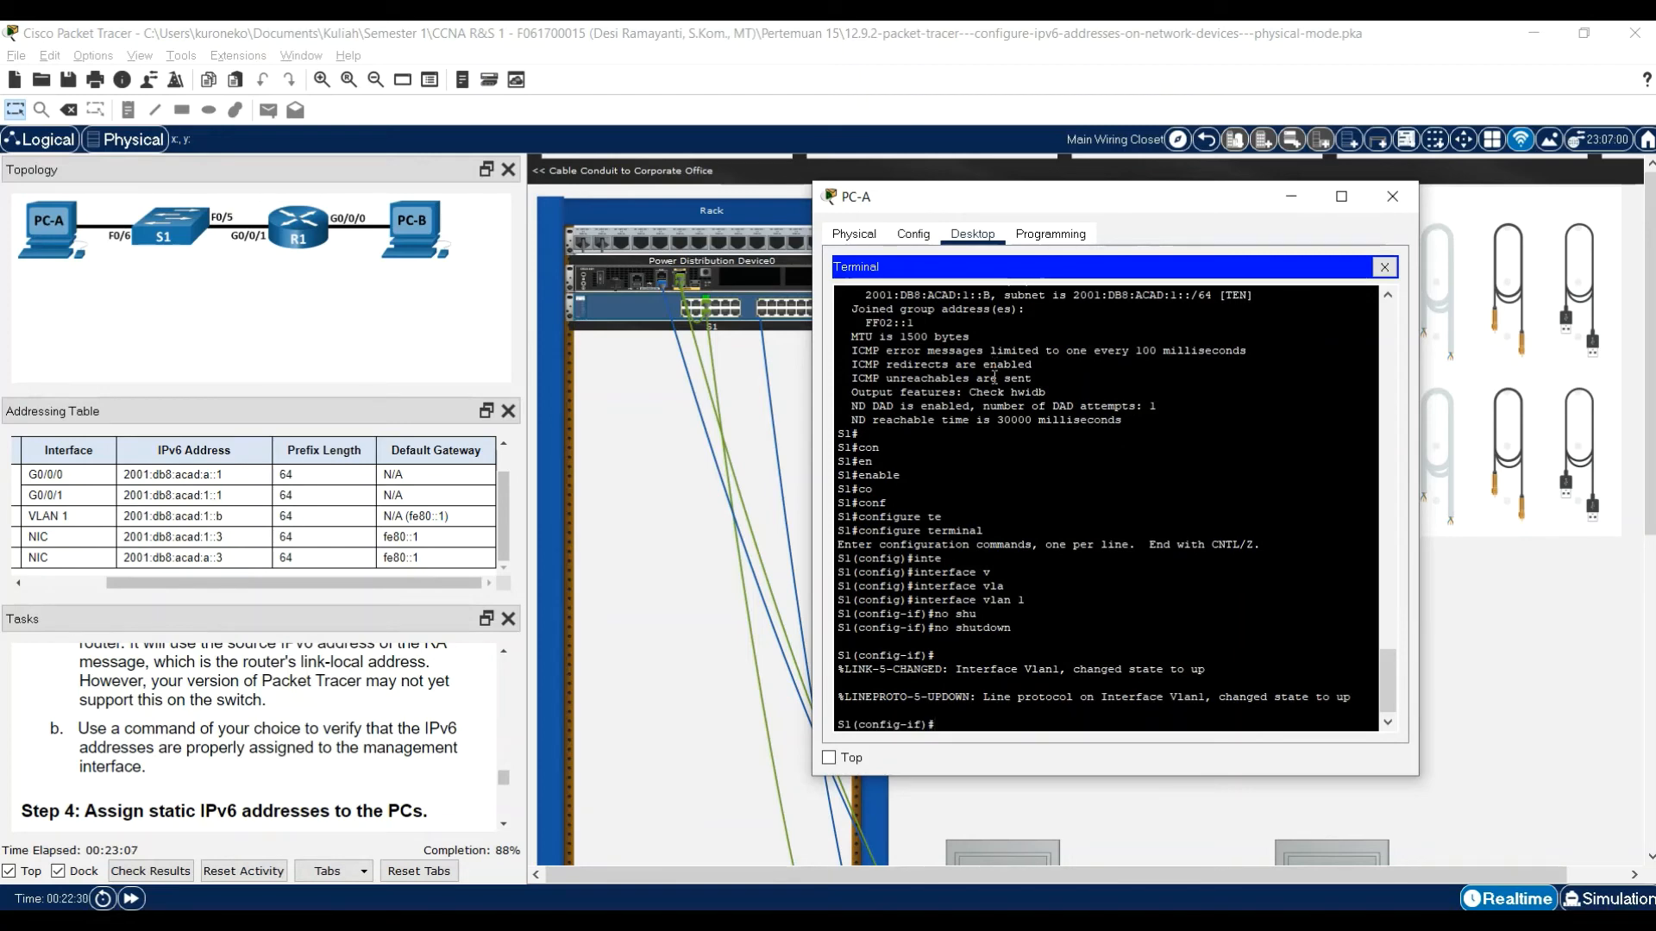
- Return S1 to privileged EXEC mode and recheck its management interface with show ipv6 interface vlan 1
text(exit)
key(Return)
text(exit)
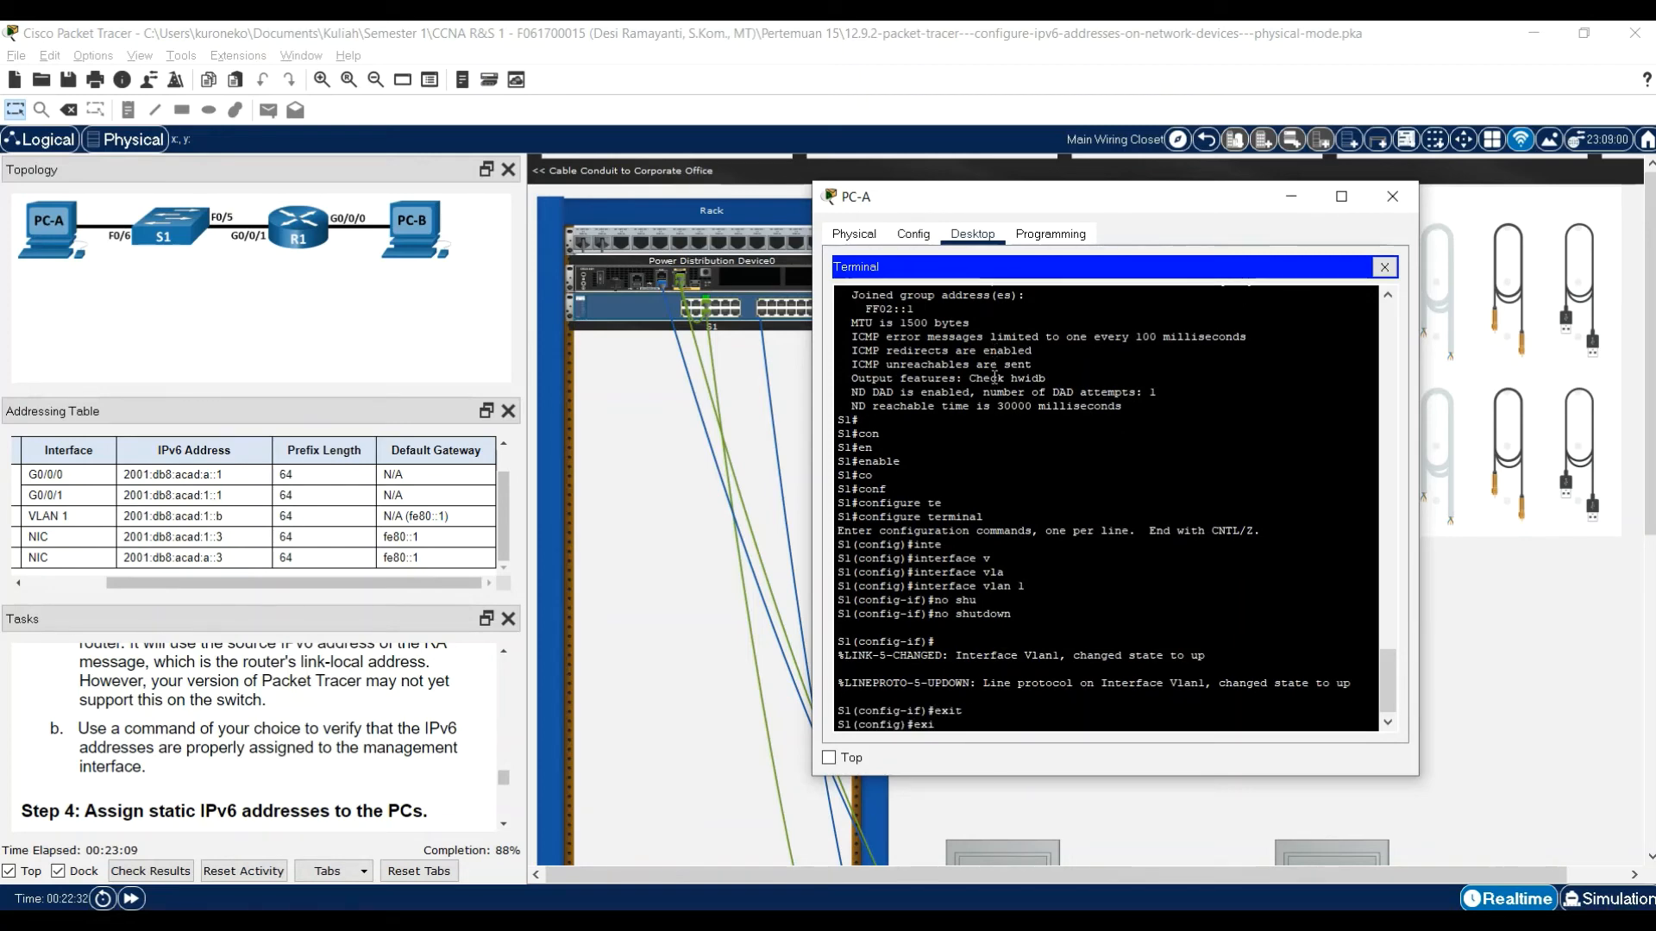
key(Return)
text(enable)
key(Up)
key(Up)
key(Up)
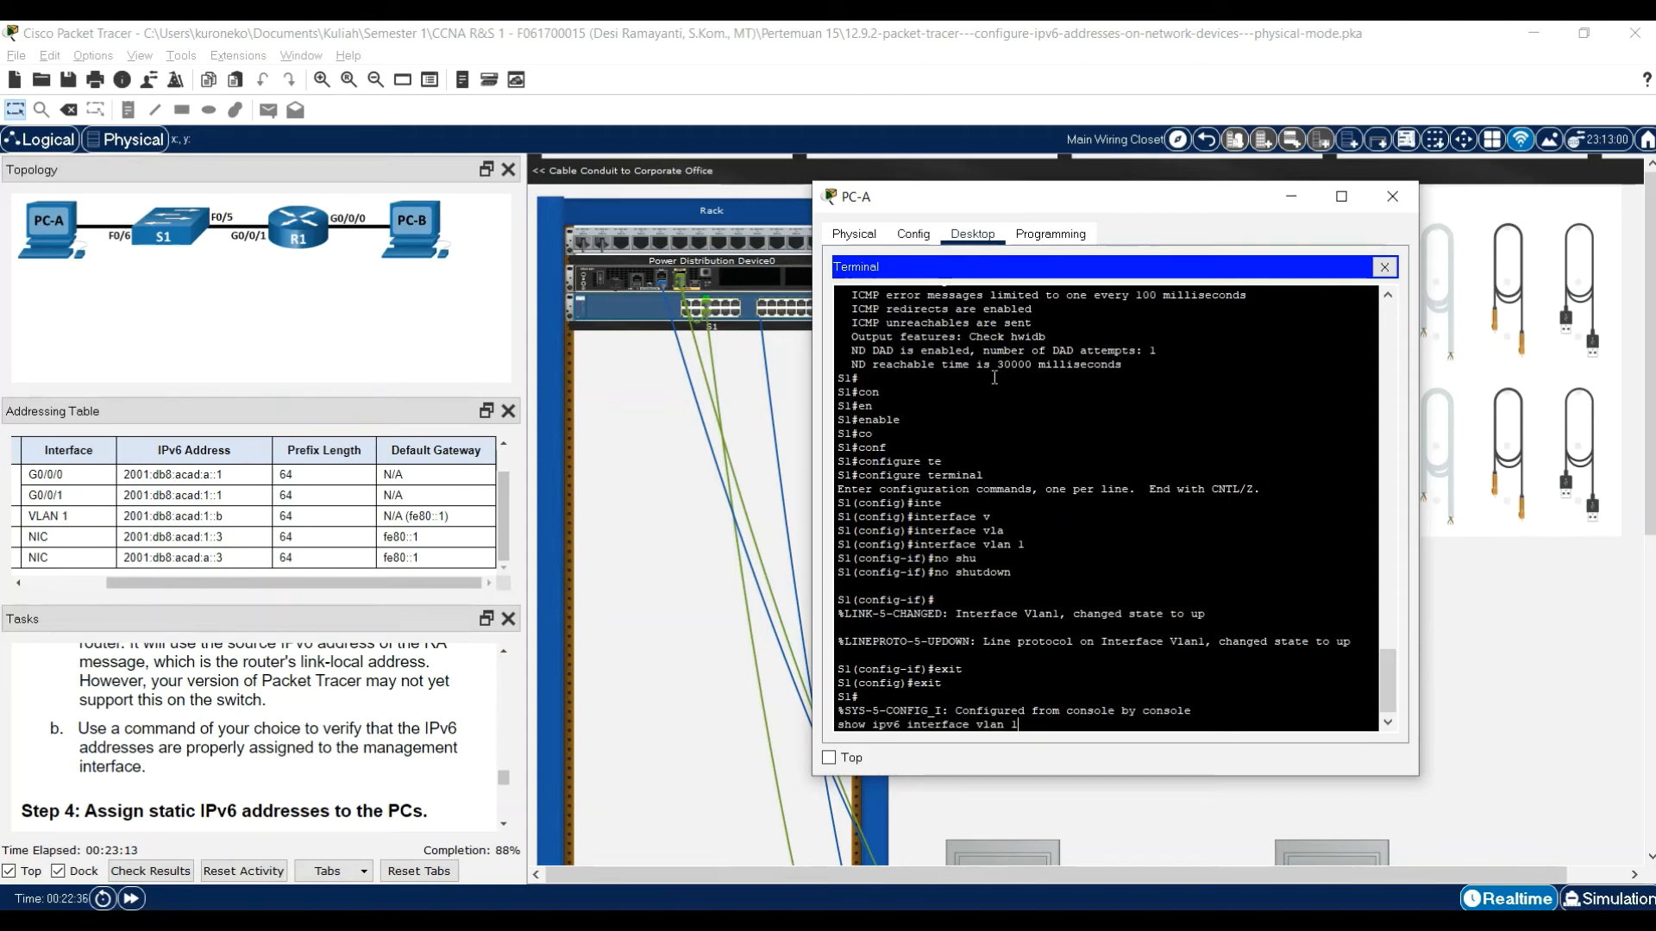
key(Return)
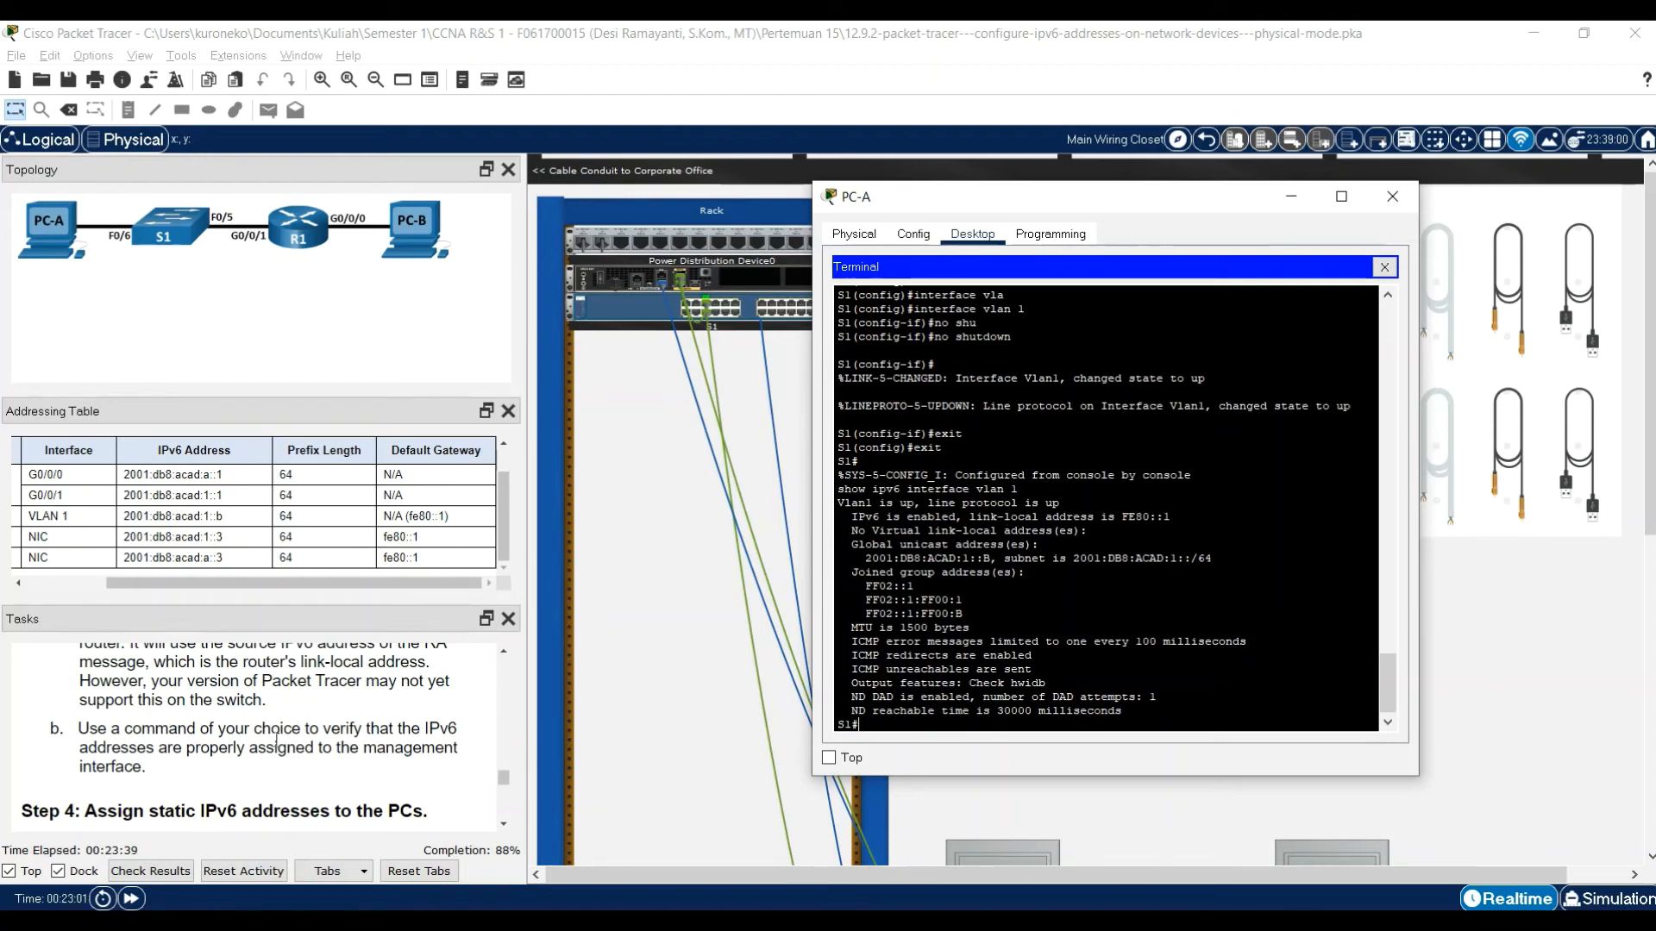
- Close PC-A's terminal, open its IP Configuration and switch IPv6 addressing to Static
scroll(210, 774, down, 2)
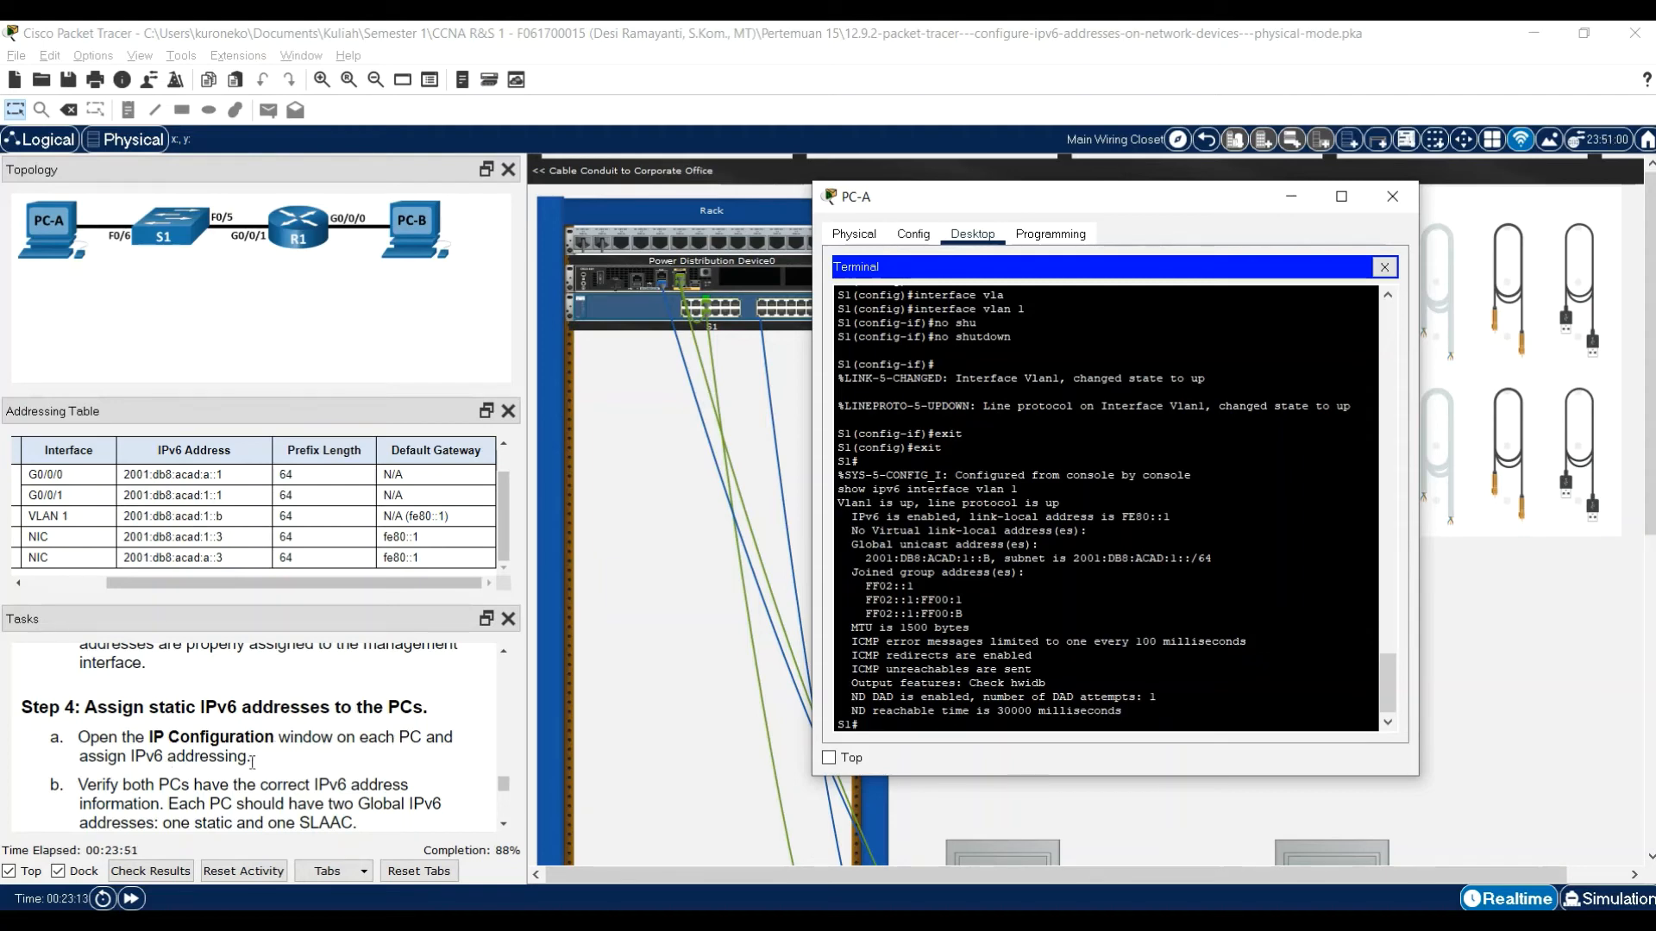
click(1210, 466)
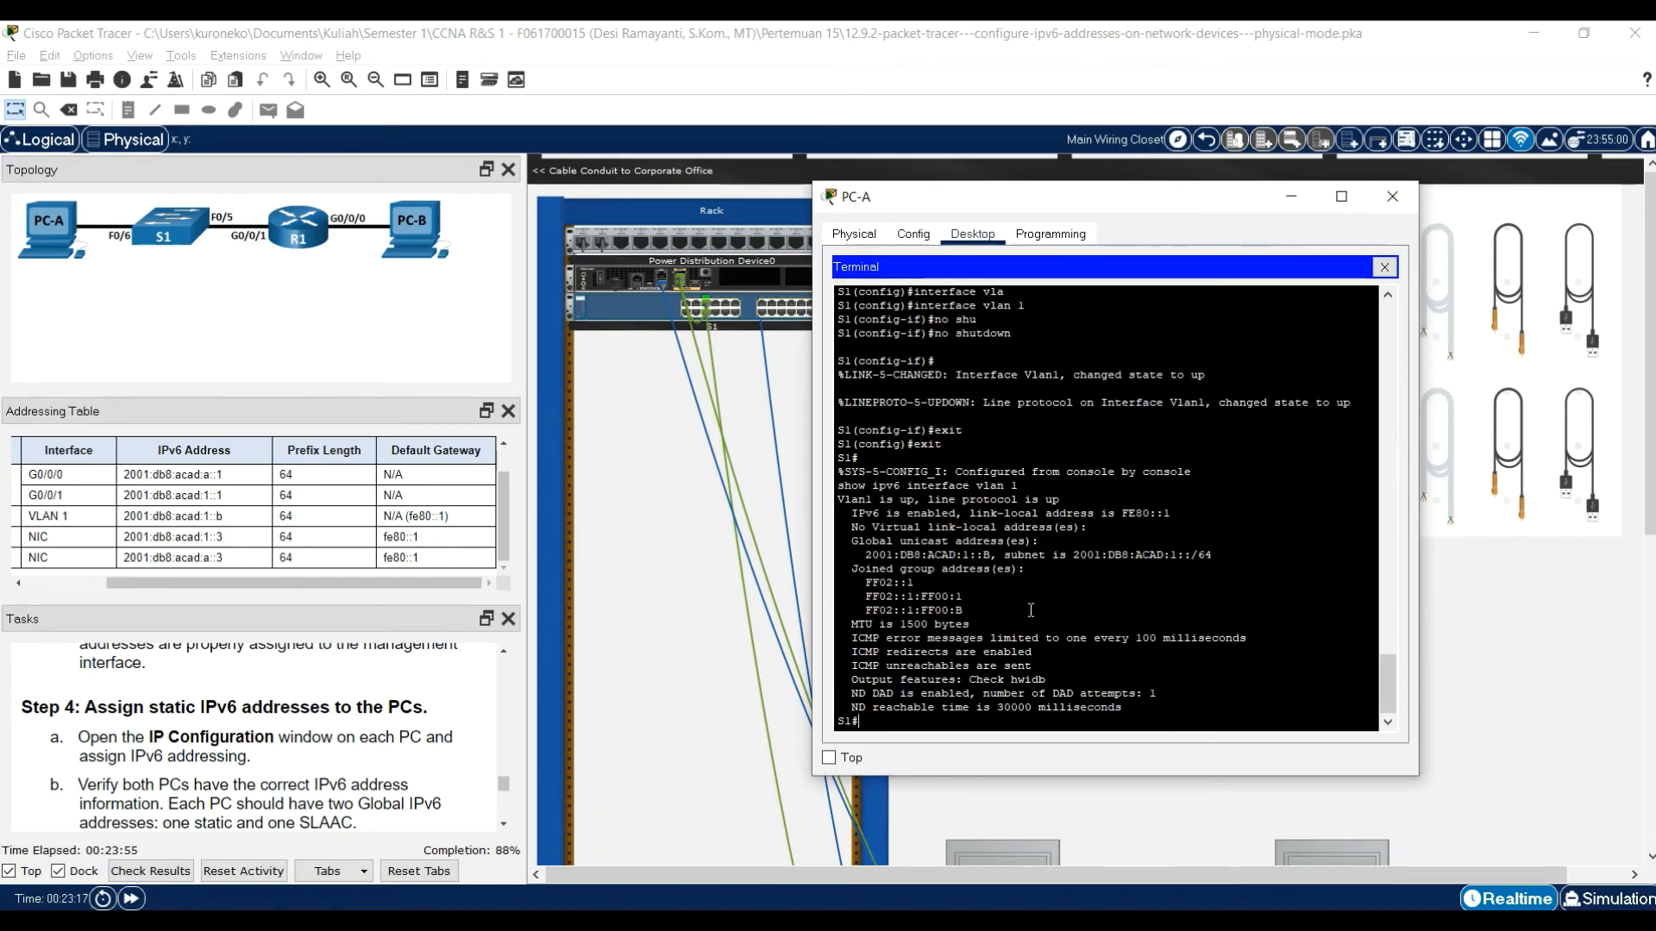
click(911, 236)
click(853, 234)
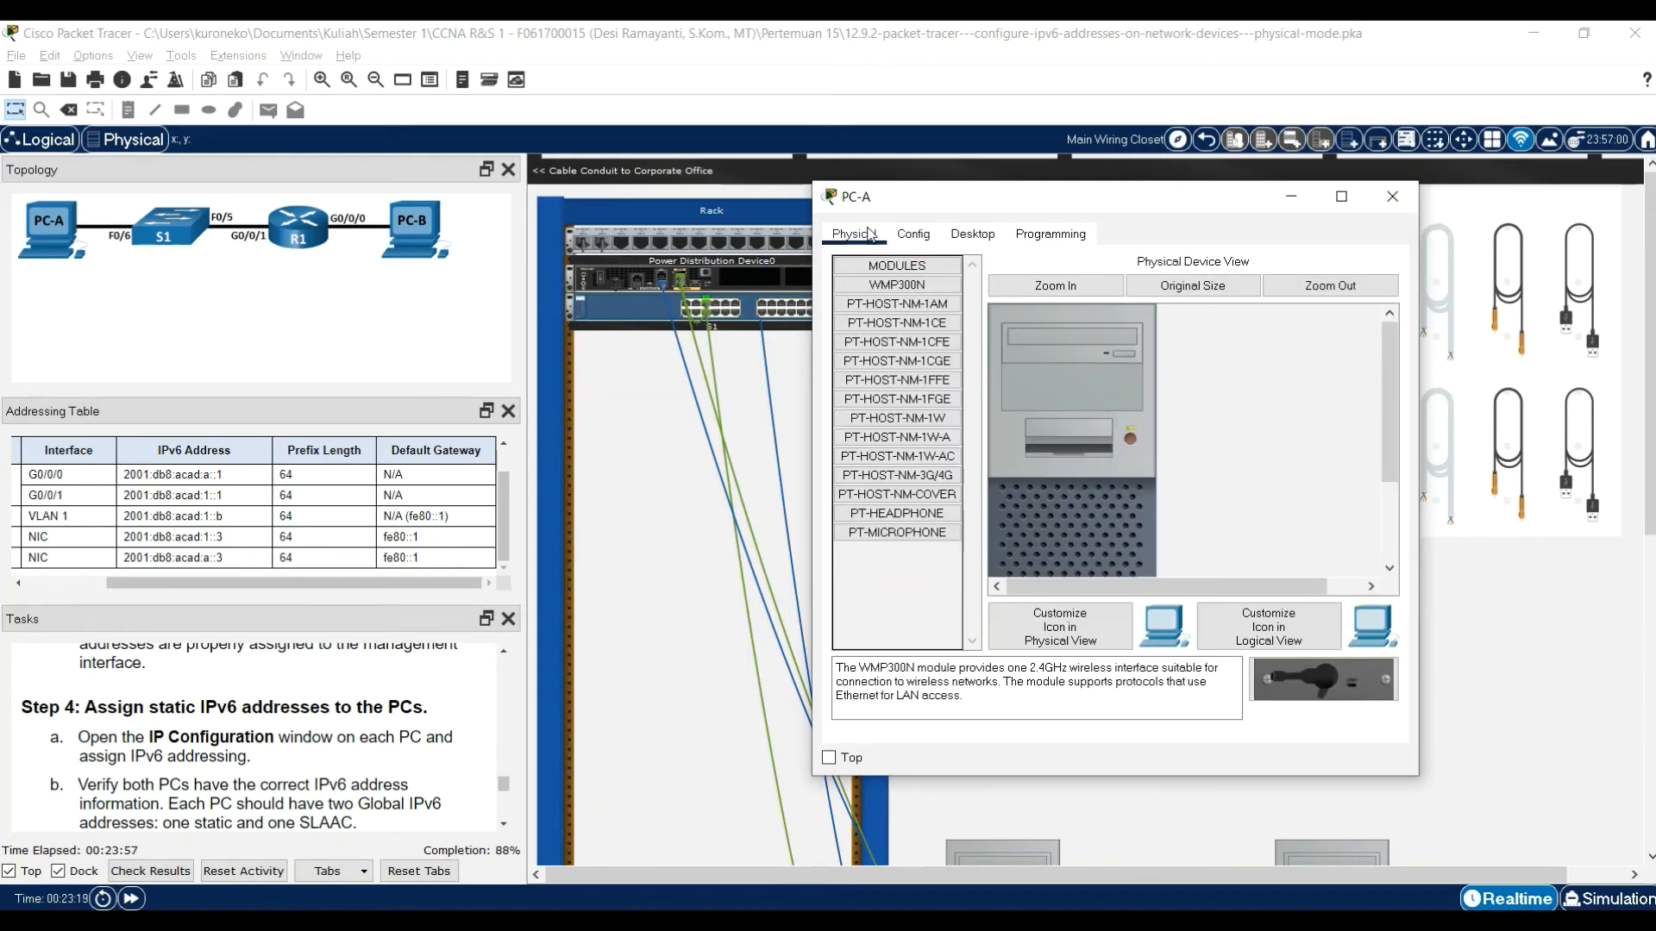
click(1050, 235)
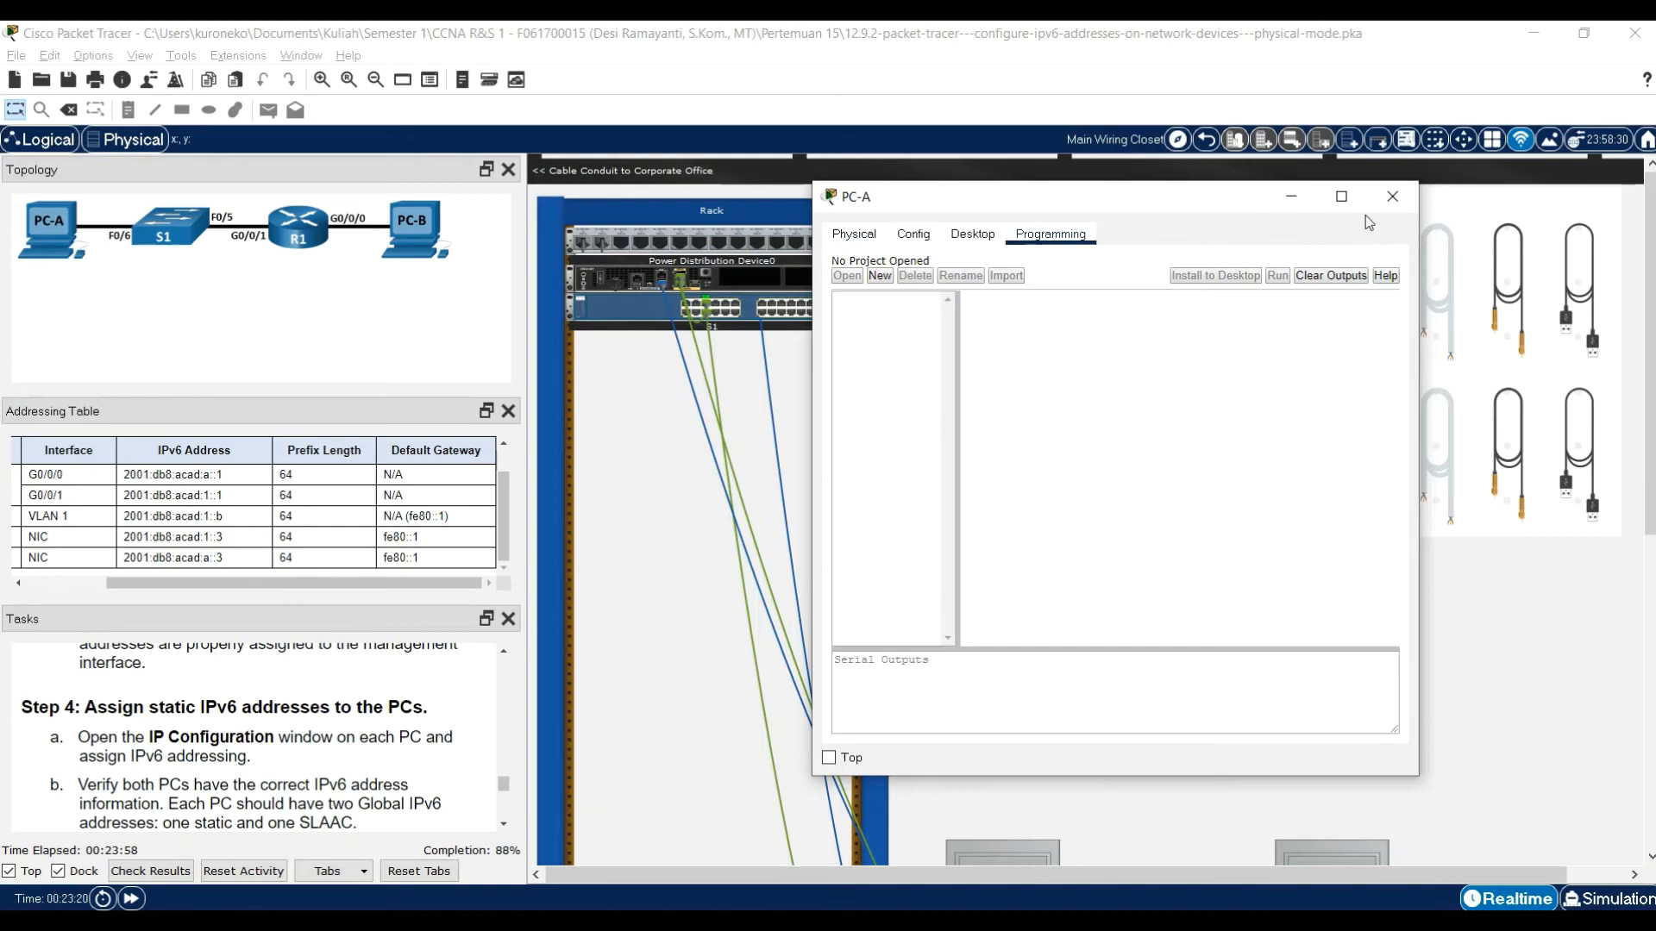
click(972, 235)
click(1390, 269)
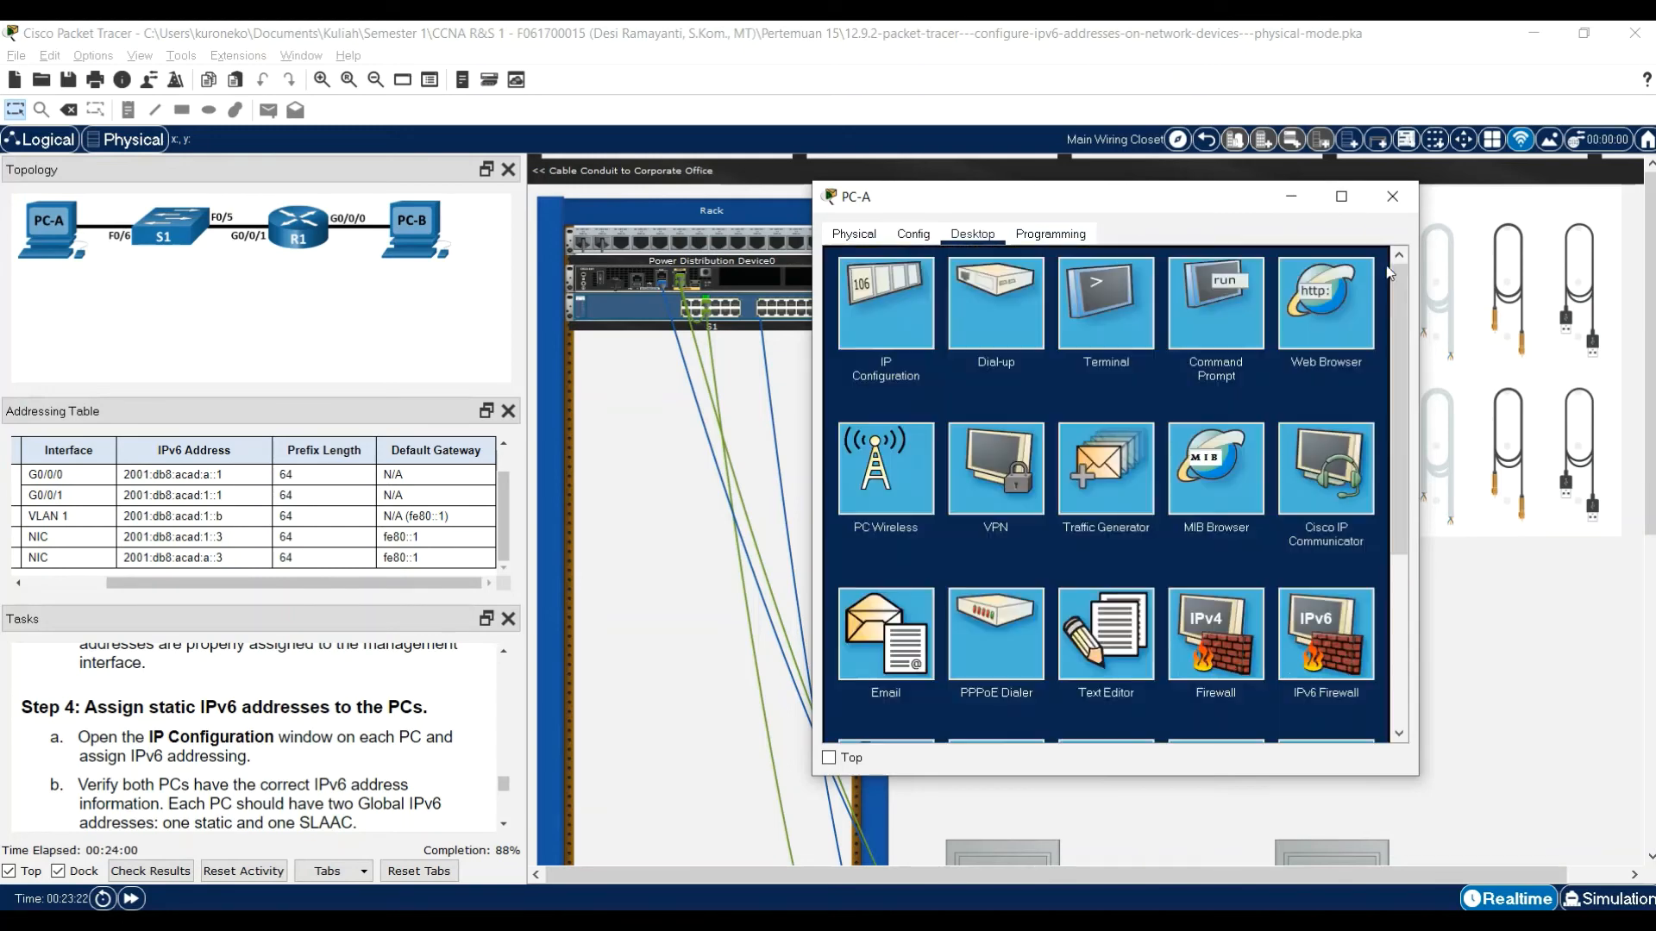
click(872, 307)
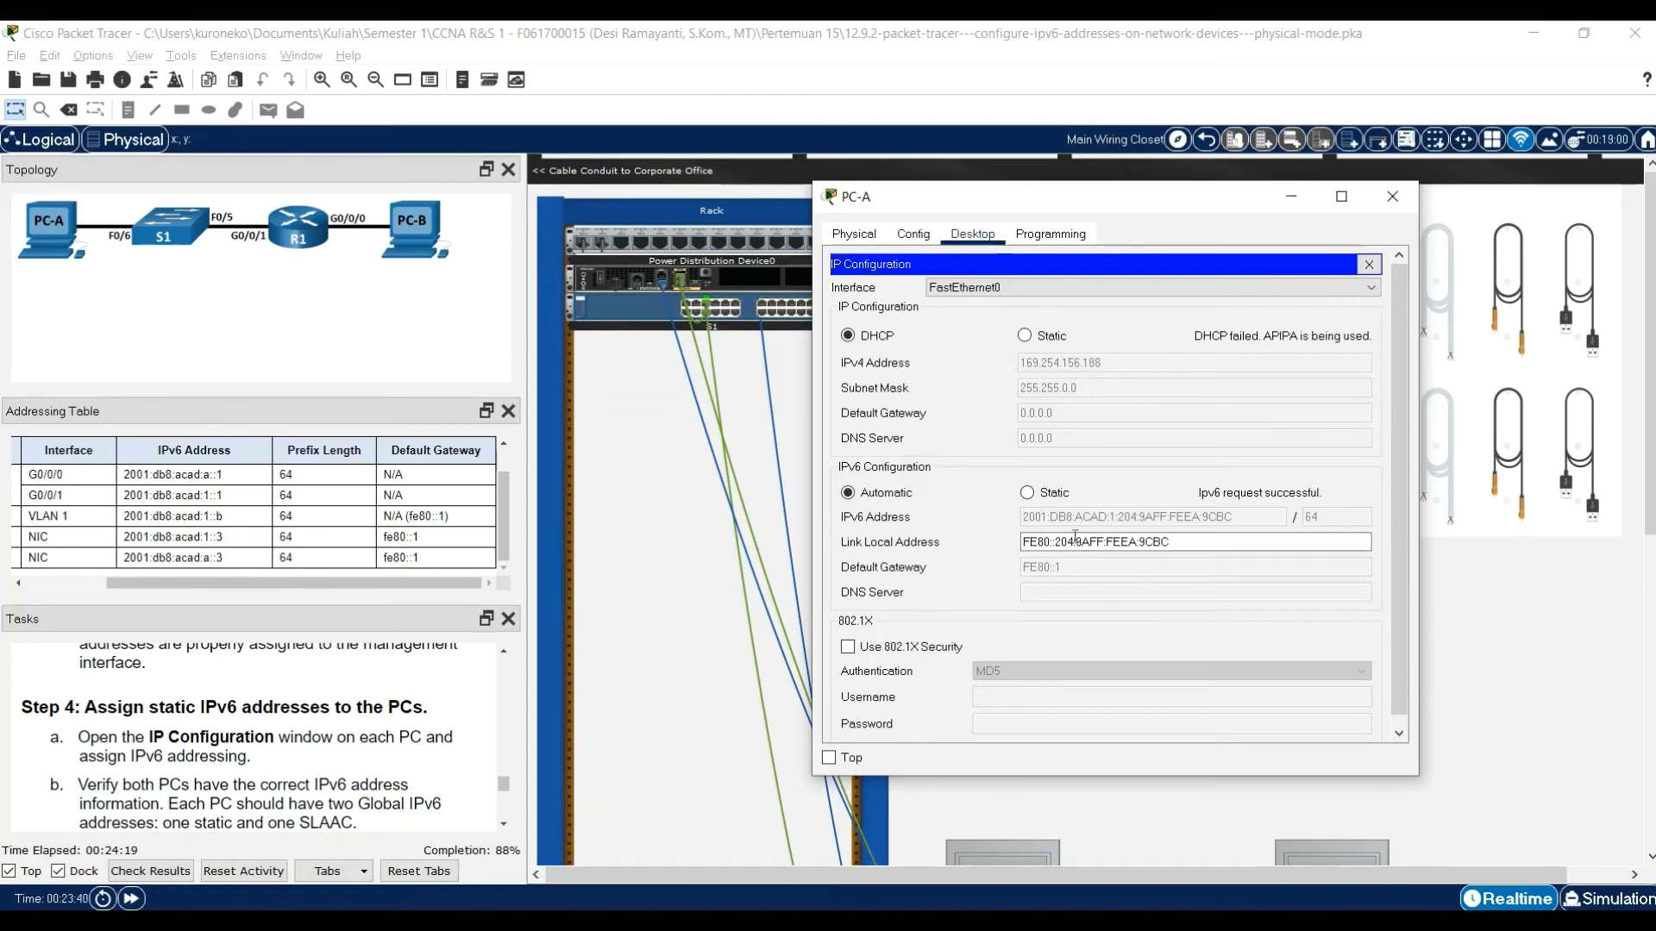
click(1027, 493)
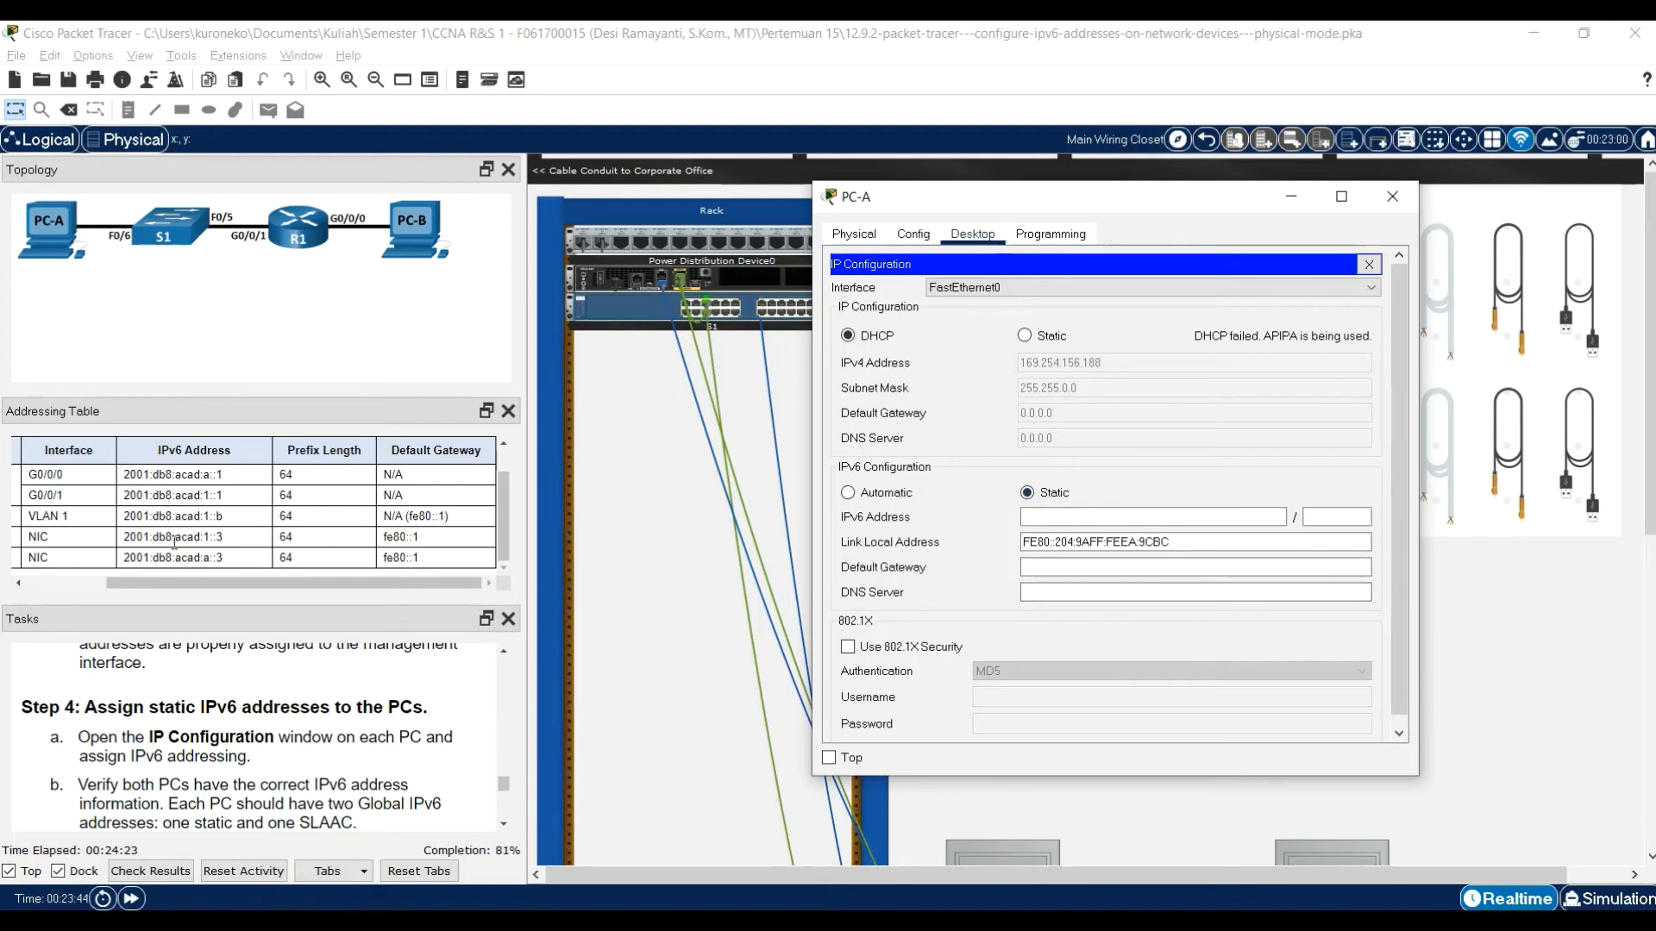
- Switch to Excel and copy PC-A's IPv6 address 2001:db8:acad:1::3 from the addressing table
click(211, 579)
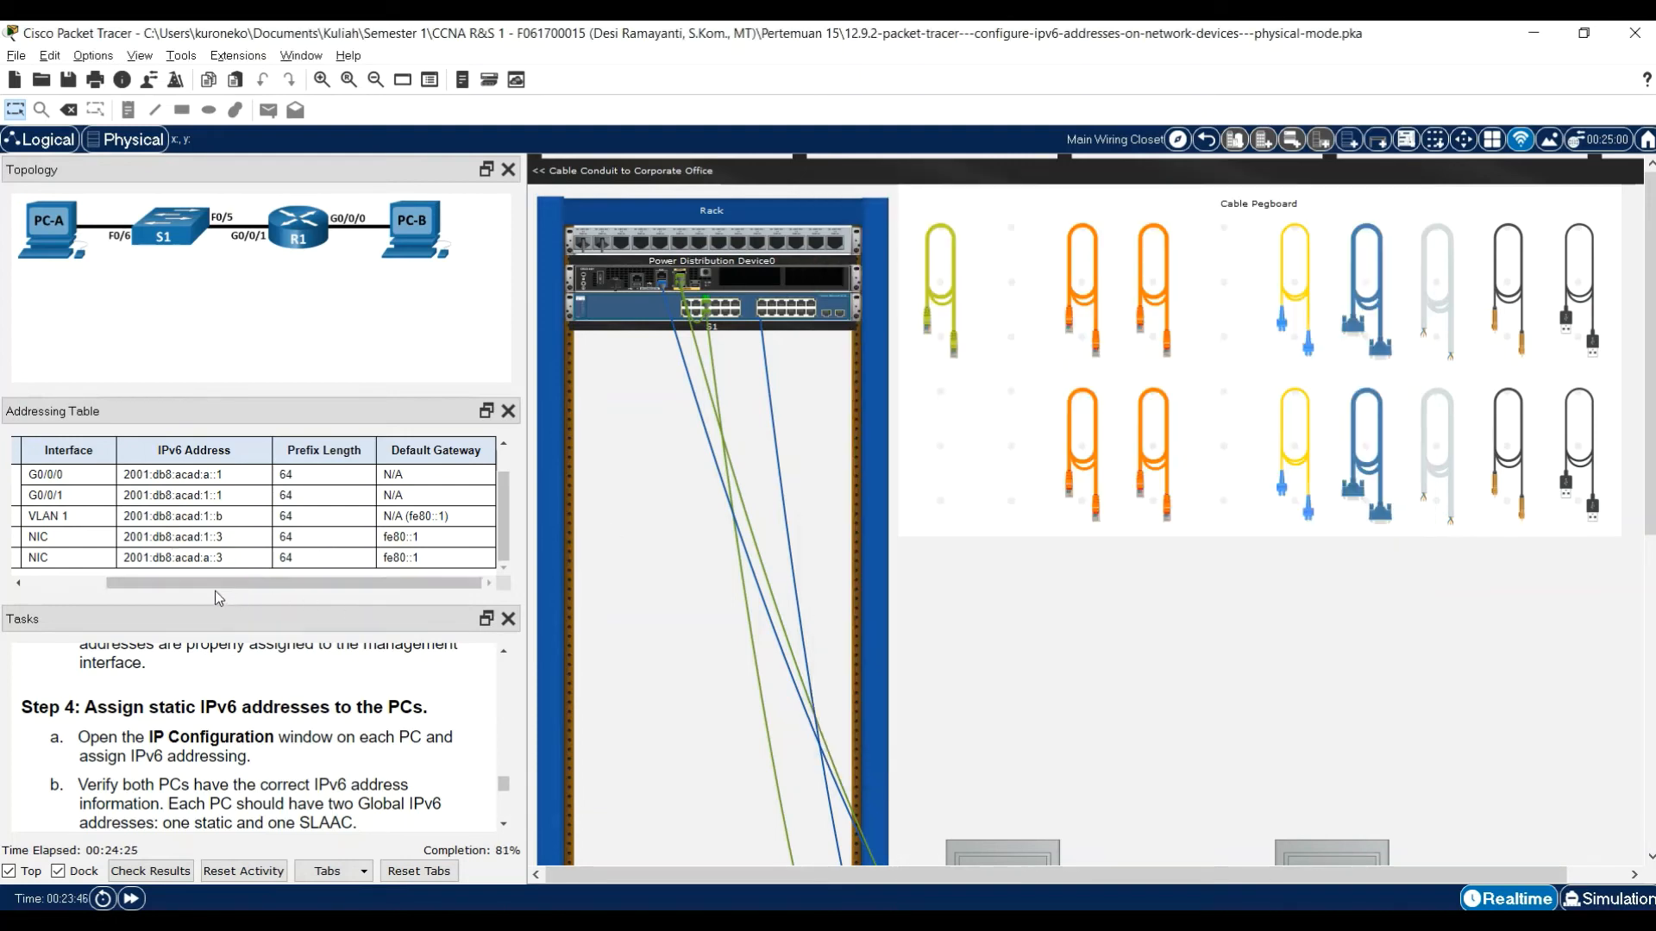
mouse_move(188, 583)
mouse_down()
mouse_move(107, 583)
mouse_move(183, 583)
mouse_up()
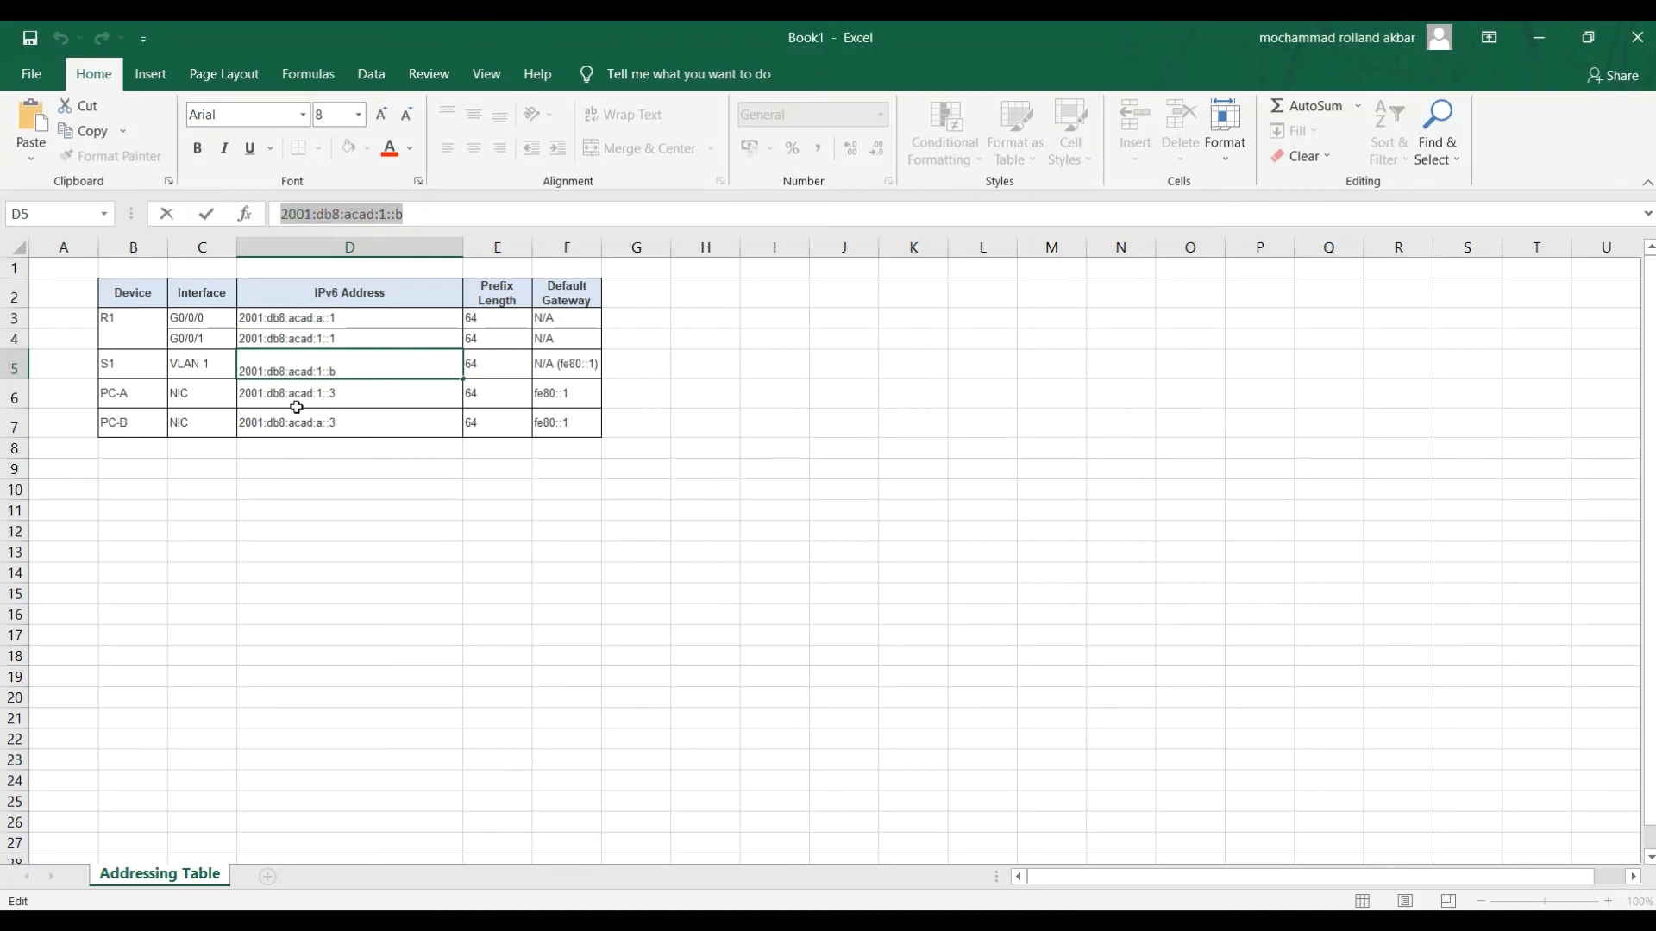
drag(296, 395, 414, 388)
drag(416, 216, 245, 200)
key(ctrl+c)
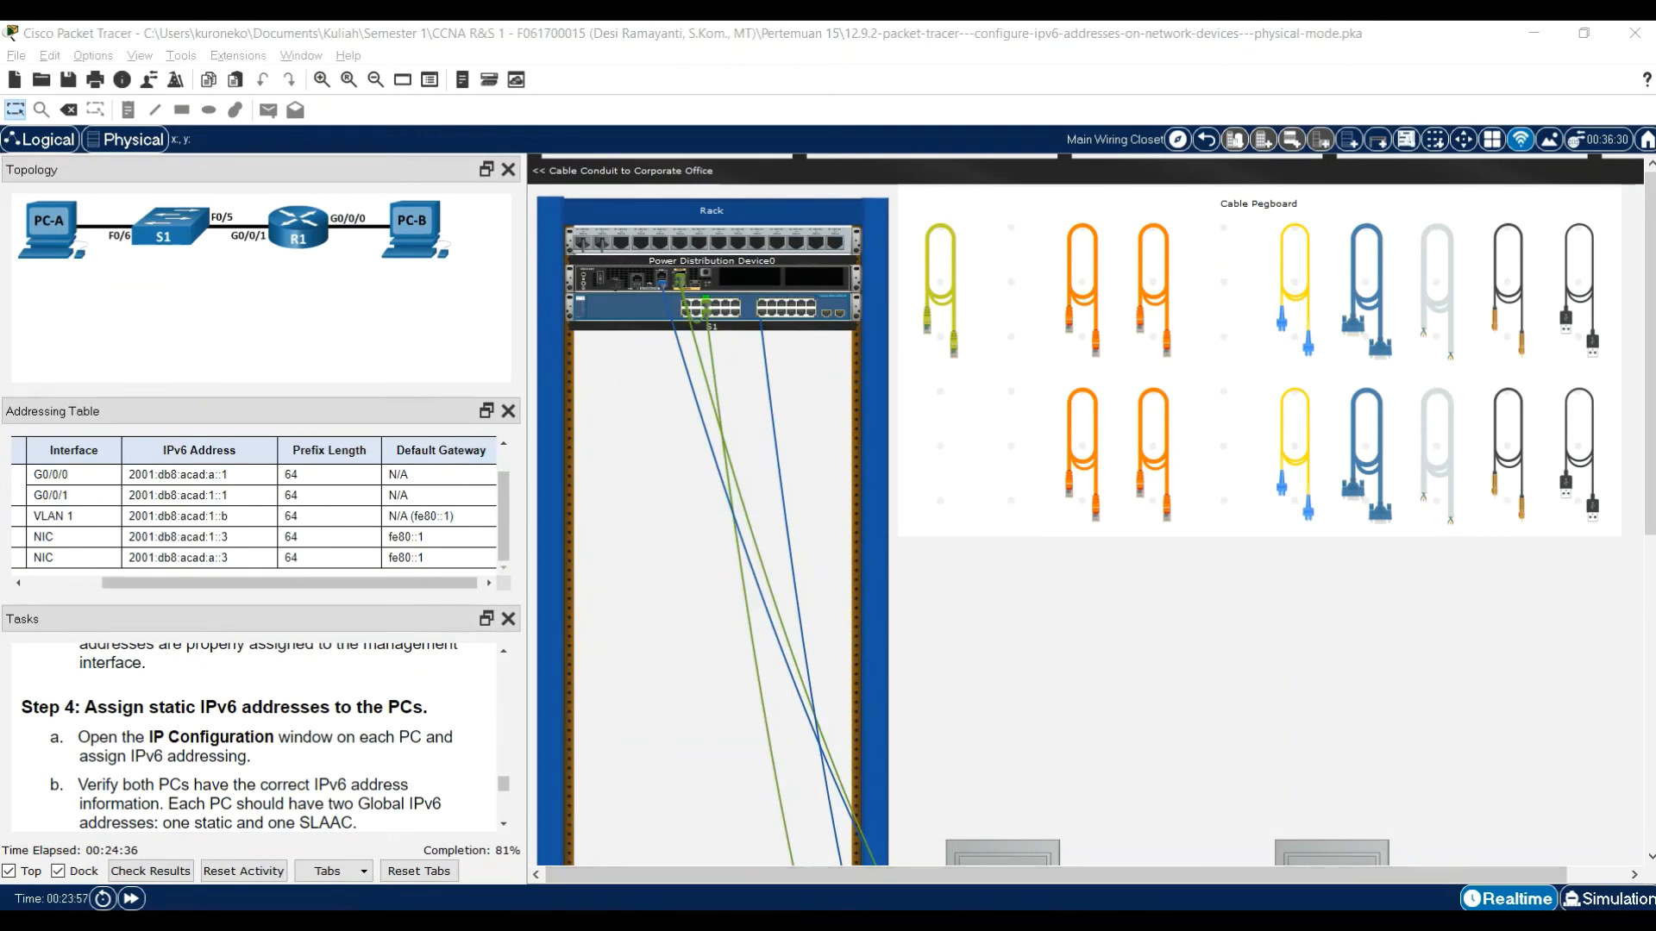
- Switch back to PC-A's IP Configuration, paste 2001:db8:acad:1::3 as the IPv6 address and set the prefix length to 64
mouse_move(990, 923)
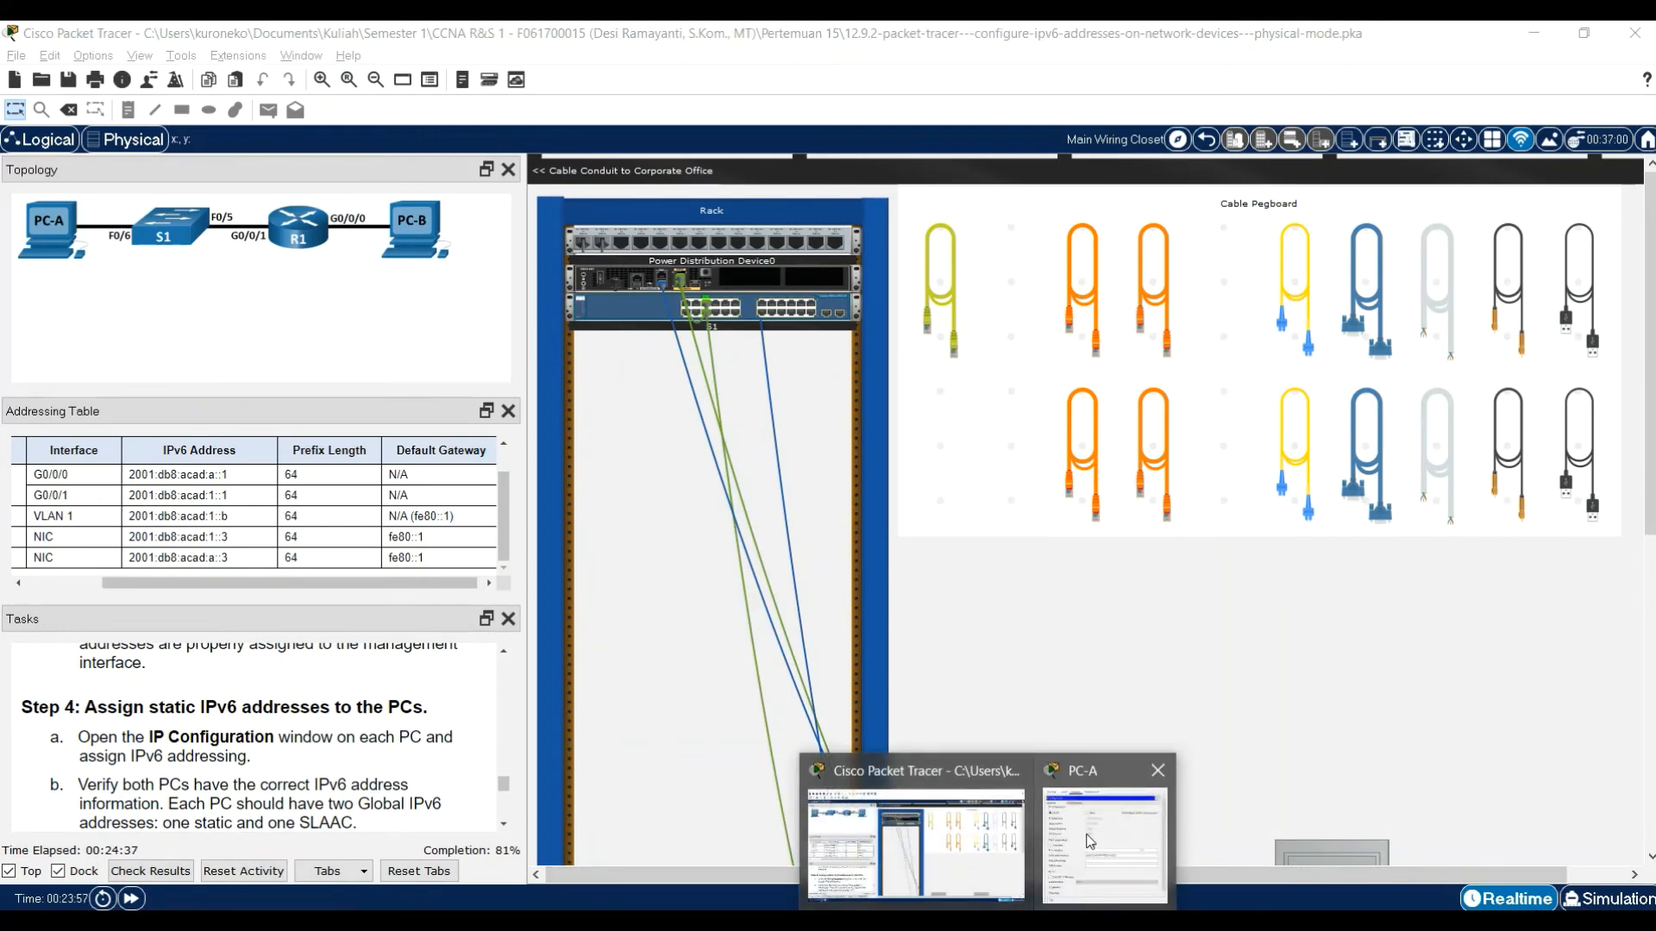
click(1091, 840)
click(1115, 518)
key(ctrl+v)
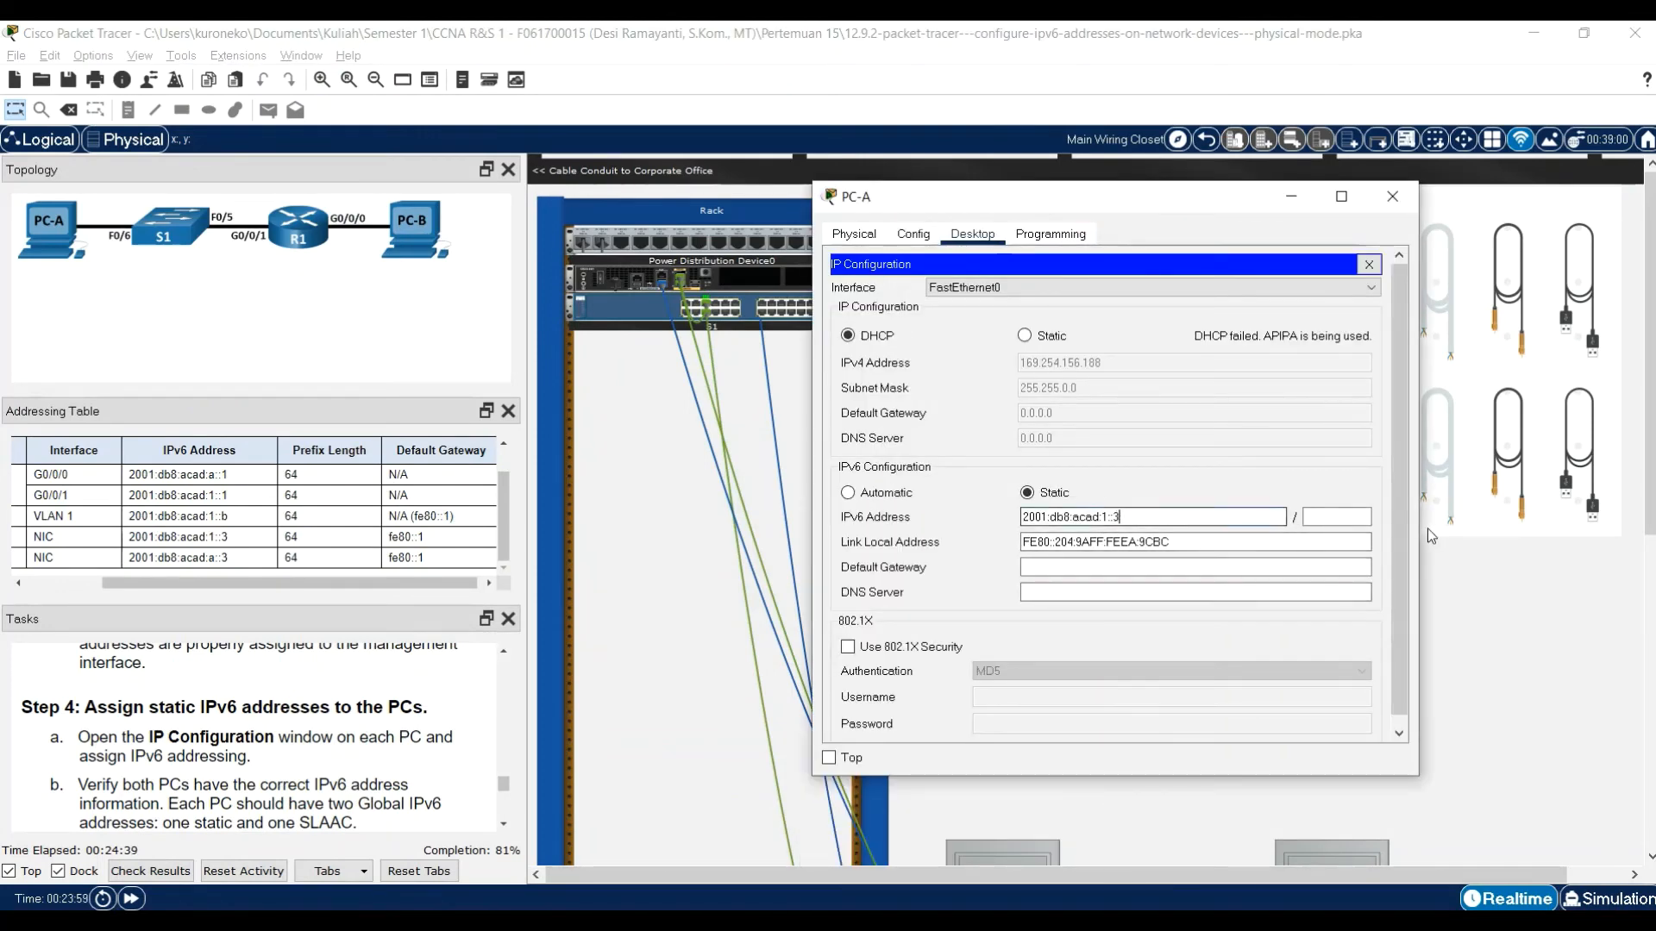
click(1352, 514)
text(64)
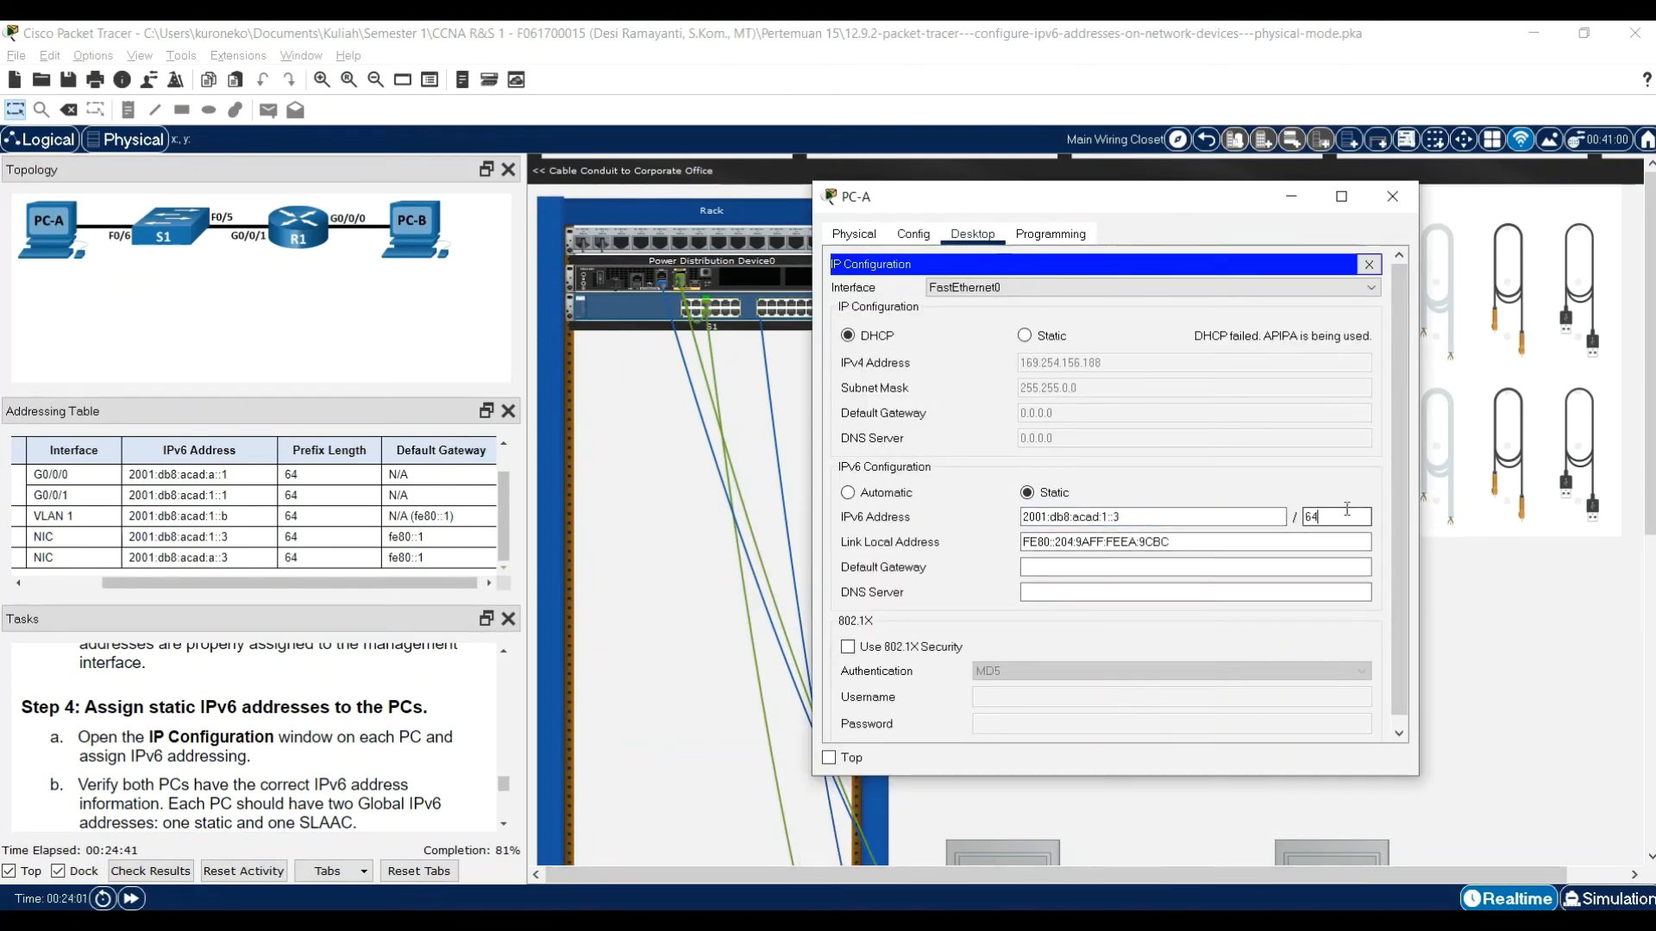
- Set PC-A's IPv6 default gateway to fe80::1 and close its configuration window
click(1126, 565)
text(fe)
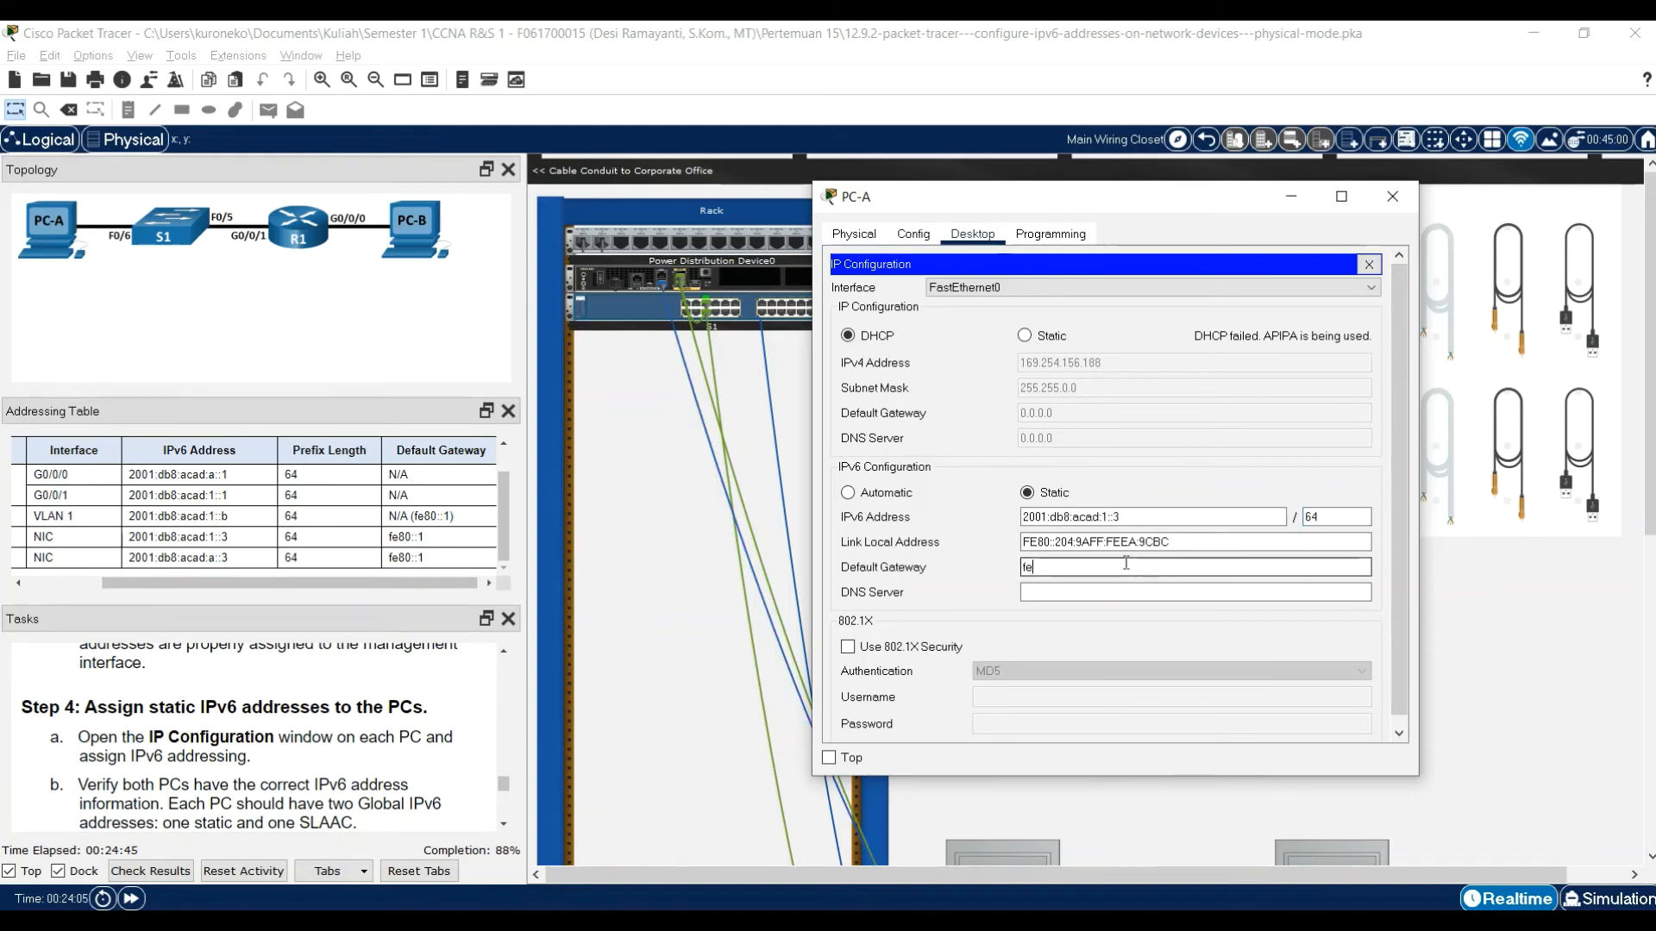
text(80::1)
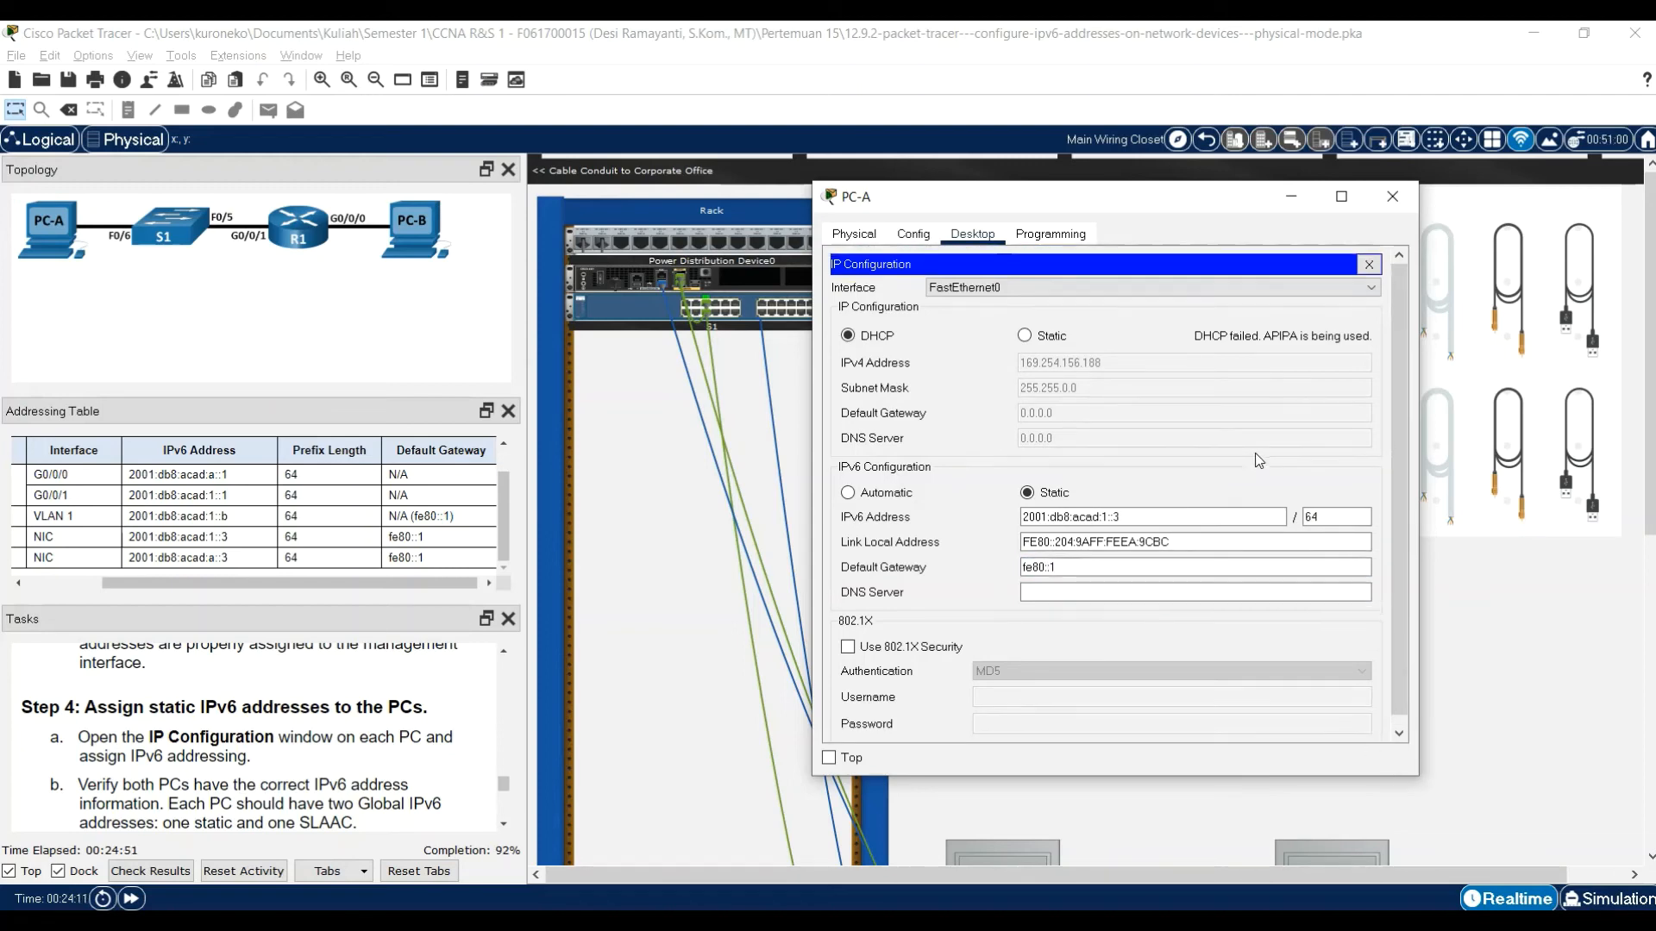
click(1369, 265)
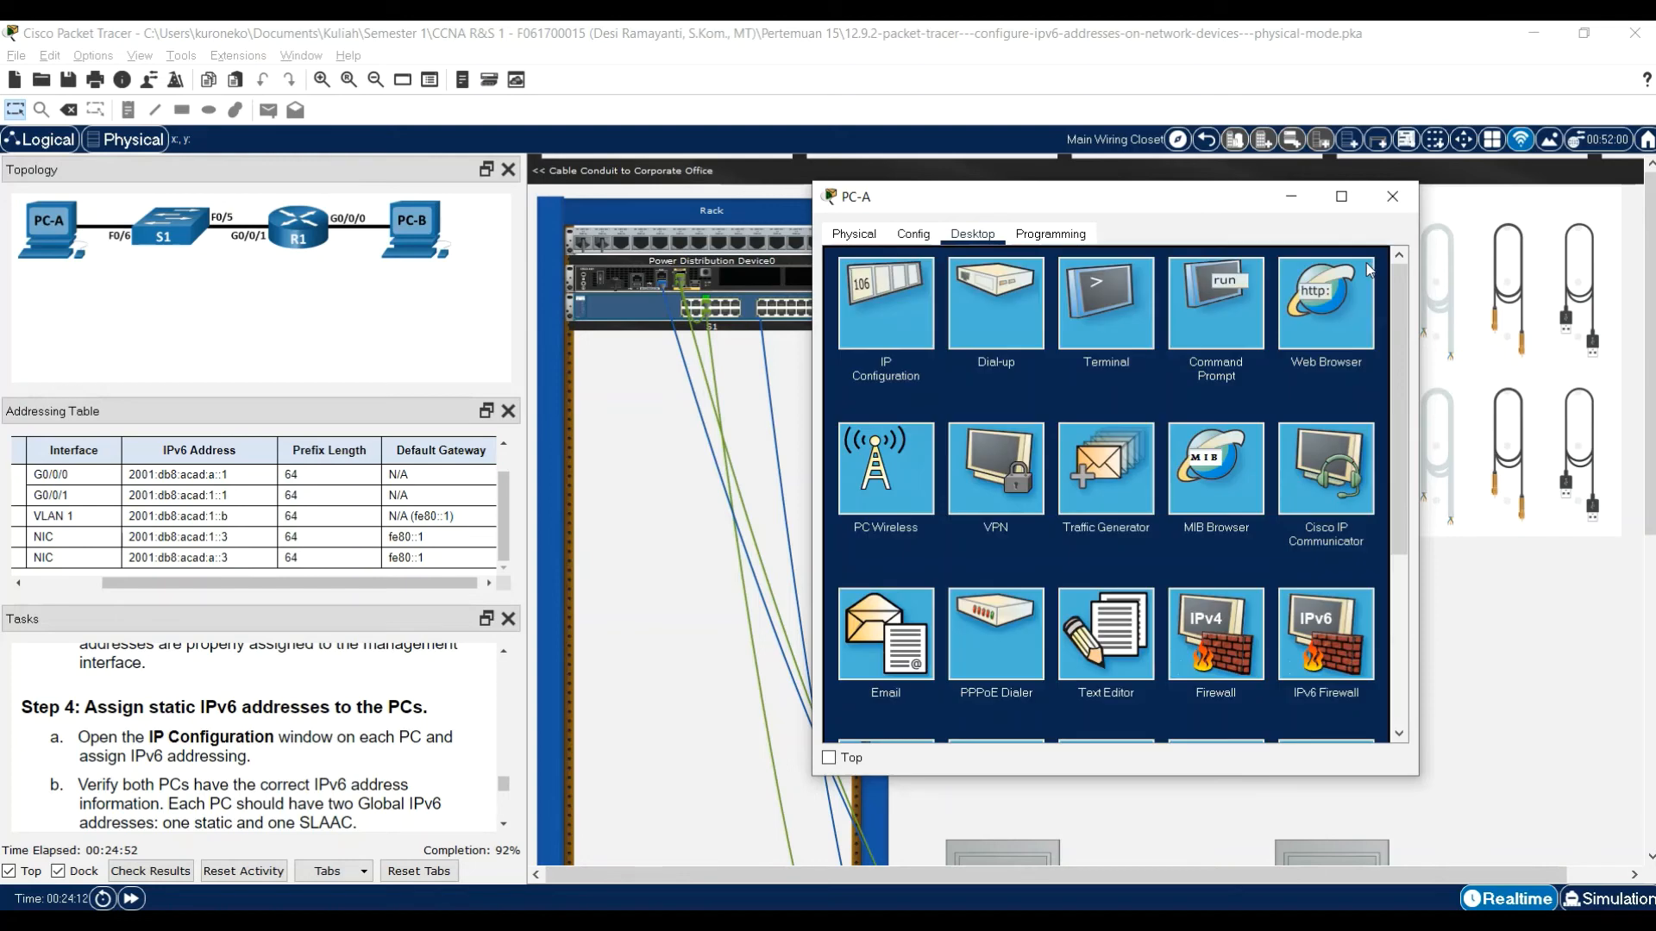
click(1392, 196)
scroll(942, 538, down, 4)
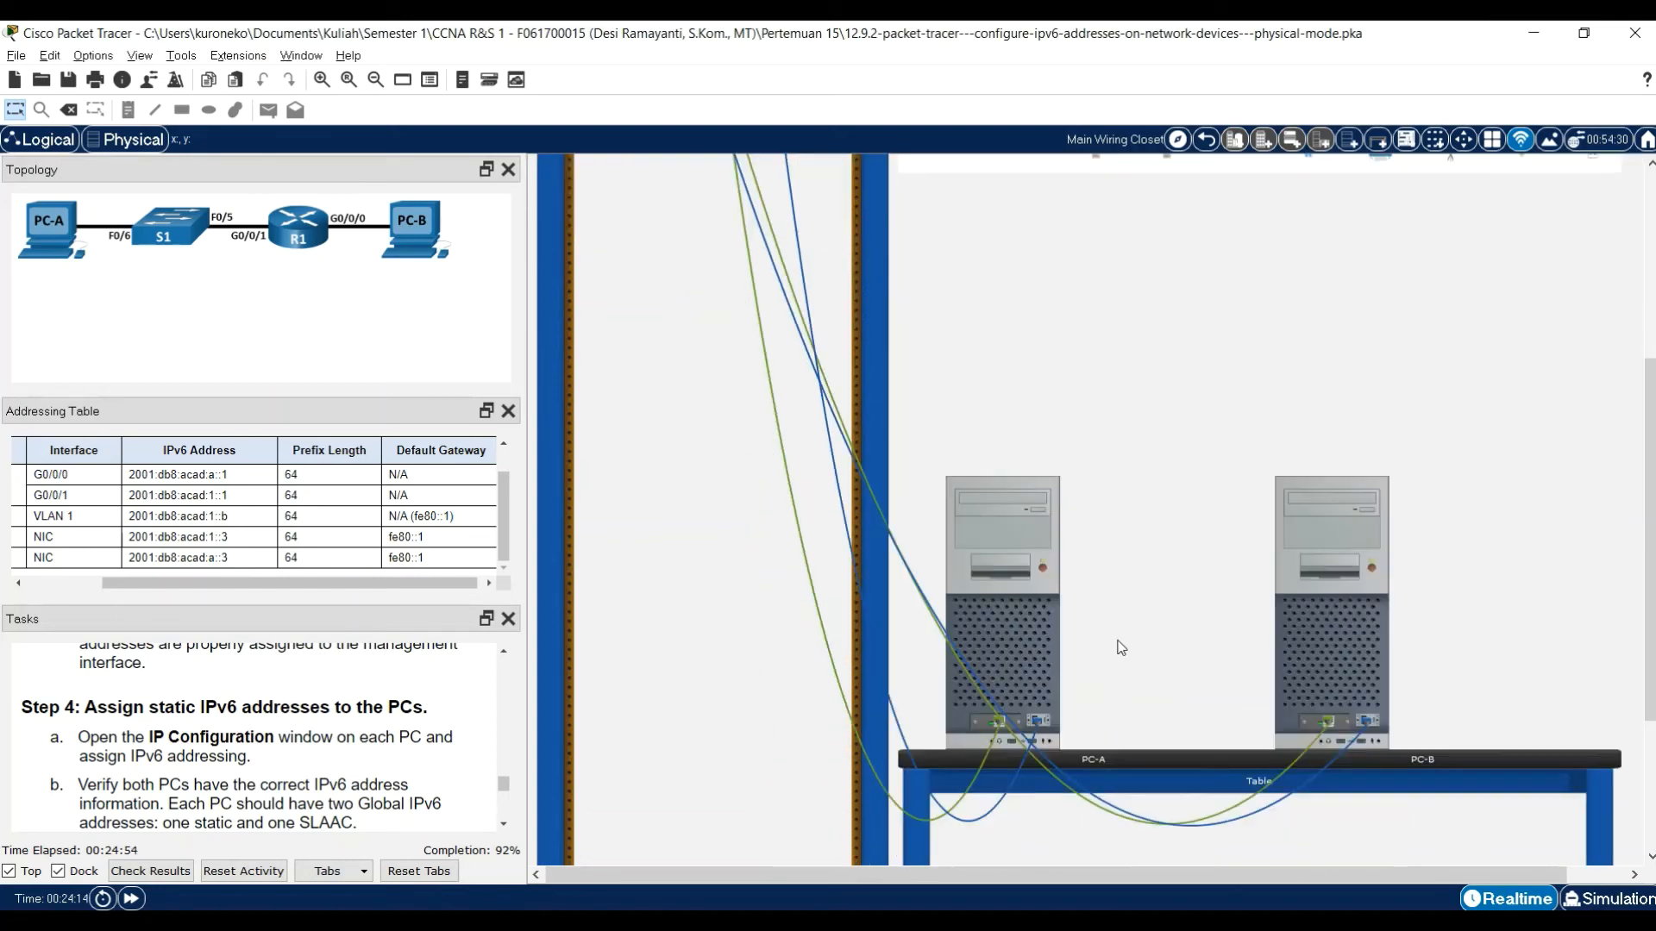
- Open PC-B's IP Configuration and switch its IPv6 addressing to Static
click(1323, 644)
click(619, 286)
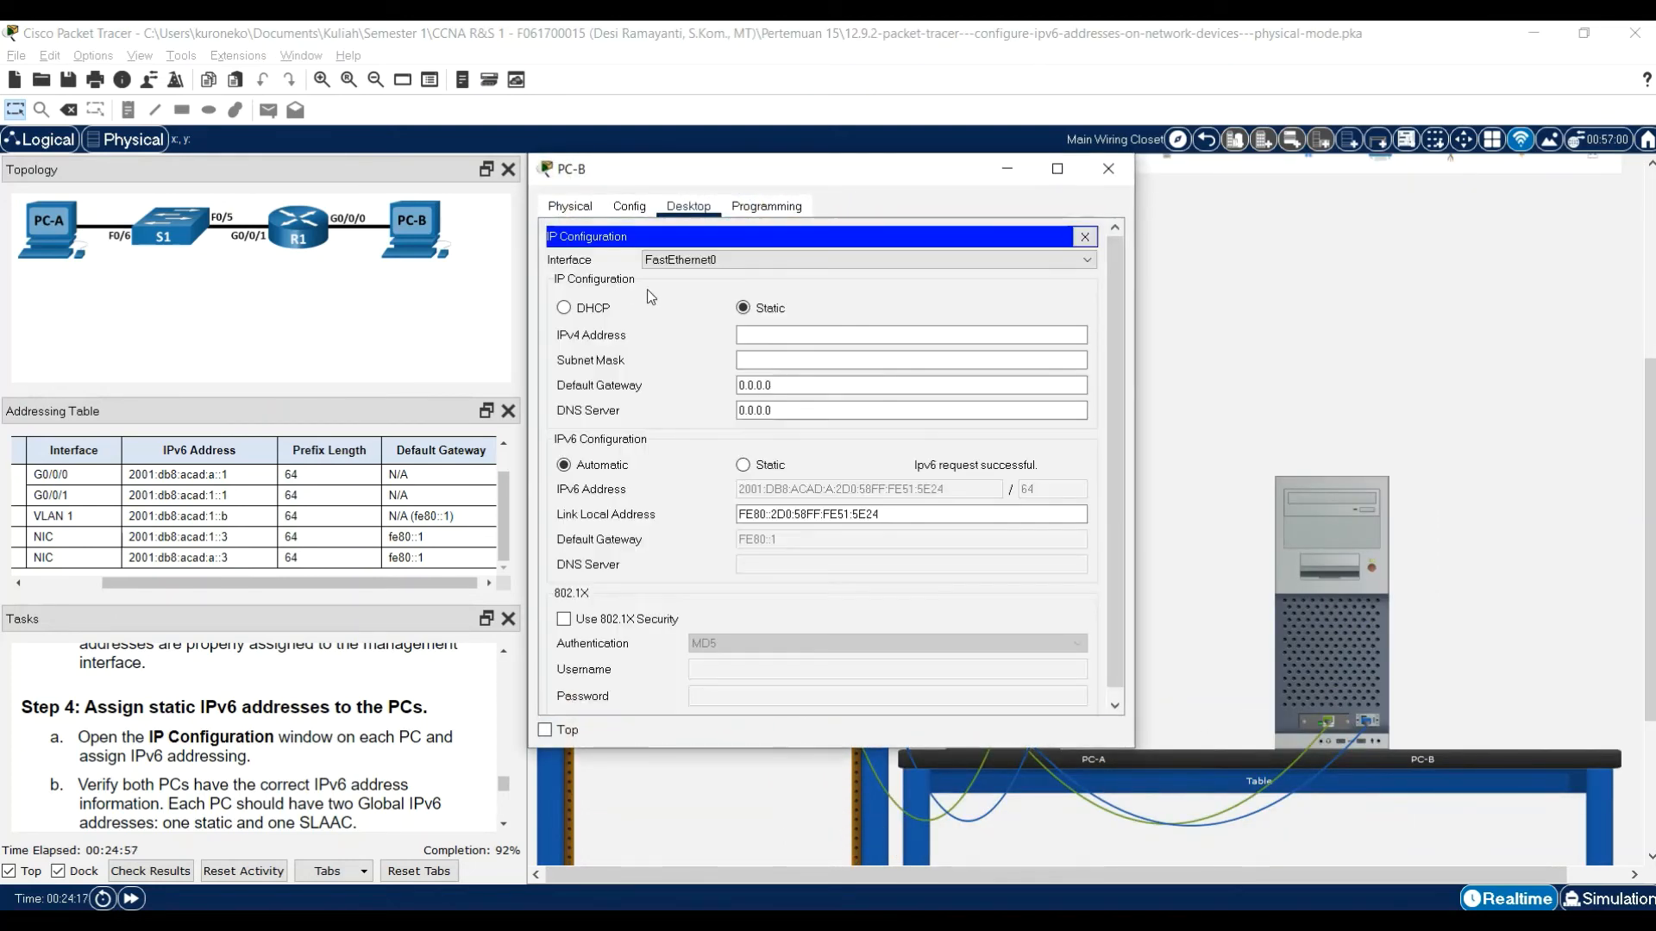
click(743, 466)
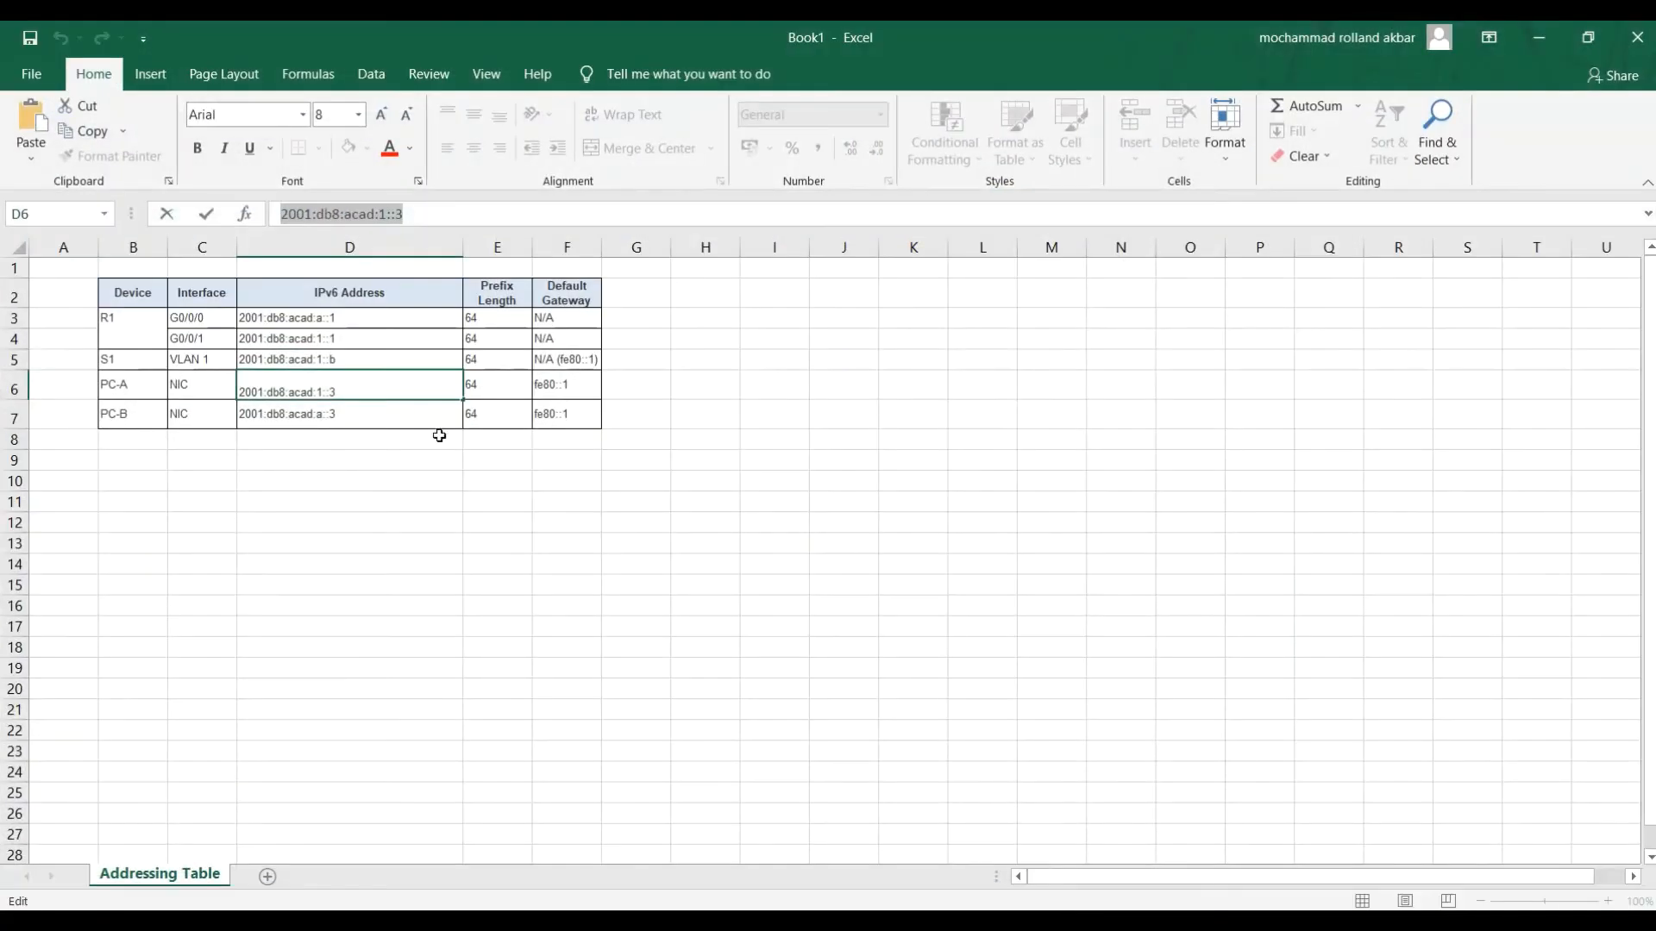
- In the Excel addressing table, copy PC-B's IPv6 address 2001:db8:acad:a::3
click(298, 408)
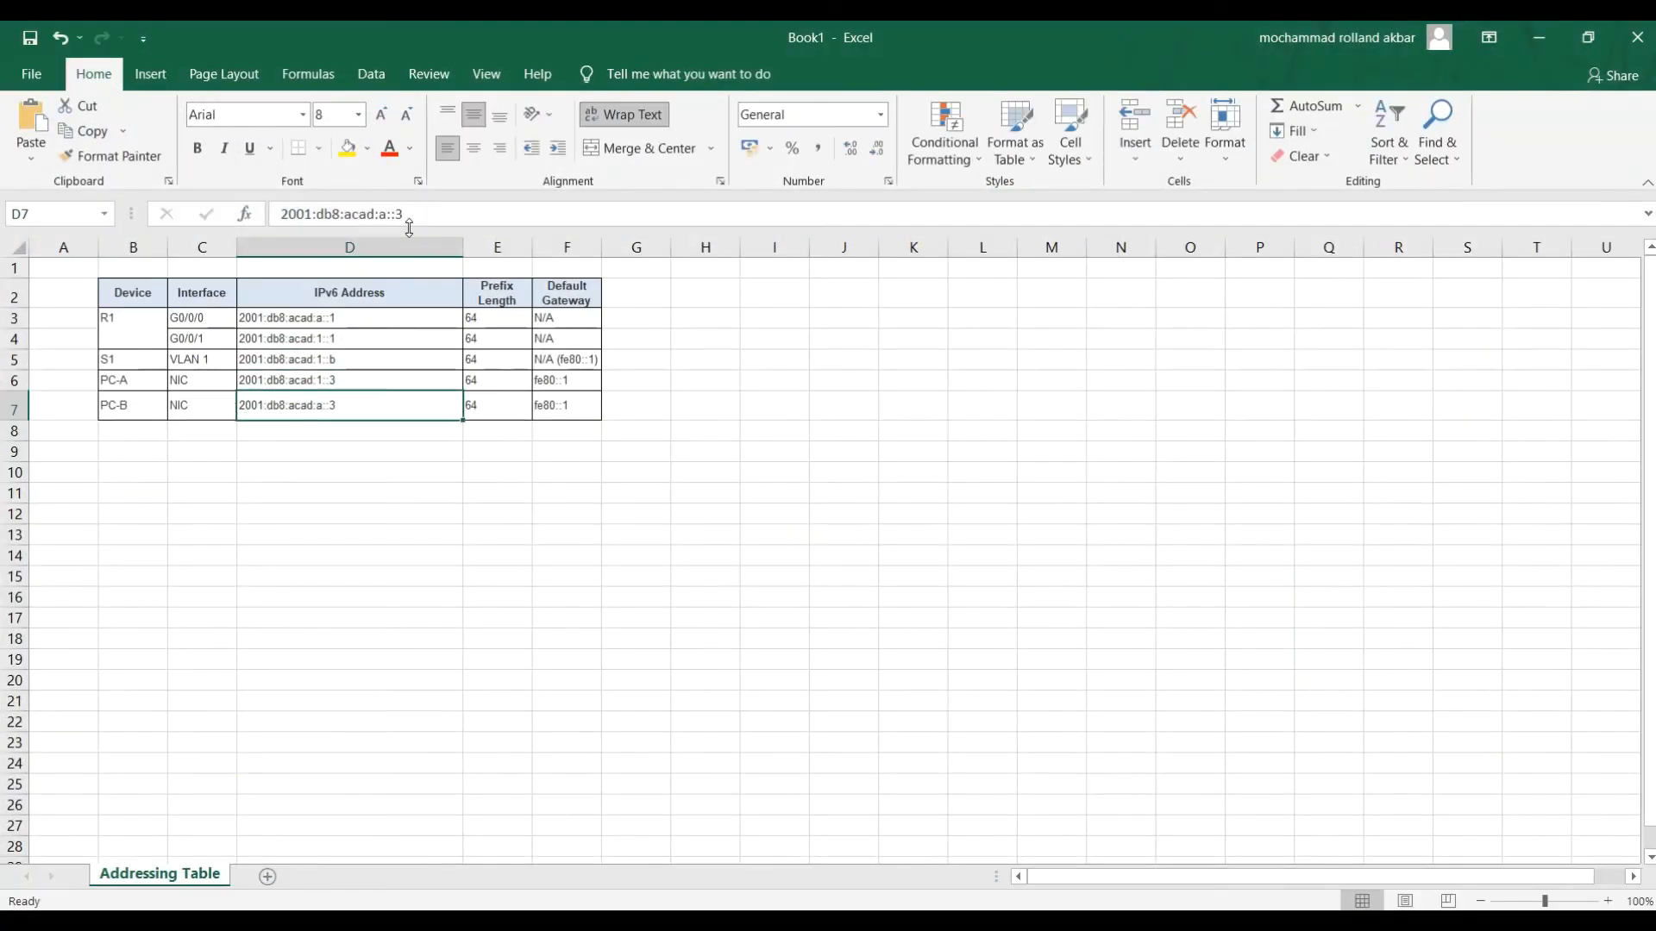
drag(403, 214, 277, 213)
key(ctrl+c)
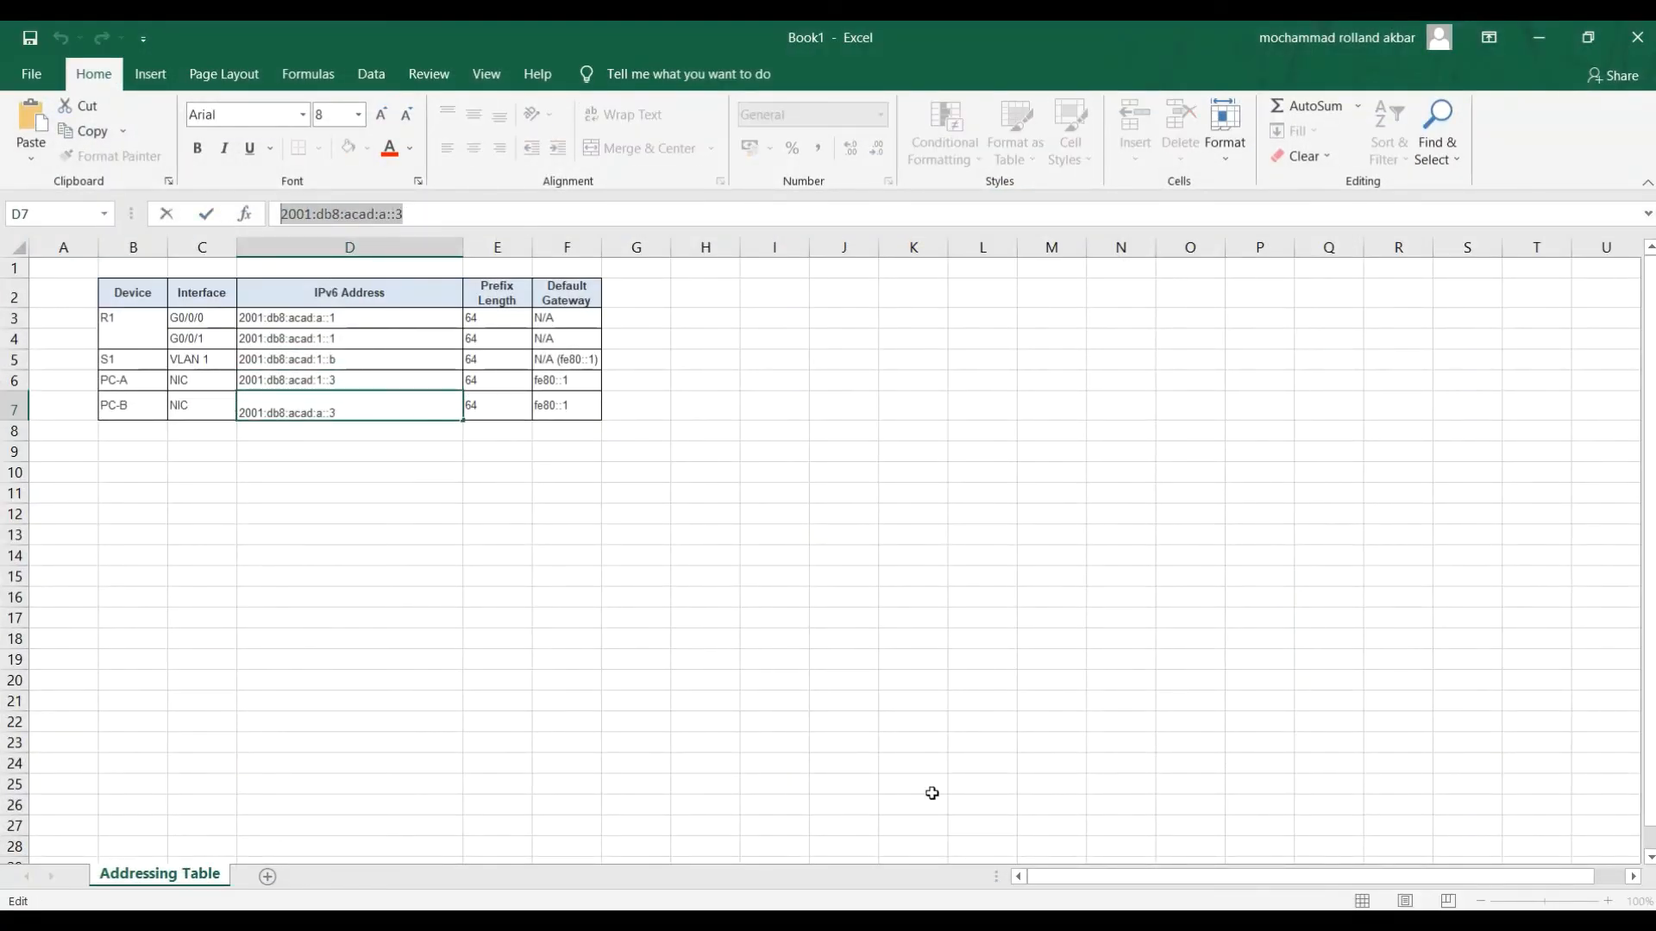
- Switch back to PC-B's IP Configuration in Packet Tracer, paste 2001:db8:acad:a::3 as the IPv6 address and set the prefix length to 64
click(957, 923)
click(841, 498)
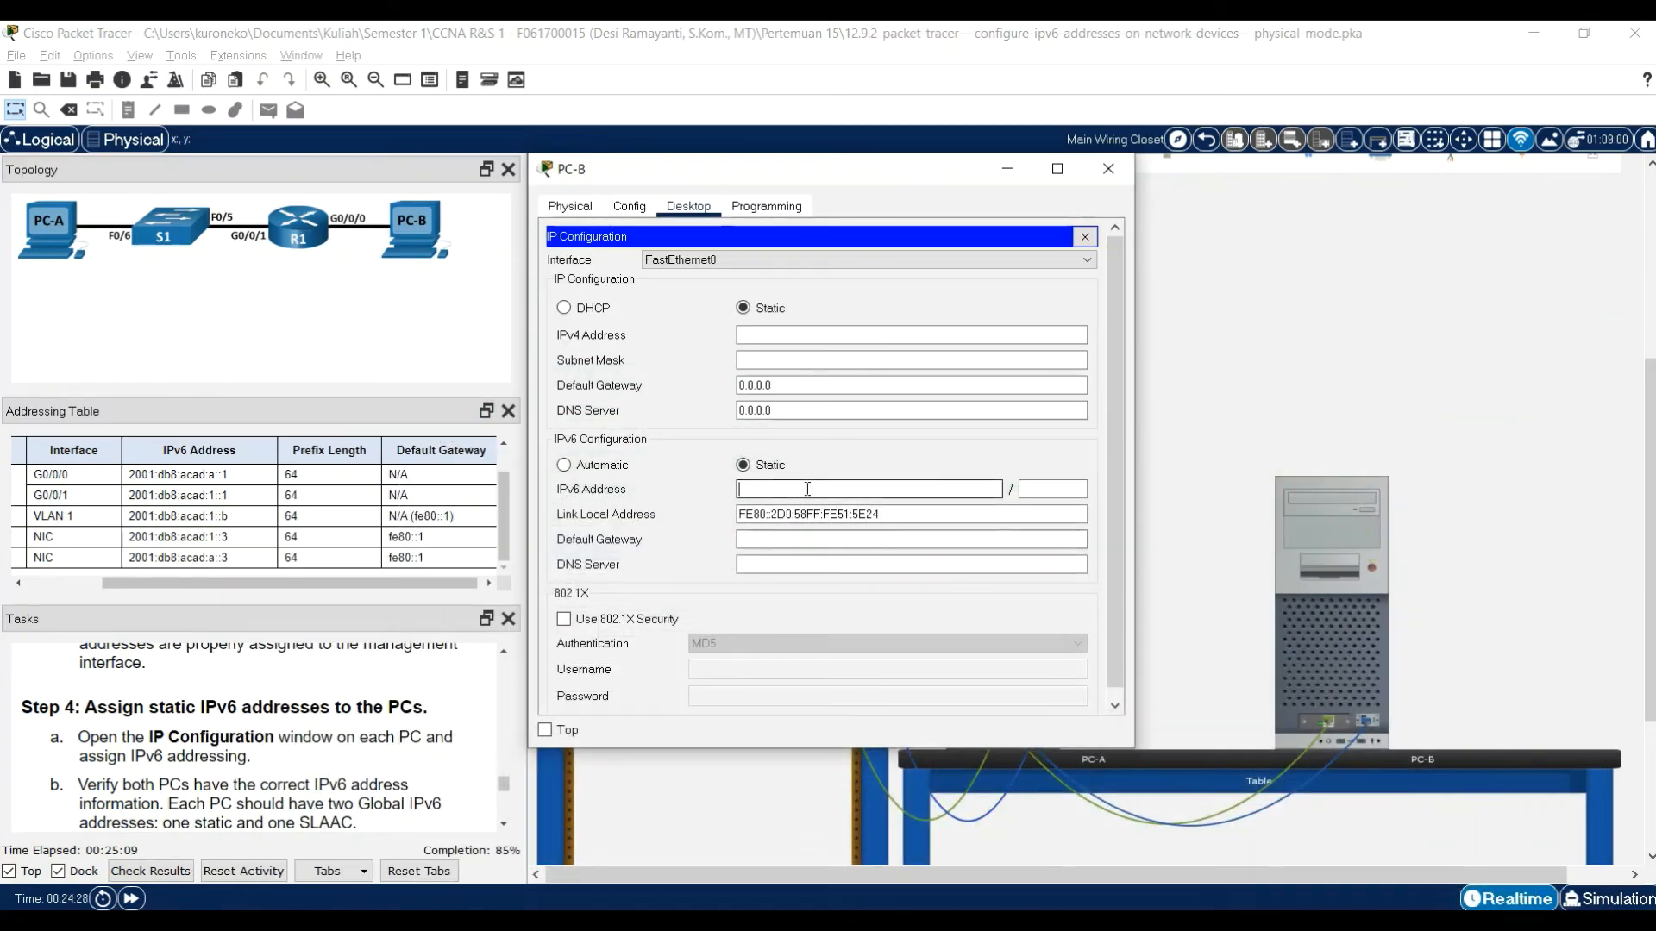
key(ctrl+v)
click(1052, 488)
text(64)
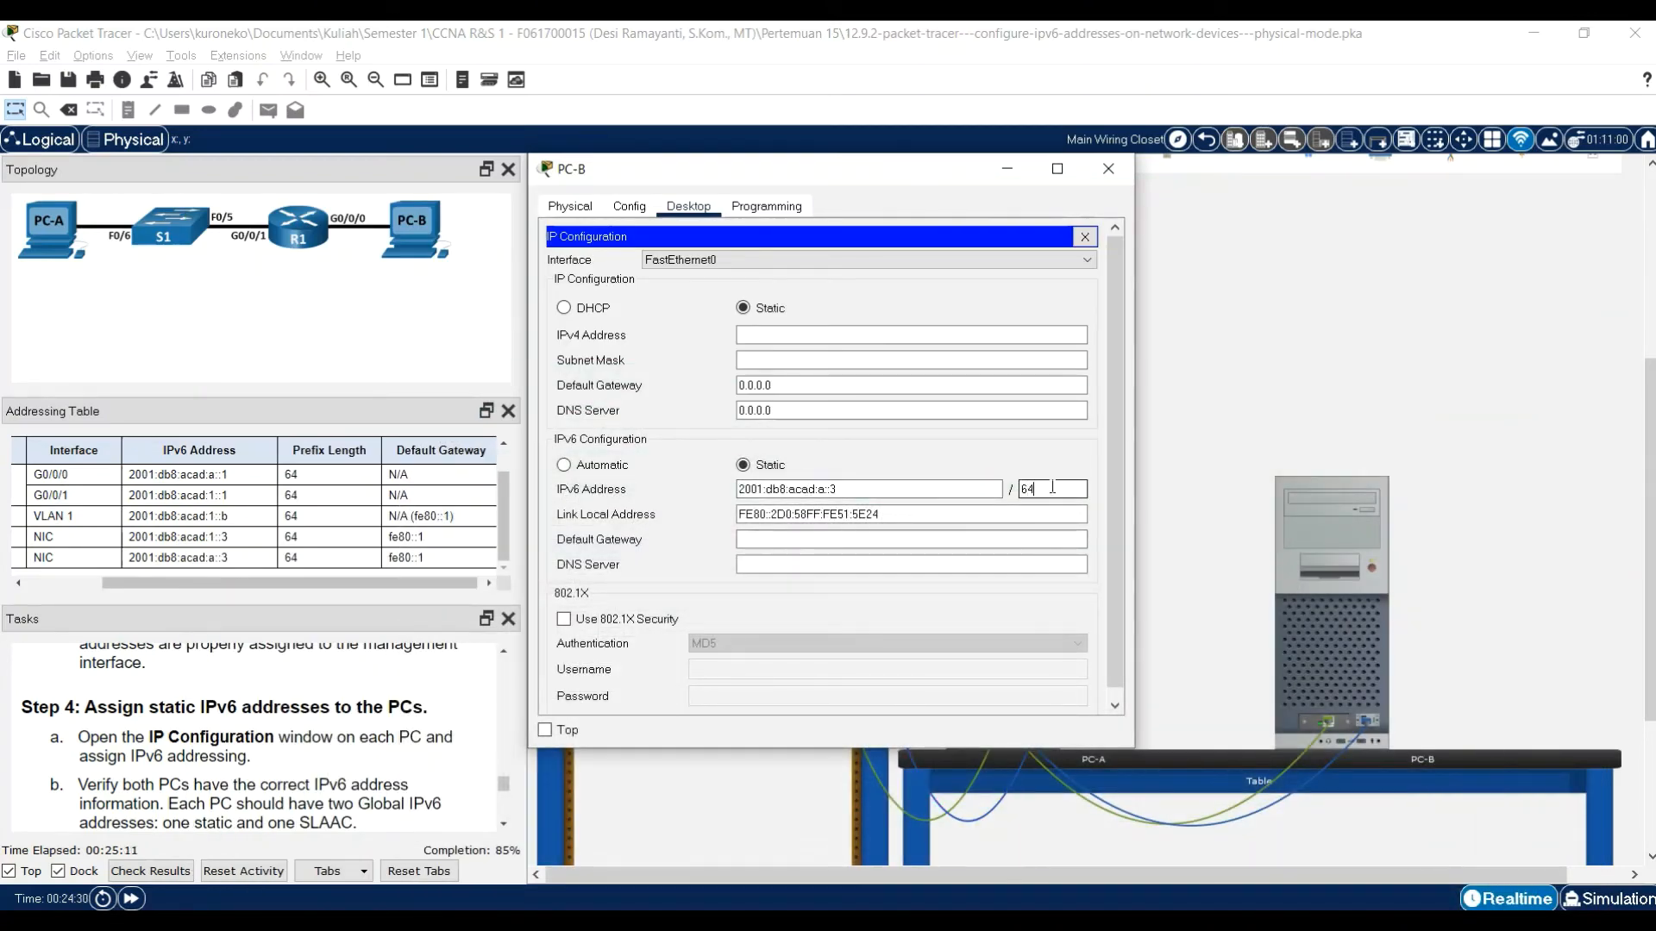
- Set PC-B's IPv6 default gateway to fe80::1 and close its configuration window
click(769, 540)
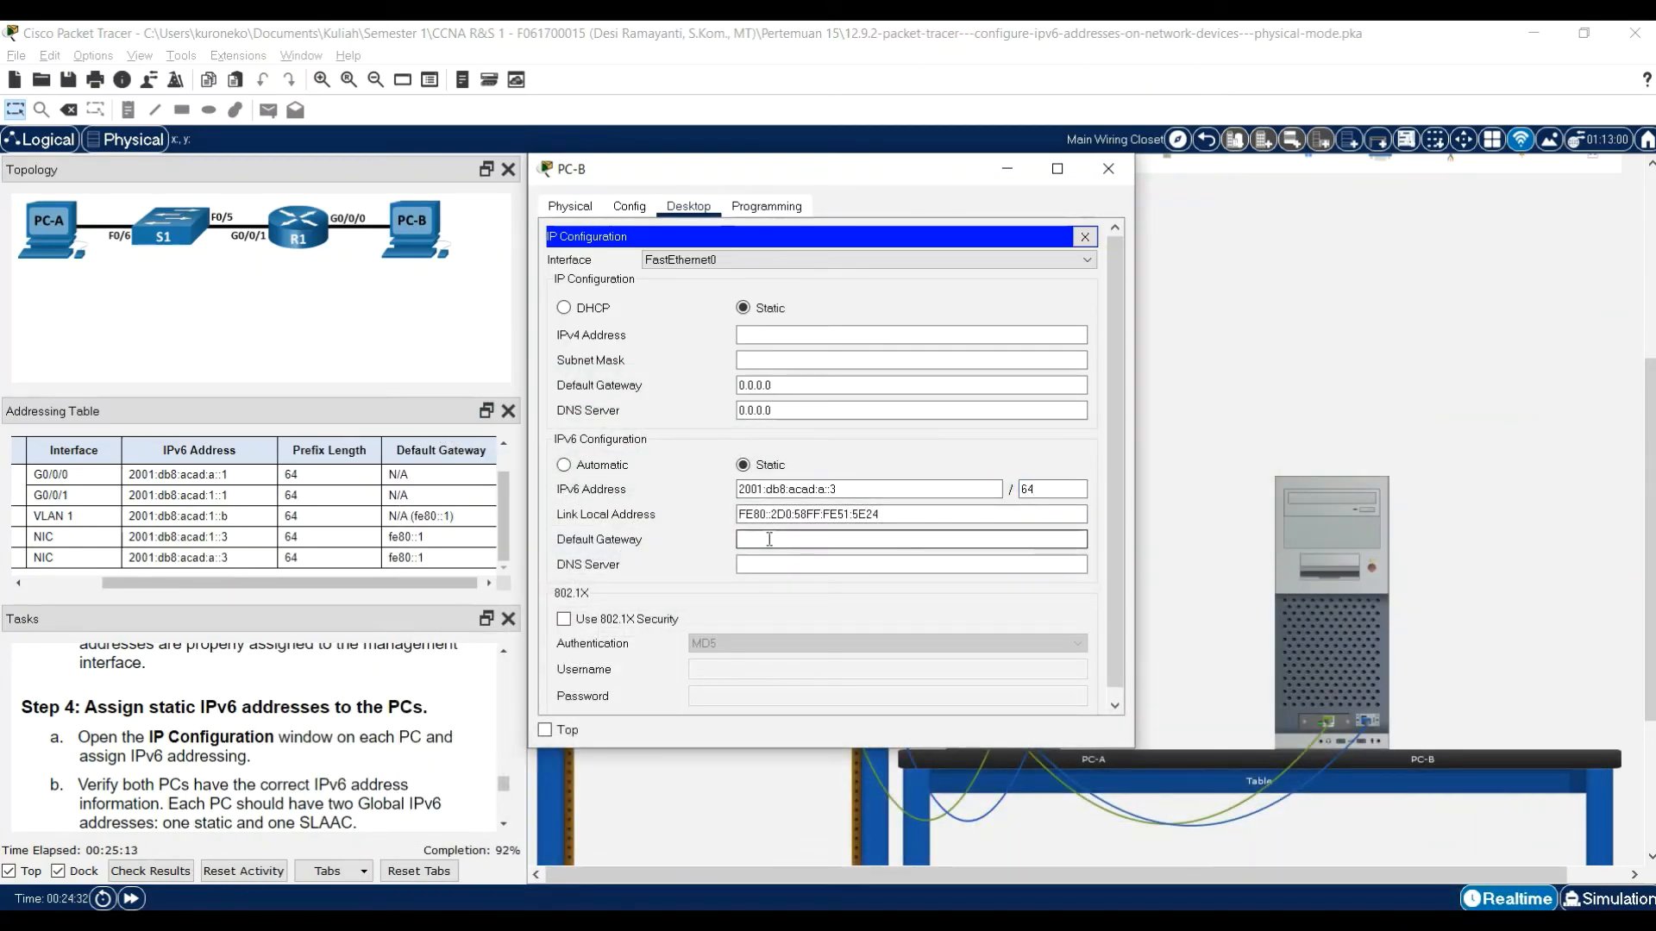
text(fe80::1)
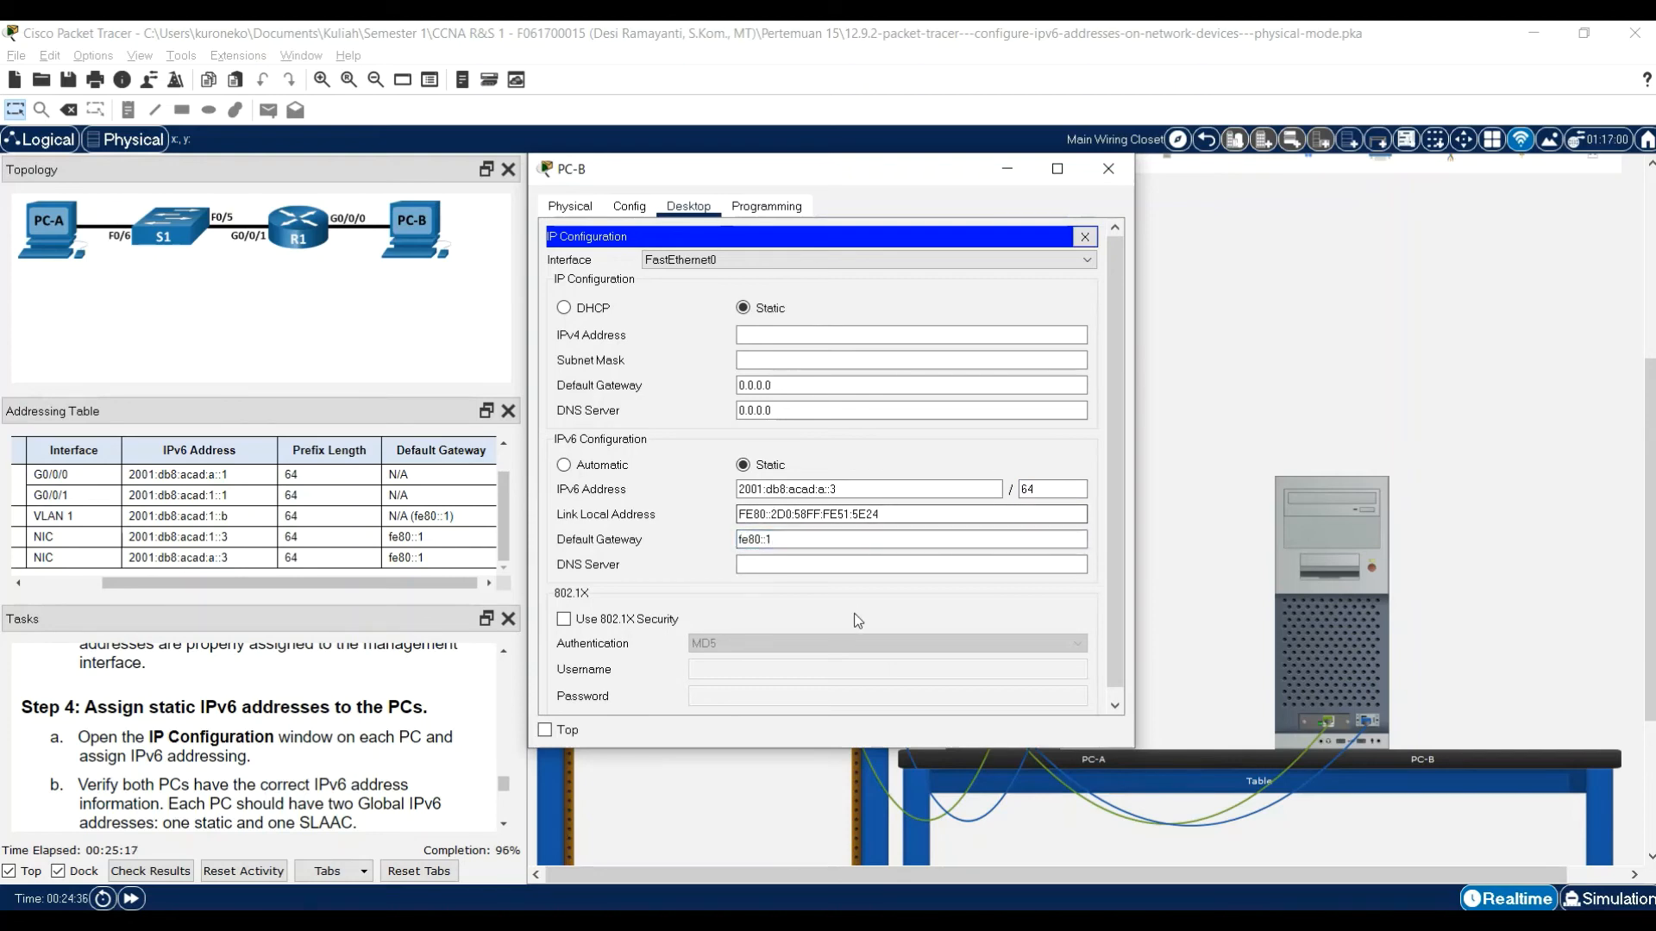
drag(907, 179, 956, 181)
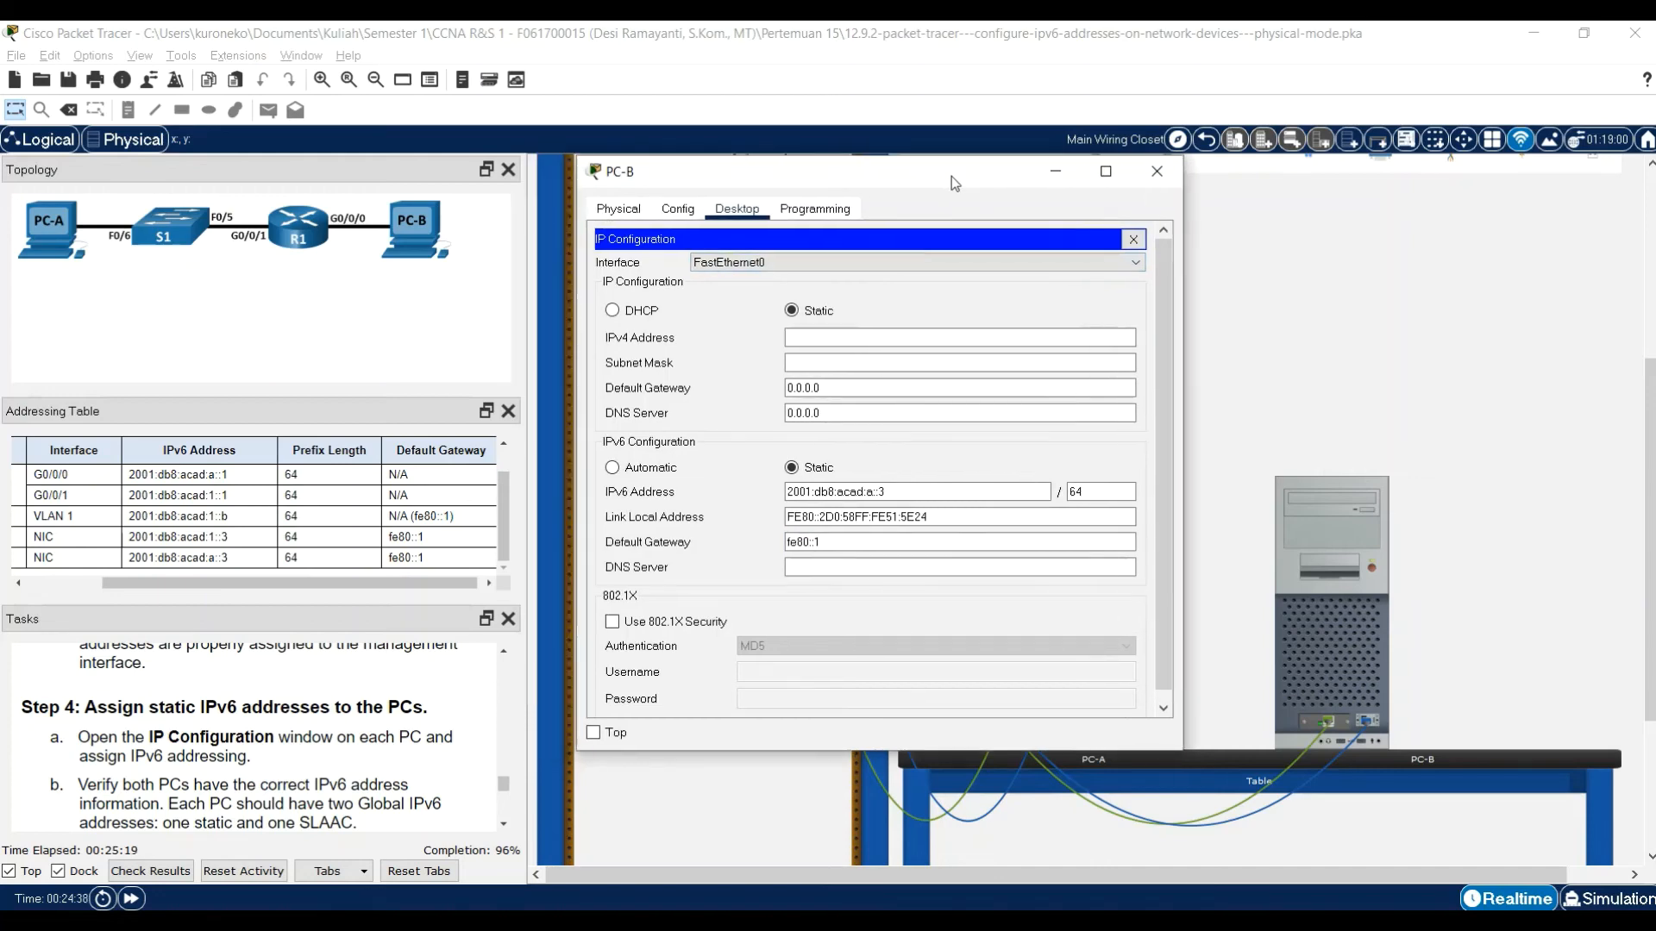
click(1133, 238)
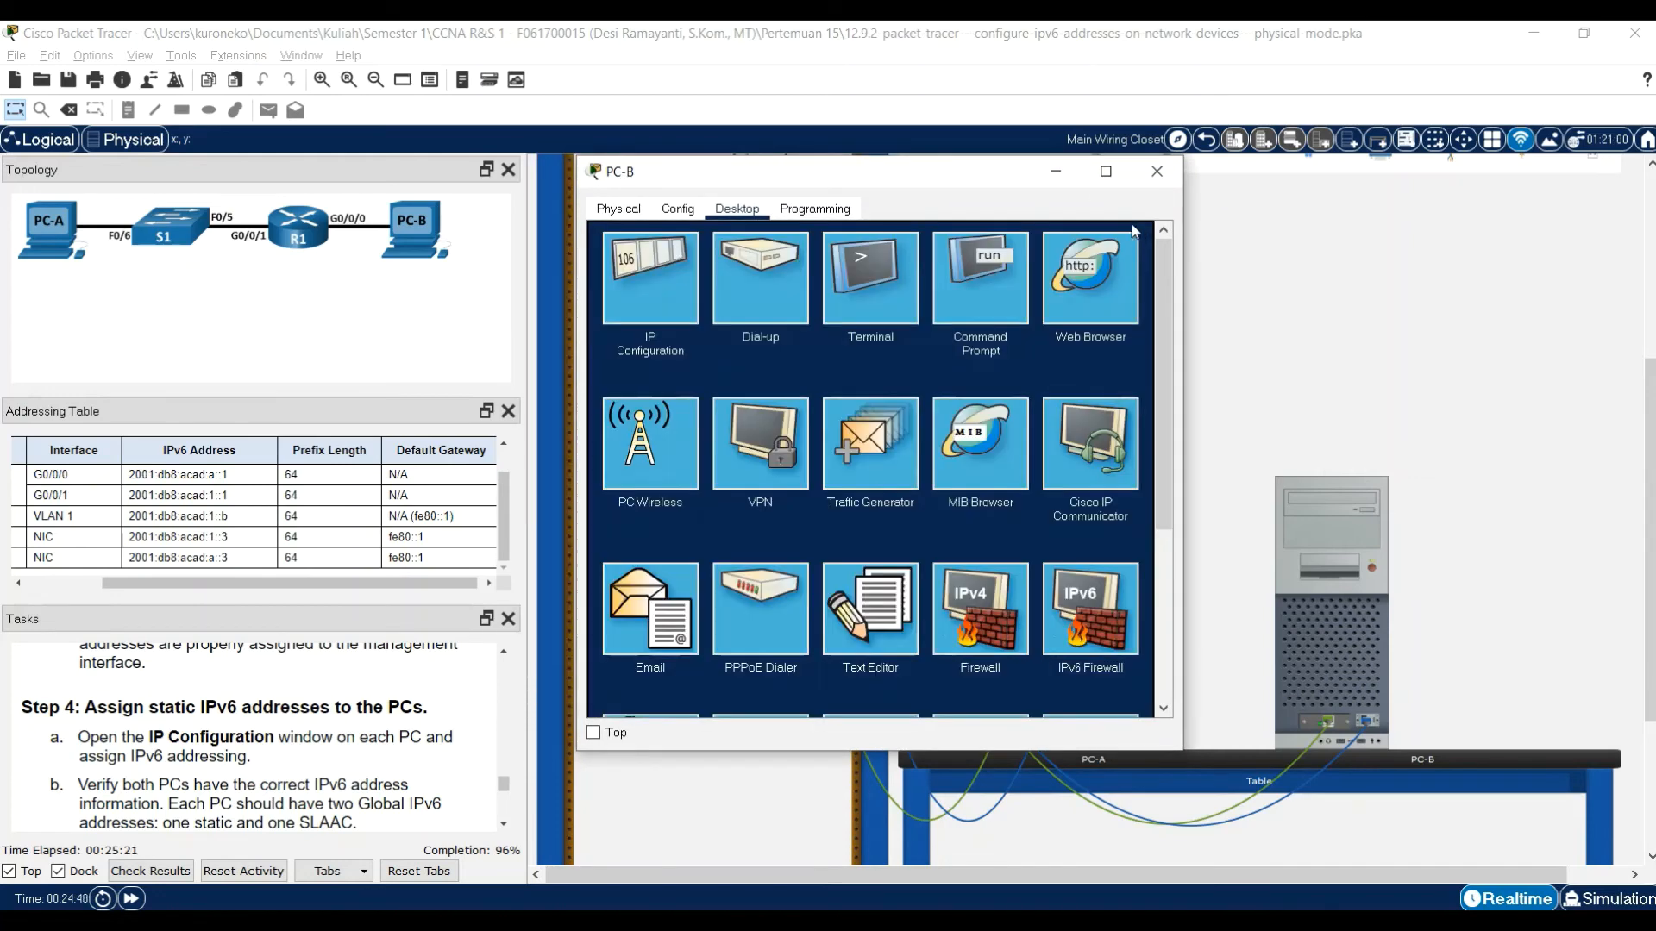
scroll(371, 729, down, 3)
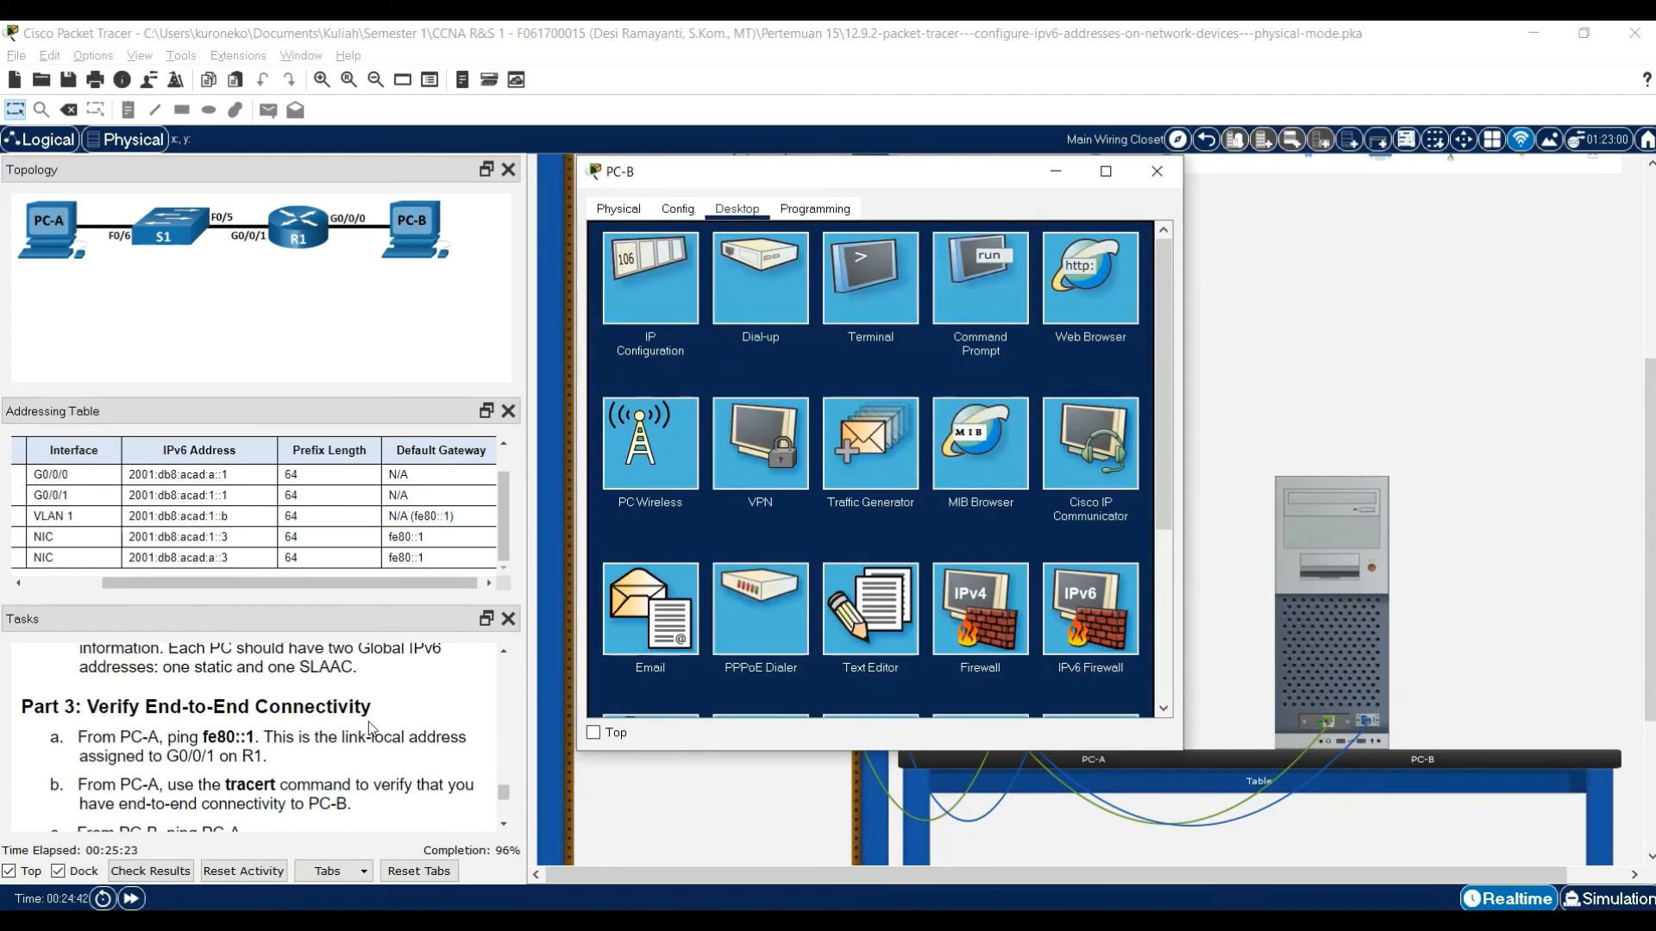
scroll(371, 729, down, 1)
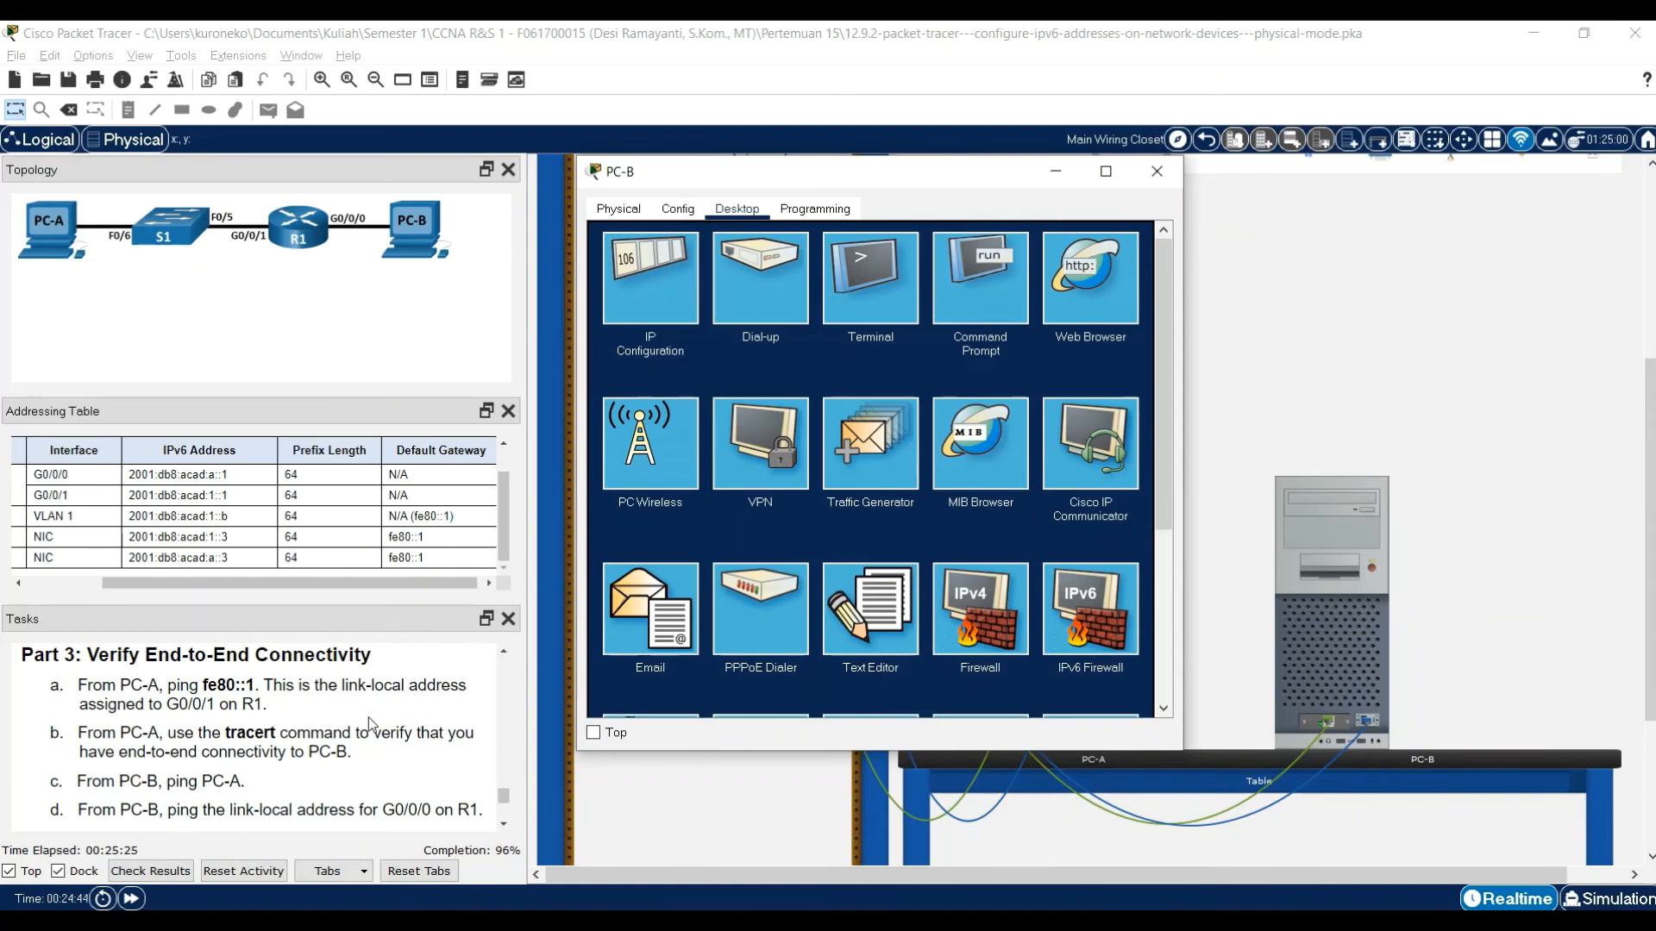
drag(906, 171, 1128, 158)
click(1380, 159)
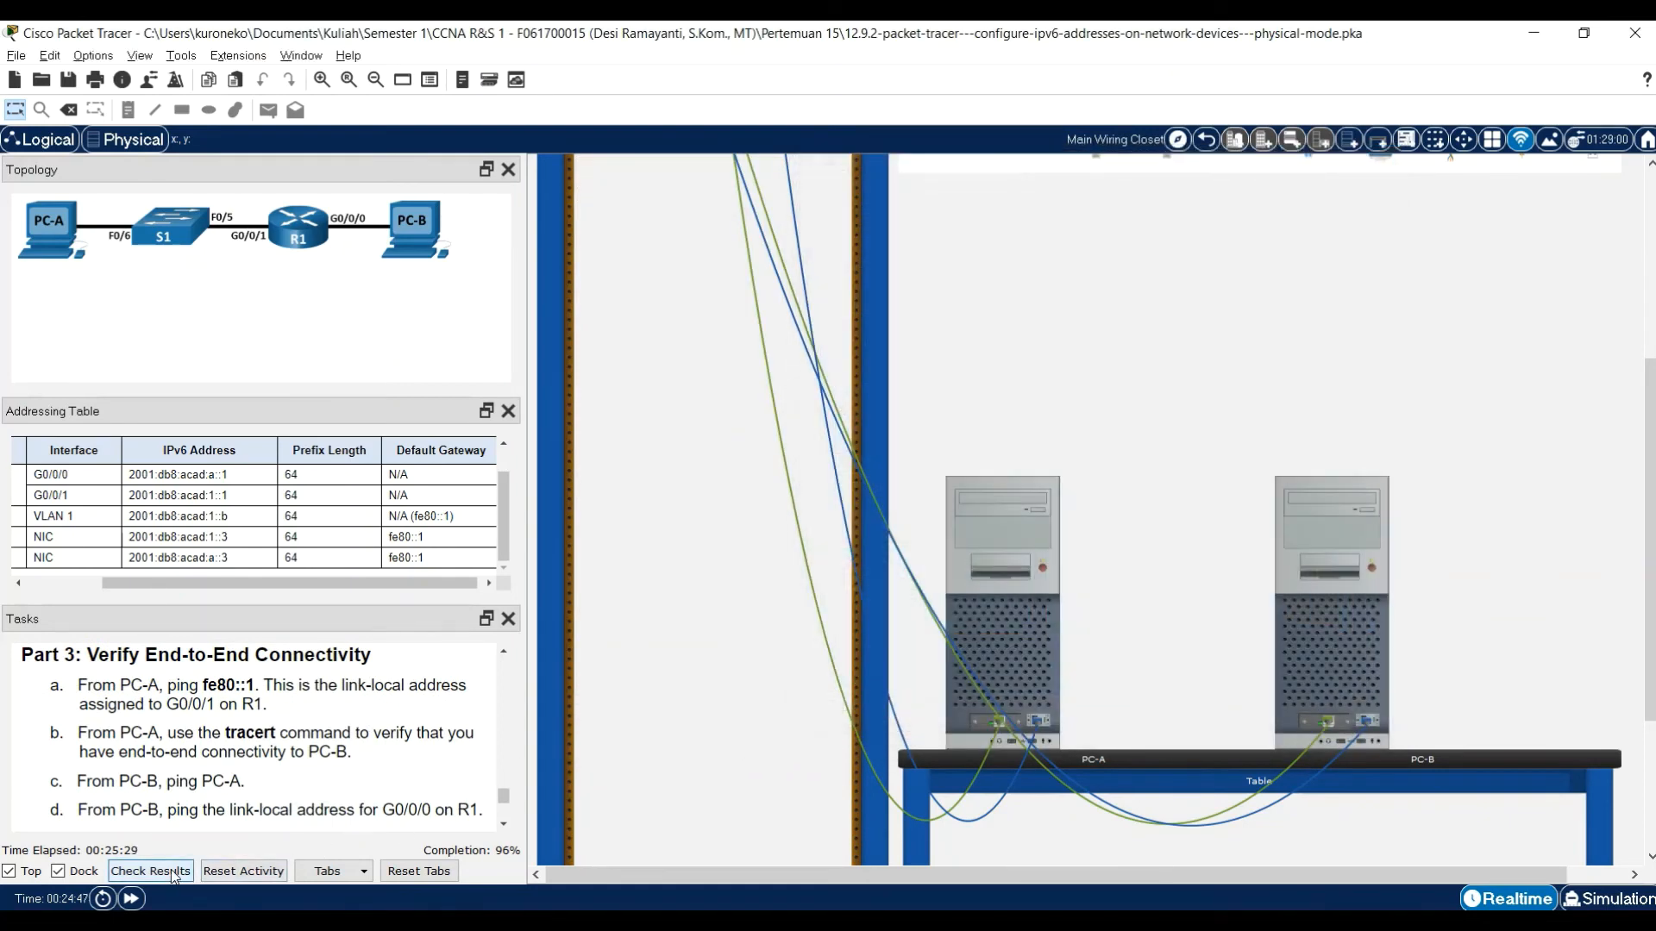
- Check the activity results, examine the assessment items for PC-A, PC-B, R1 and S1, and close the results
click(177, 872)
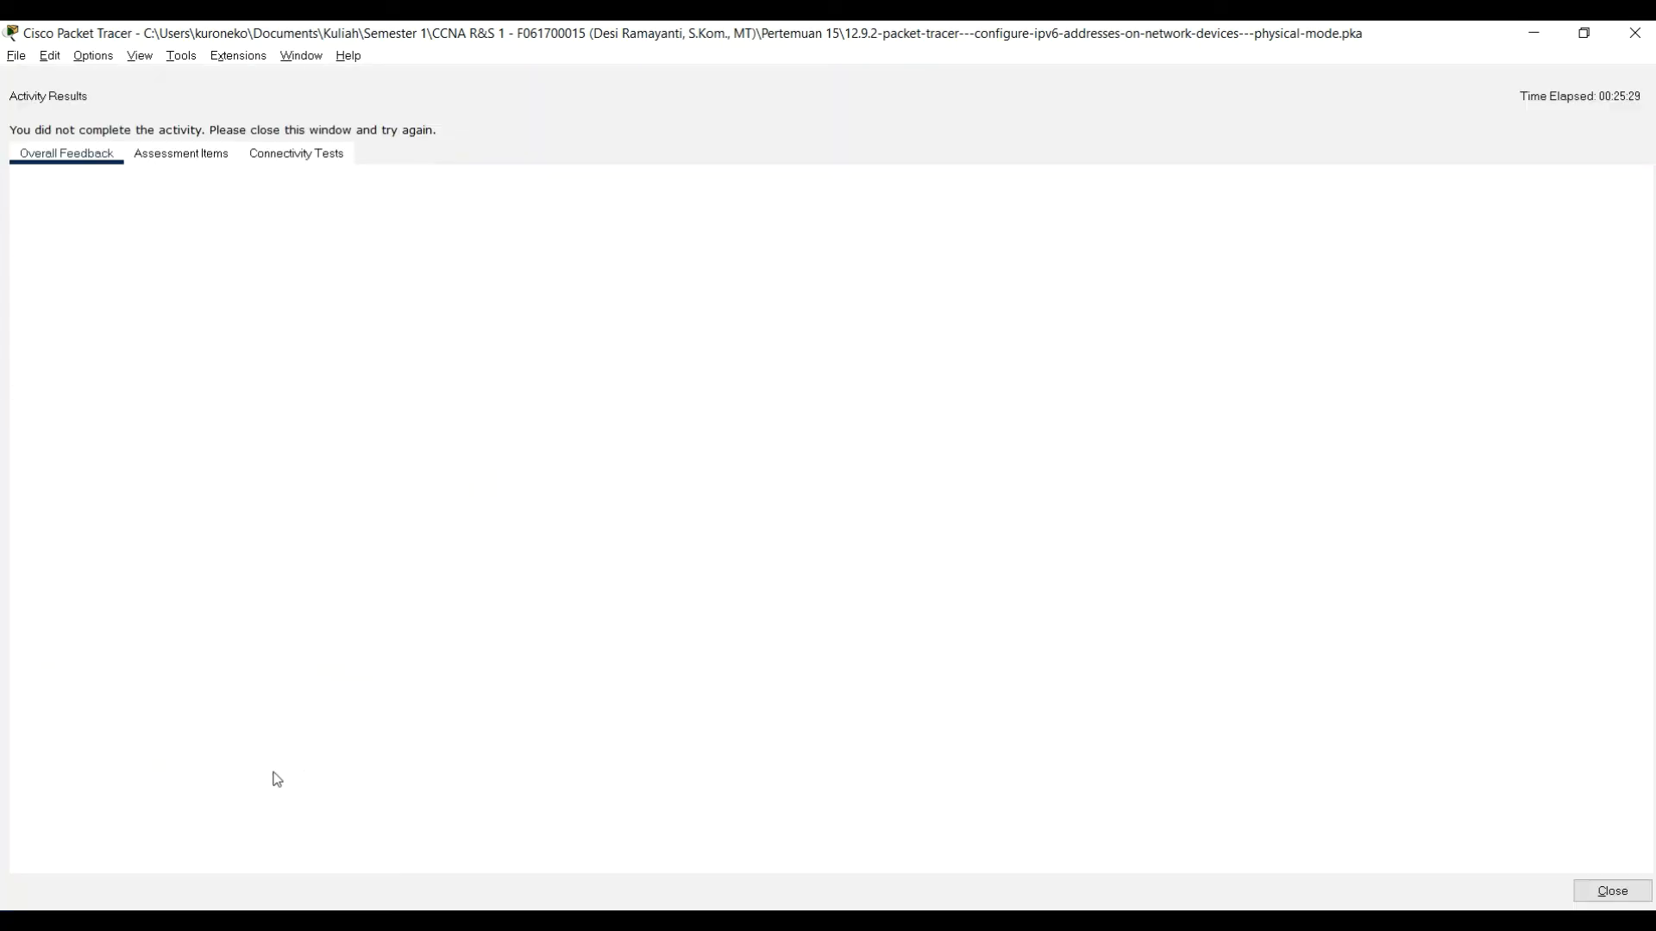
click(161, 163)
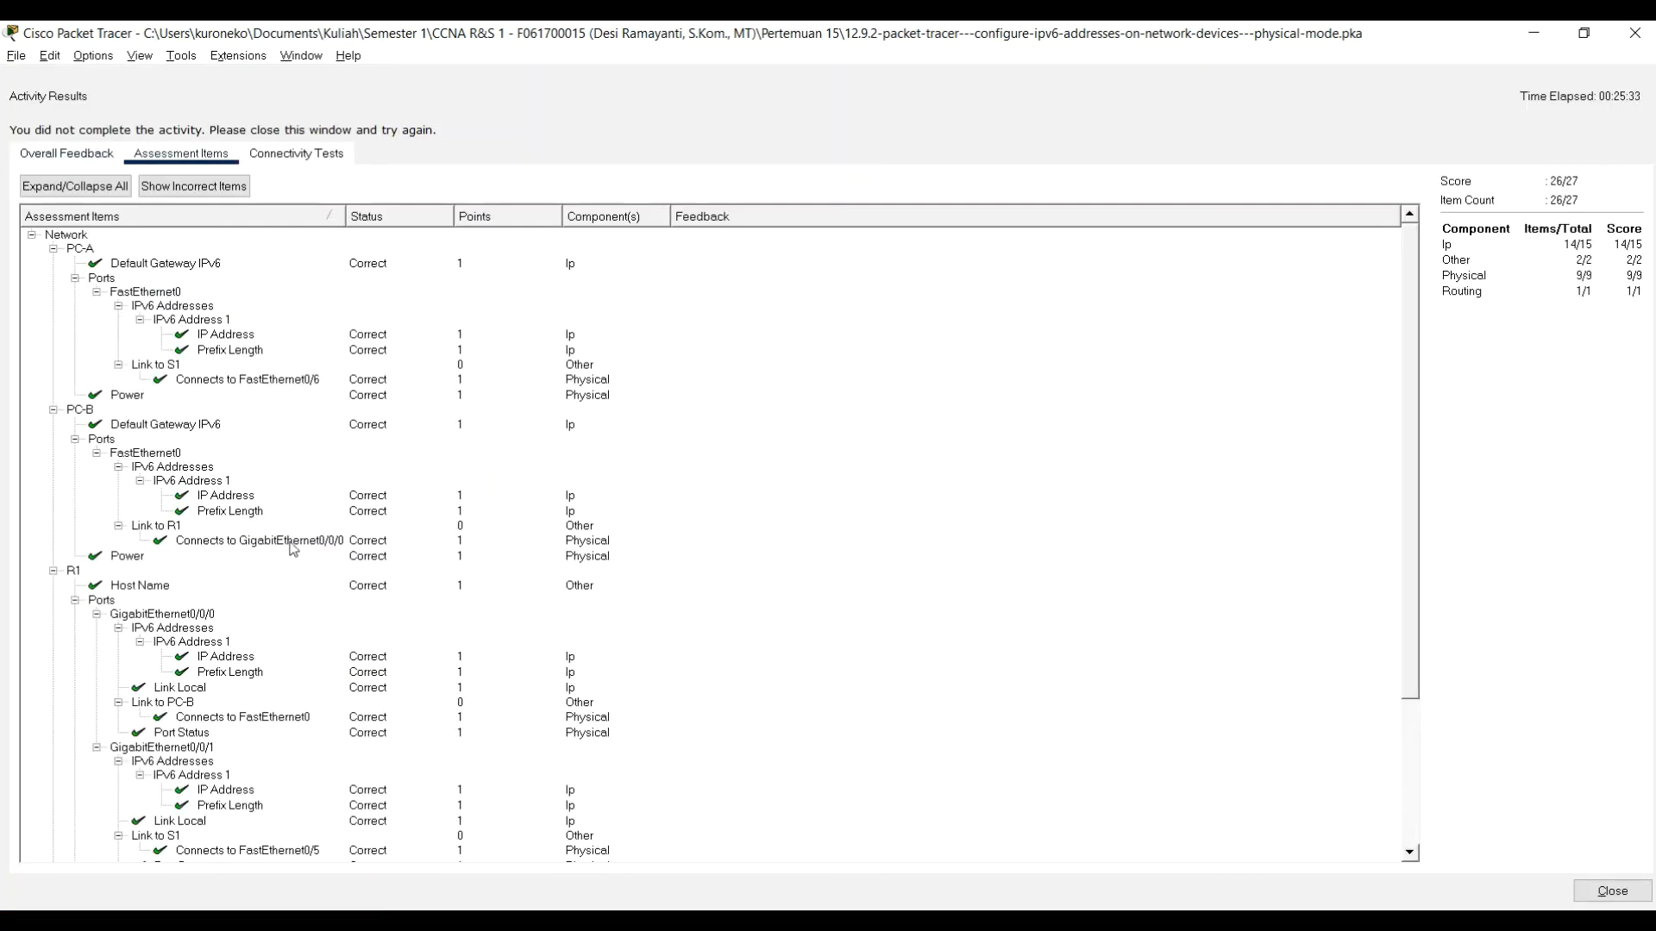
scroll(289, 537, down, 3)
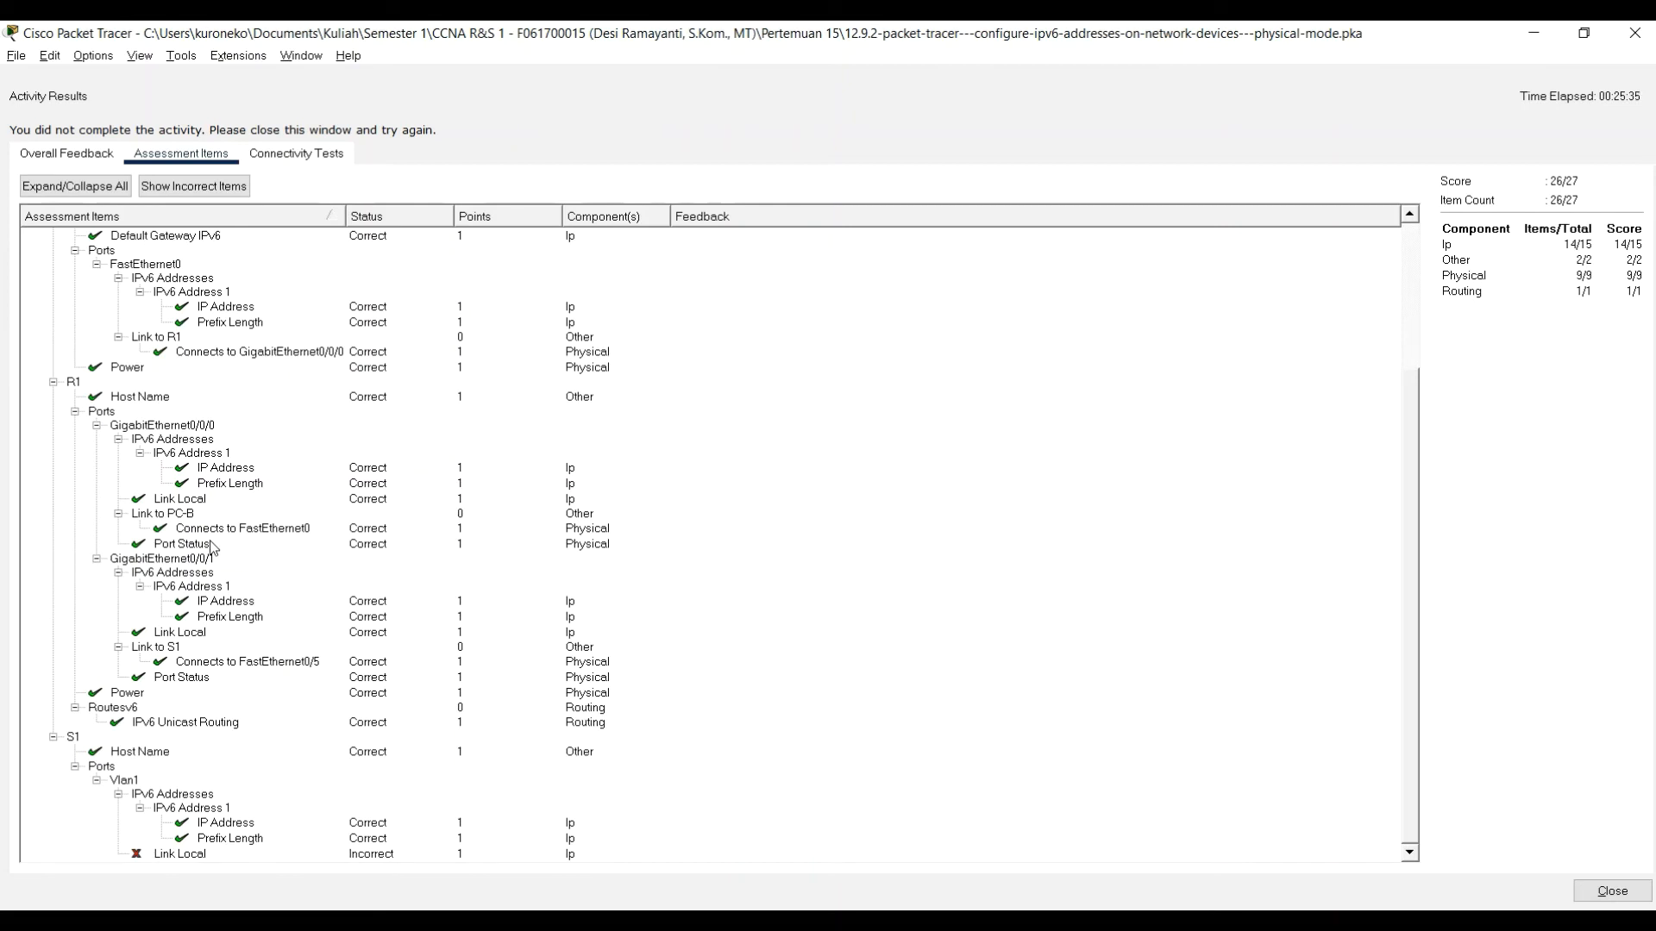
click(191, 858)
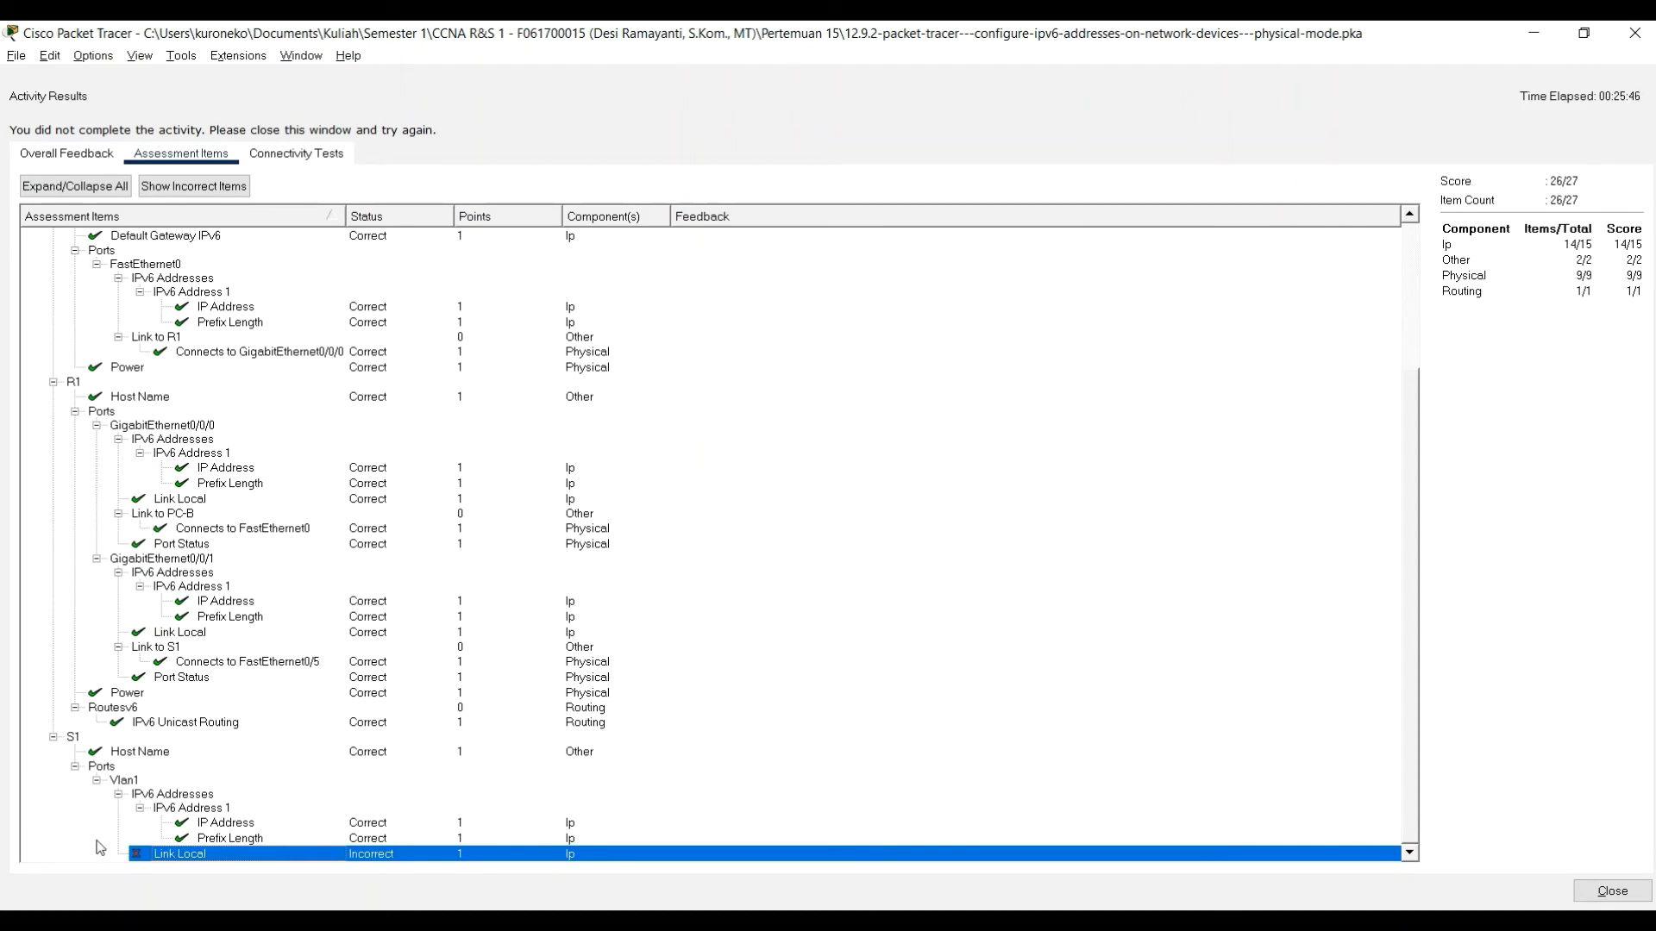
scroll(166, 735, down, 5)
click(1625, 896)
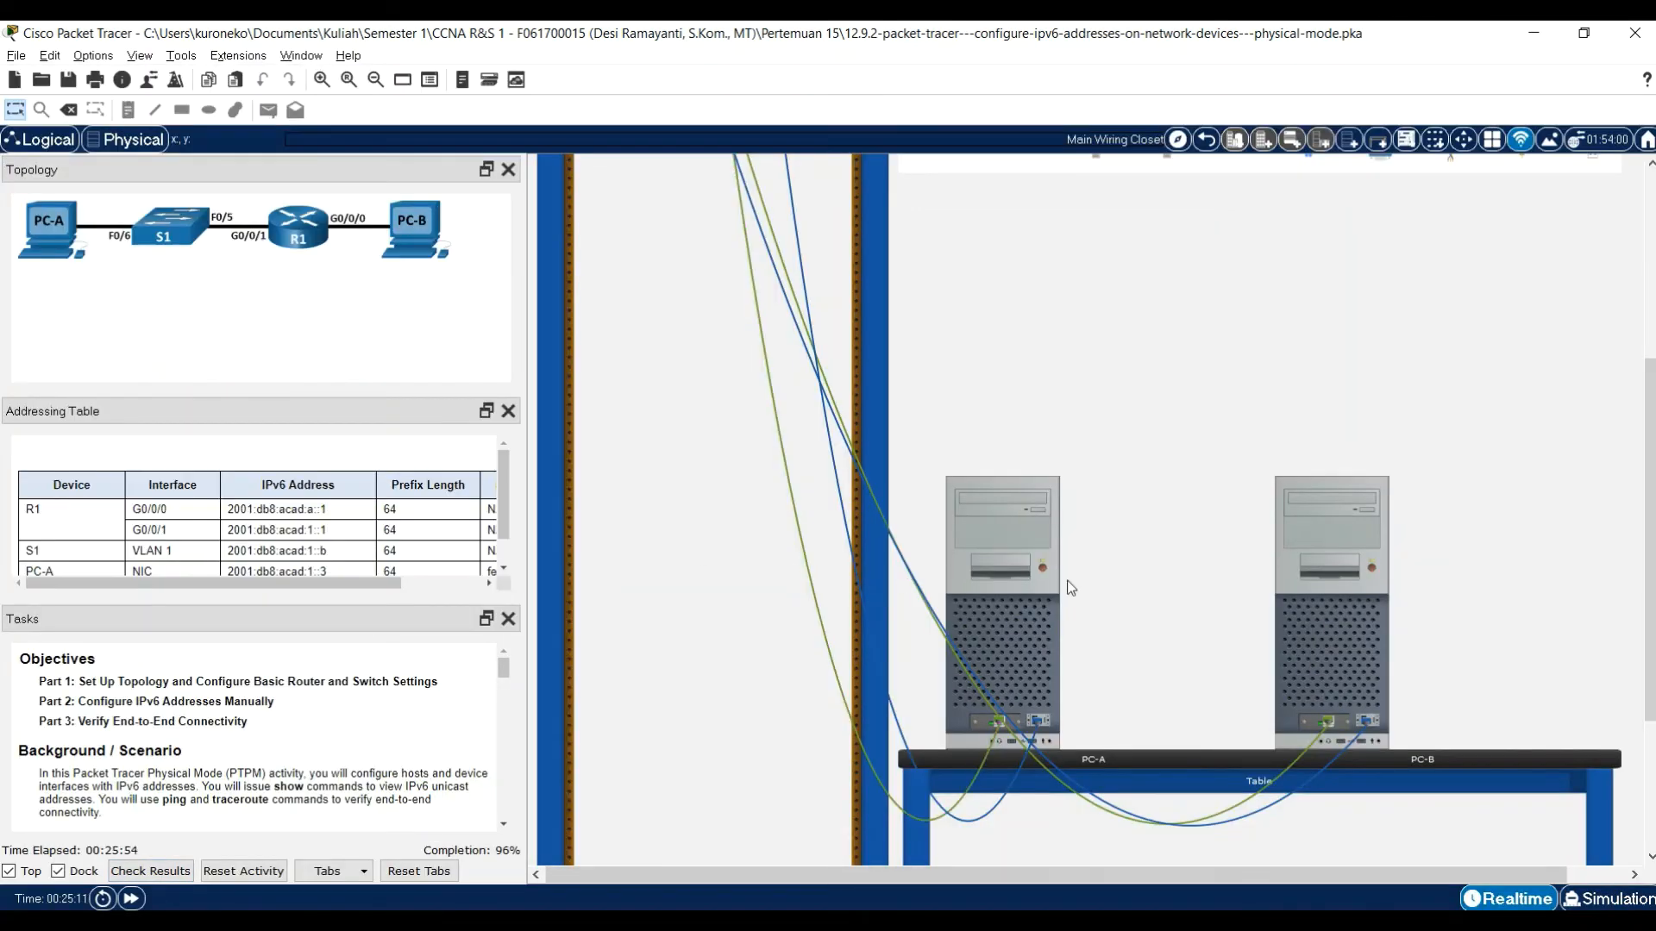
- Open PC-A's terminal session to S1 and enter global configuration mode with configure terminal
click(1018, 650)
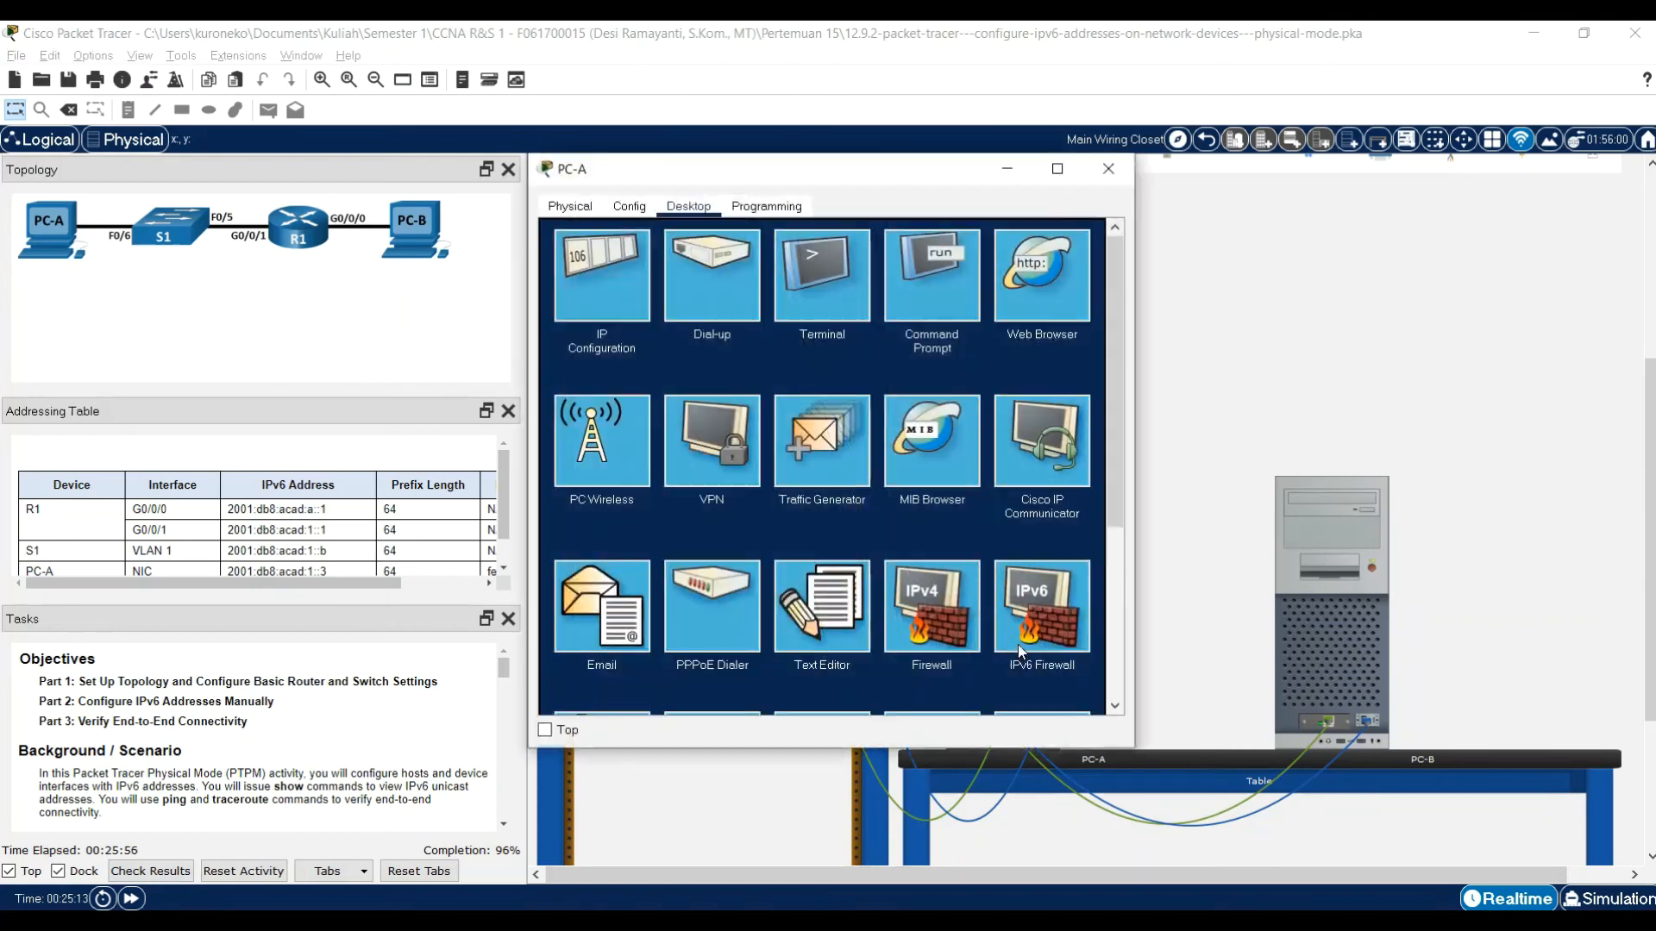
click(820, 278)
click(1063, 413)
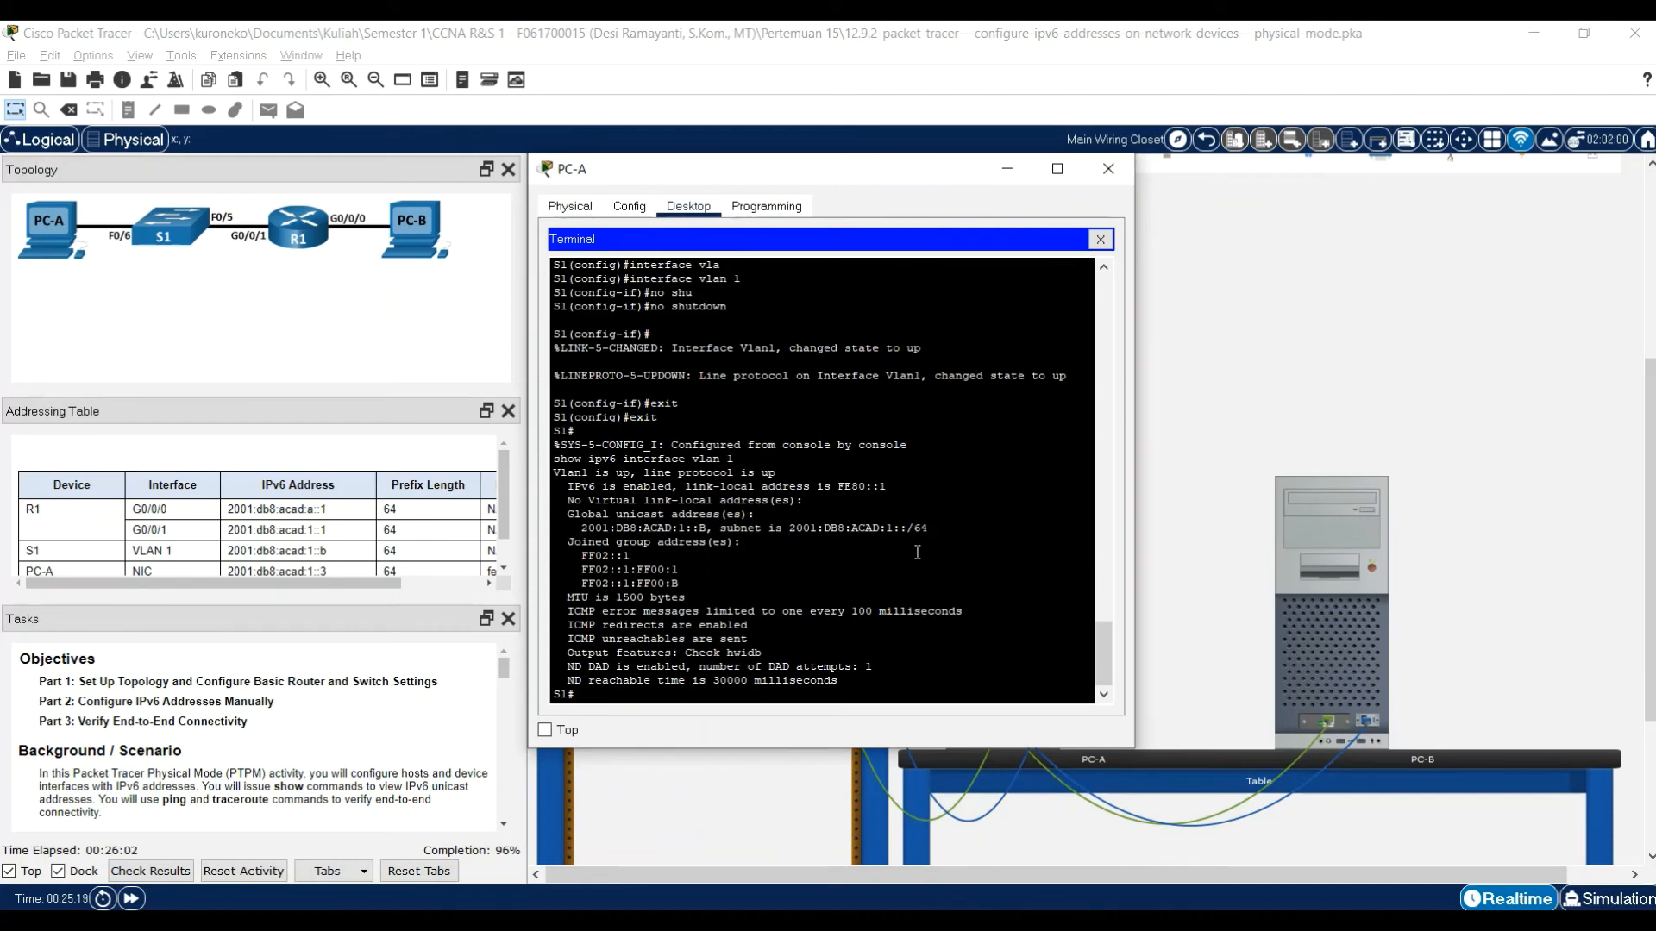
key(Return)
text(ena)
key(Tab)
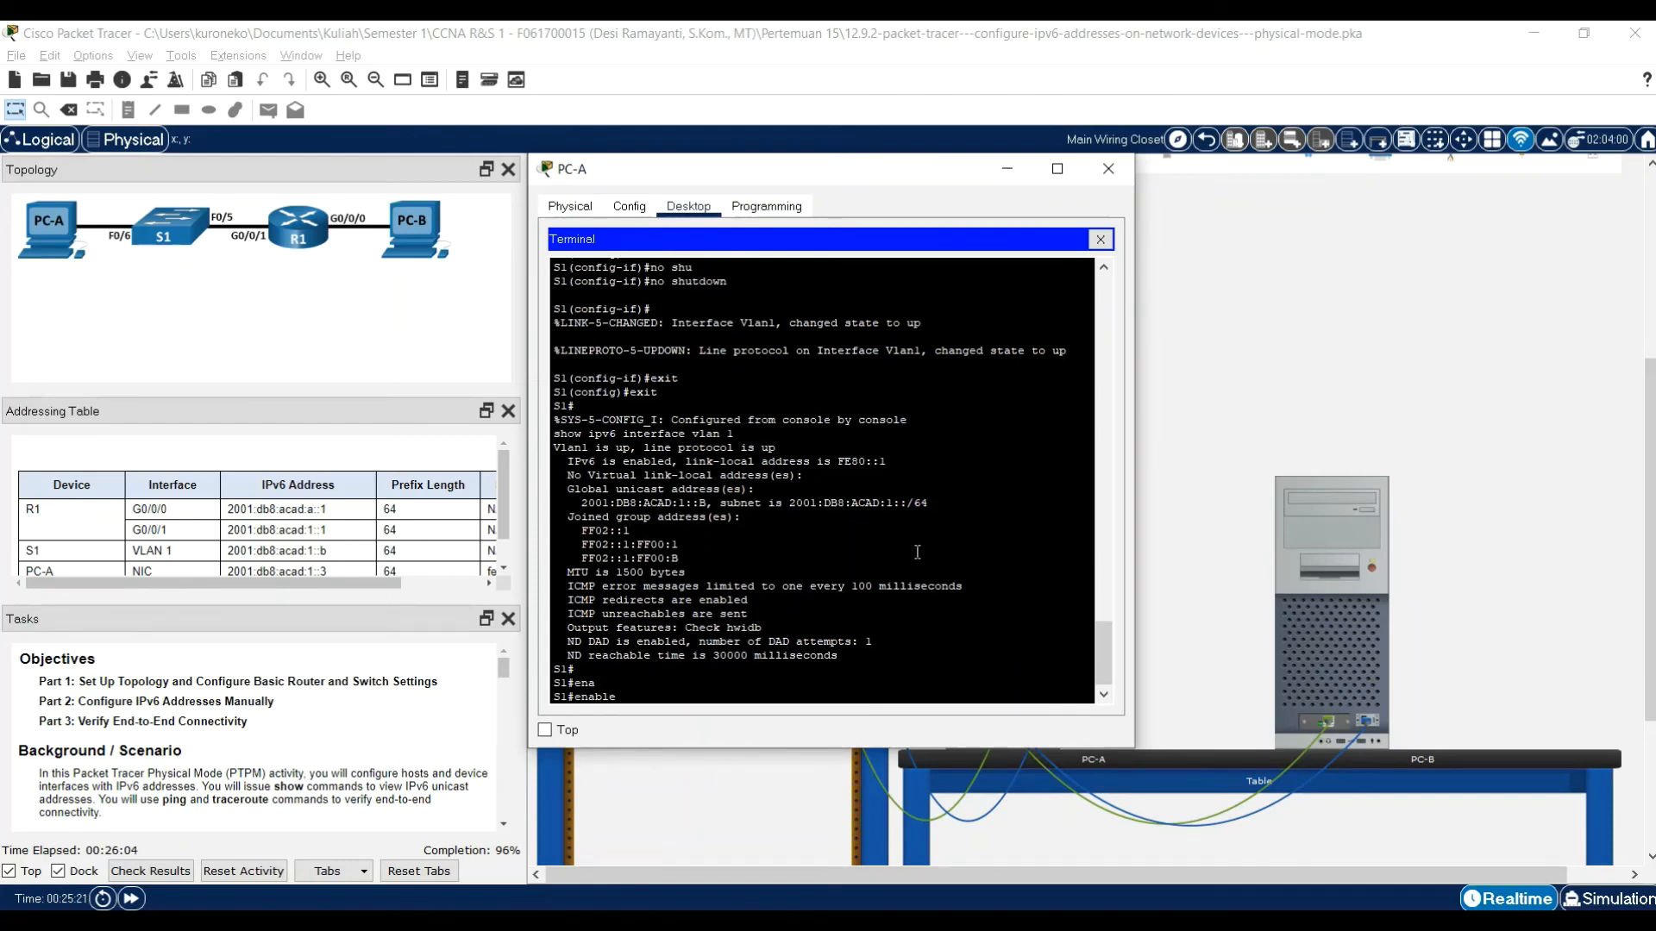
text(te)
key(Tab)
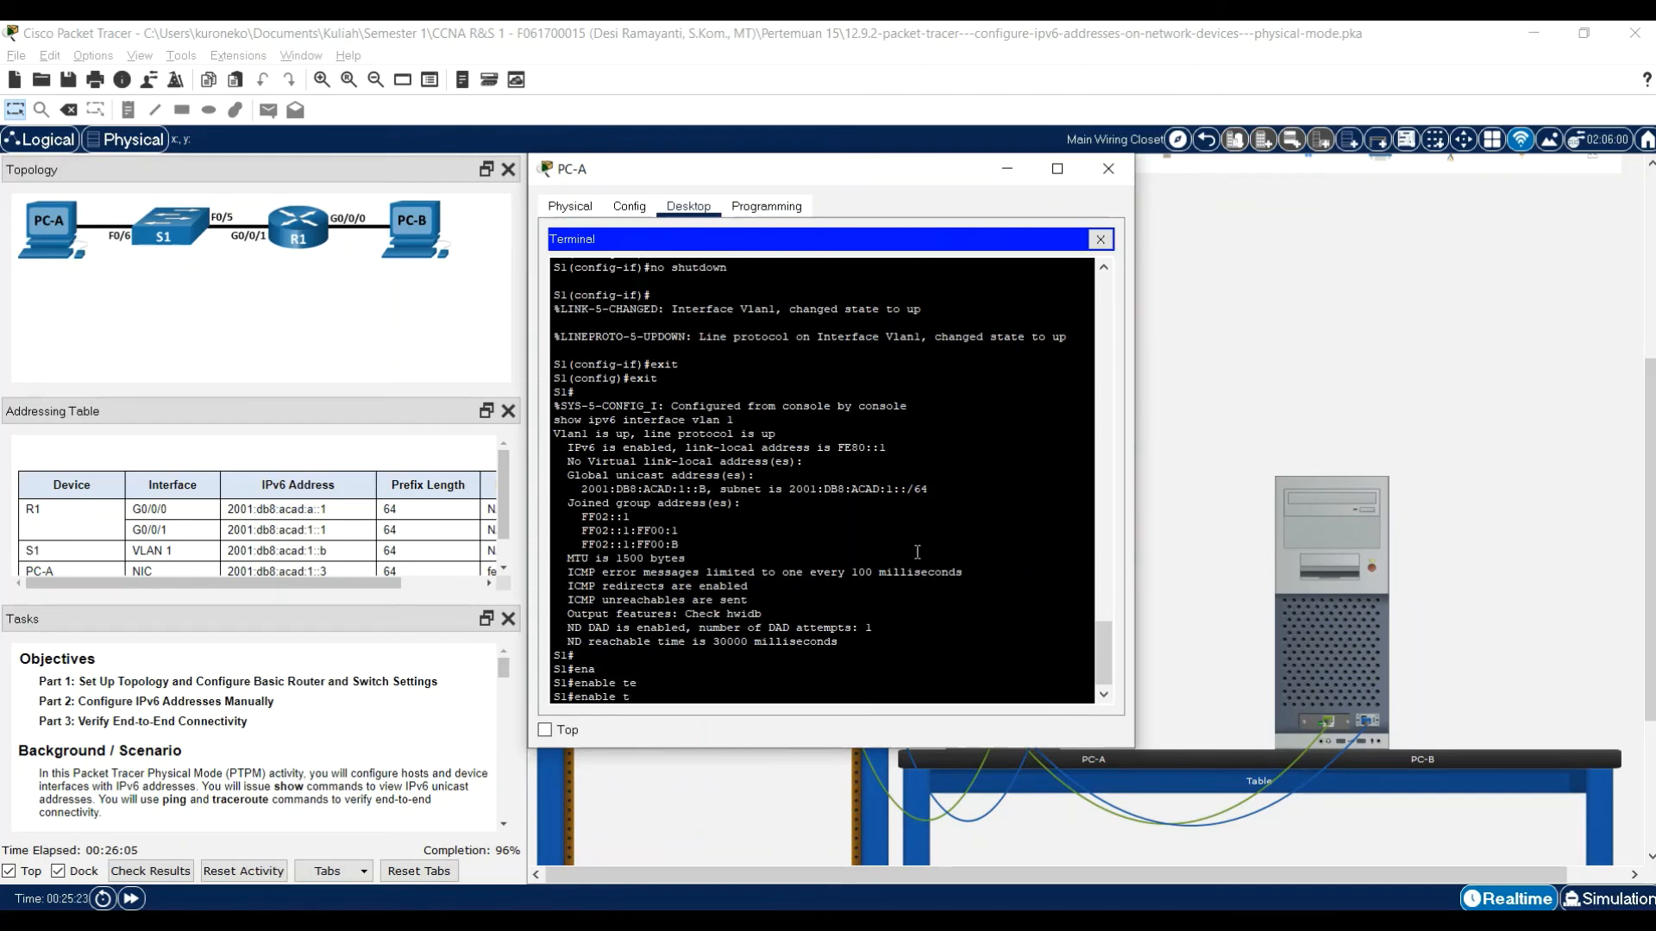
key(Return)
text(conf)
key(Tab)
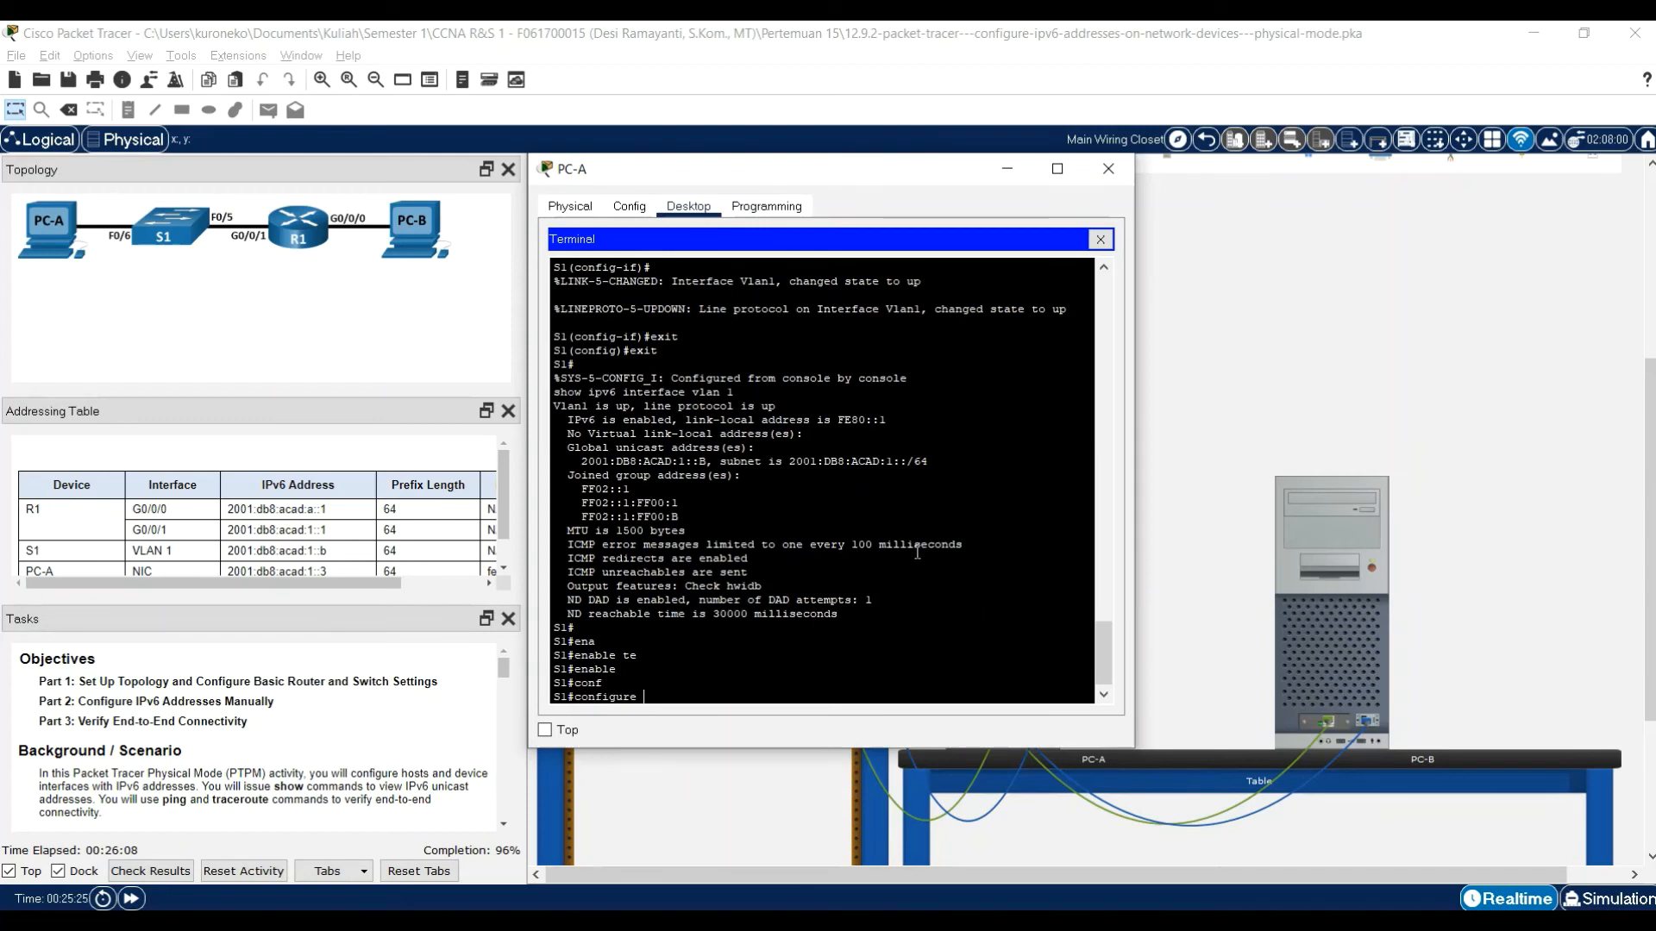
text(te)
key(Tab)
key(Return)
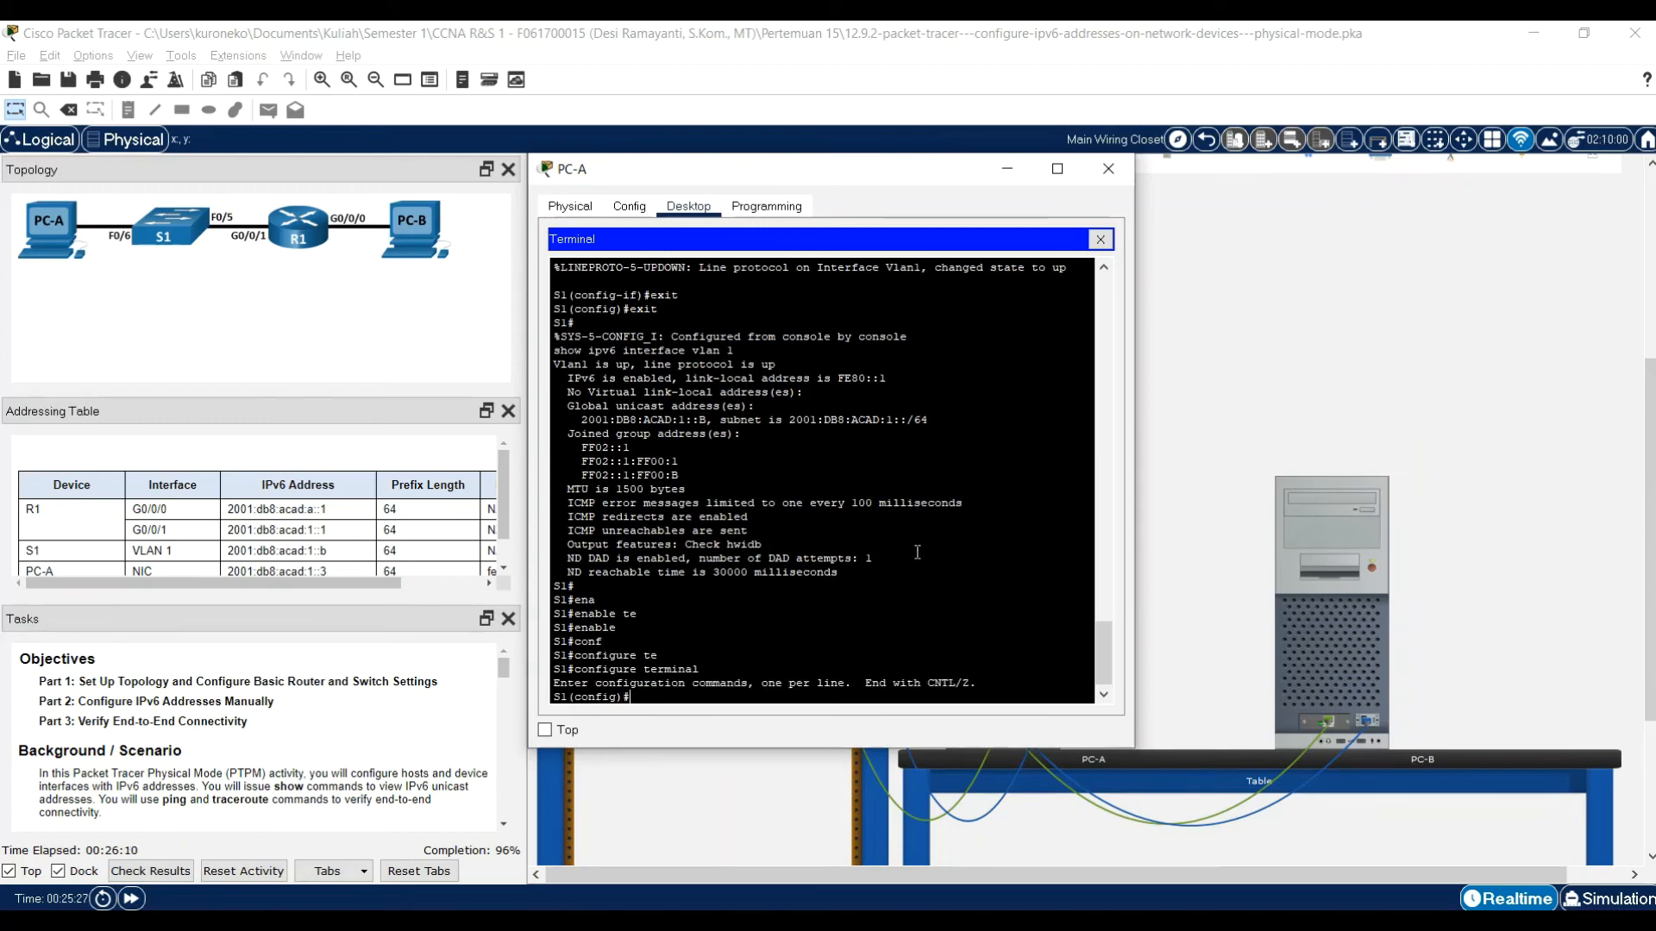
- Assign fe80::1 as the link-local IPv6 address of S1's VLAN 1 interface
text(inte)
key(Tab)
text(v)
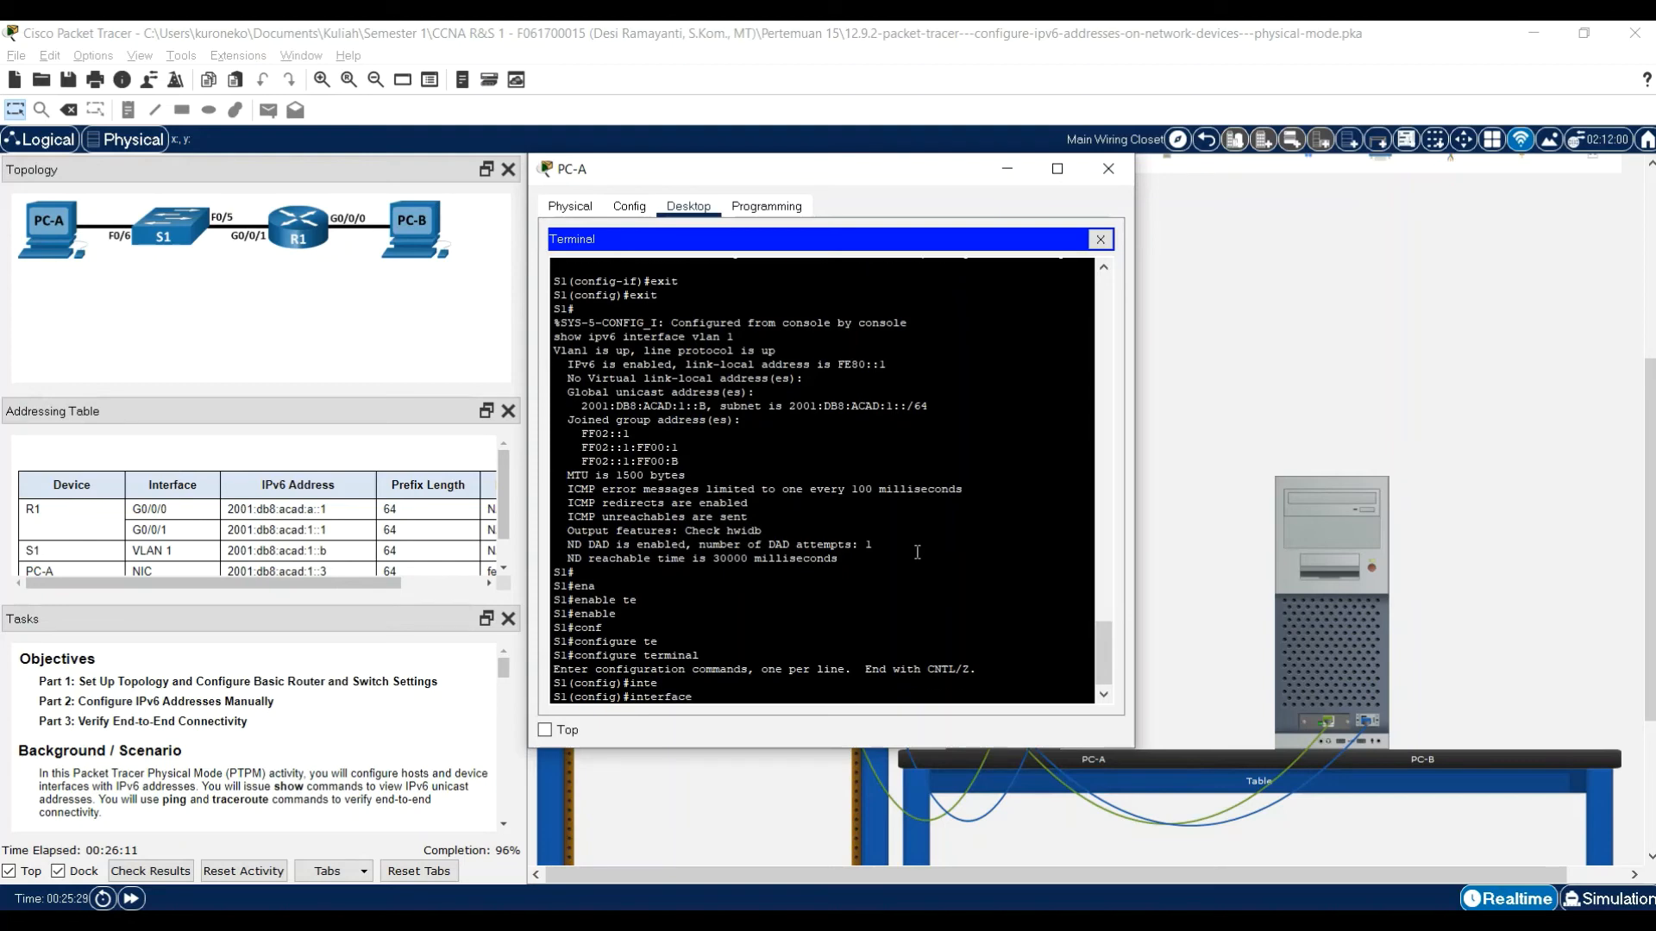
key(Tab)
text(la)
key(Tab)
text(1)
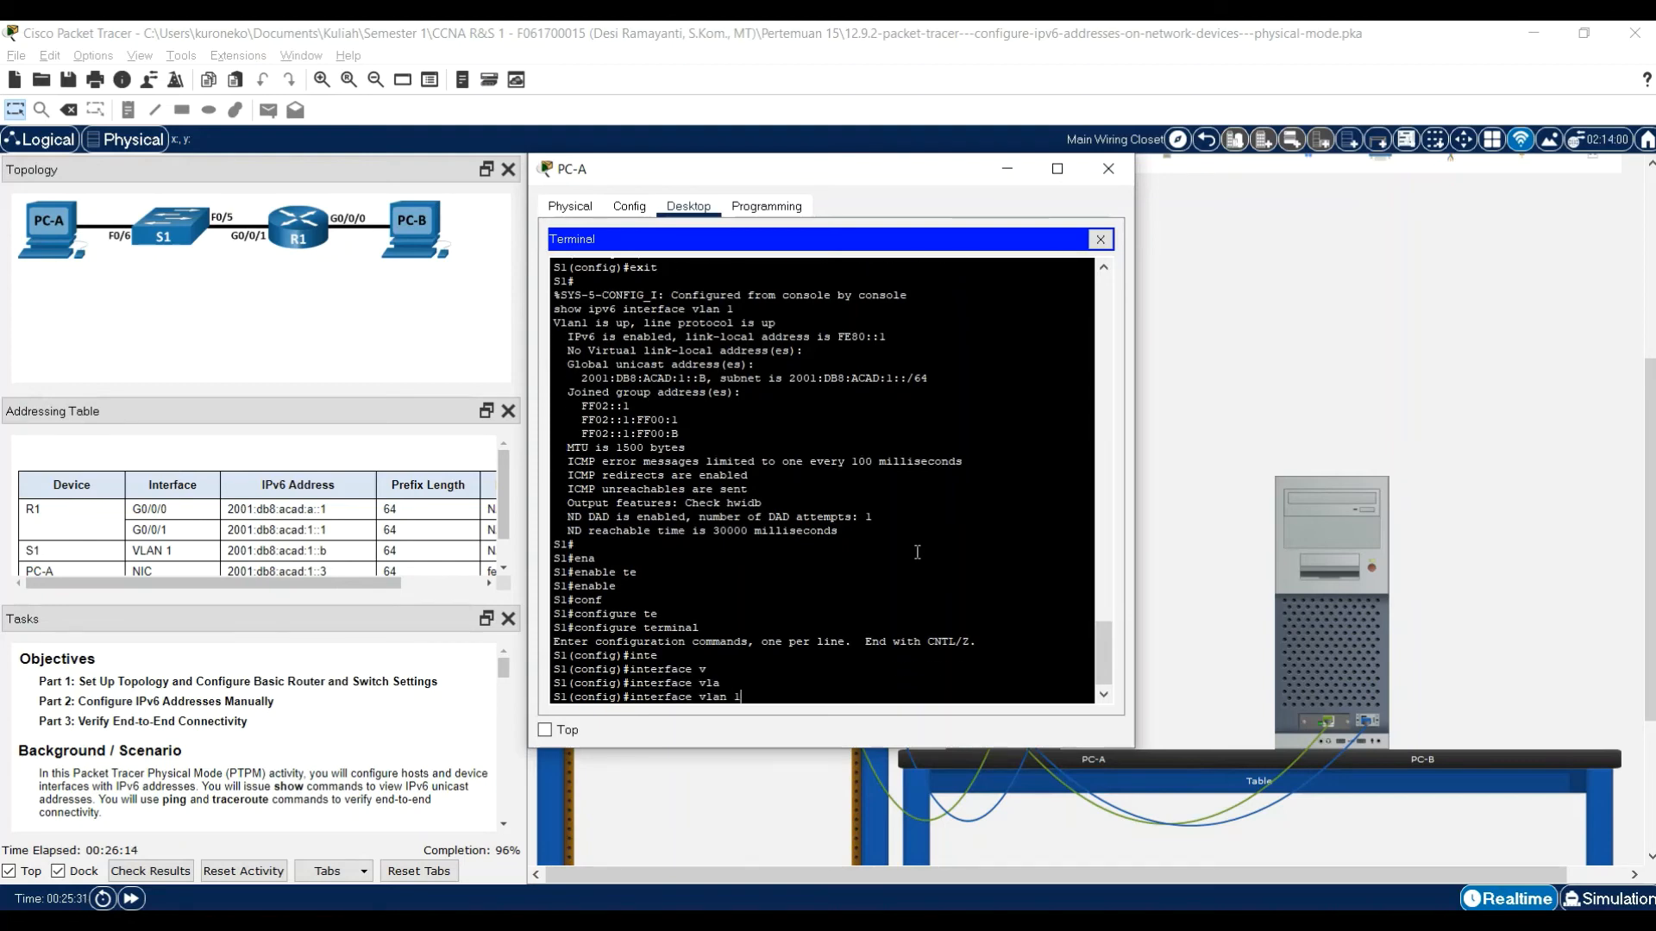
key(Return)
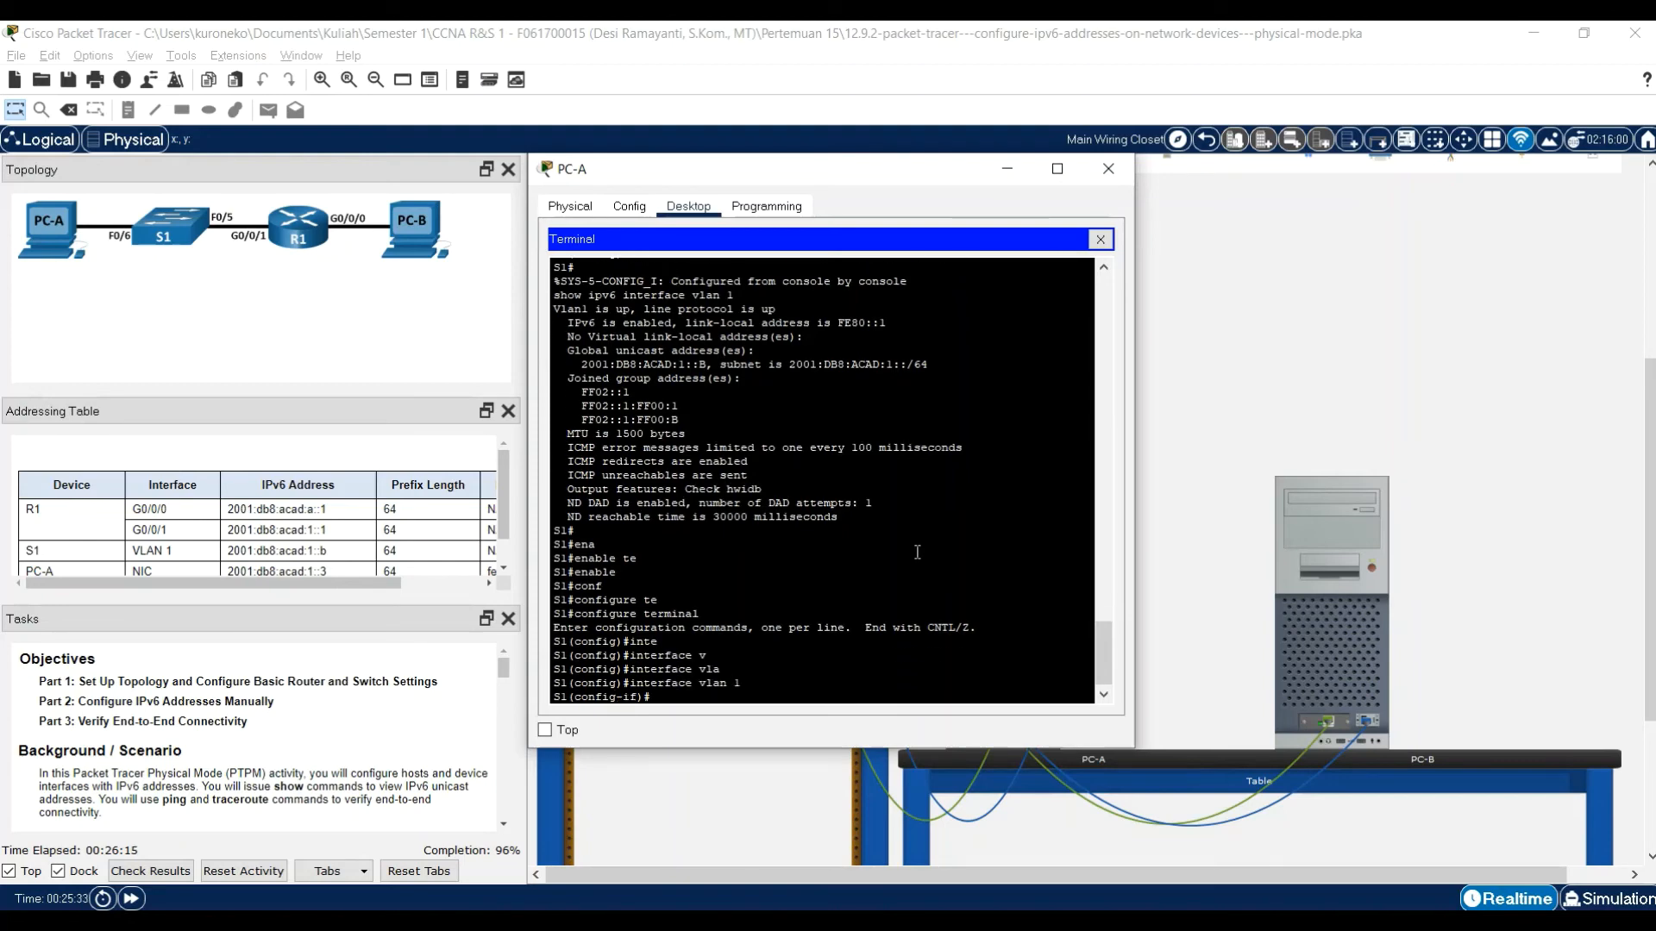
text(ipv6 ad)
key(Tab)
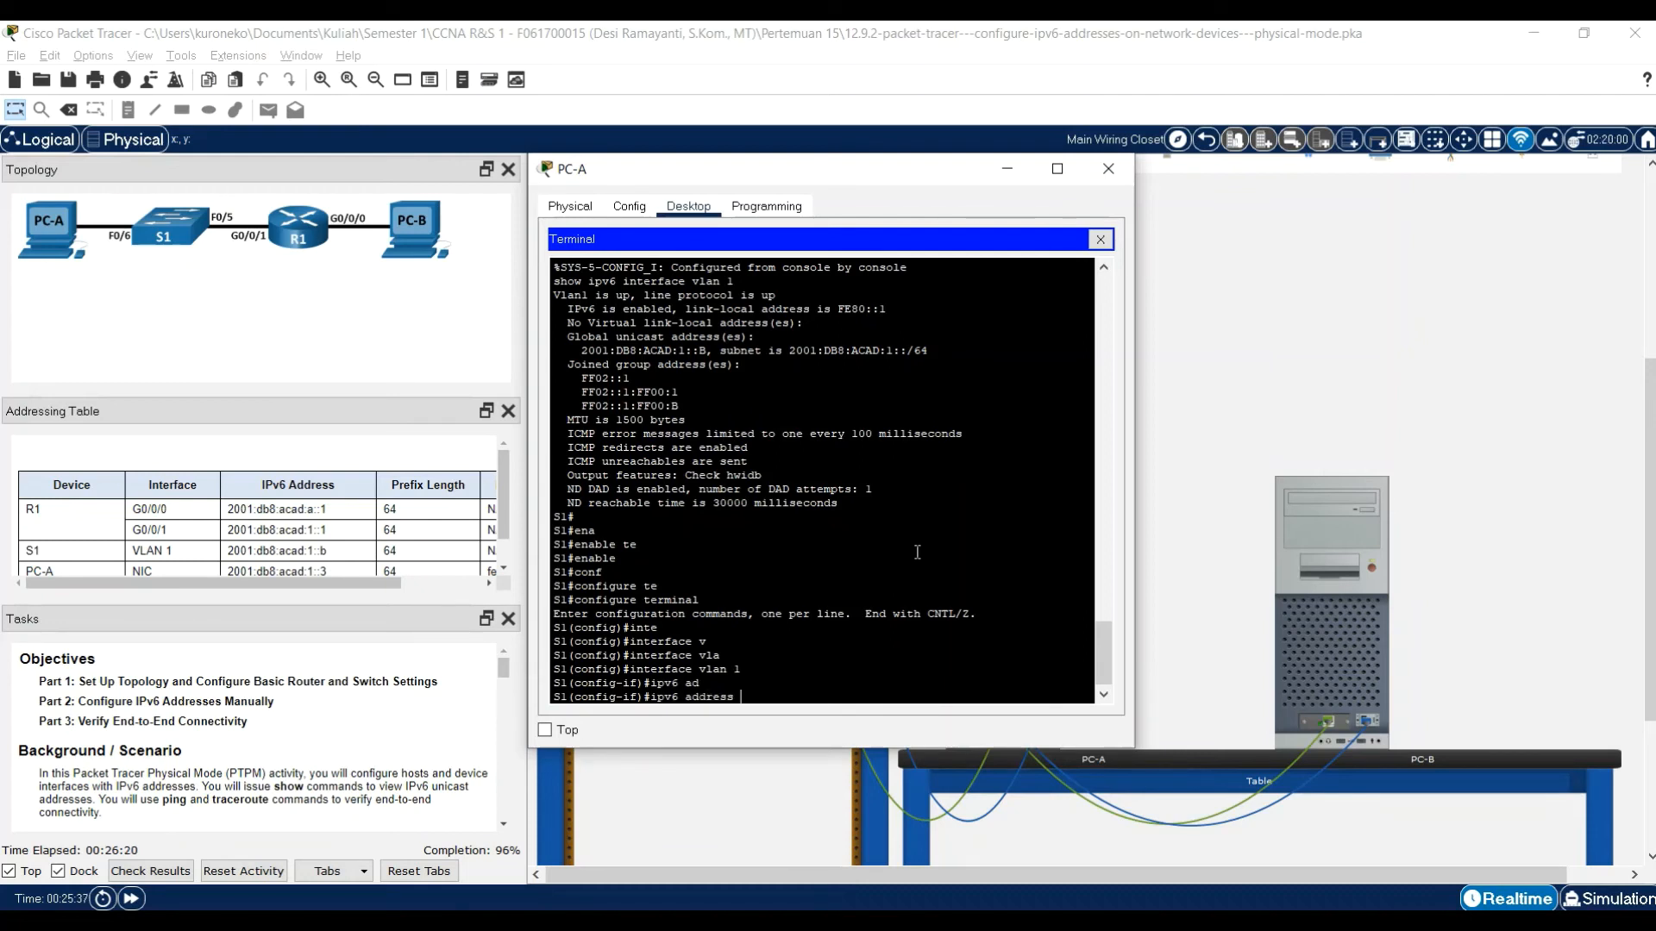
text(fe80::1 lin)
key(Tab)
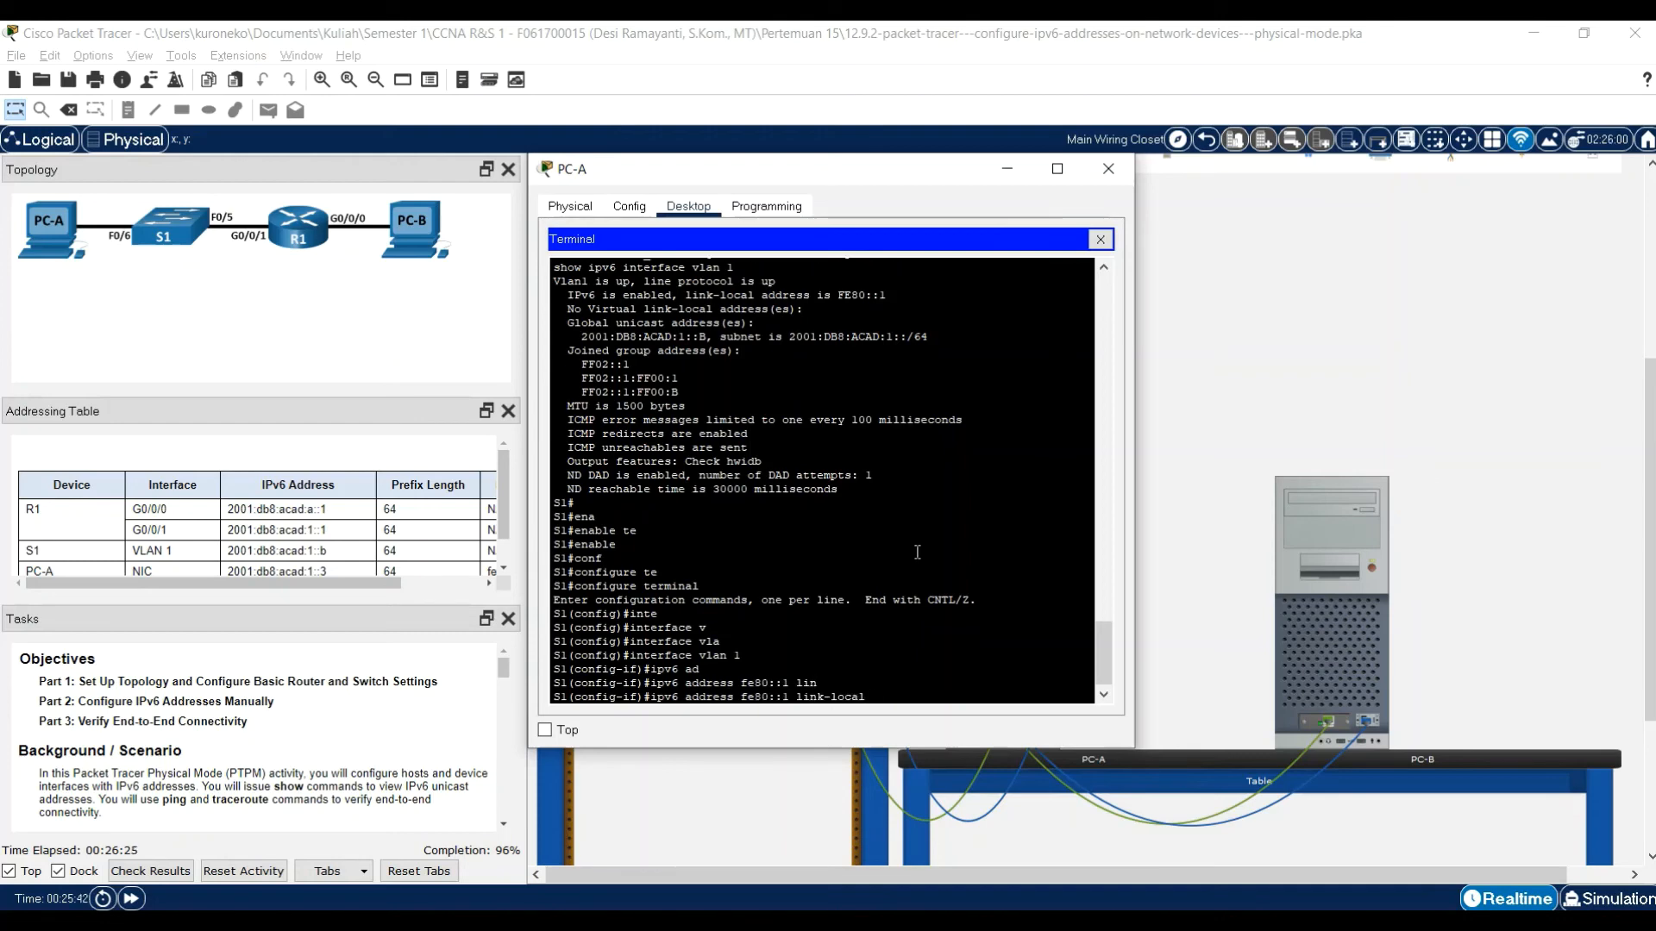
key(Return)
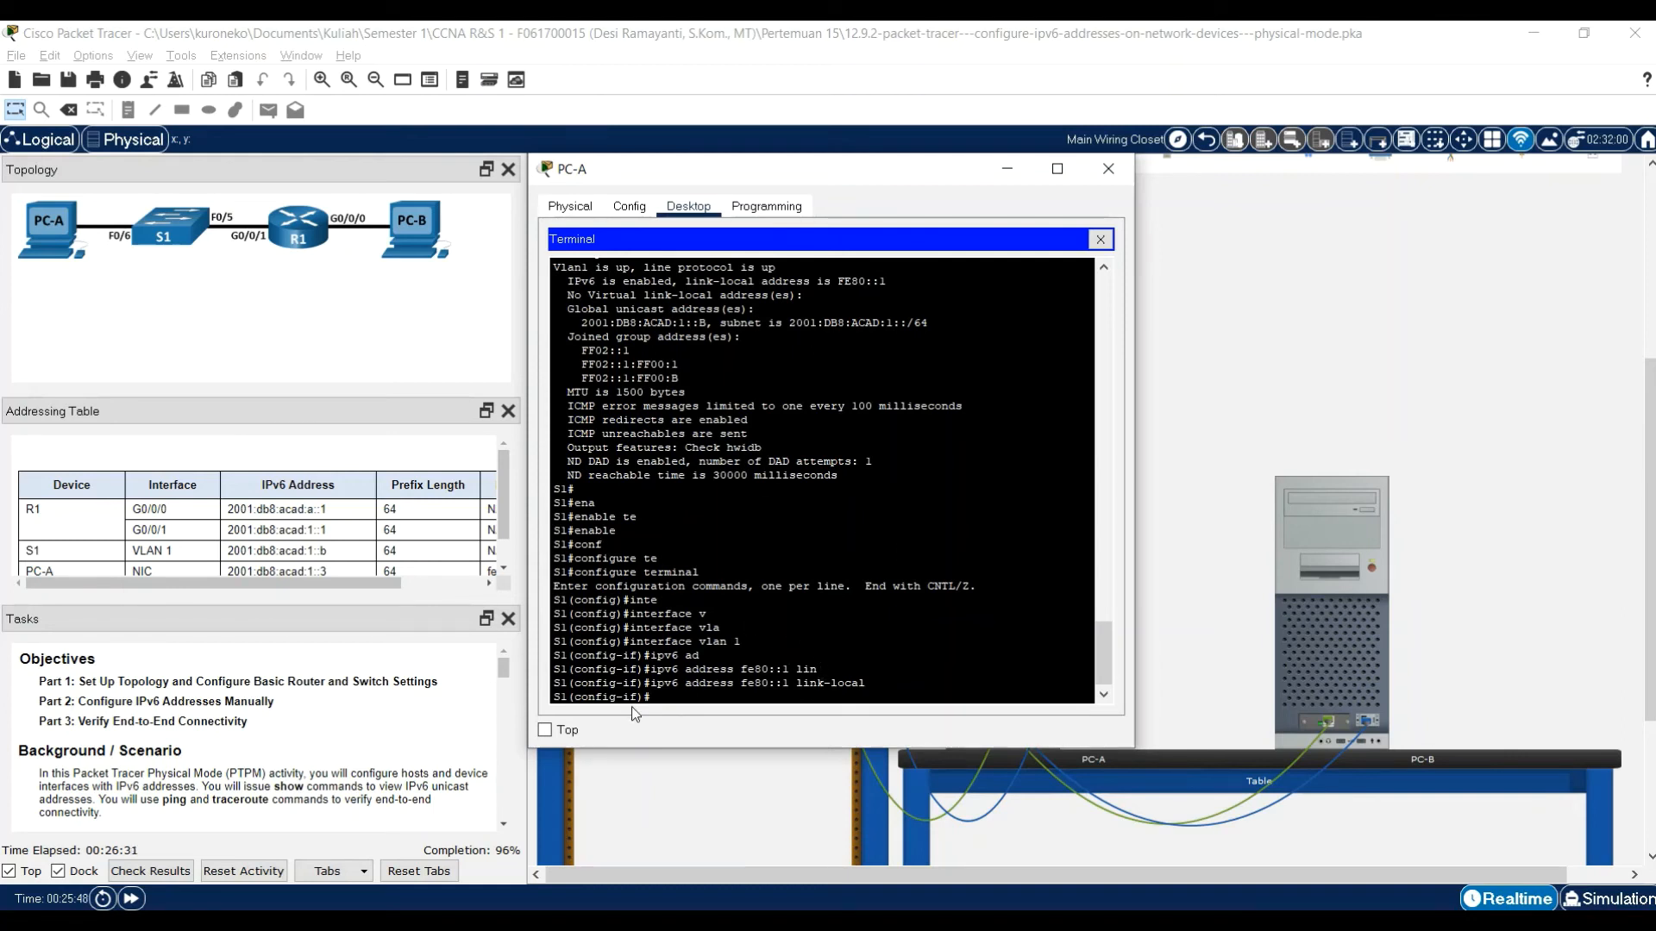
- Review the addressing table's default gateway entry for S1's VLAN 1, and return to PC-A's terminal
click(383, 590)
drag(389, 586, 470, 587)
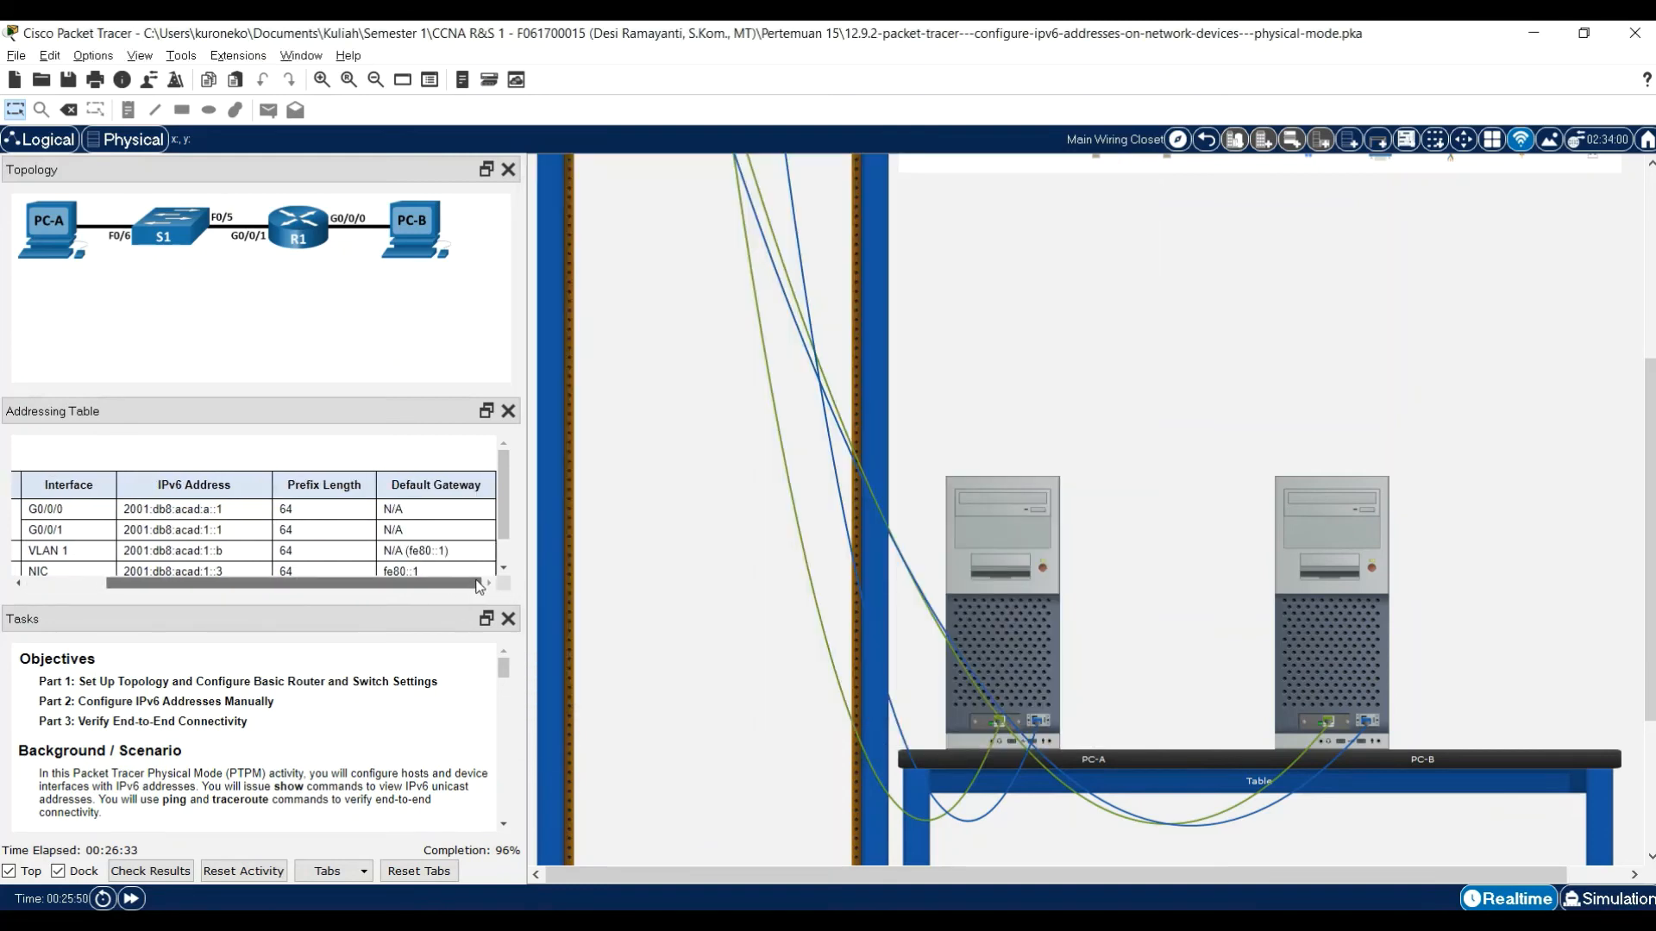
scroll(467, 557, down, 1)
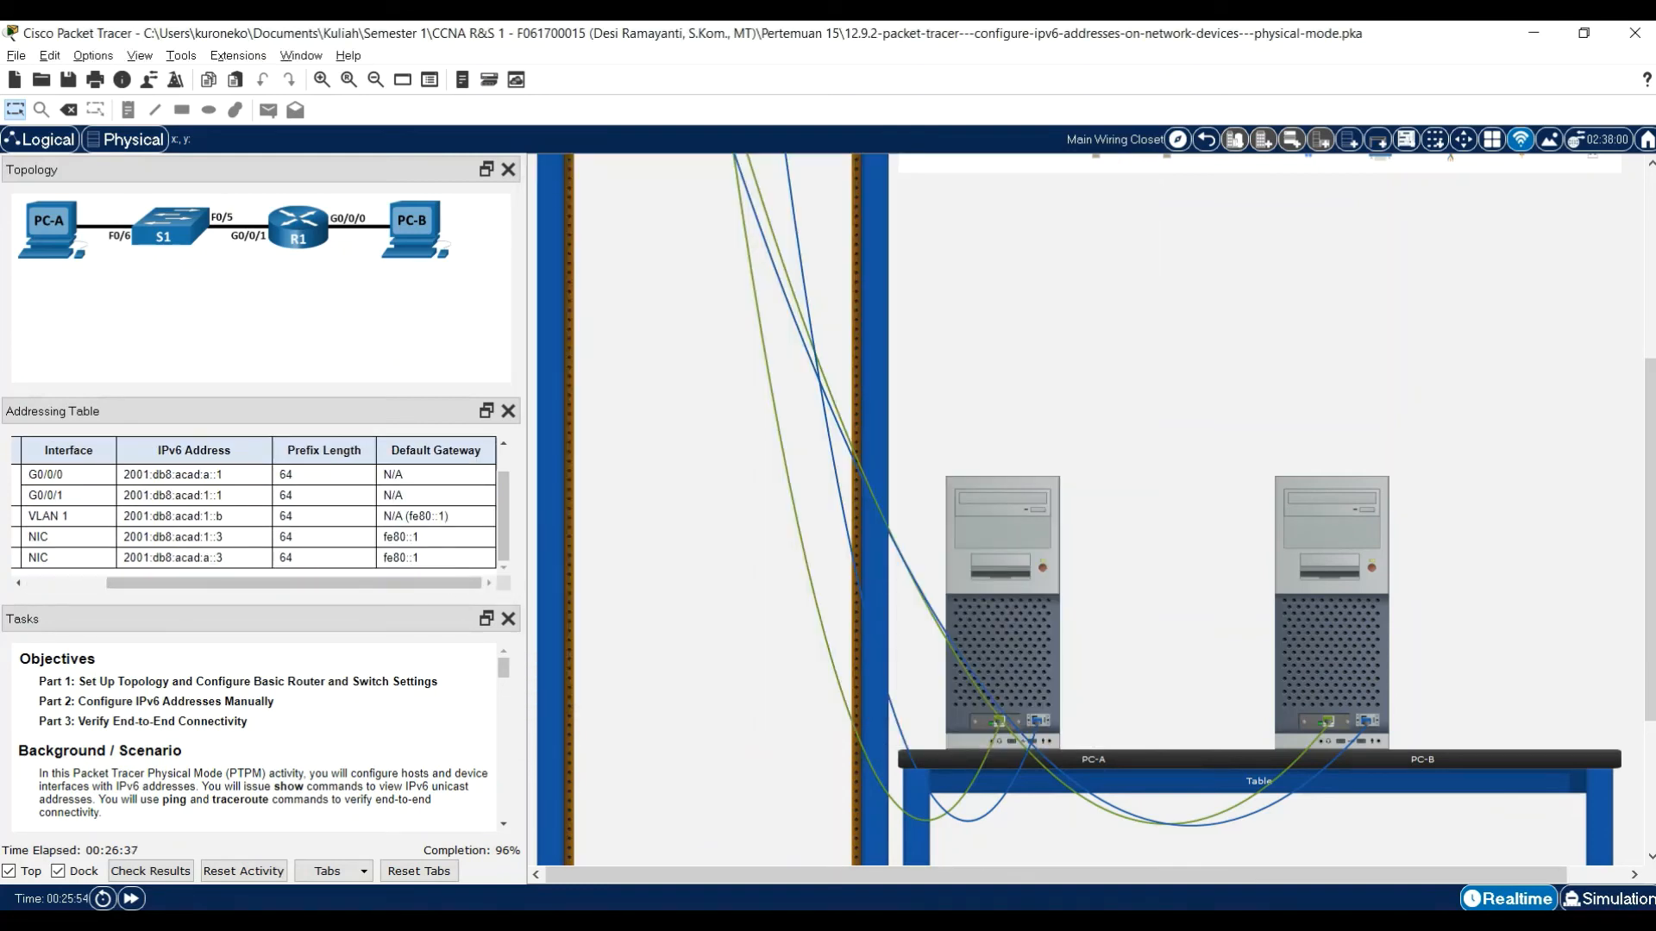
mouse_move(1011, 864)
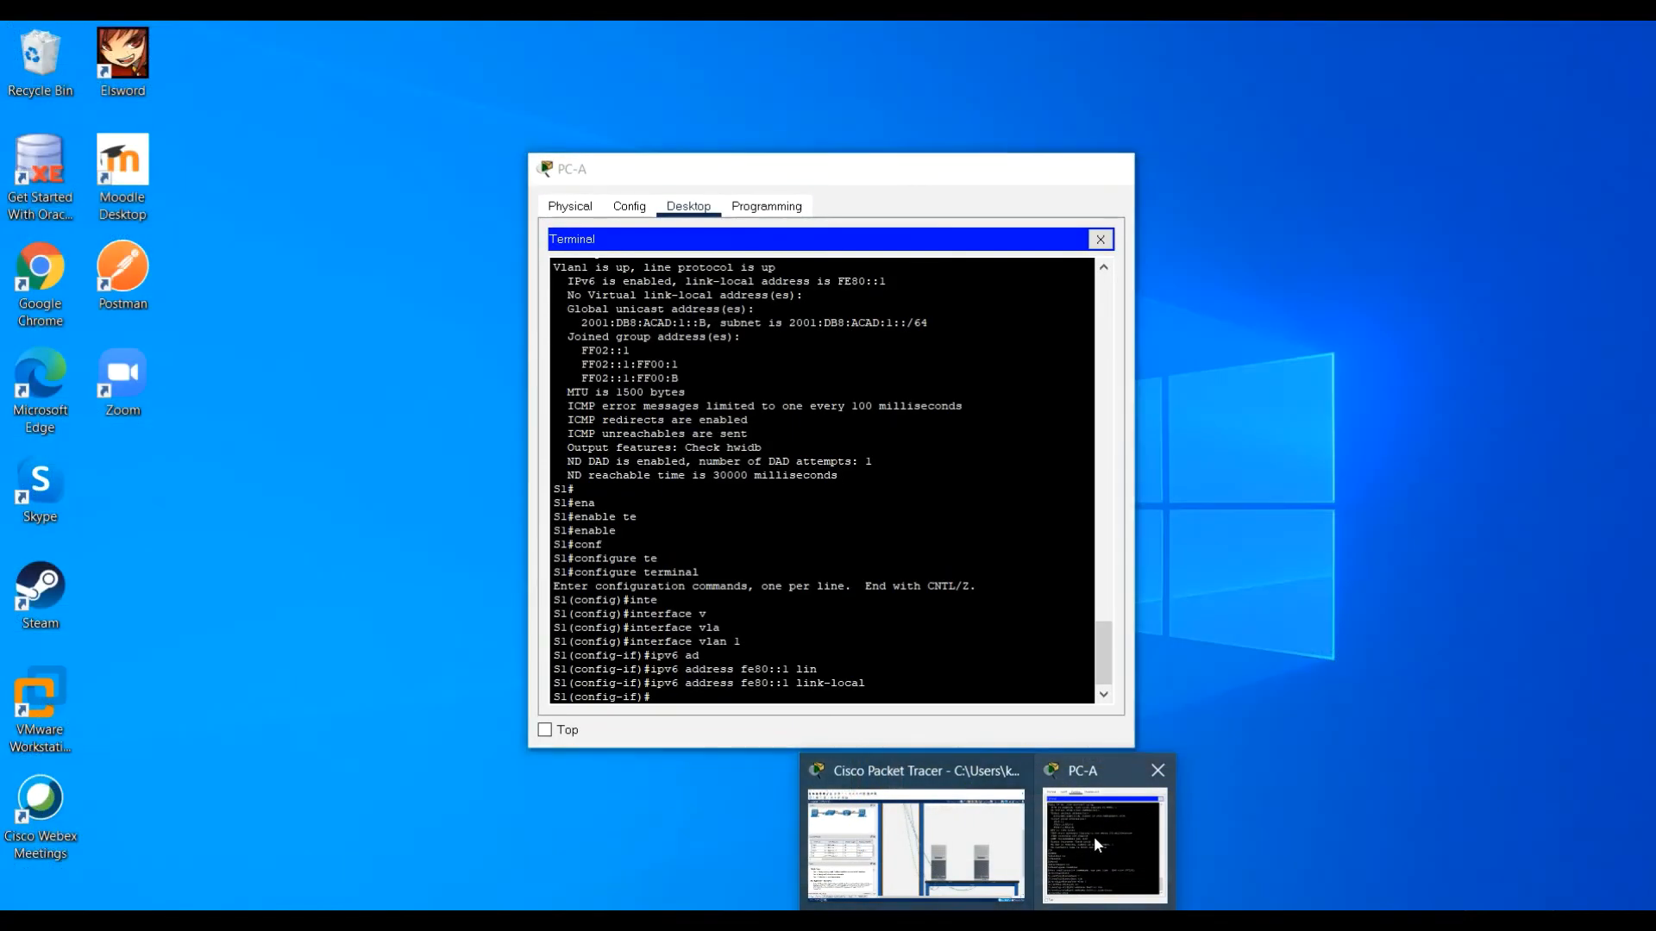
click(1093, 836)
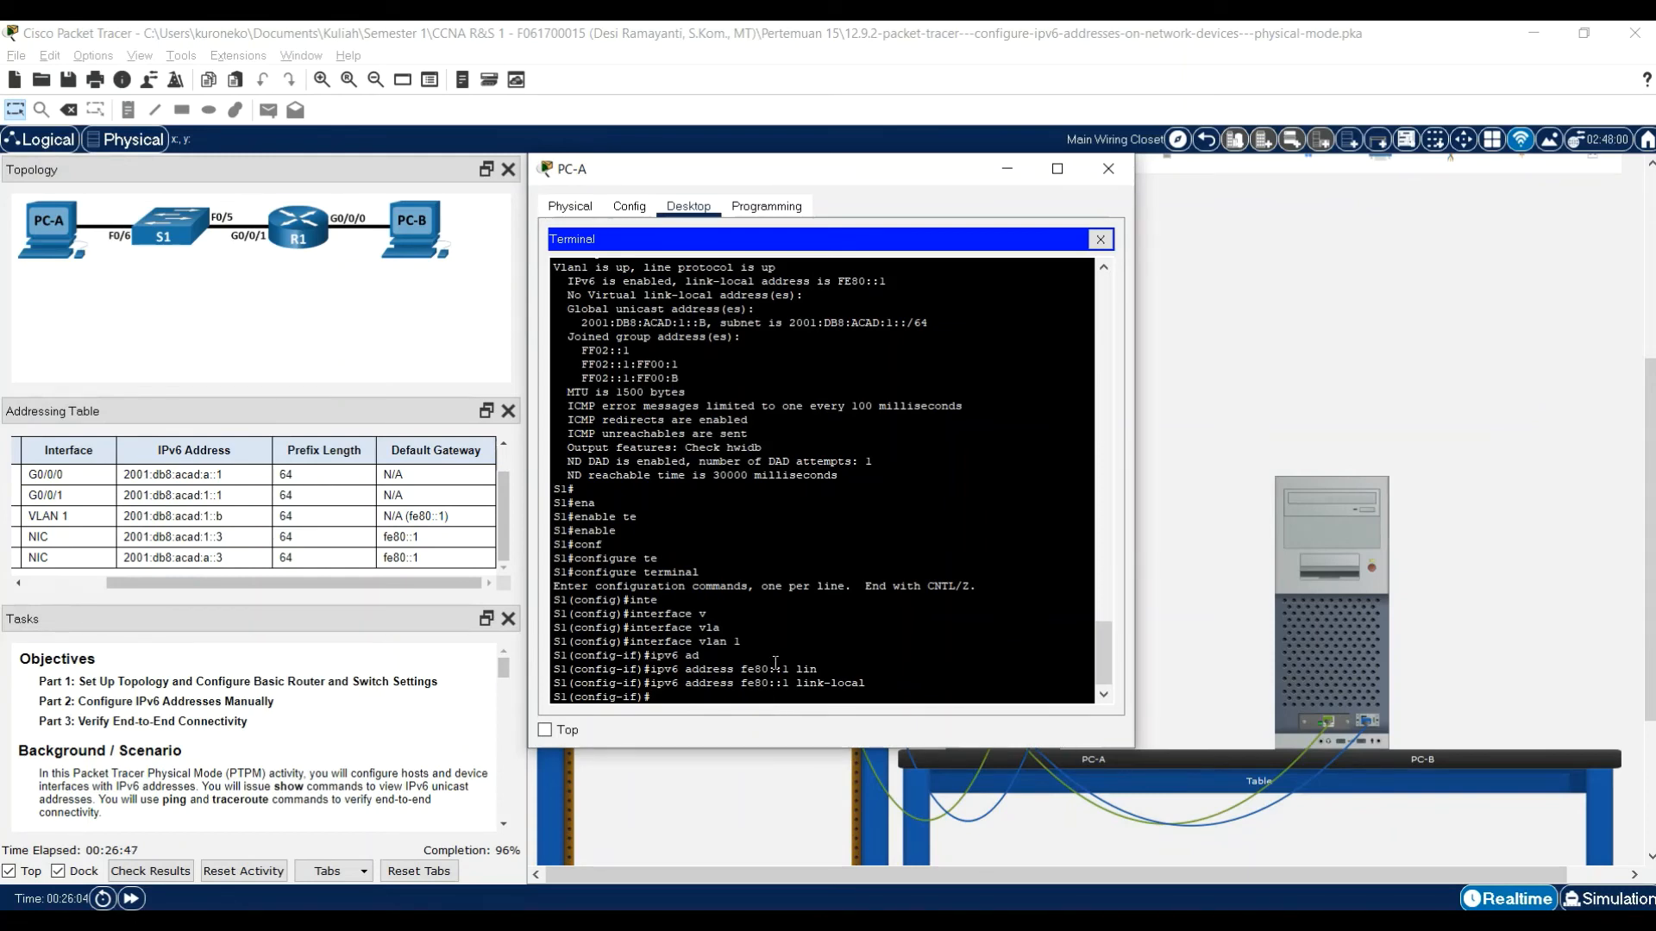
- Check the activity results, examine the assessment item for the link-local address of S1's VLAN 1, and close the results
click(176, 869)
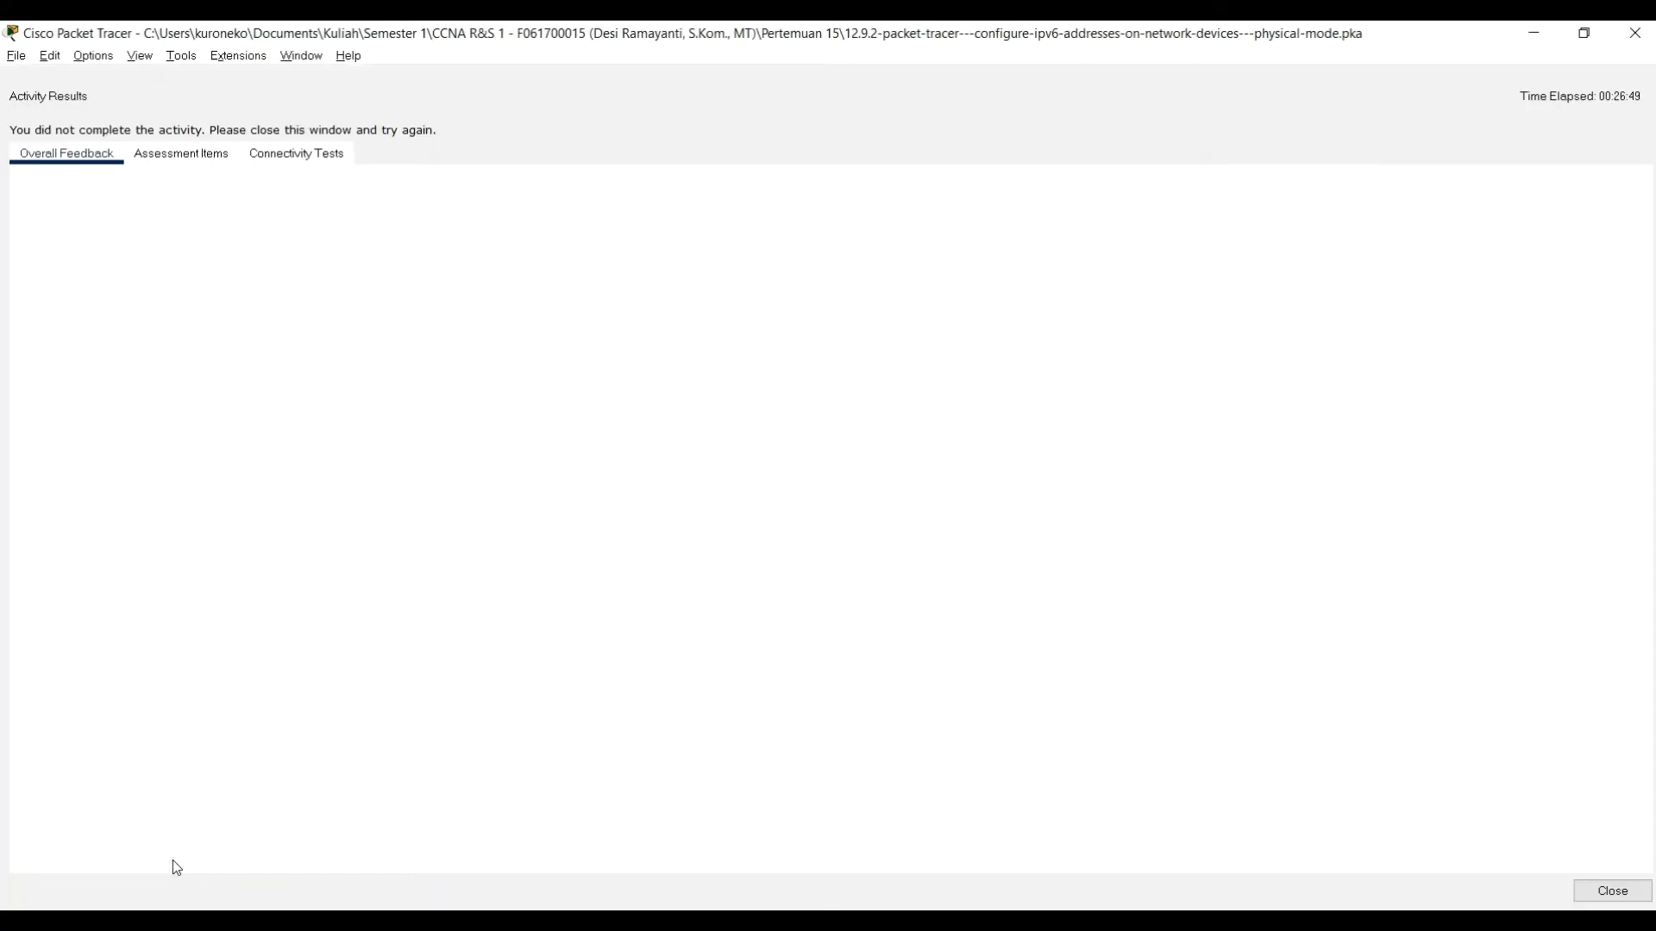
click(182, 154)
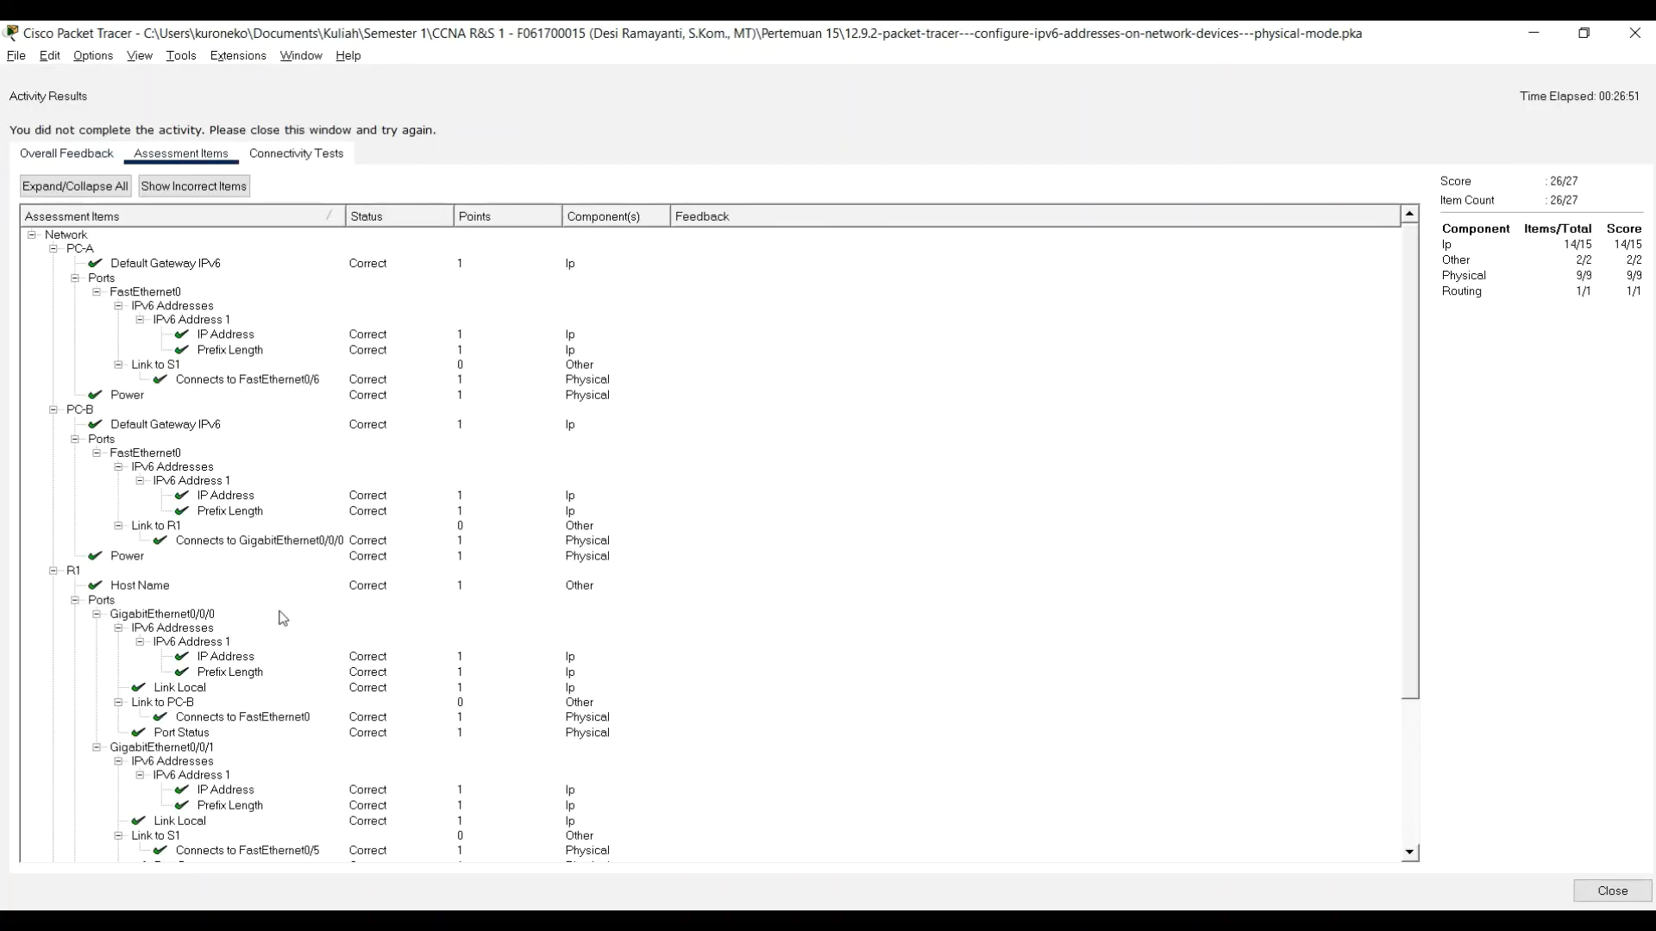
scroll(283, 619, down, 4)
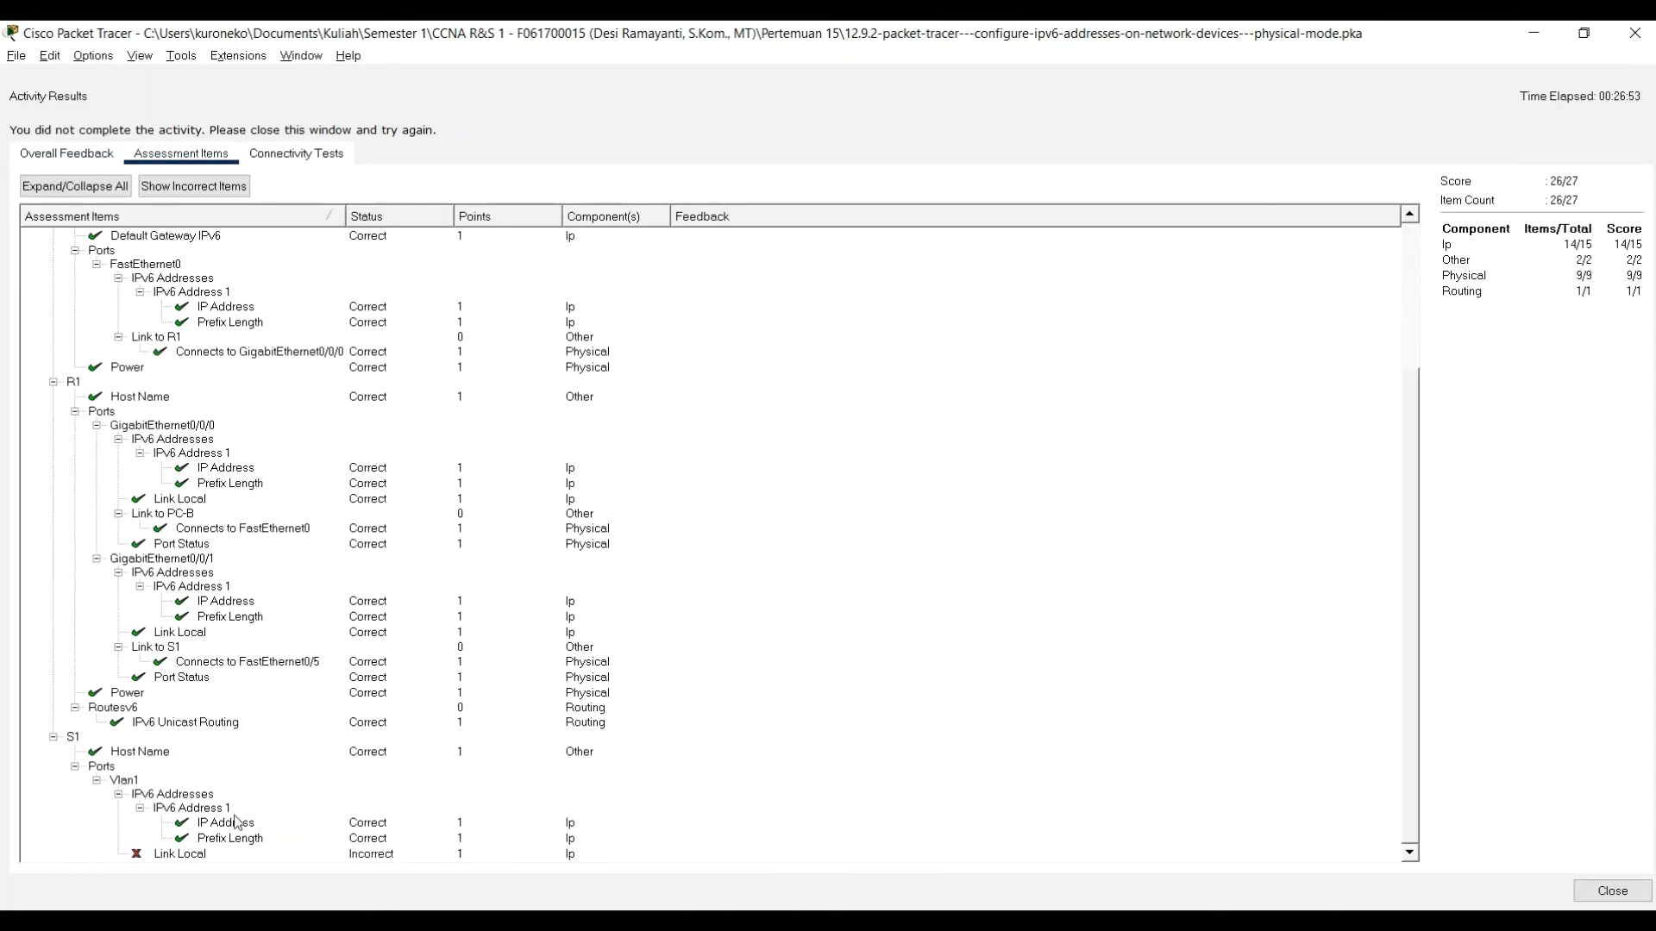
click(243, 838)
click(247, 856)
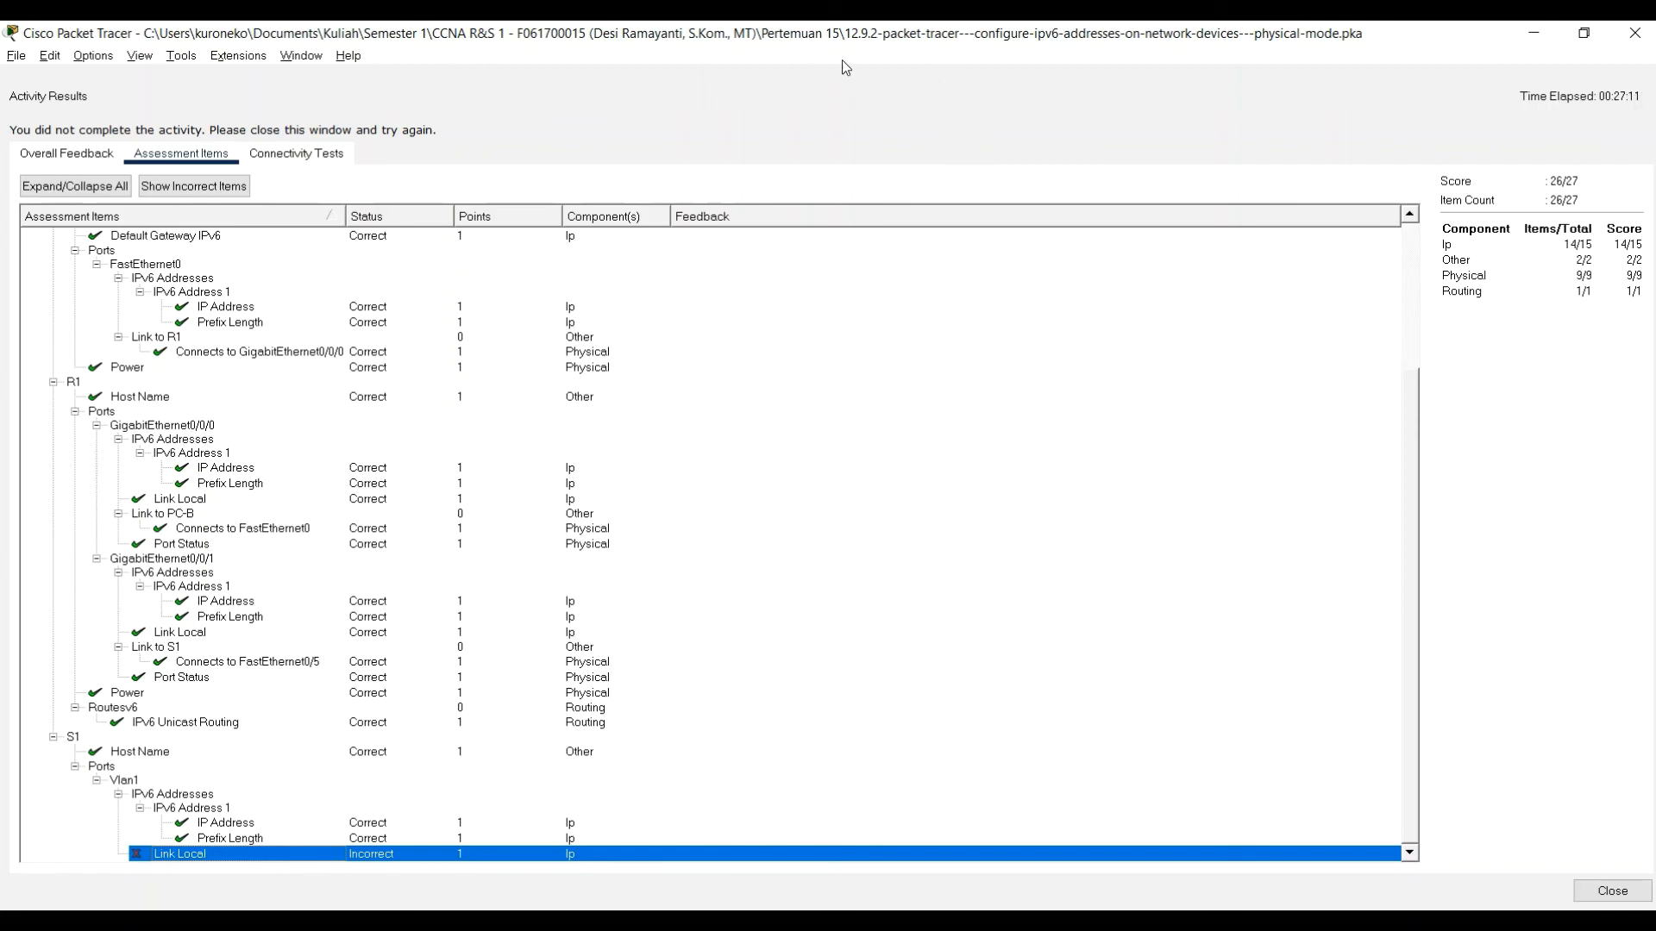
click(1613, 891)
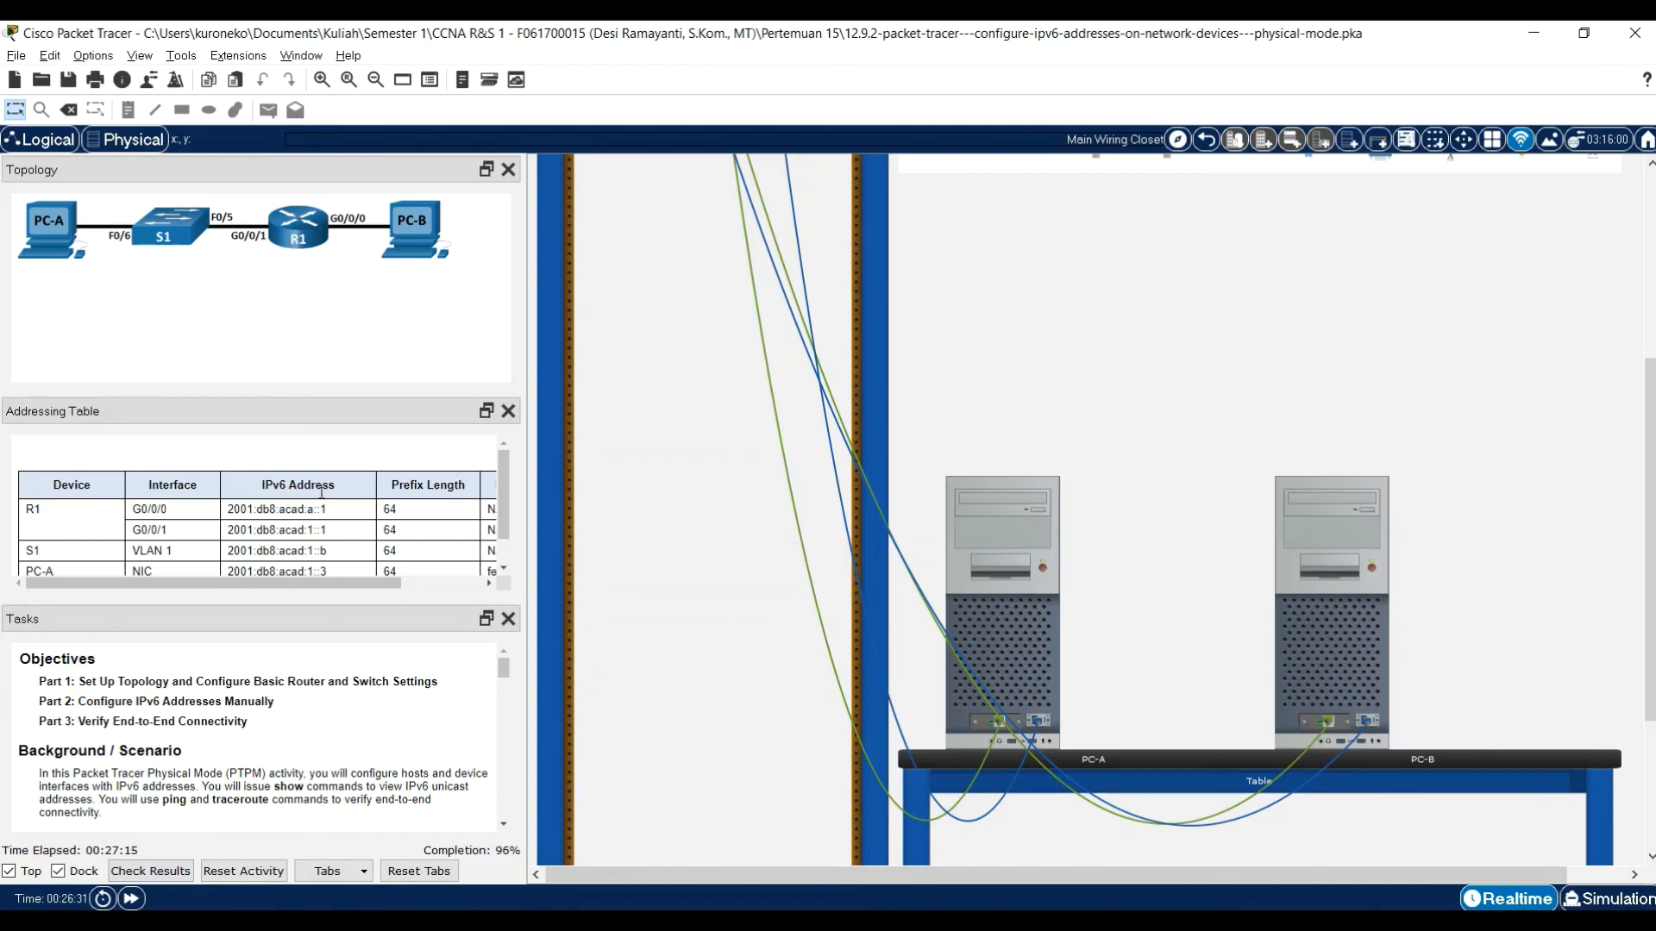
- Set the link-local IPv6 address of S1's VLAN 1 interface to fe80::b from PC-A's terminal, and close PC-A's window
drag(312, 587, 441, 588)
scroll(446, 552, down, 1)
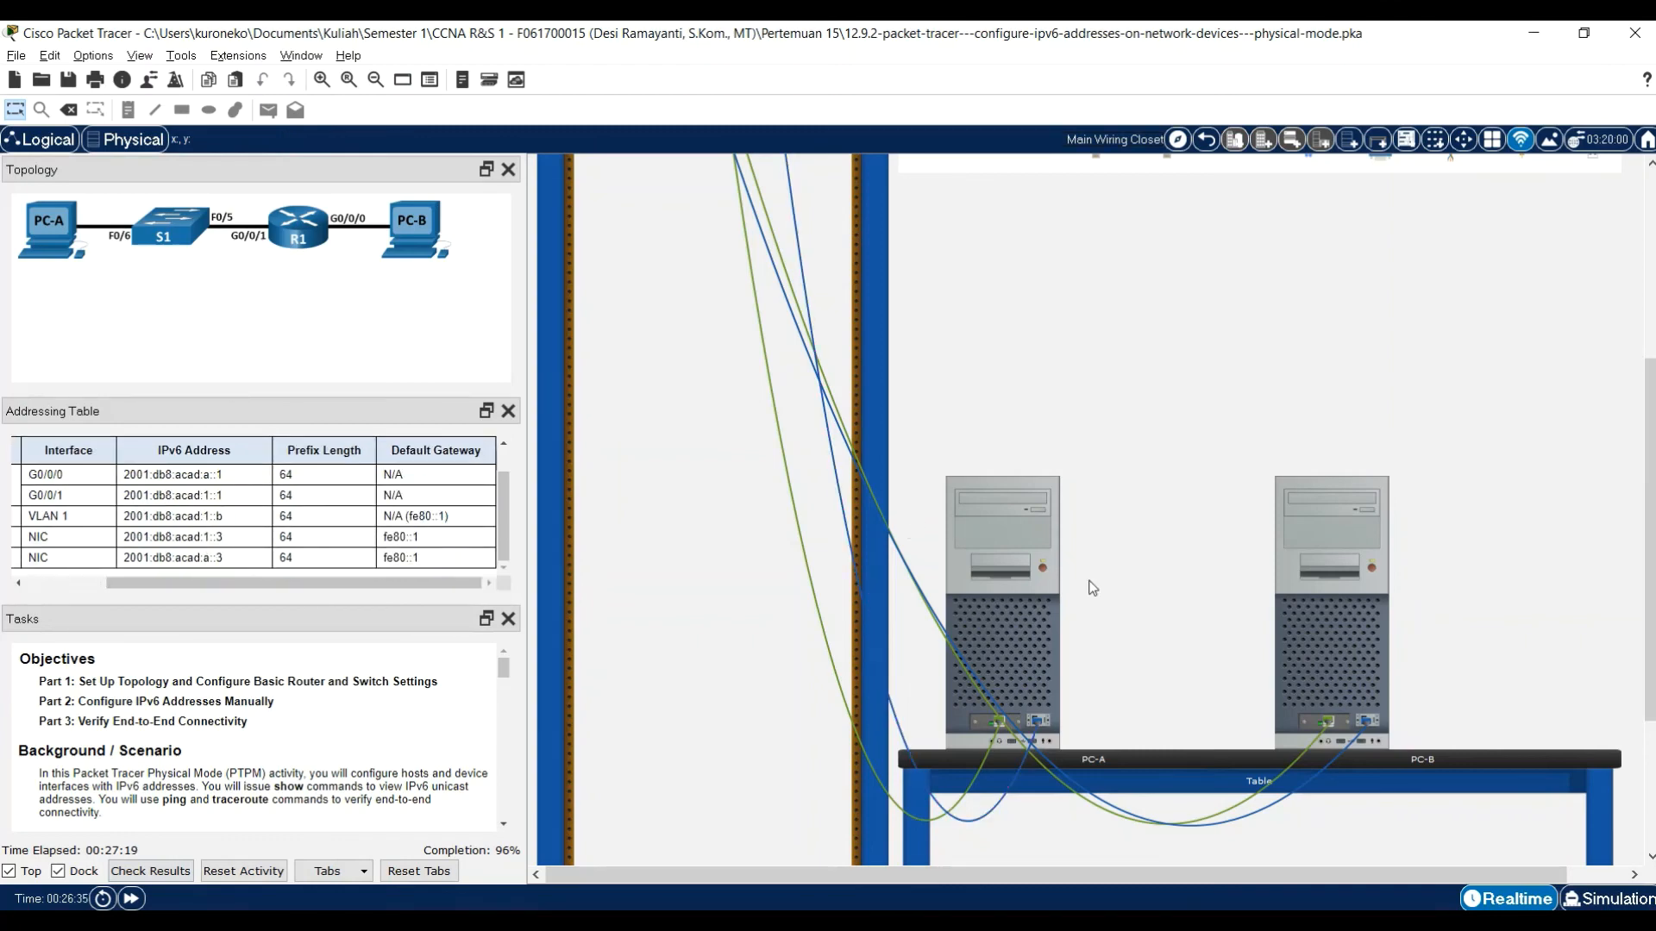
click(1030, 623)
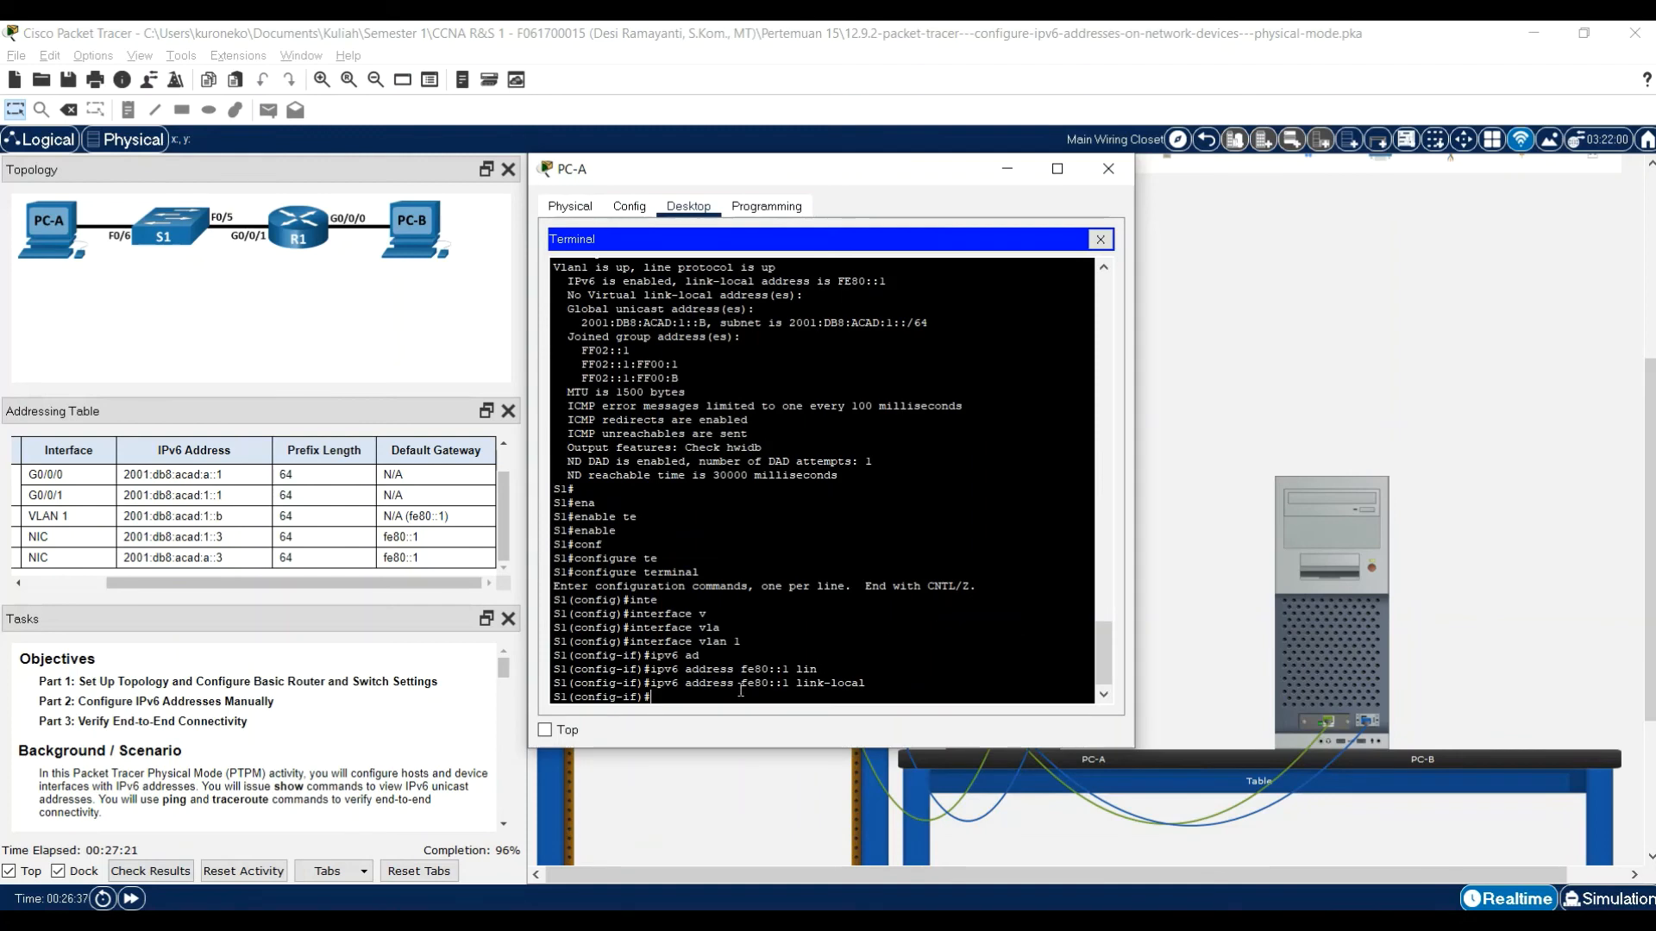
key(Up)
key(Left)
key(Left)
key(Left)
key(Left)
key(Left)
key(Left)
key(Left)
key(Left)
key(Left)
key(Left)
key(Left)
key(BackSpace)
text(b)
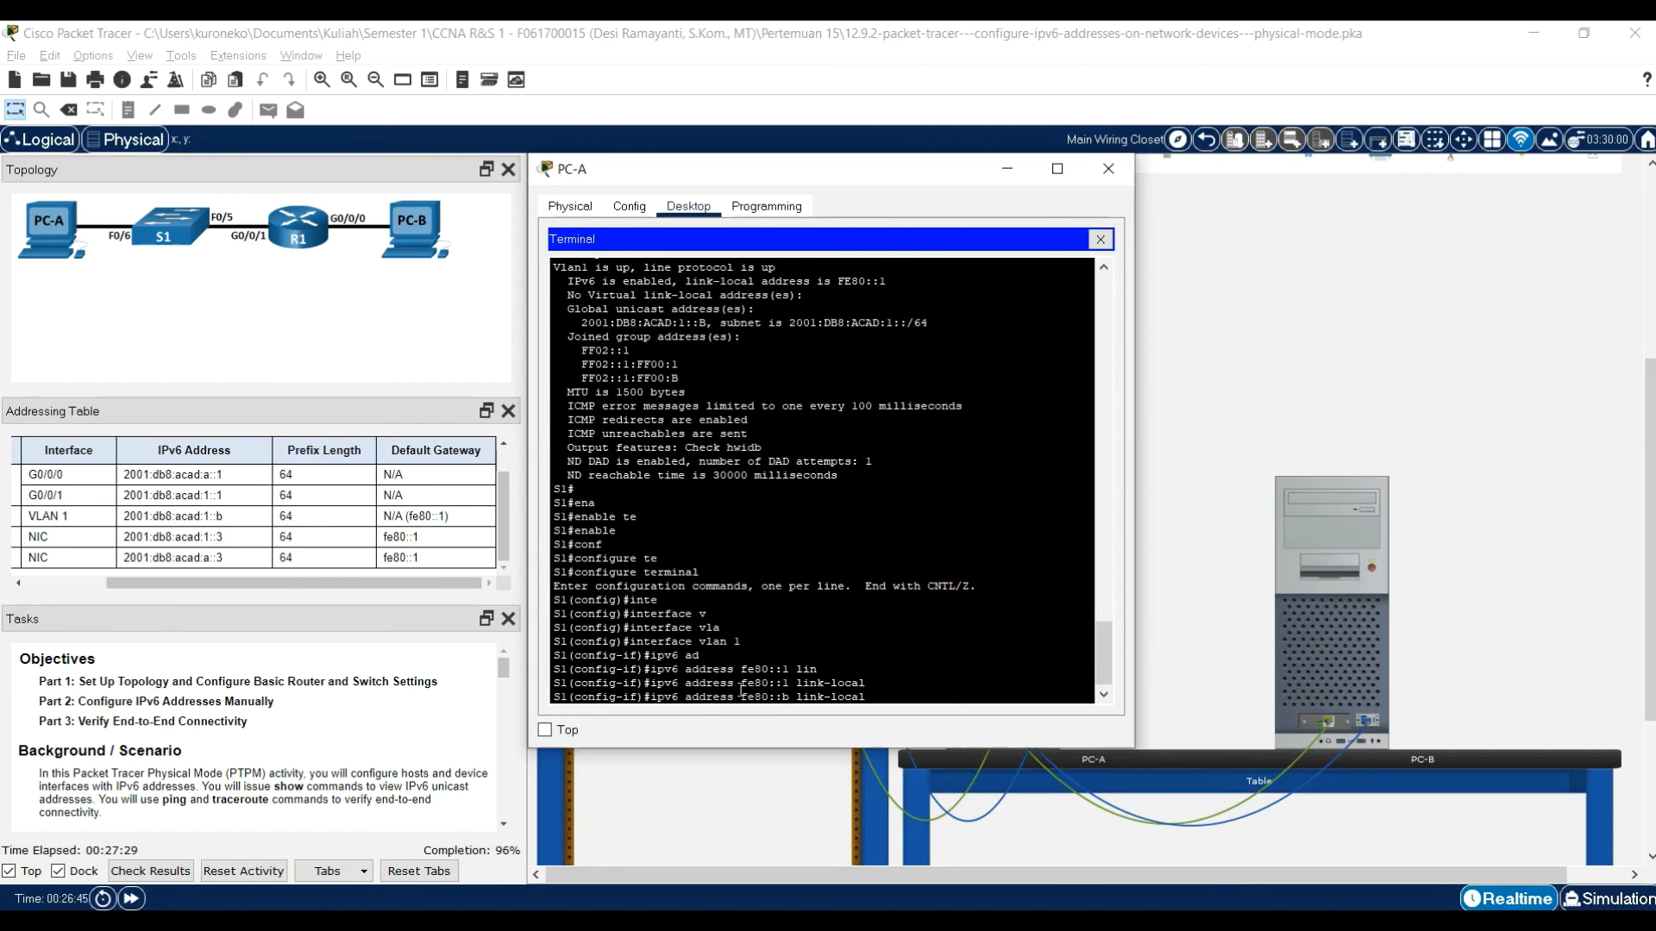
key(Return)
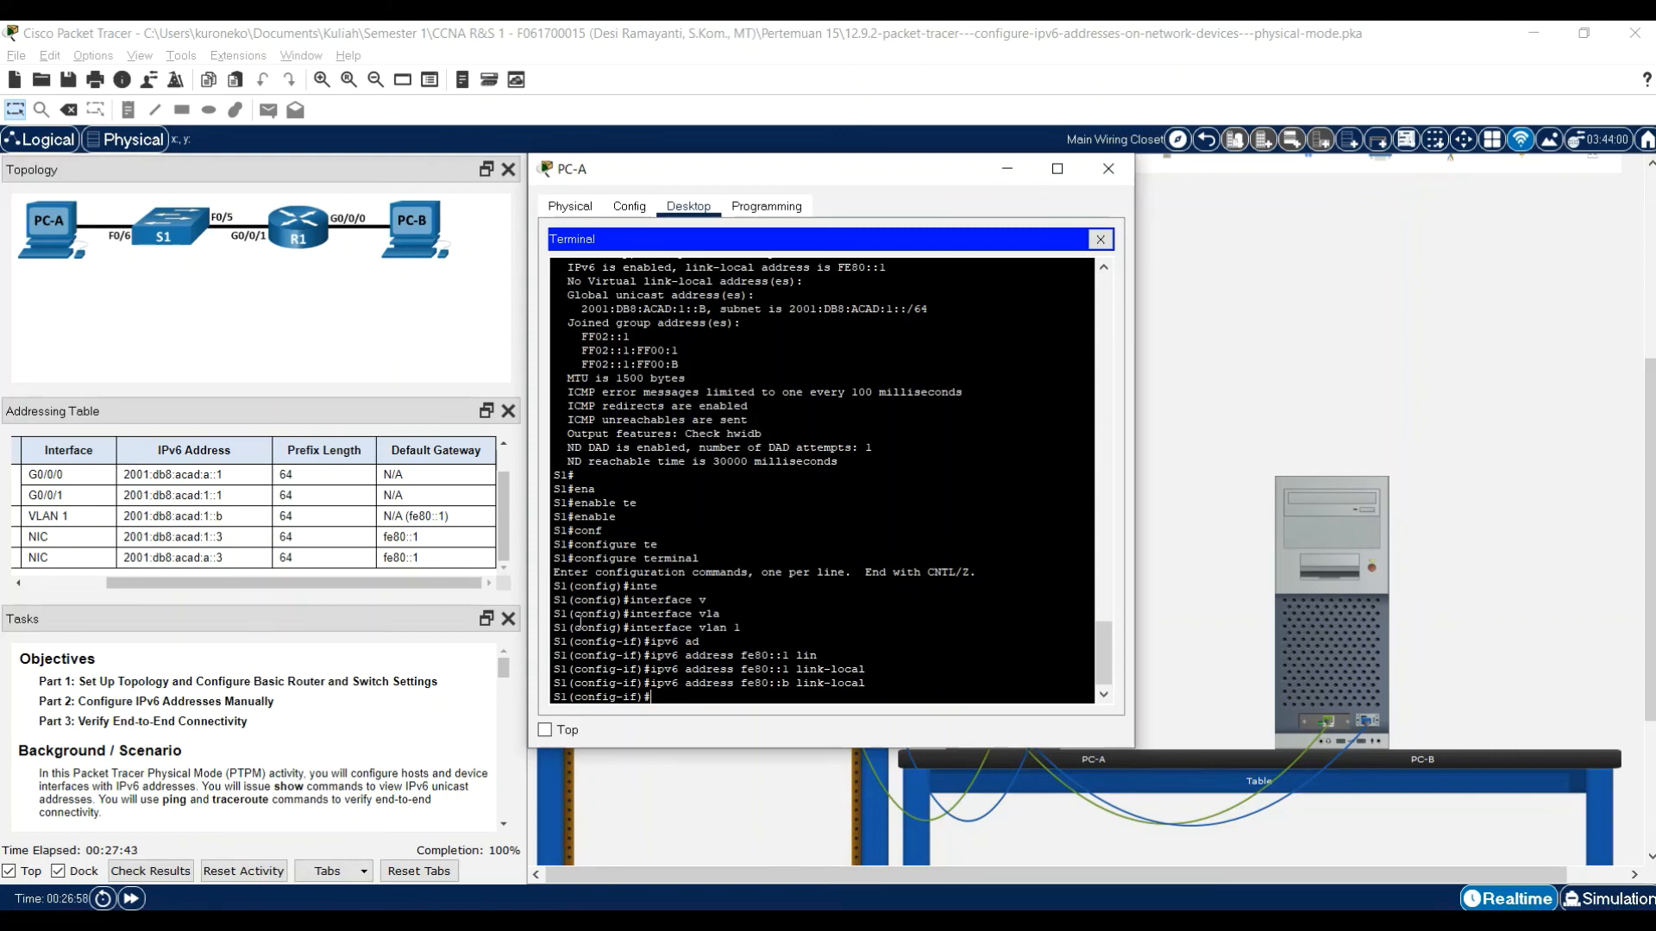
click(1109, 165)
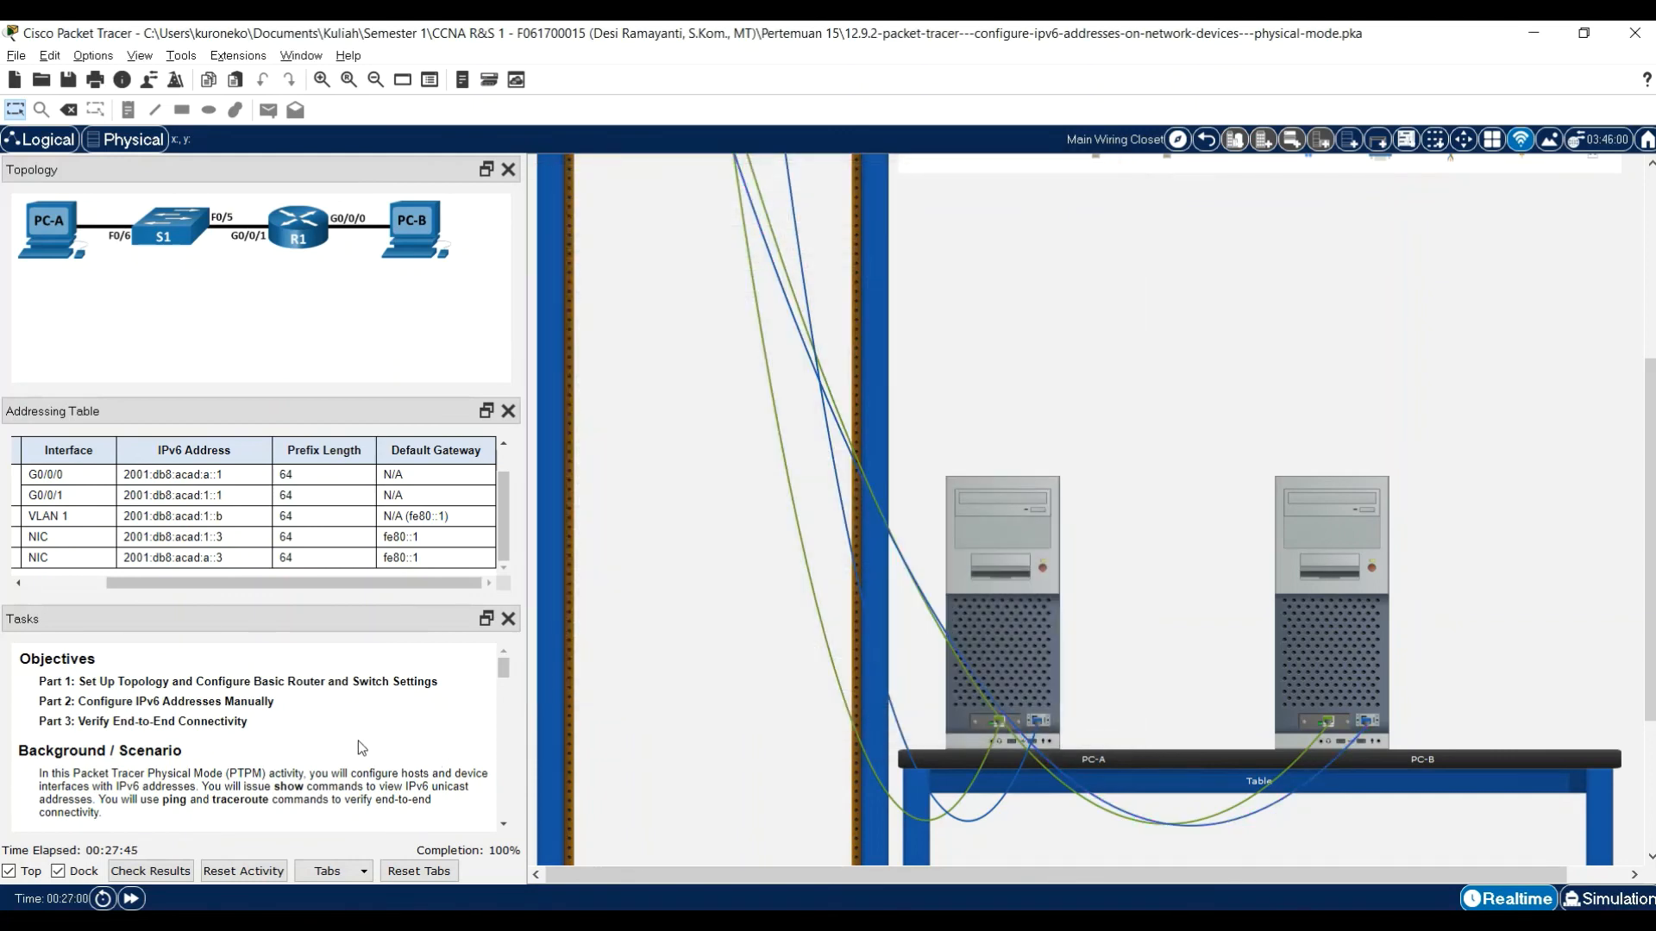
- Read through the task instructions down to the end-to-end connectivity checks in Part 3
scroll(357, 742, down, 3)
scroll(357, 742, down, 15)
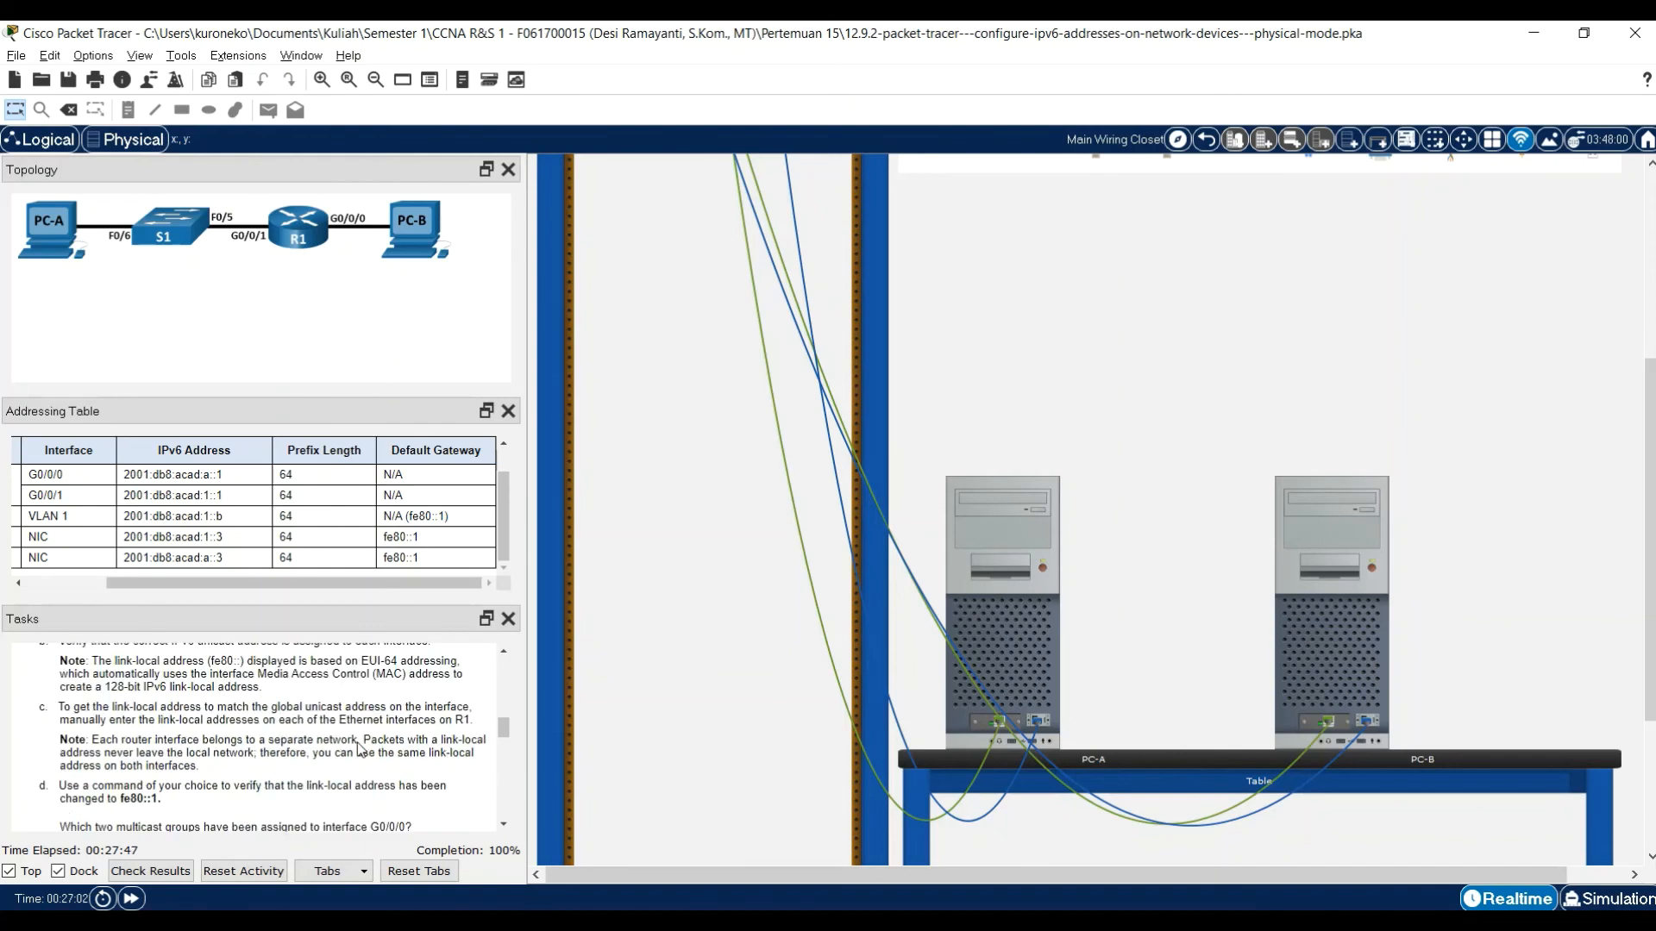
scroll(353, 746, down, 2)
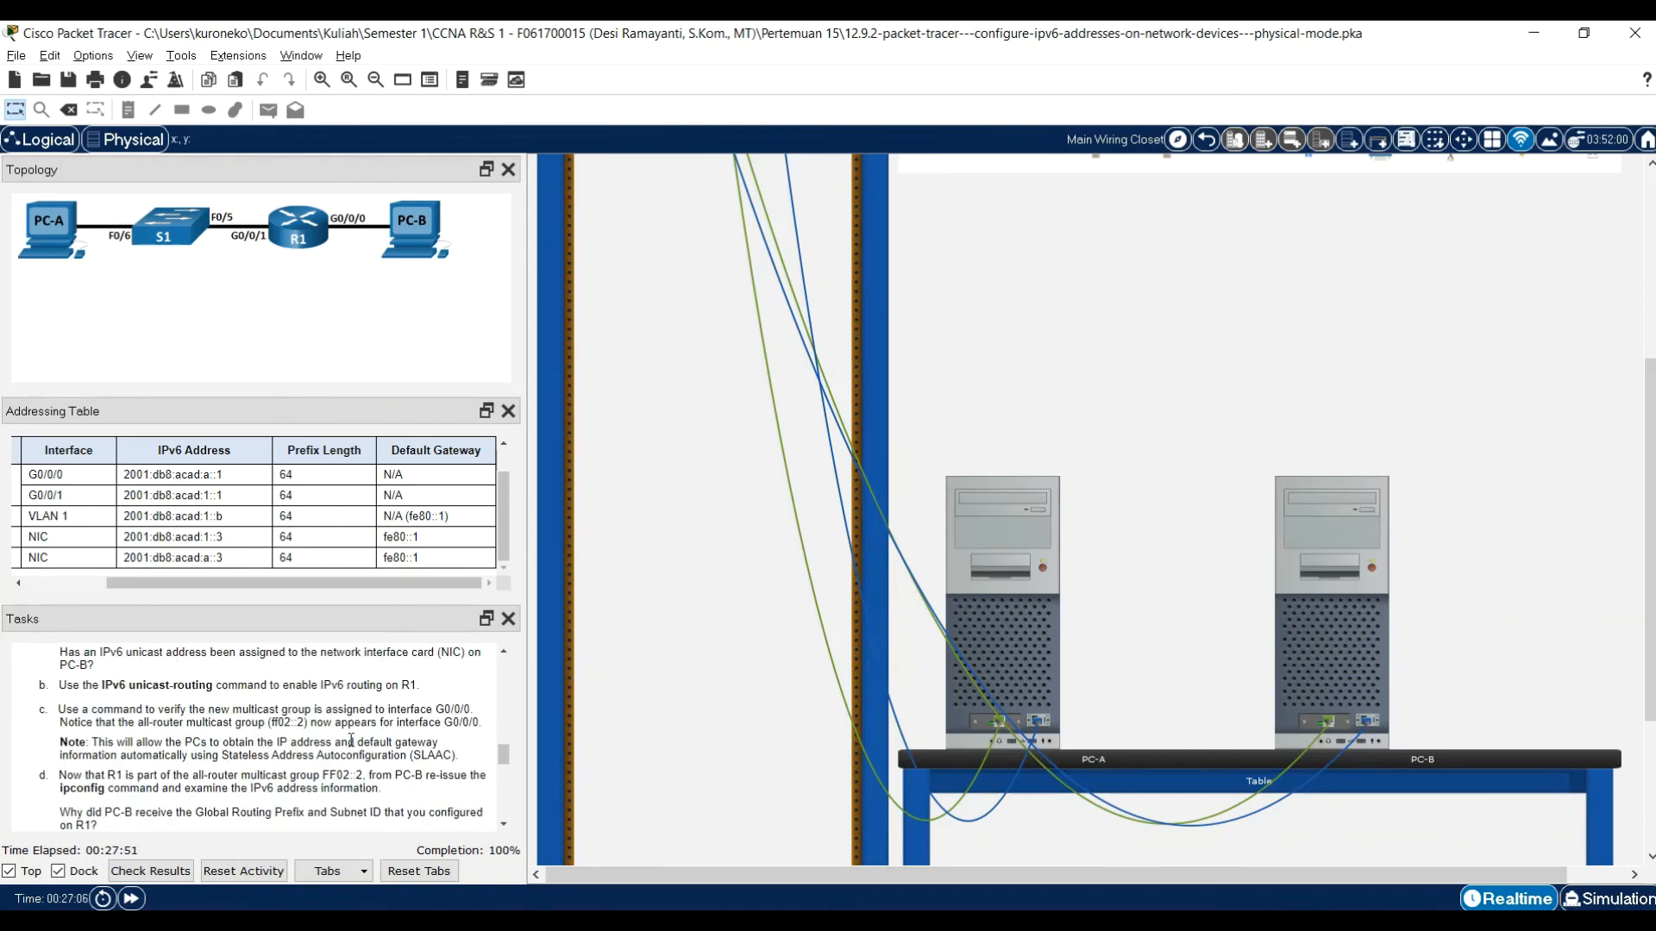
scroll(351, 740, down, 5)
scroll(351, 740, down, 1)
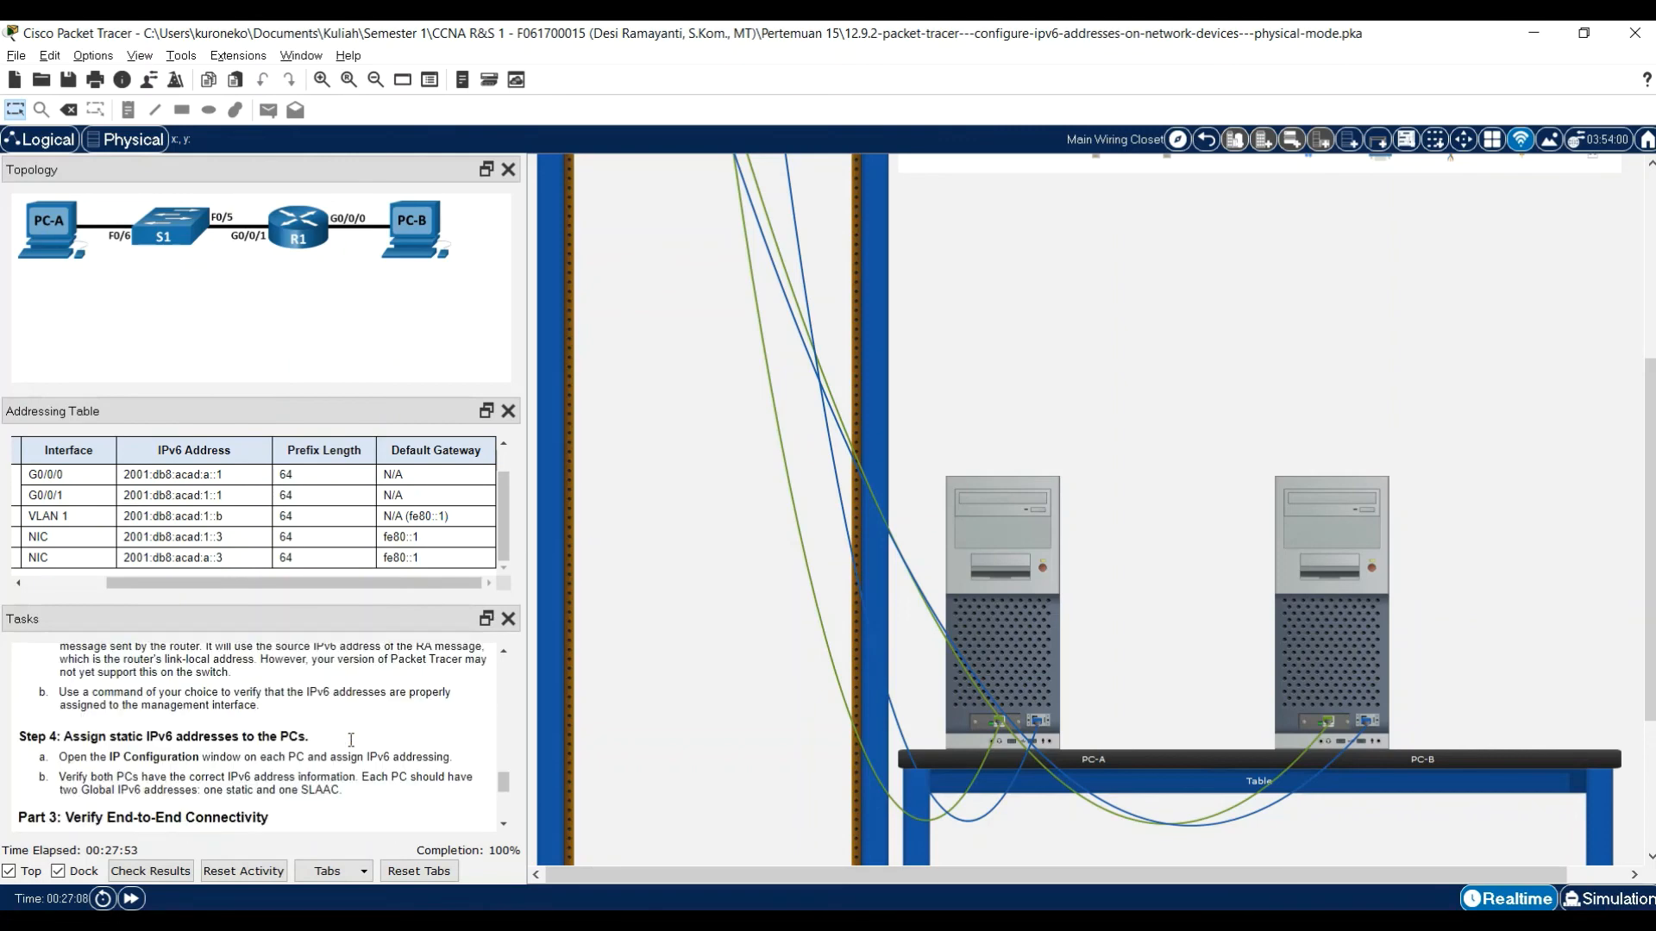
scroll(351, 740, down, 3)
scroll(351, 741, up, 1)
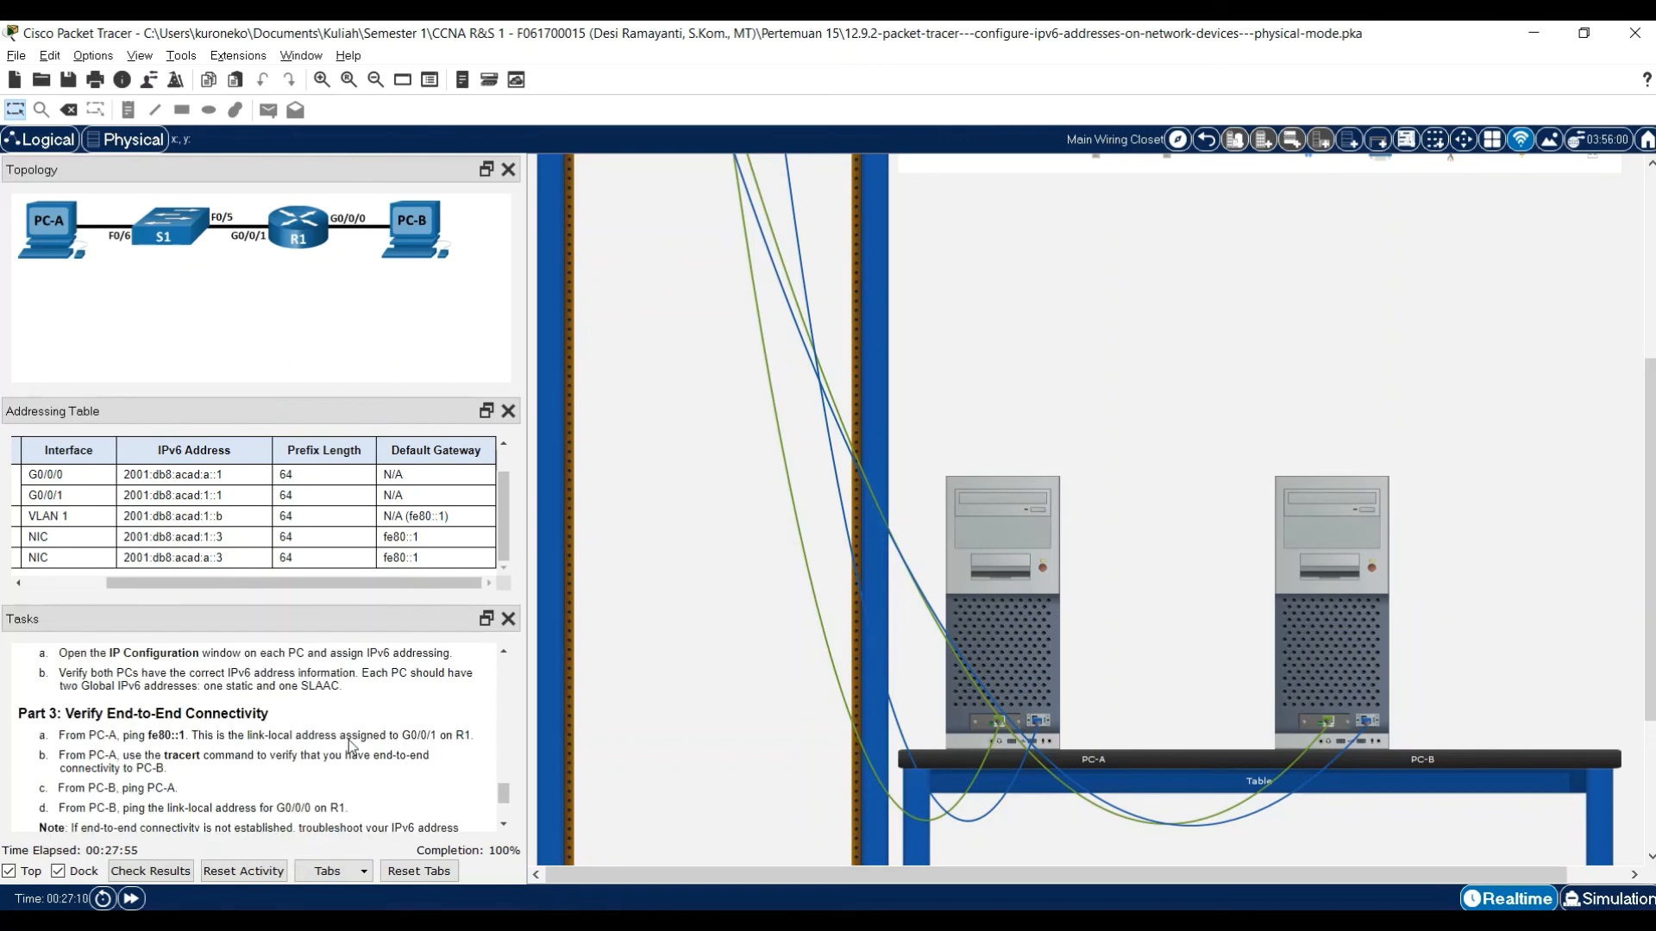
scroll(351, 746, up, 1)
scroll(183, 777, down, 1)
scroll(177, 764, down, 1)
scroll(178, 764, up, 1)
- Open PC-A's command prompt and ping R1's link-local address fe80::1
click(1016, 630)
drag(754, 172, 918, 184)
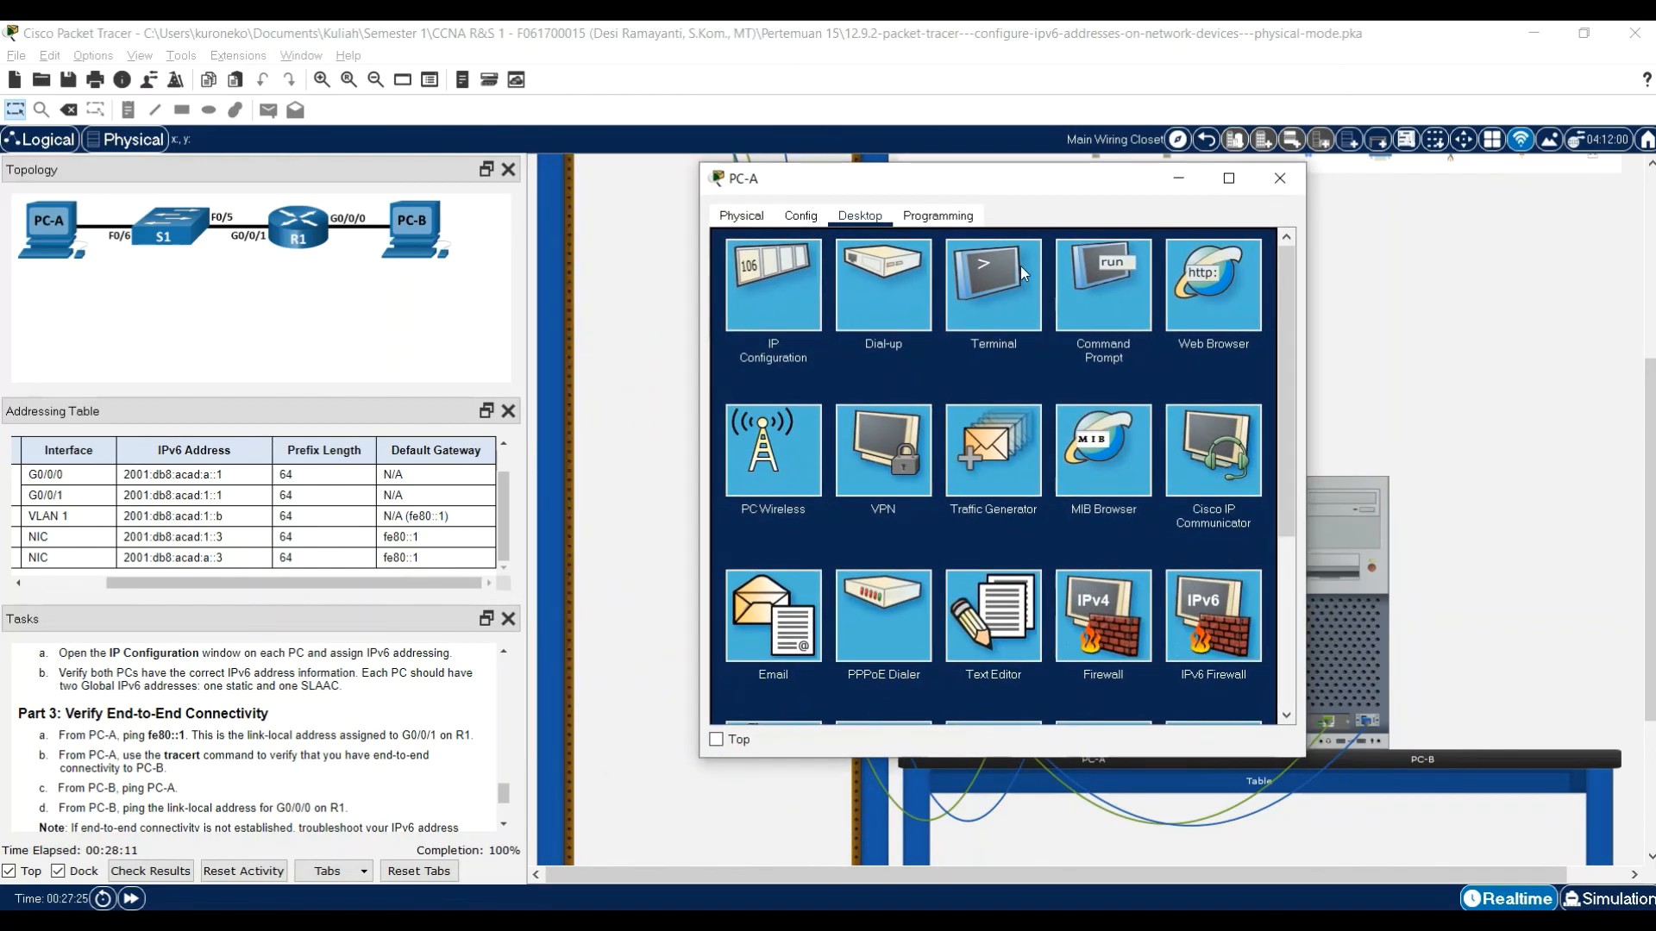
click(1085, 283)
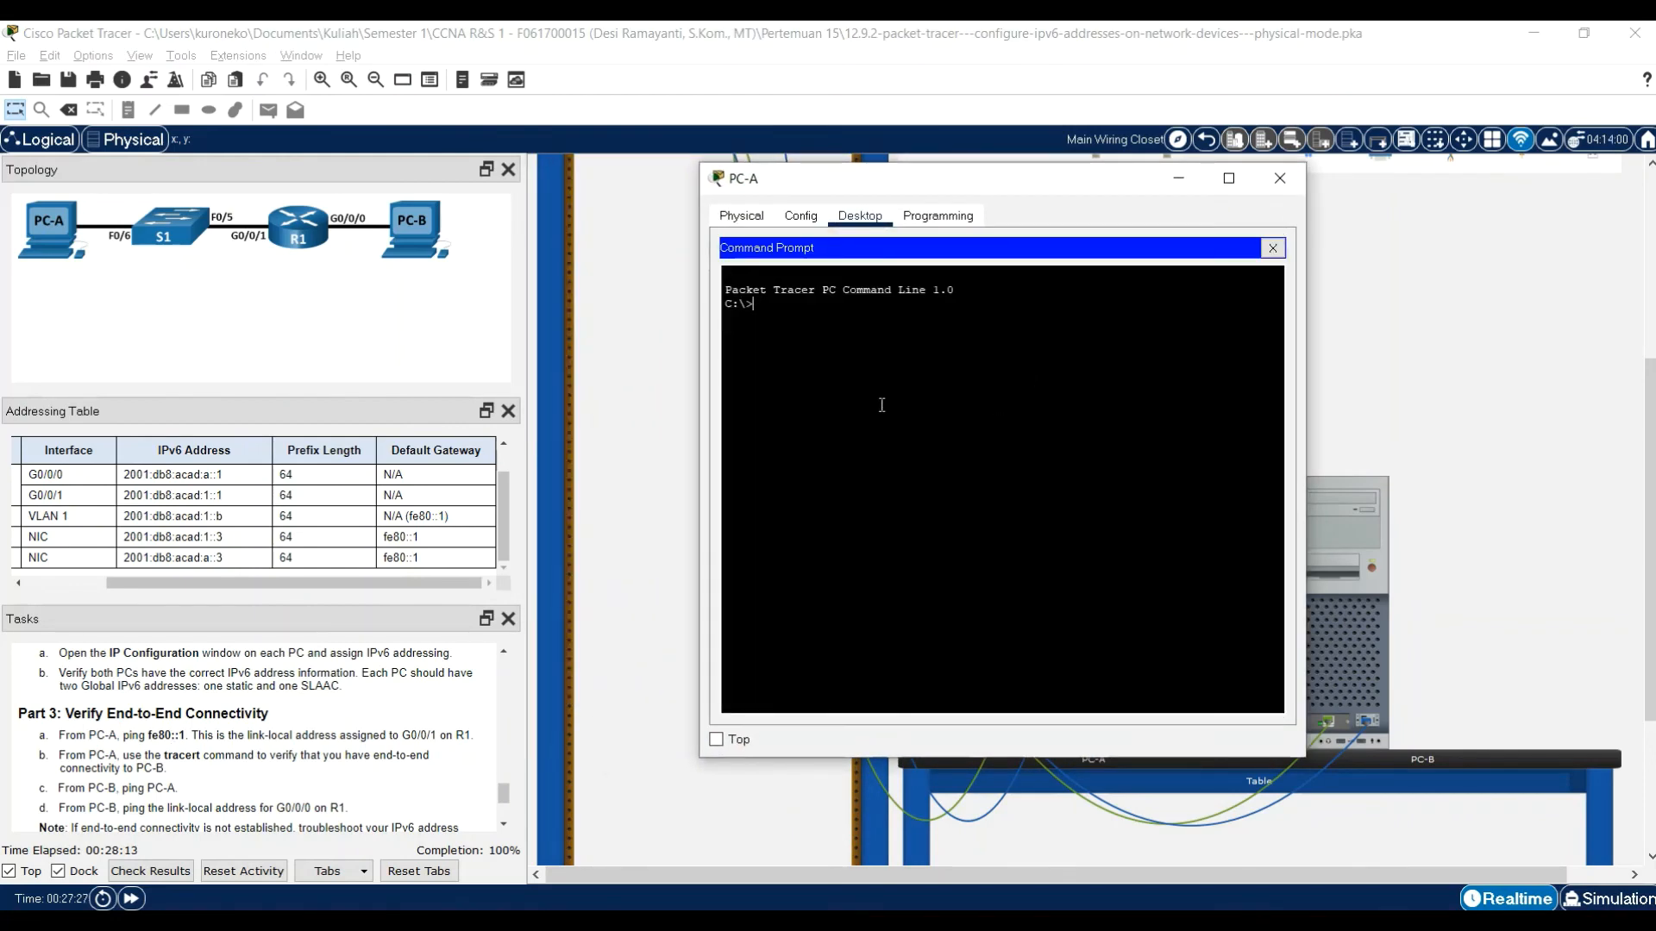
text(ping fe80::1)
key(Return)
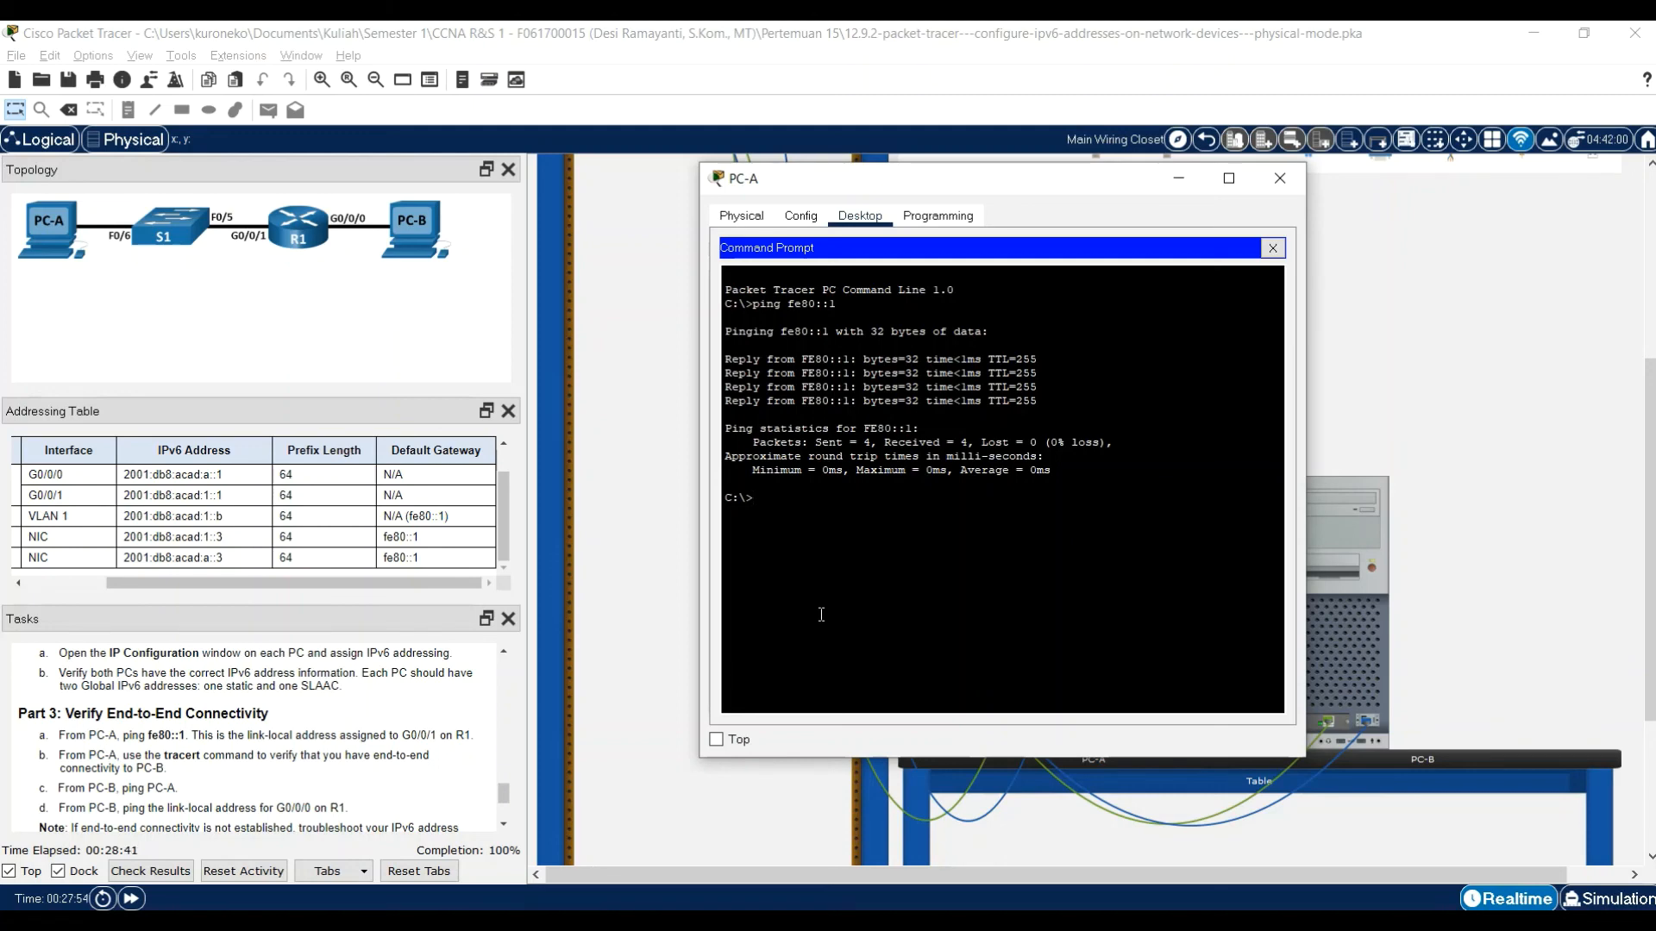
- Try the tracert command at PC-A's command prompt without a target address
text(e)
key(BackSpace)
text(racert)
key(BackSpace)
key(BackSpace)
key(BackSpace)
key(BackSpace)
key(BackSpace)
key(BackSpace)
key(BackSpace)
text(tracert)
key(Return)
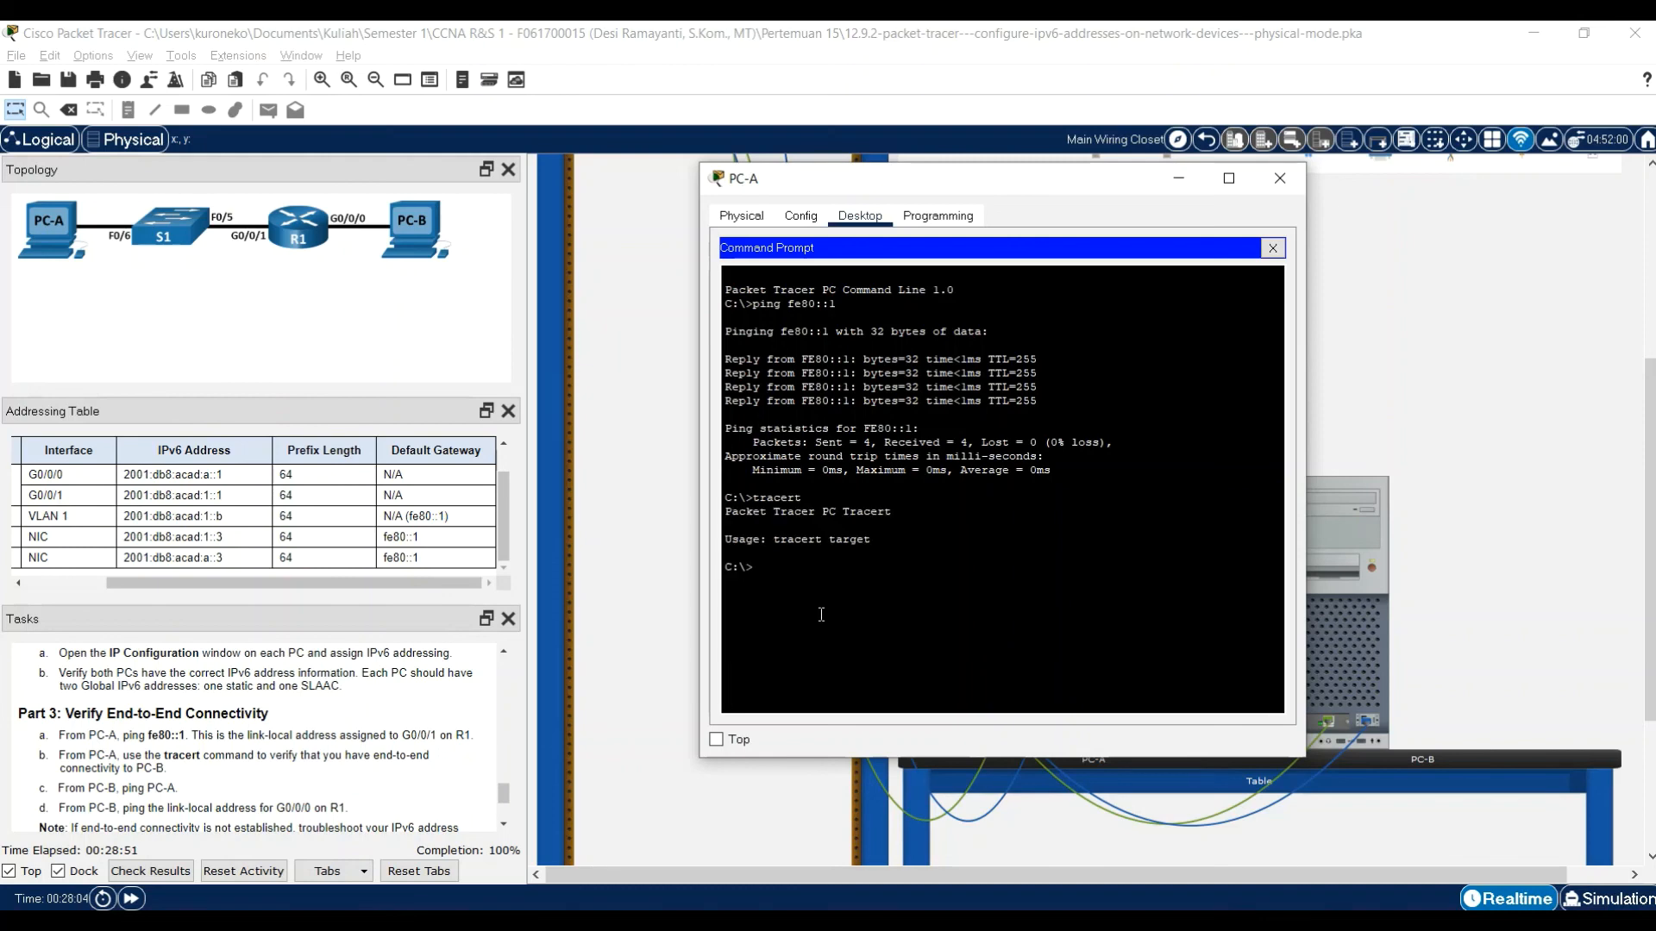
- Recall the tracert command on PC-A, and copy PC-B's IPv6 address 2001:db8:acad:a::3 from the addressing table in the Excel workbook
key(Up)
drag(217, 579, 137, 577)
drag(327, 559, 229, 559)
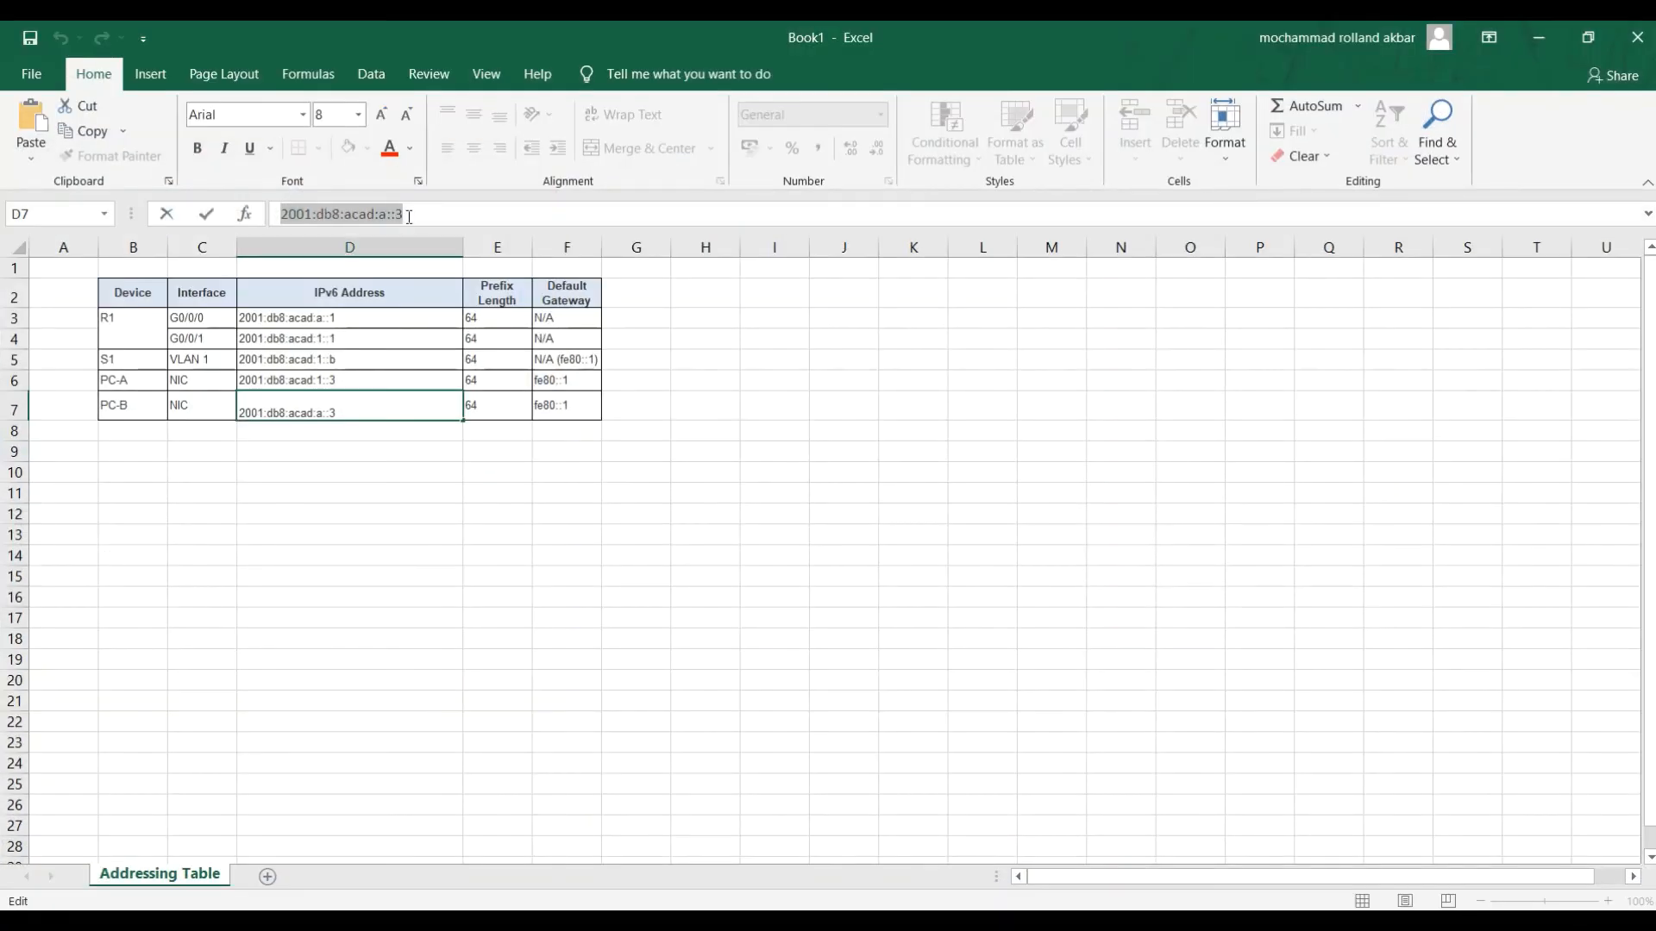
drag(423, 214, 278, 212)
key(ctrl+c)
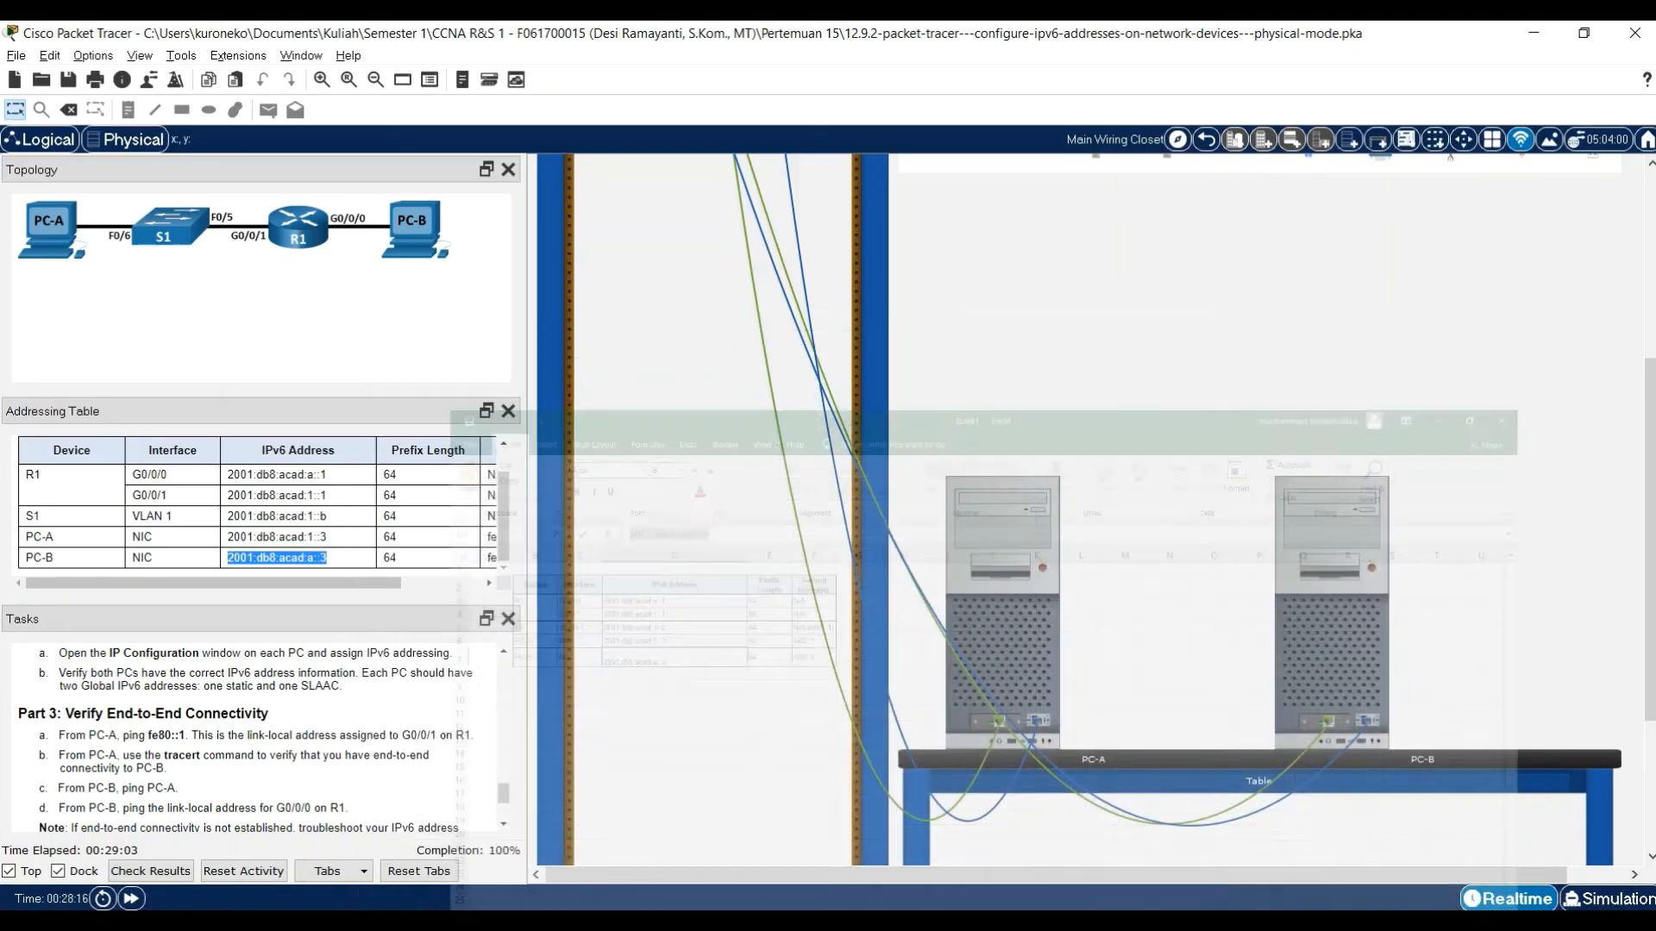
- Return to PC-A's command prompt in Packet Tracer and trace the route to PC-B with tracert 2001:db8:acad:a::3
scroll(1005, 643, up, 5)
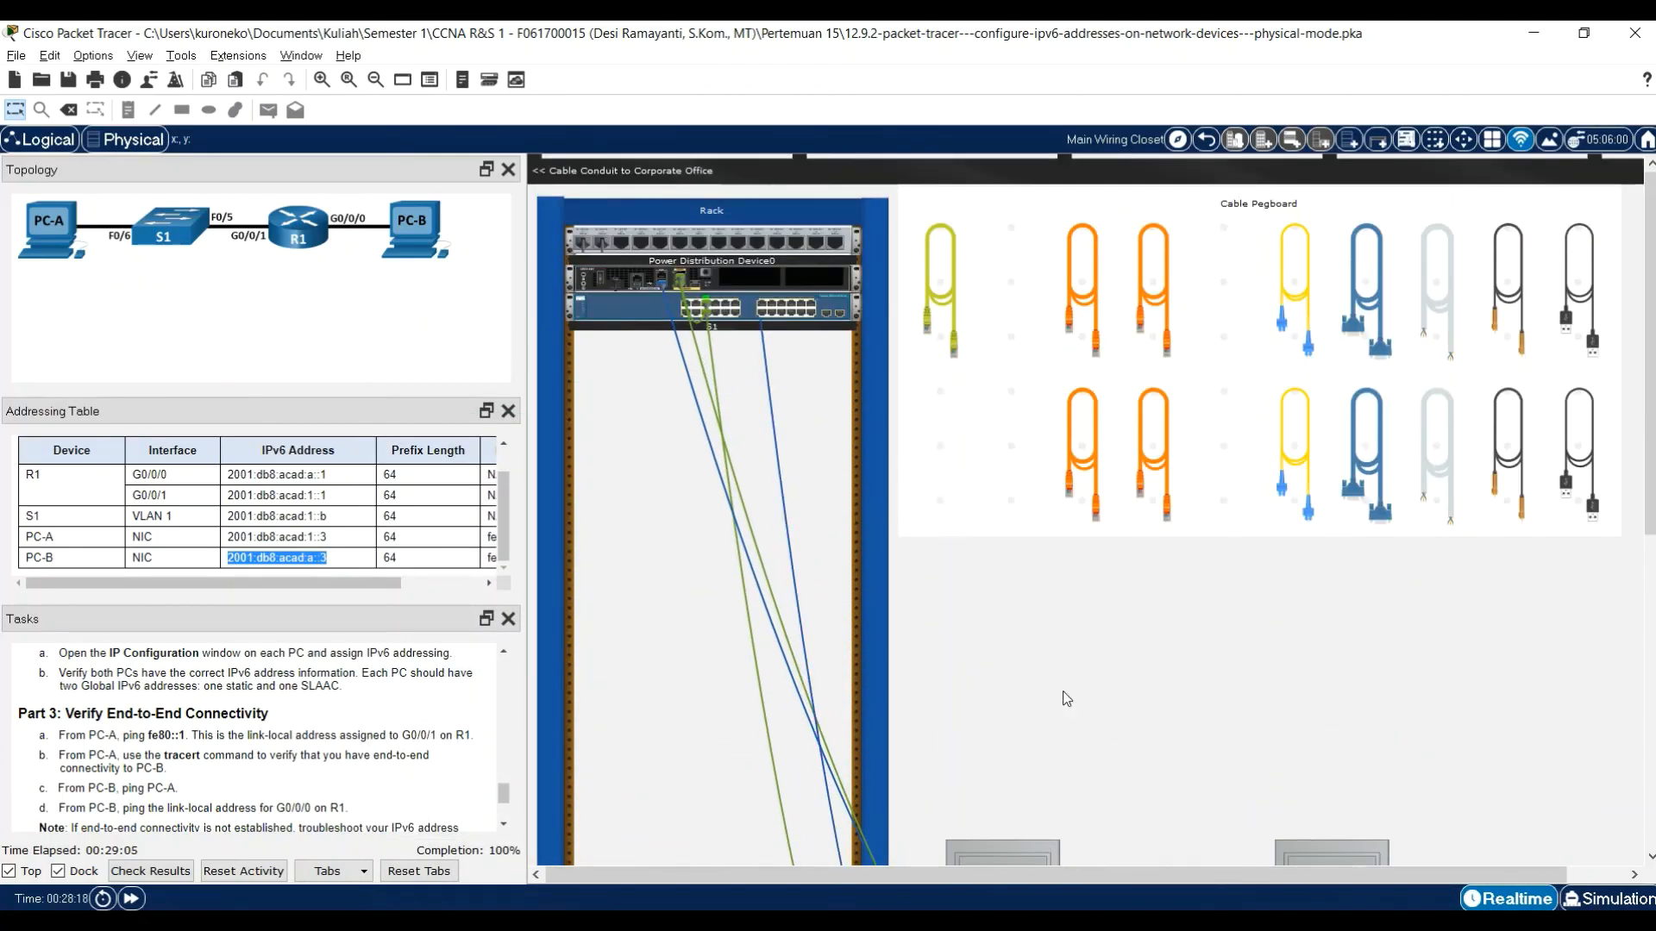
scroll(1113, 802, down, 3)
click(1039, 759)
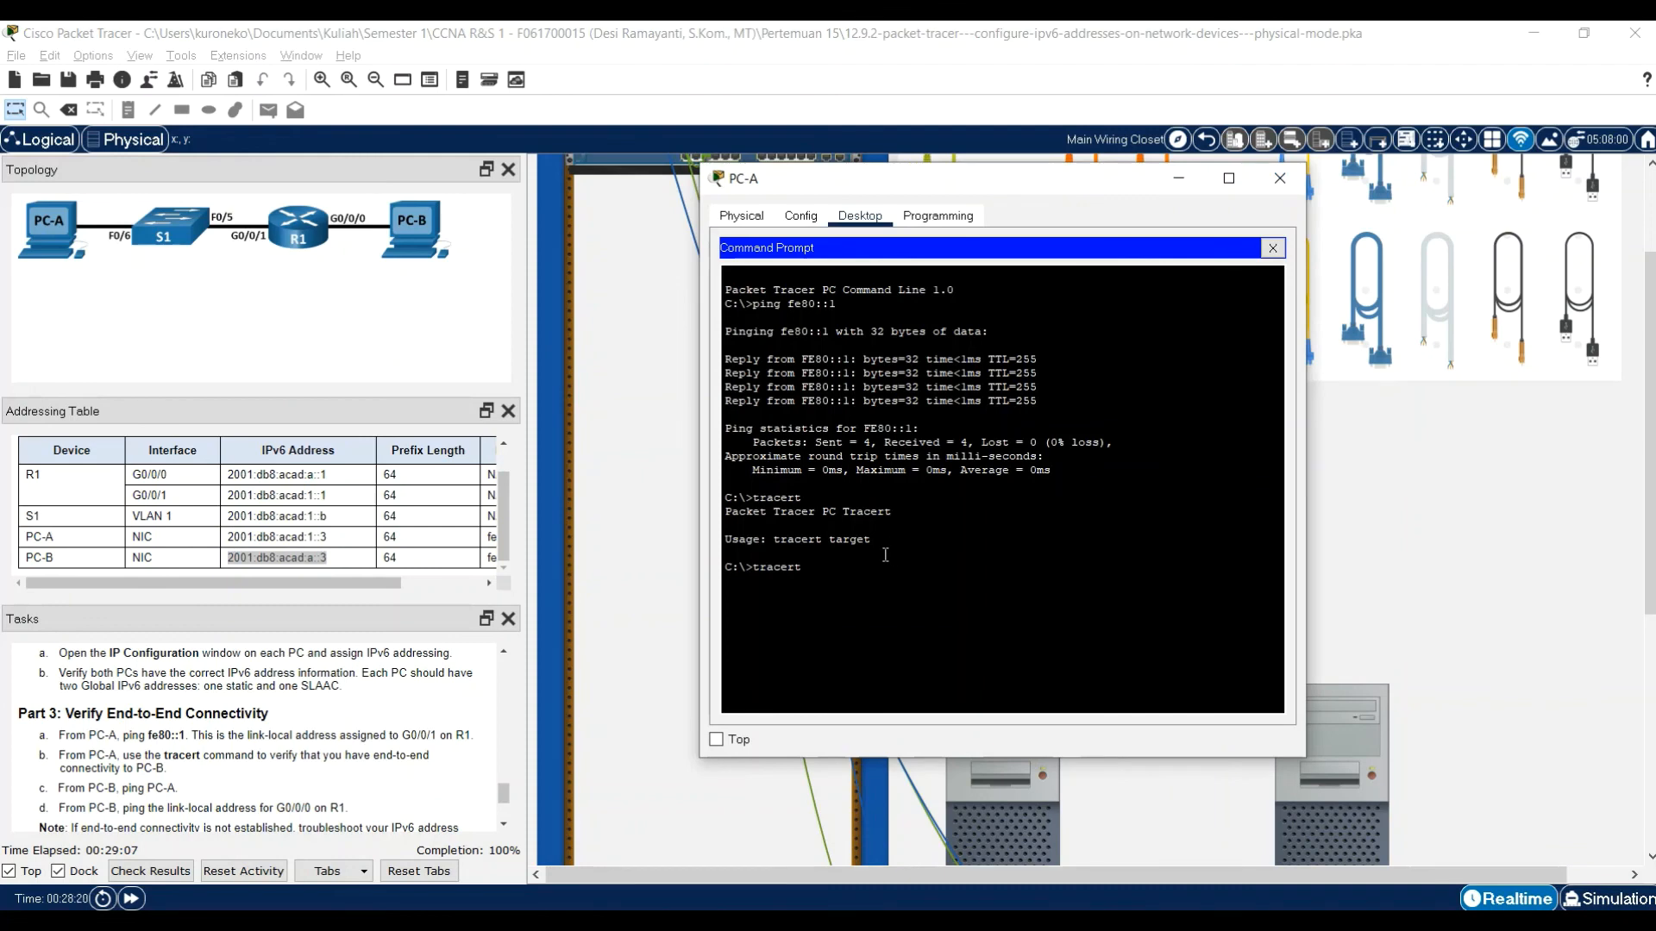
click(931, 587)
key(Return)
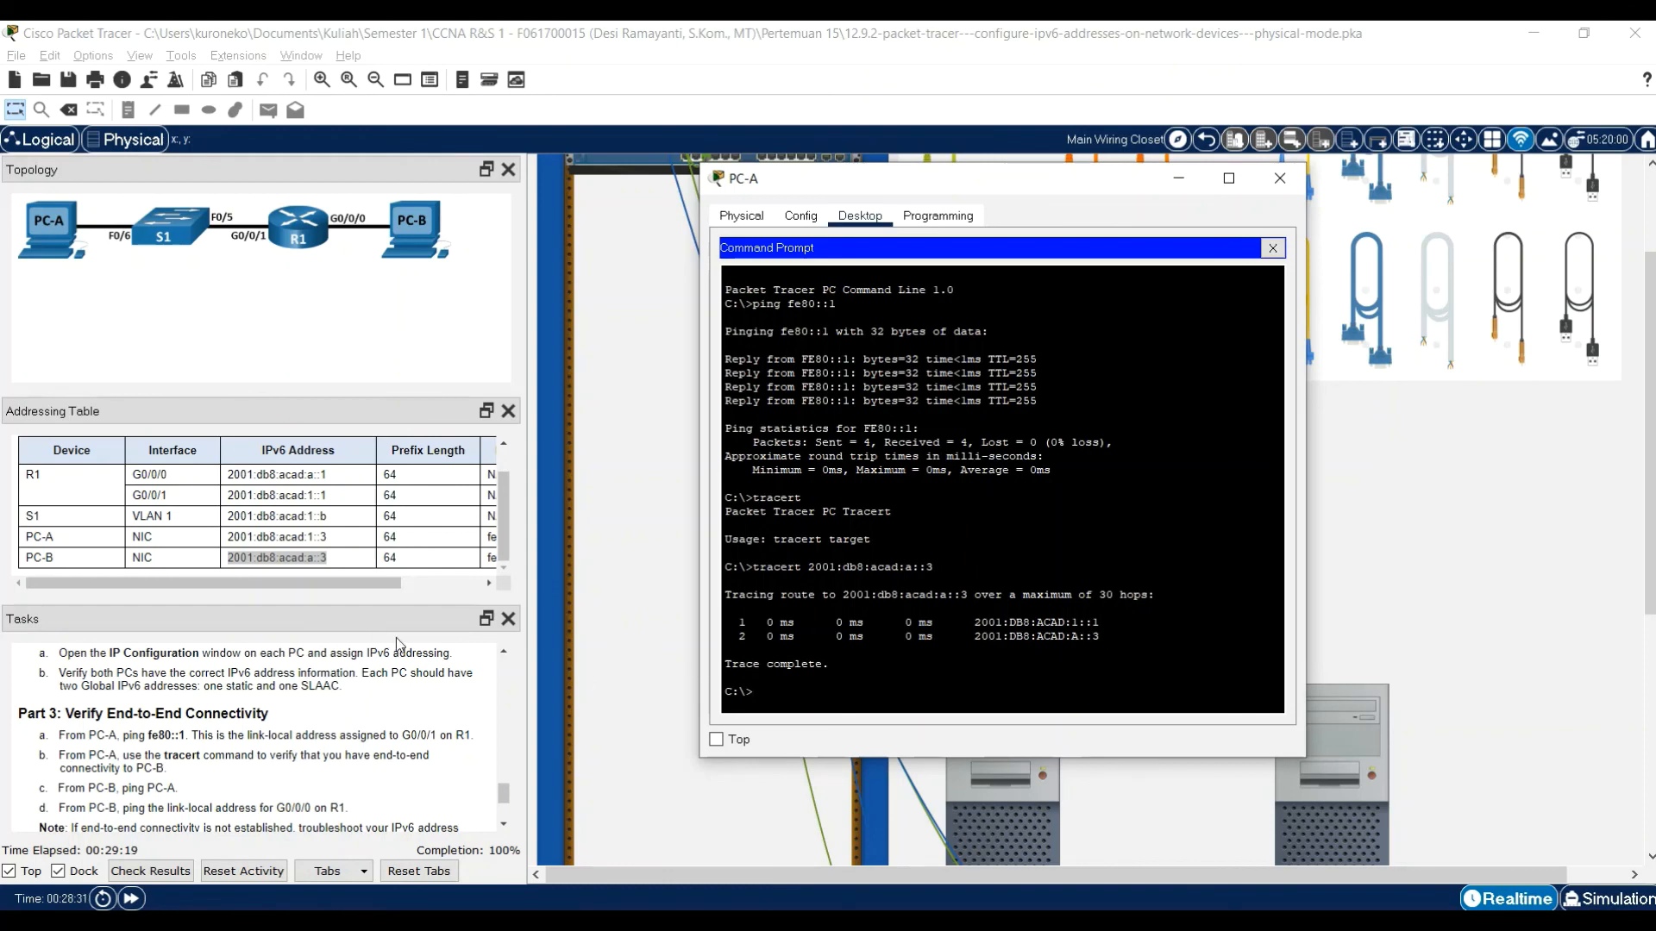
- Review the addressing table and the remaining Part 3 connectivity tasks, and close PC-A's window
drag(323, 577, 364, 573)
click(992, 921)
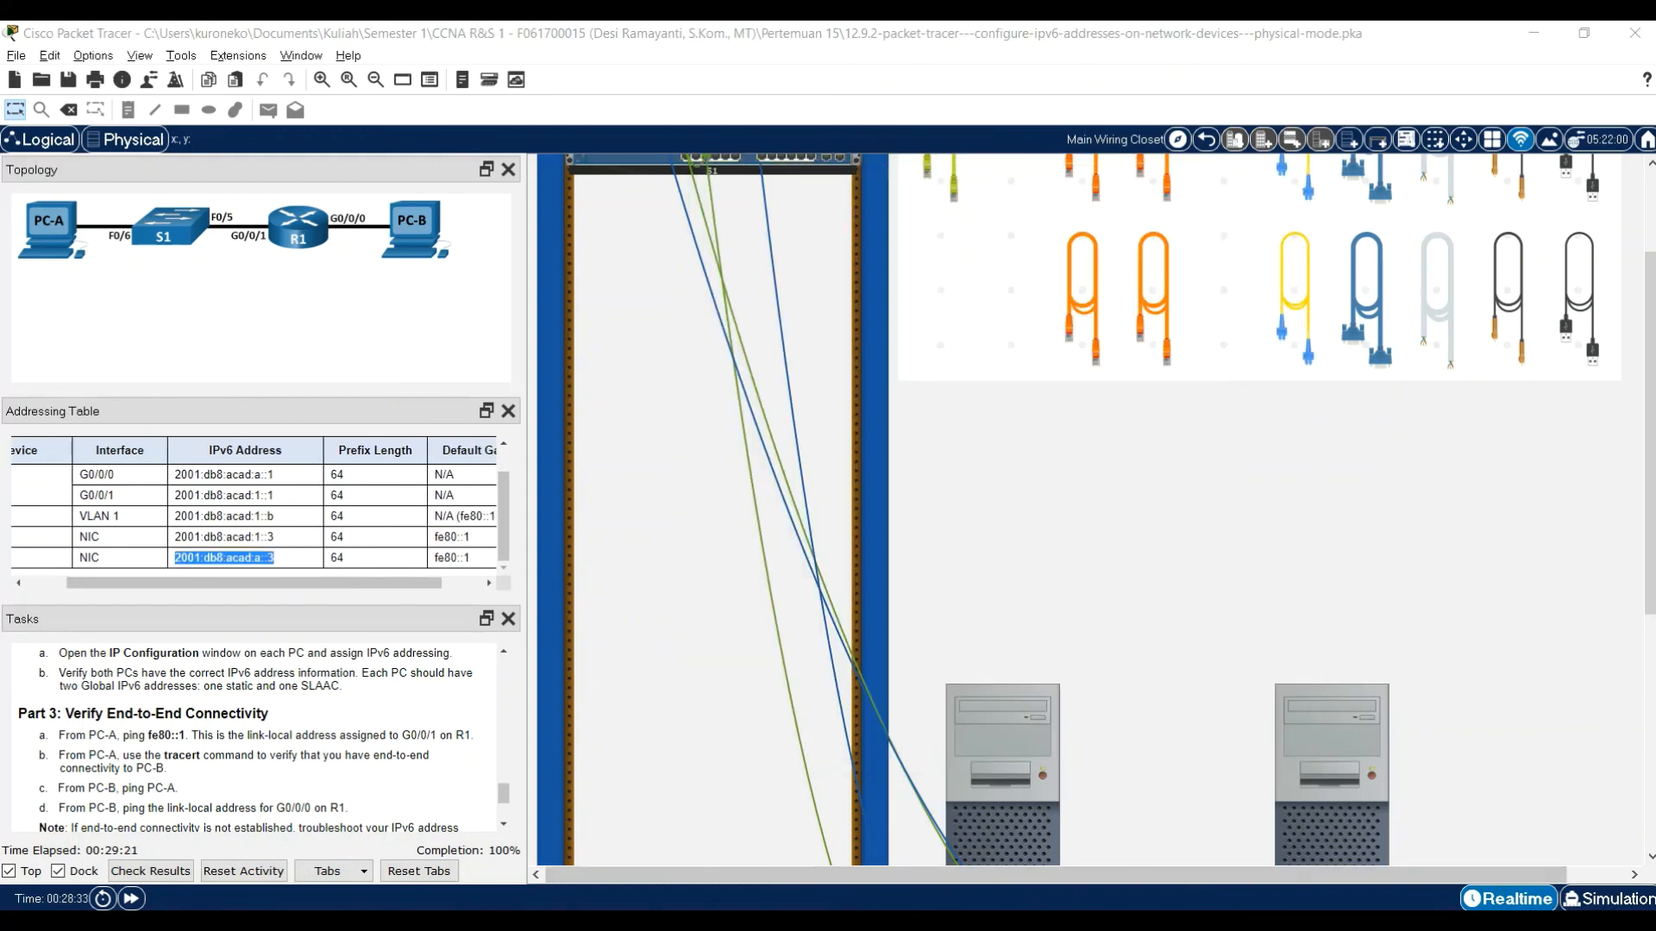
click(1079, 821)
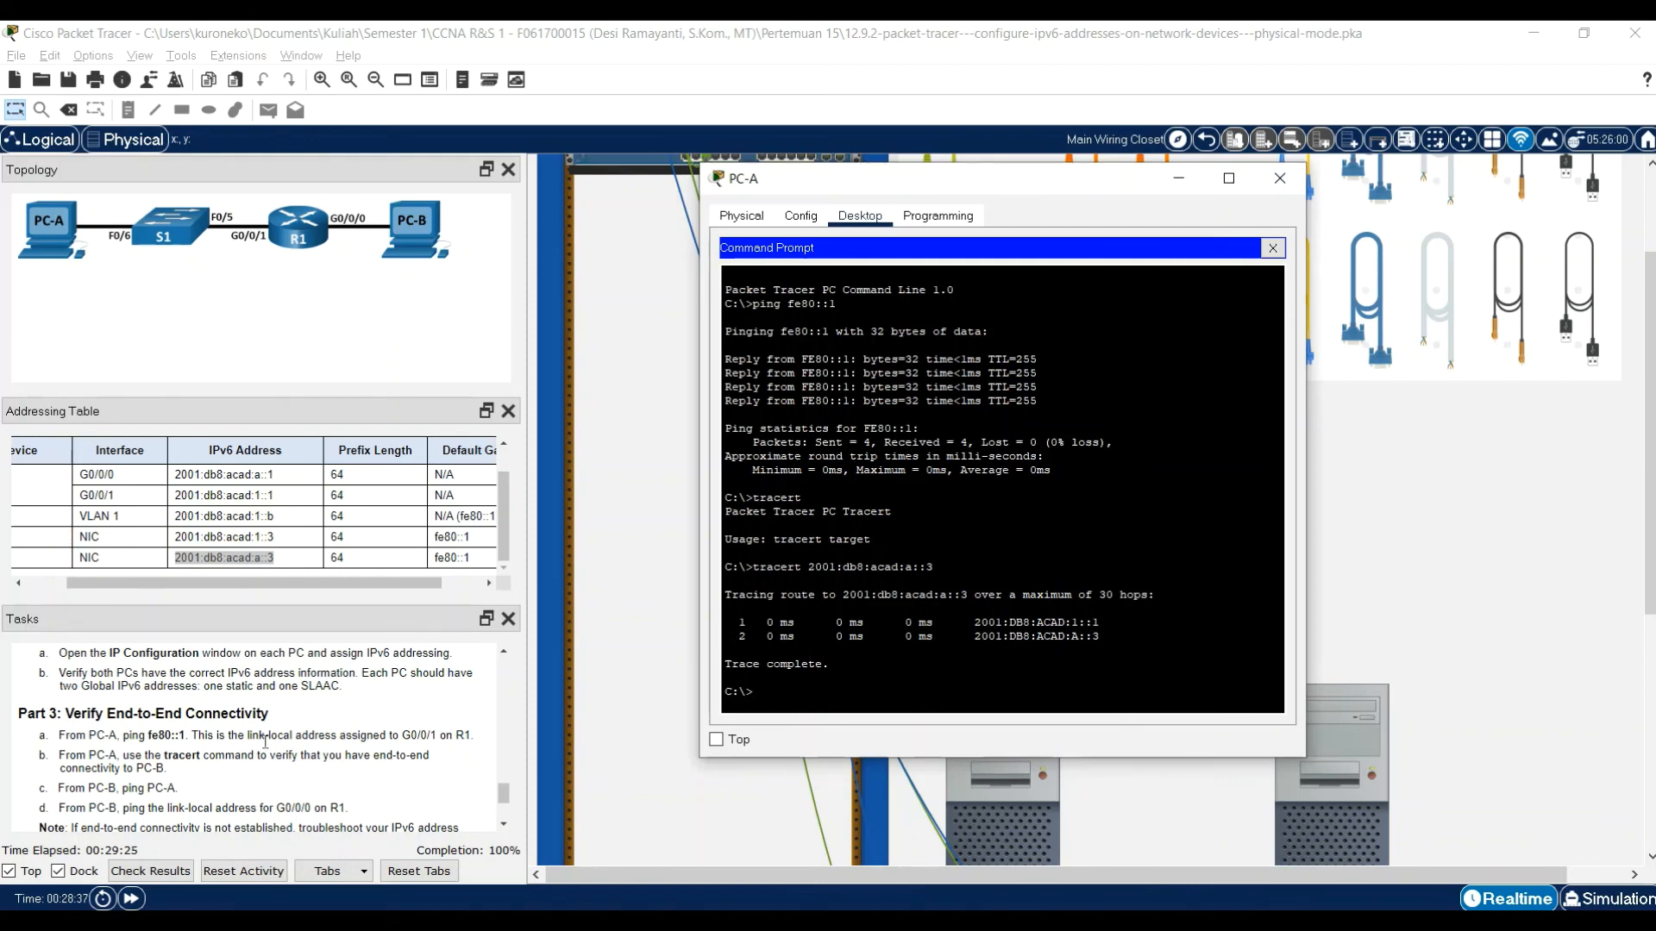
scroll(263, 740, down, 1)
scroll(250, 733, down, 1)
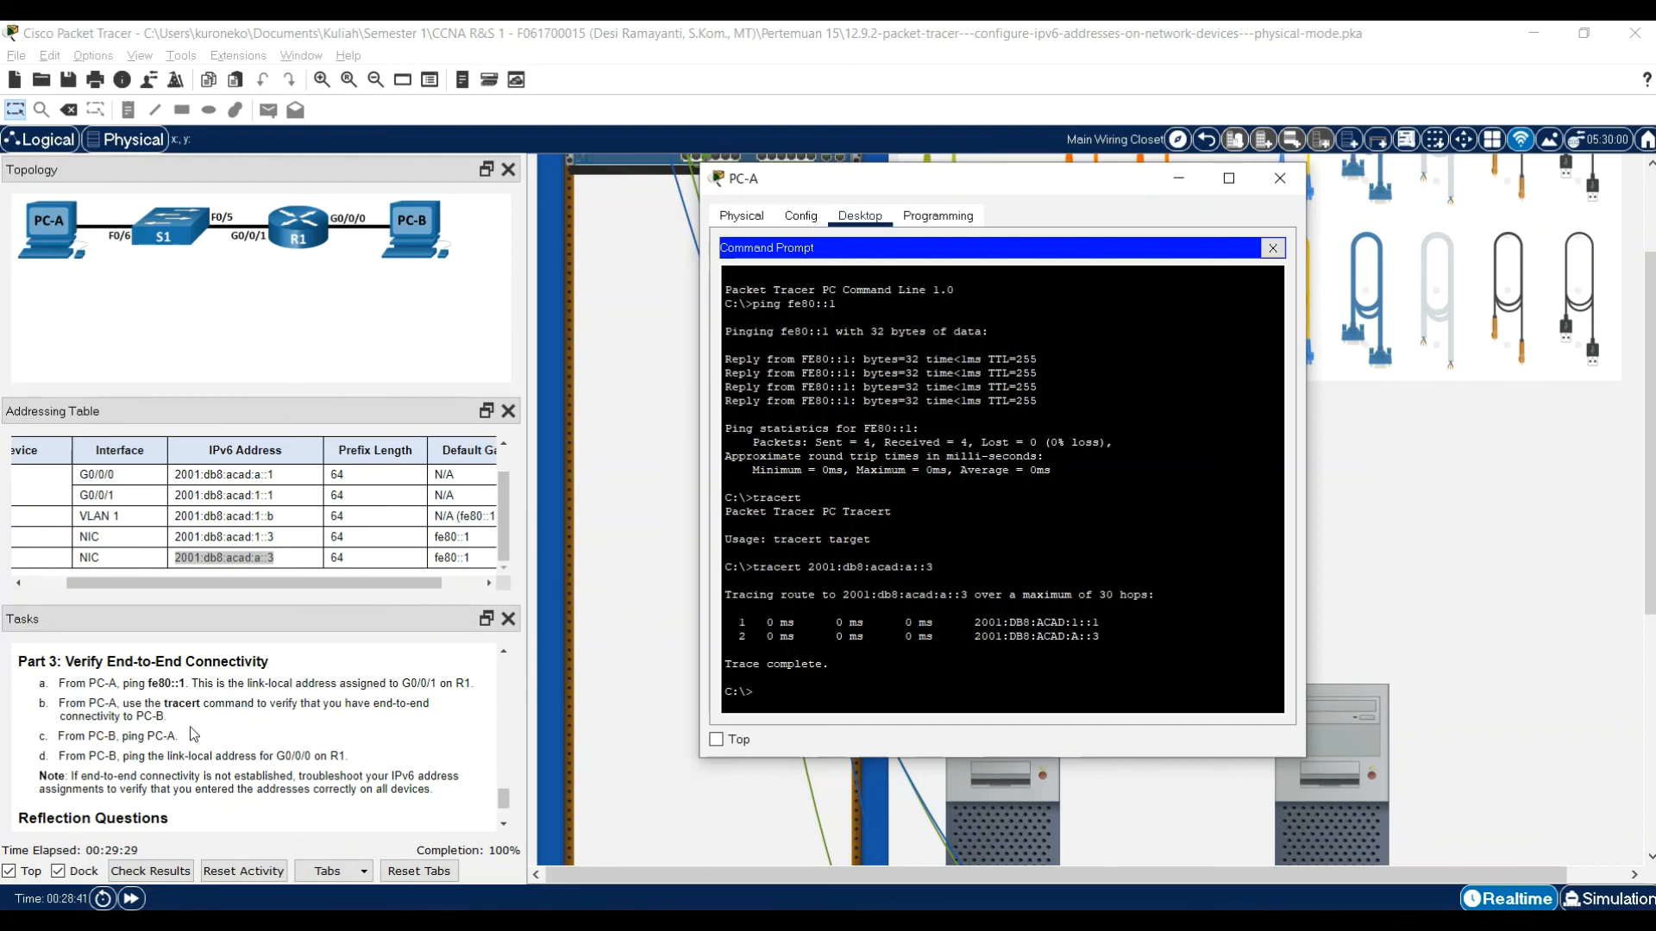
click(1280, 178)
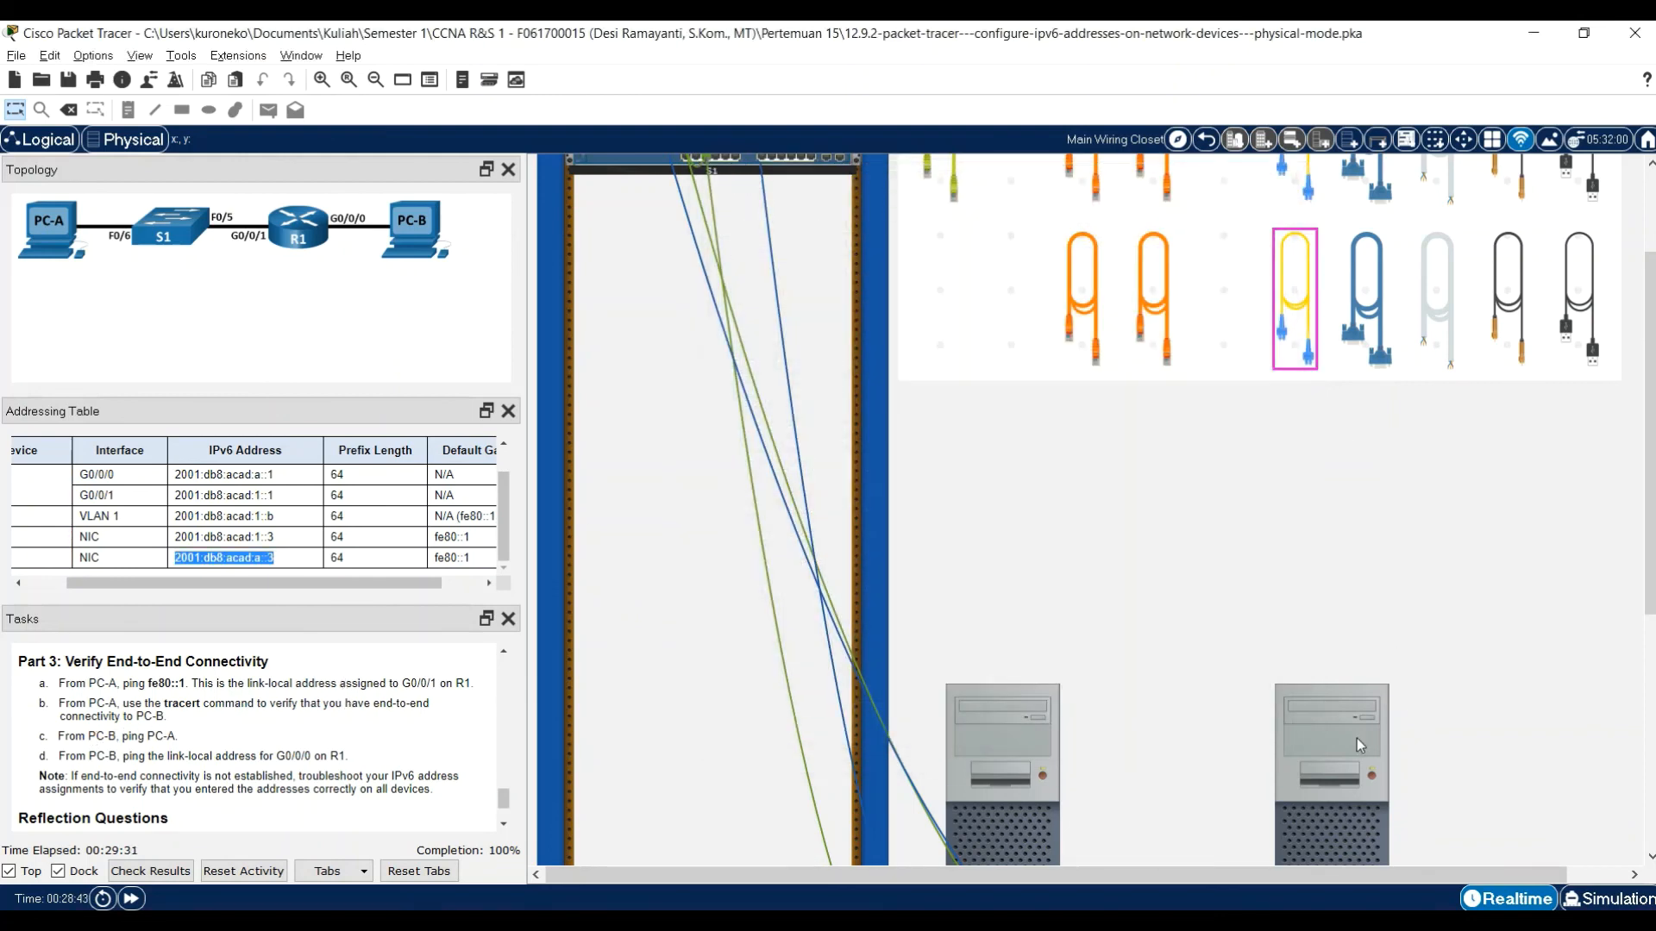
- Open PC-B's command prompt and ping PC-A at 2001:db8:acad:1::3
click(1358, 738)
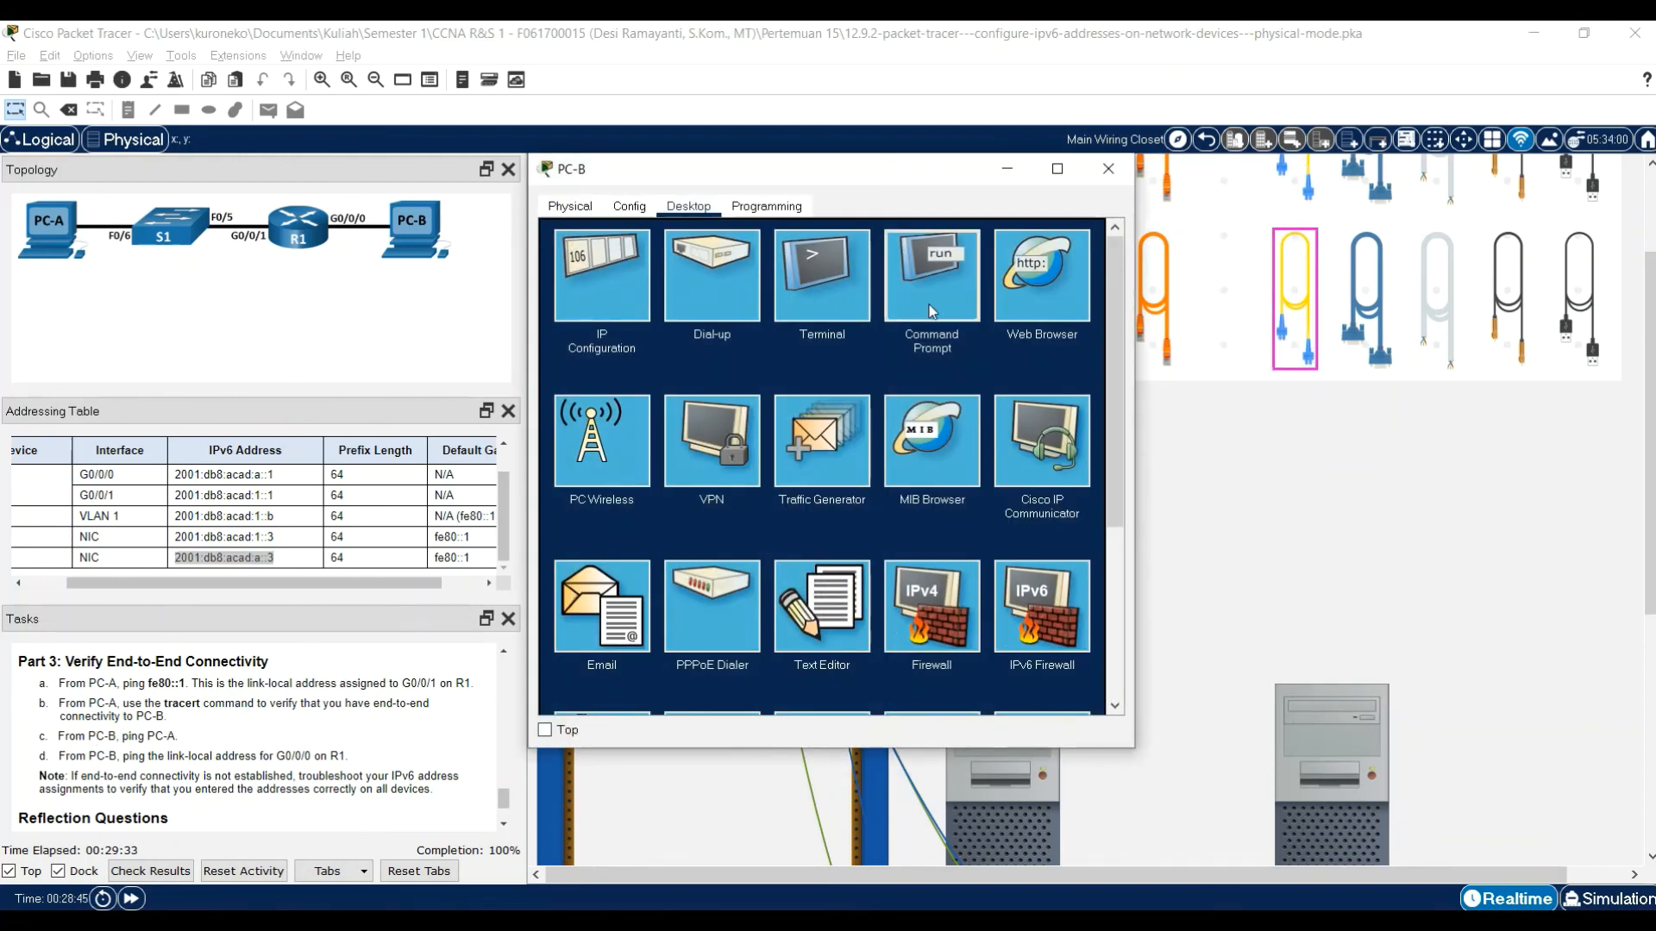
click(932, 310)
drag(882, 175, 1116, 246)
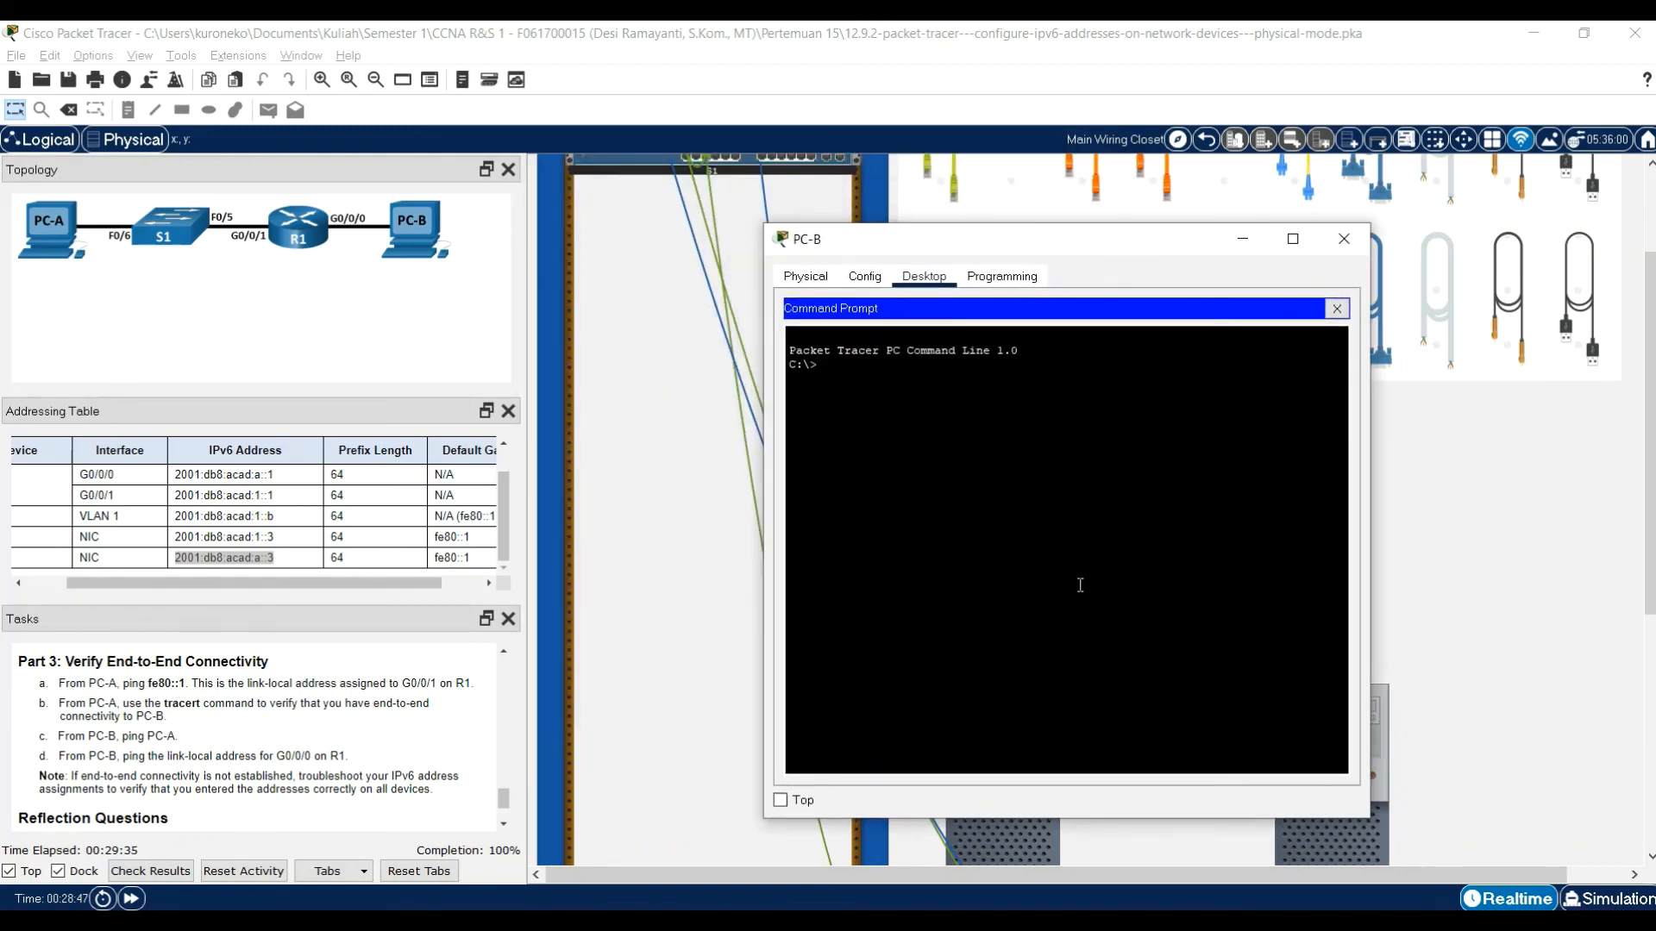
text(ping 2001:db8:acad:1::3)
key(Return)
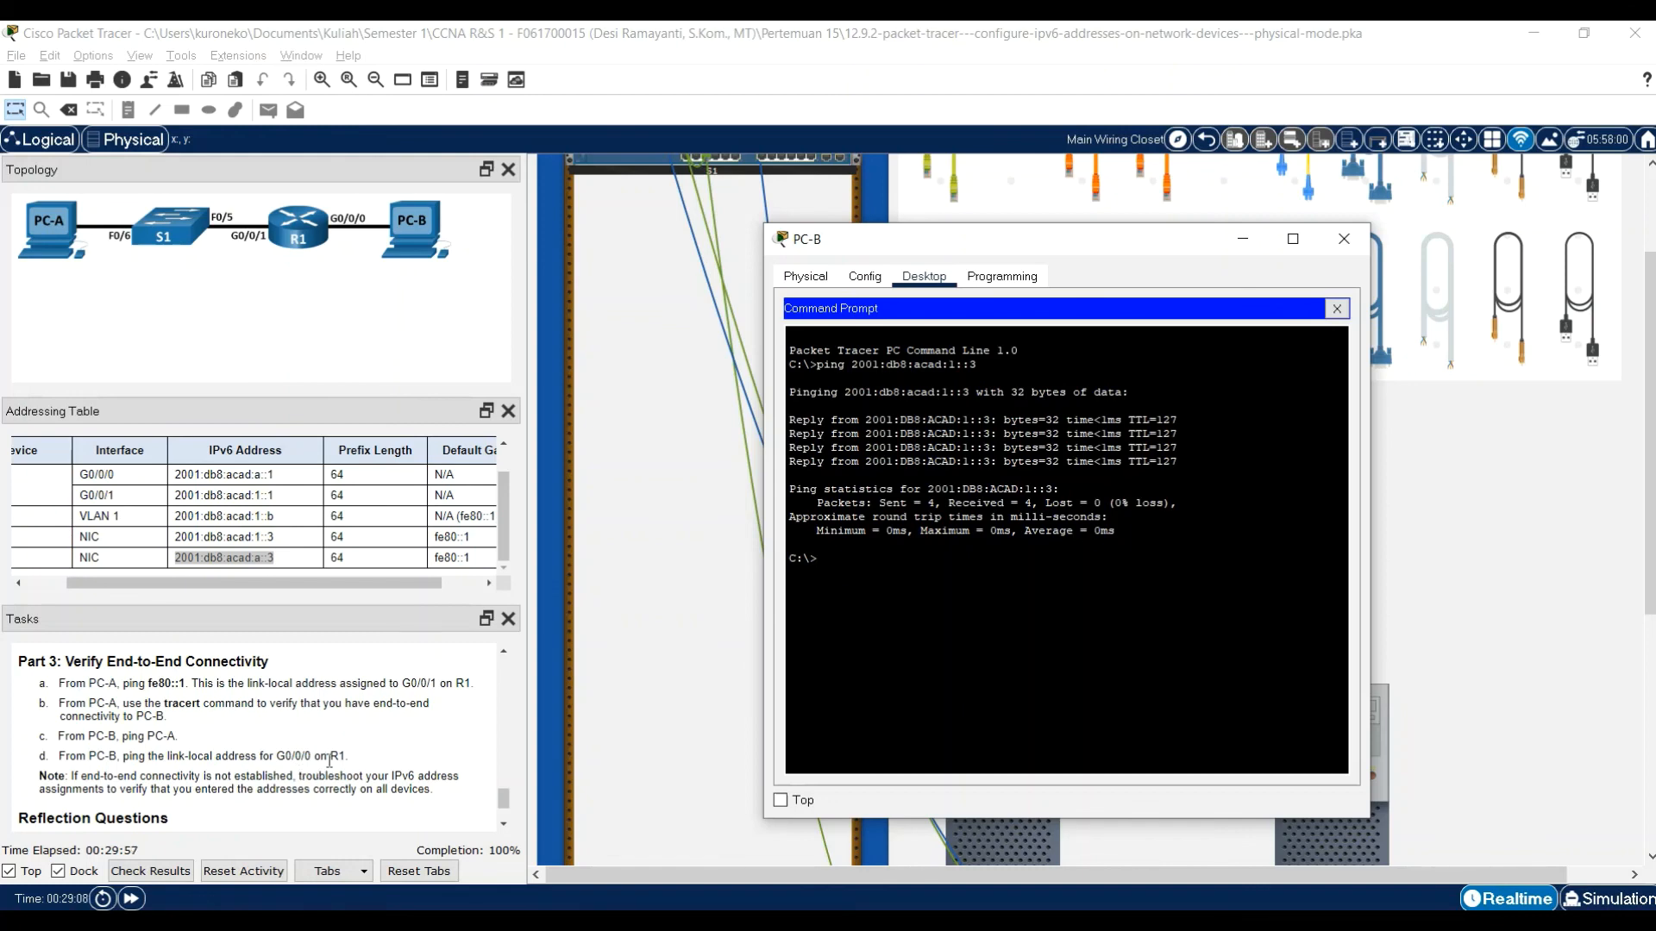
- Ping R1's G0/0/0 link-local address fe80::1 from PC-B's command prompt, and close PC-B's window
key(Up)
key(BackSpace)
key(BackSpace)
key(BackSpace)
key(BackSpace)
key(BackSpace)
key(BackSpace)
key(BackSpace)
key(BackSpace)
key(BackSpace)
key(BackSpace)
key(BackSpace)
key(BackSpace)
key(BackSpace)
text(fe80::1)
key(Return)
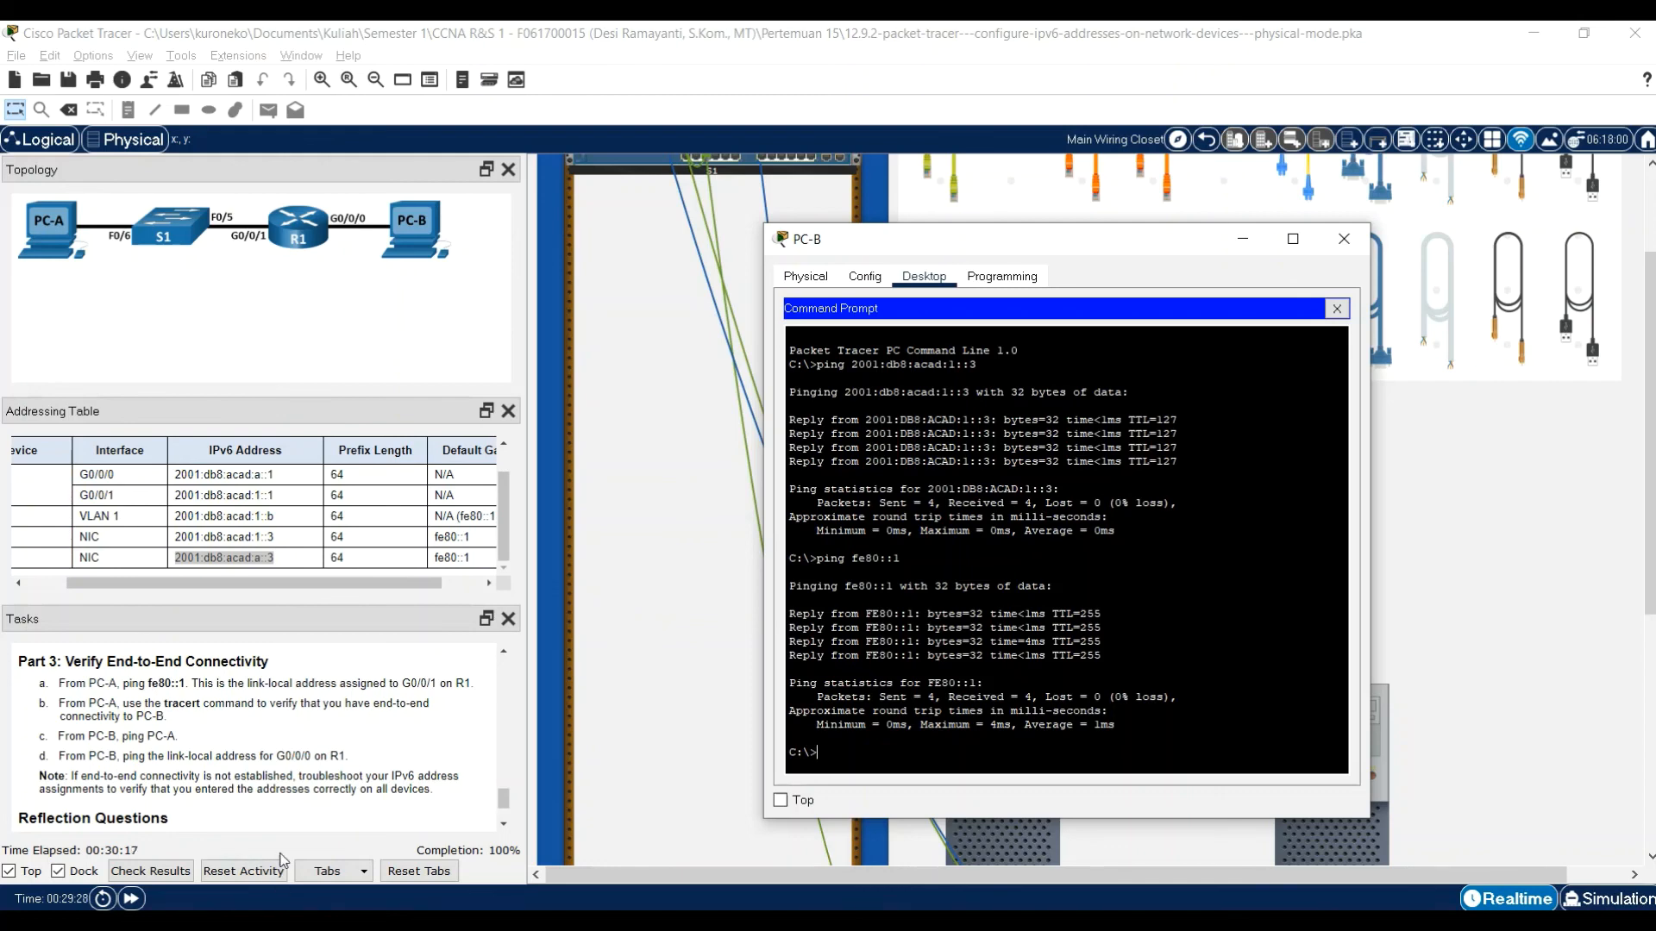
click(1343, 238)
scroll(1069, 453, up, 1)
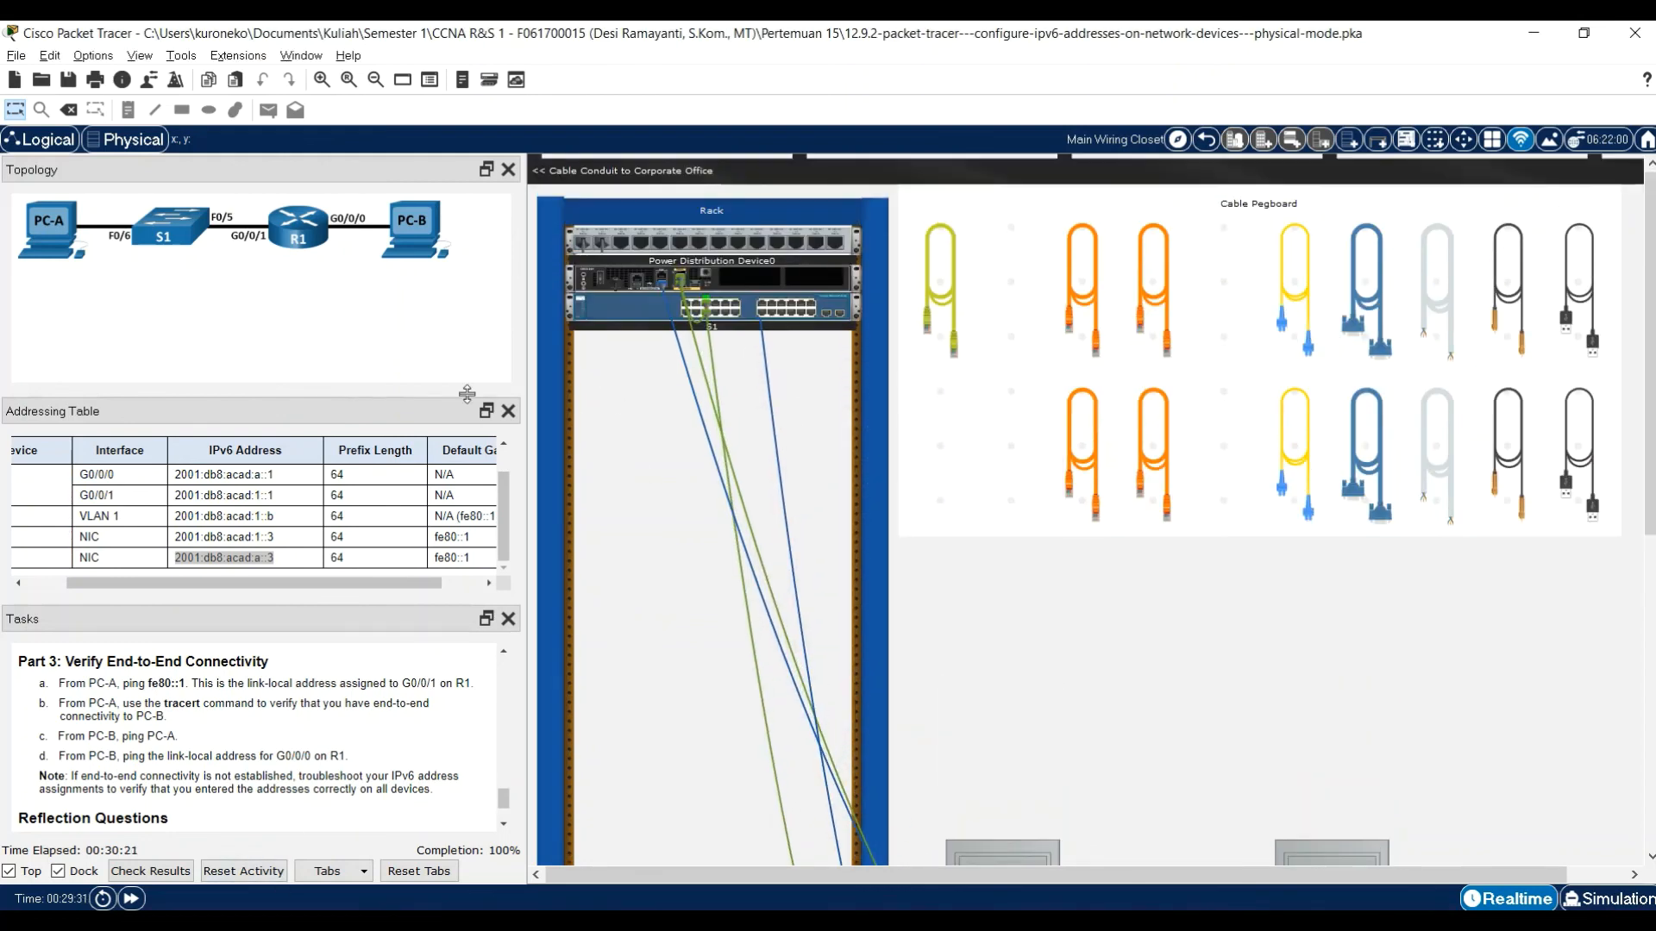
scroll(1203, 634, down, 2)
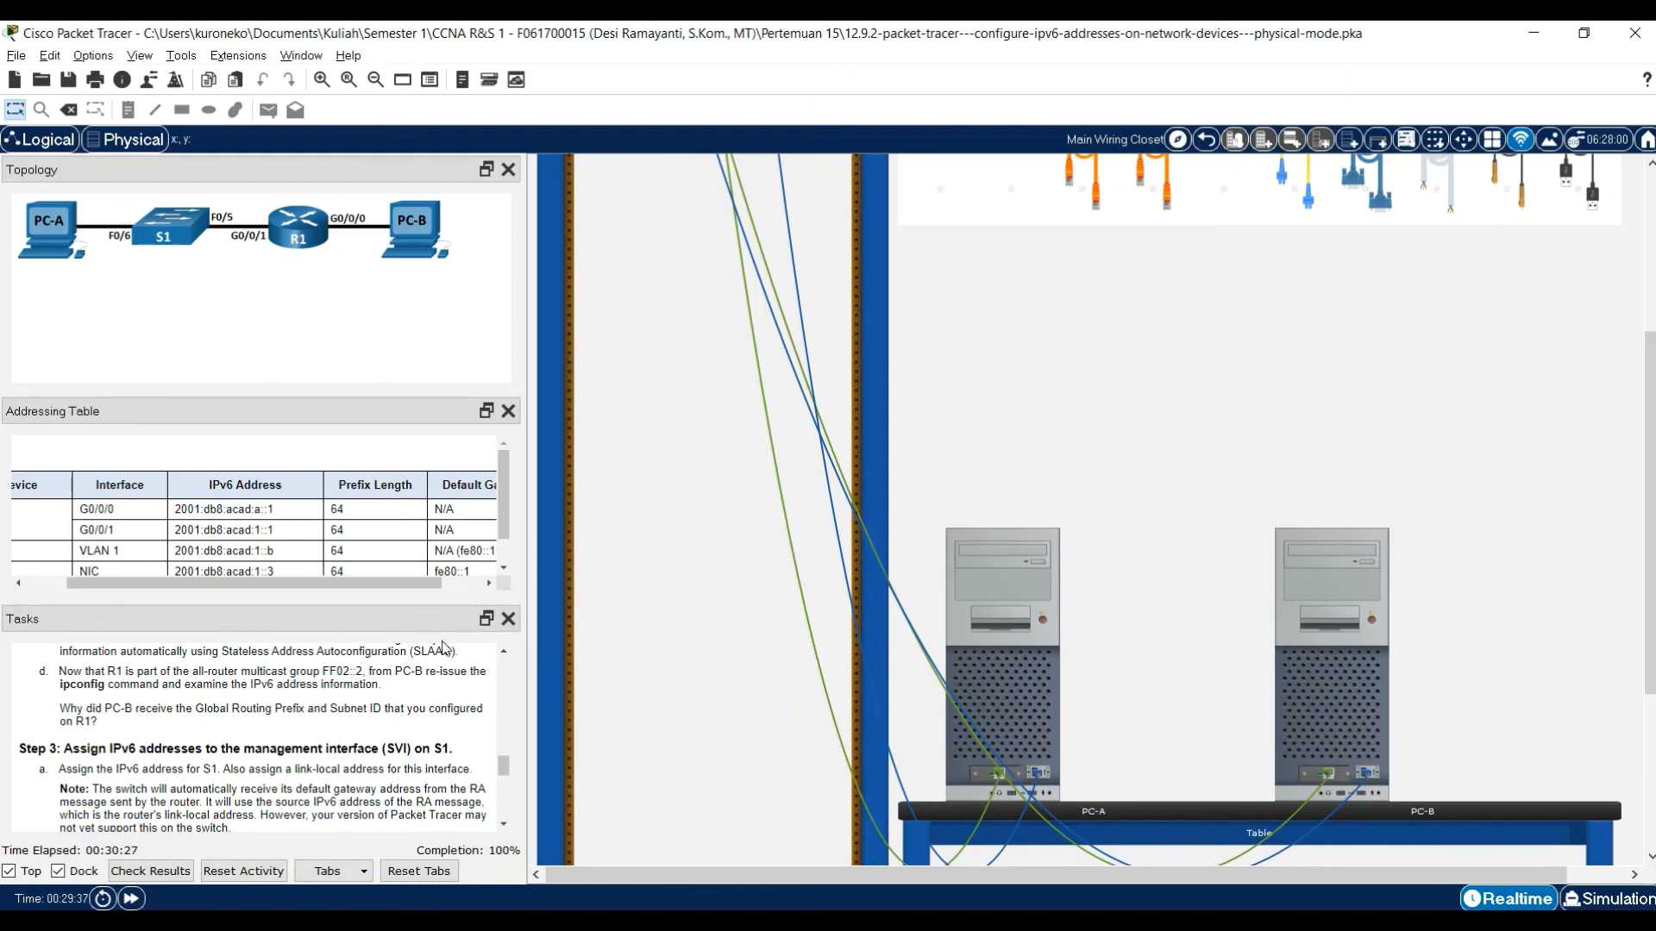
scroll(446, 734, up, 10)
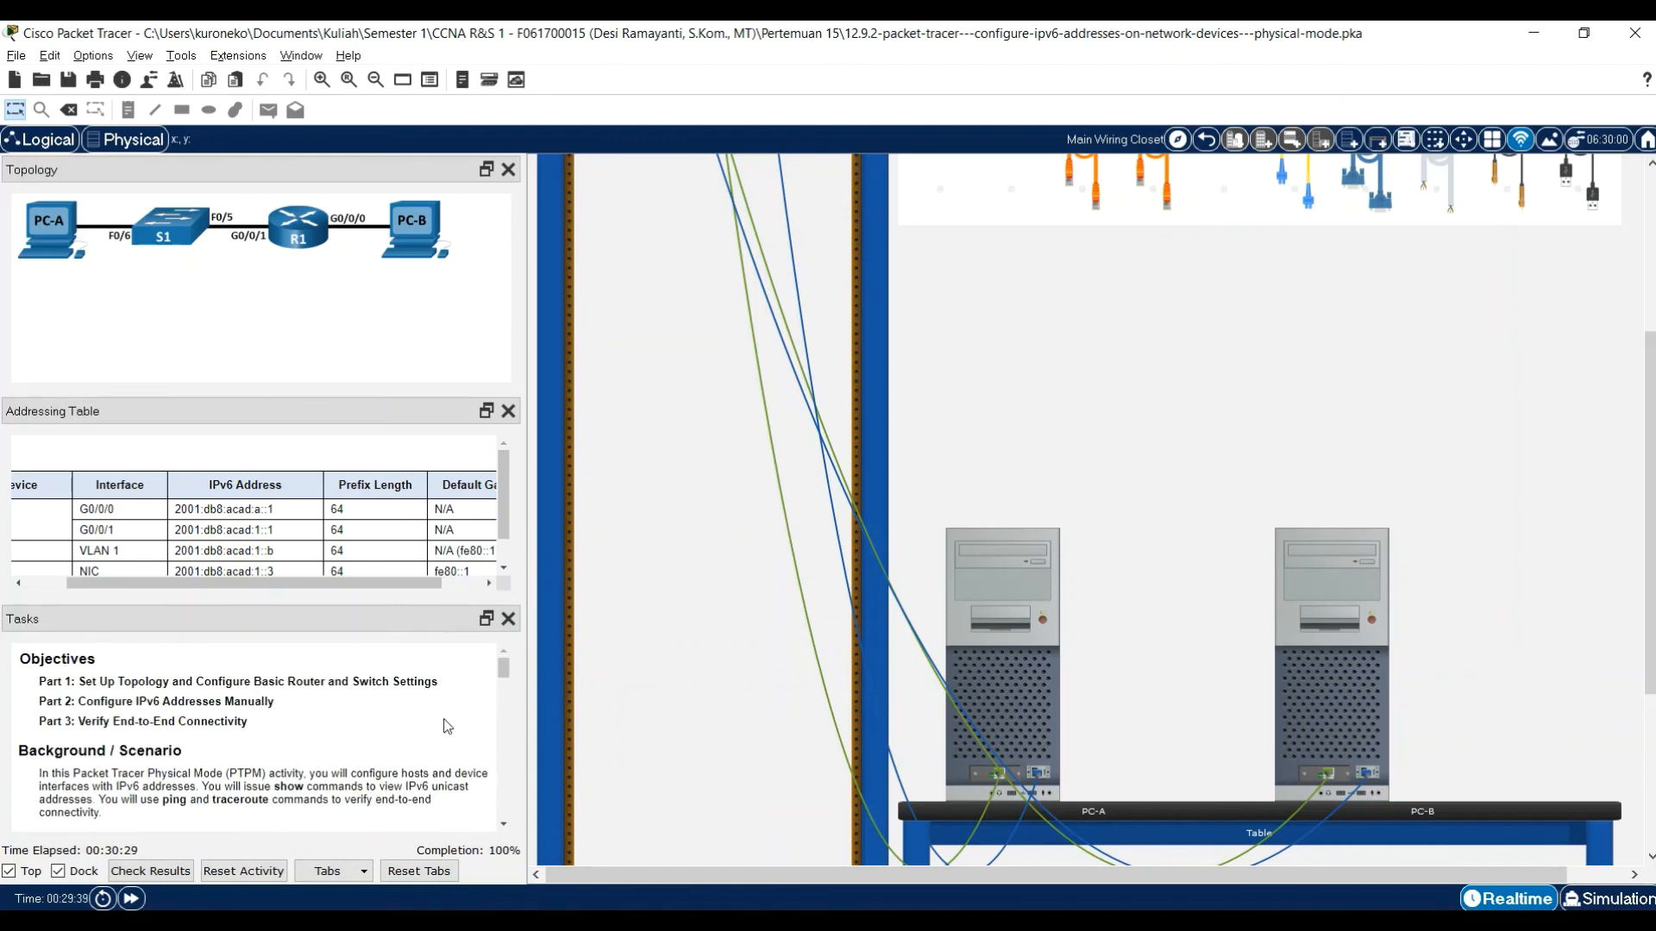